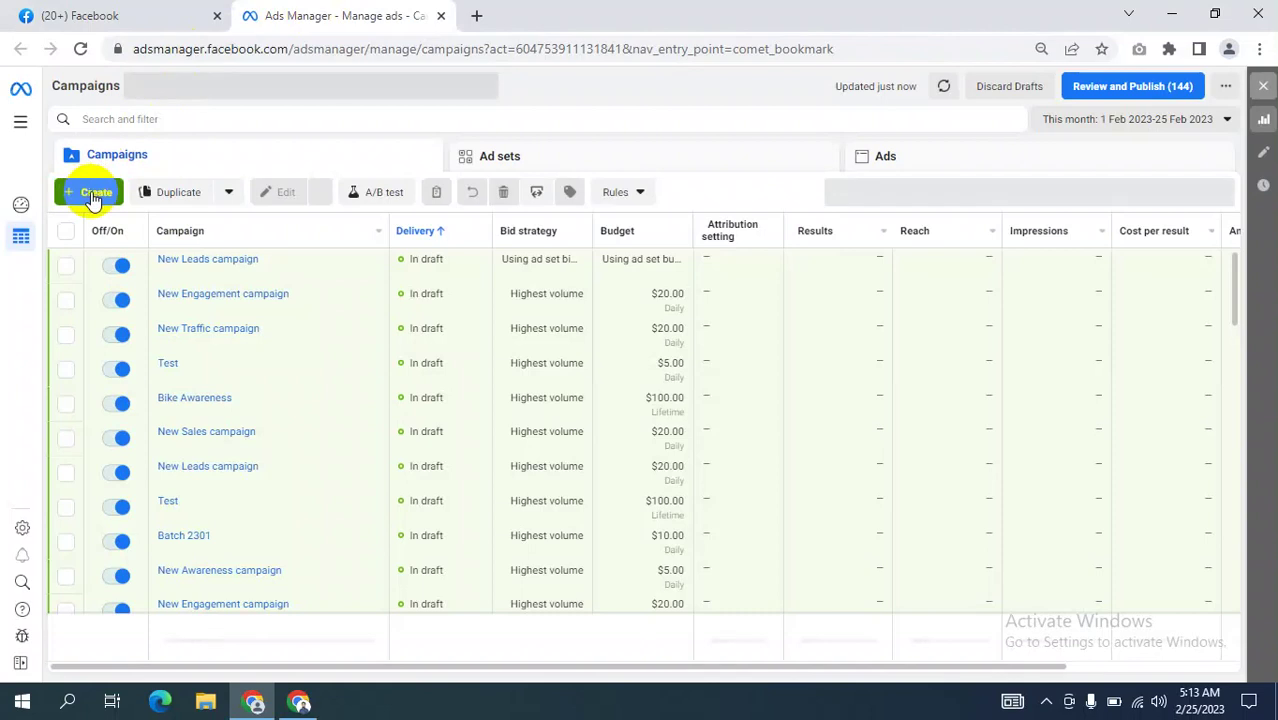
Start a new campaign with the Engagement objective and expand the optional campaign-name section.
click(88, 193)
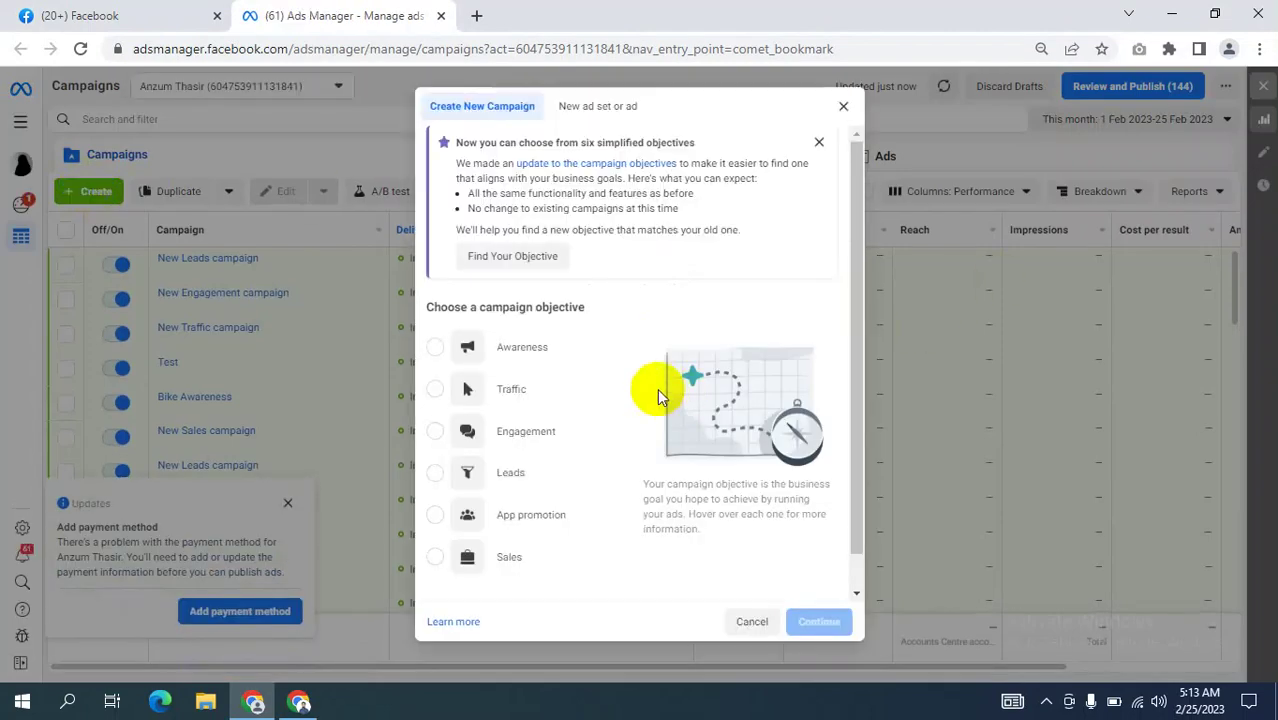
mouse_move(542, 428)
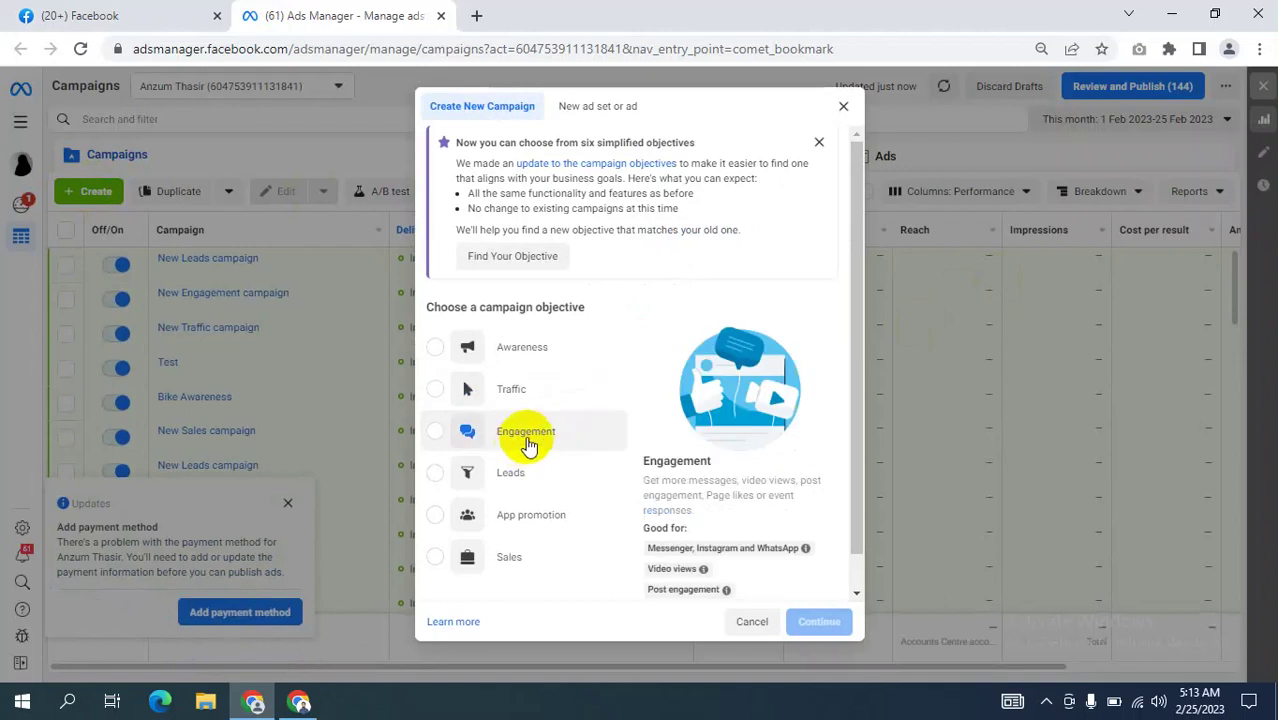
click(528, 440)
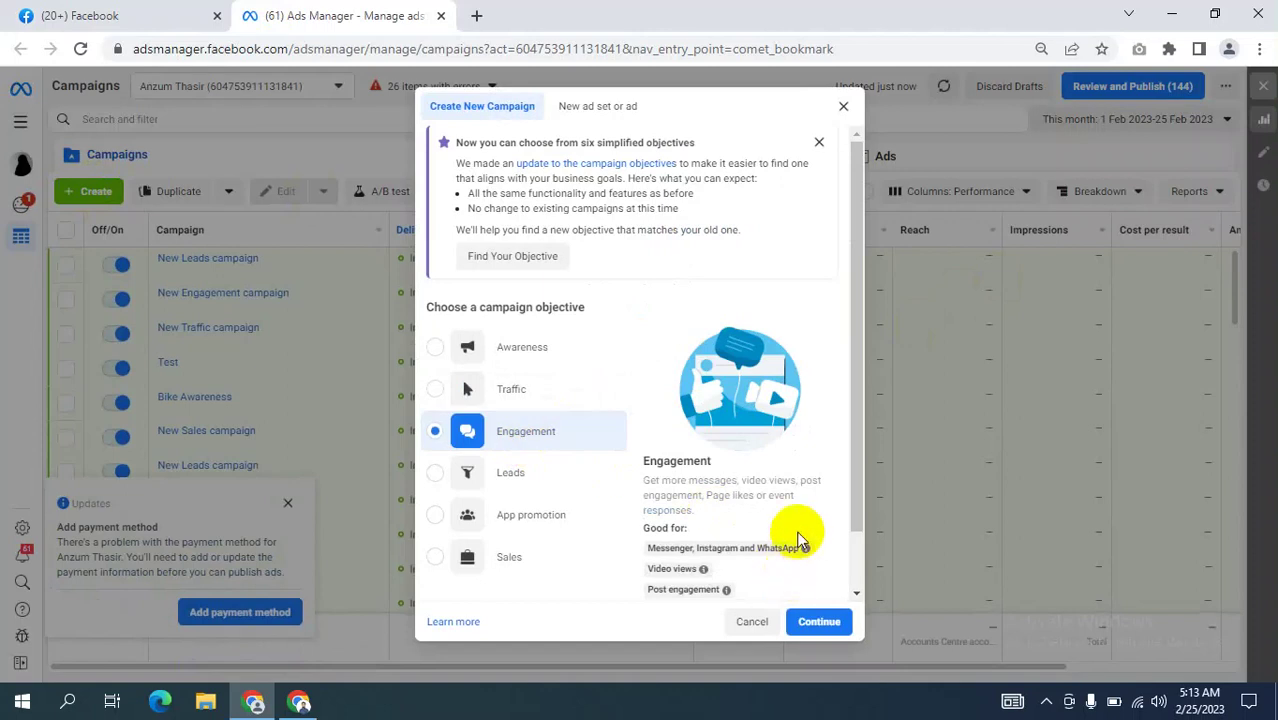
scroll(797, 540, down, 1)
click(768, 581)
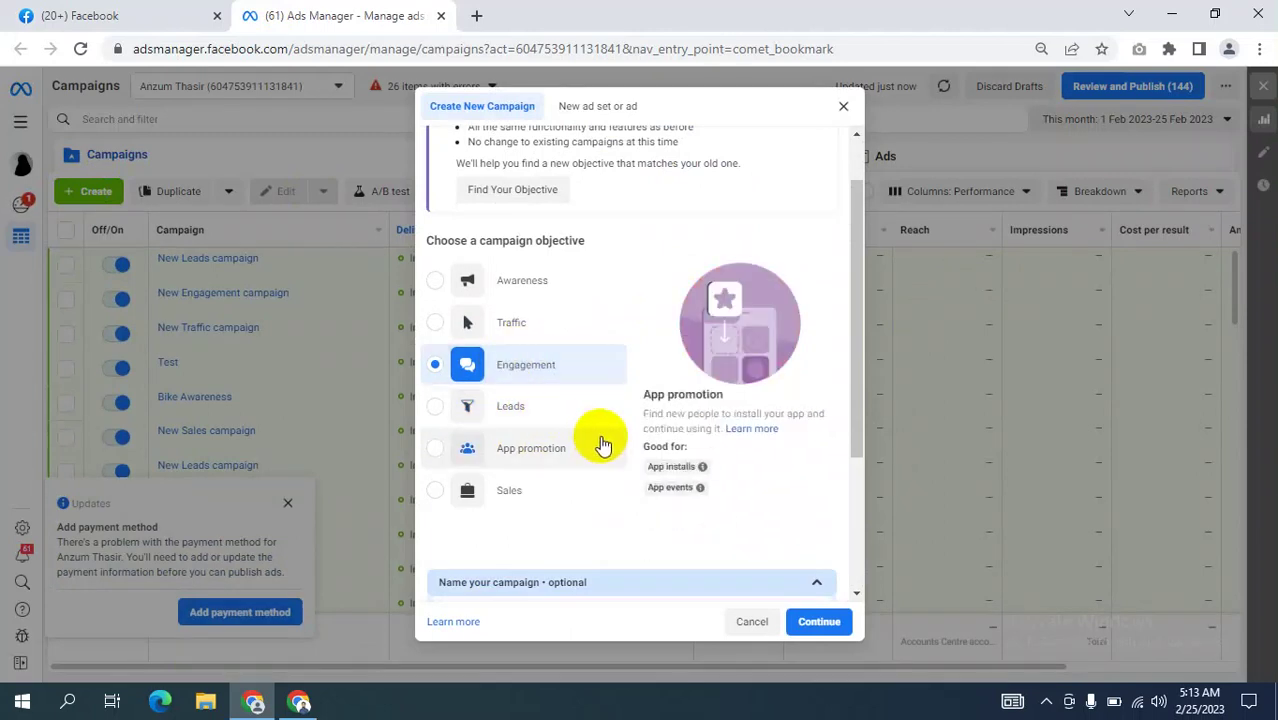
scroll(640, 485, down, 2)
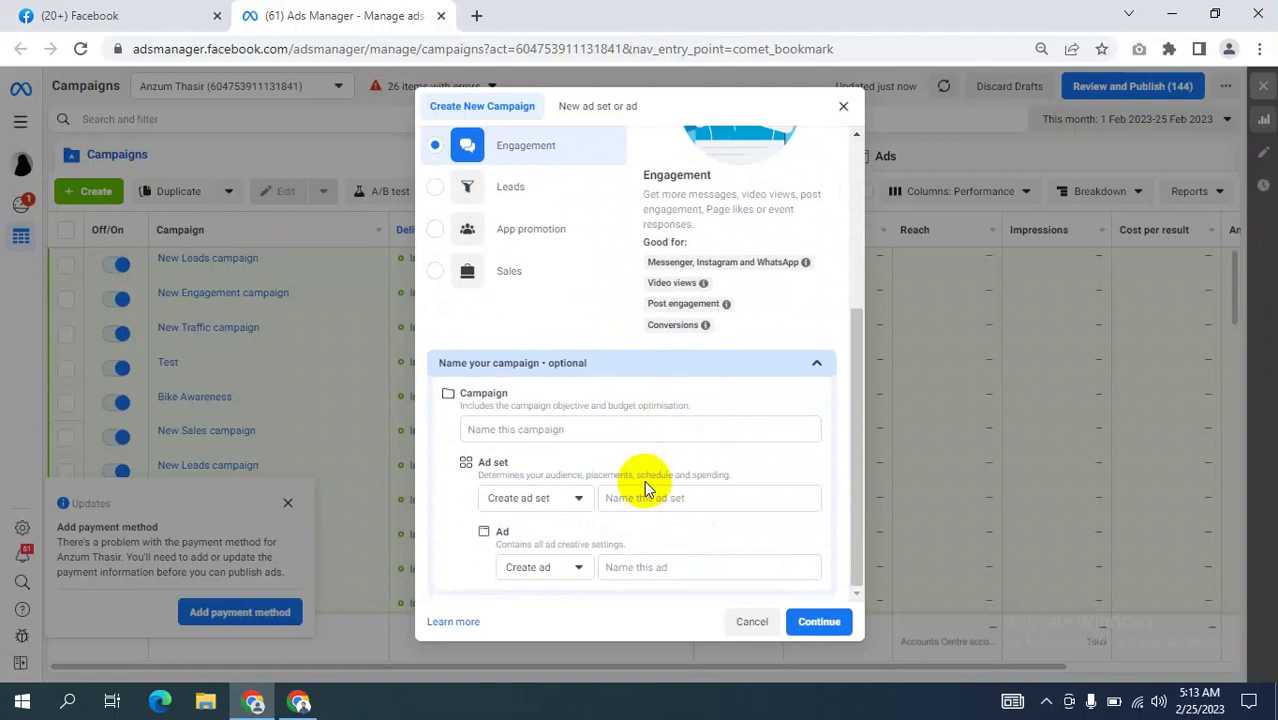
scroll(650, 400, up, 2)
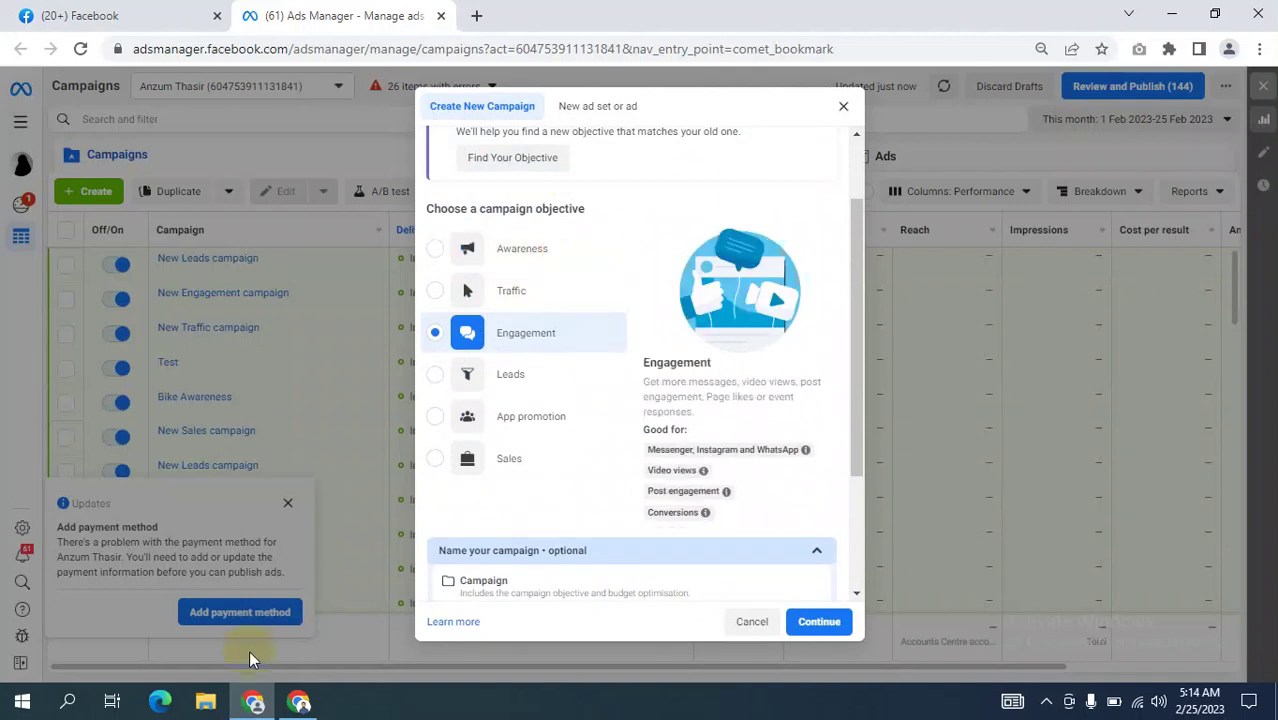
click(253, 703)
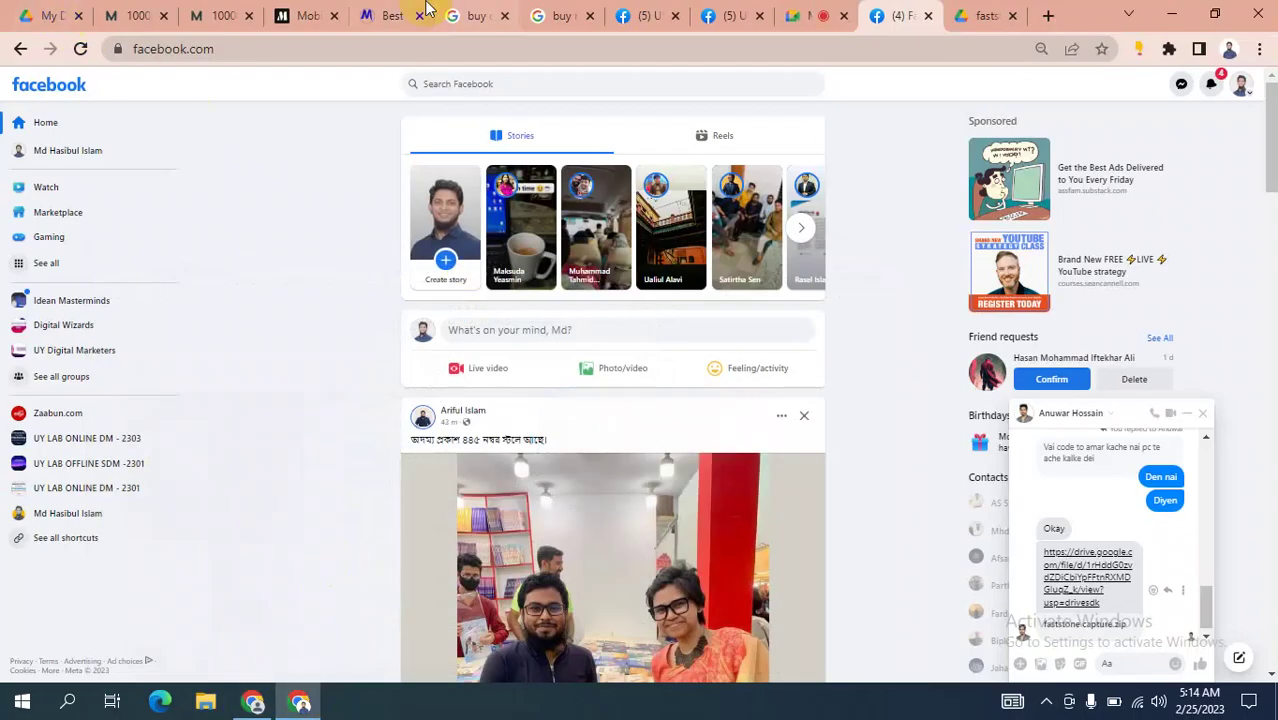
Browse My Drive's Class recording folder and preview the faststone capture.zip contents.
click(48, 15)
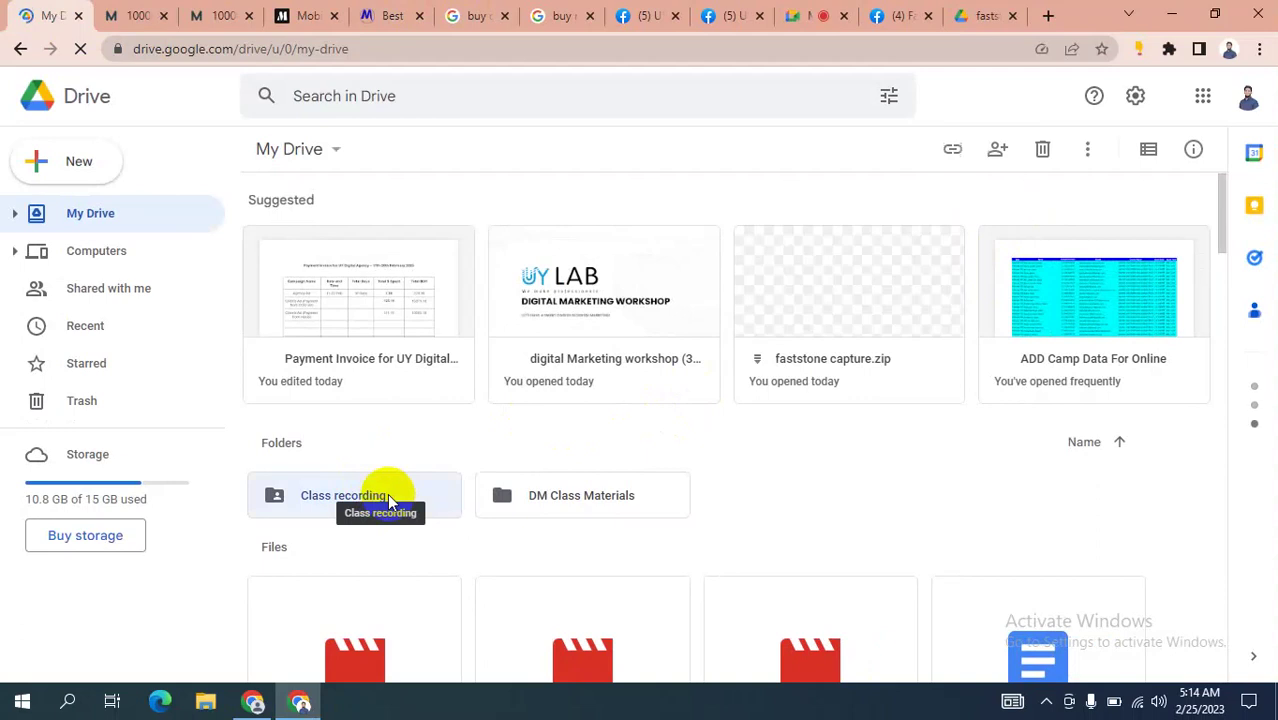
click(391, 497)
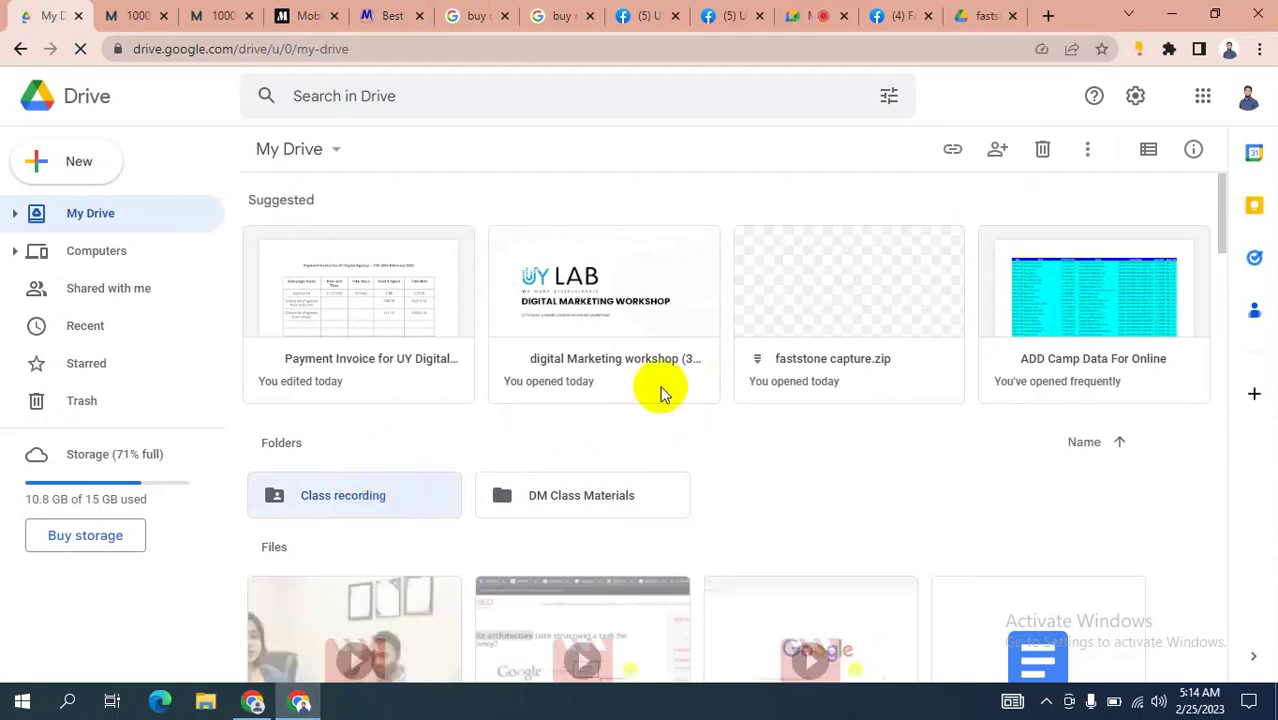
click(299, 703)
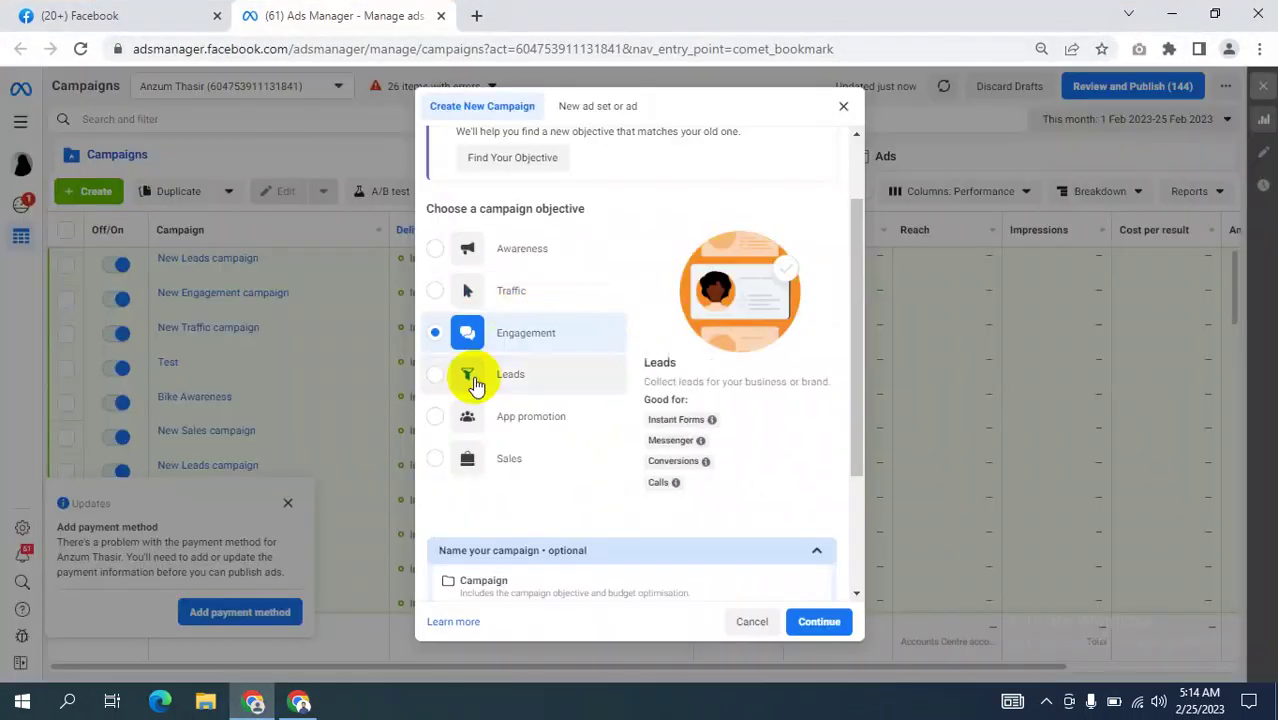
click(253, 703)
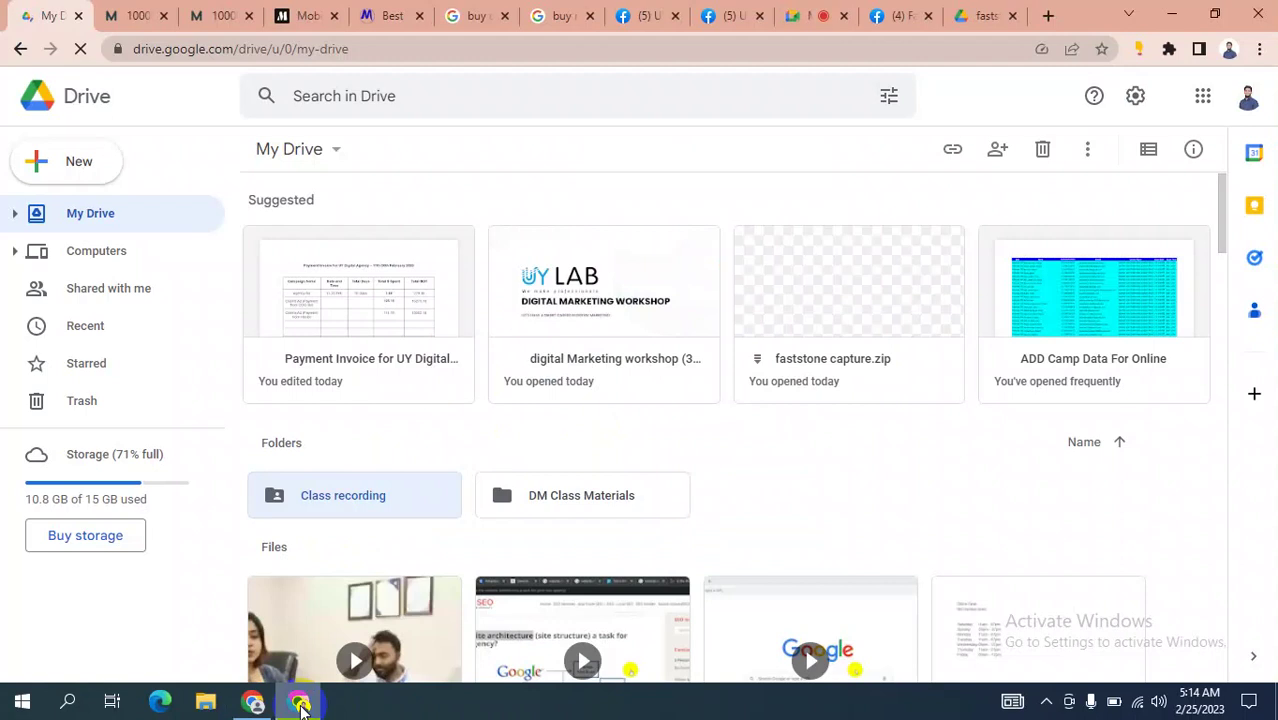
click(978, 15)
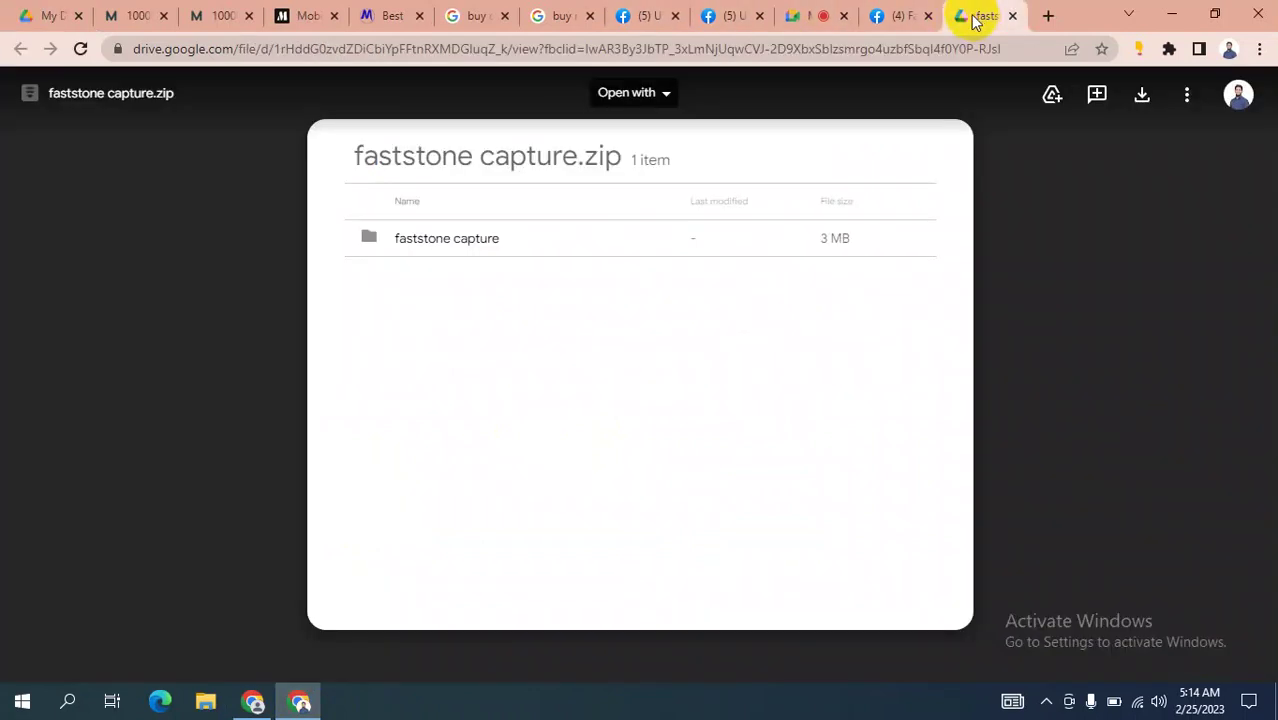
click(805, 13)
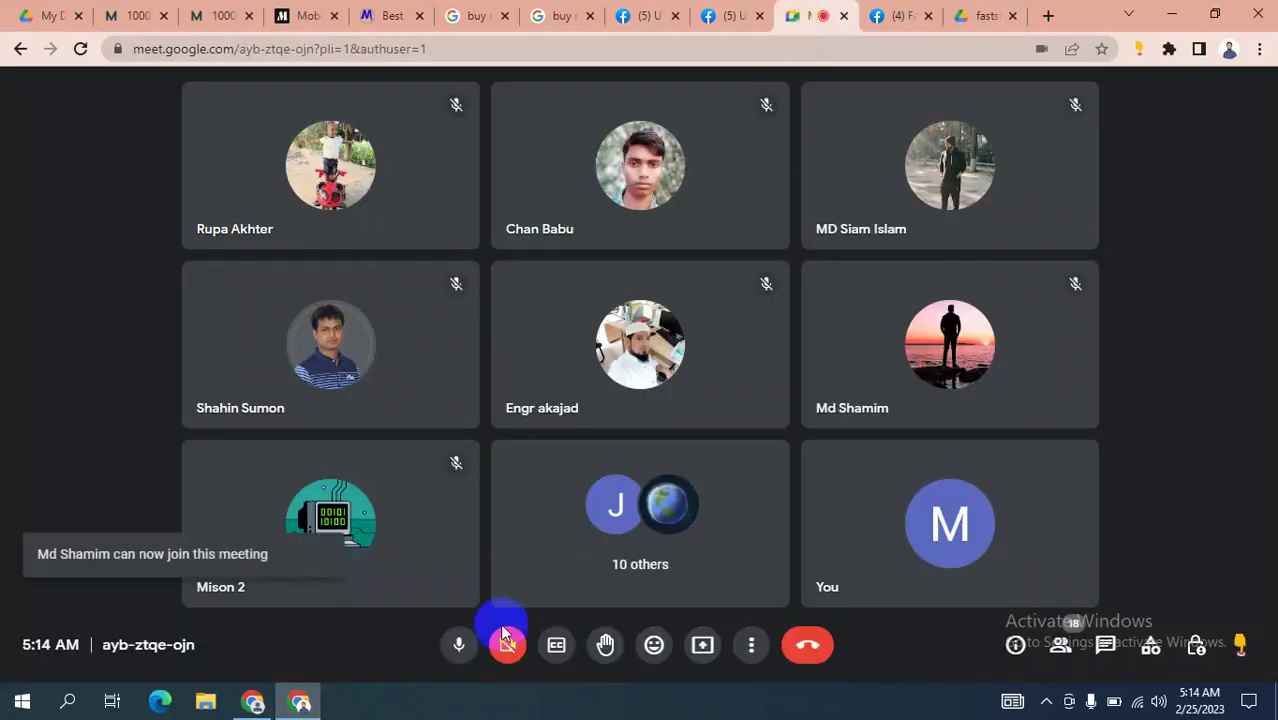
Present your entire screen to the Google Meet call, then return to My Drive.
click(702, 644)
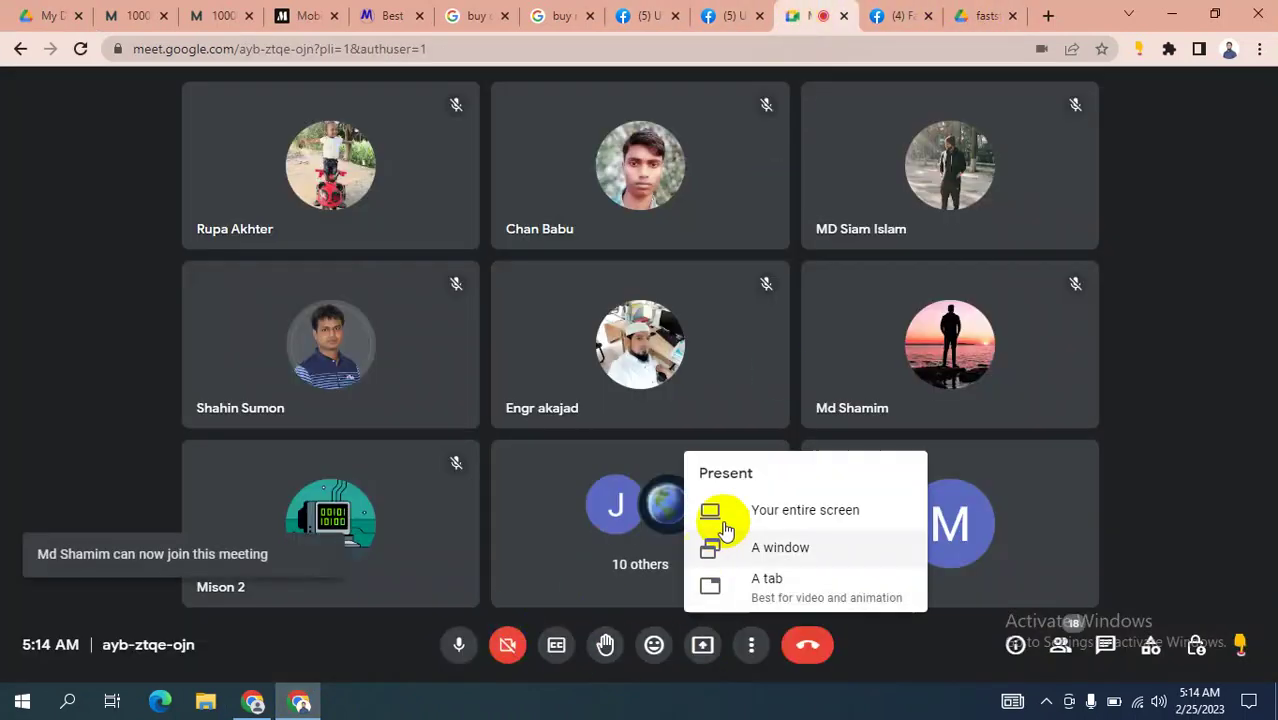
click(776, 515)
click(599, 314)
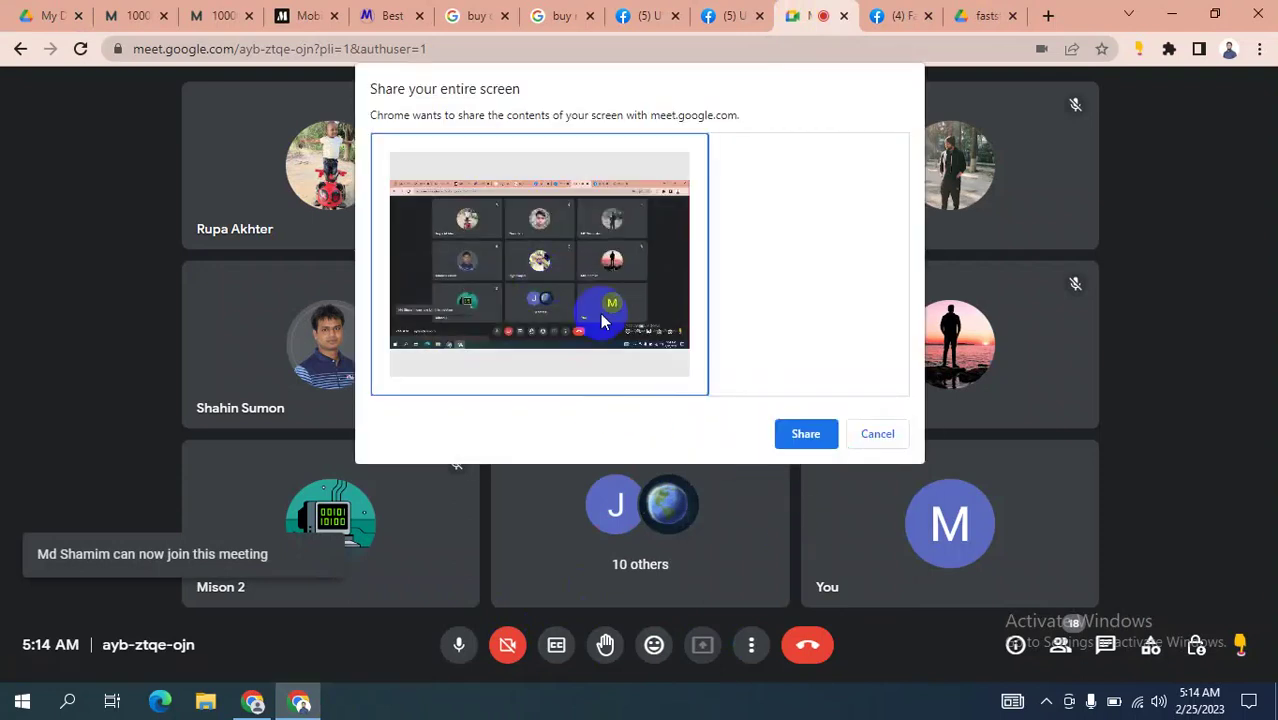
click(804, 434)
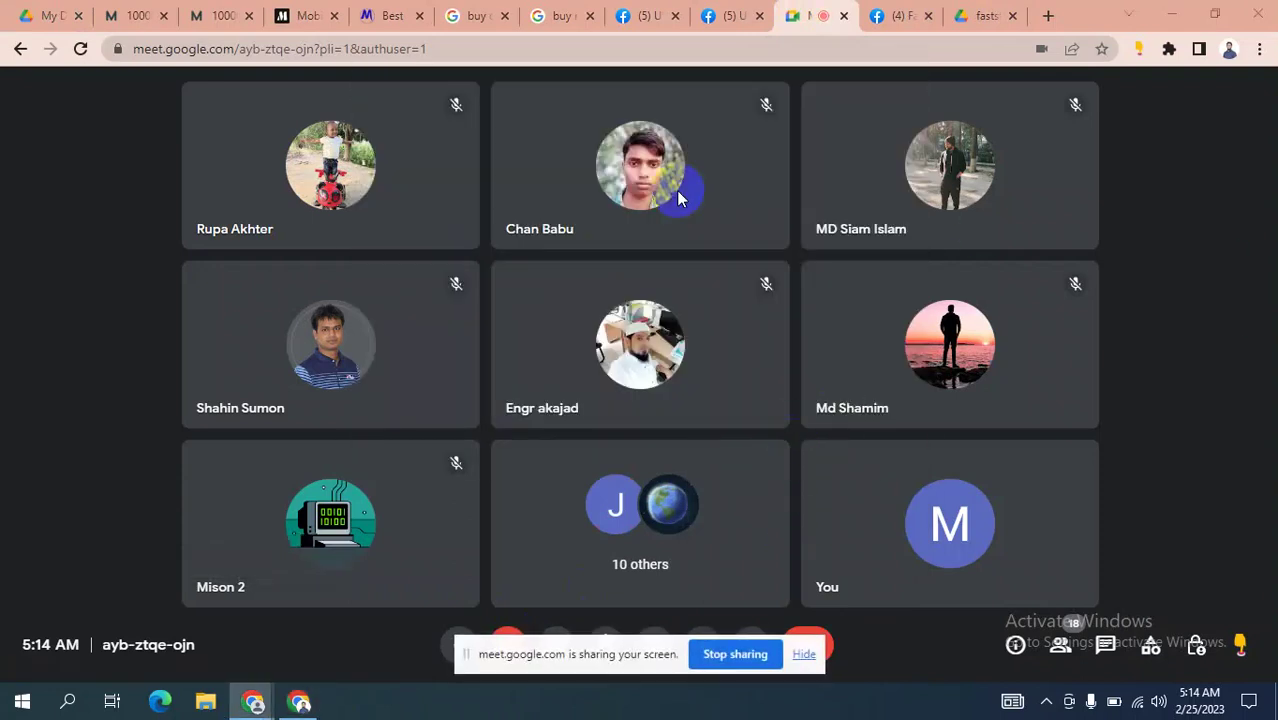
click(40, 15)
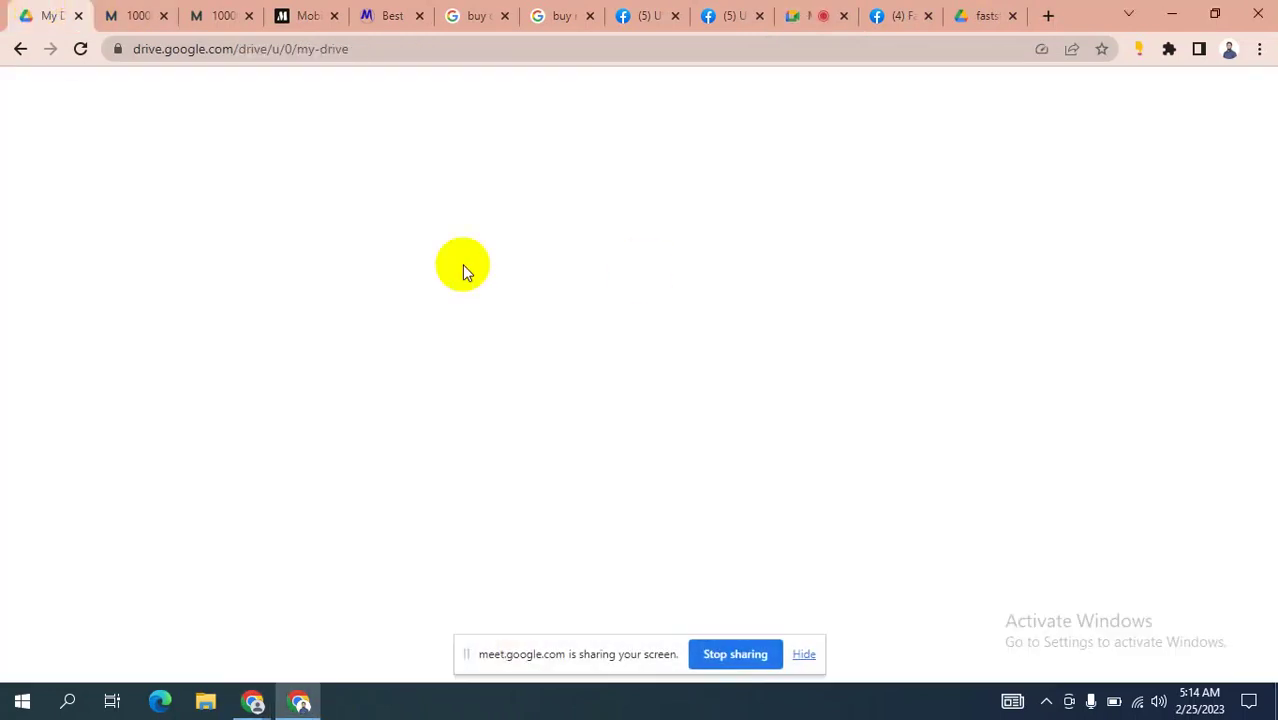
Open Class 7.mp4 from Class recording > SDM 2303, hiding the screen-sharing notice.
scroll(620, 400, down, 2)
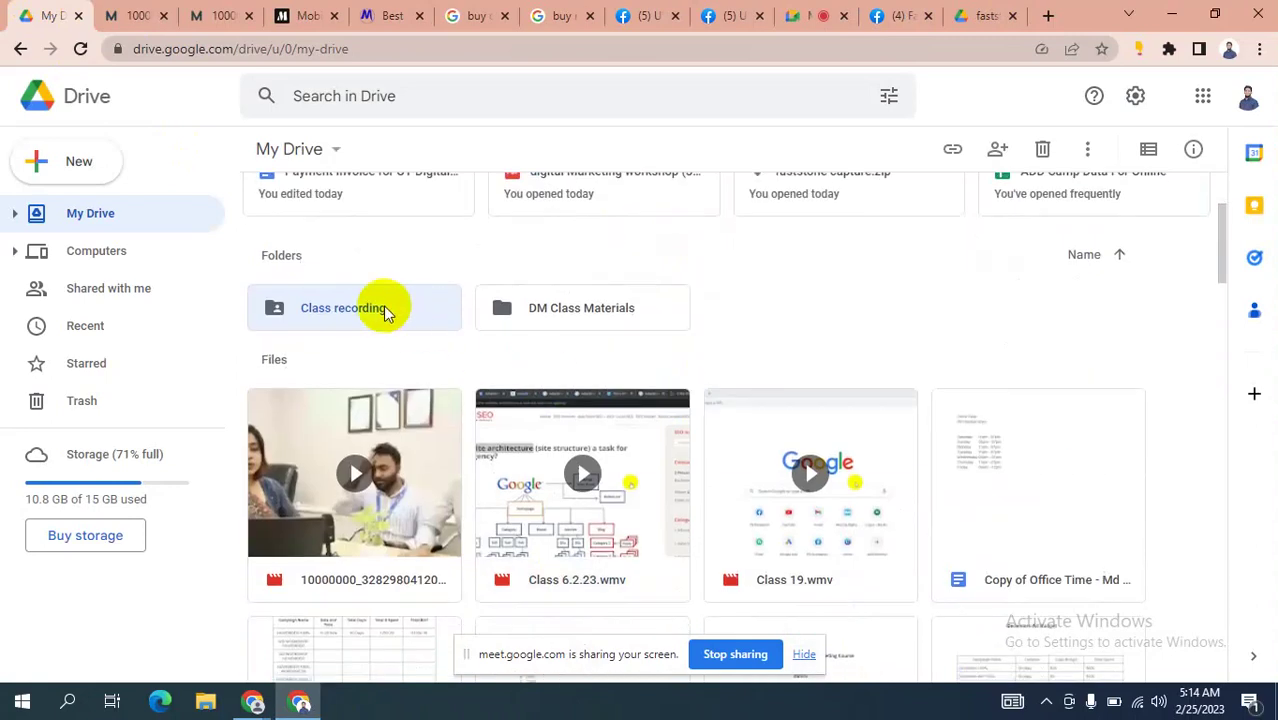
double_click(386, 310)
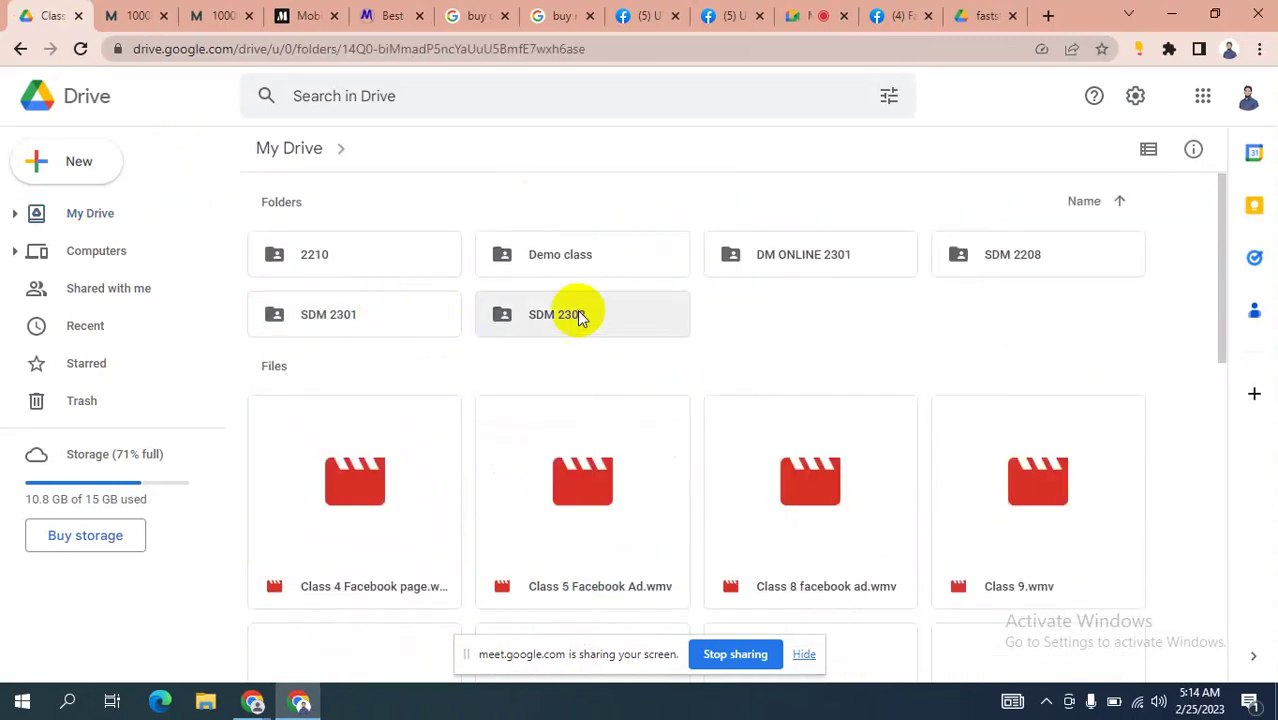
double_click(580, 315)
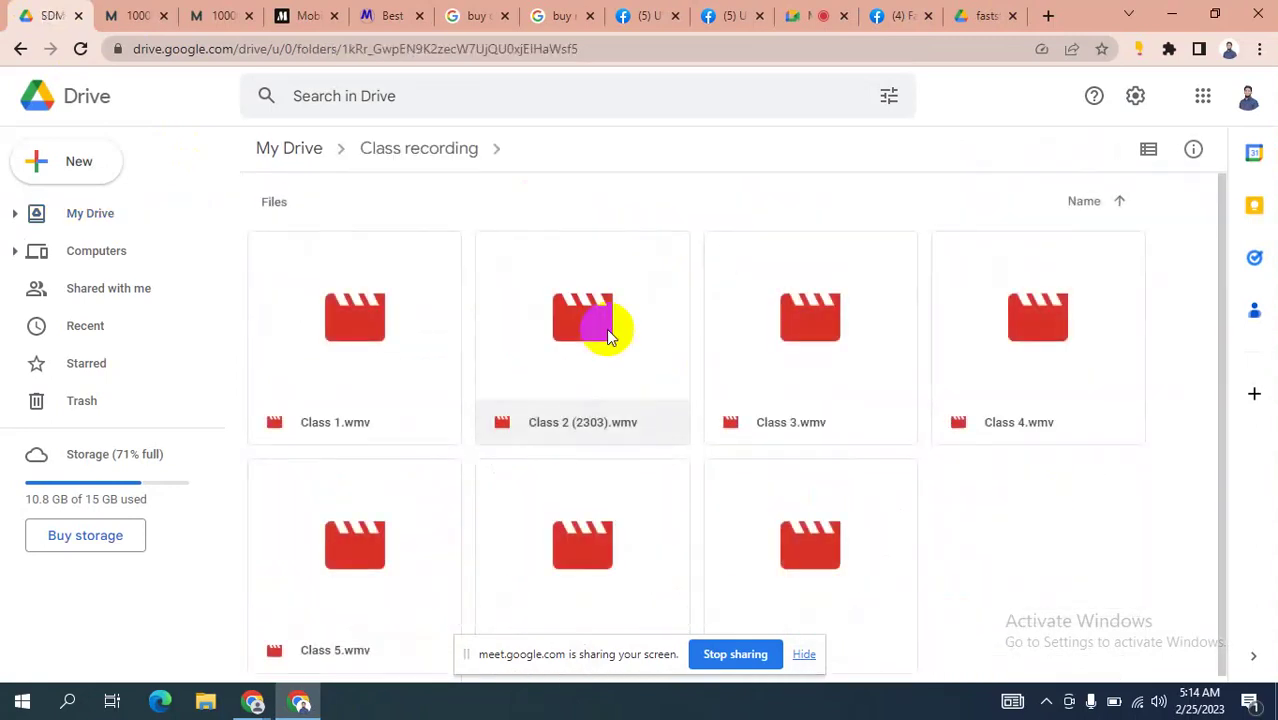
scroll(808, 358, down, 1)
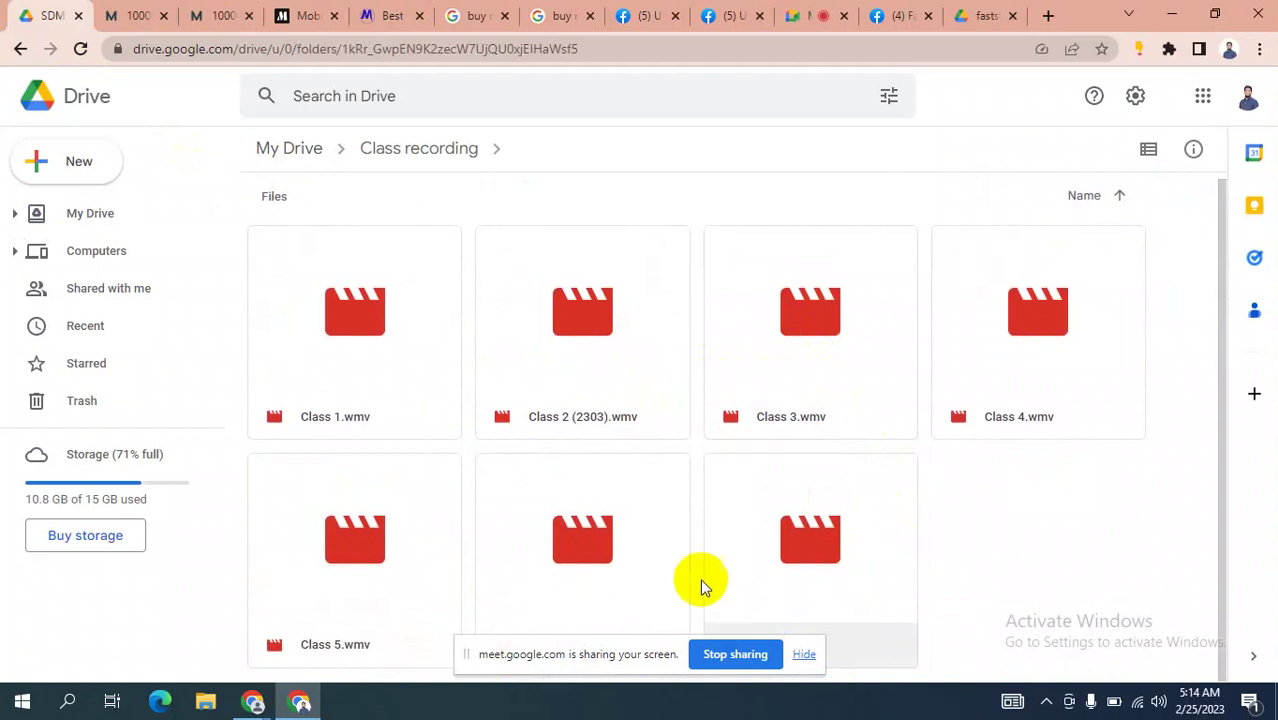
click(804, 654)
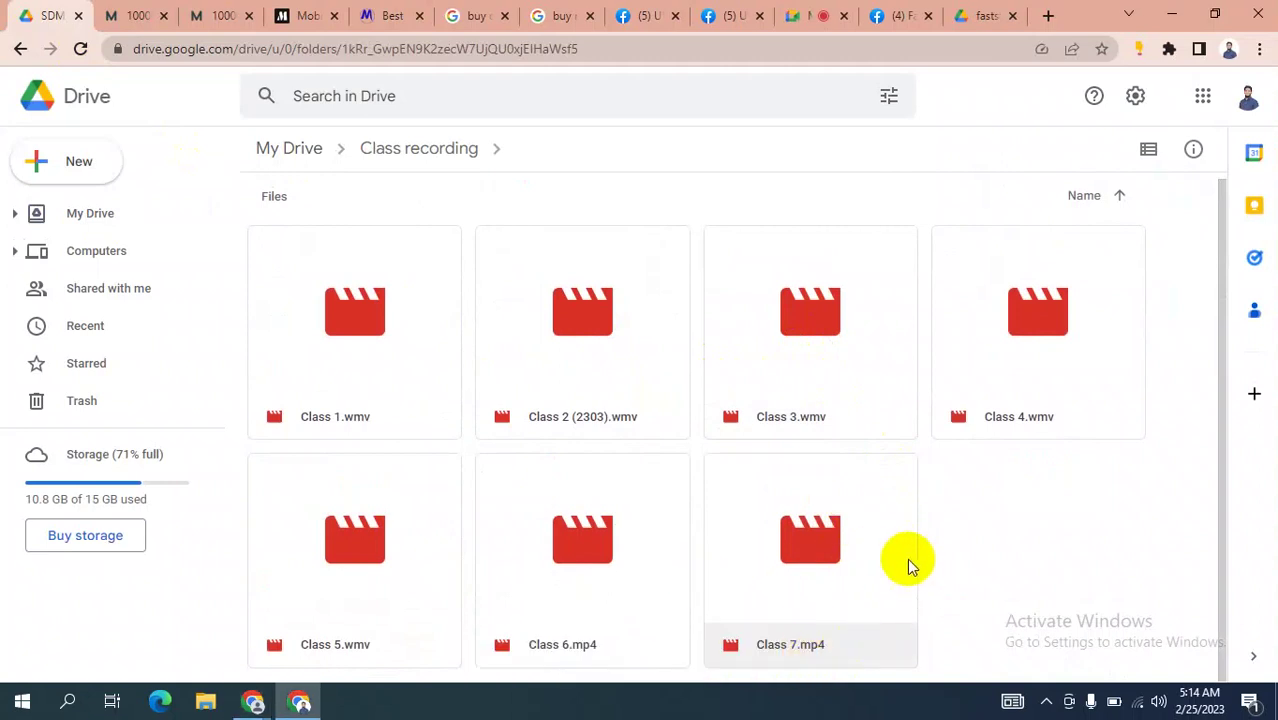
double_click(810, 560)
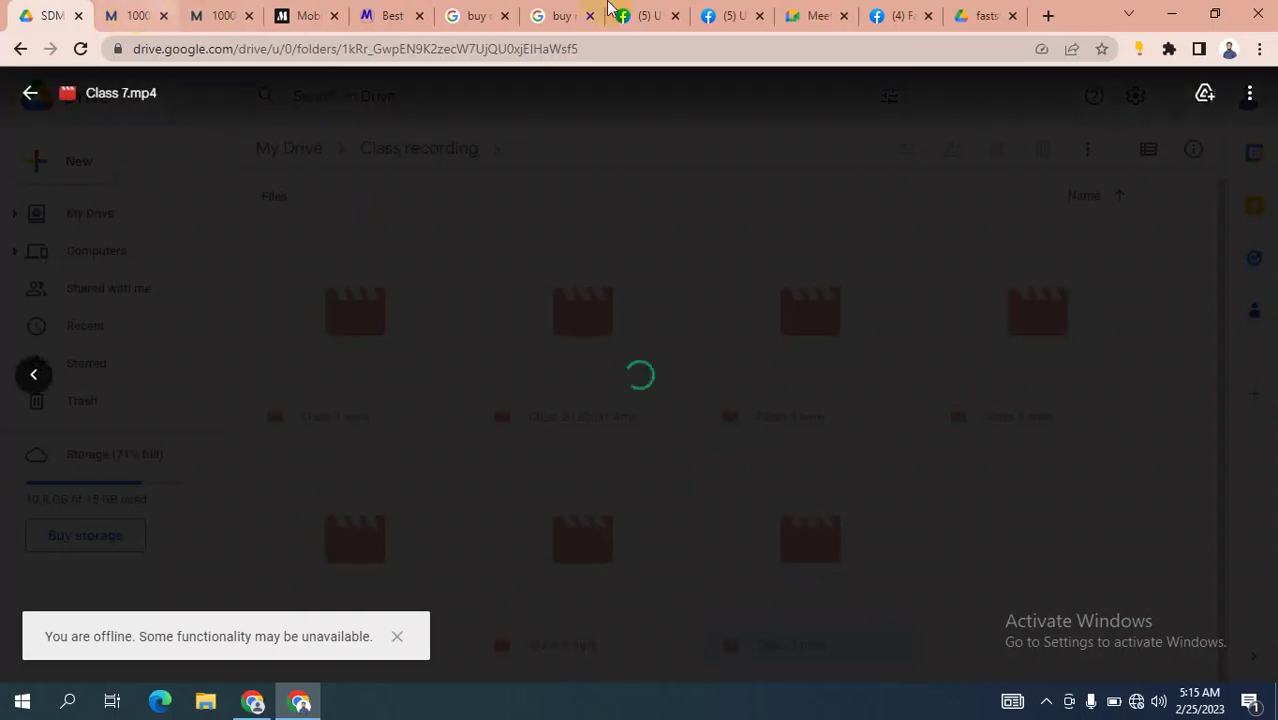
Dismiss the Meet dial-in suggestion and check the Wi-Fi network connection.
click(803, 15)
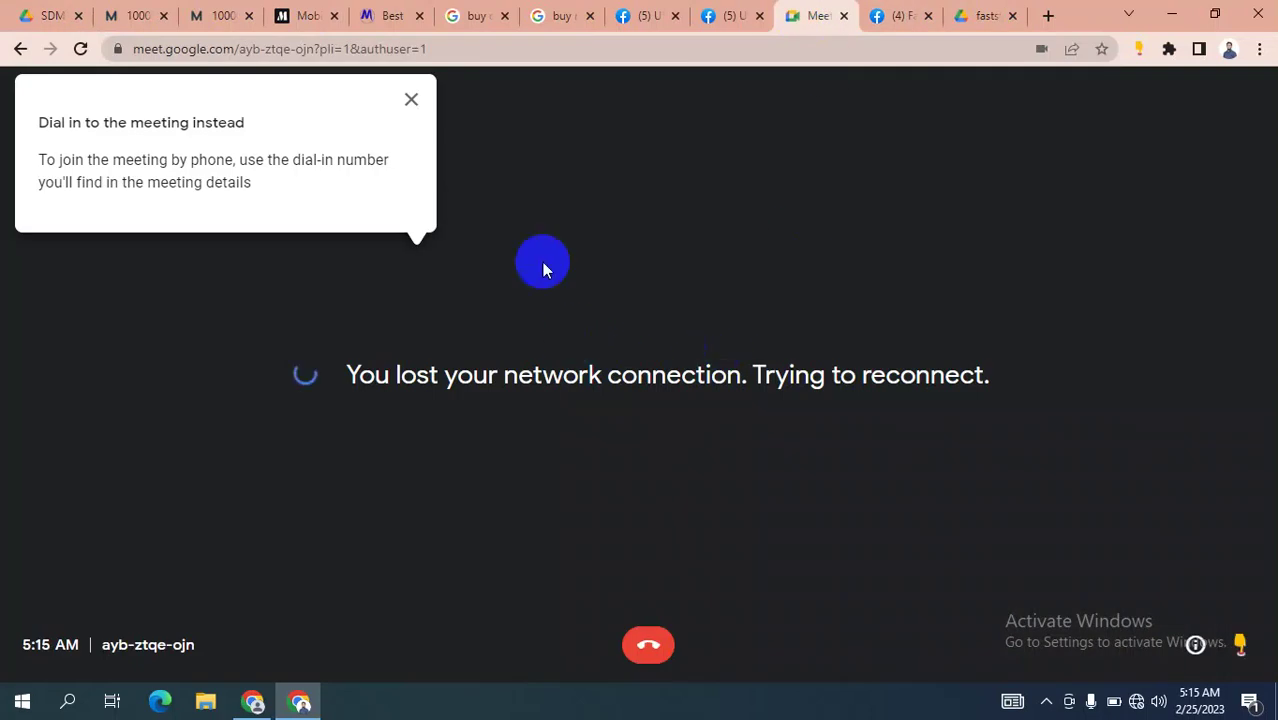
click(411, 99)
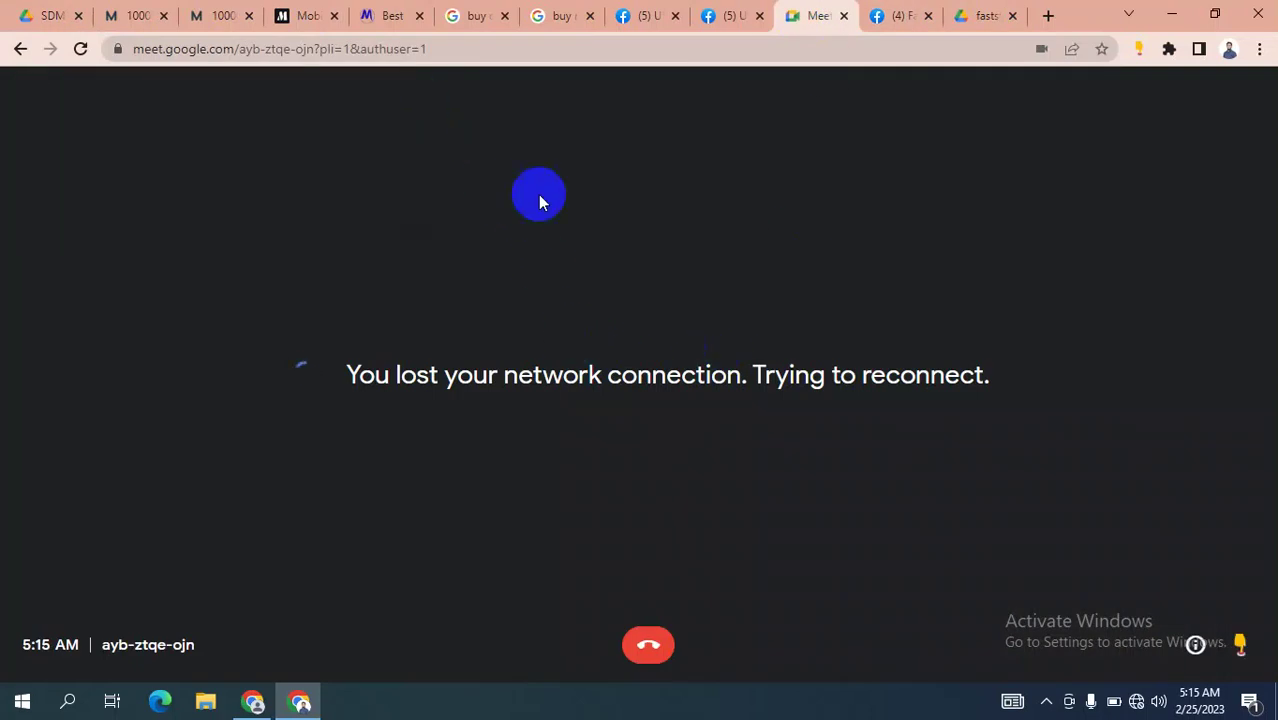
click(1140, 703)
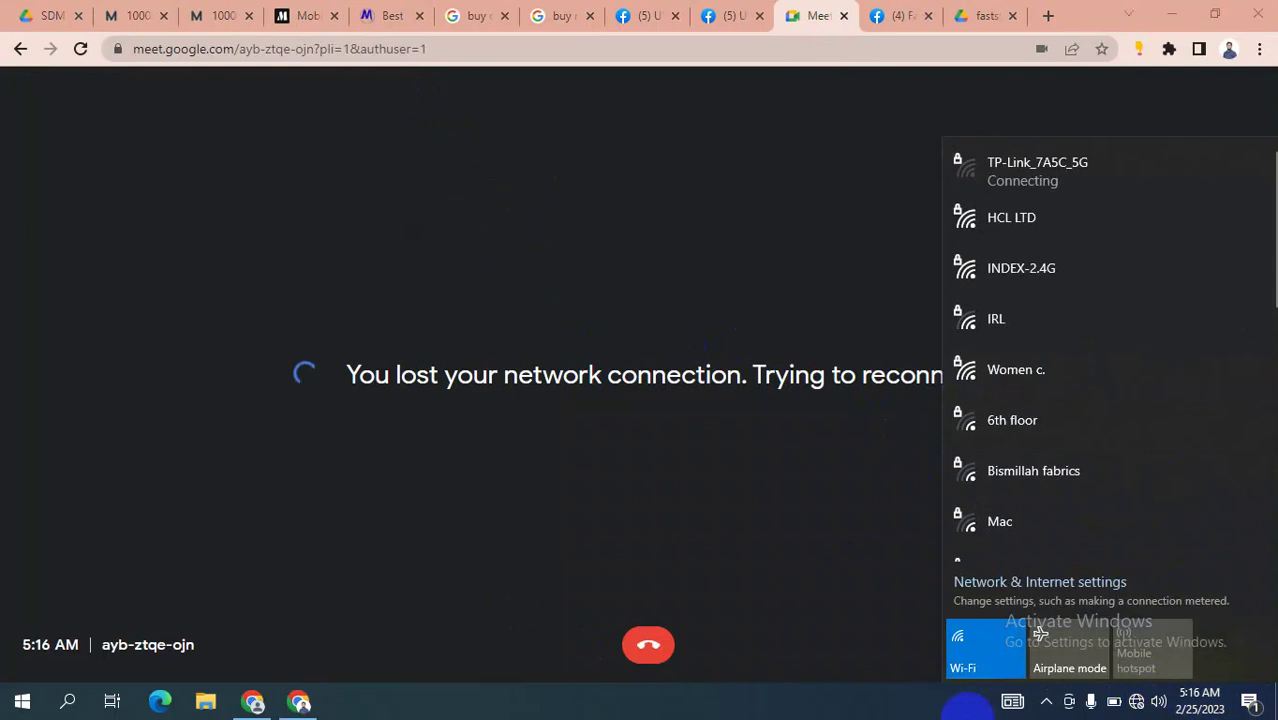
click(1138, 704)
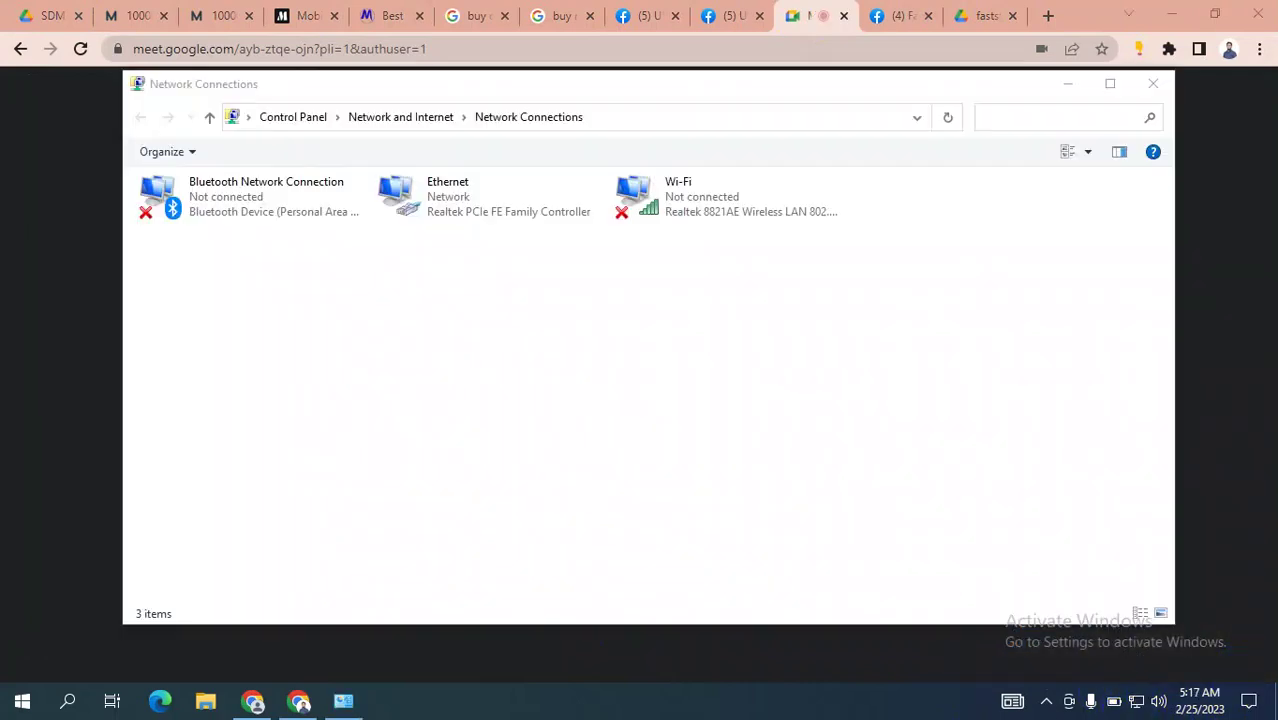
click(1153, 83)
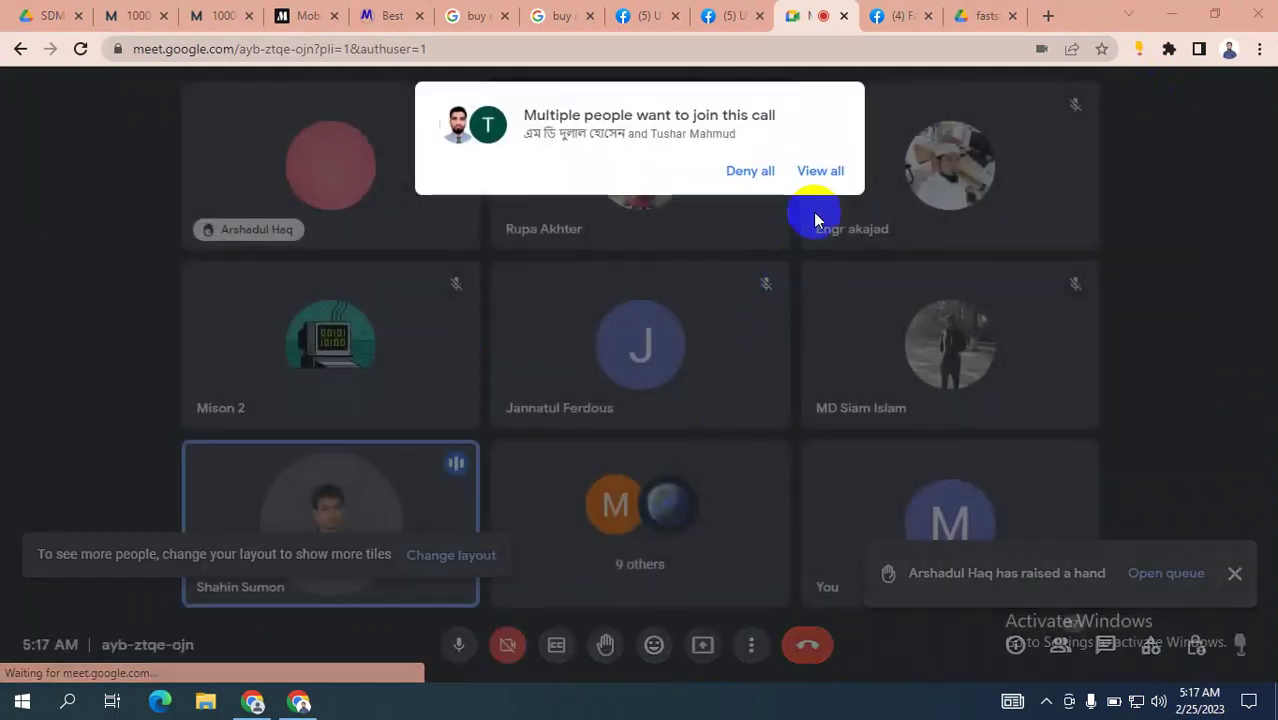
Admit both waiting people into the call and return to the Drive tab.
click(819, 171)
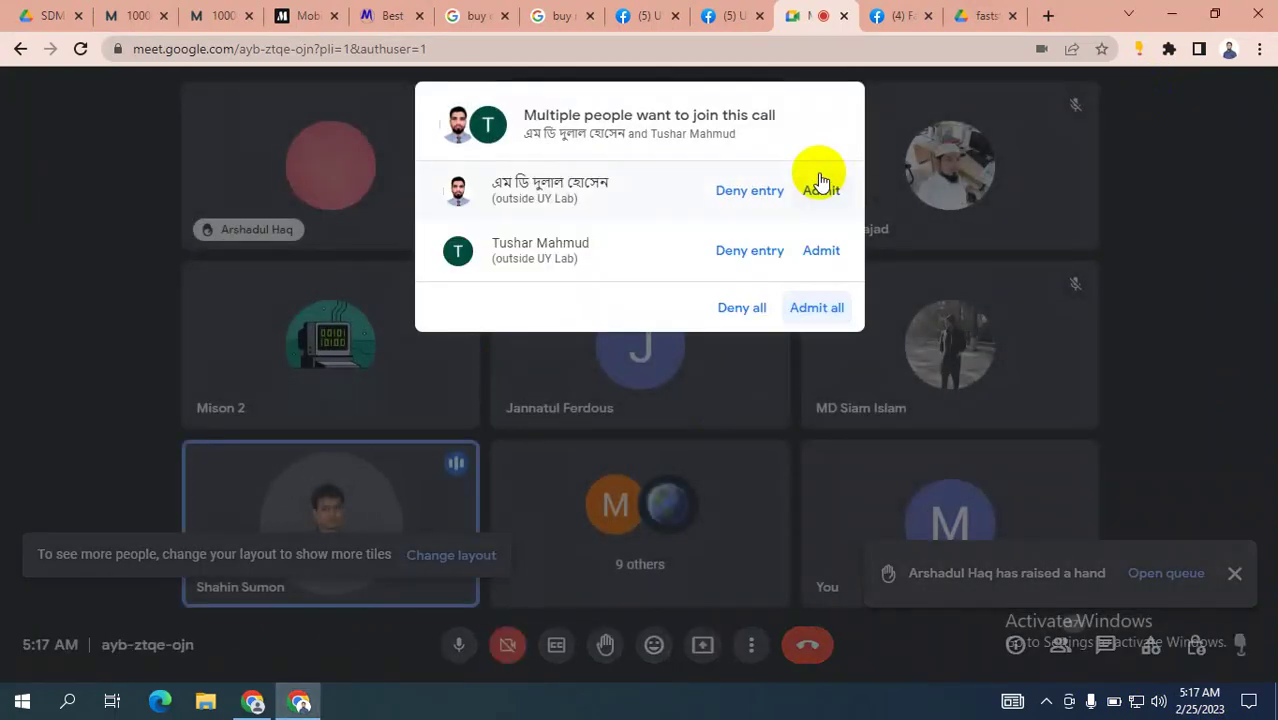
click(810, 308)
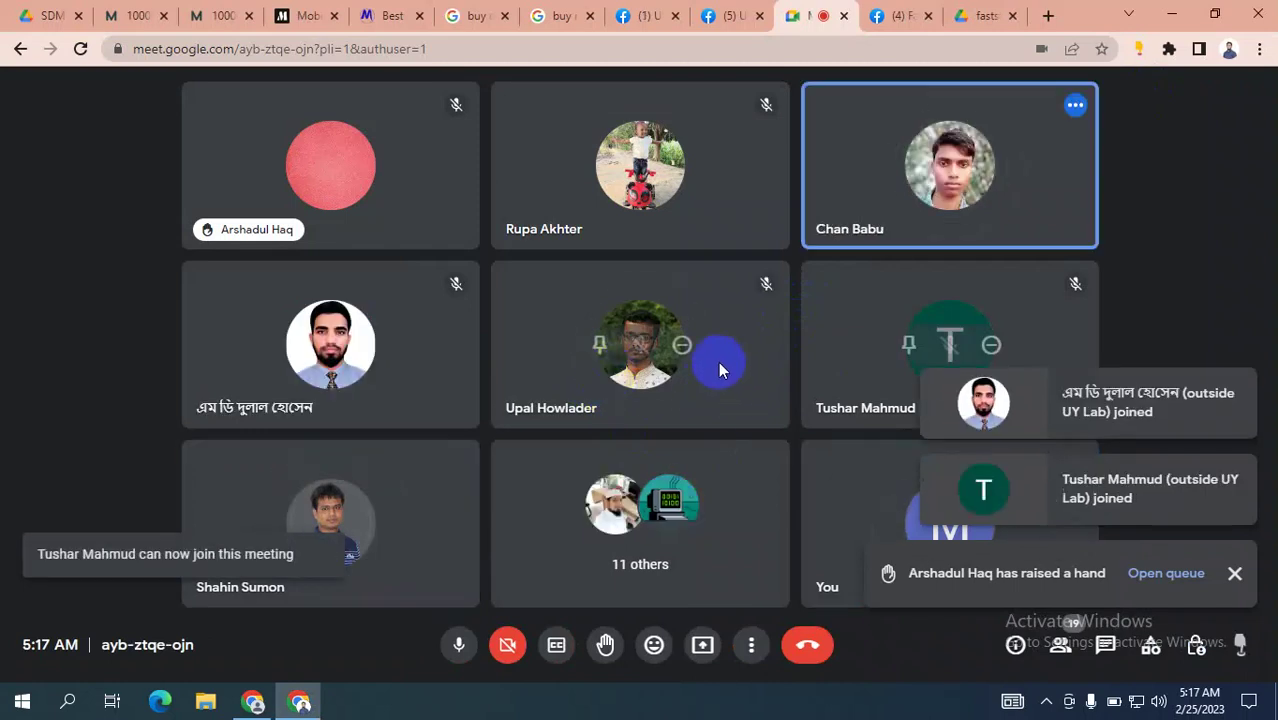
click(45, 14)
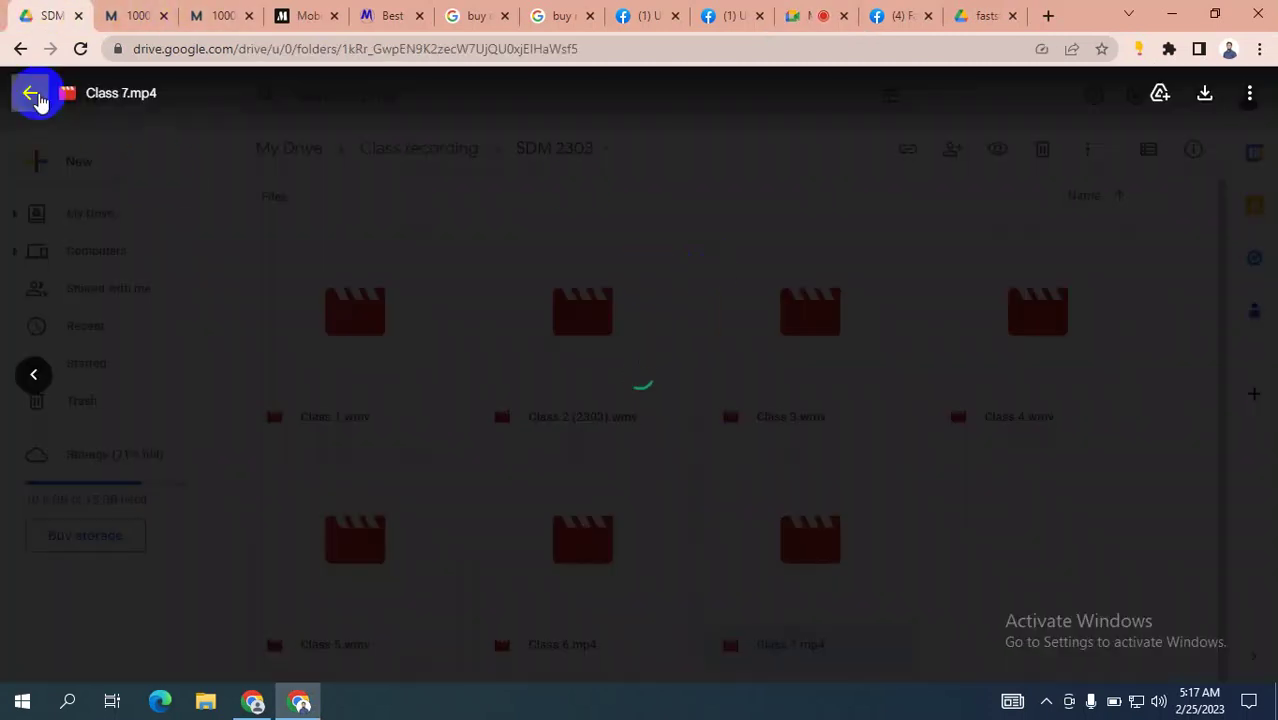
Close and reopen the Class 7.mp4 recording preview, then check the Meet call.
click(31, 92)
click(800, 560)
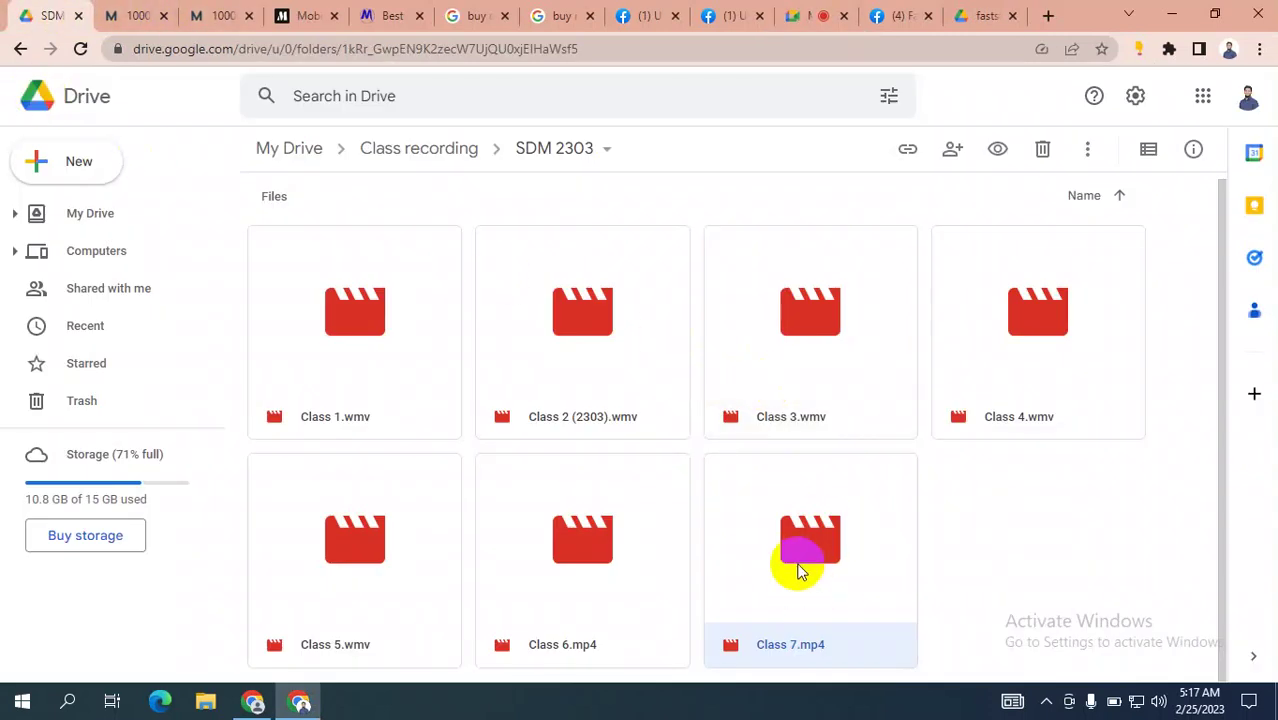
click(800, 565)
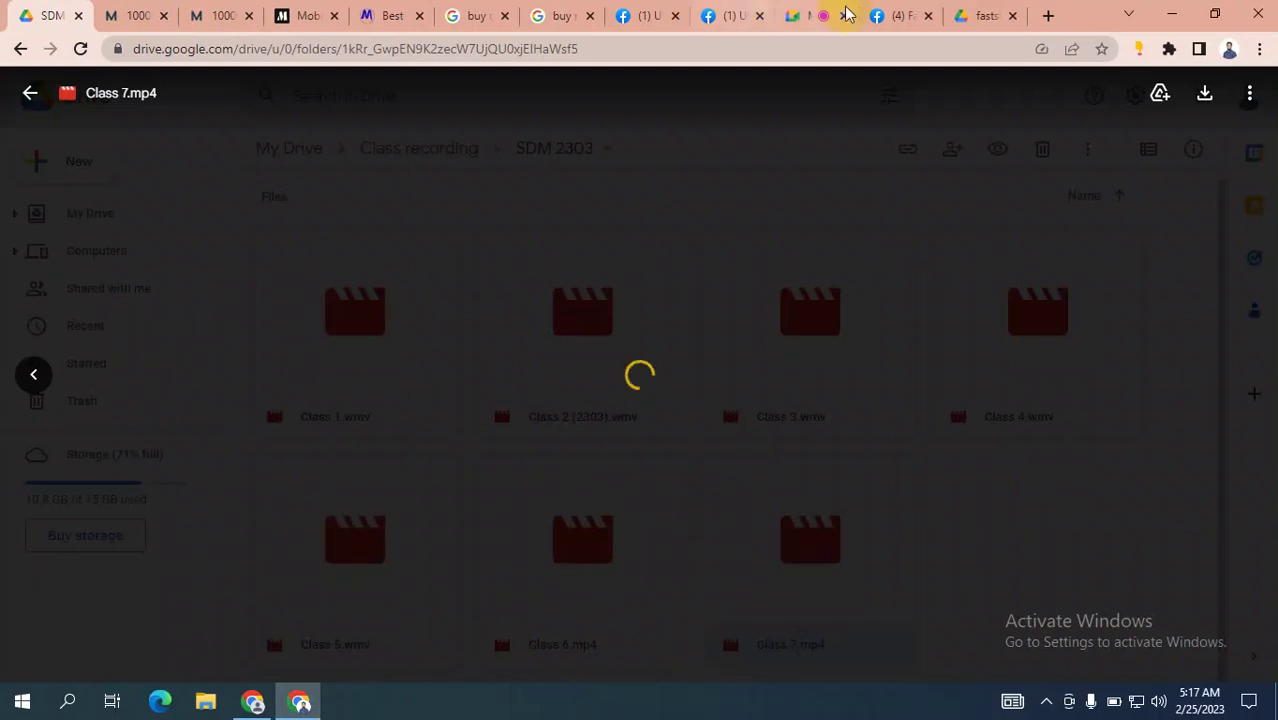
click(810, 14)
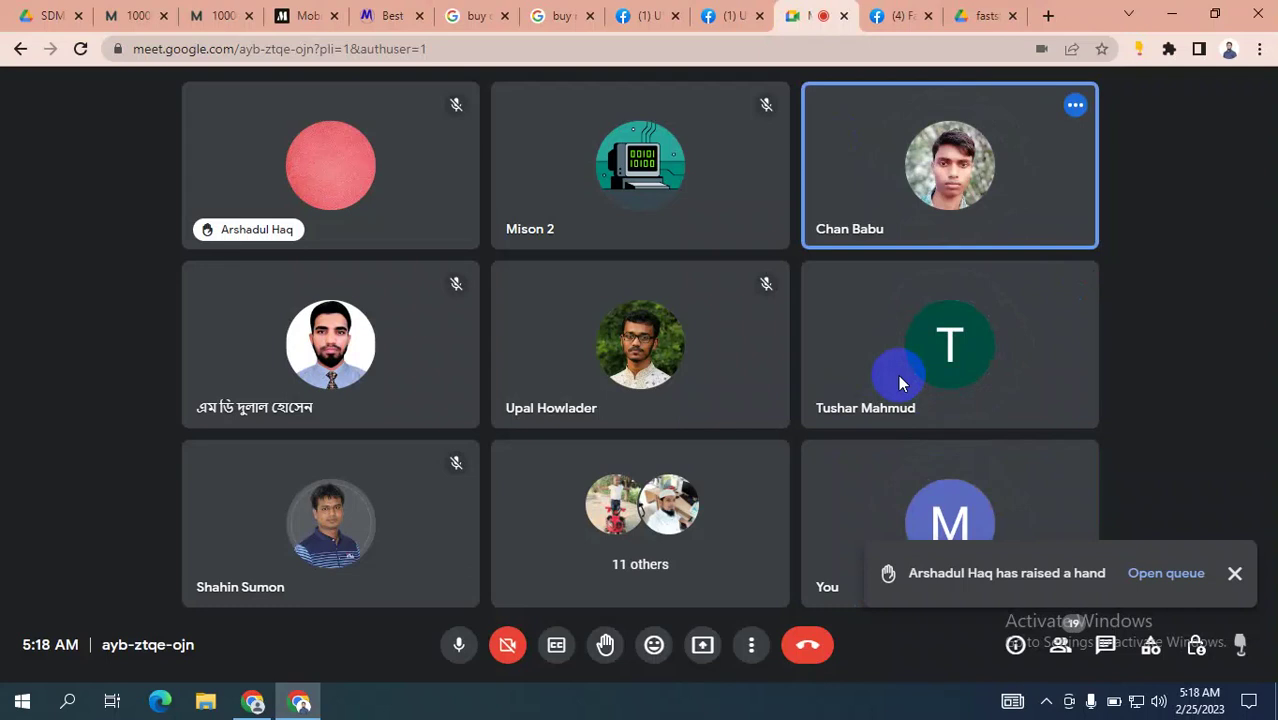
Move through the faststone and Meet tabs back to the SDM 2303 Drive folder.
mouse_move(322, 560)
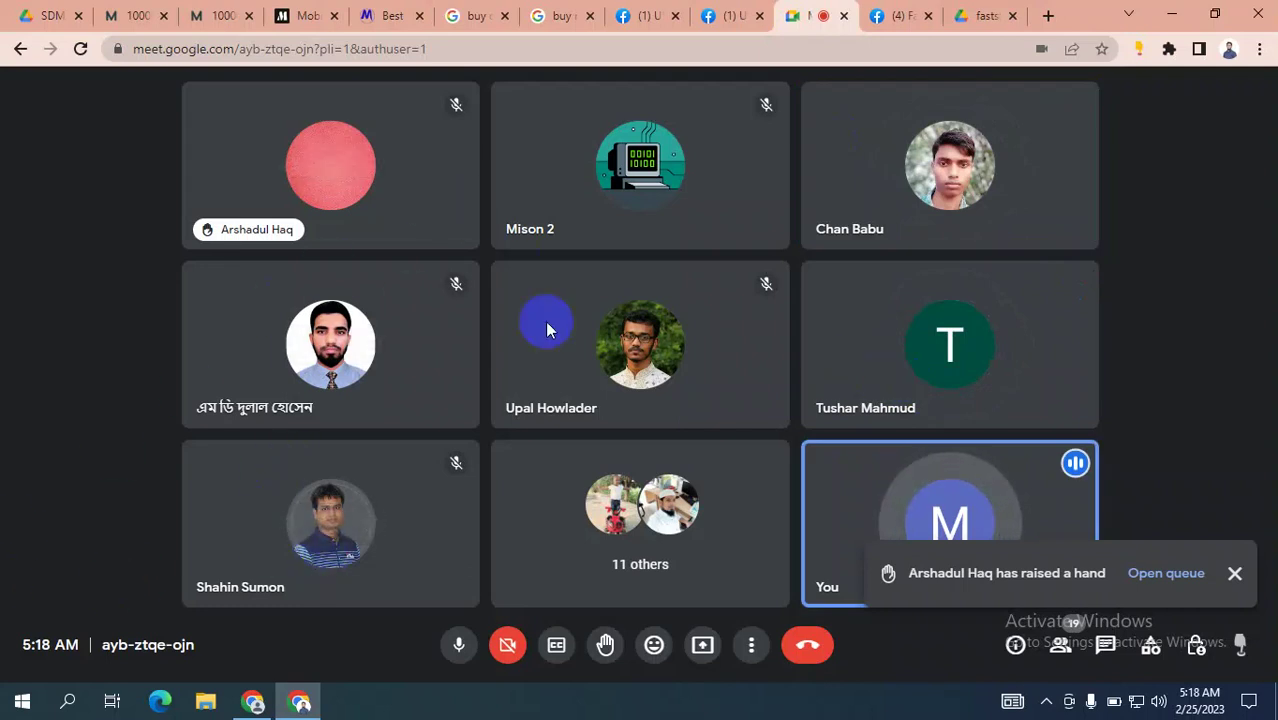
mouse_move(356, 420)
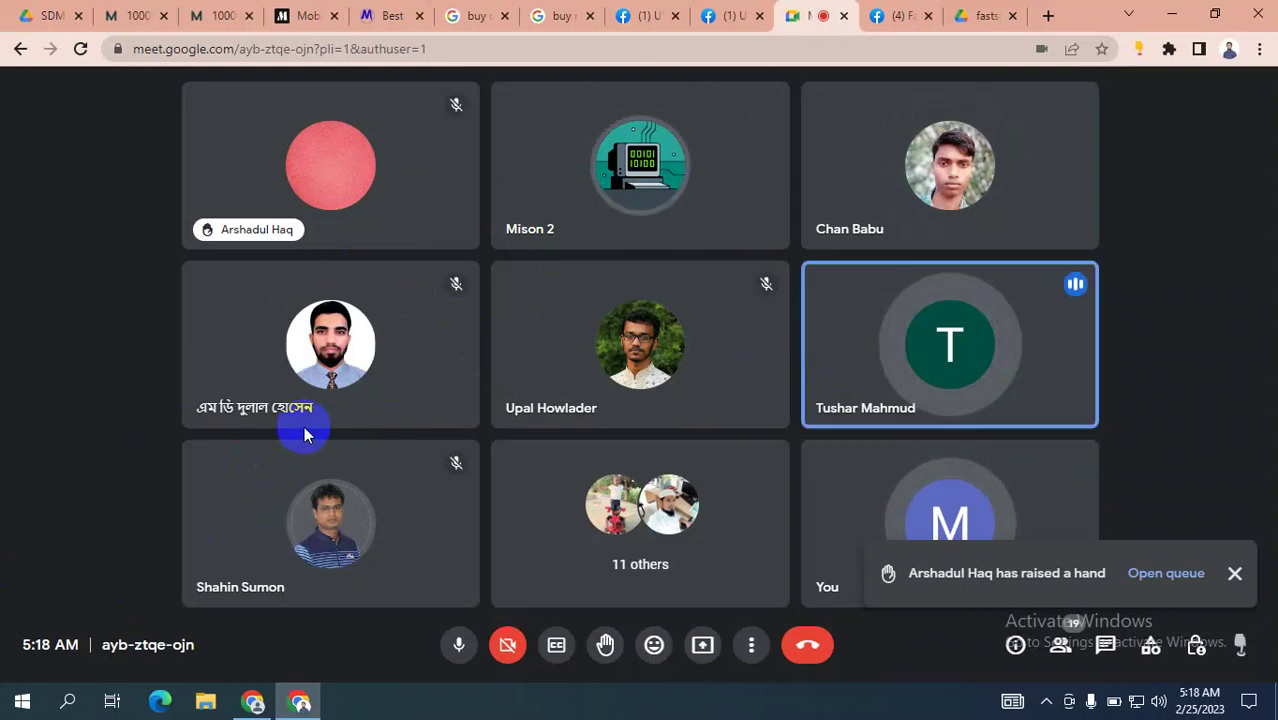
mouse_move(765, 280)
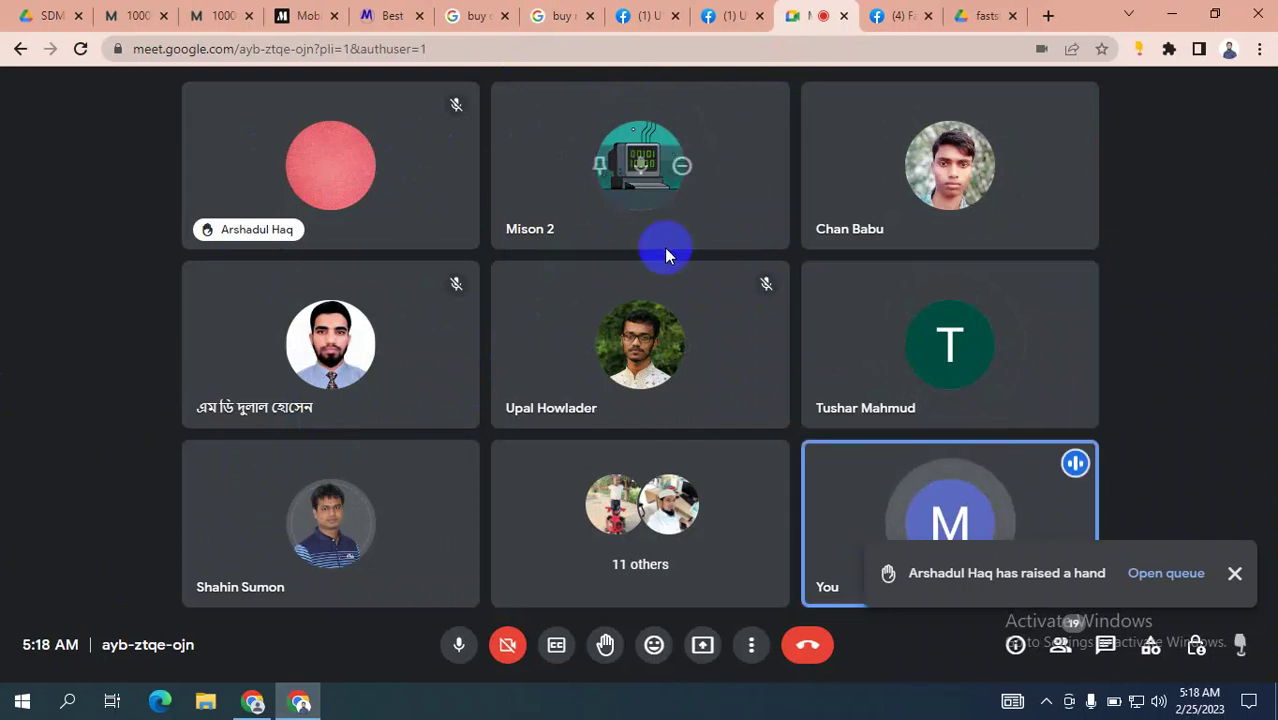
click(978, 12)
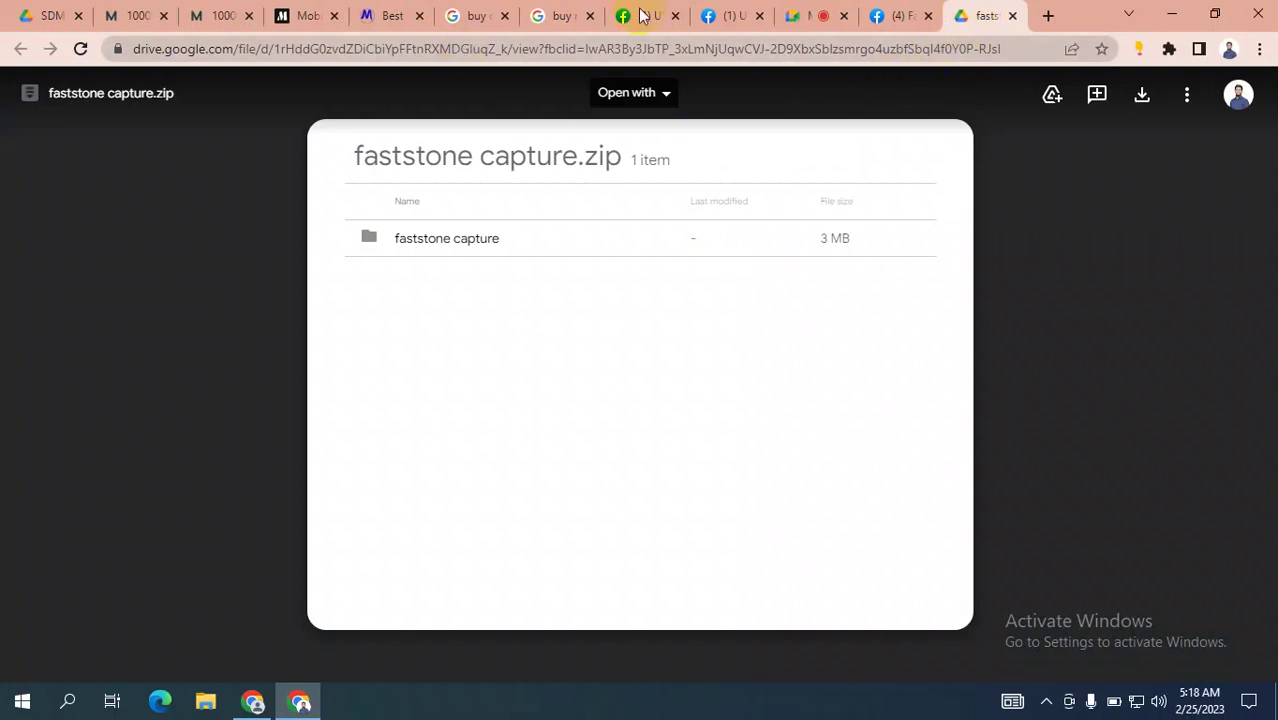
click(805, 14)
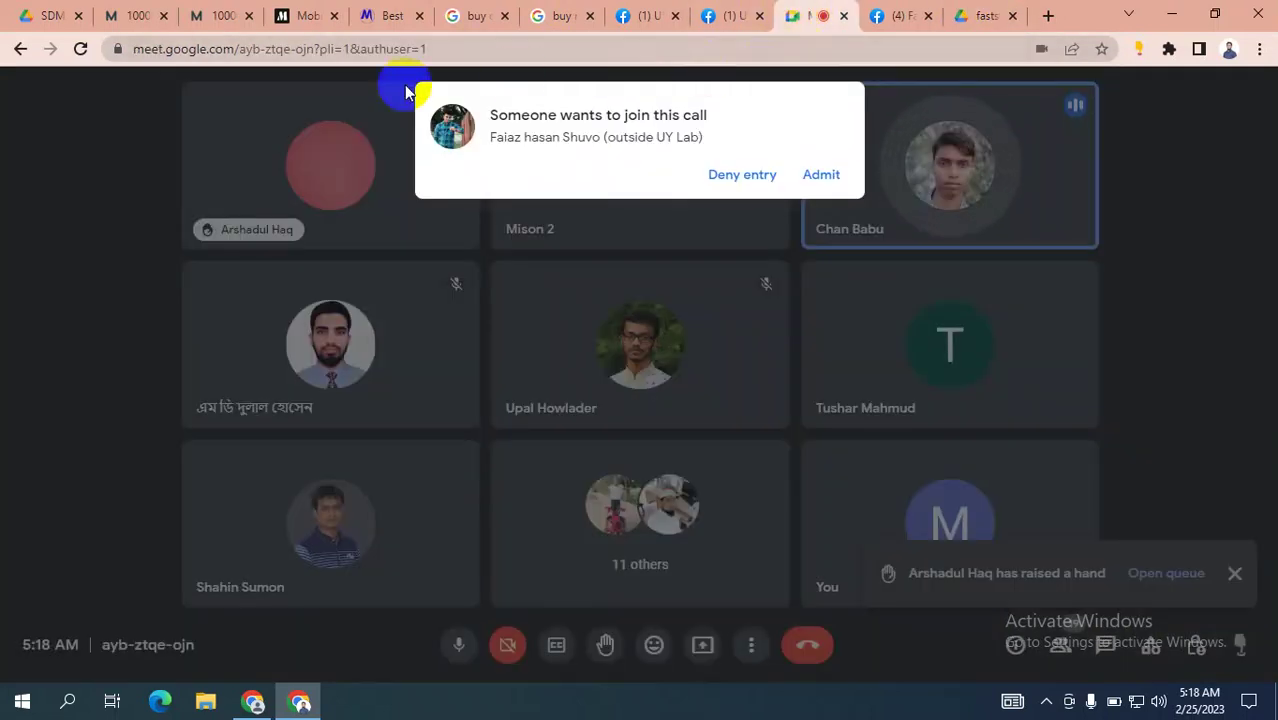
click(48, 15)
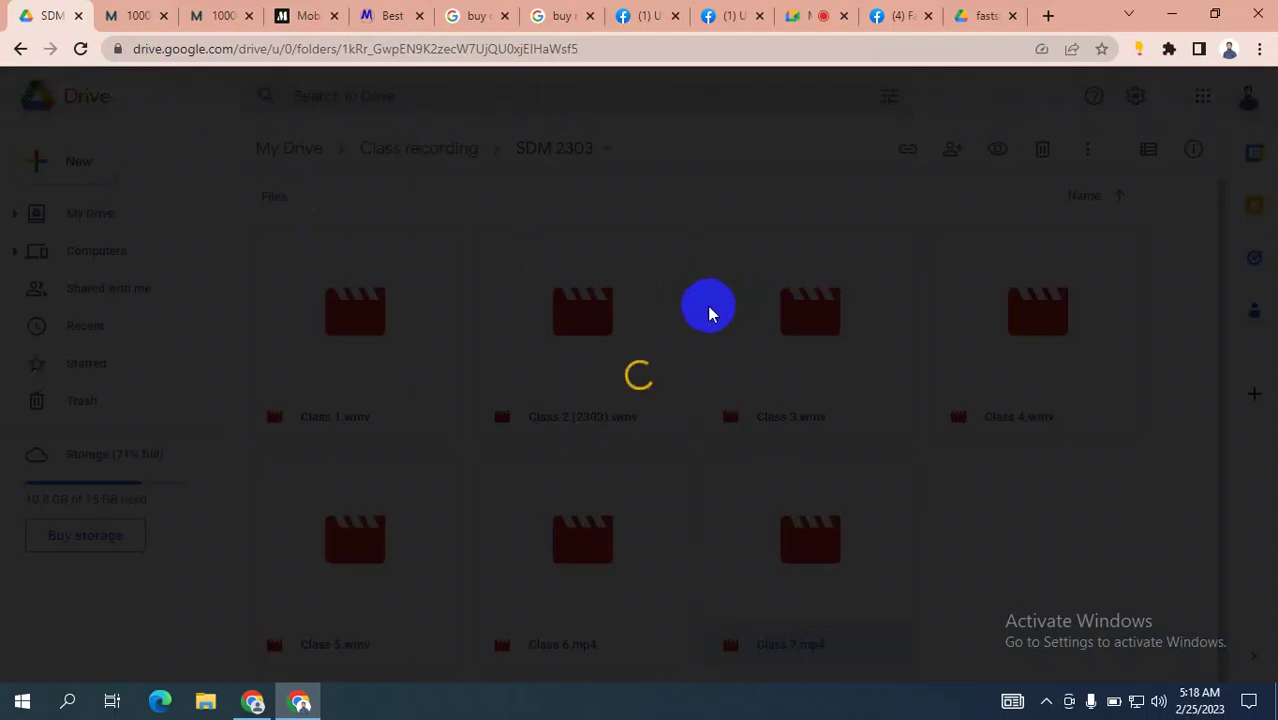
Reopen the Class 7.mp4 preview from the SDM 2303 folder, then return to Meet.
click(24, 90)
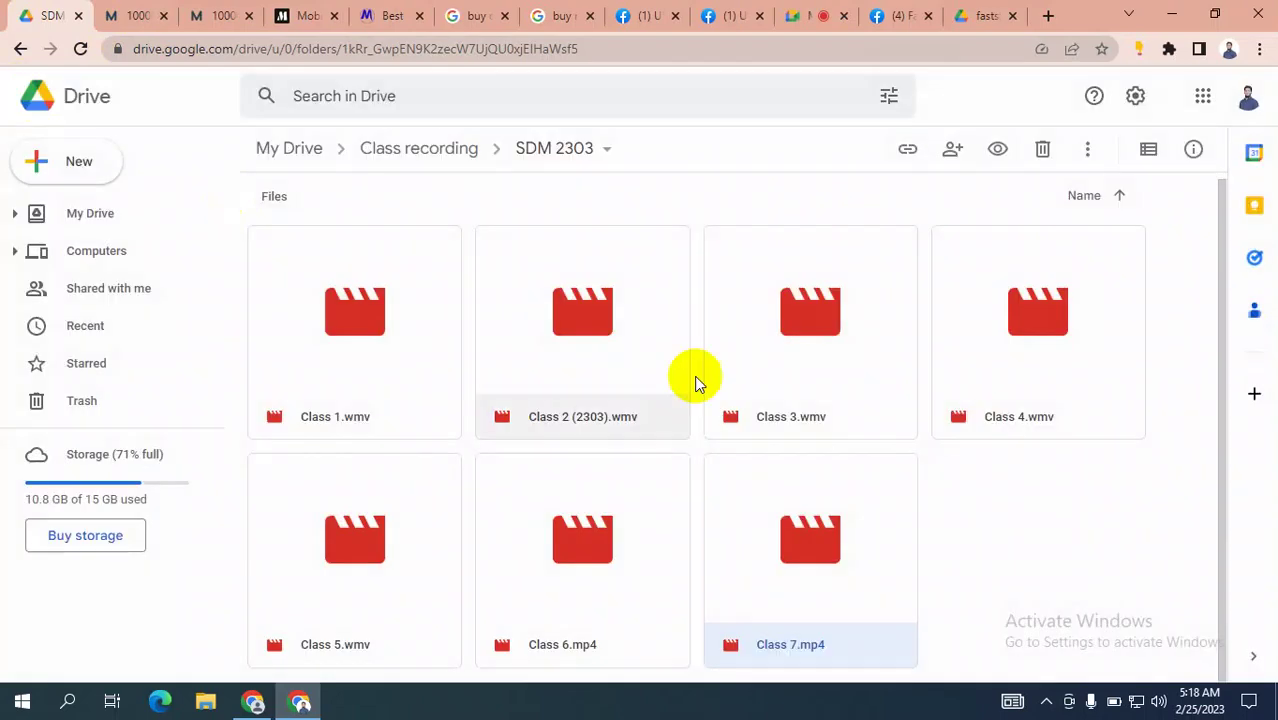
click(803, 553)
click(803, 547)
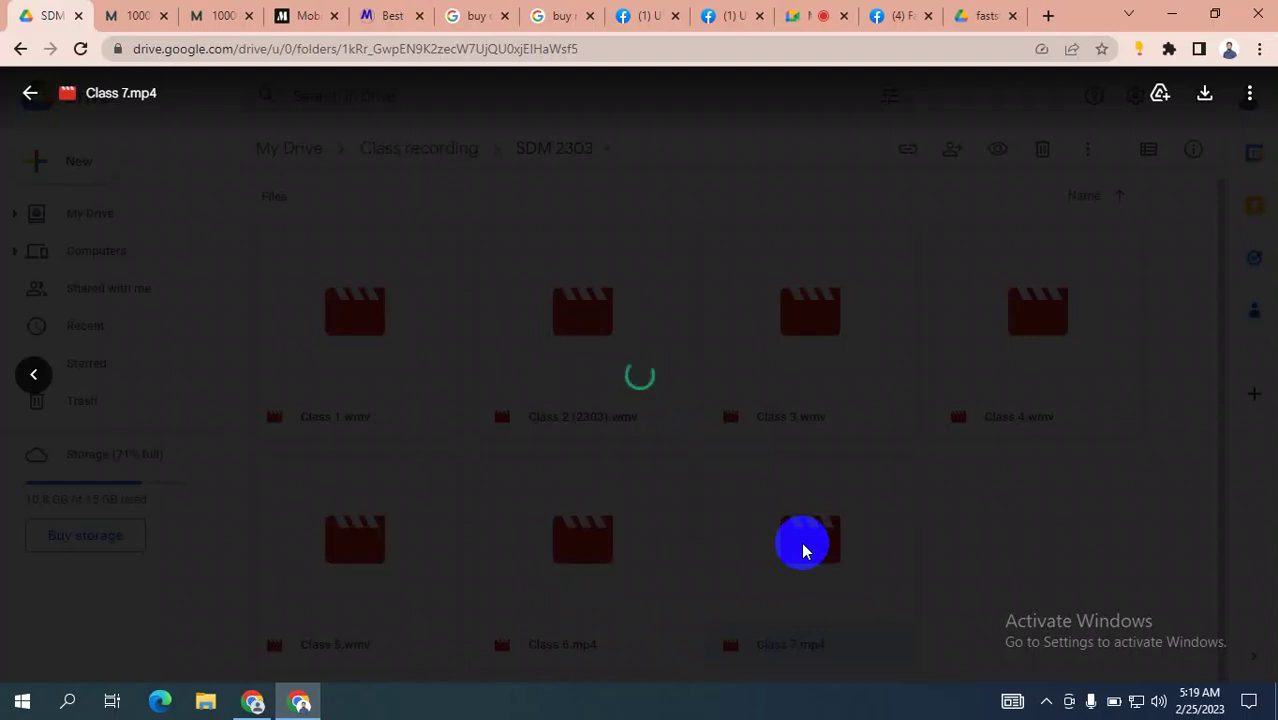
click(803, 16)
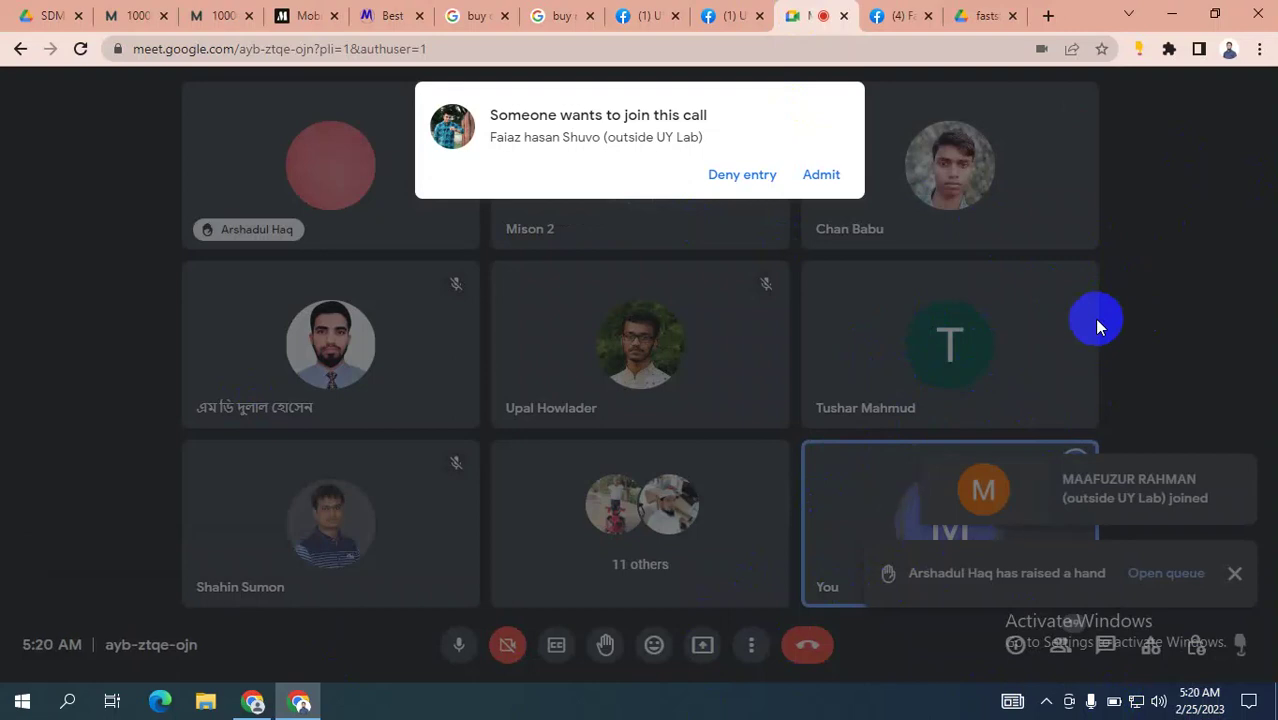
Create the campaign draft in Ads Manager with Engagement as its objective.
click(253, 701)
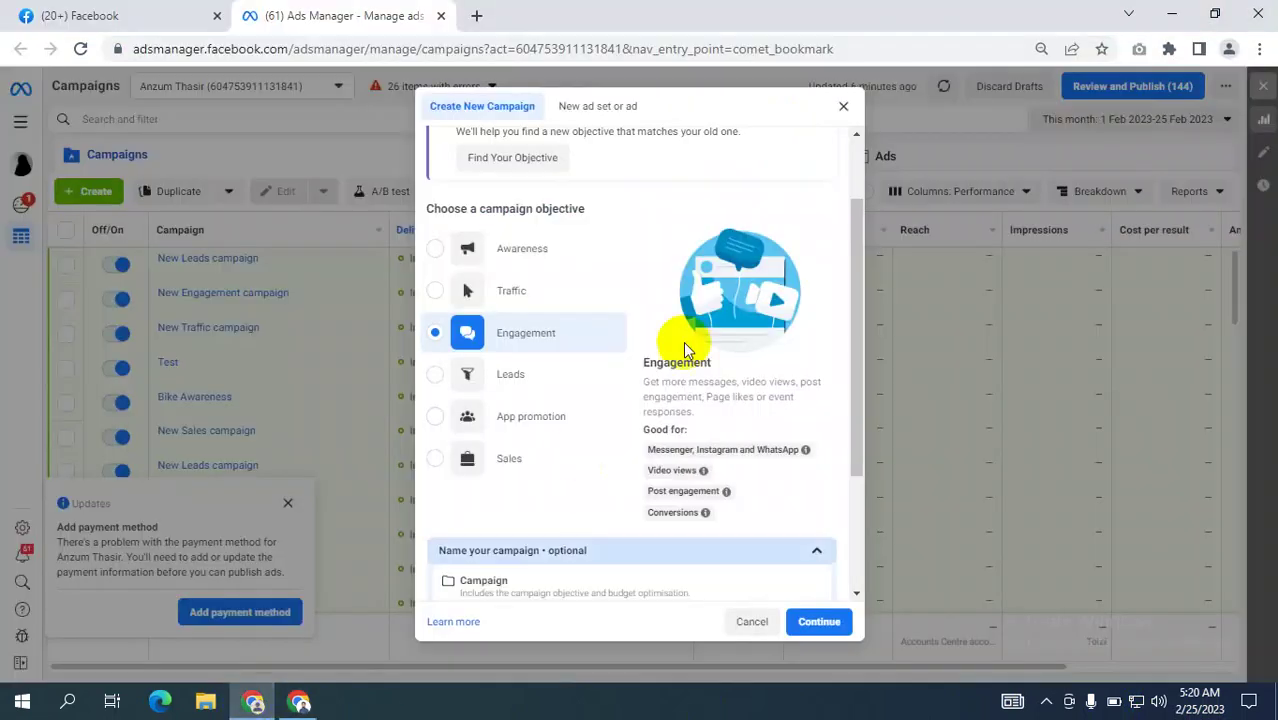
click(440, 373)
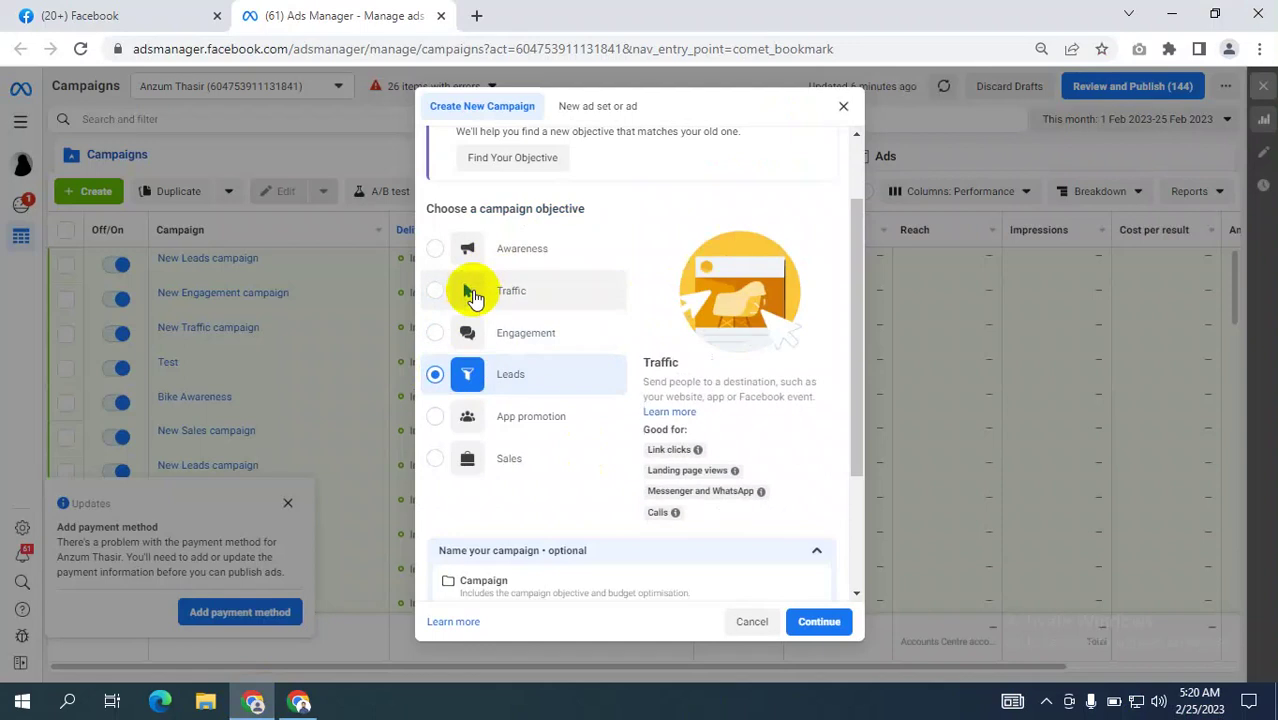
click(448, 338)
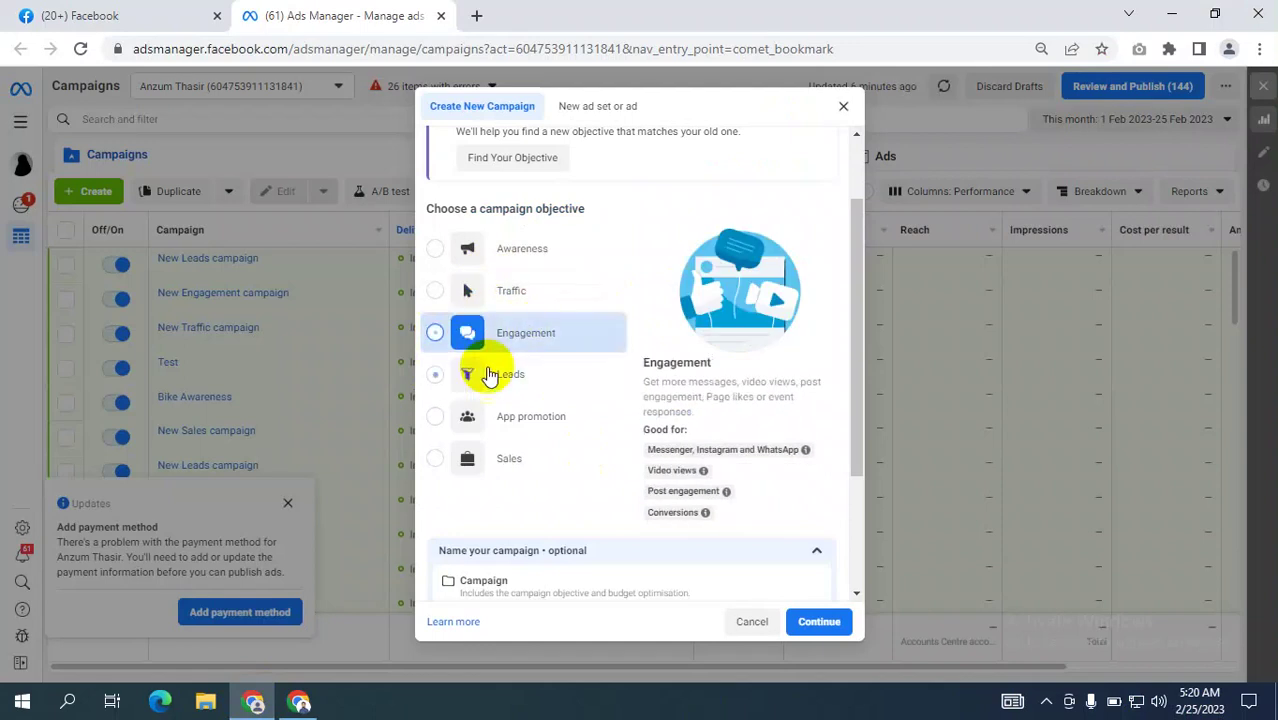
click(821, 620)
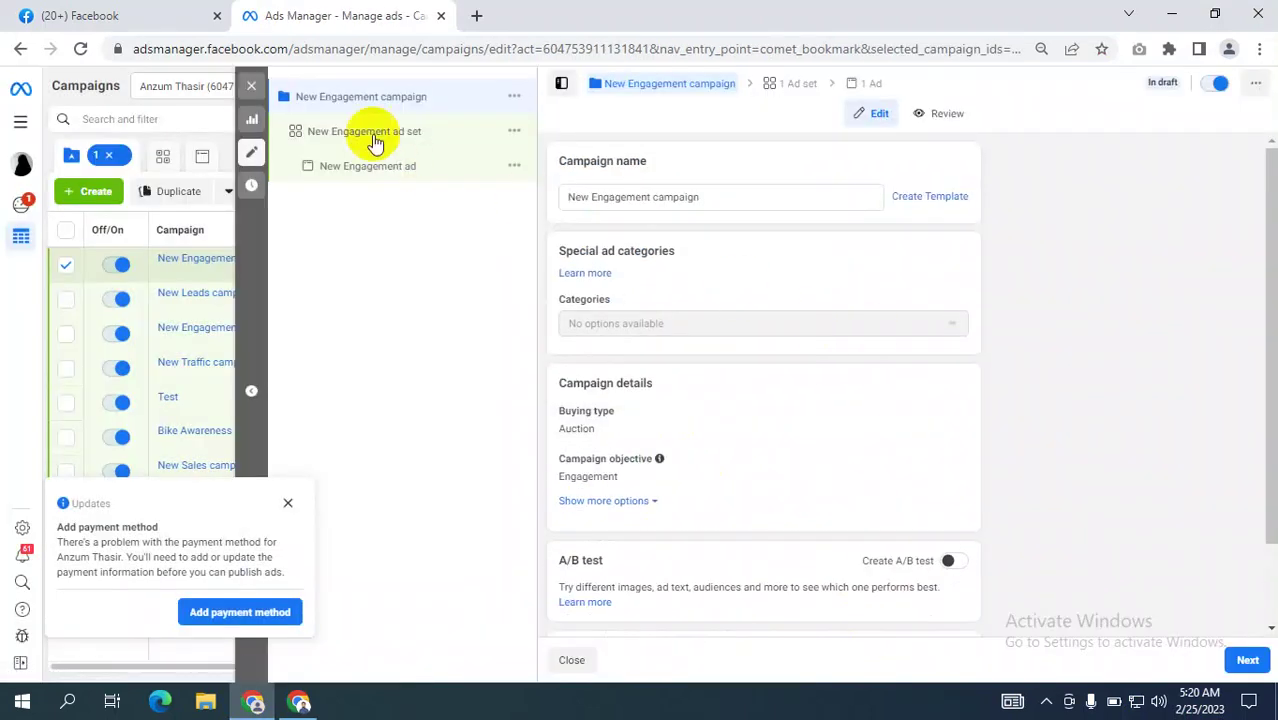
Set the New Engagement ad set's conversion location to Facebook Page and close without publishing.
click(367, 136)
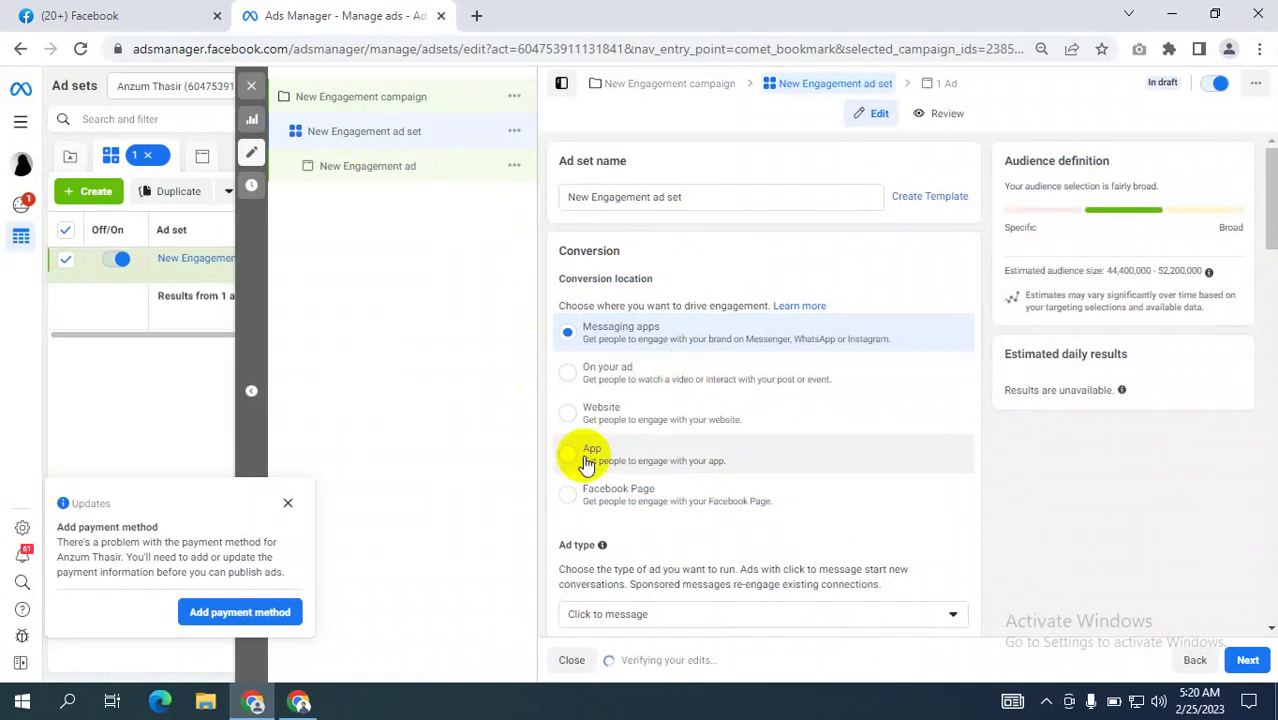
click(592, 500)
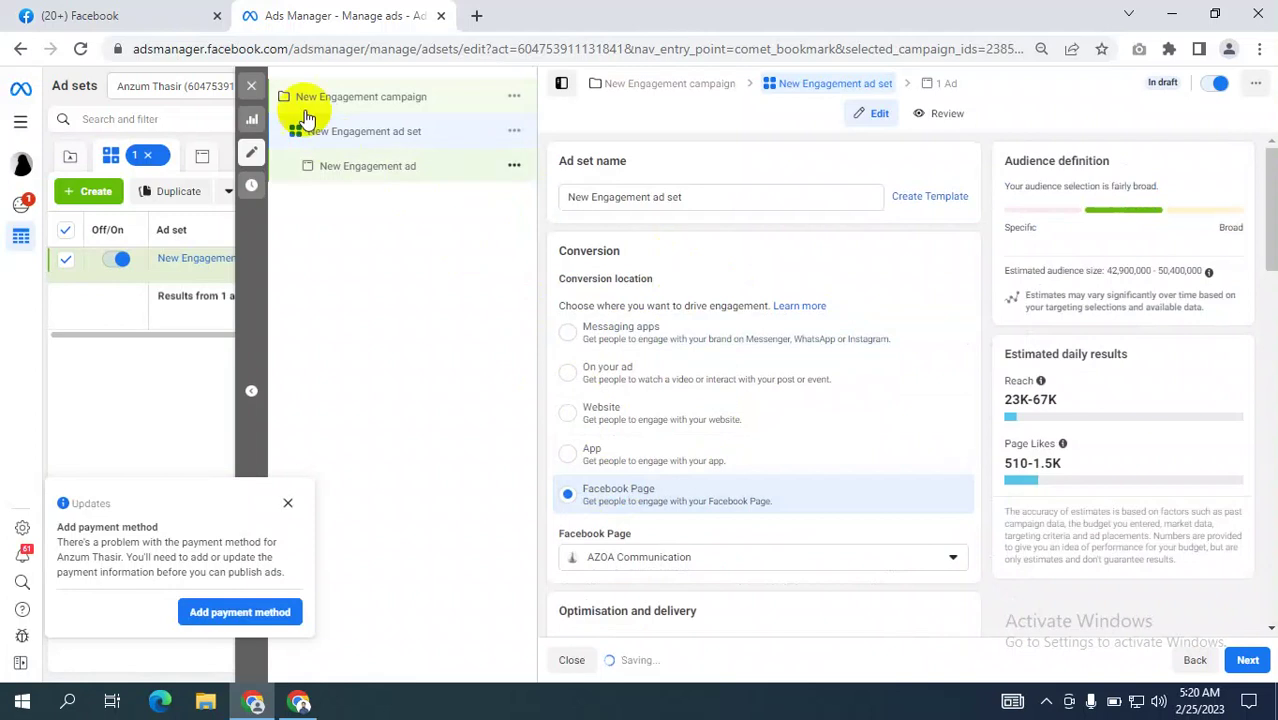
click(251, 86)
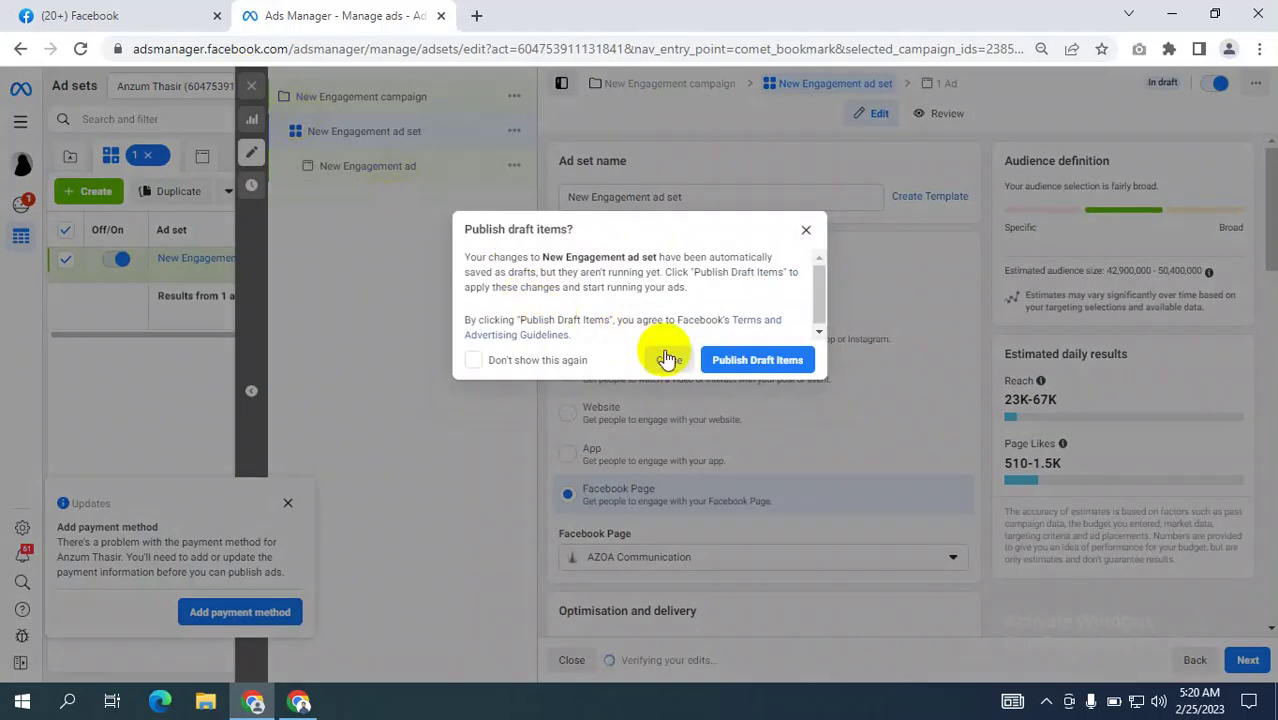
click(669, 360)
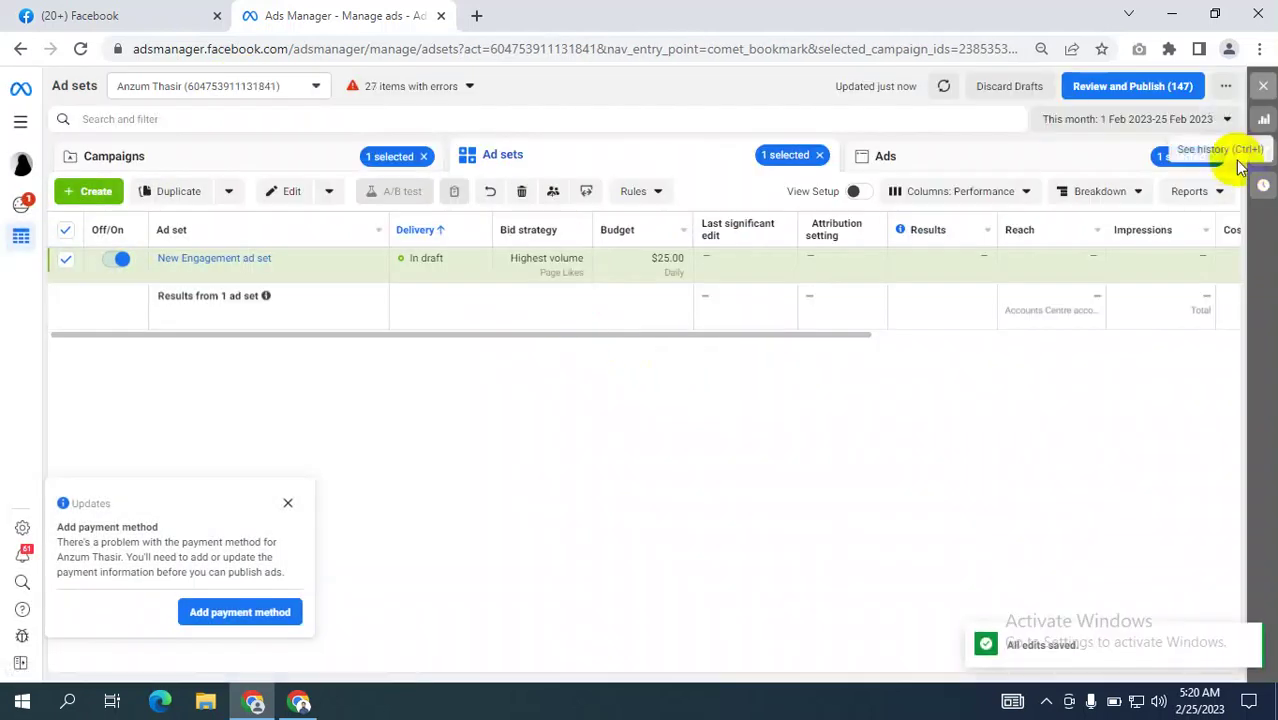
Clear the ad set, ad and campaign filters, dismiss the payment notice, and start a new campaign.
click(1208, 157)
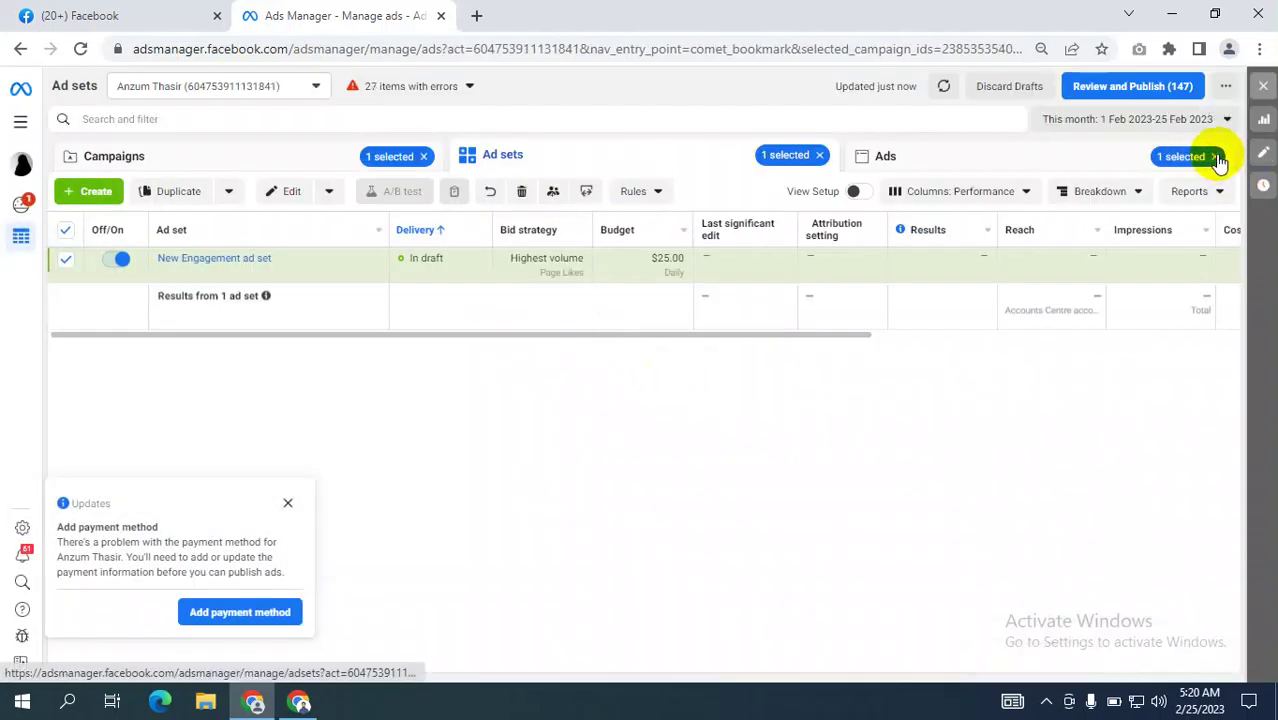
click(821, 159)
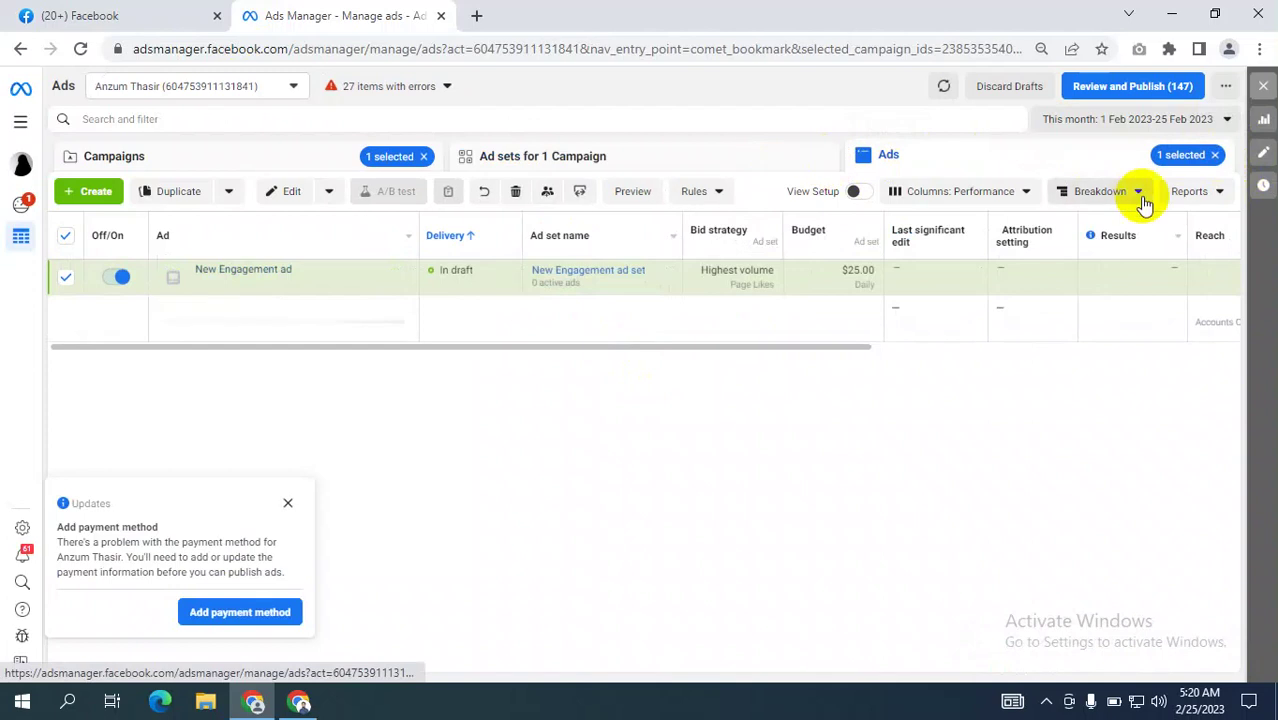
click(1214, 156)
click(427, 158)
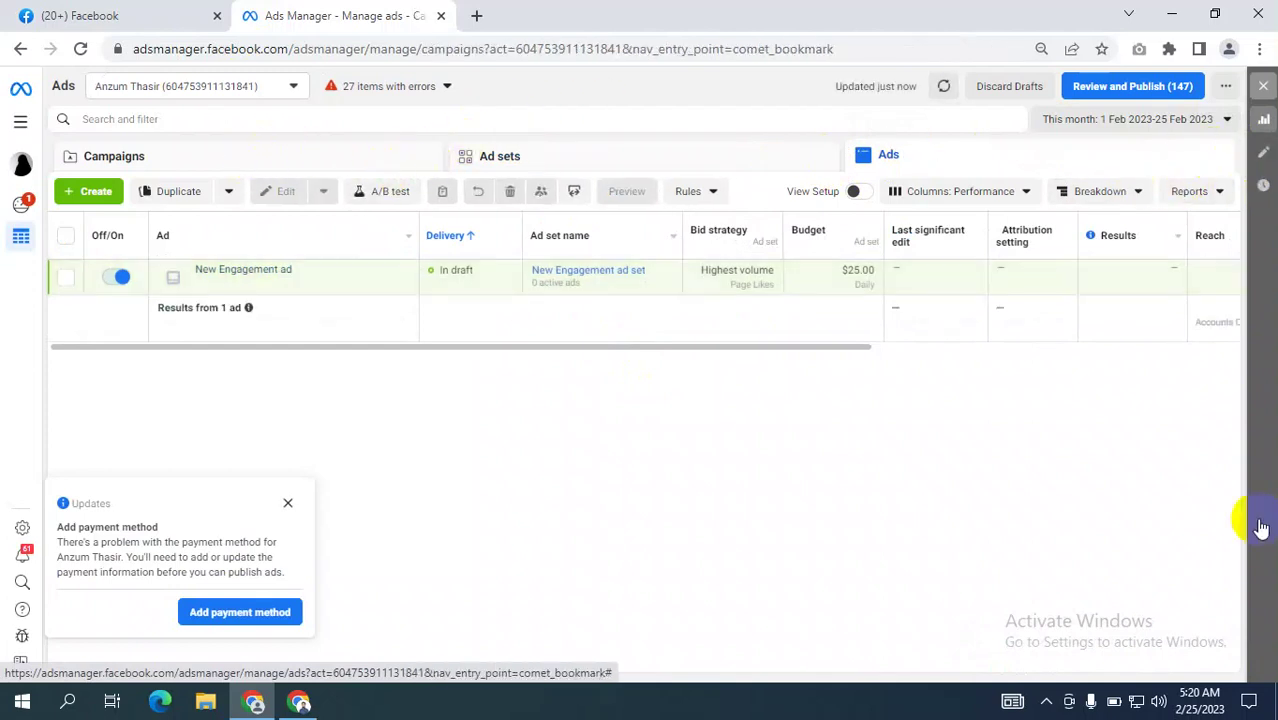
click(287, 503)
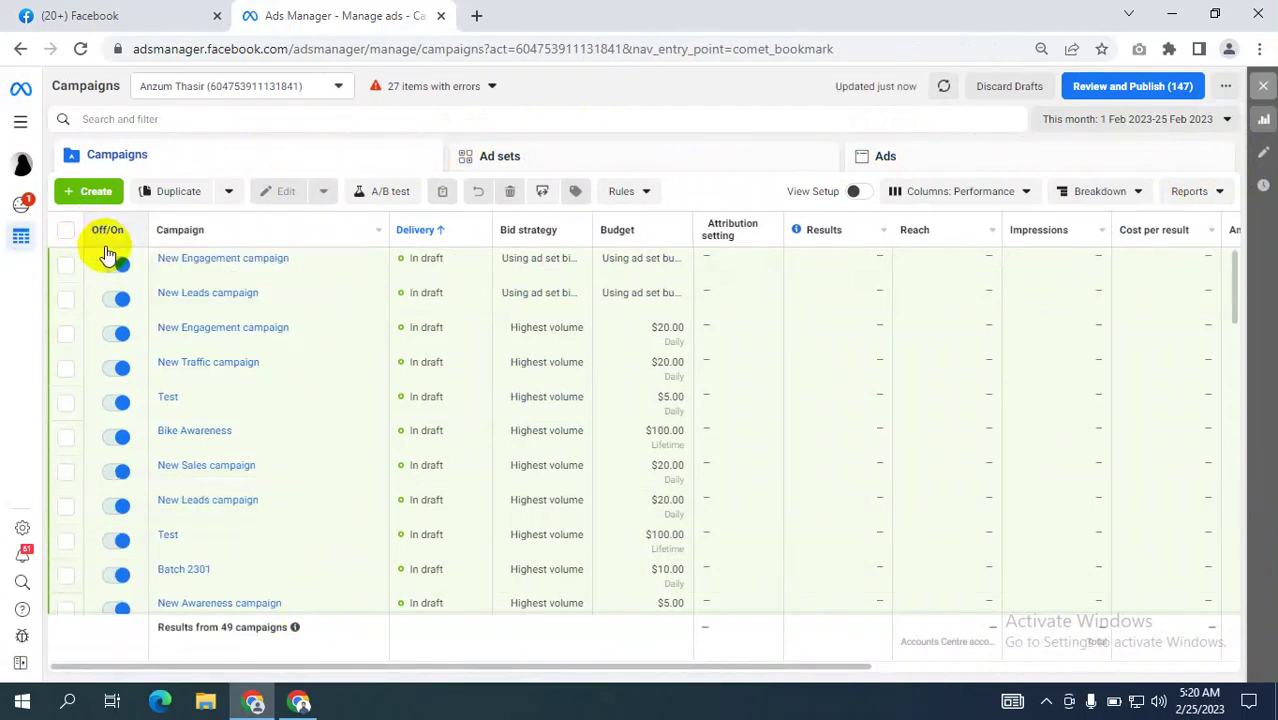
click(95, 196)
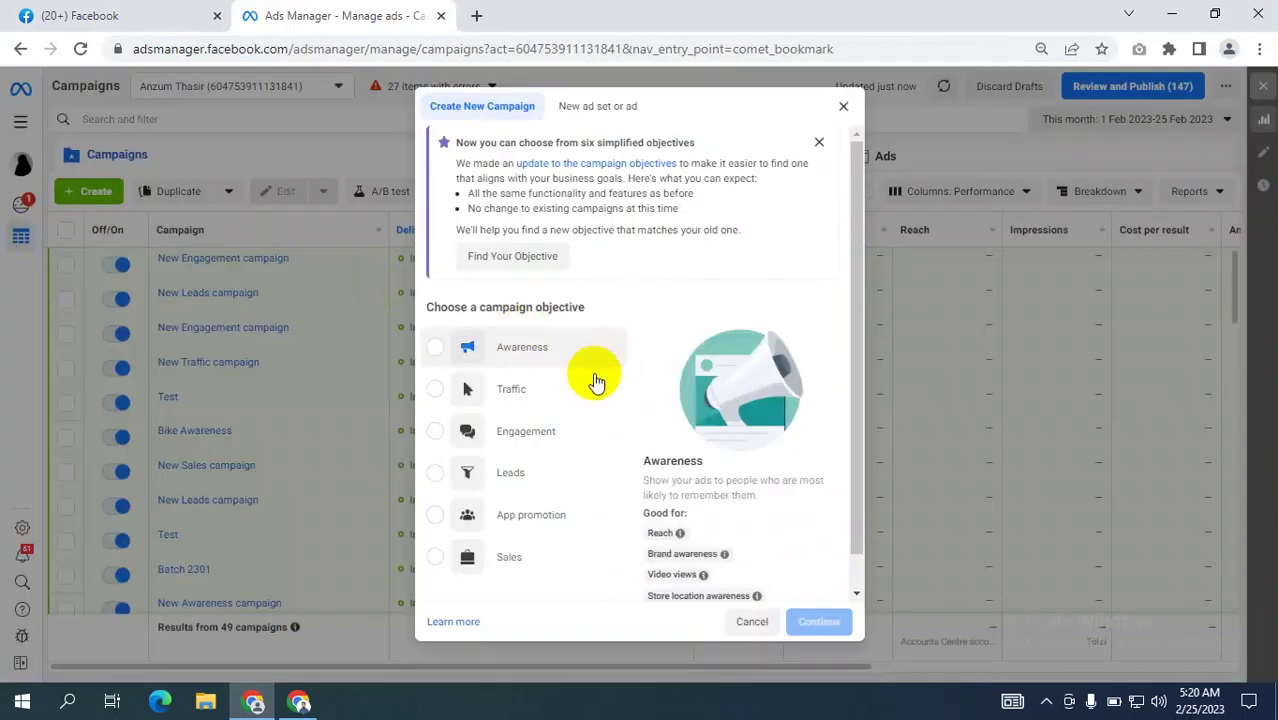
Choose Leads as the campaign objective, expand the naming fields, and bring up the Google Meet call.
scroll(570, 398, down, 1)
click(436, 441)
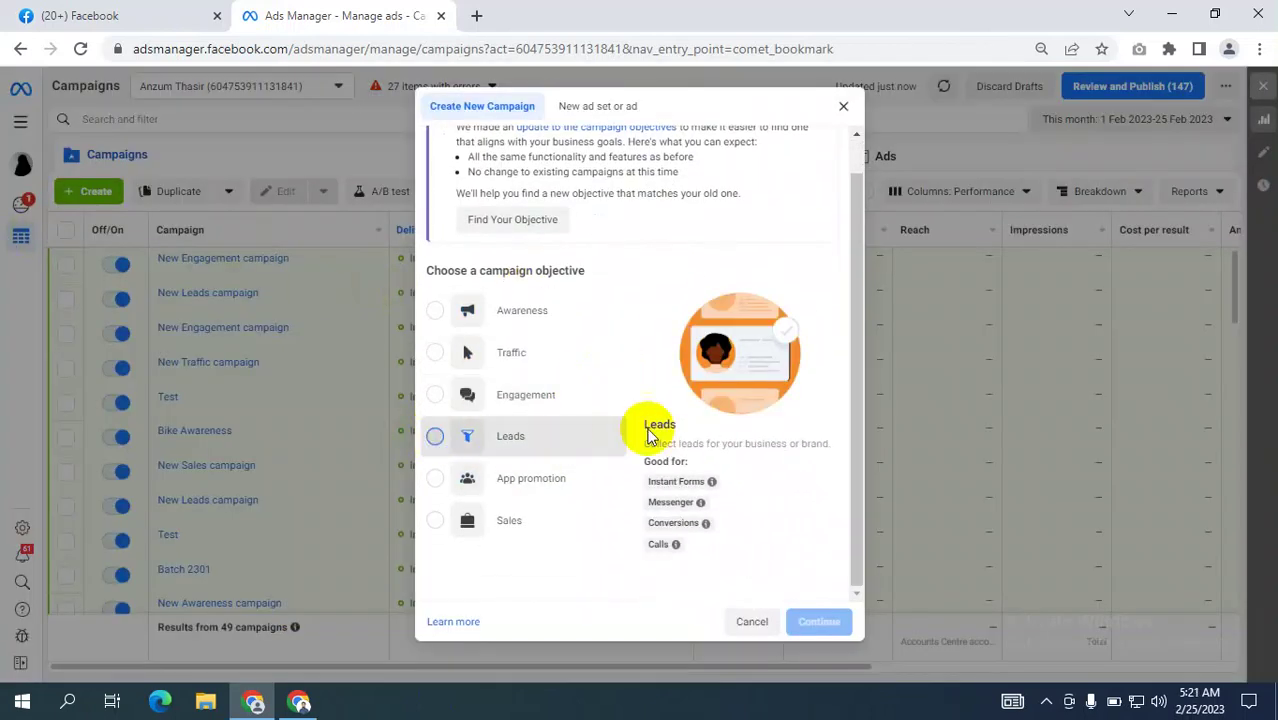
click(785, 583)
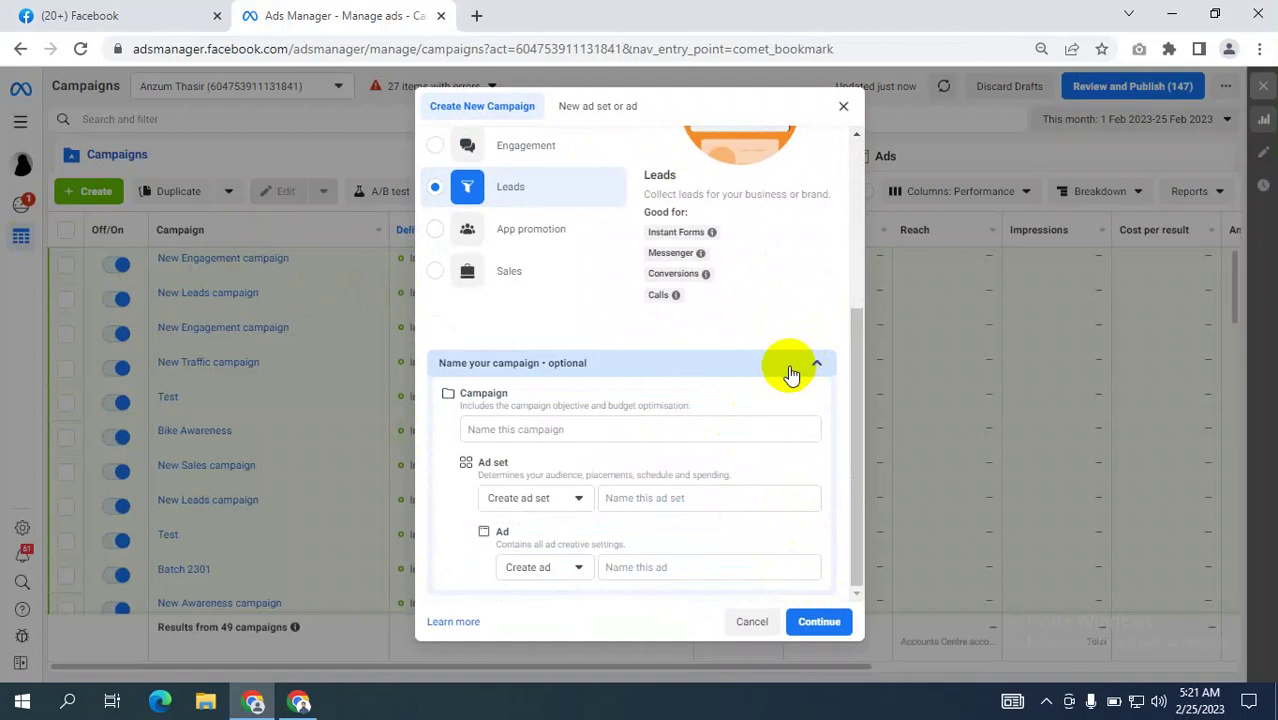
click(299, 701)
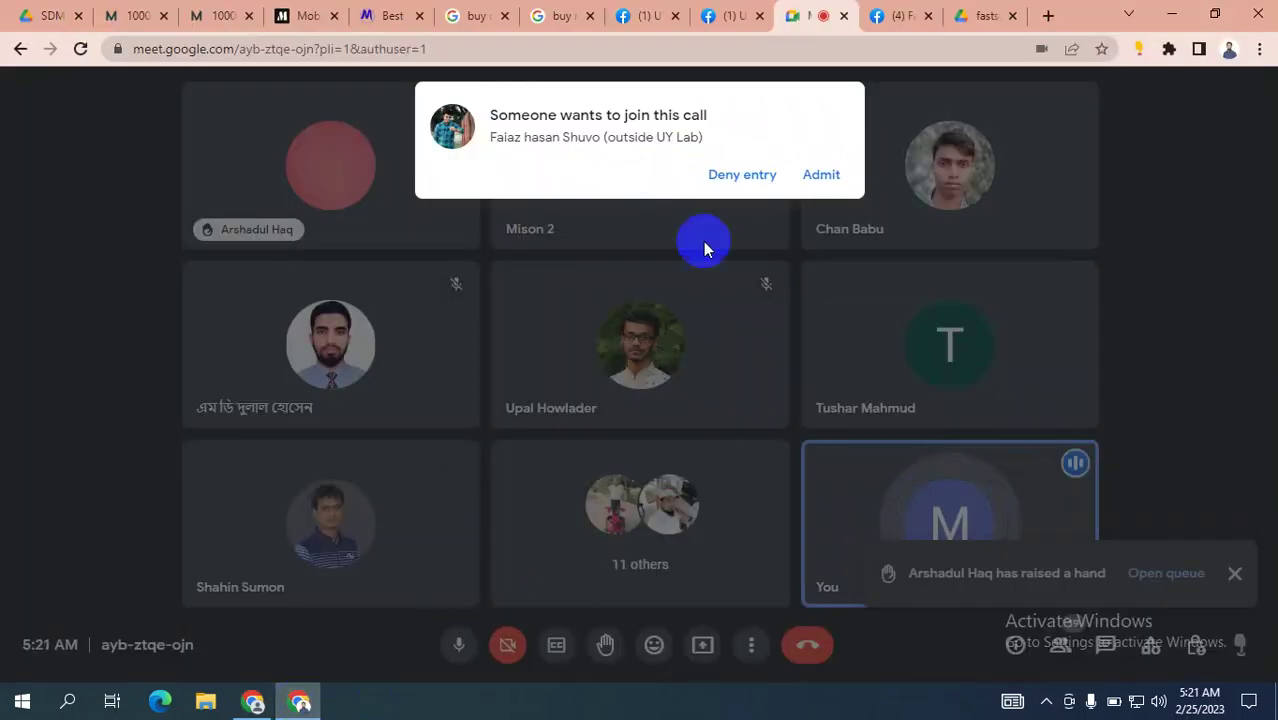
Admit the waiting guest and present the entire screen, then return to the campaign dialog.
click(821, 175)
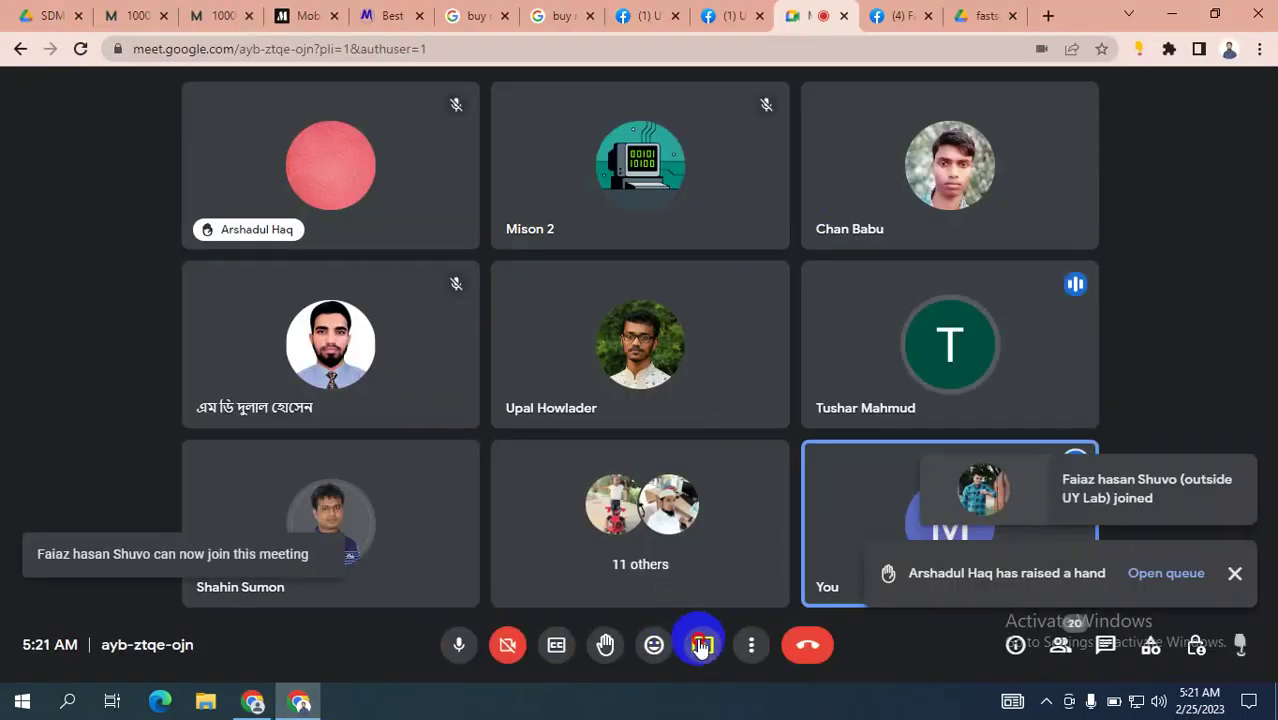
click(702, 645)
click(782, 507)
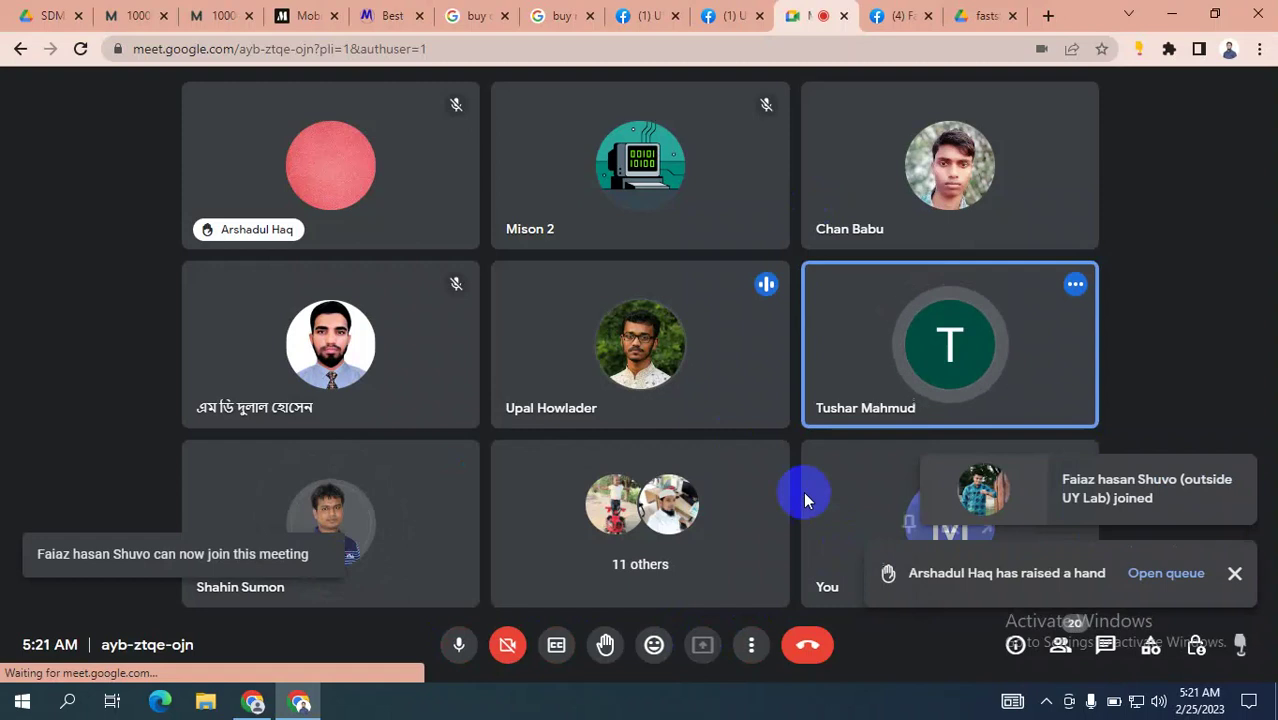
click(630, 317)
click(802, 434)
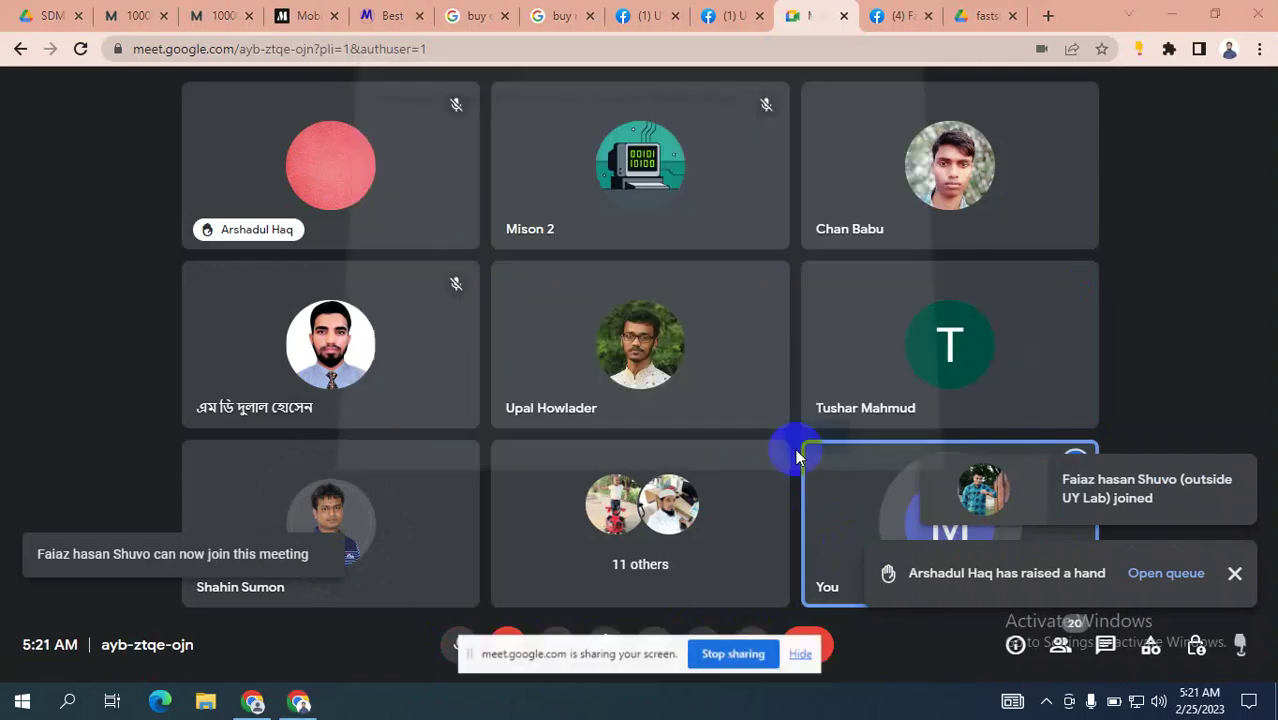
click(809, 656)
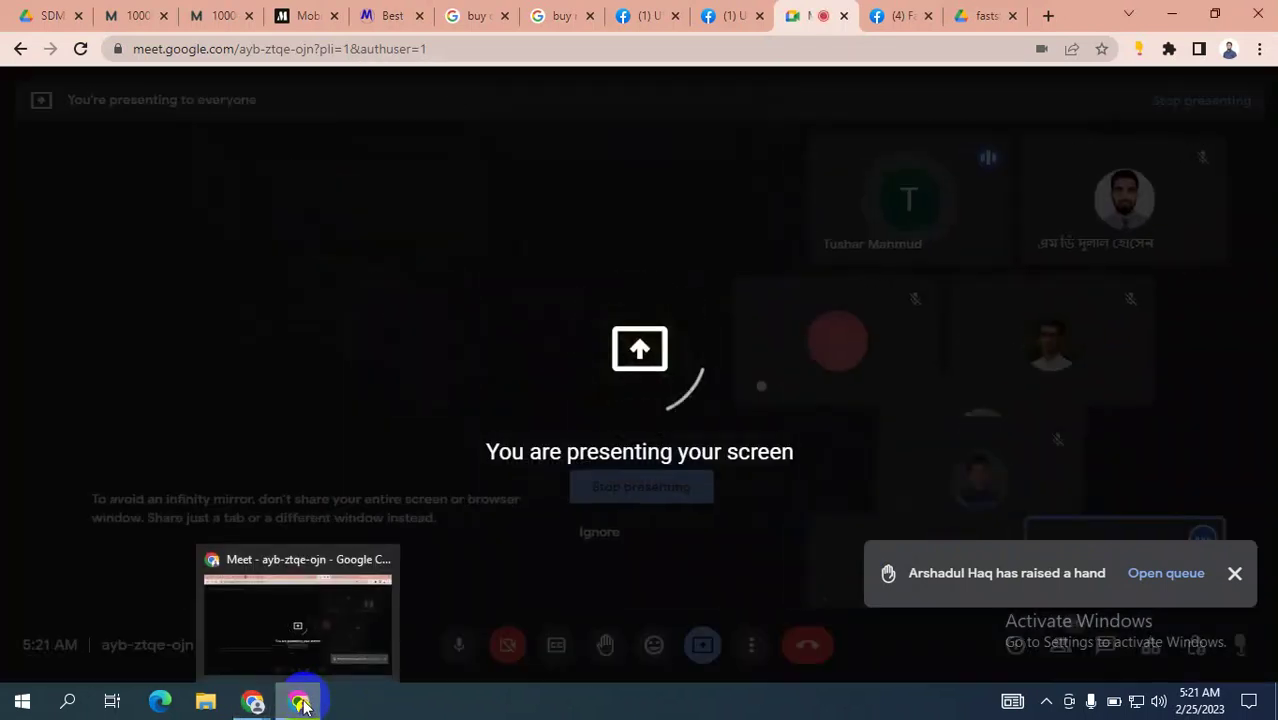
click(300, 705)
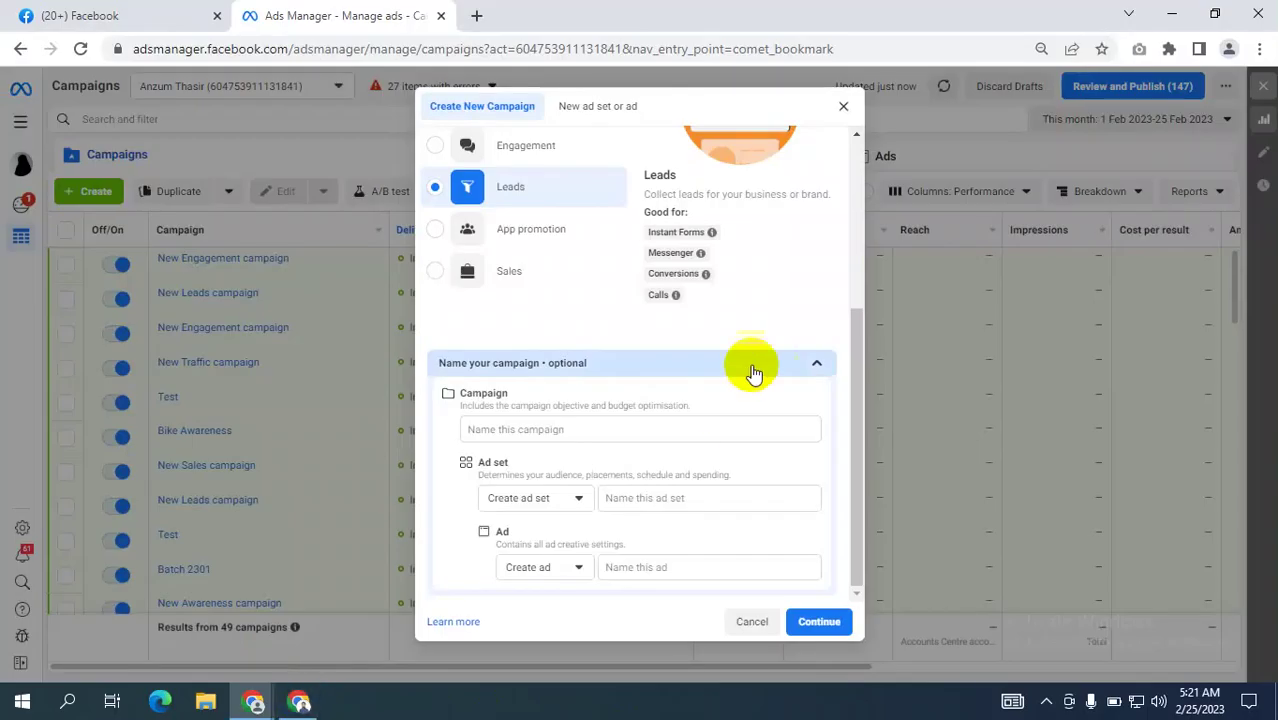
Enter 'Test Lead' as the campaign name and select it for copying.
scroll(662, 291, up, 5)
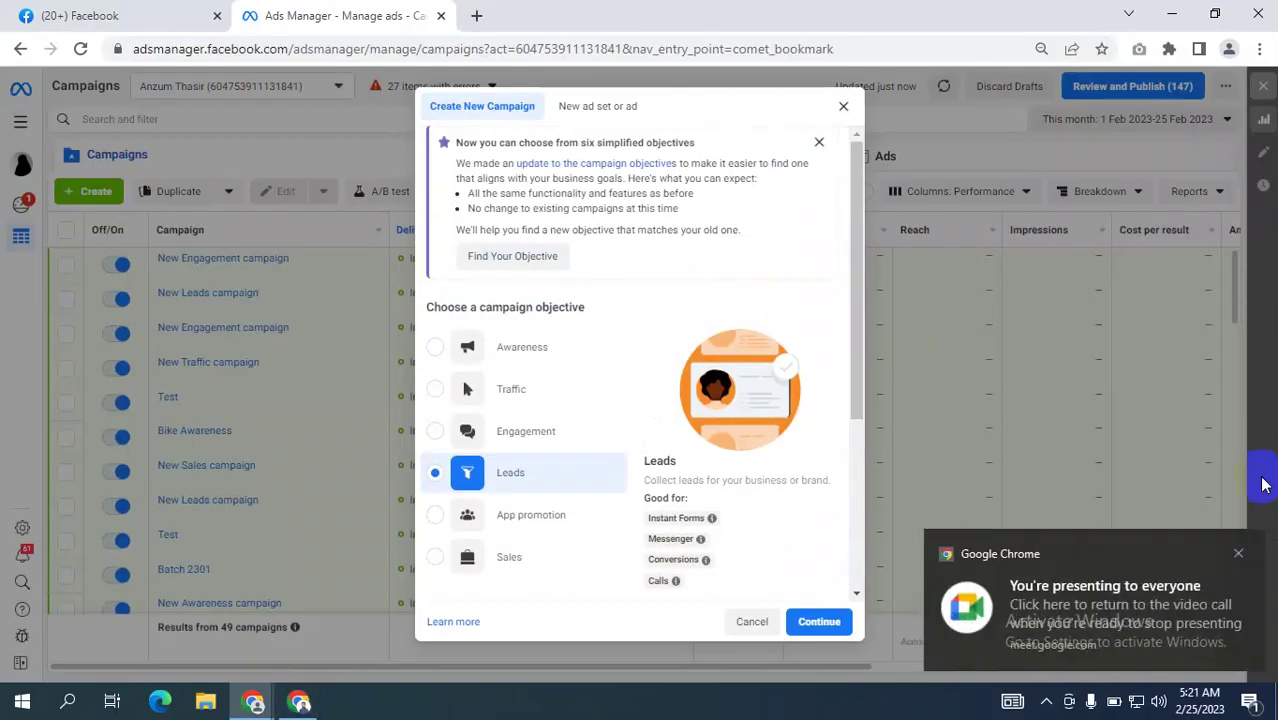
click(1238, 553)
scroll(735, 355, down, 3)
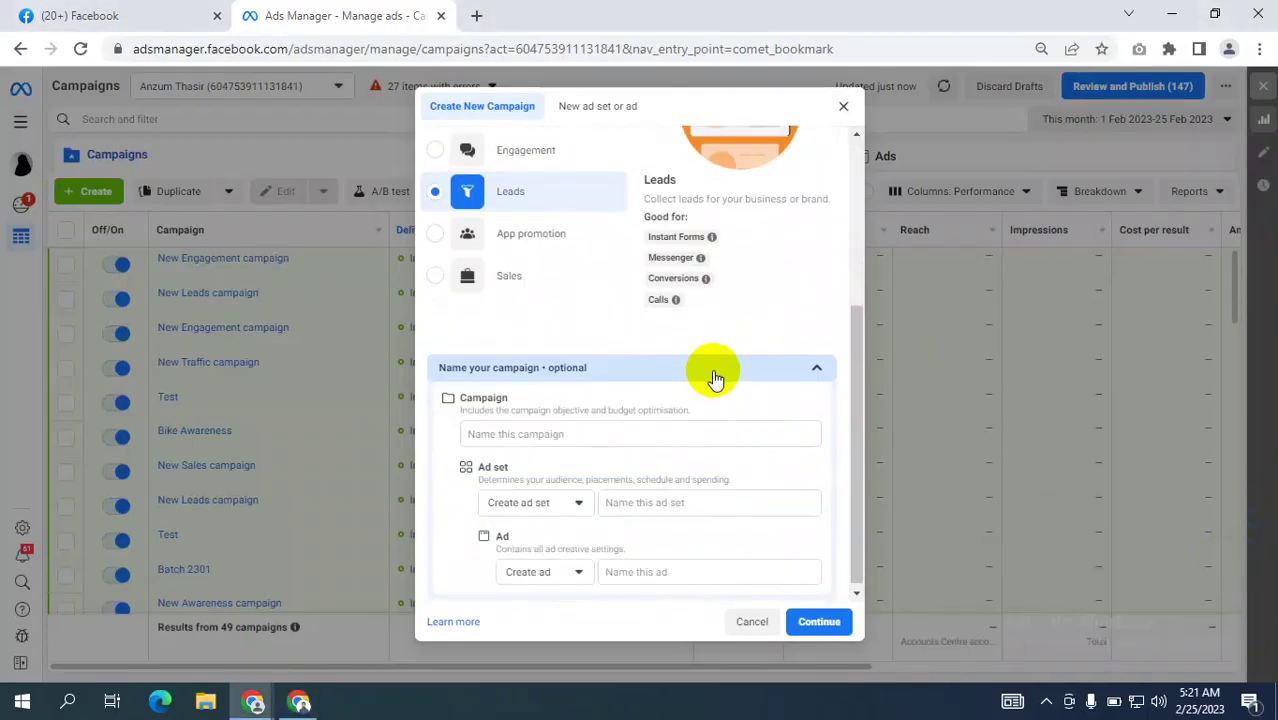
click(537, 434)
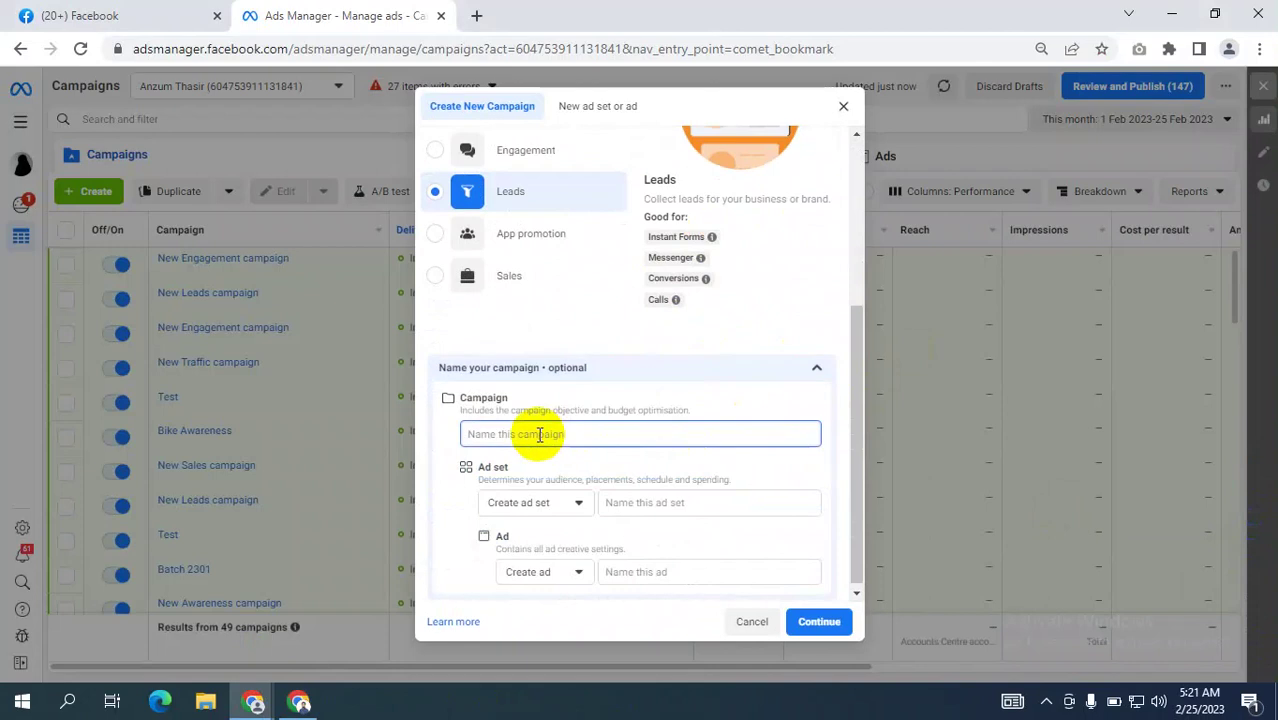
text(Teas)
key(BackSpace)
key(BackSpace)
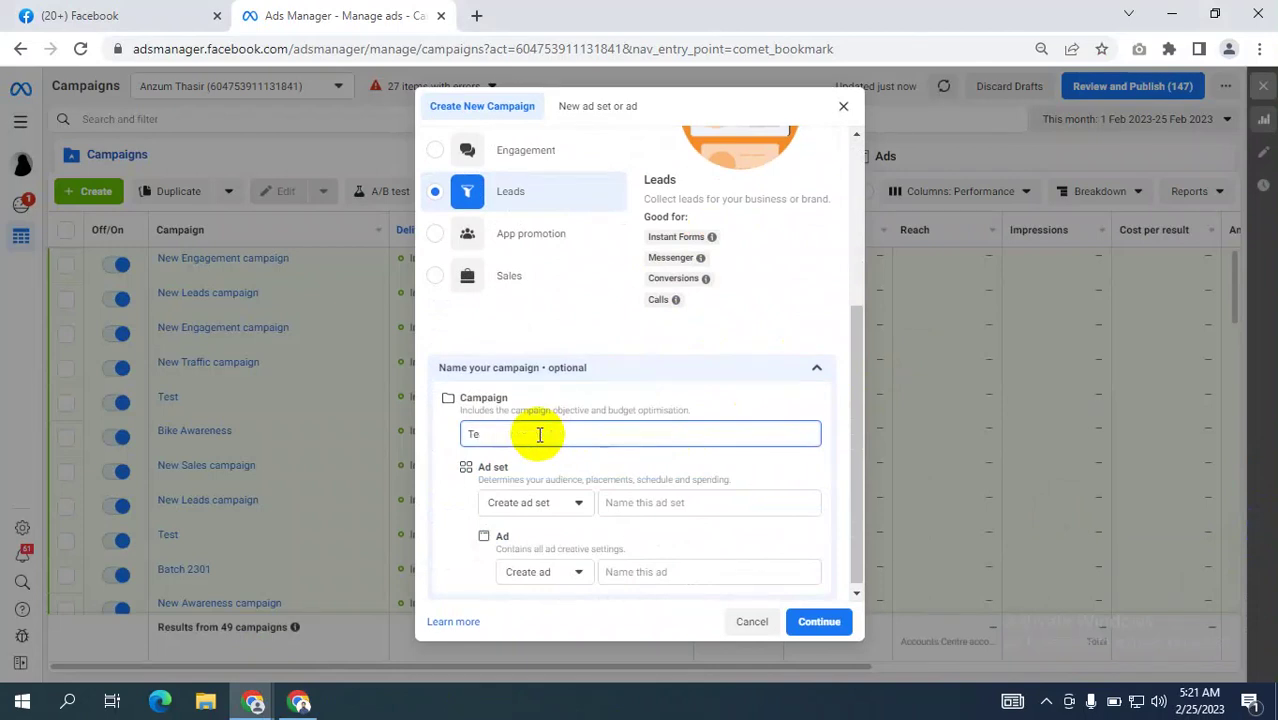
text(st)
text( L)
text(eSD)
key(BackSpace)
key(BackSpace)
text(ss)
key(BackSpace)
key(BackSpace)
text(ad)
drag(533, 431, 380, 422)
key(ctrl+c)
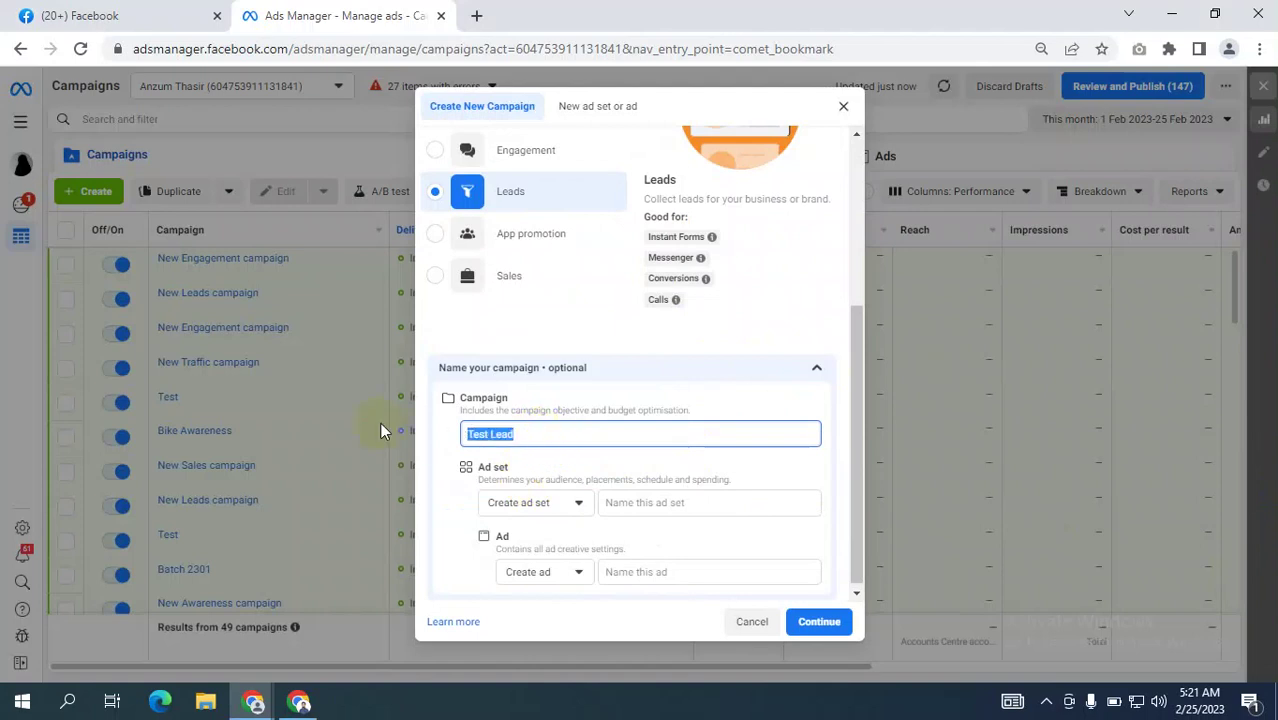
Paste 'Test Lead' as the ad set and ad names and continue to the editor.
click(662, 507)
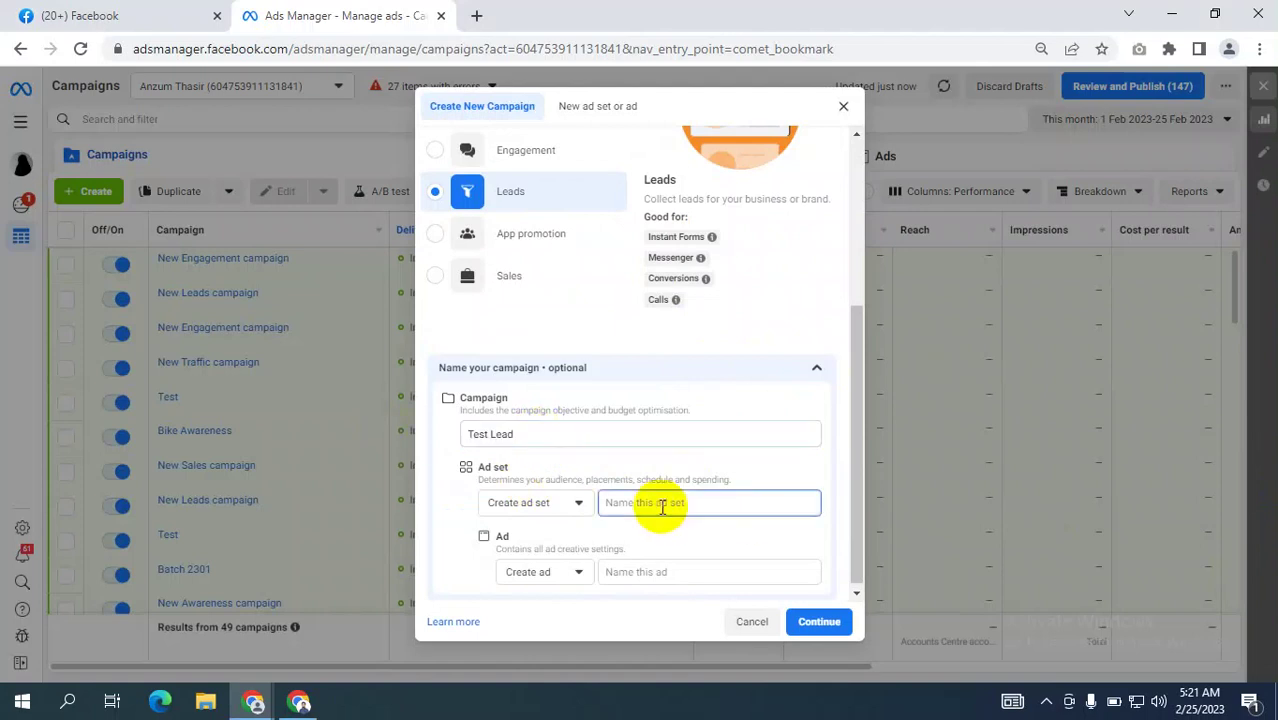
key(ctrl+v)
click(675, 573)
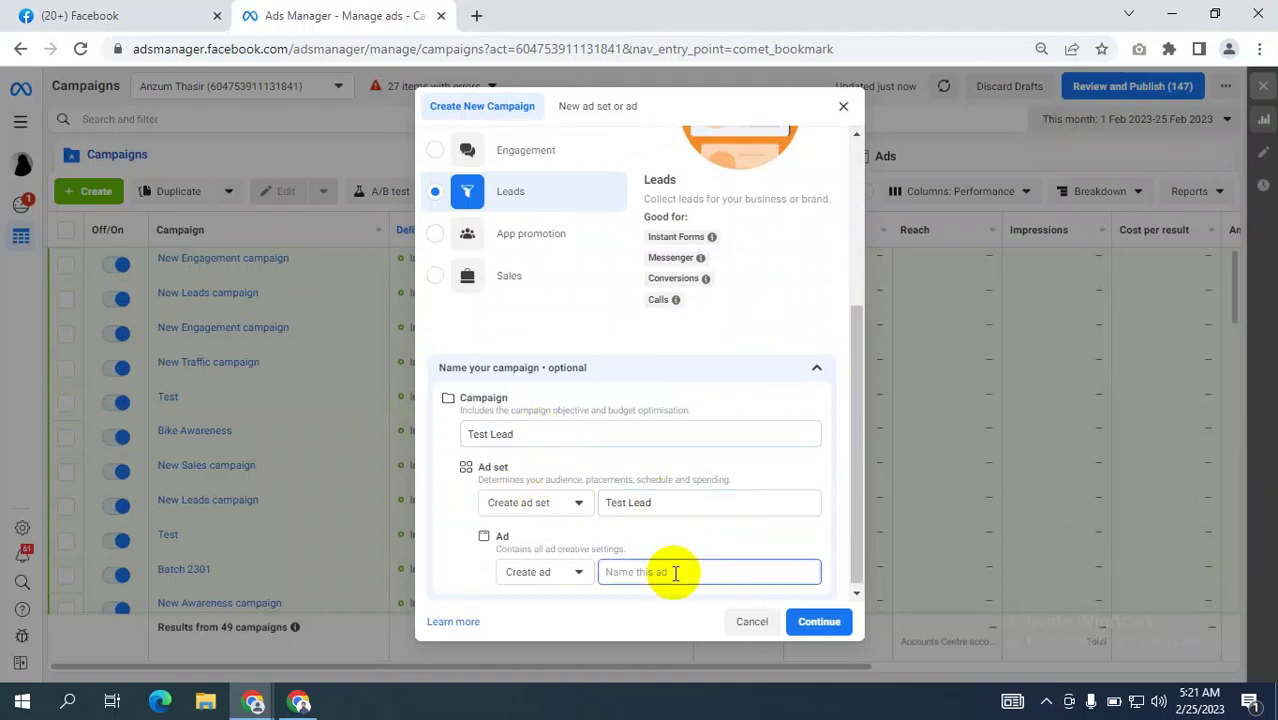
key(ctrl+v)
click(820, 621)
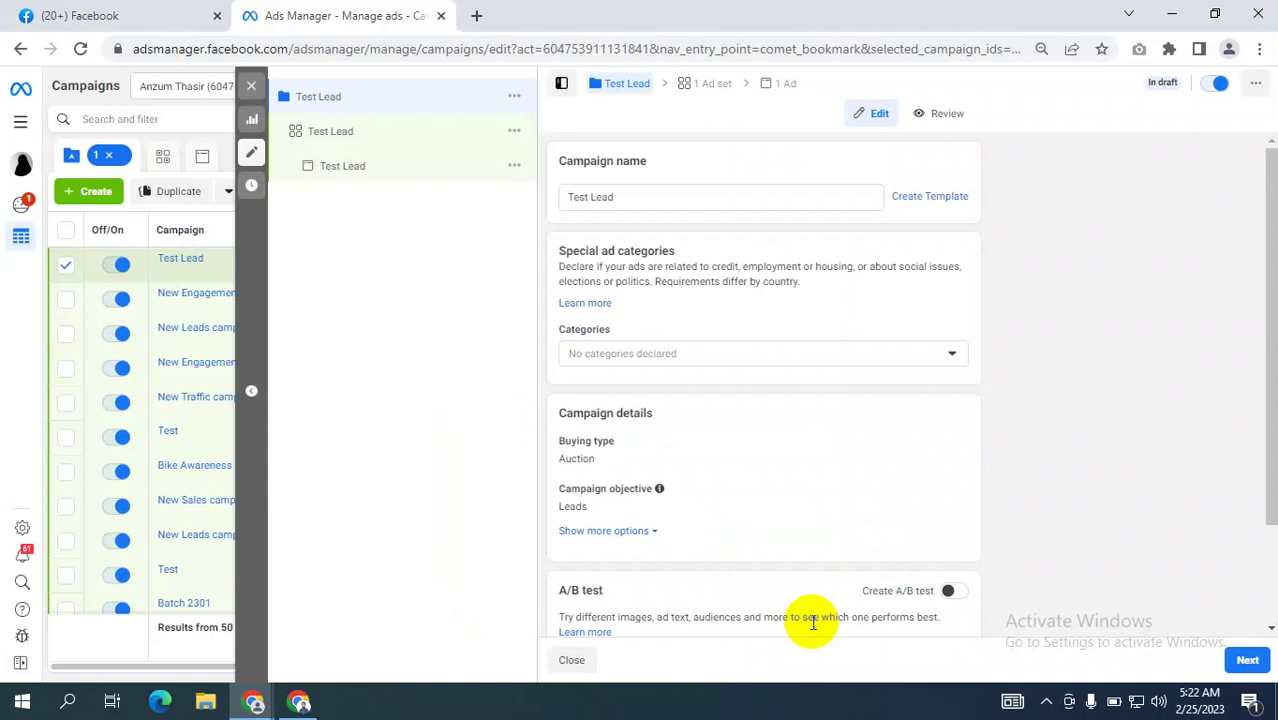
Turn on Advantage campaign budget at a $20.00 daily budget and proceed to the ad set.
scroll(799, 371, down, 2)
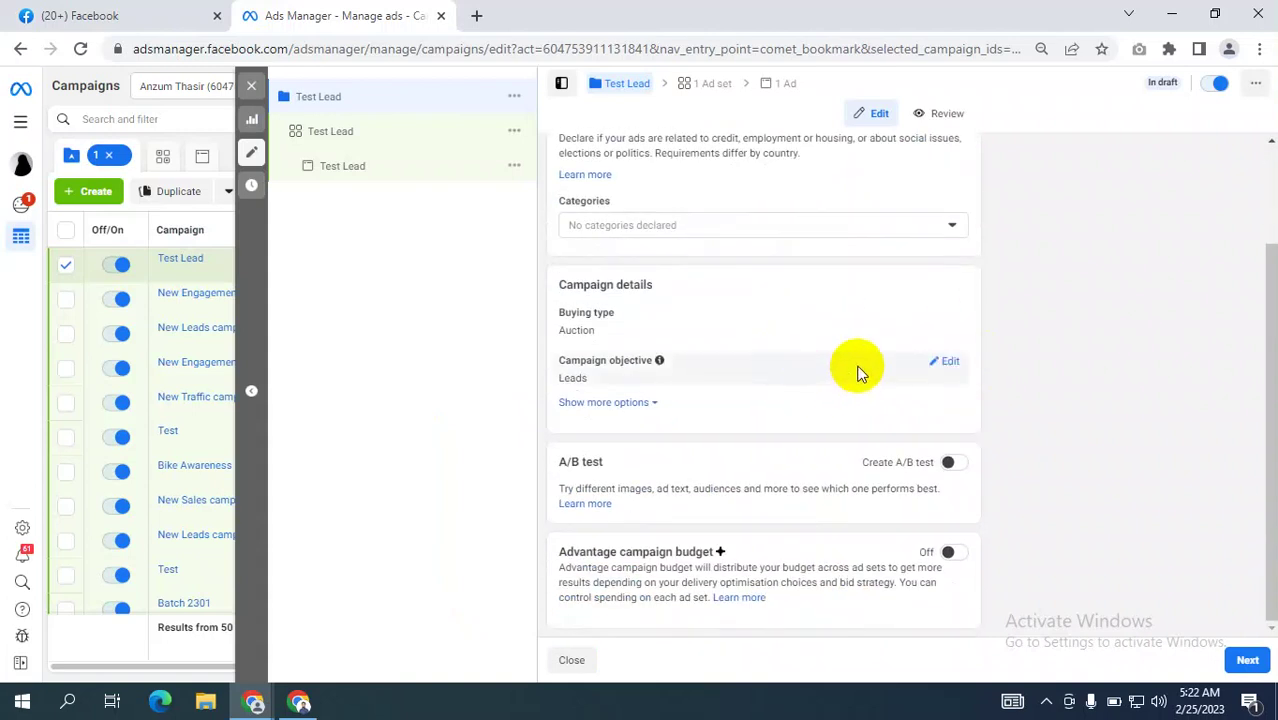
scroll(857, 372, up, 2)
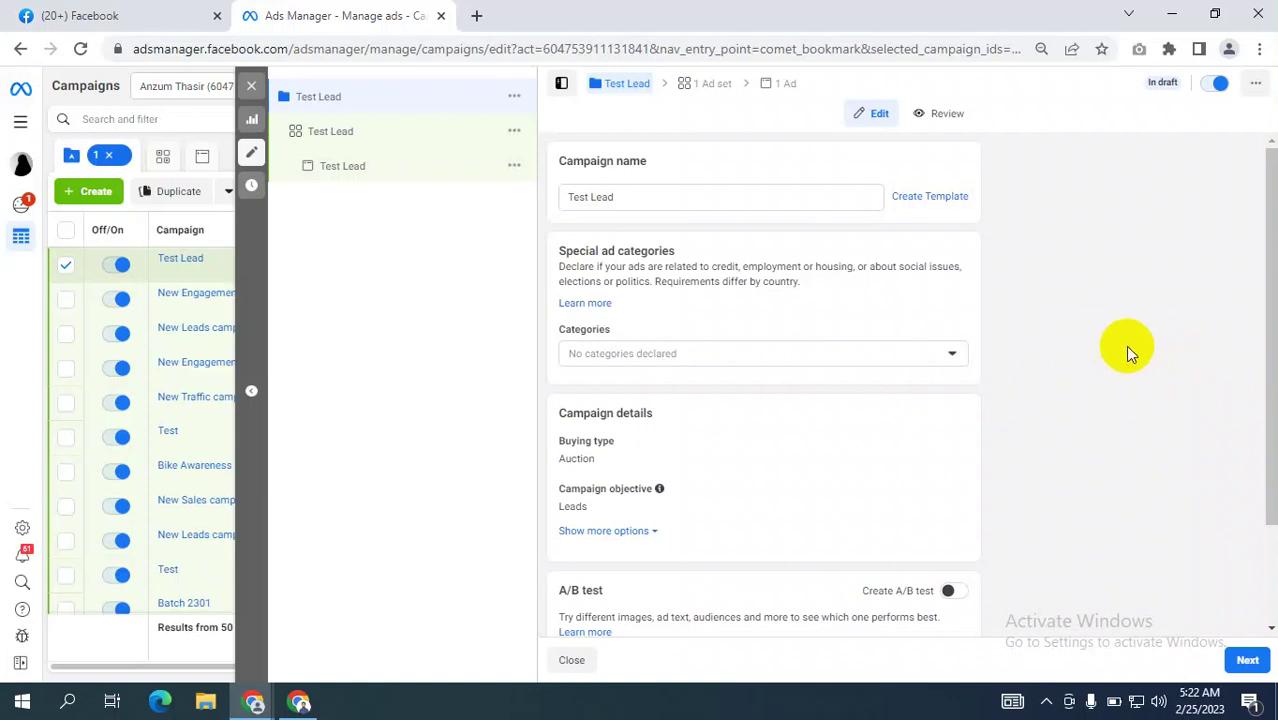
scroll(1129, 358, down, 1)
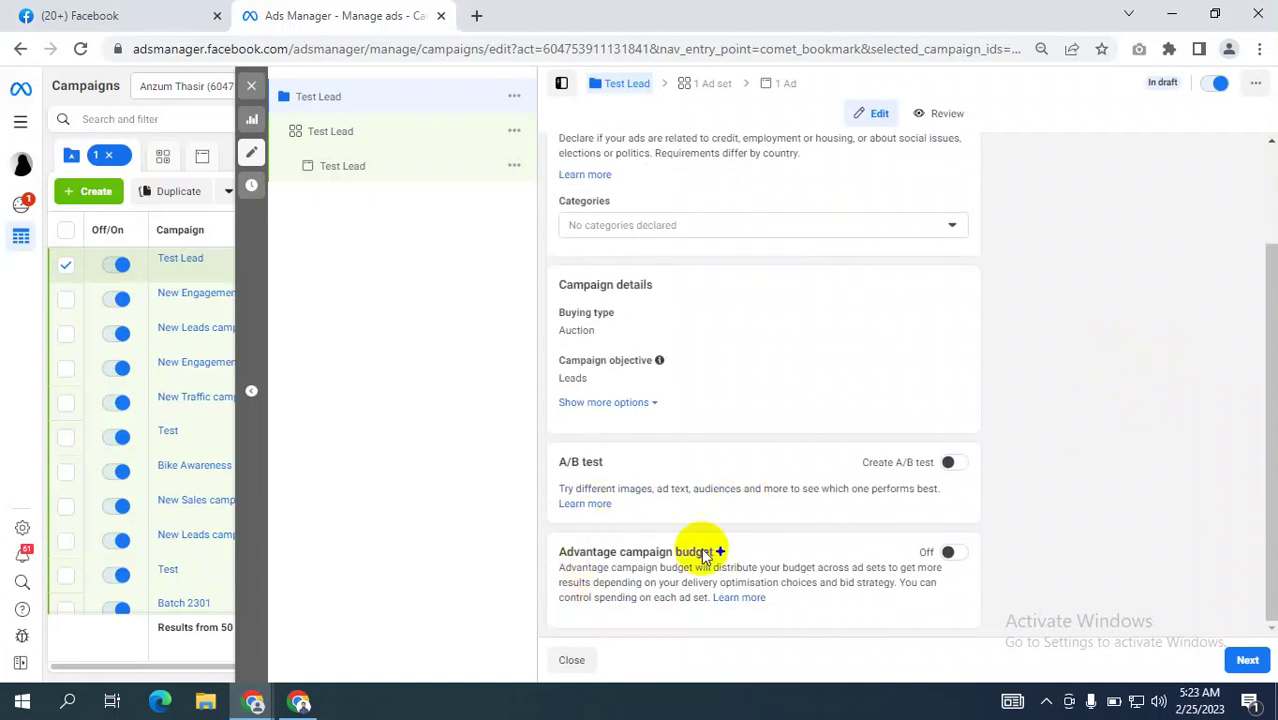
scroll(790, 465, up, 1)
scroll(975, 425, down, 1)
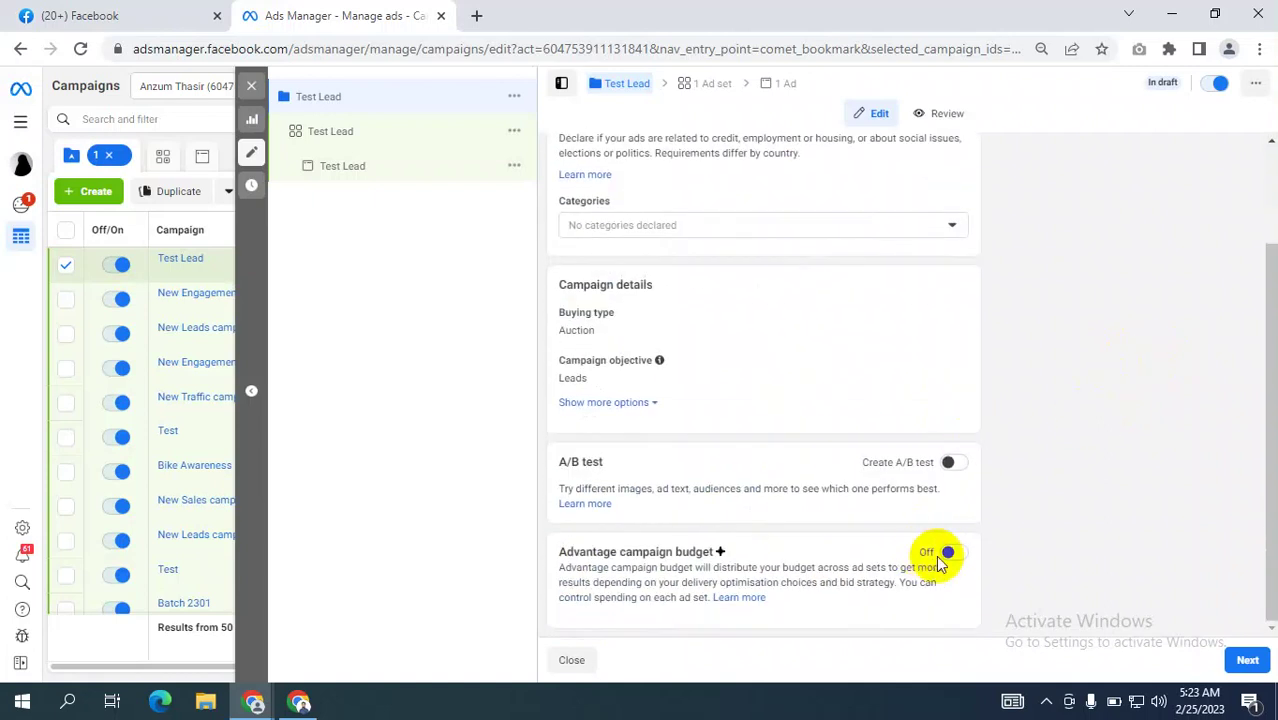
click(948, 556)
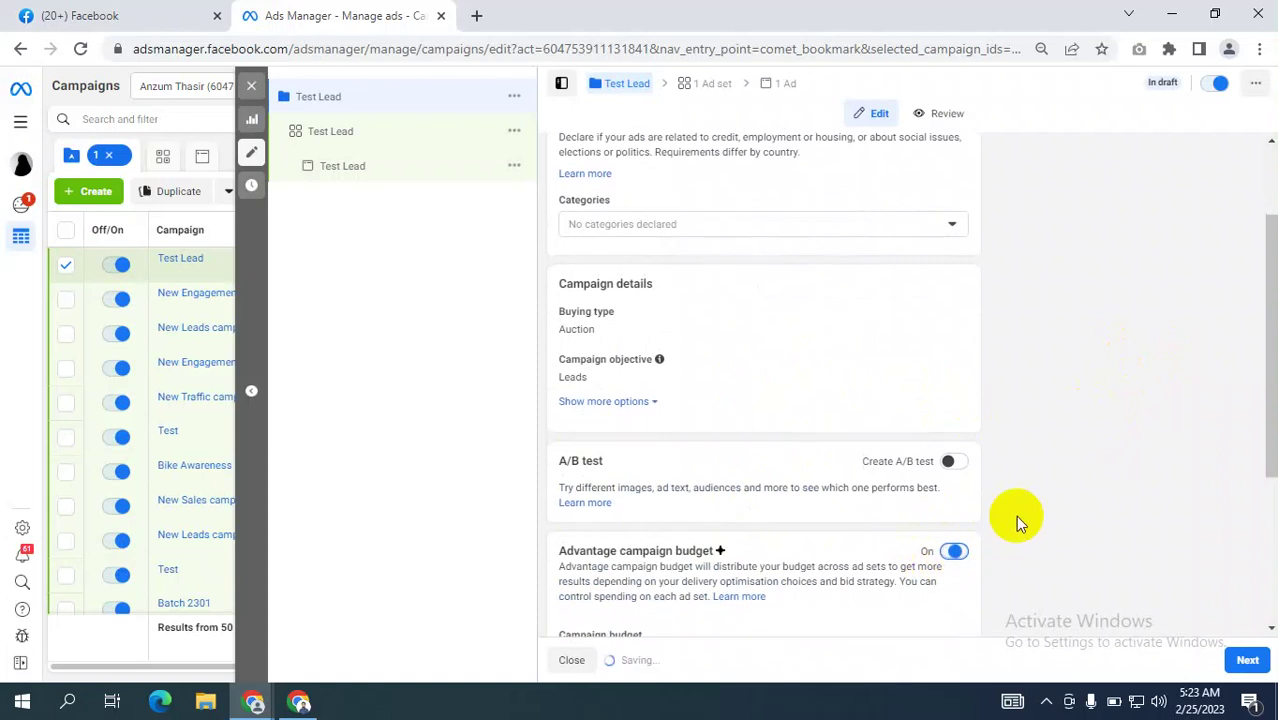
scroll(1015, 515, down, 1)
scroll(1013, 518, down, 2)
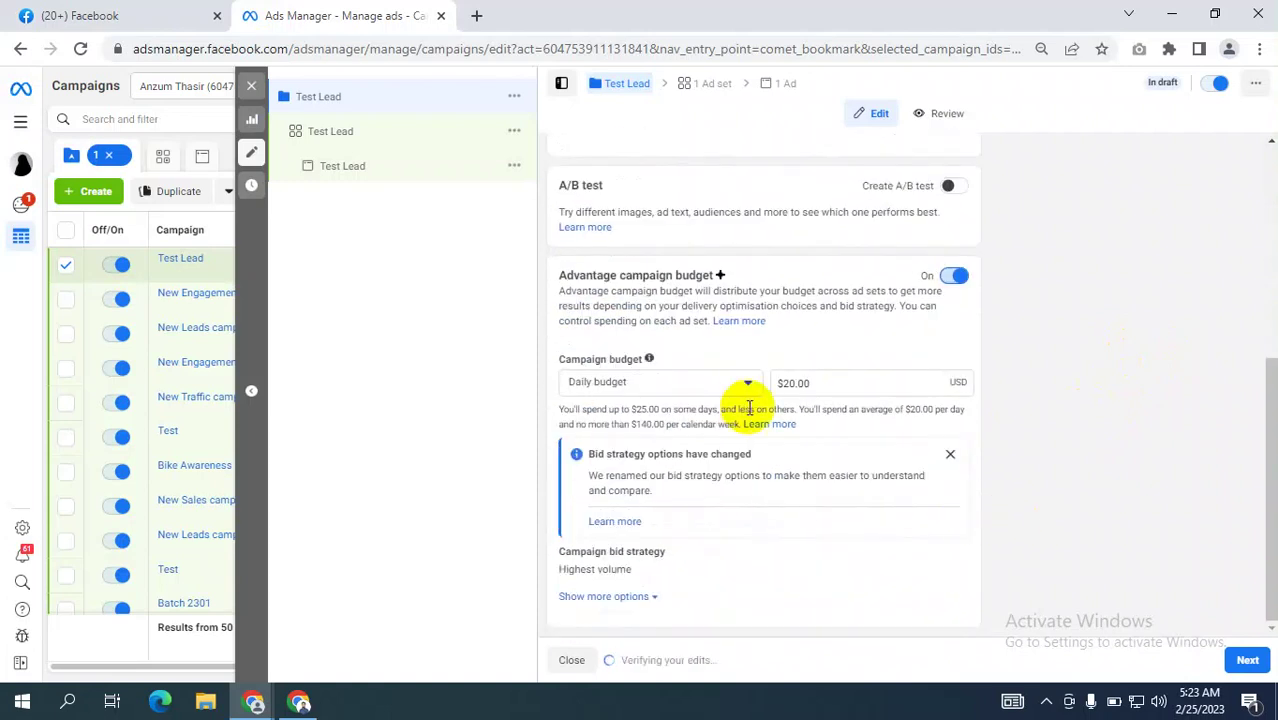
click(1258, 668)
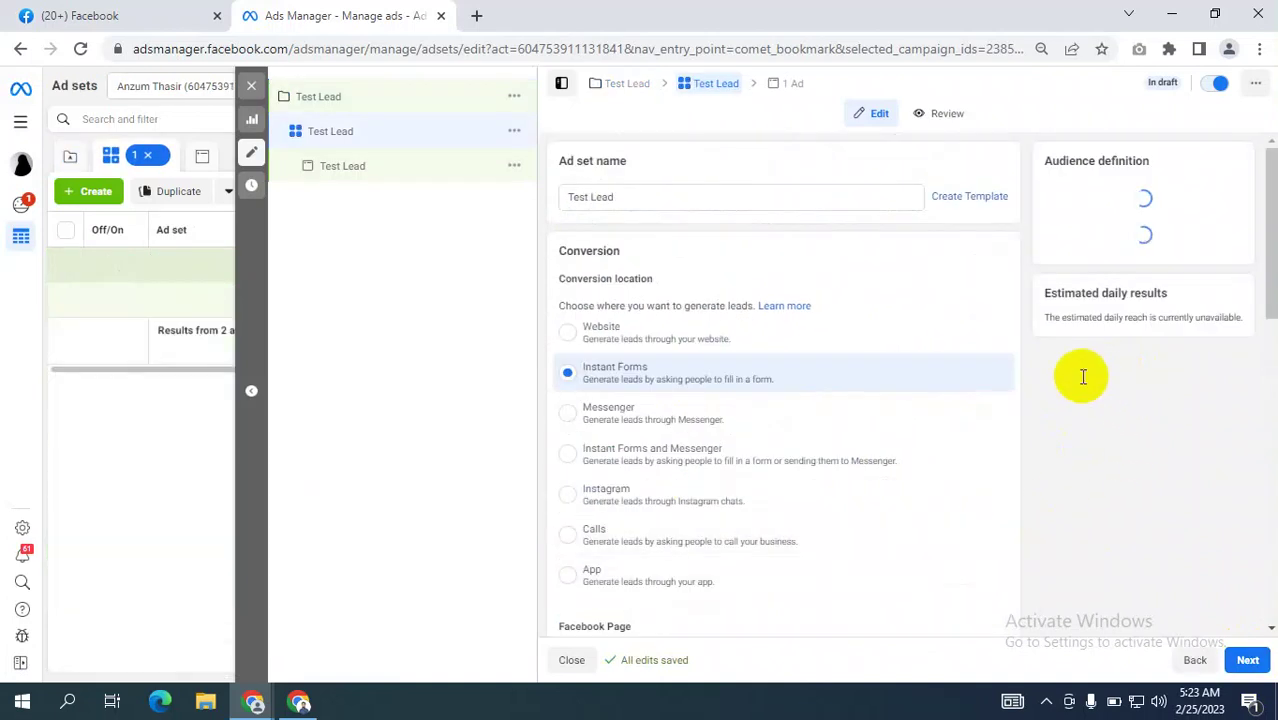
Scroll through the ad set Conversion options and open a blank browser tab.
scroll(925, 400, down, 1)
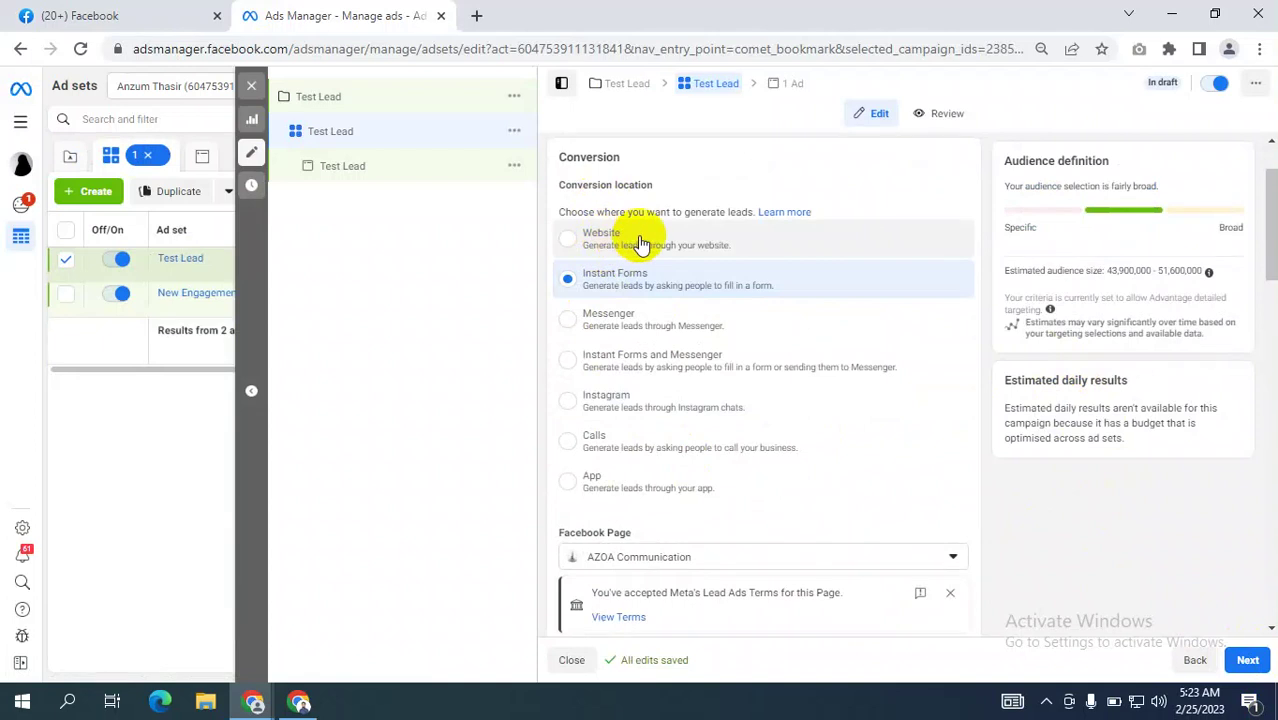
click(476, 16)
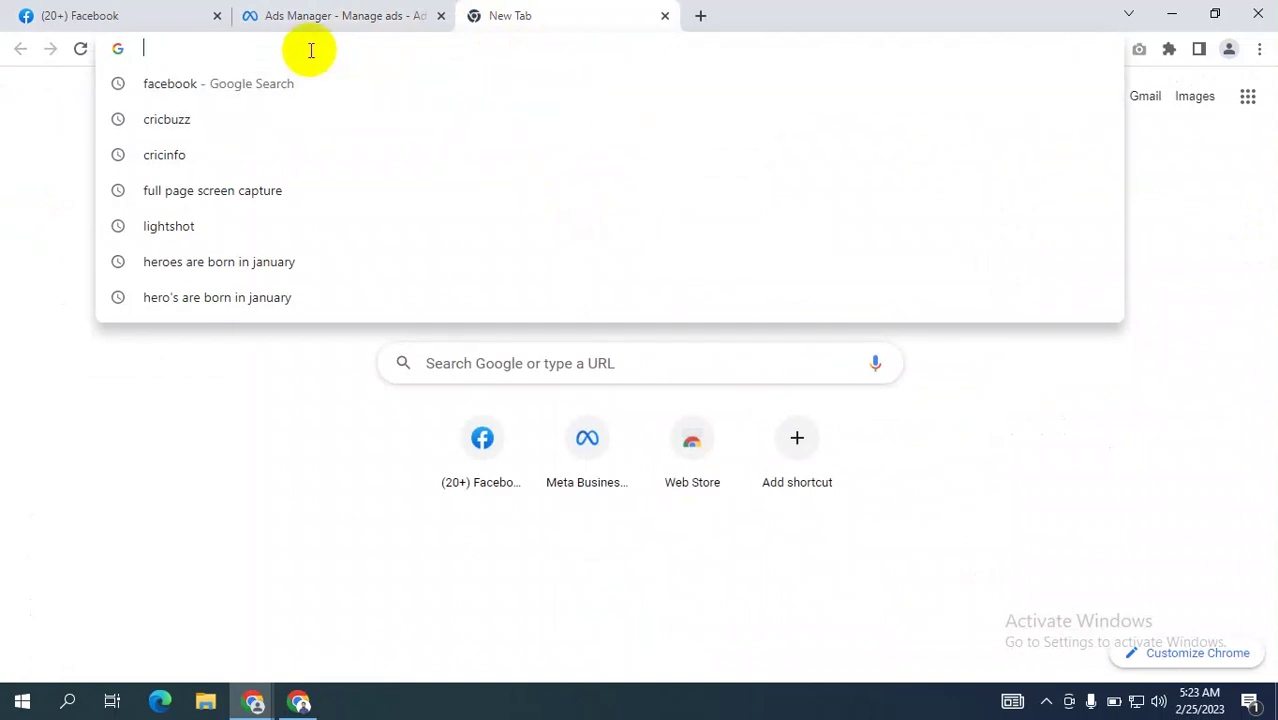
Search Google for 'dianahost' and open the Dianahost website.
text(diaba)
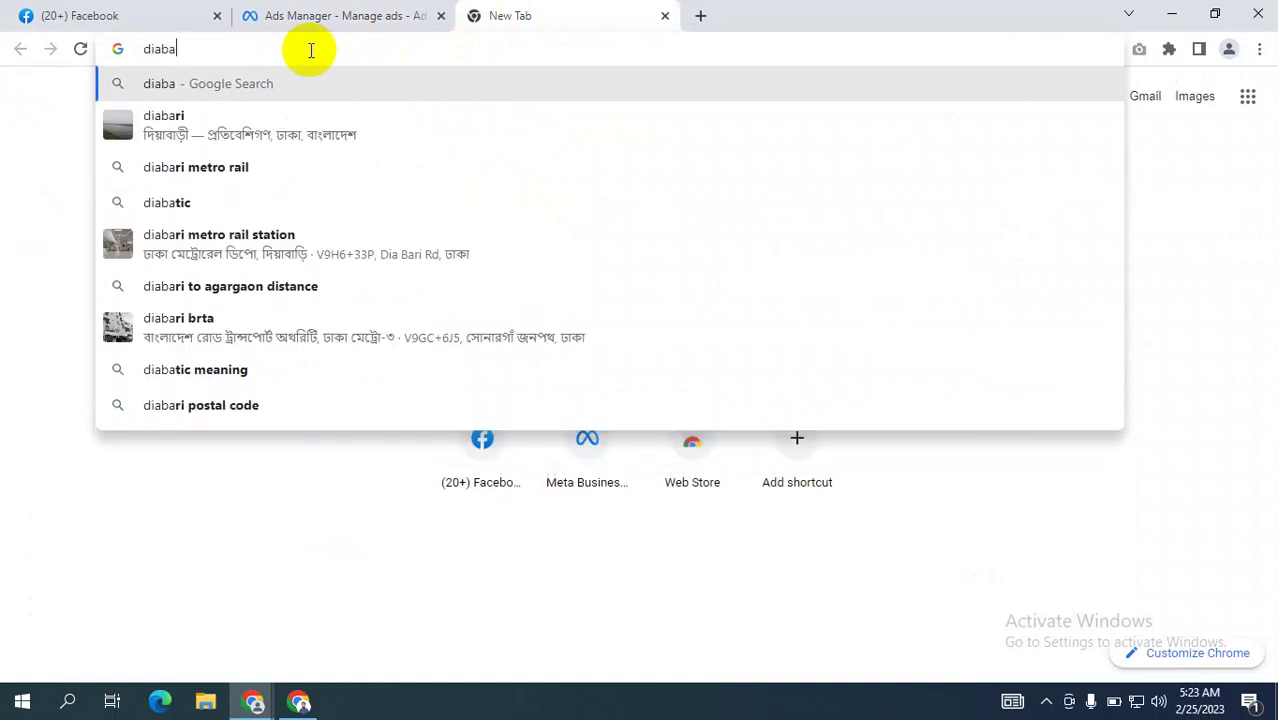
key(BackSpace)
key(BackSpace)
text(n)
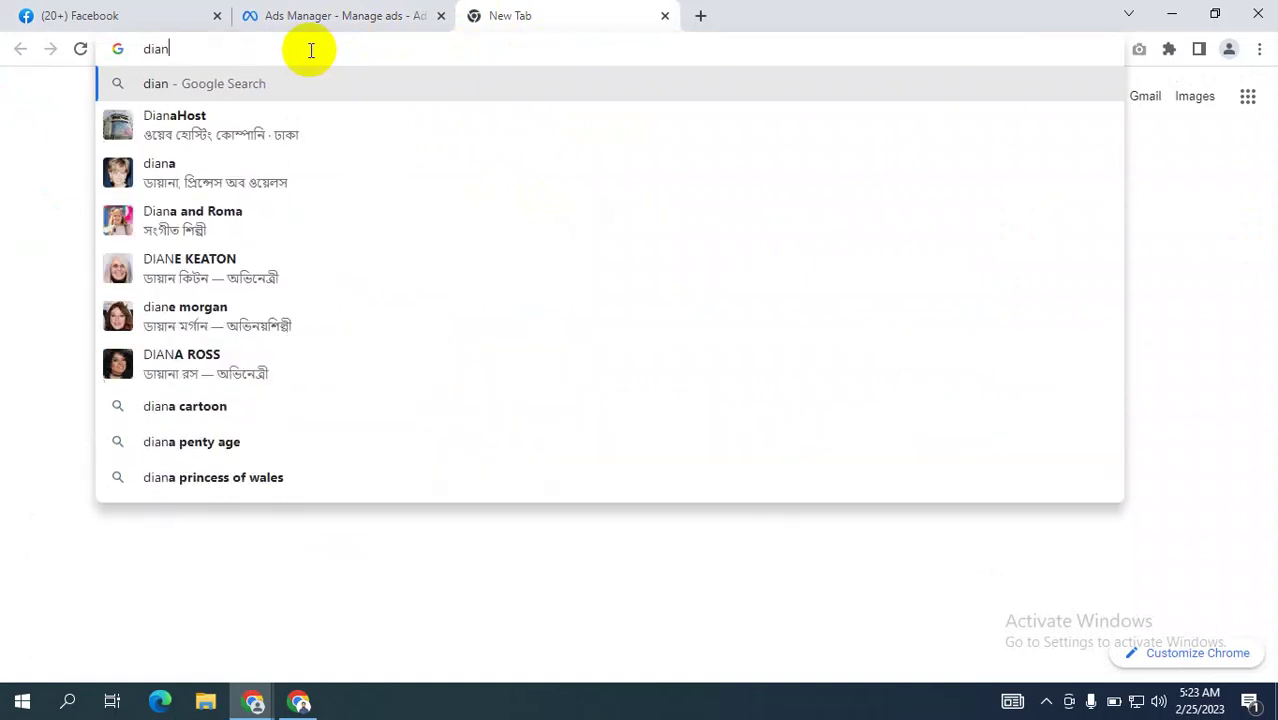
text(a)
key(Return)
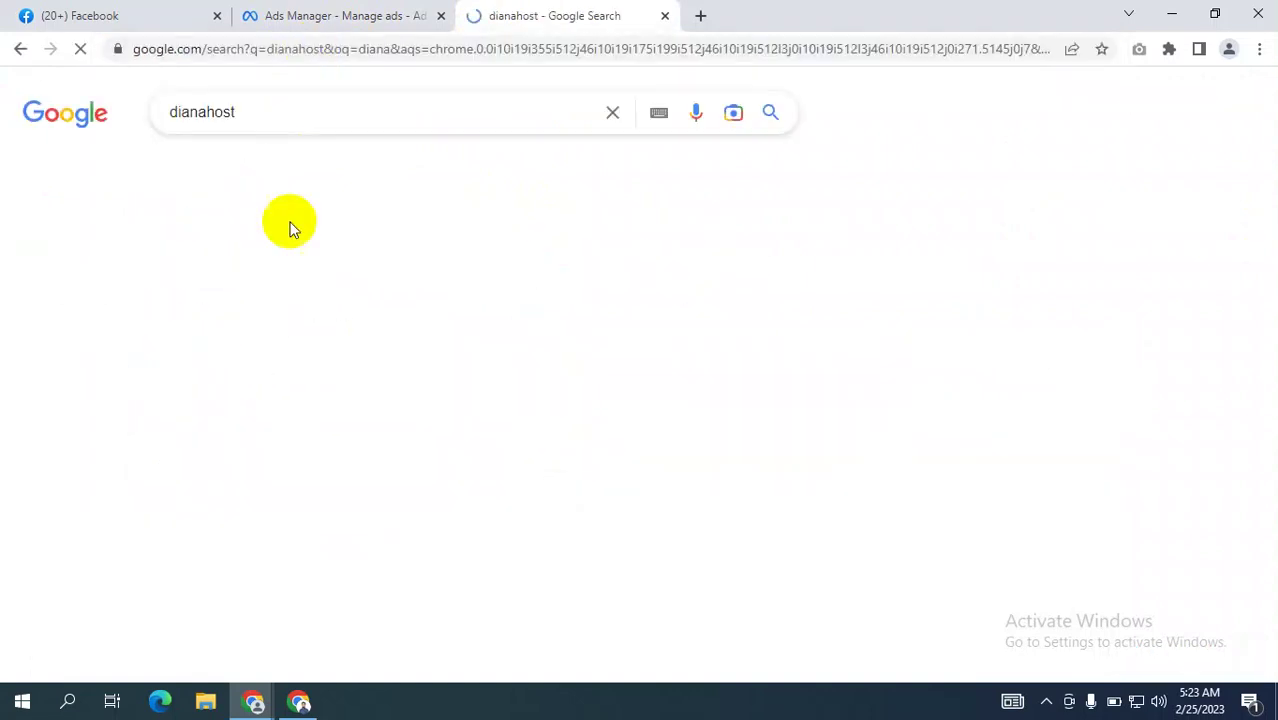
click(316, 284)
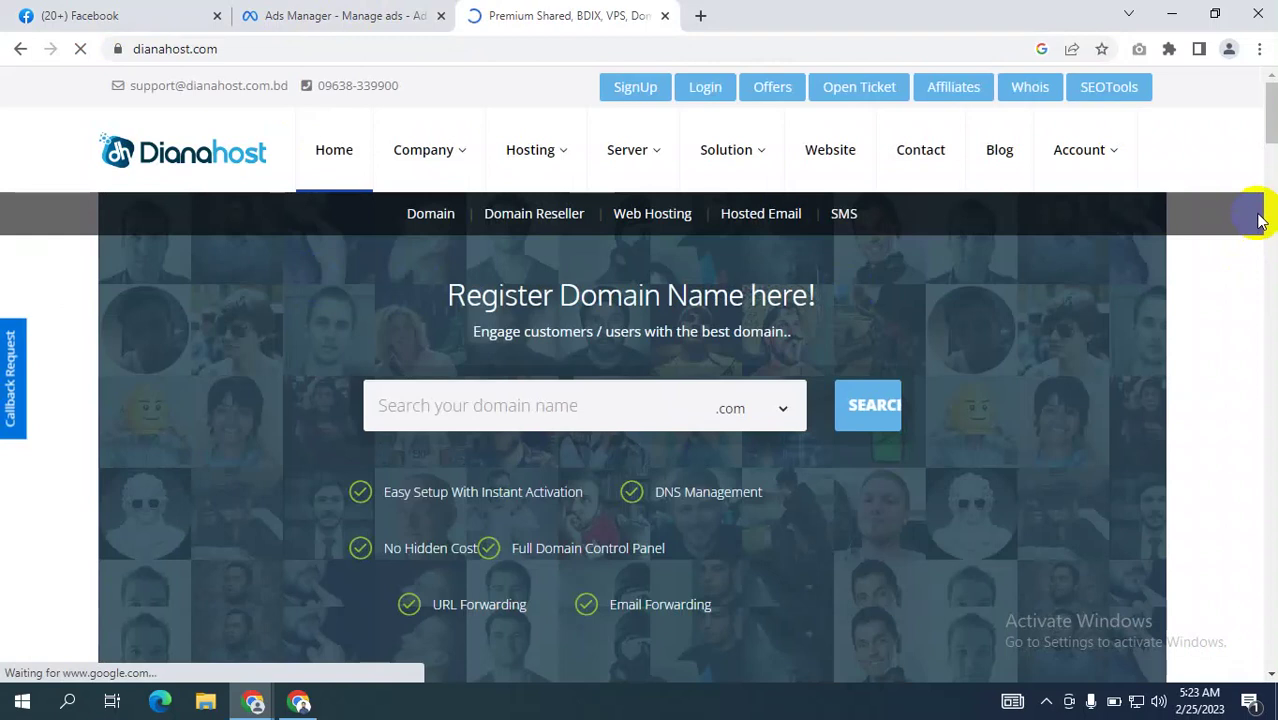
Open the Dianahost Register page, close its notification pop-up, and return to Ads Manager.
click(632, 88)
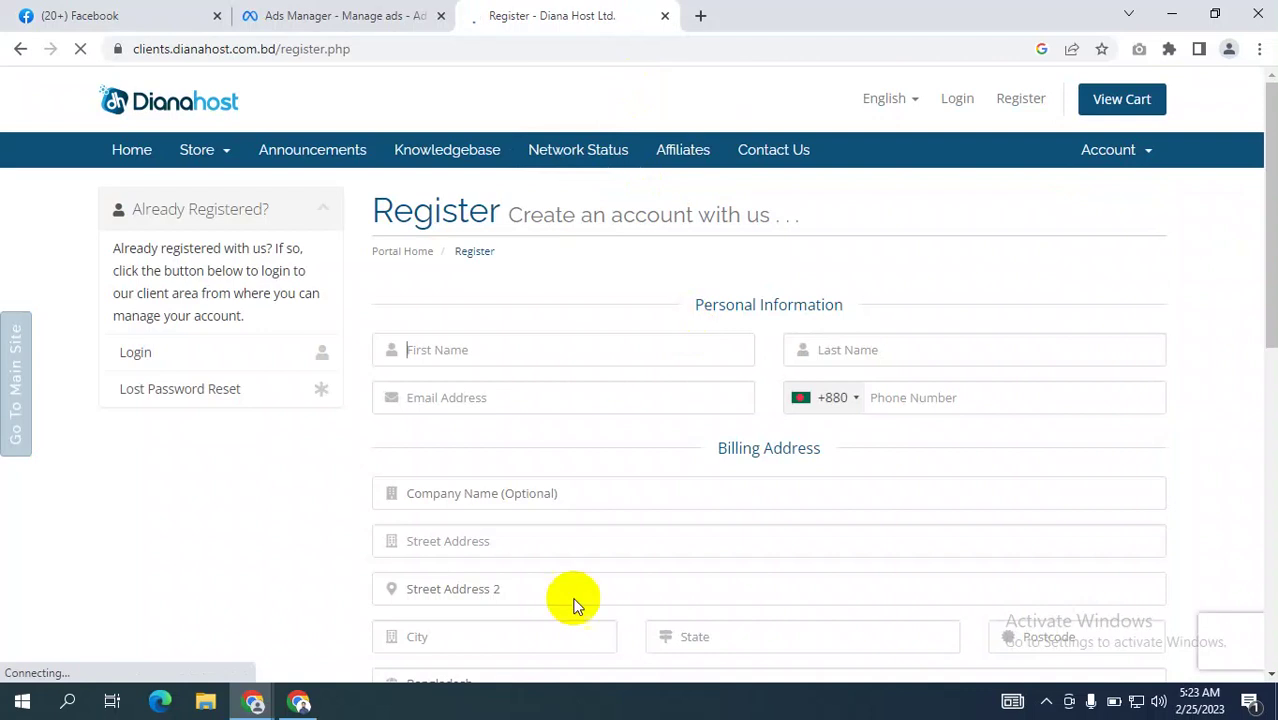
scroll(757, 385, down, 1)
scroll(757, 385, up, 2)
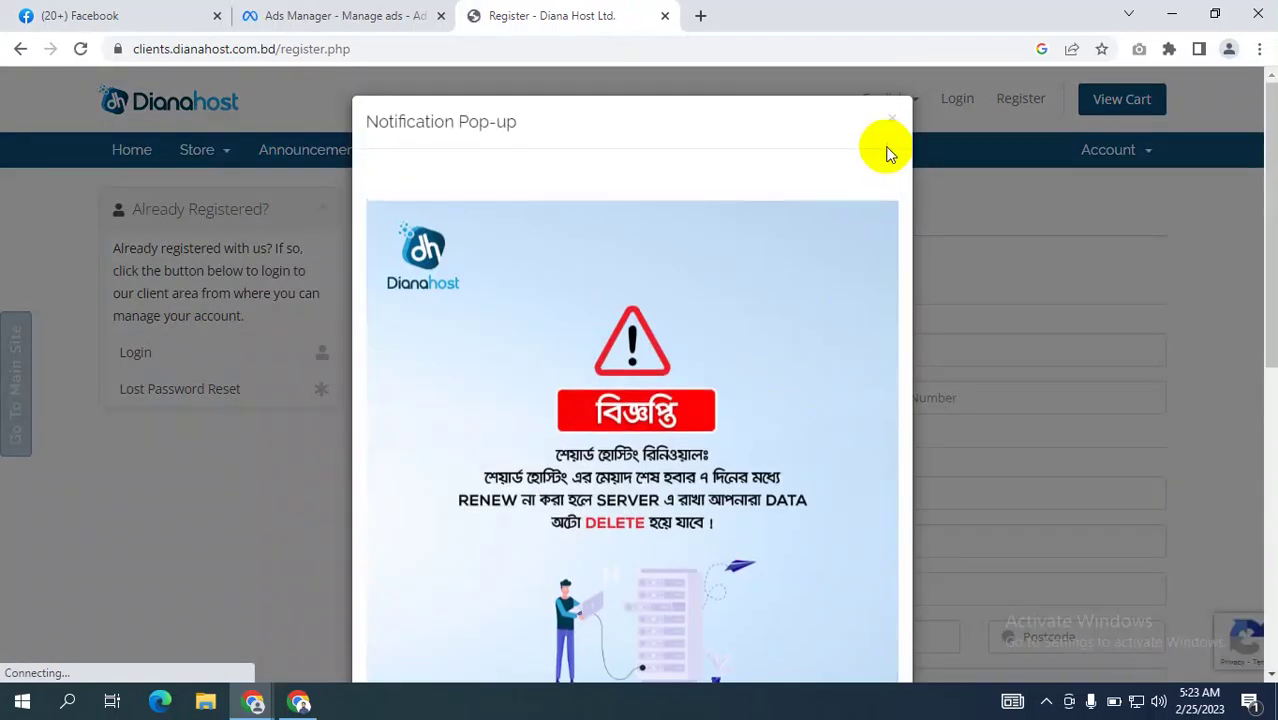
click(887, 118)
click(330, 15)
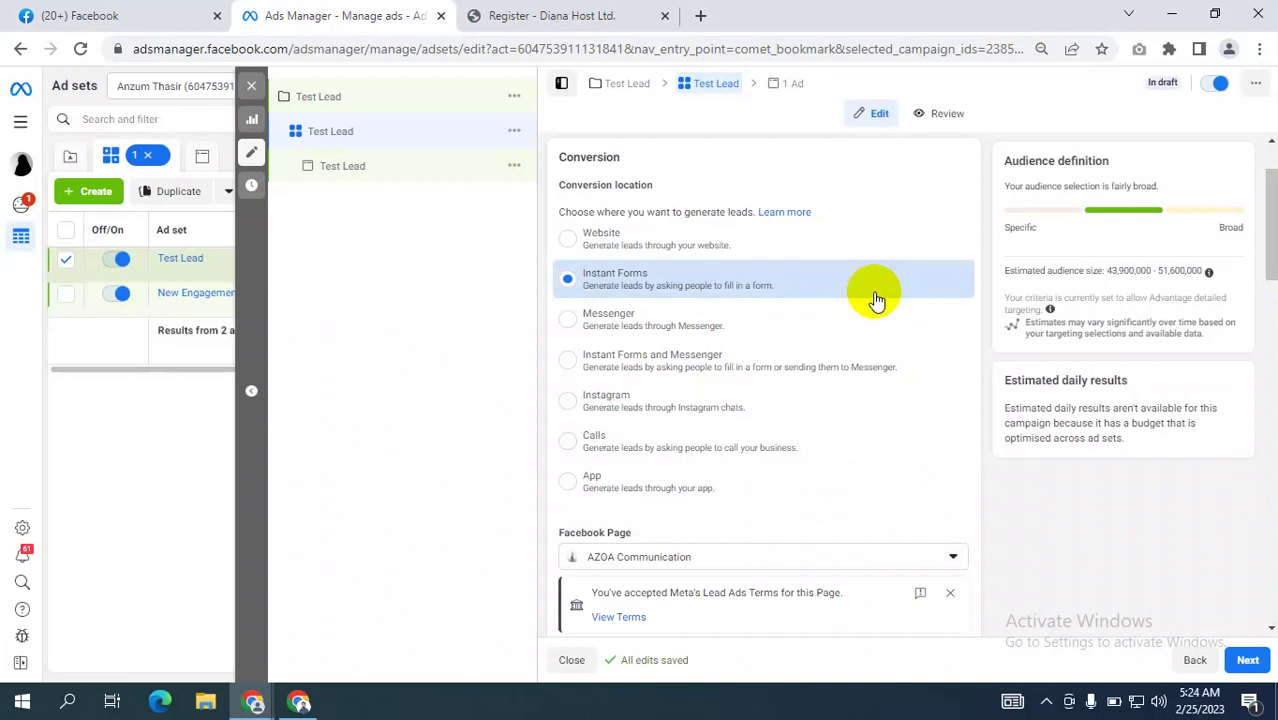
click(575, 15)
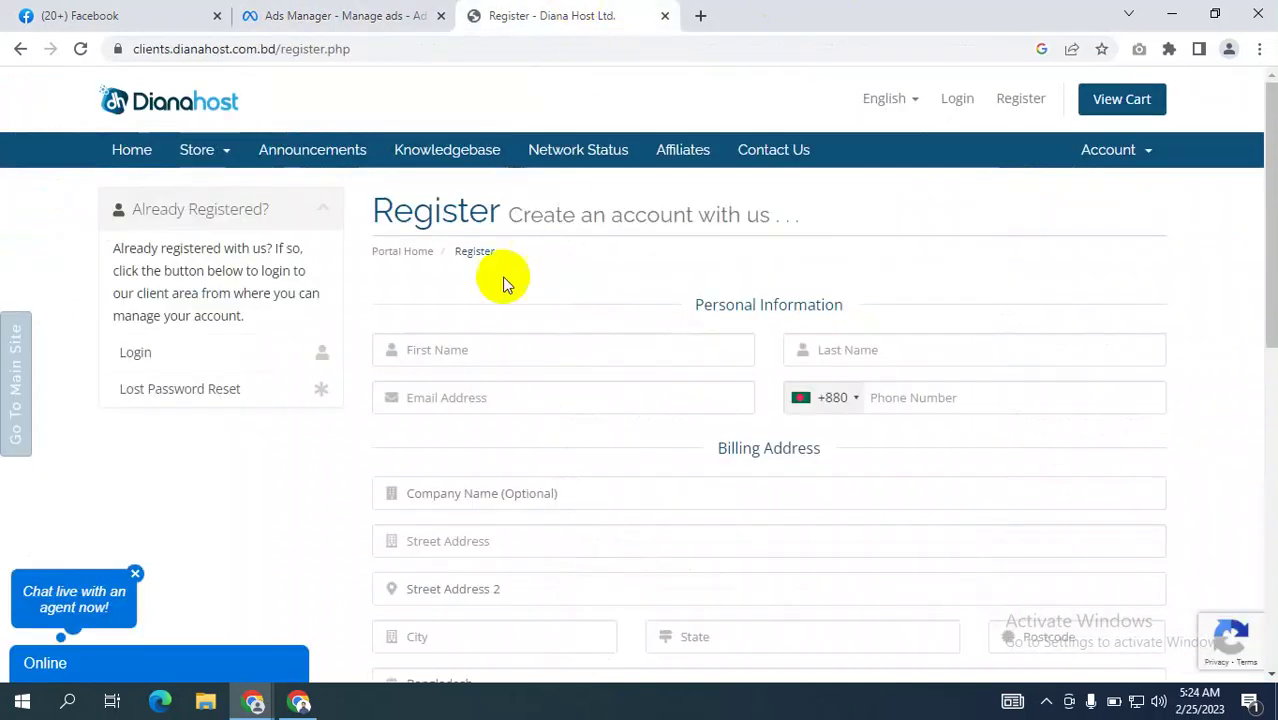
scroll(878, 383, down, 8)
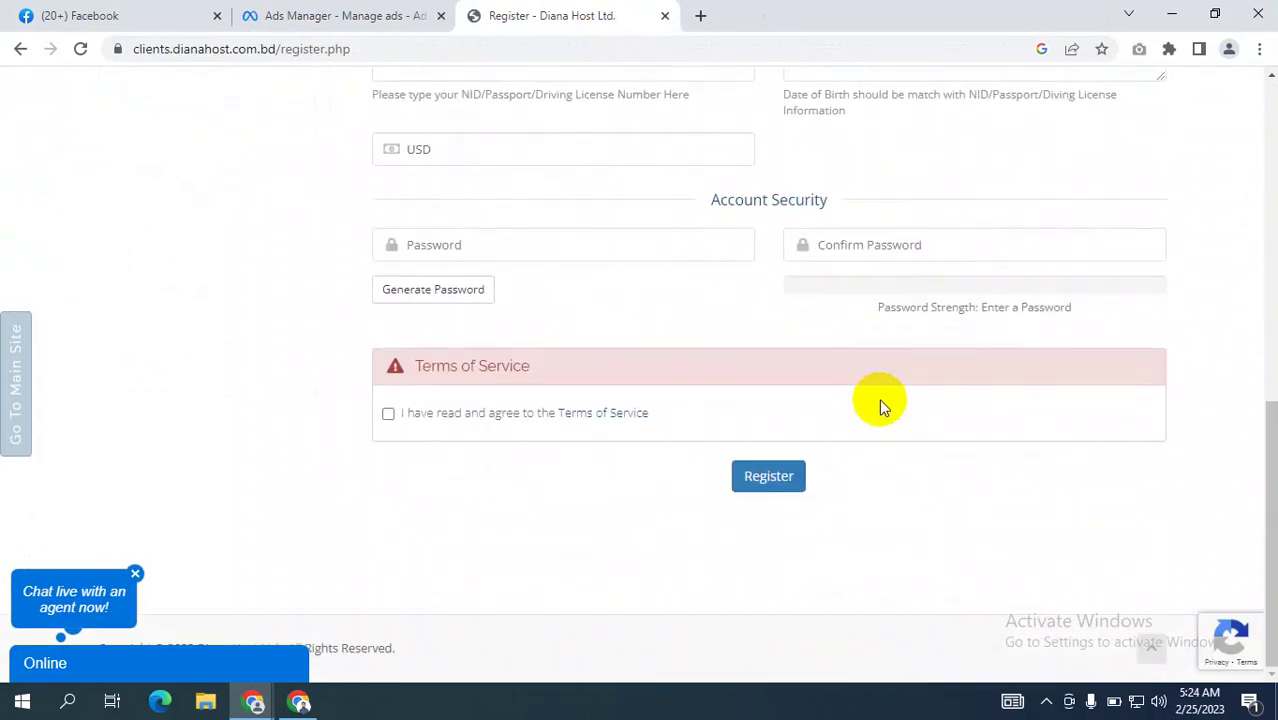
scroll(1123, 263, up, 6)
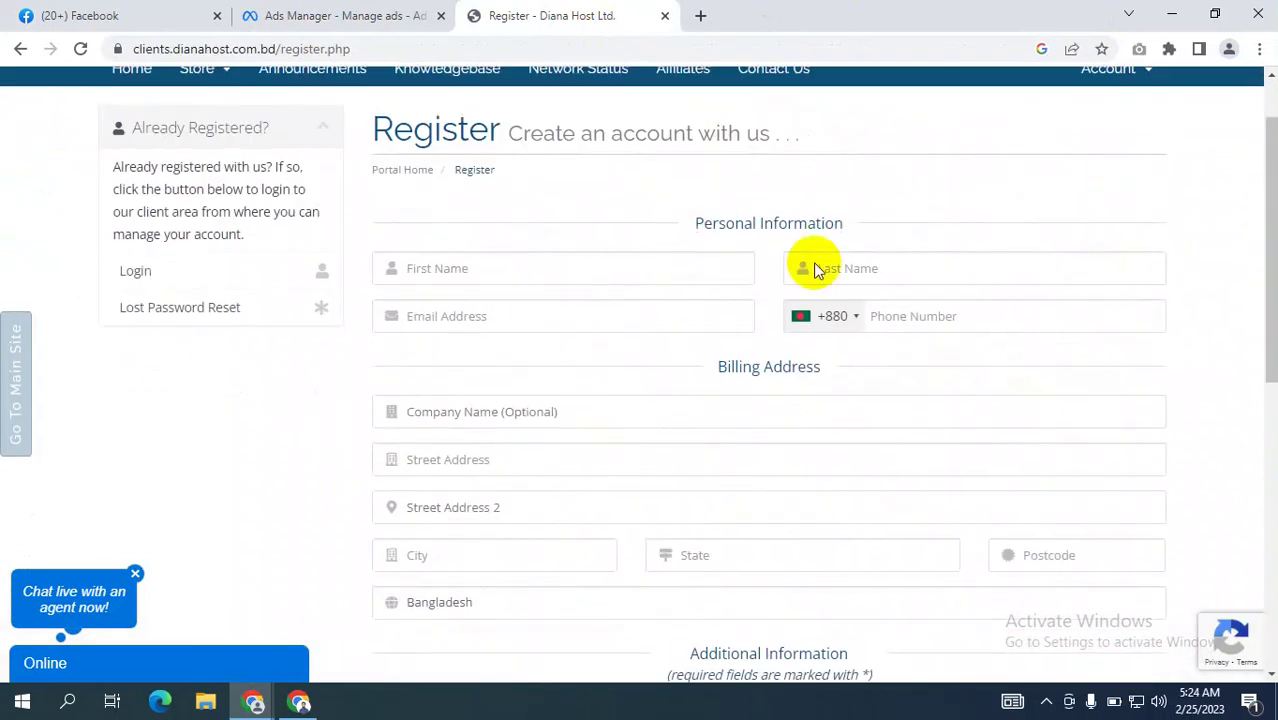
scroll(790, 348, down, 2)
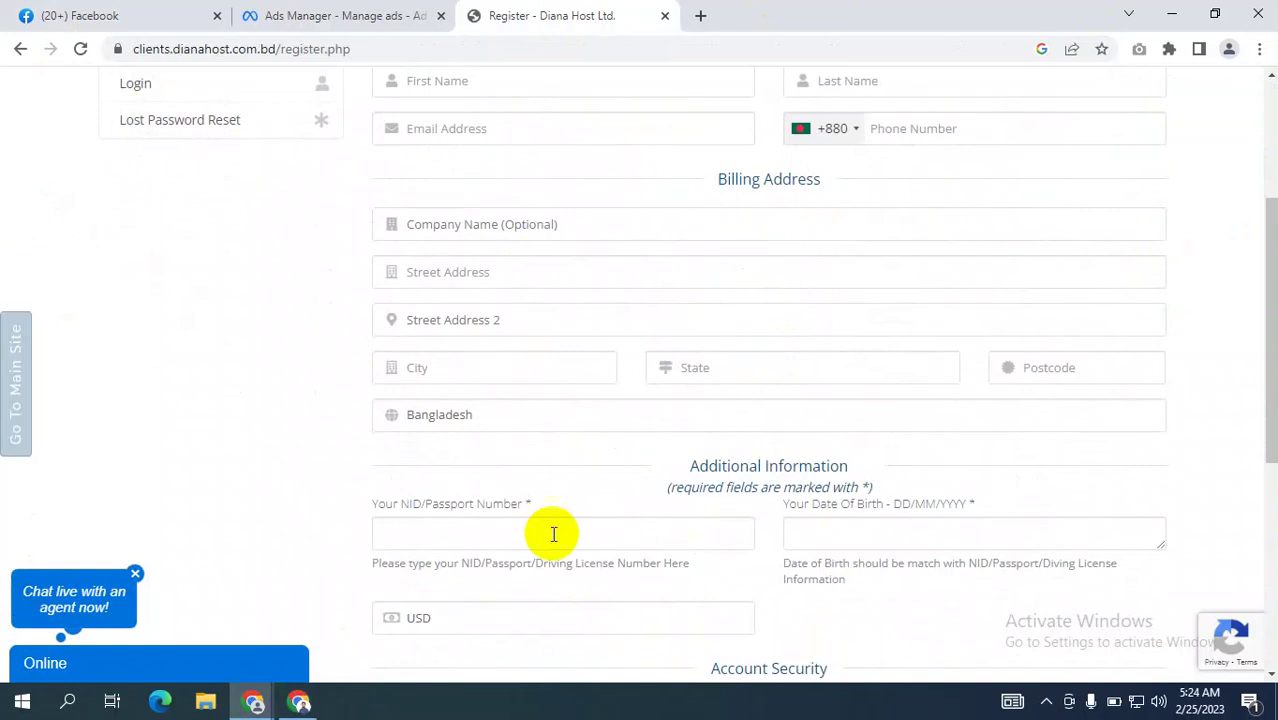
scroll(674, 424, down, 5)
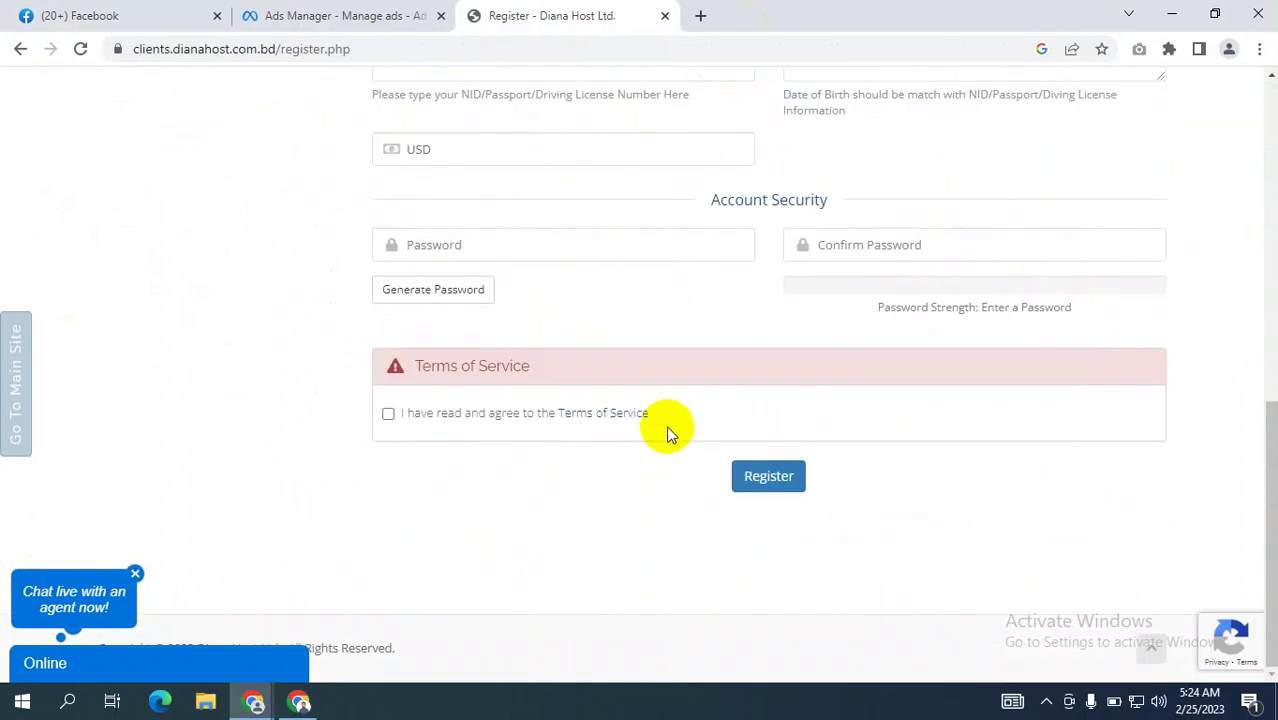
scroll(608, 414, up, 4)
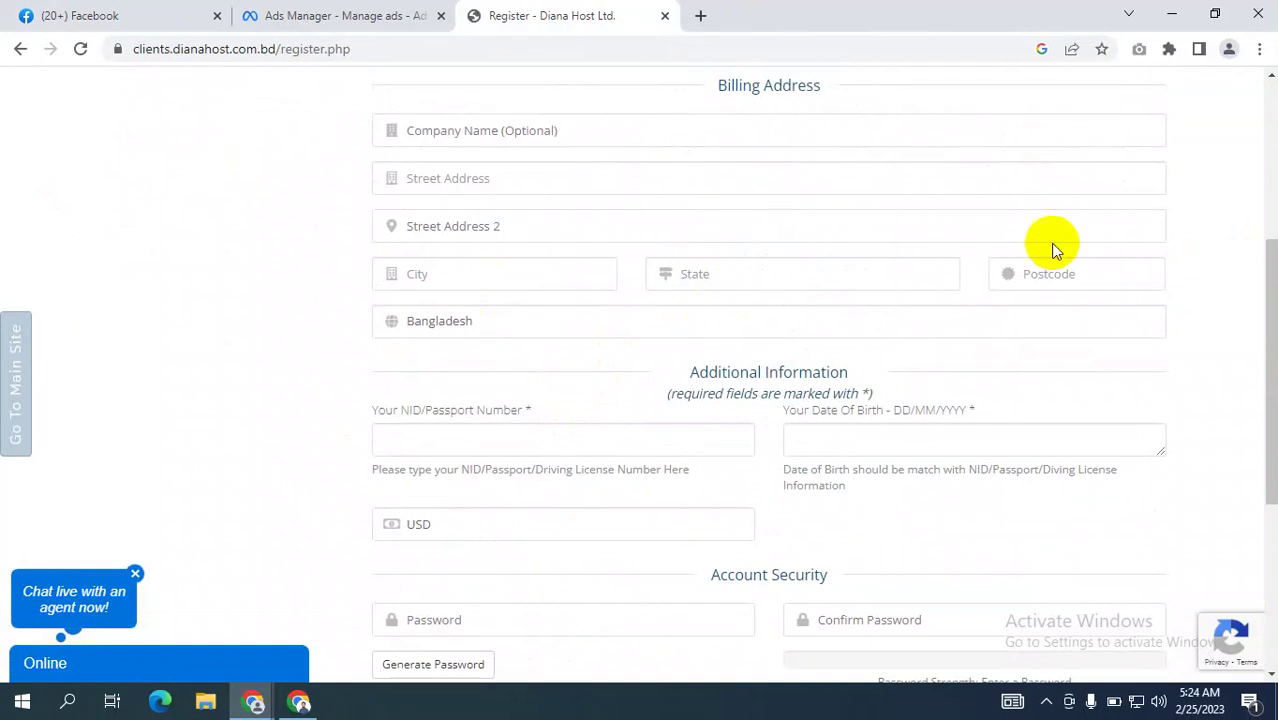
click(405, 15)
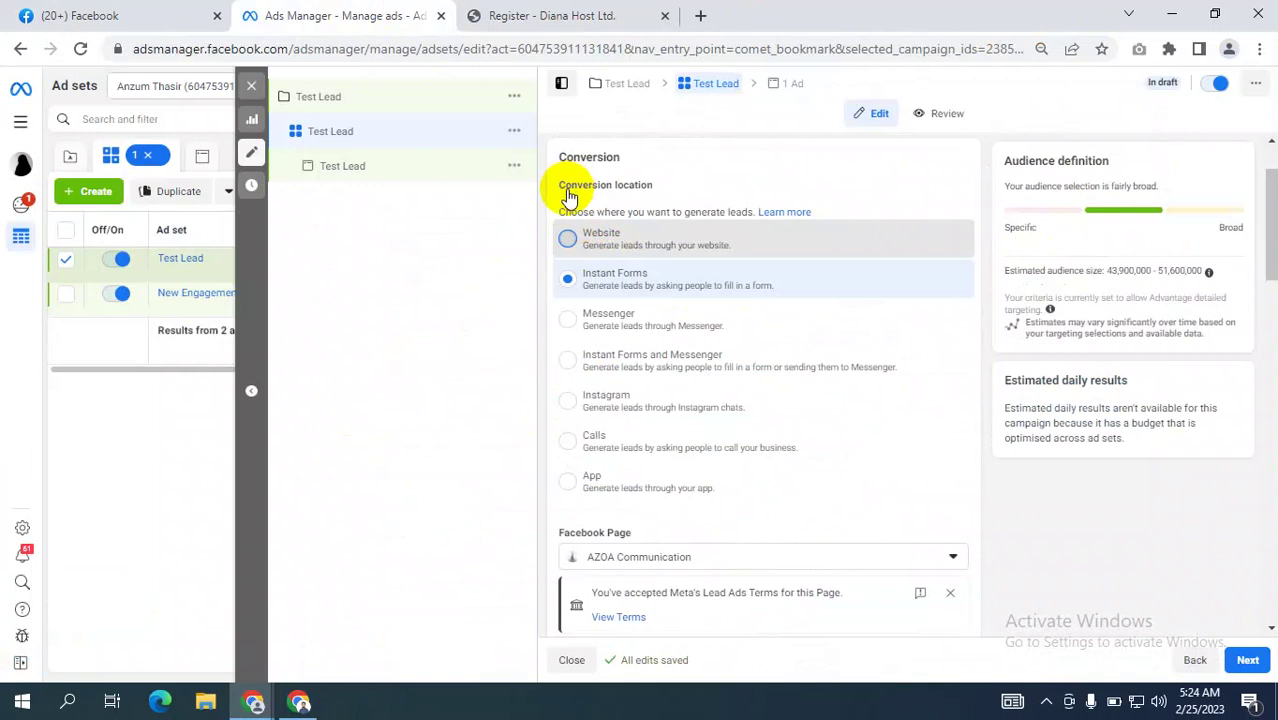
click(645, 232)
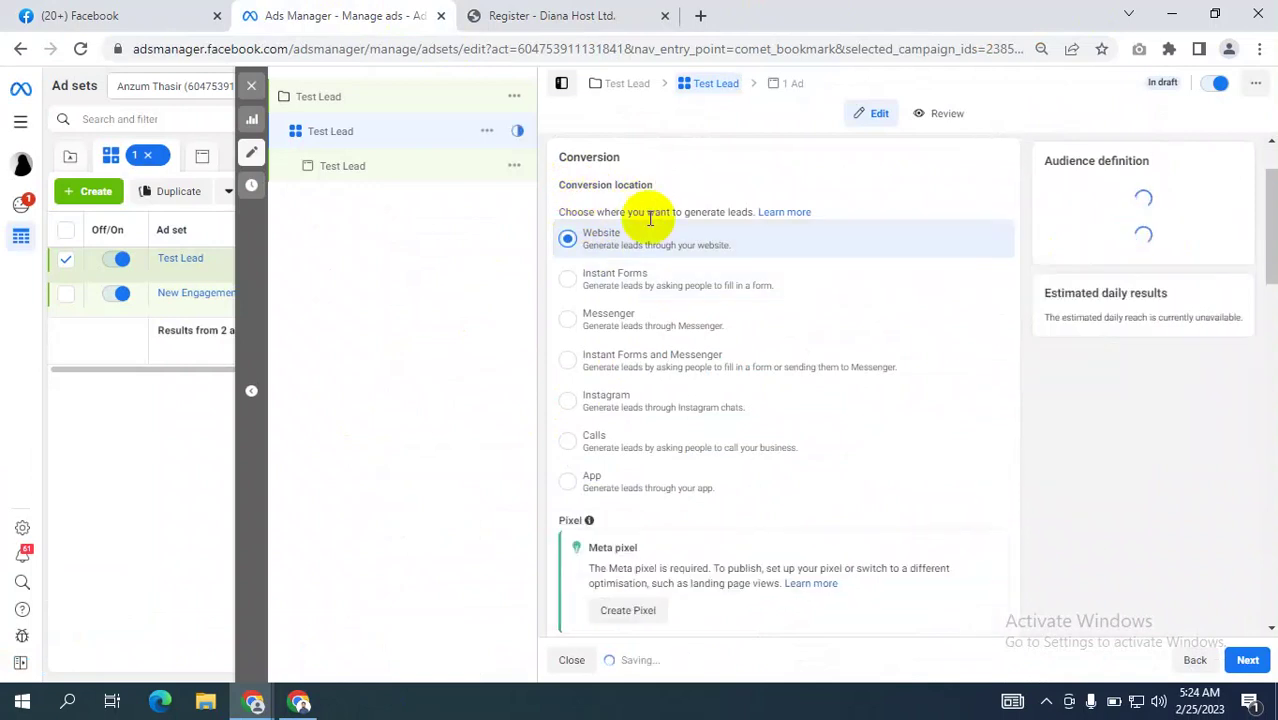
click(586, 285)
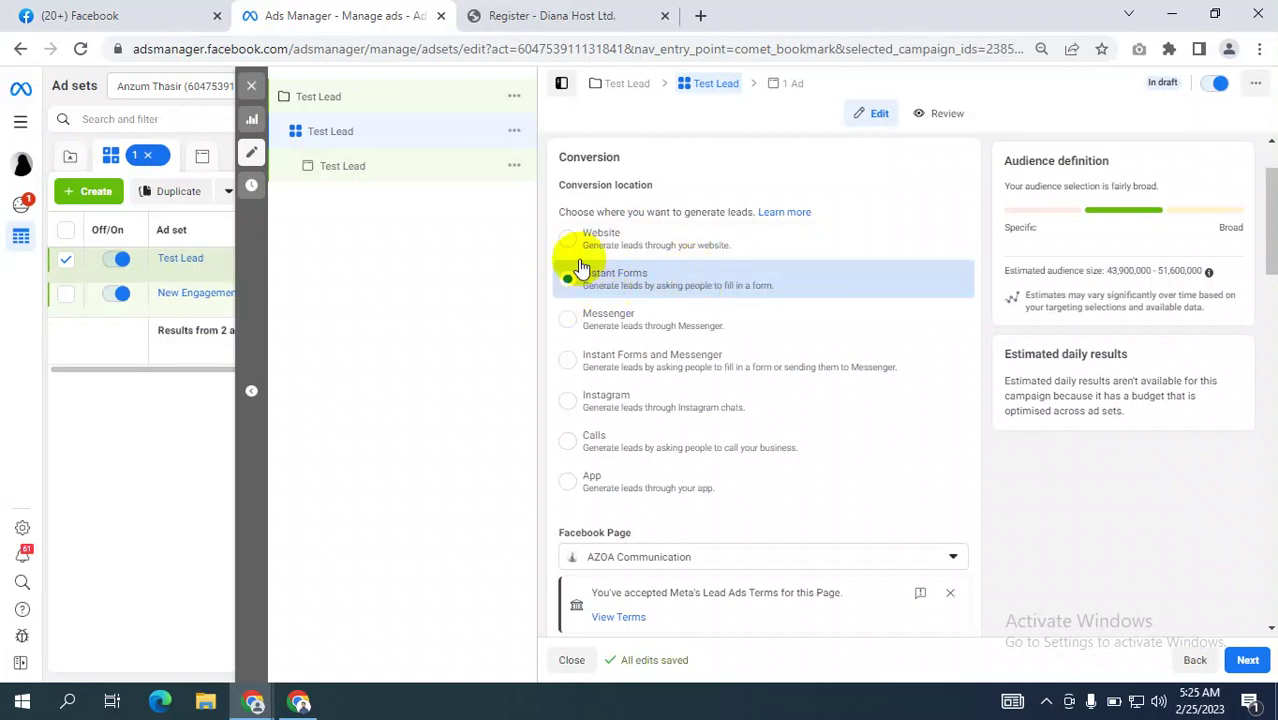
click(567, 238)
click(530, 15)
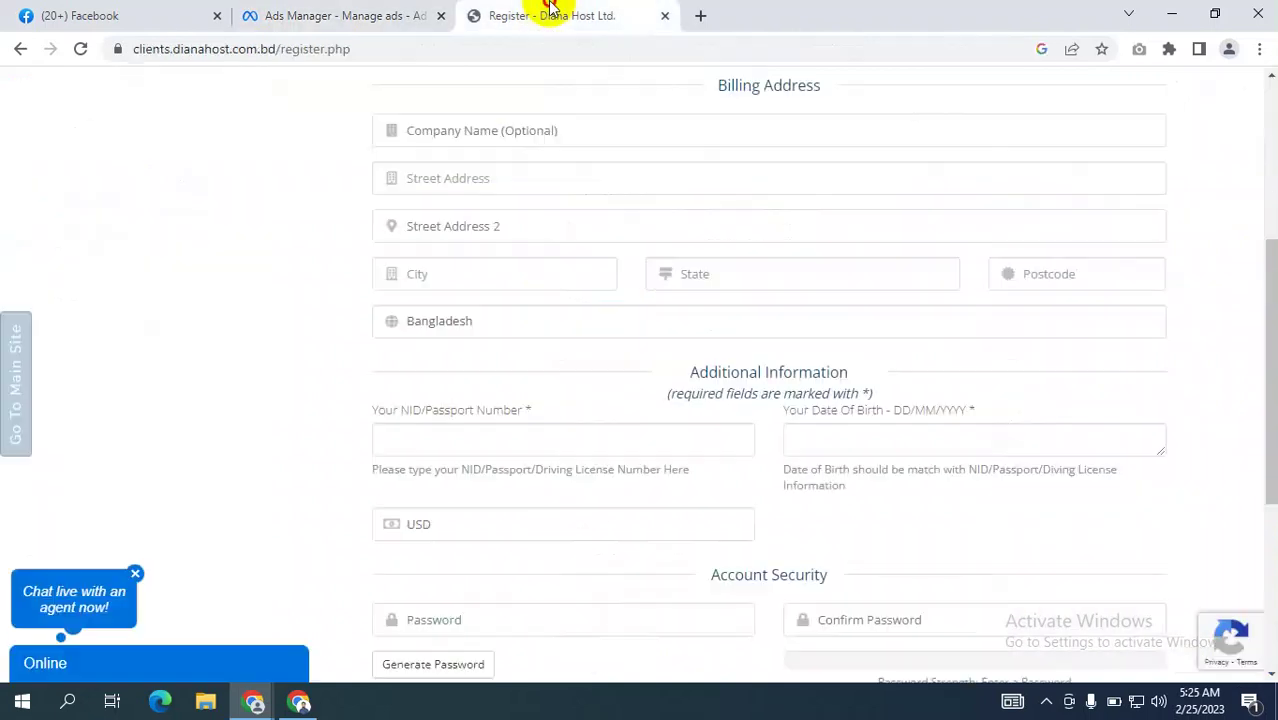
scroll(424, 222, up, 4)
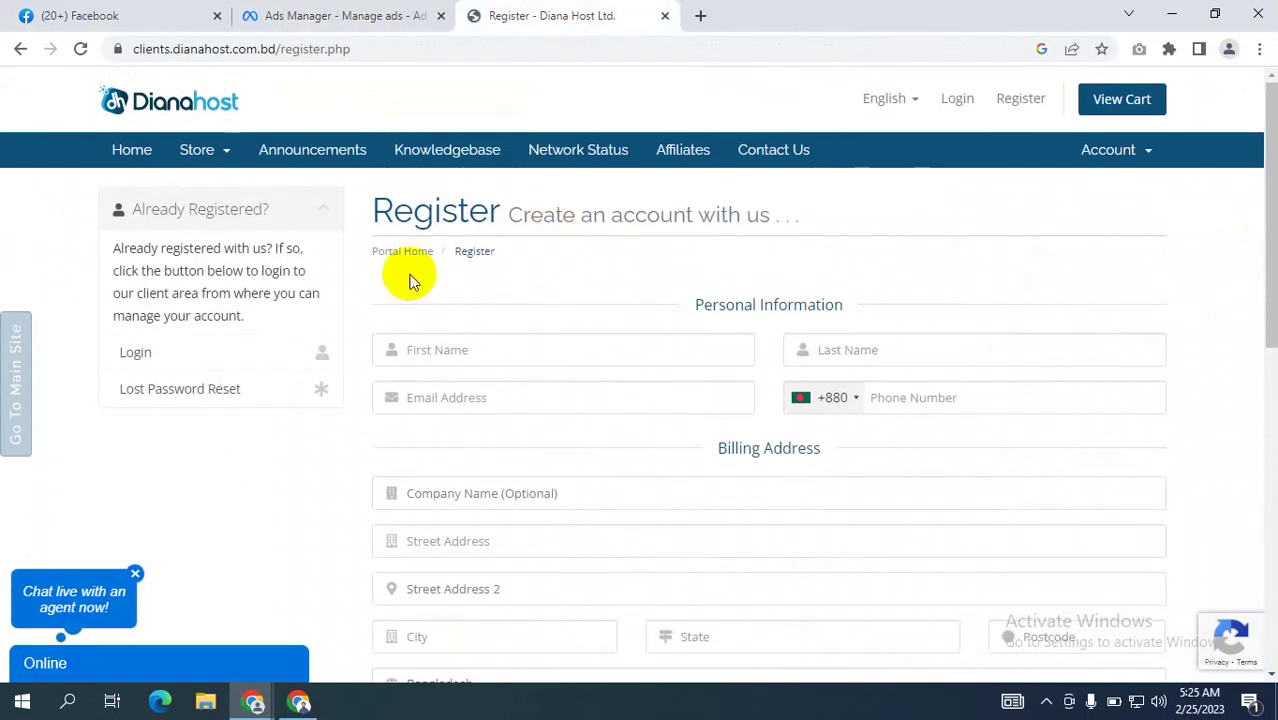
scroll(642, 340, down, 5)
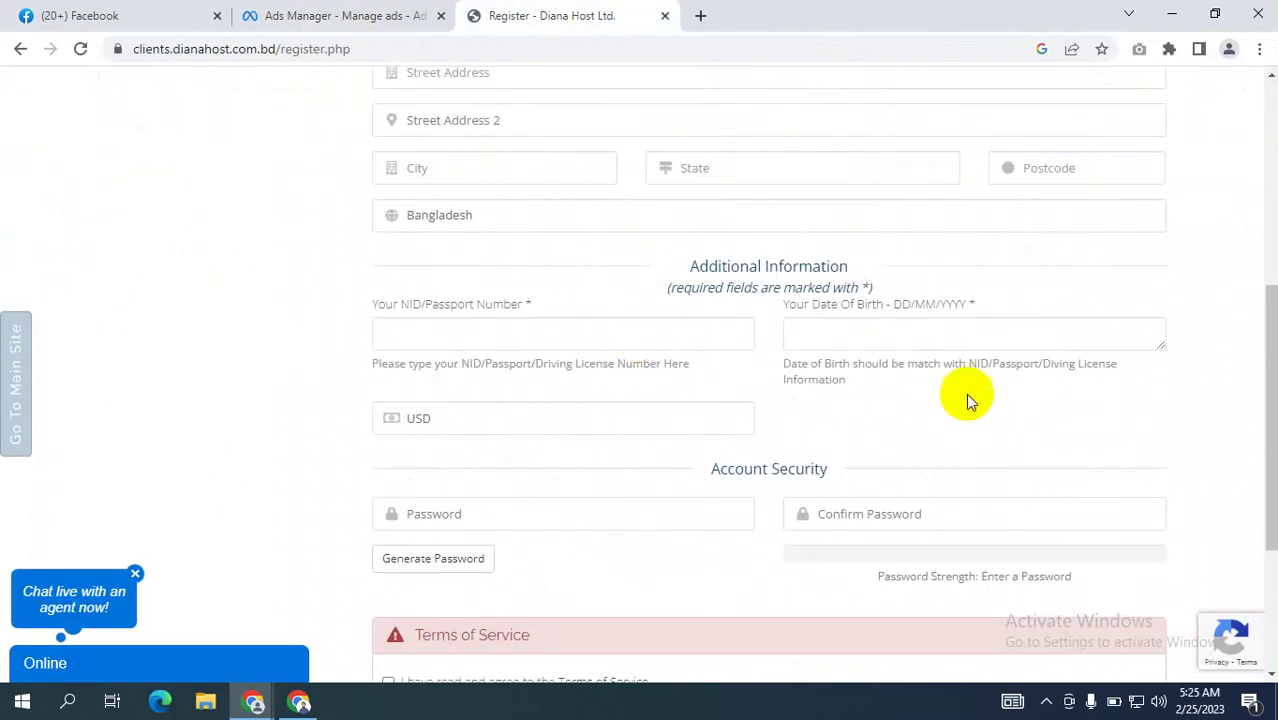
click(400, 16)
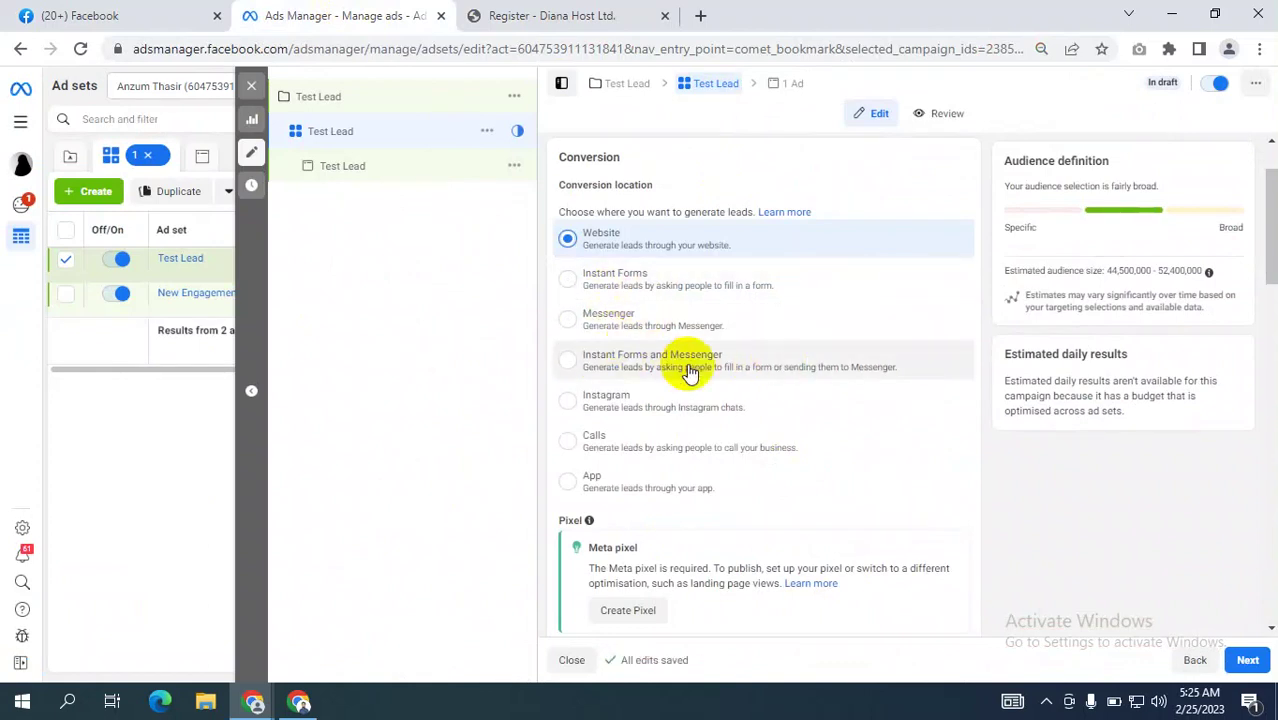
scroll(660, 340, down, 1)
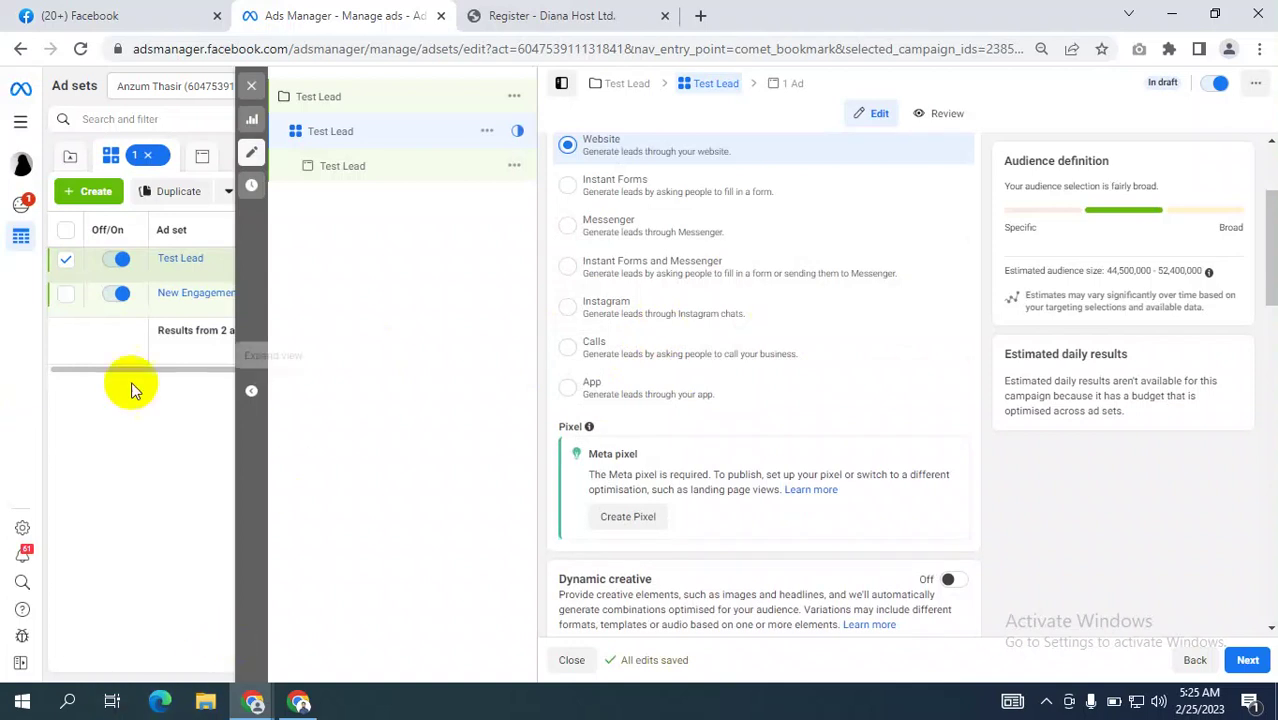
scroll(772, 246, up, 2)
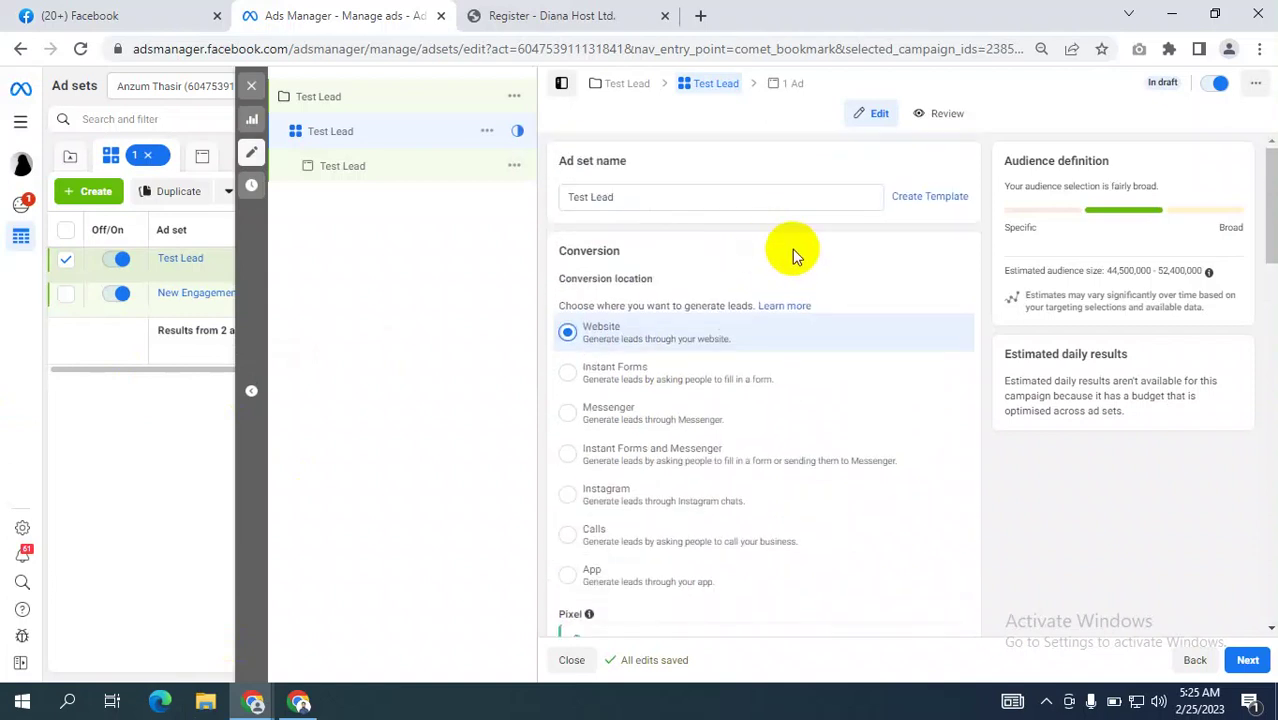
scroll(820, 248, down, 3)
scroll(861, 241, up, 2)
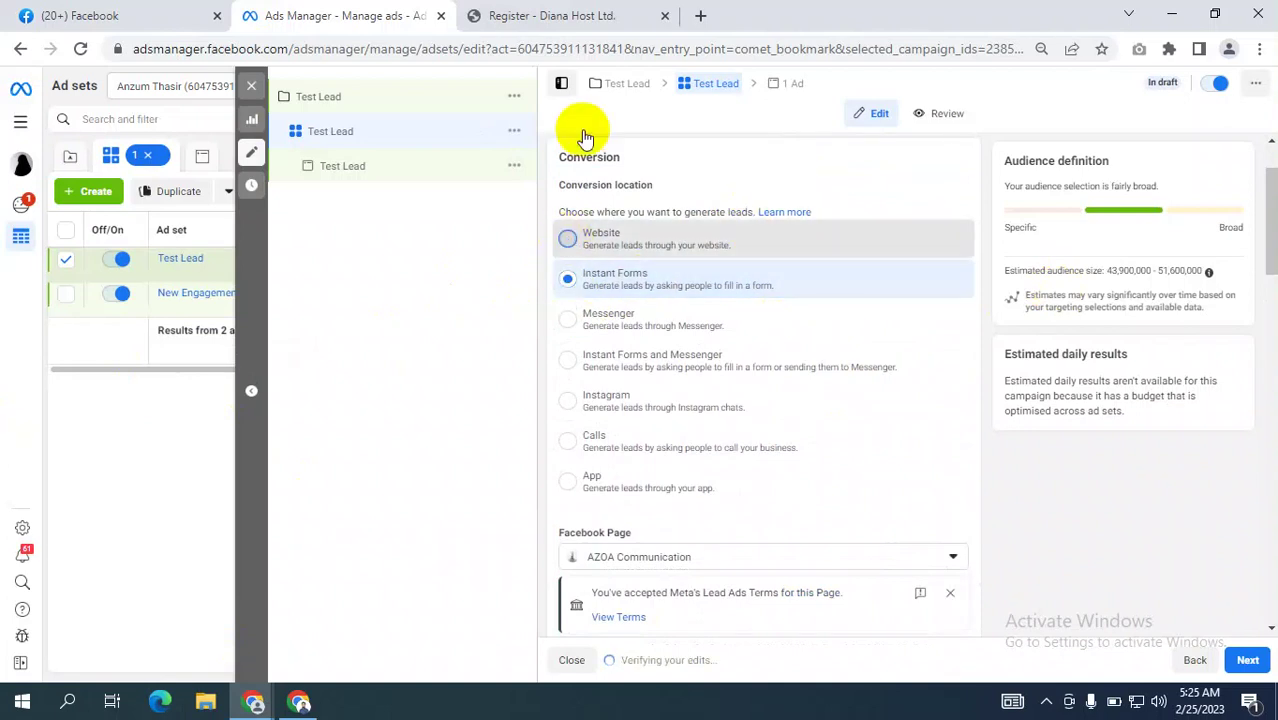
click(615, 26)
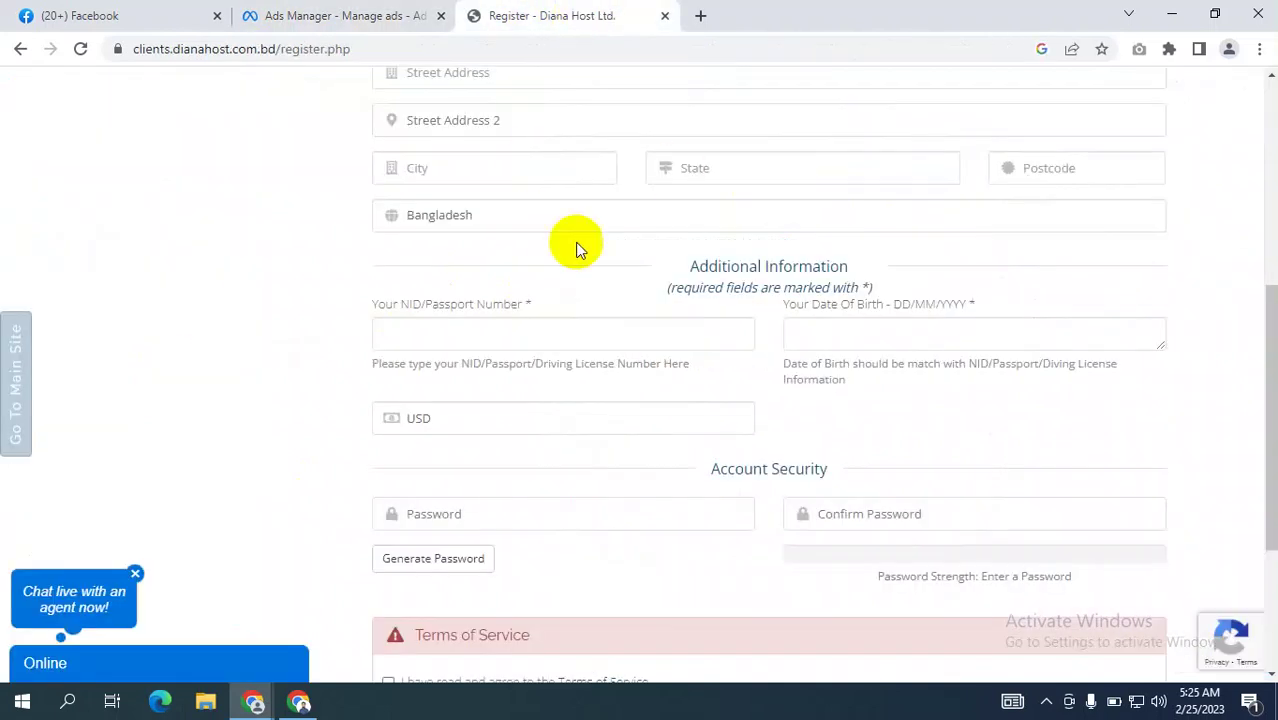
click(320, 15)
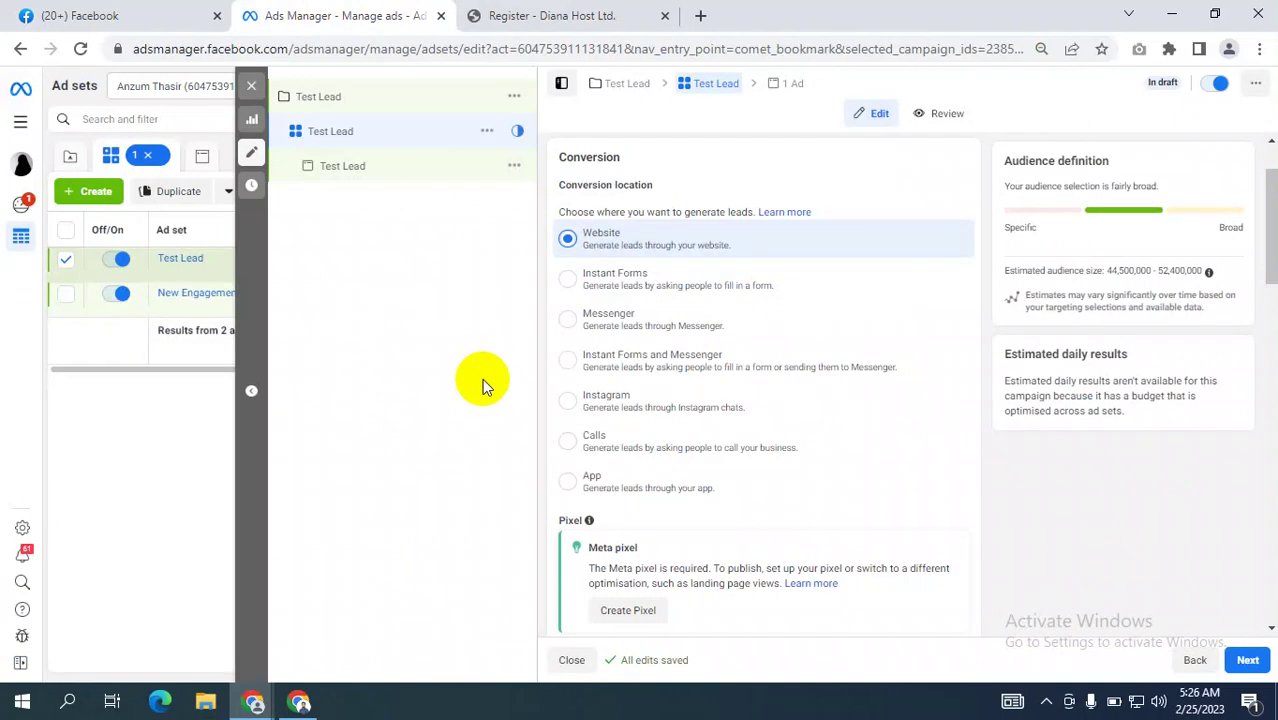
Set the conversion location to Instant Forms and show the Leads delivery optimisation choices.
click(688, 305)
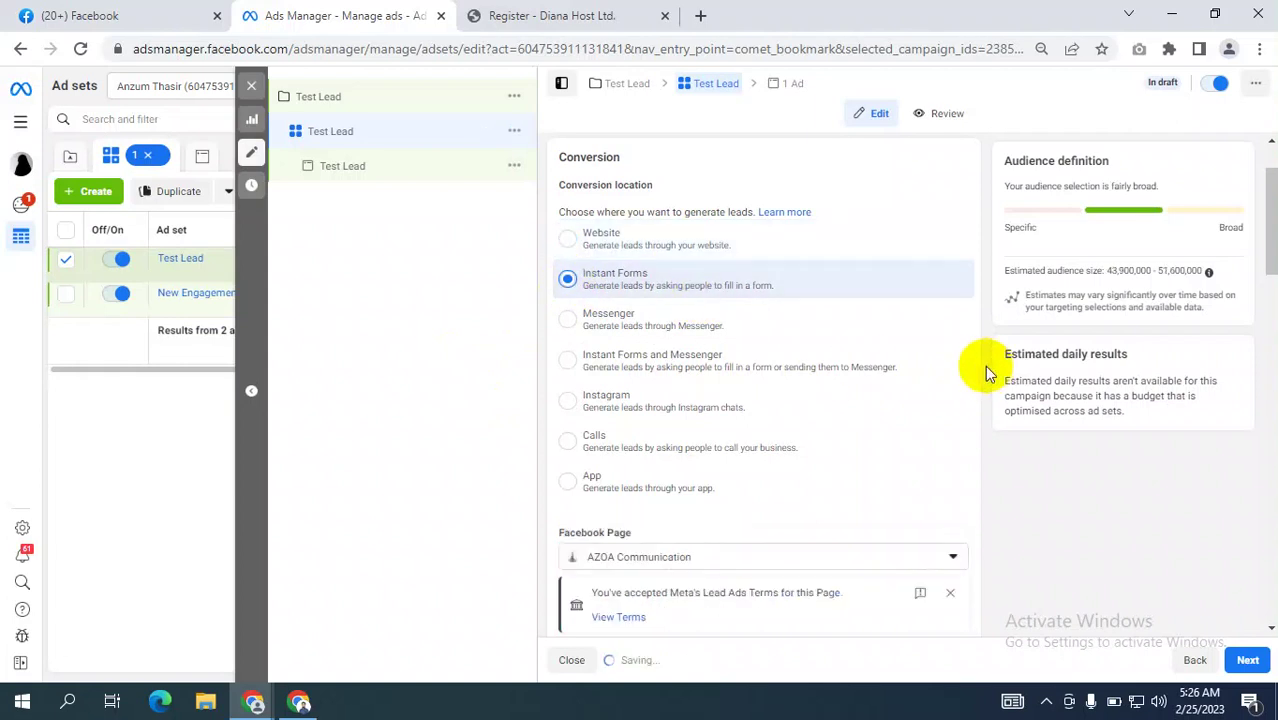
scroll(984, 365, down, 1)
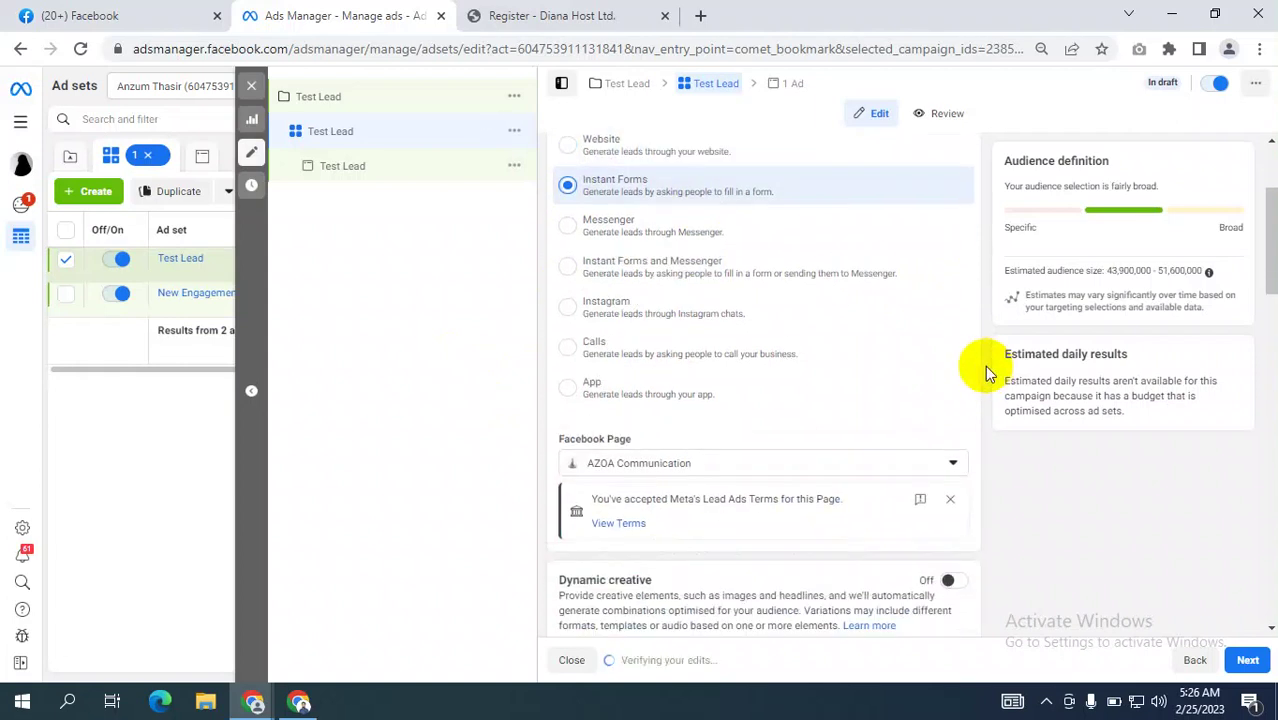
scroll(1005, 430, down, 3)
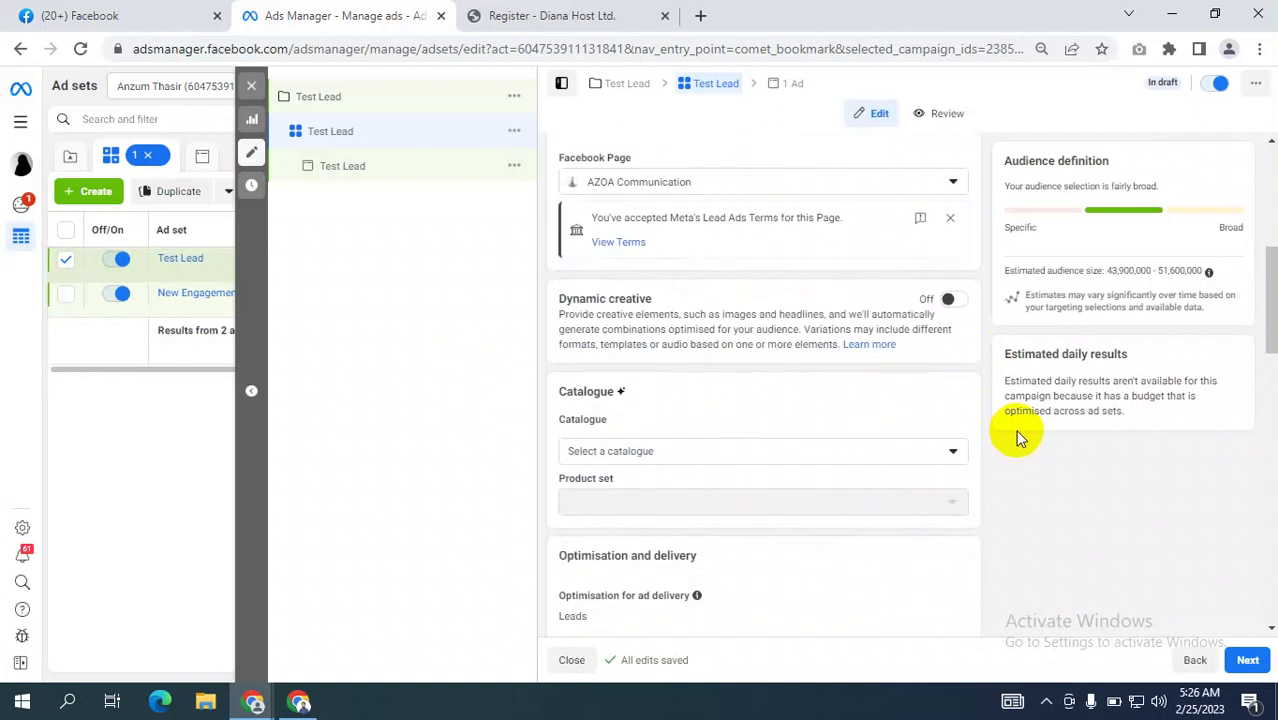
scroll(1016, 438, down, 2)
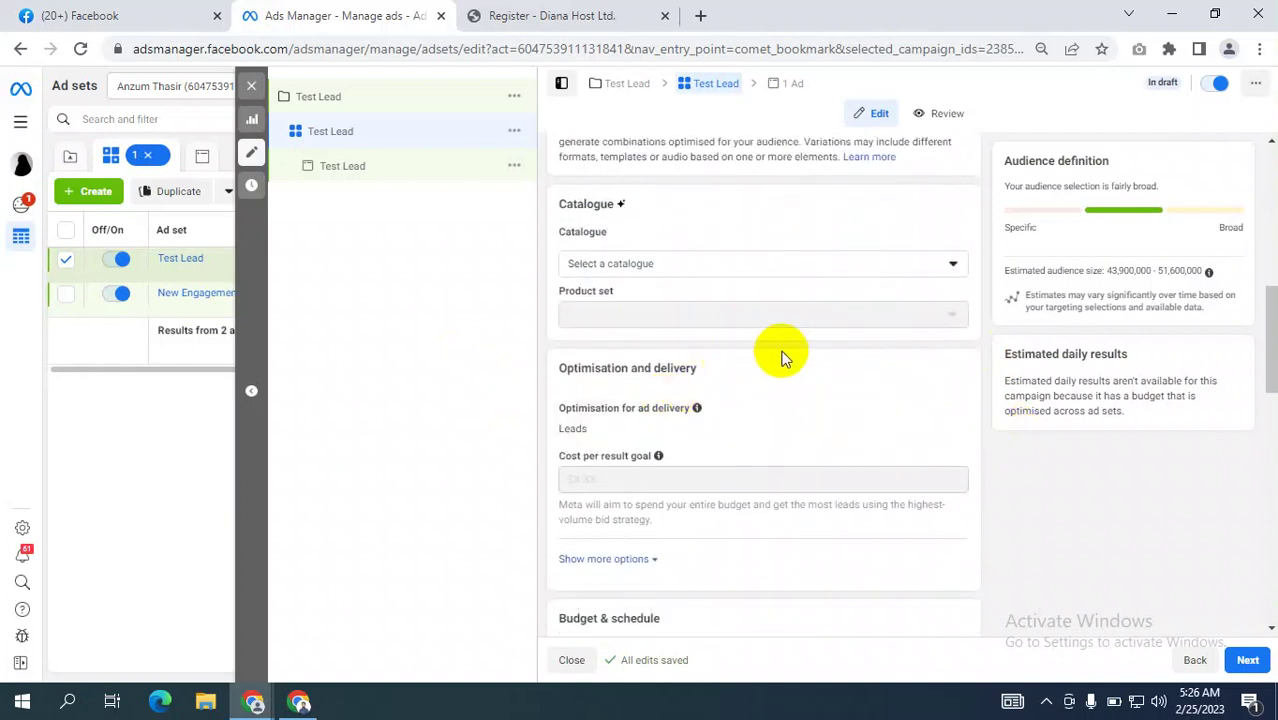
scroll(784, 358, down, 1)
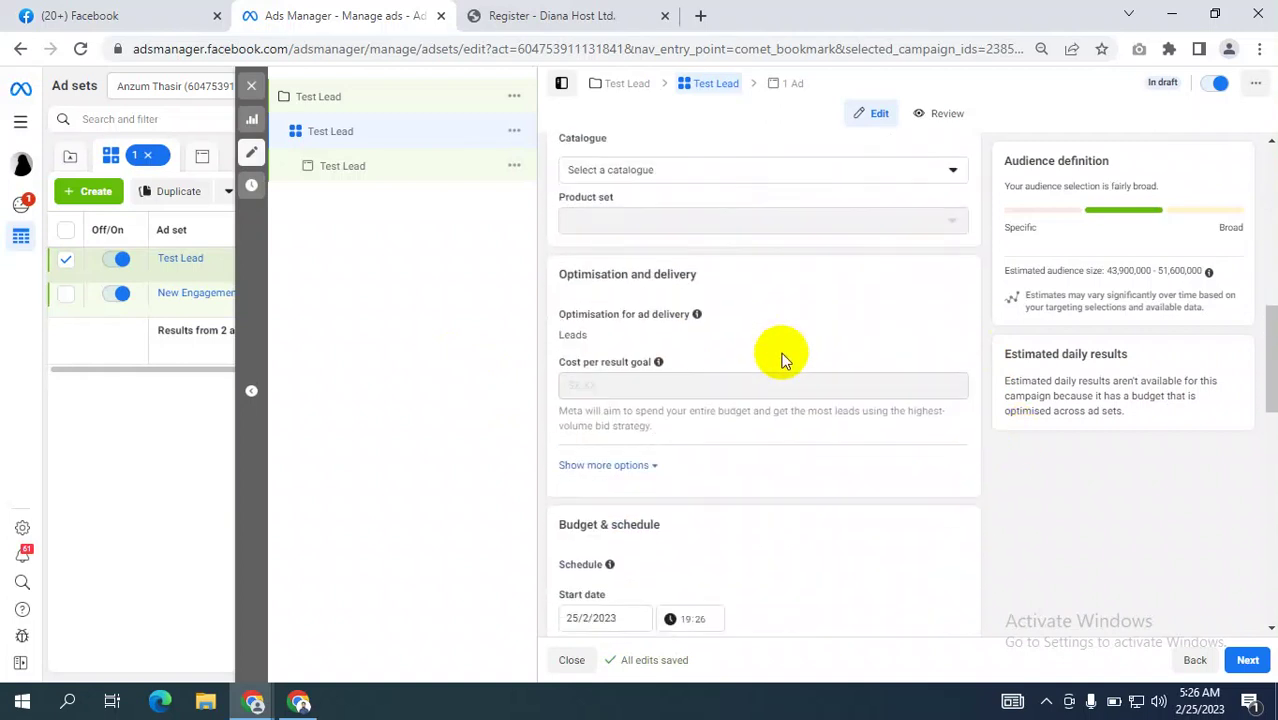
click(948, 317)
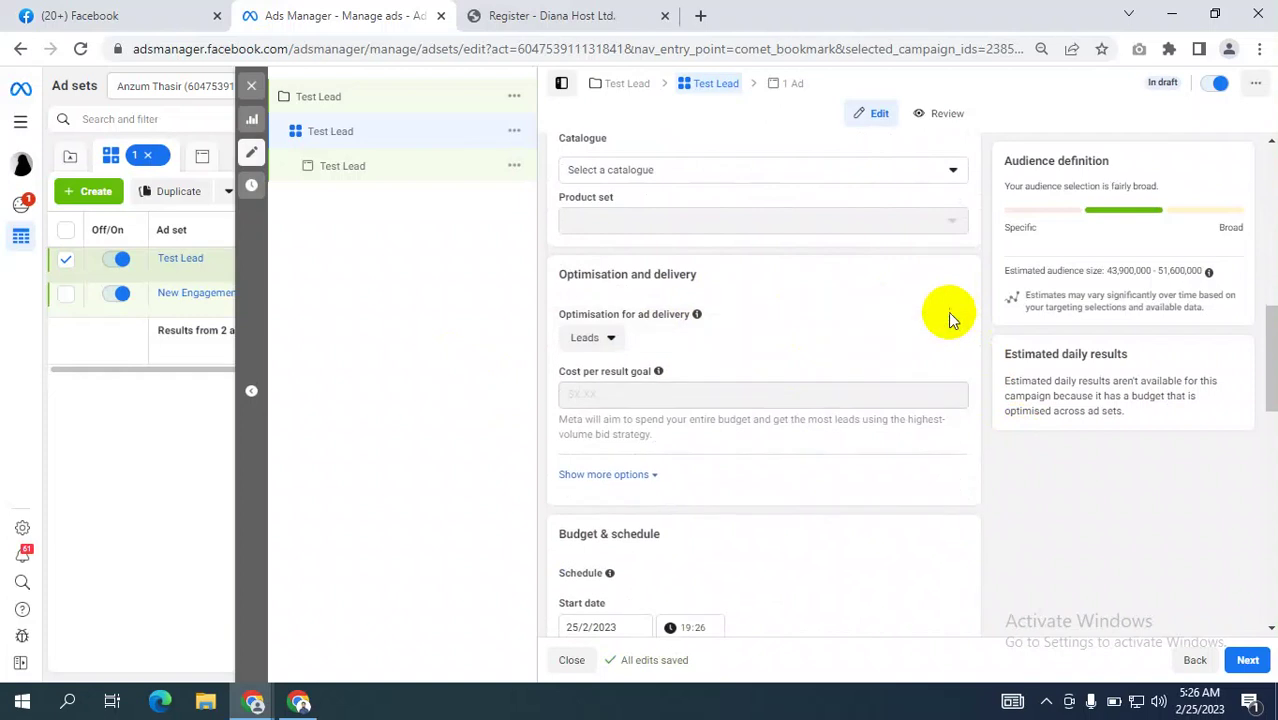
click(605, 340)
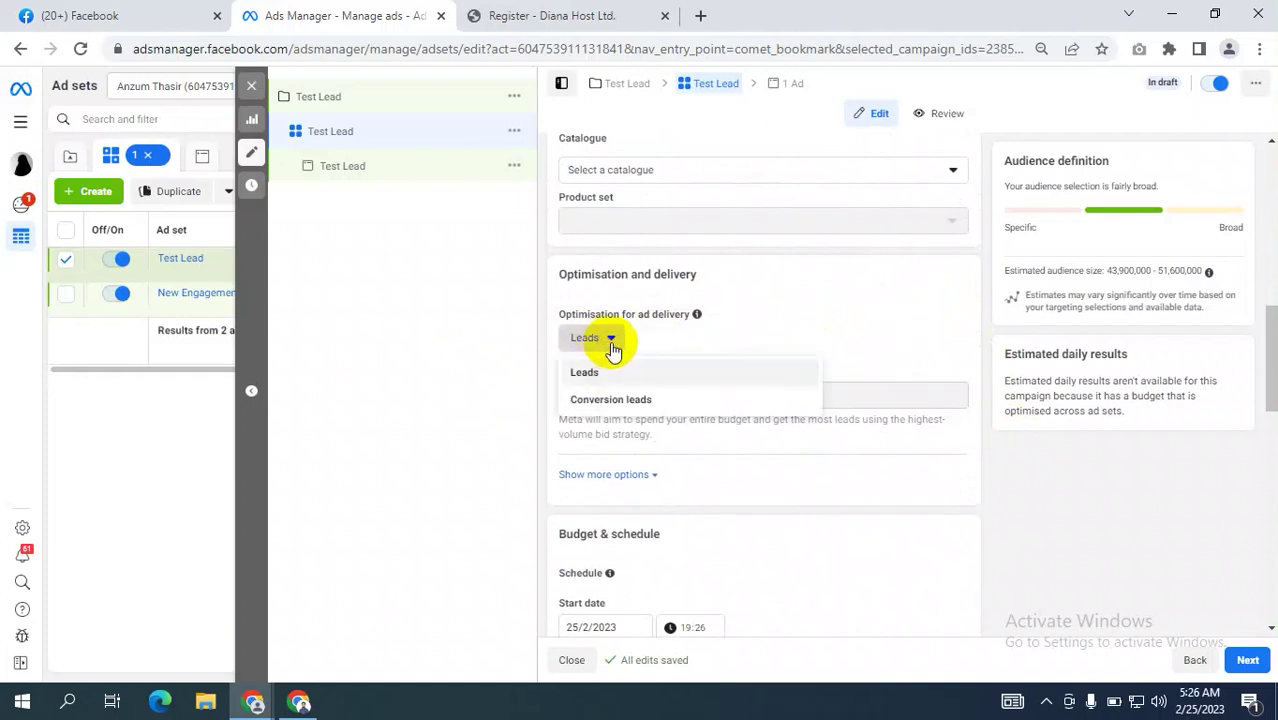
click(300, 703)
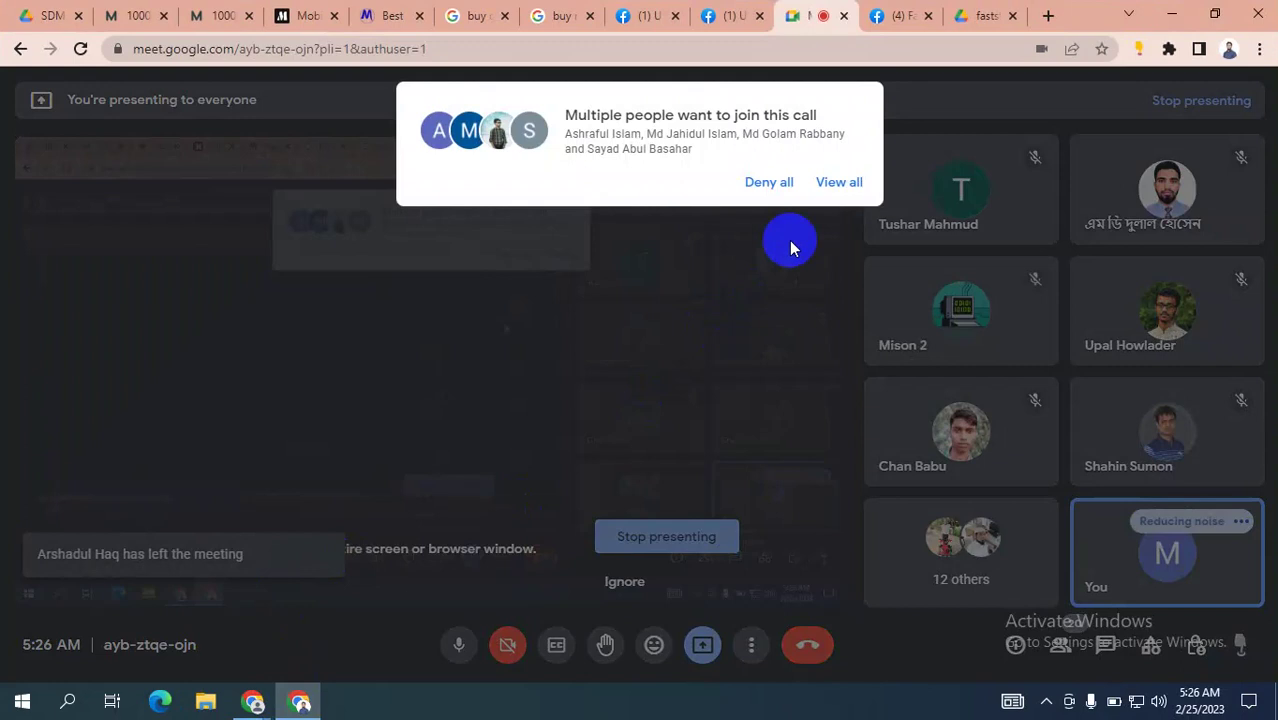
Admit everyone waiting to join the Google Meet call.
click(837, 184)
click(830, 438)
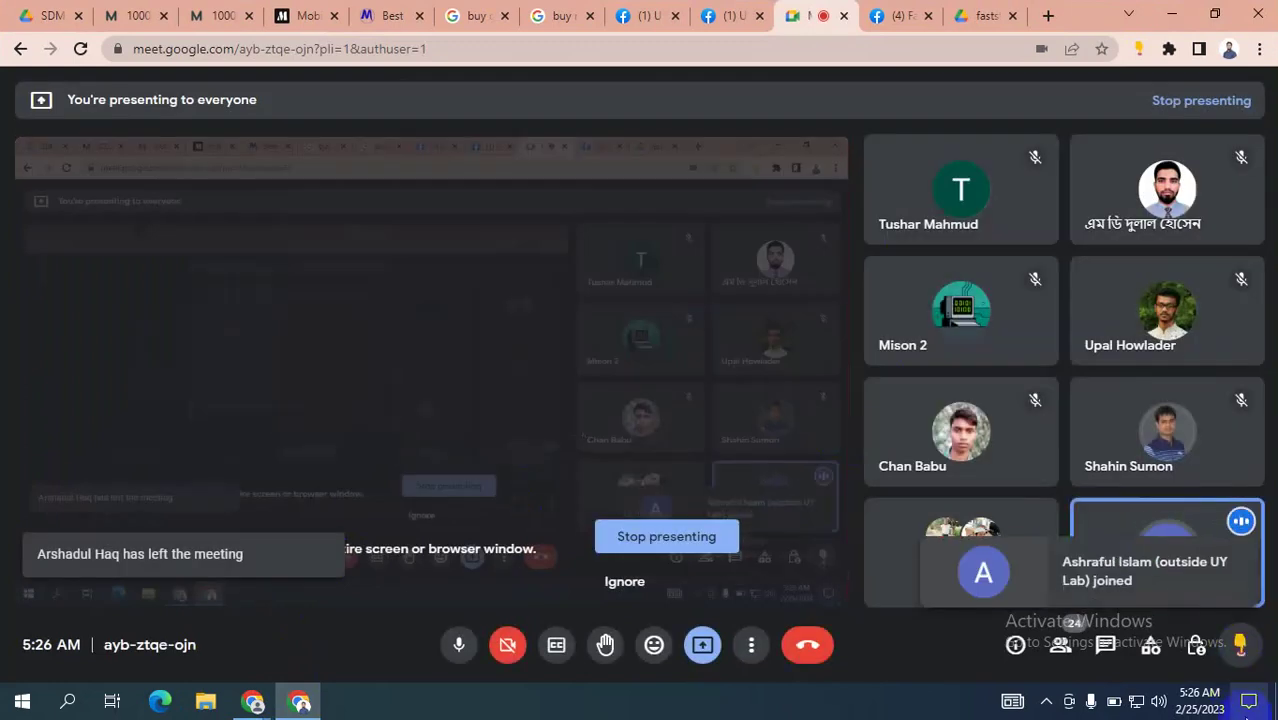
click(640, 582)
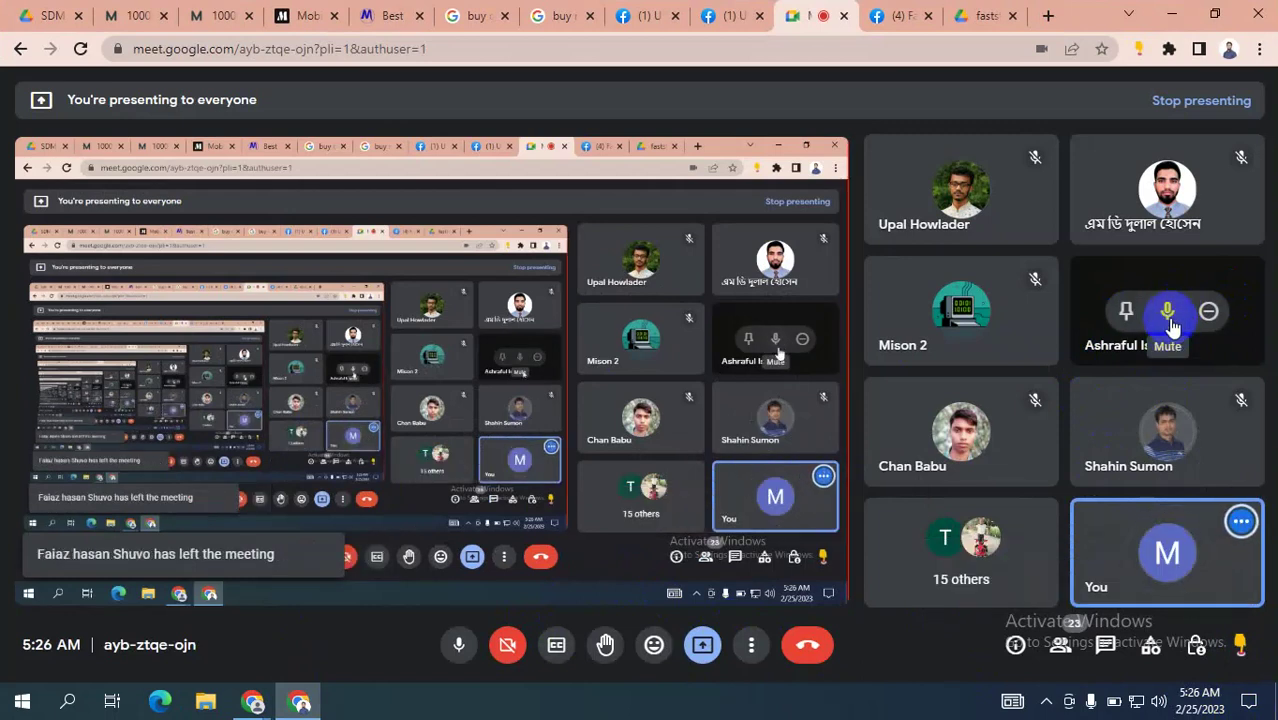
Mute one participant for everyone and return to the Ads Manager window.
click(1167, 313)
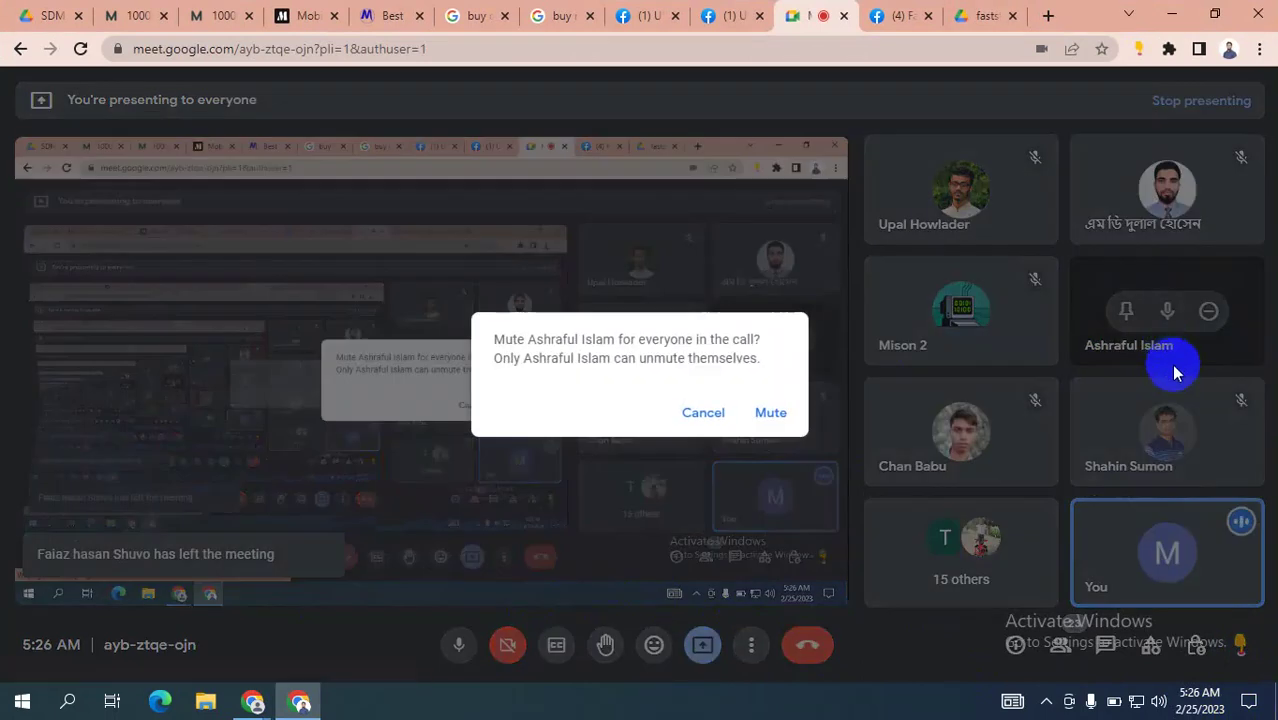
click(768, 412)
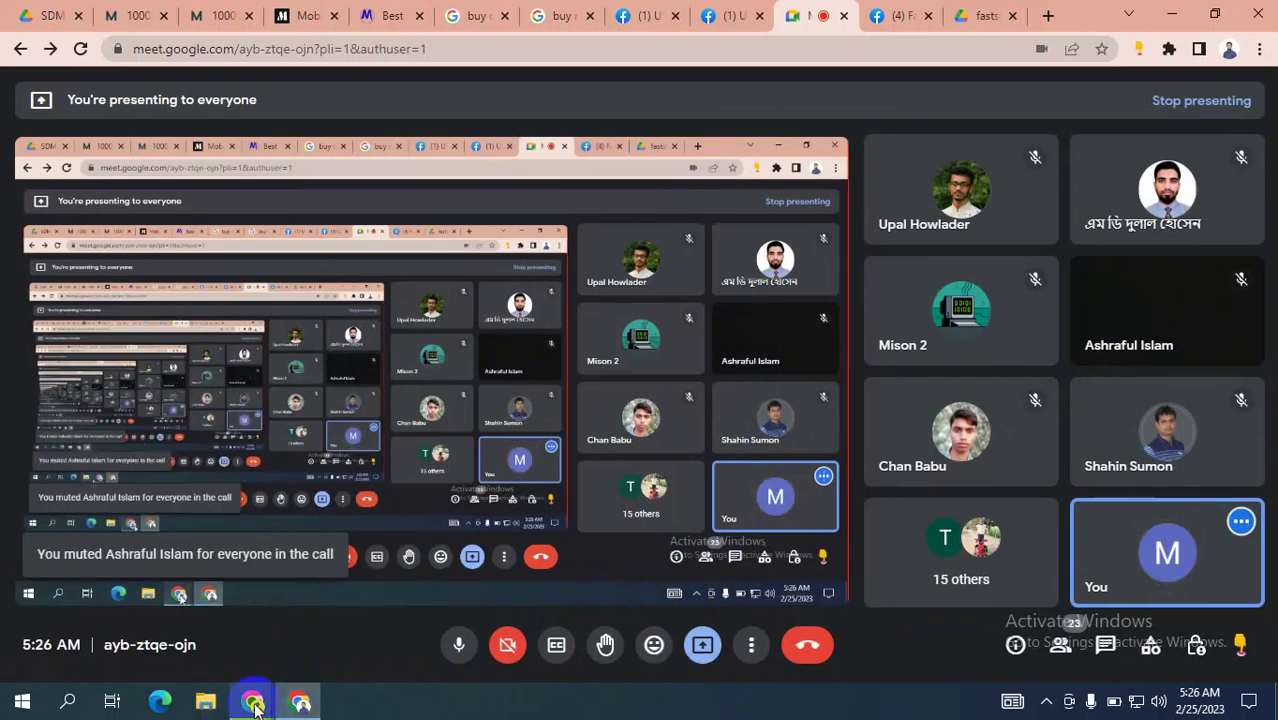
mouse_move(254, 705)
click(193, 607)
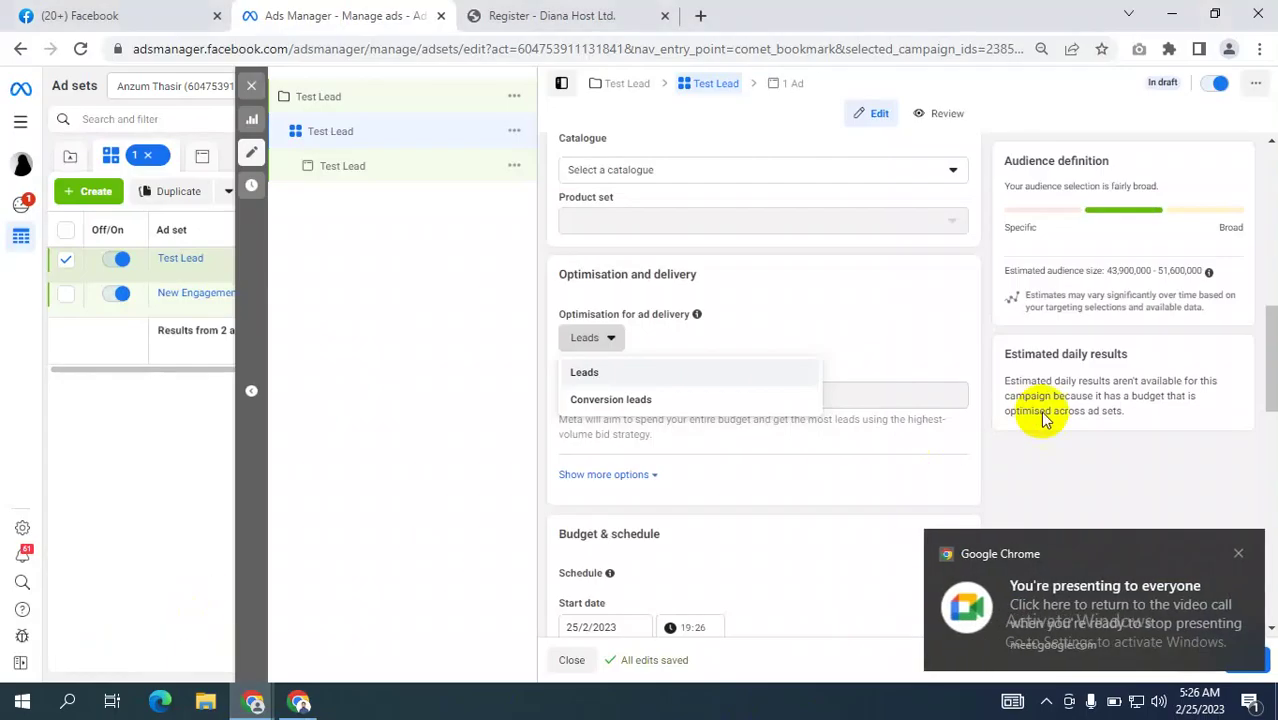
Dismiss the presenting notification and choose Conversion leads as the ad set's performance goal.
click(1238, 551)
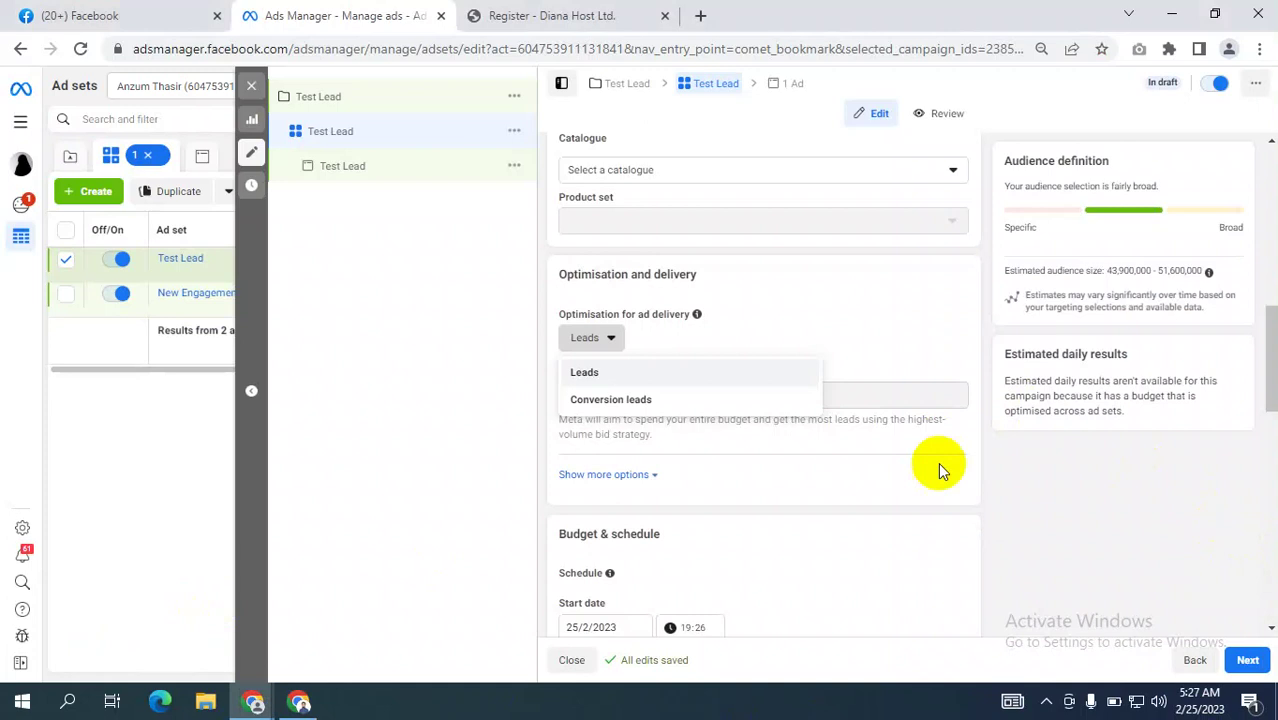
click(600, 340)
click(603, 340)
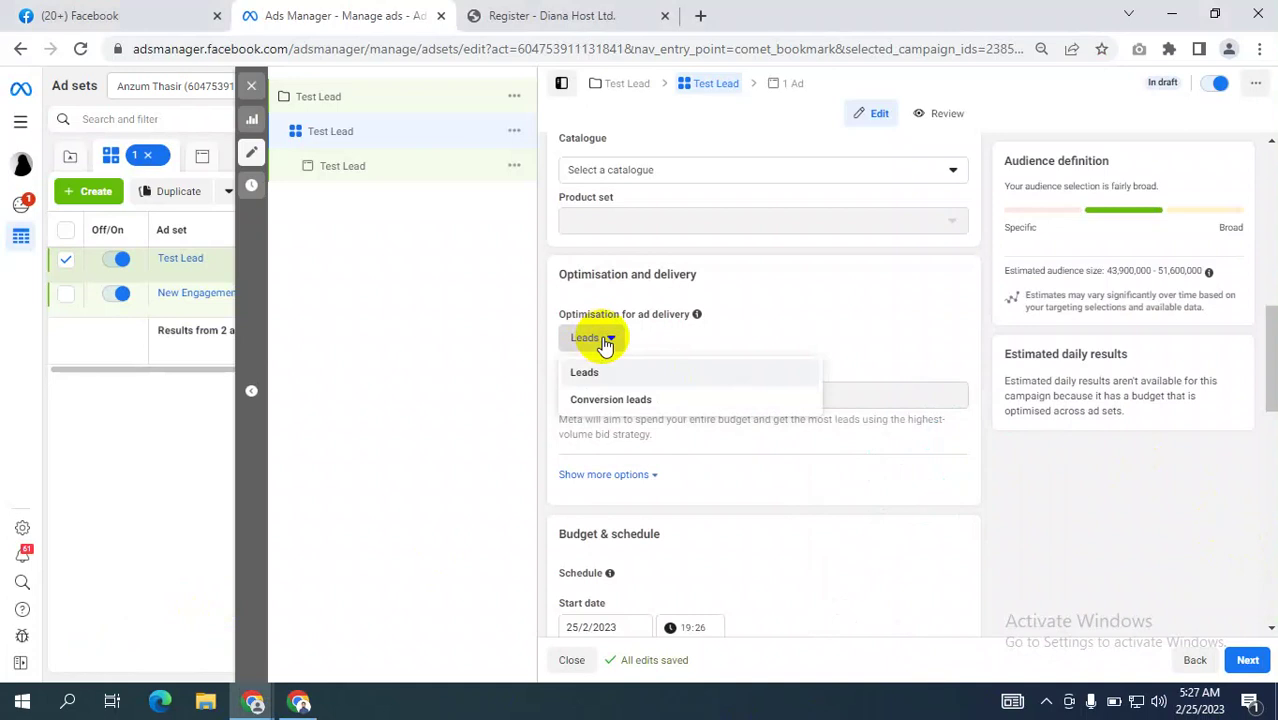
click(604, 340)
click(604, 340)
click(614, 410)
scroll(813, 380, down, 3)
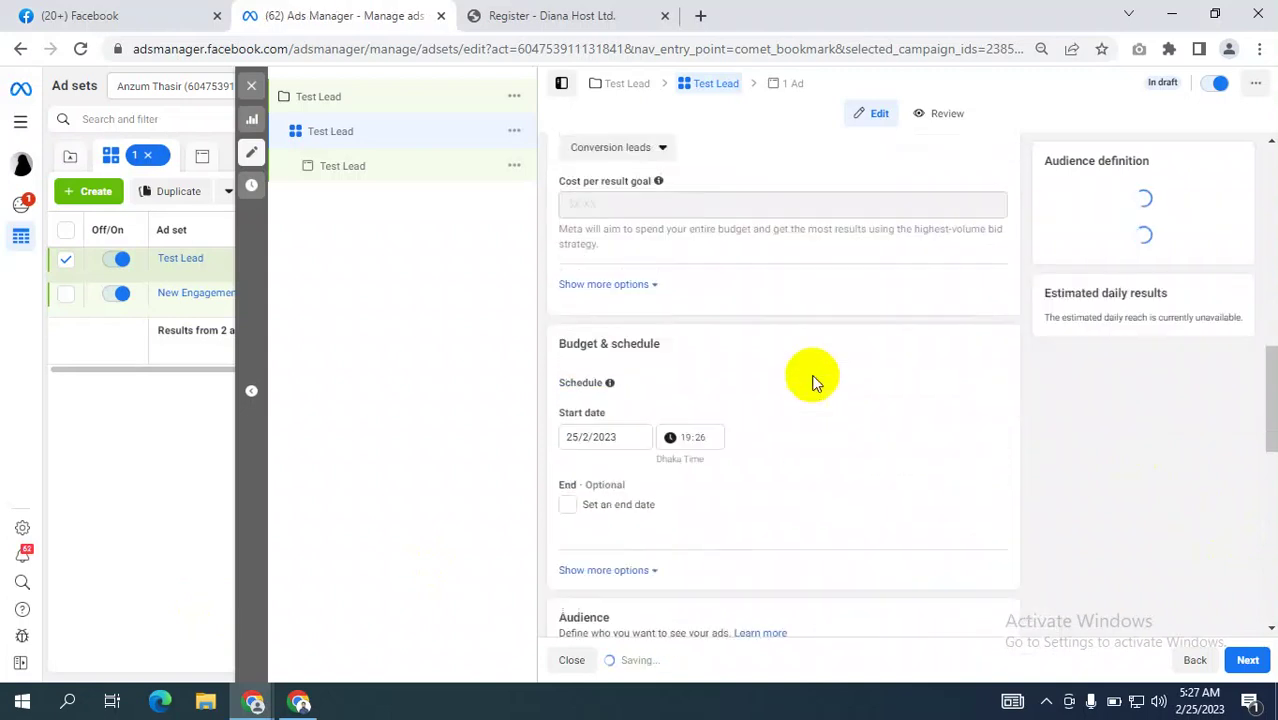
scroll(812, 378, up, 1)
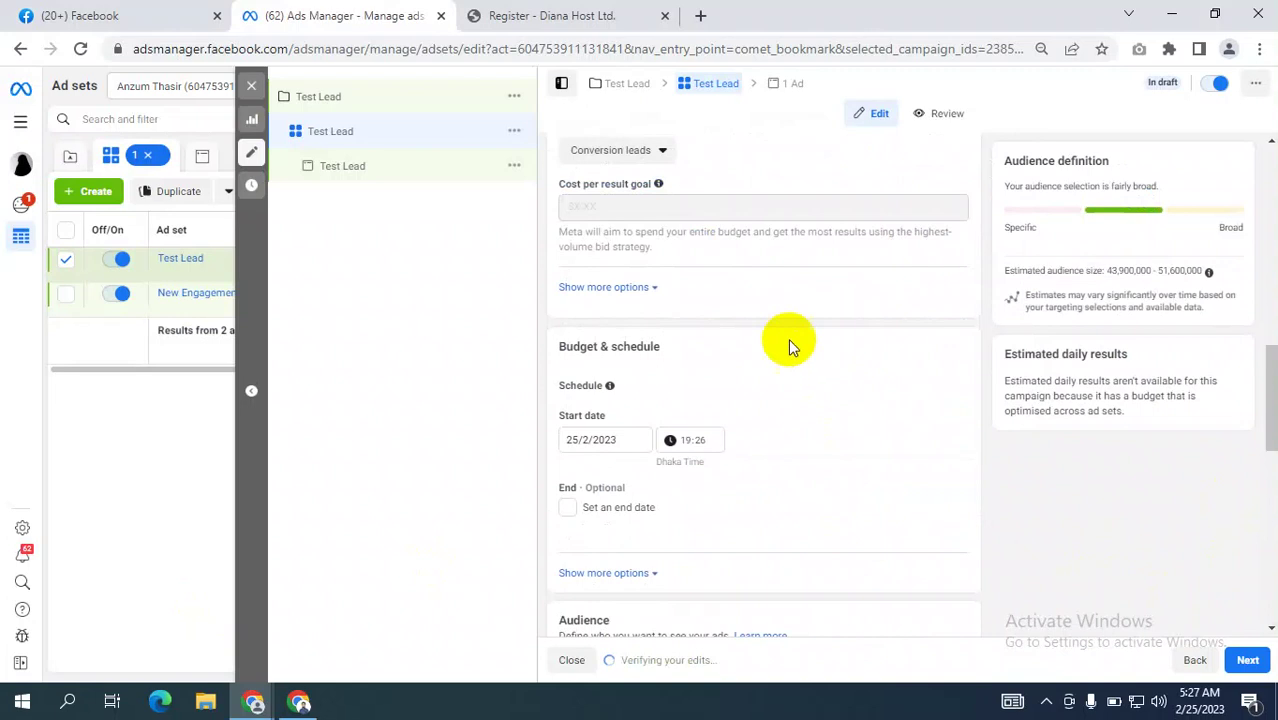
Try Leads as the performance goal, then settle back on Conversion leads.
click(640, 150)
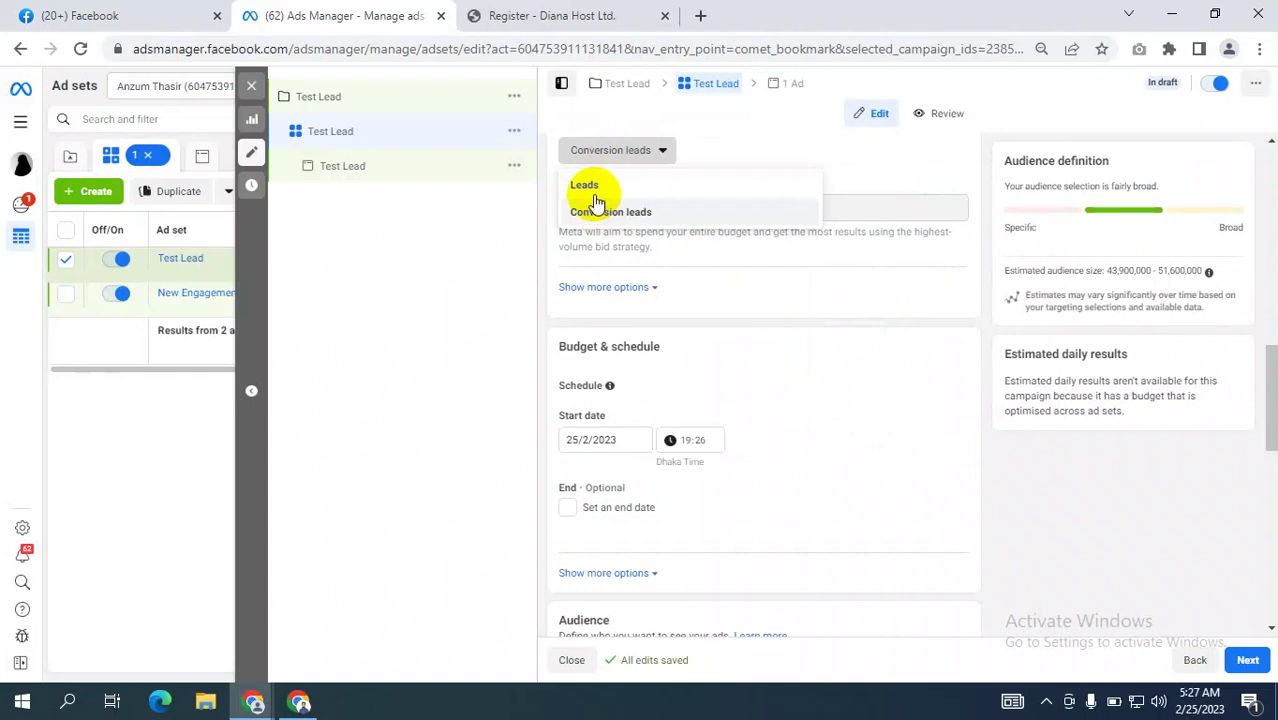
click(428, 322)
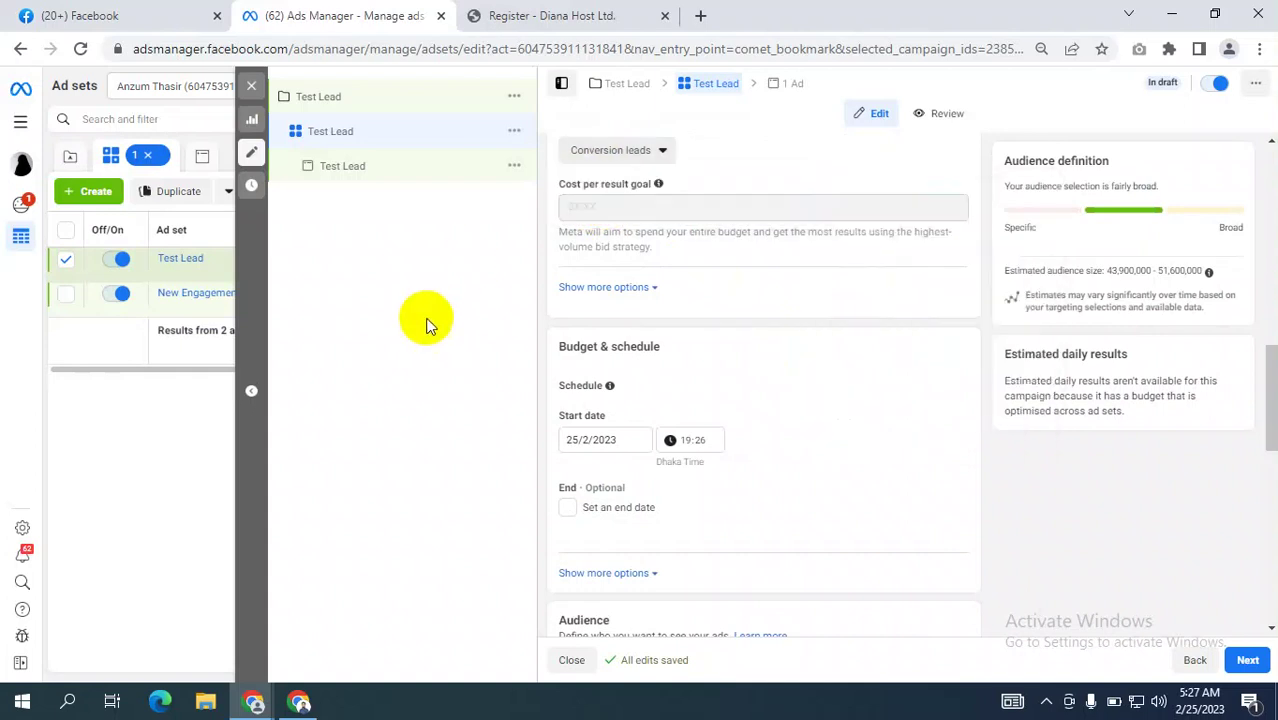
click(608, 152)
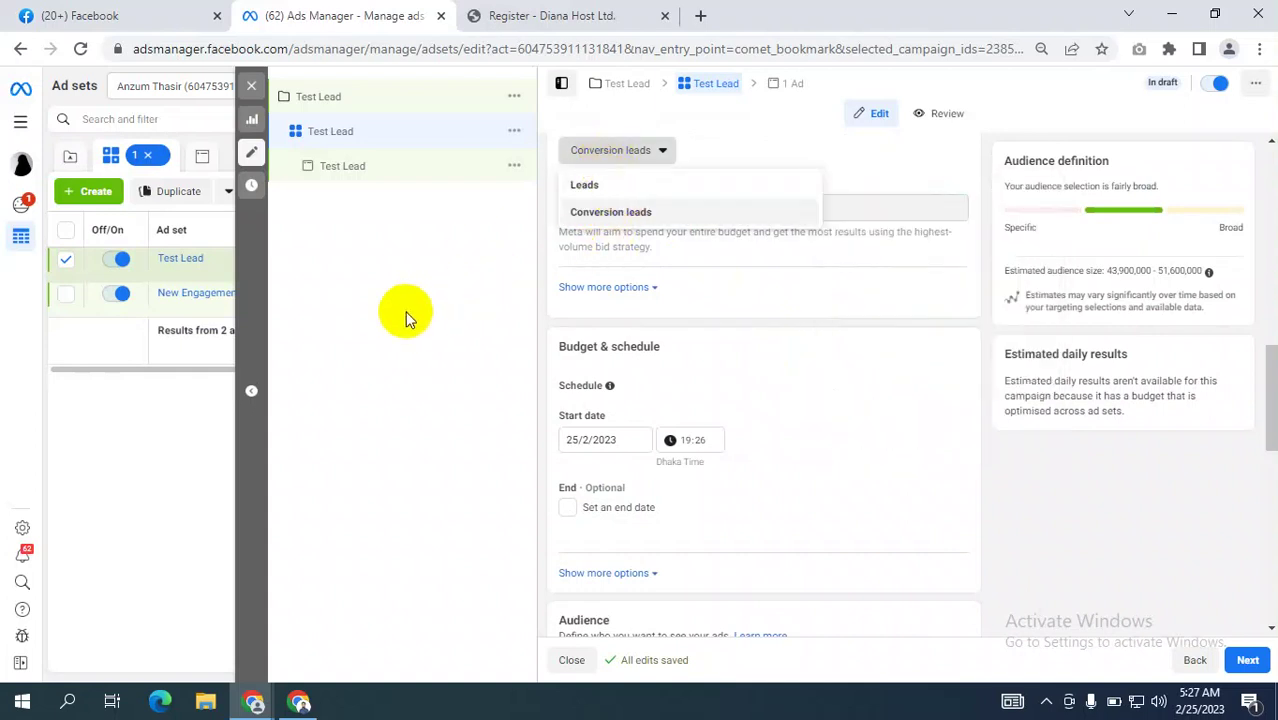
click(488, 311)
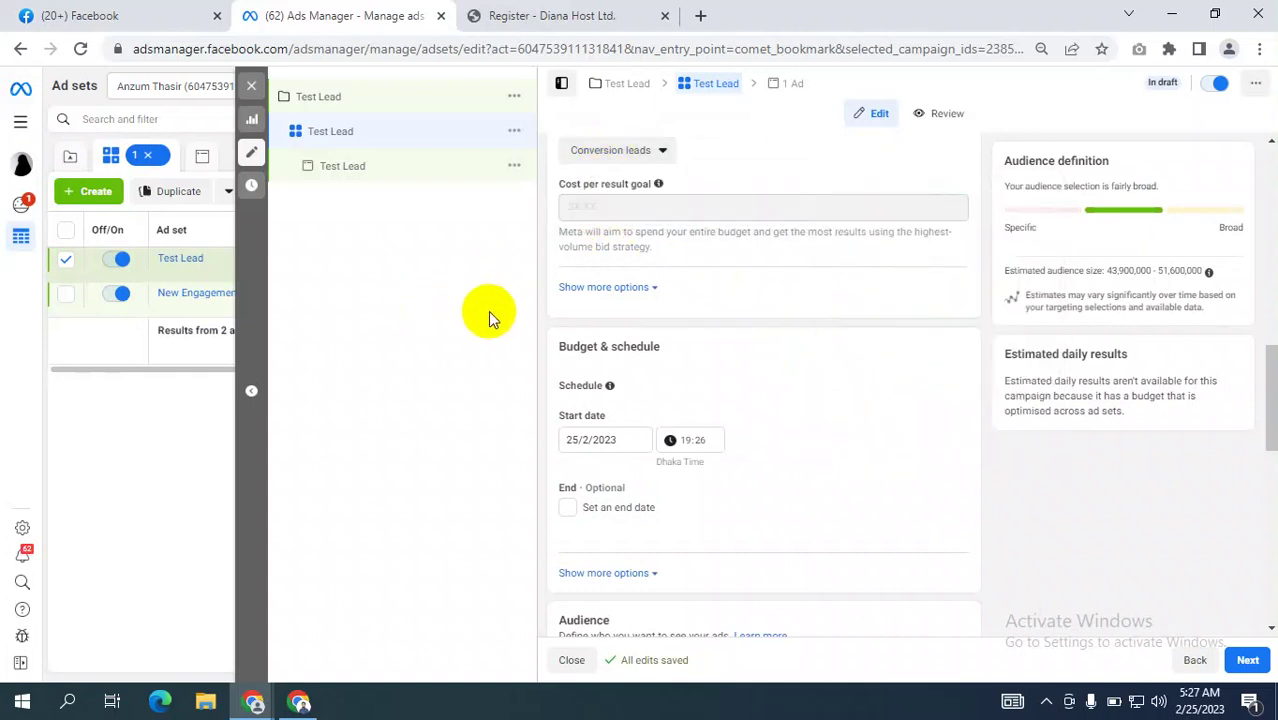
click(620, 155)
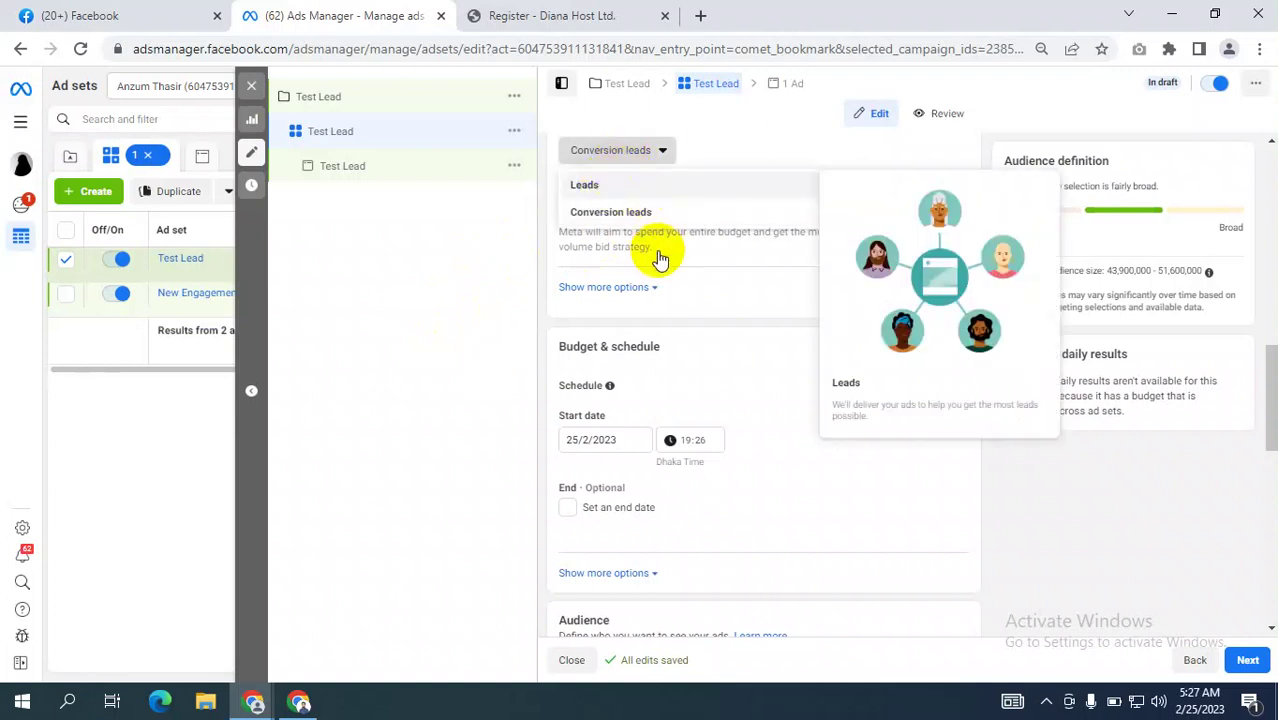
key(Return)
click(590, 155)
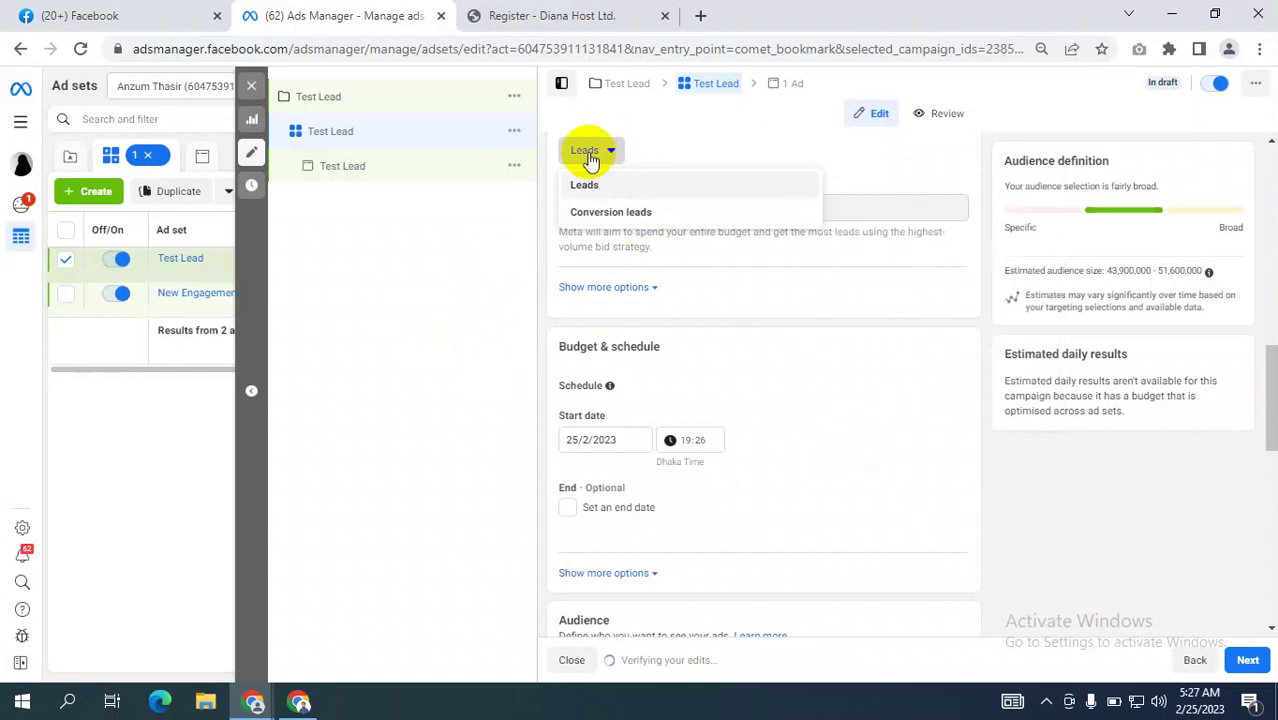
click(612, 212)
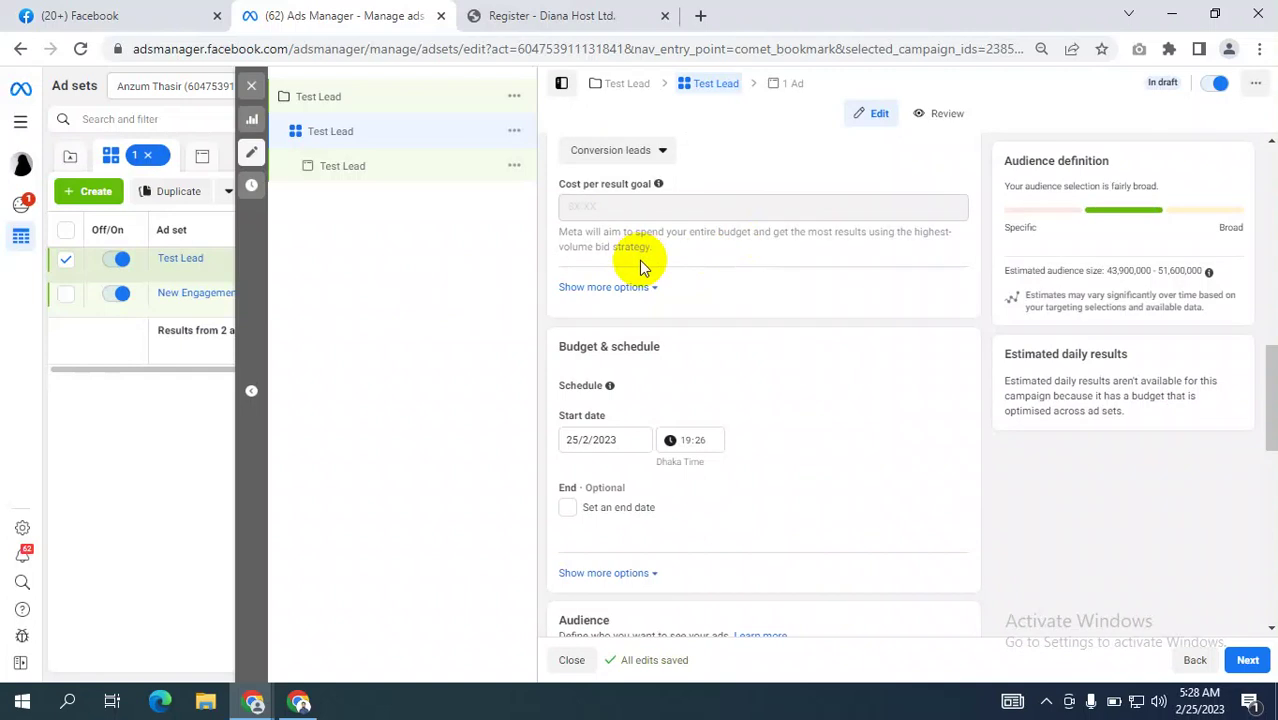
scroll(804, 345, down, 2)
scroll(847, 379, down, 3)
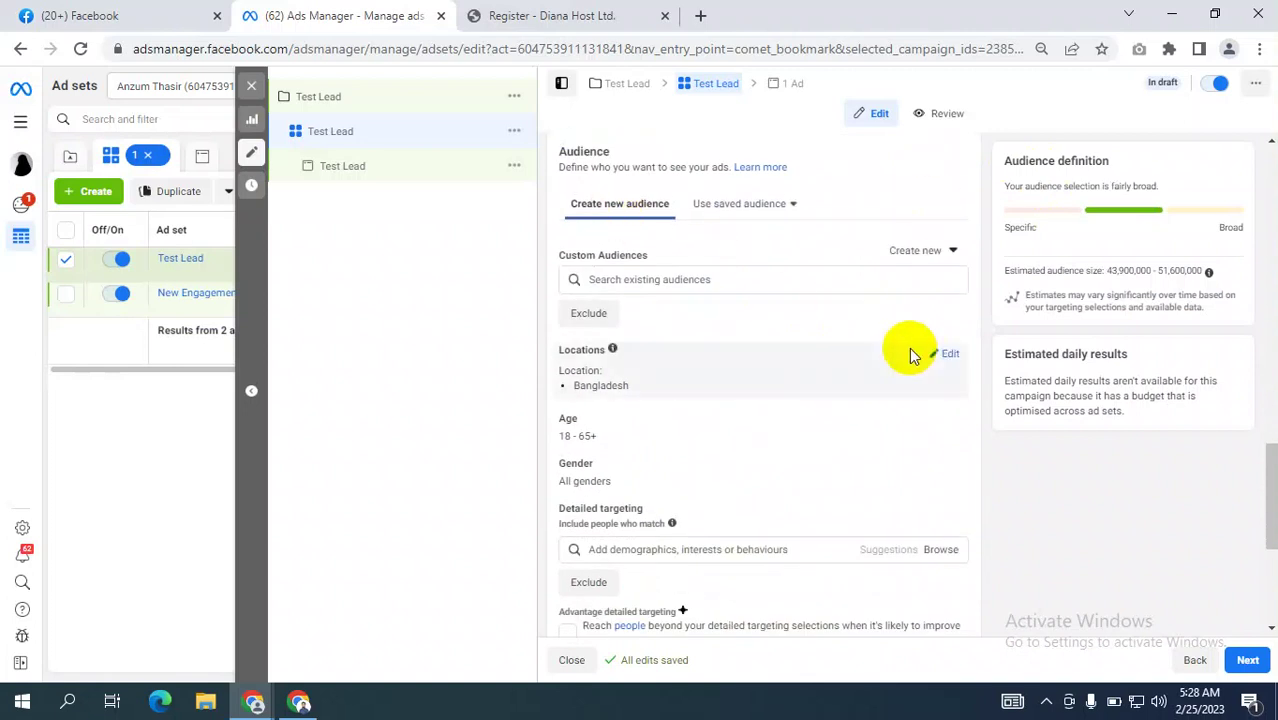
scroll(909, 352, down, 1)
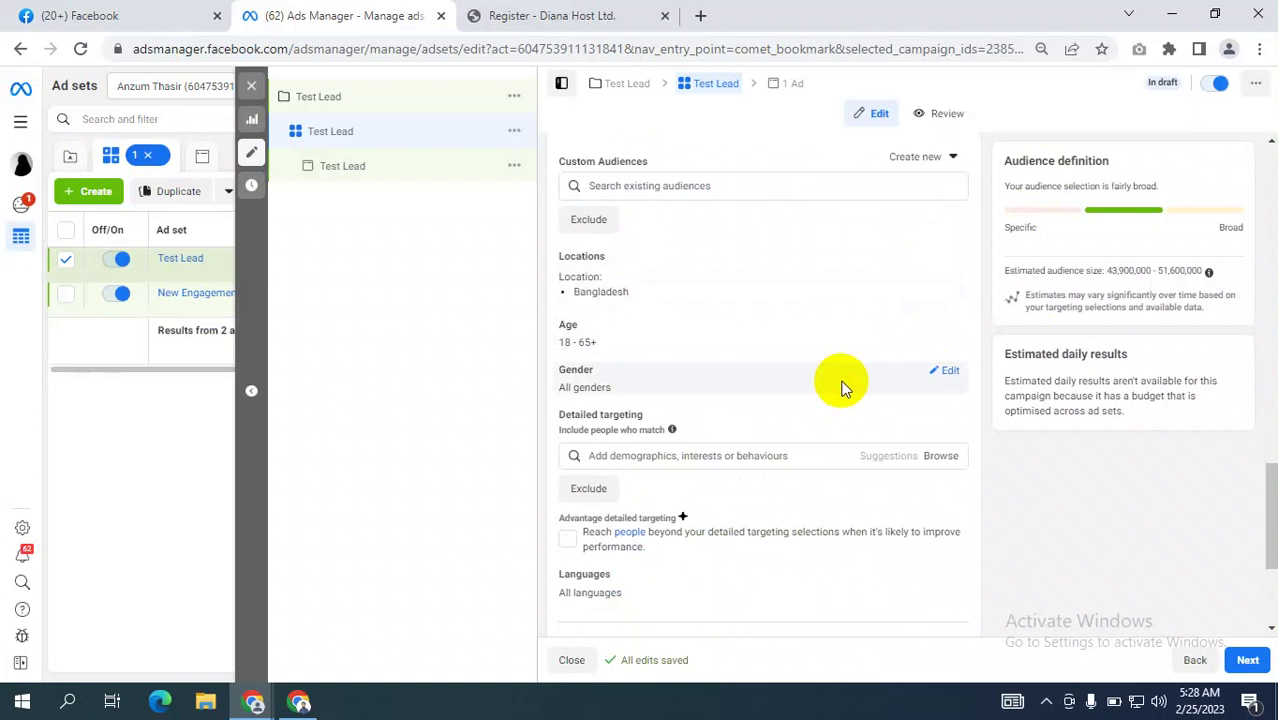
scroll(841, 388, down, 2)
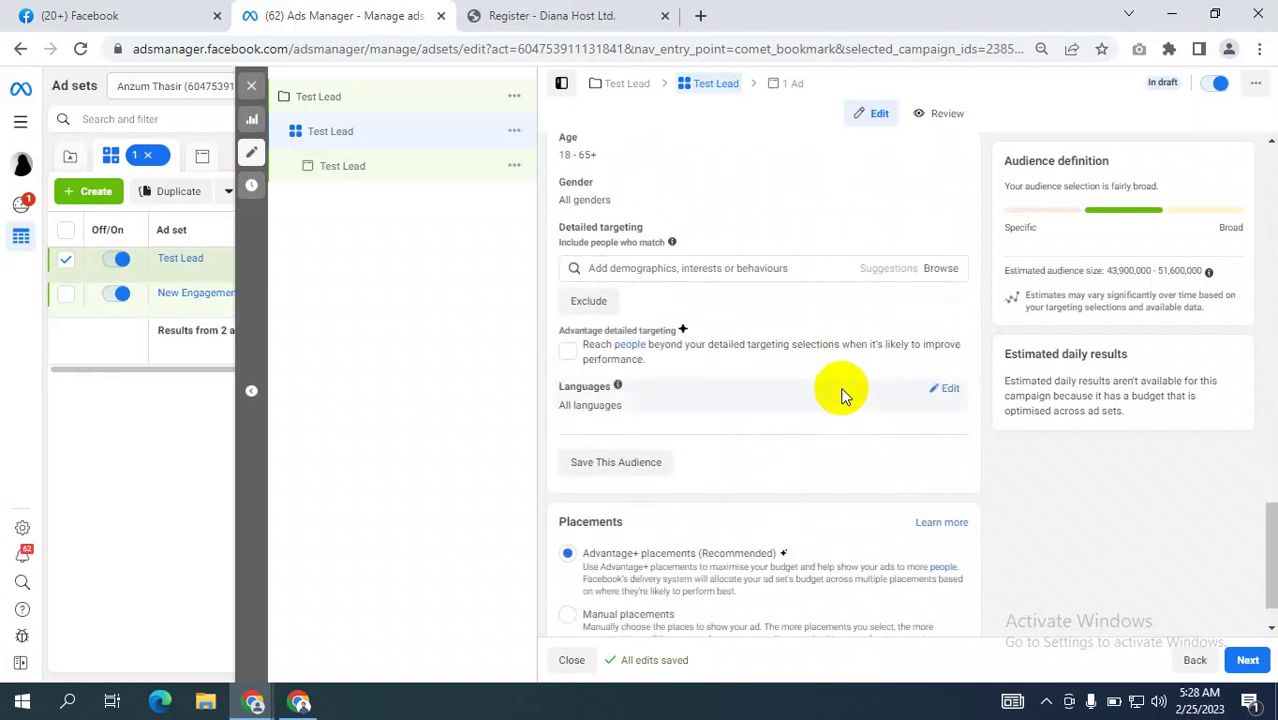
scroll(838, 394, down, 1)
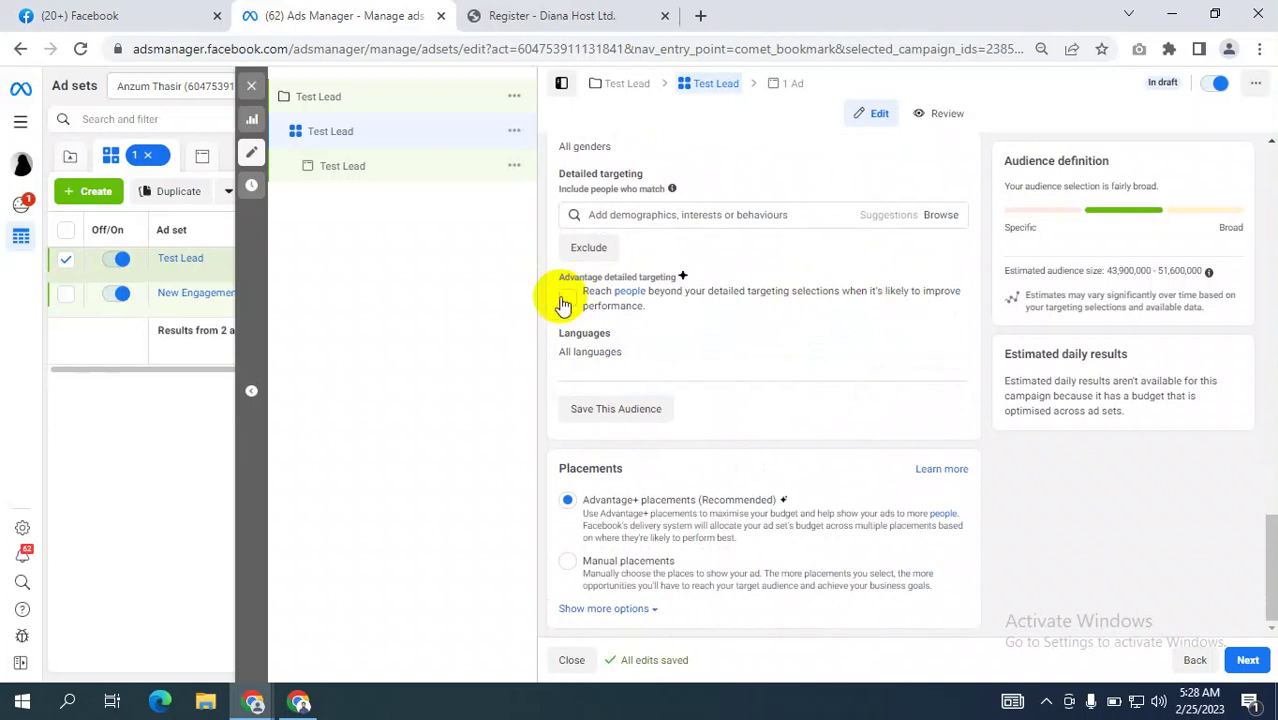
click(600, 214)
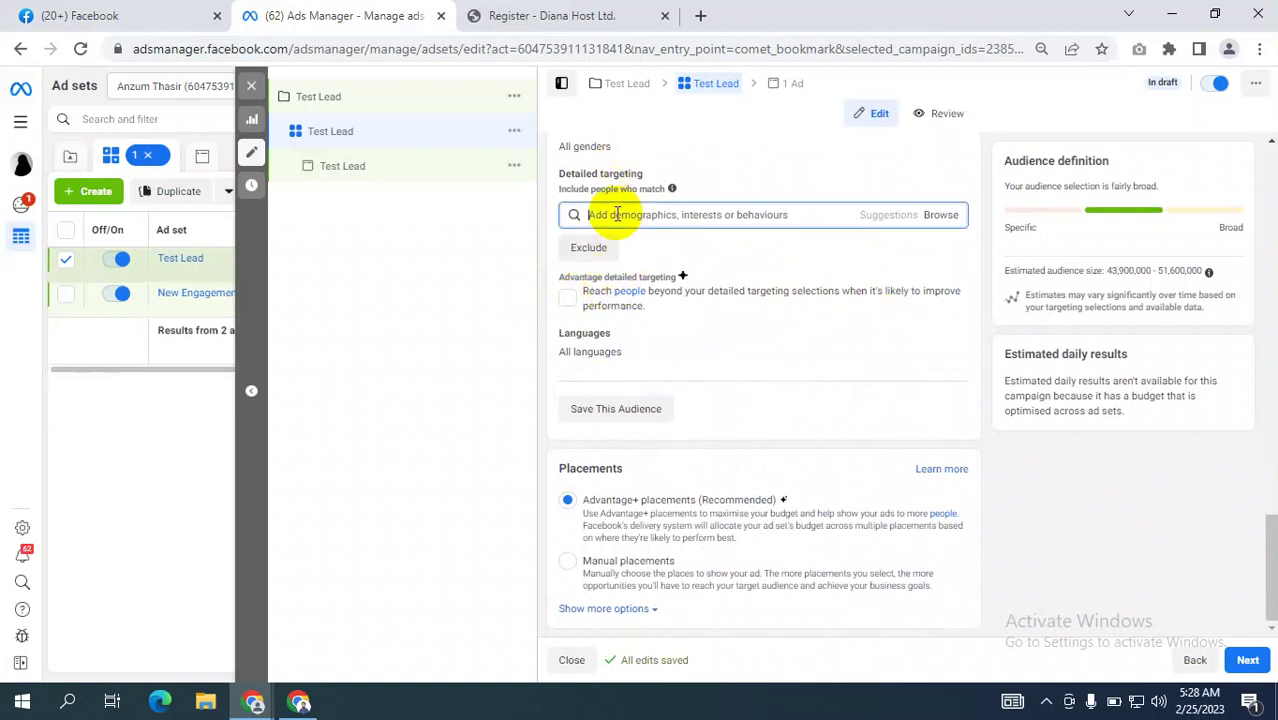
click(558, 287)
drag(558, 287, 678, 283)
click(765, 318)
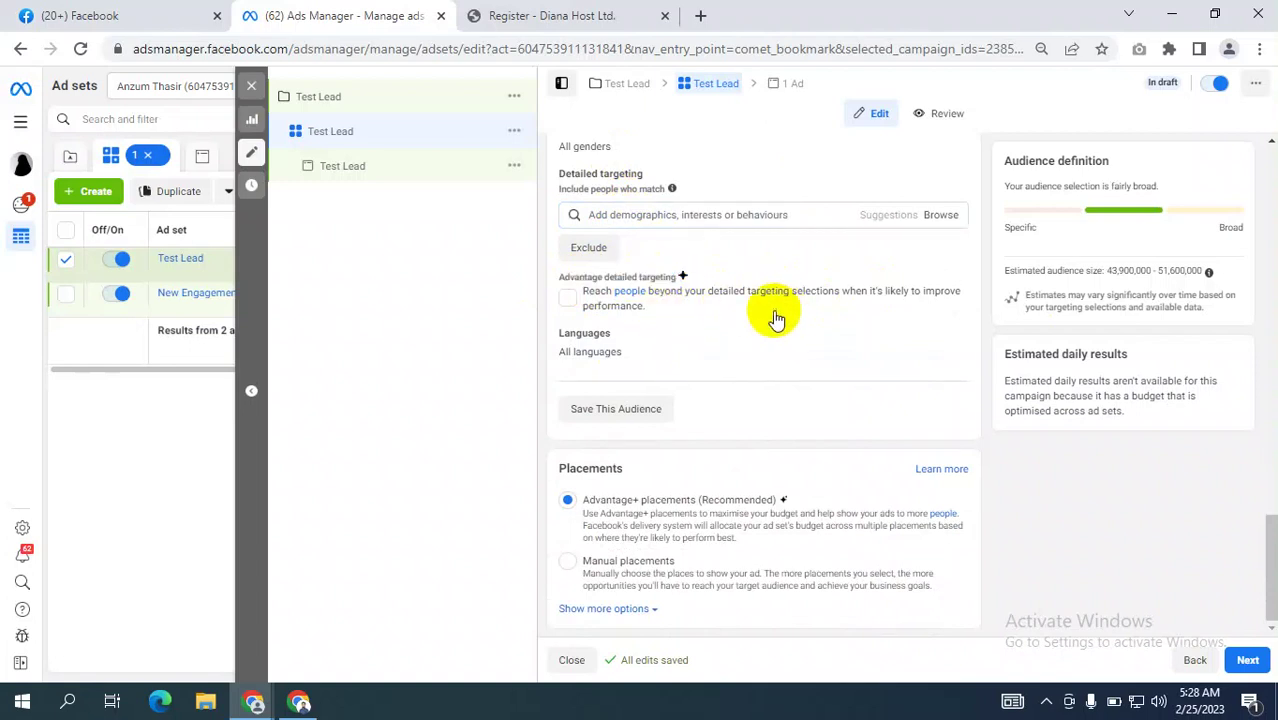
click(567, 298)
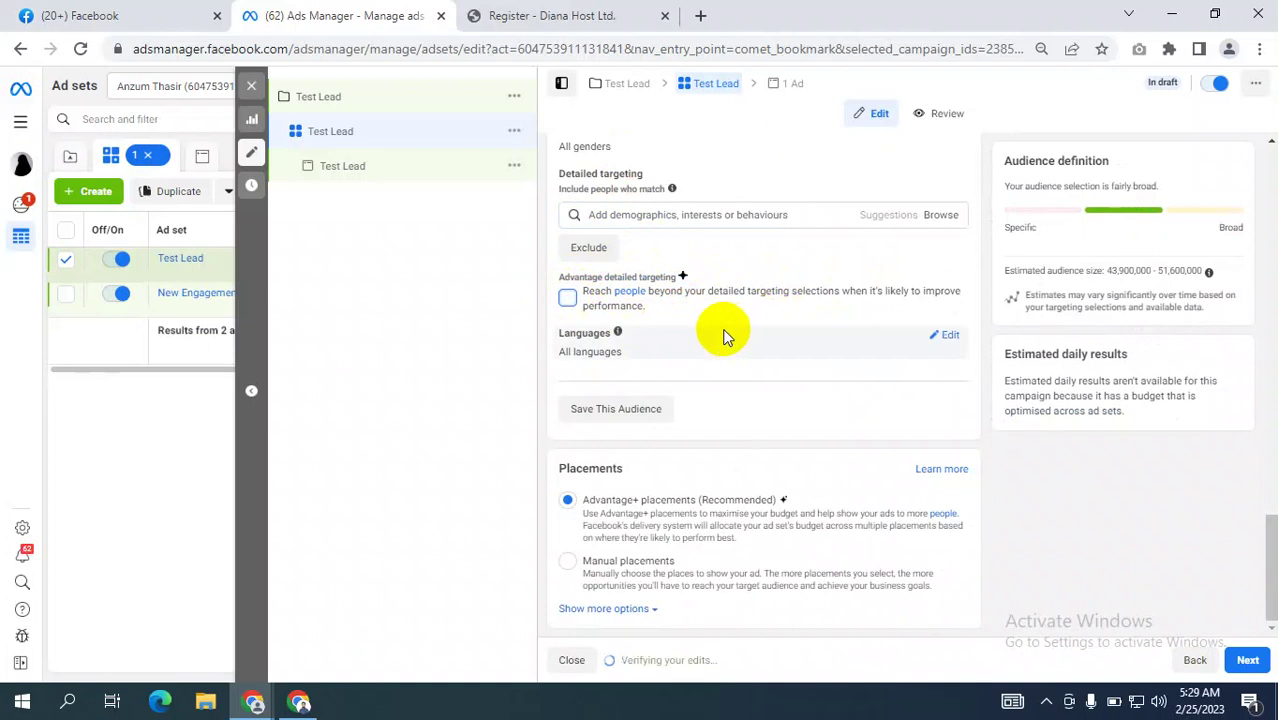
click(567, 299)
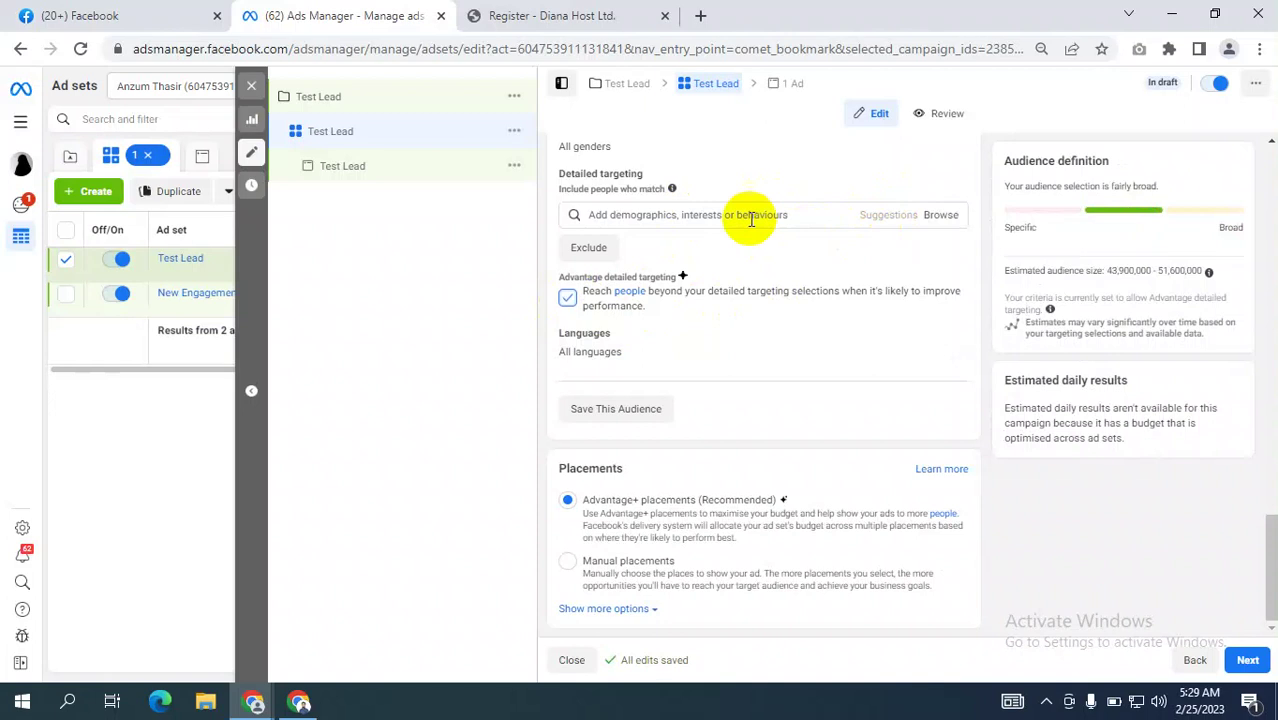
click(567, 299)
click(567, 299)
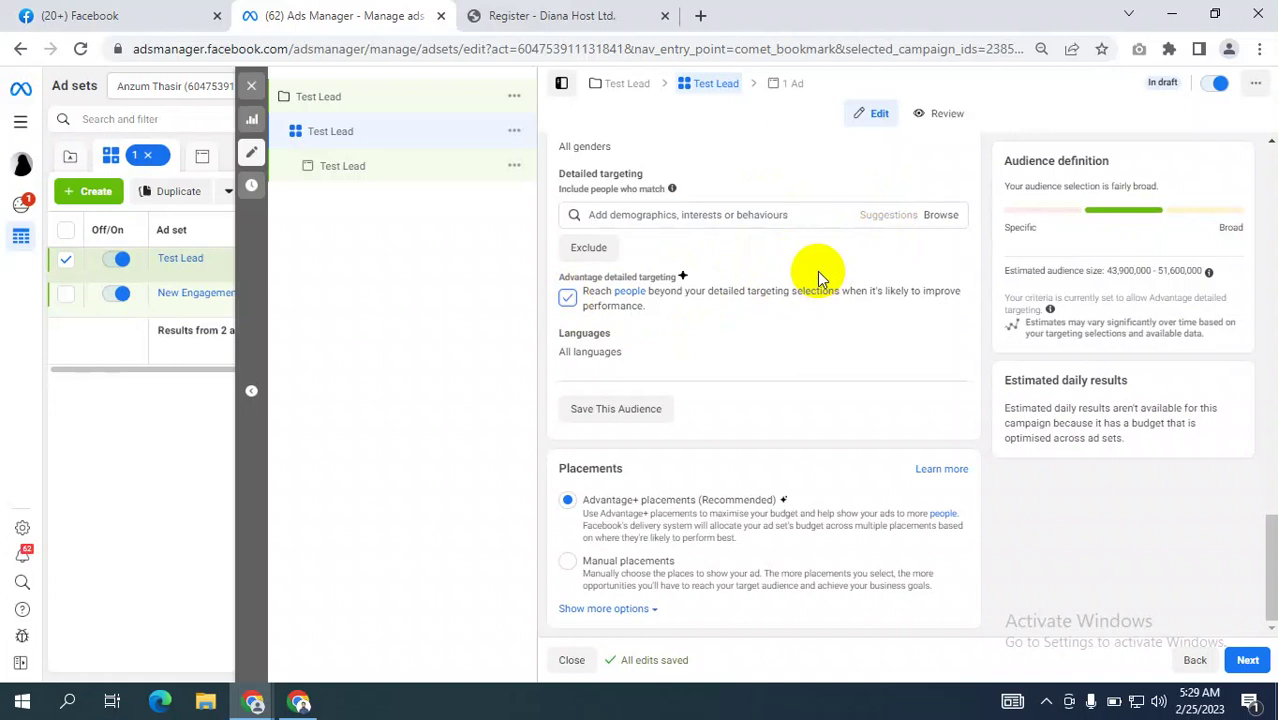
click(568, 300)
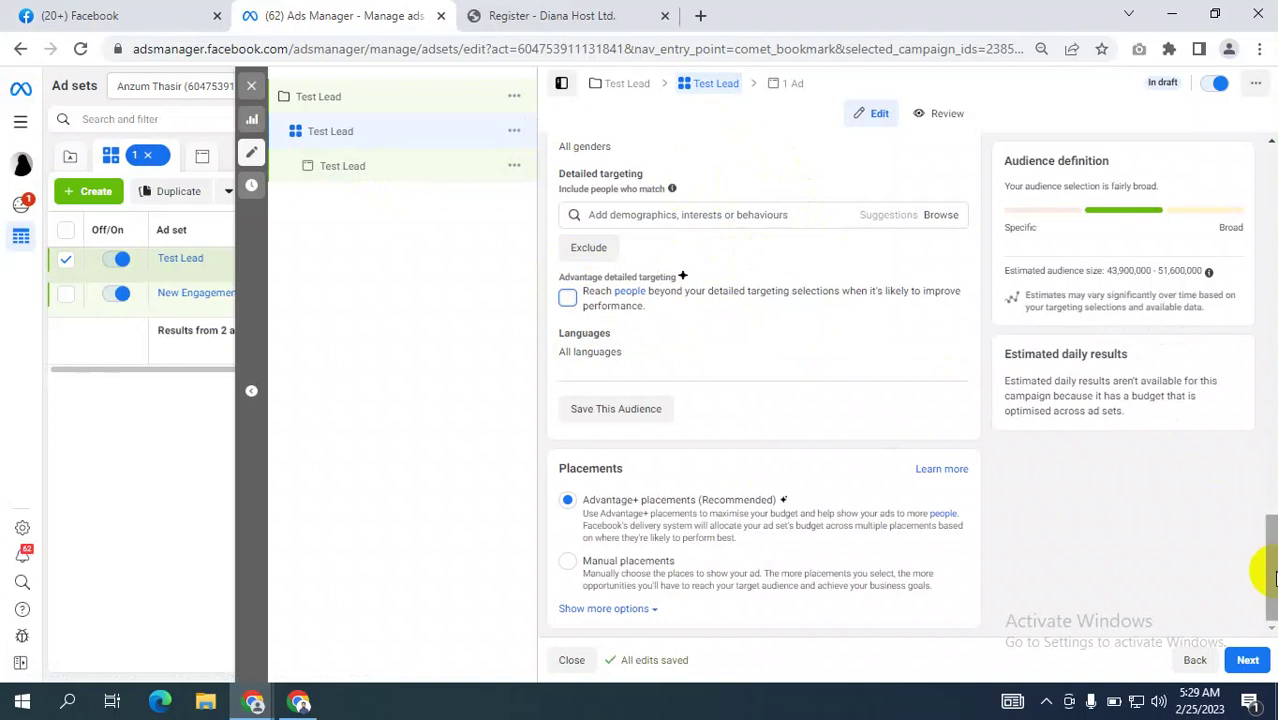
click(1260, 664)
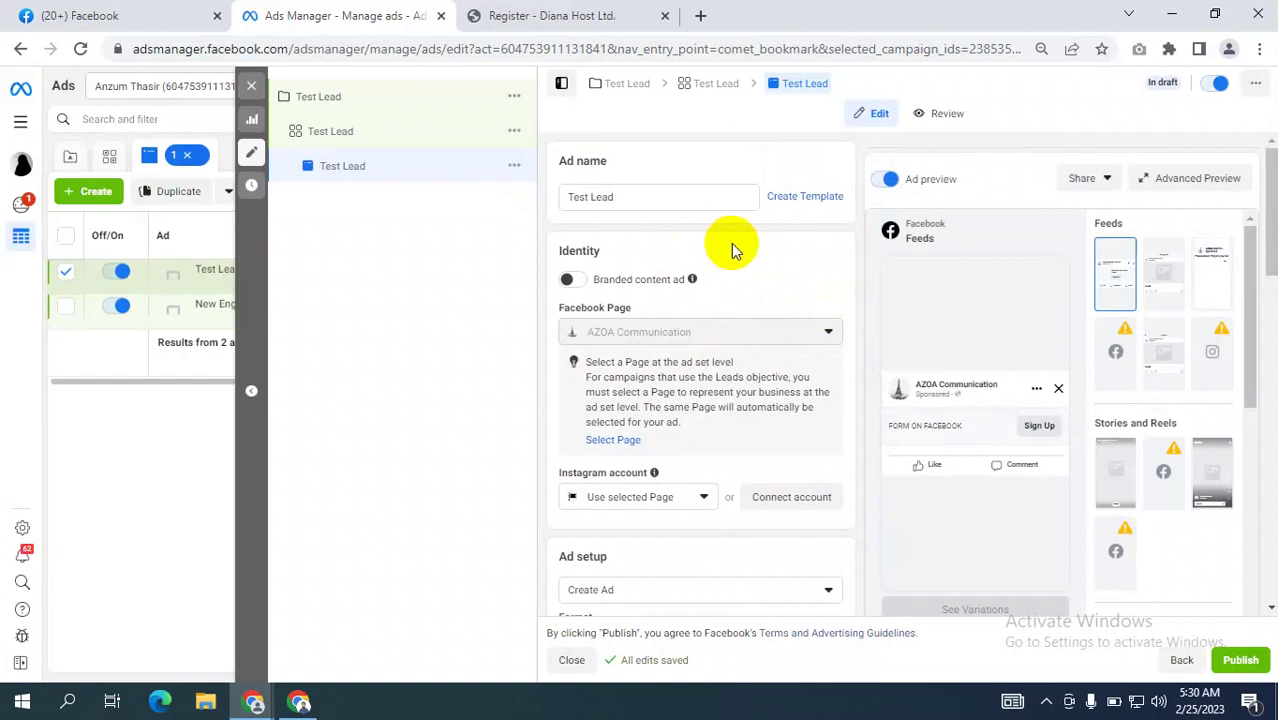
Confirm the ad setup stays Create Ad with Single image or video format, then open Add media.
scroll(733, 248, down, 8)
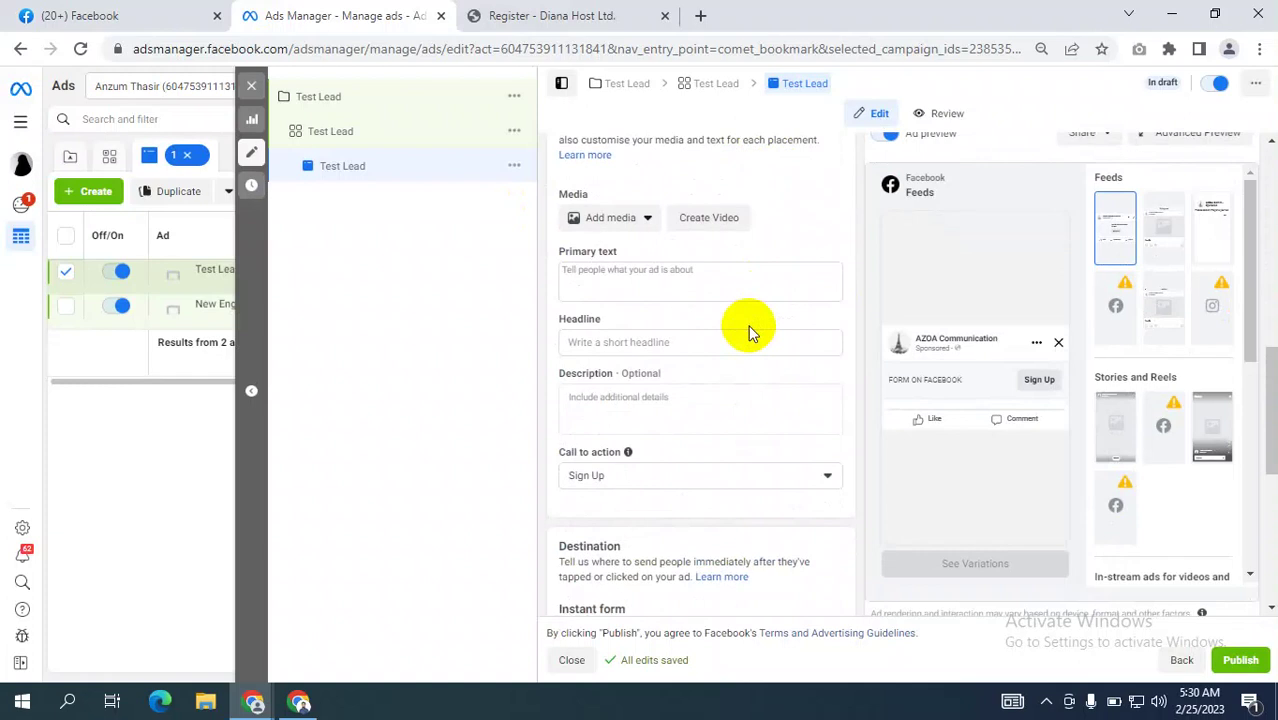
scroll(752, 332, up, 8)
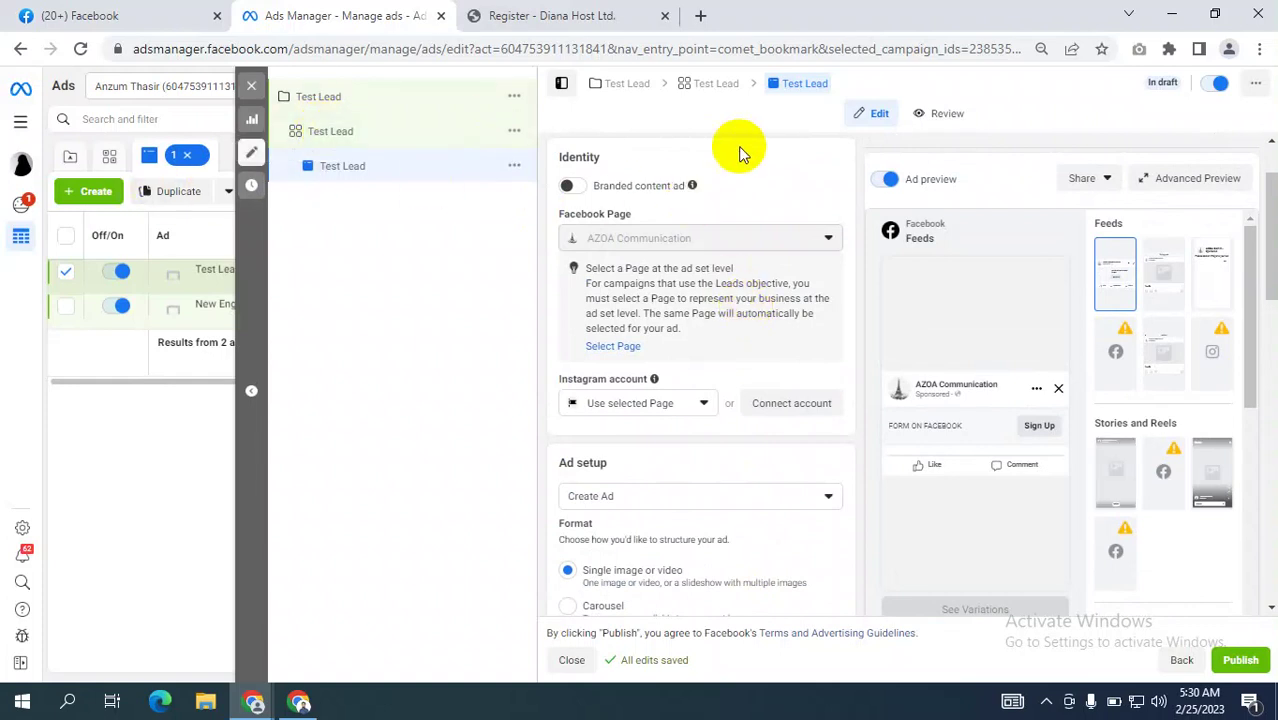
scroll(776, 282, down, 4)
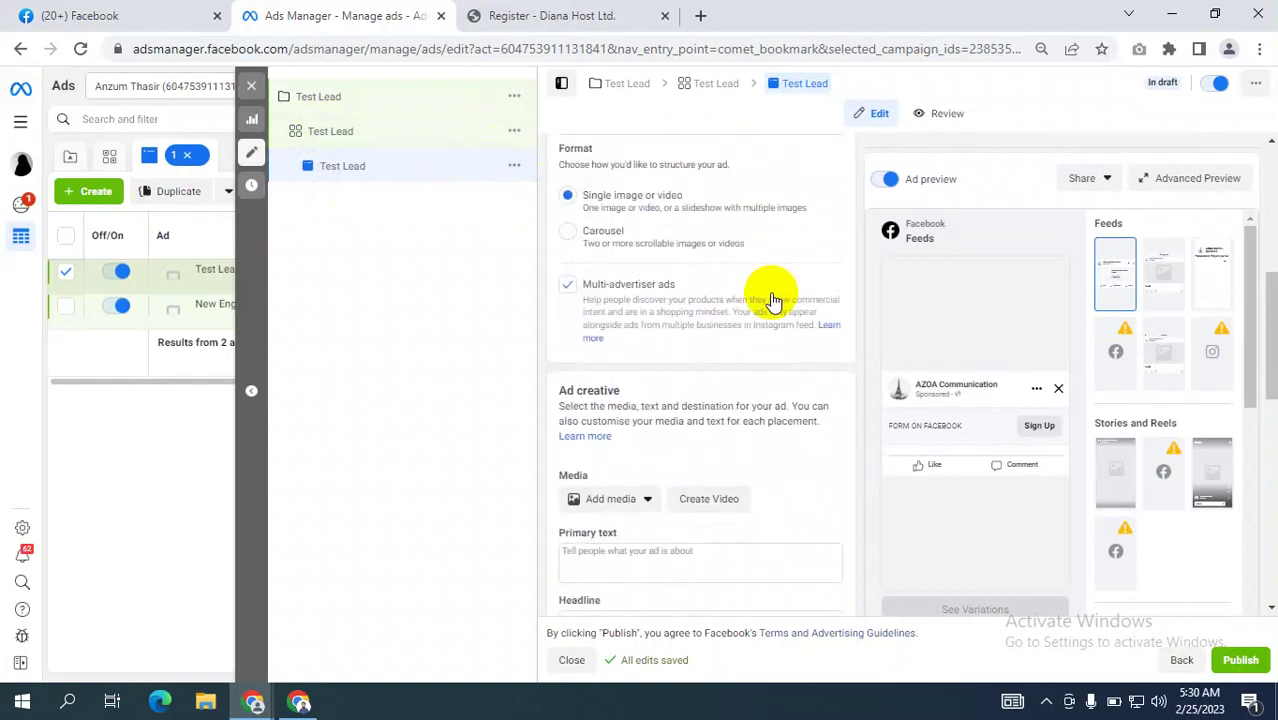
scroll(699, 285, up, 4)
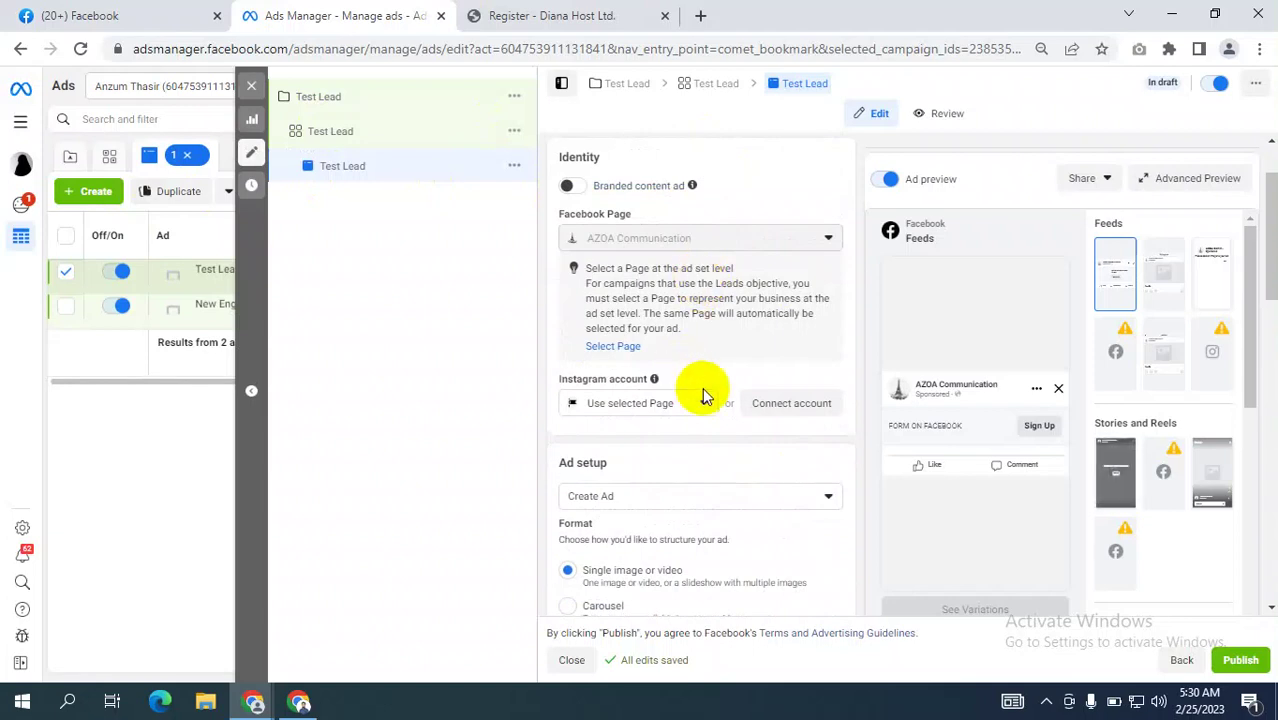
scroll(702, 395, down, 2)
click(622, 306)
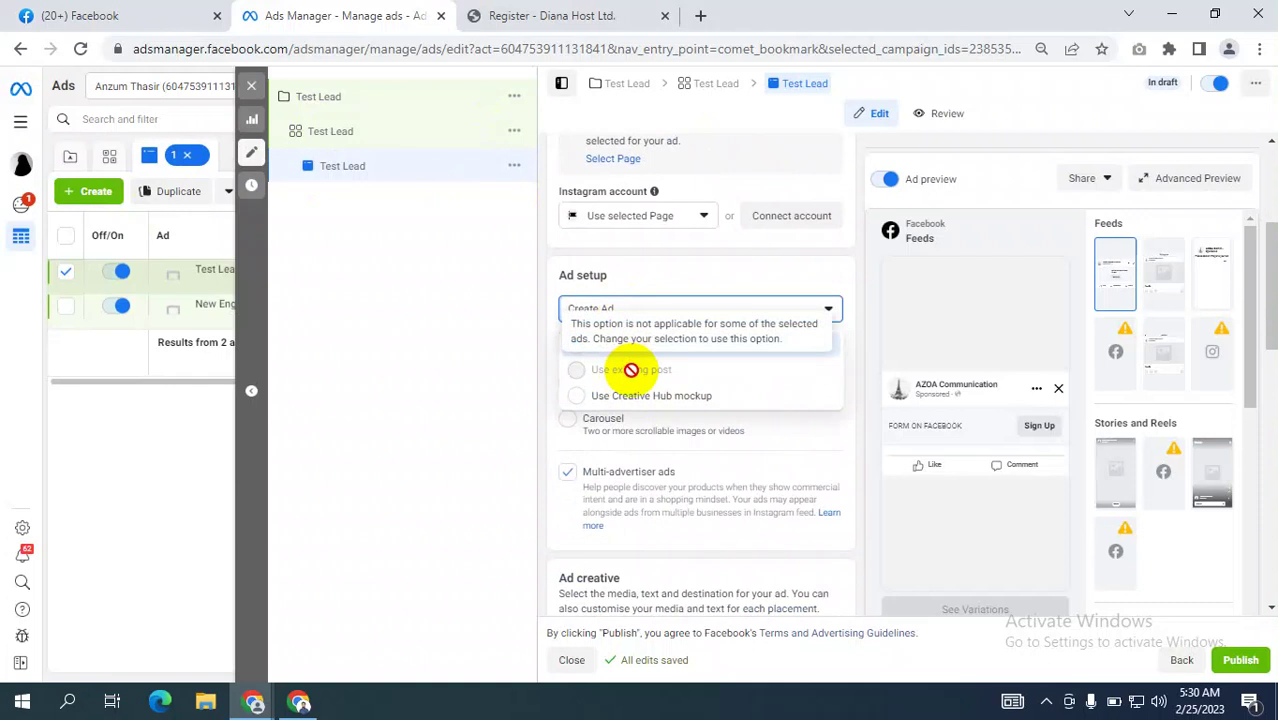
click(442, 415)
click(633, 312)
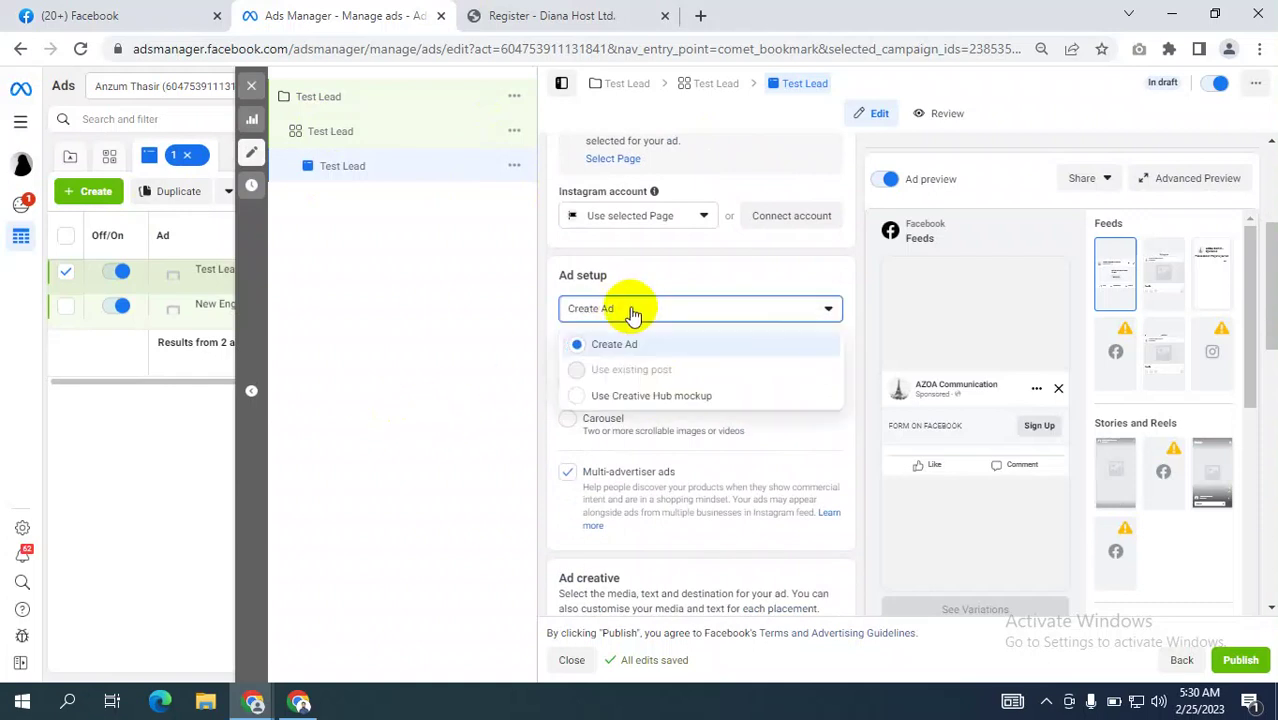
click(414, 437)
scroll(730, 545, down, 2)
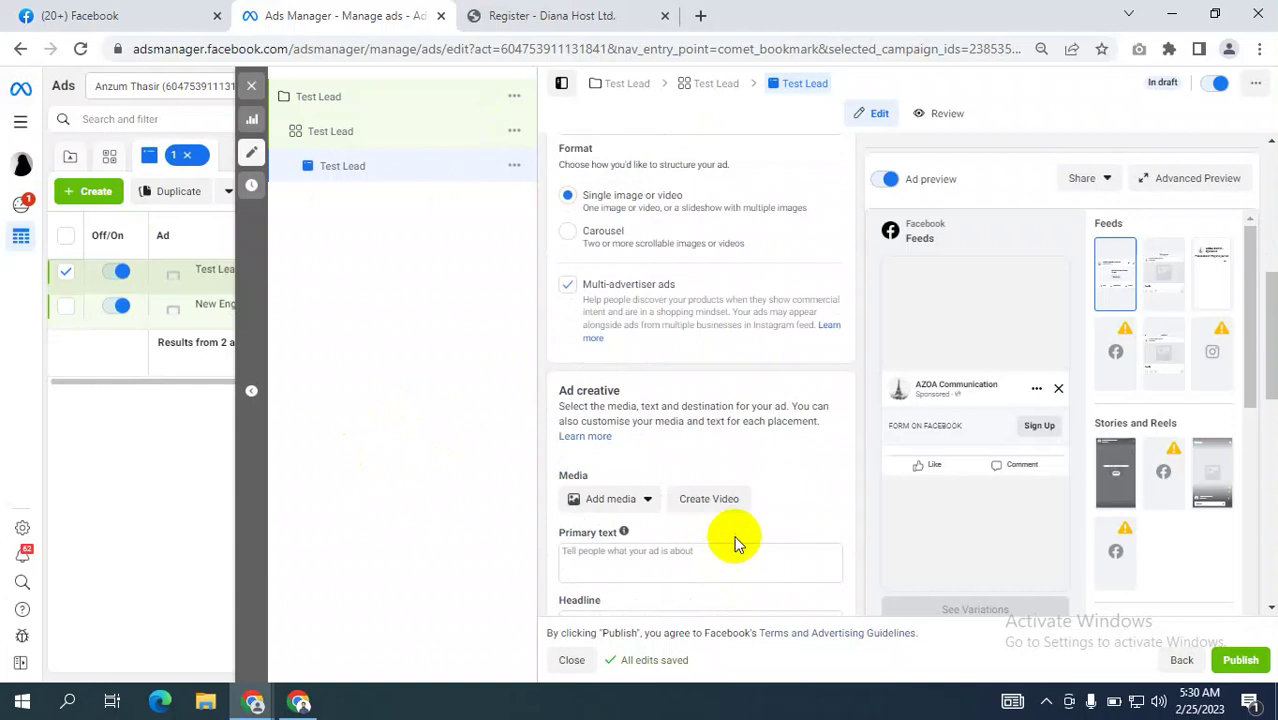
click(607, 500)
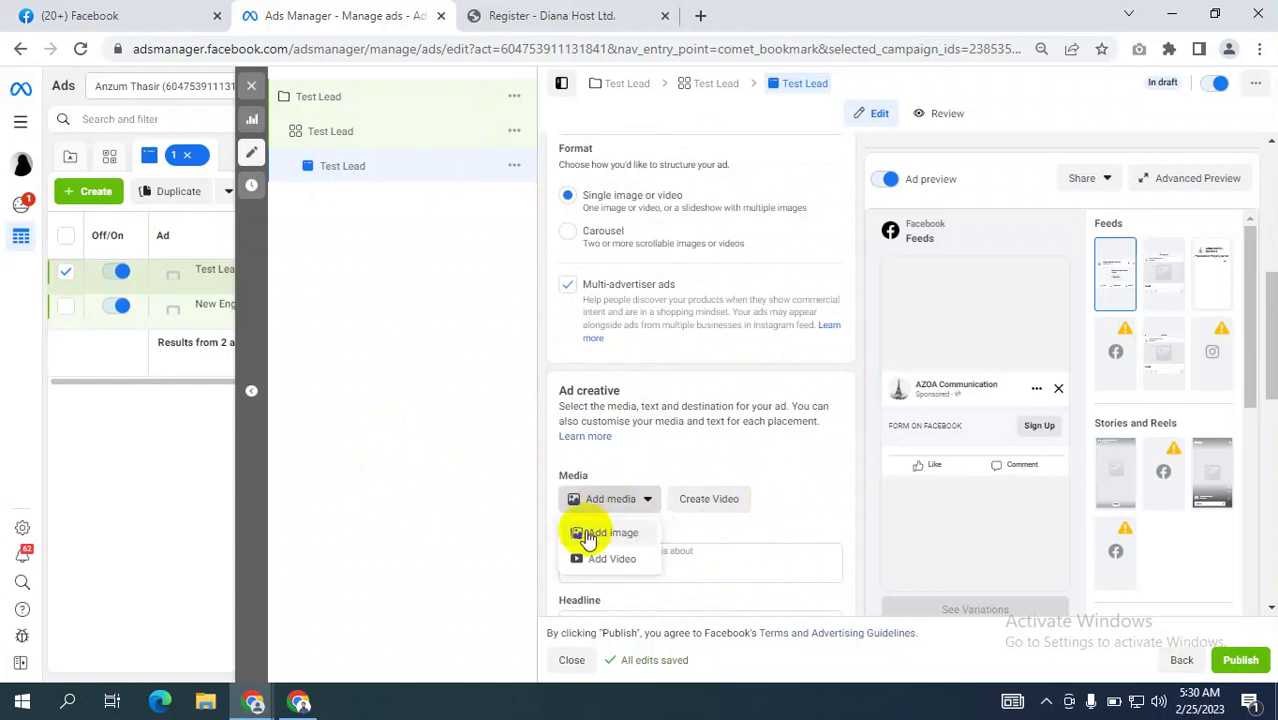
Add the red happy valentine dog image (1563 × 1563) and accept the suggested placement crops.
click(590, 536)
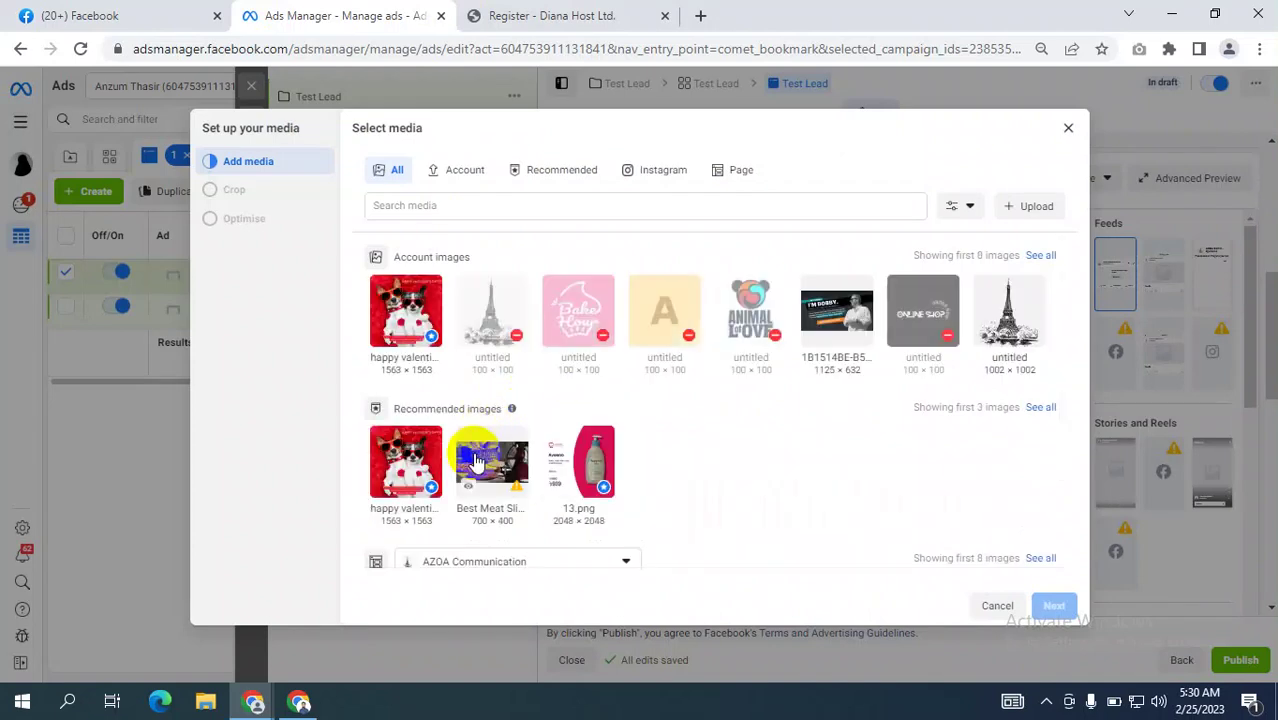
click(406, 315)
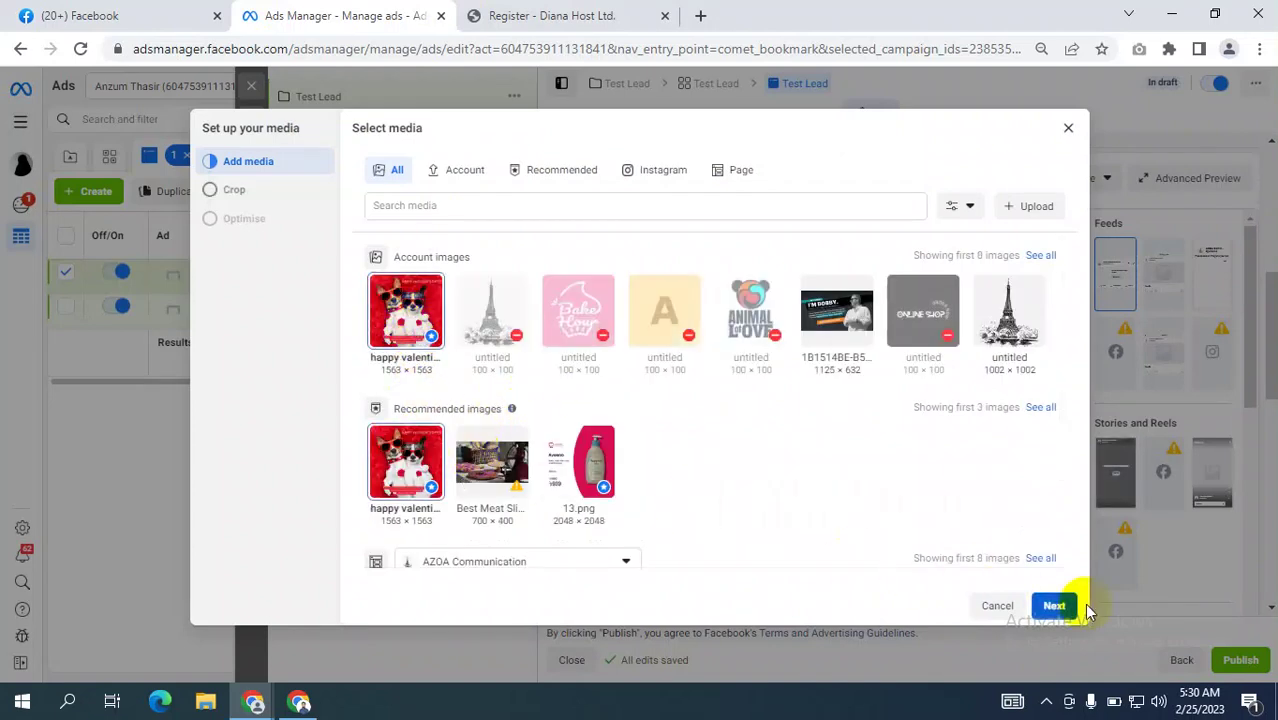
click(1054, 606)
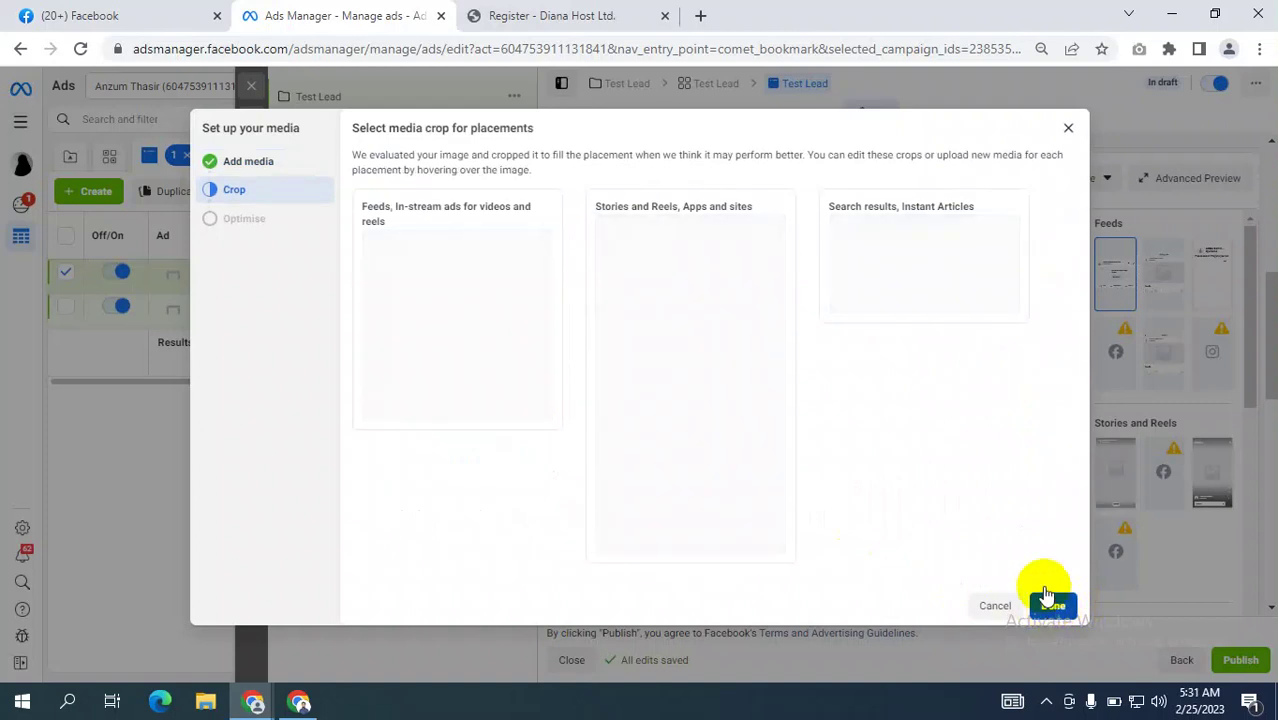
click(1048, 598)
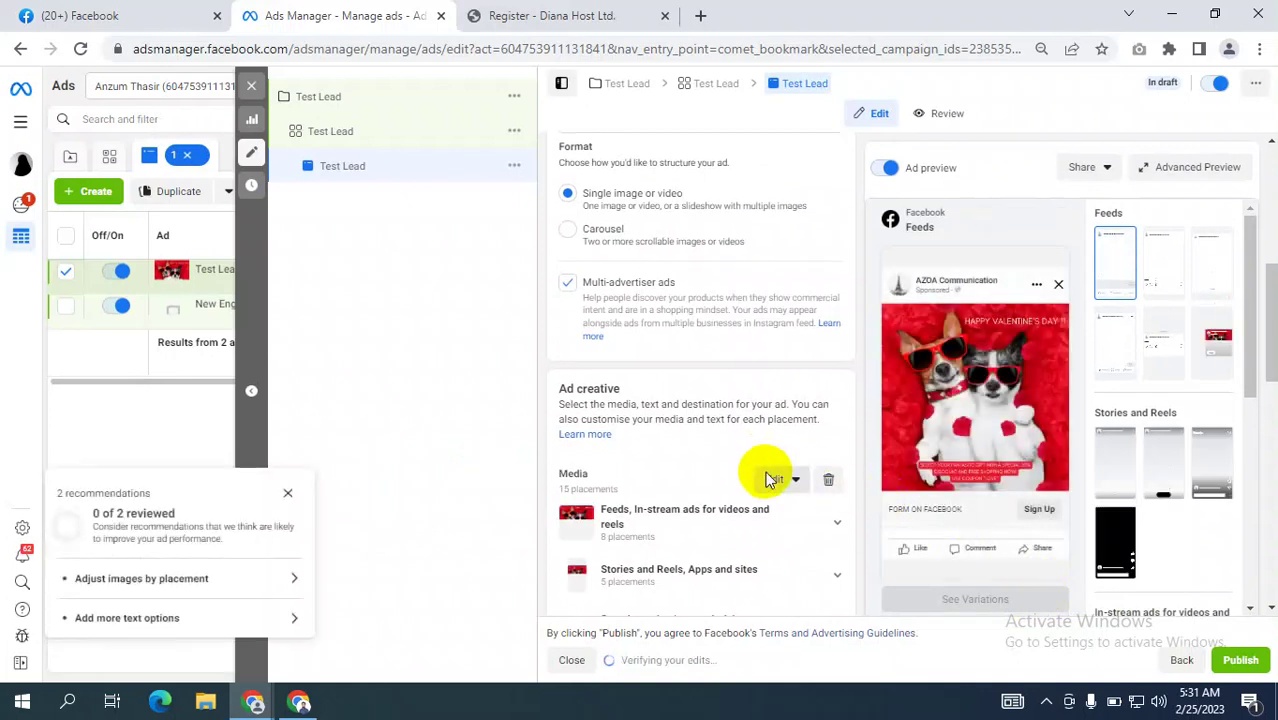
Enter '10% discount for pre booking' as the ad's primary text.
scroll(768, 470, down, 2)
scroll(779, 470, down, 1)
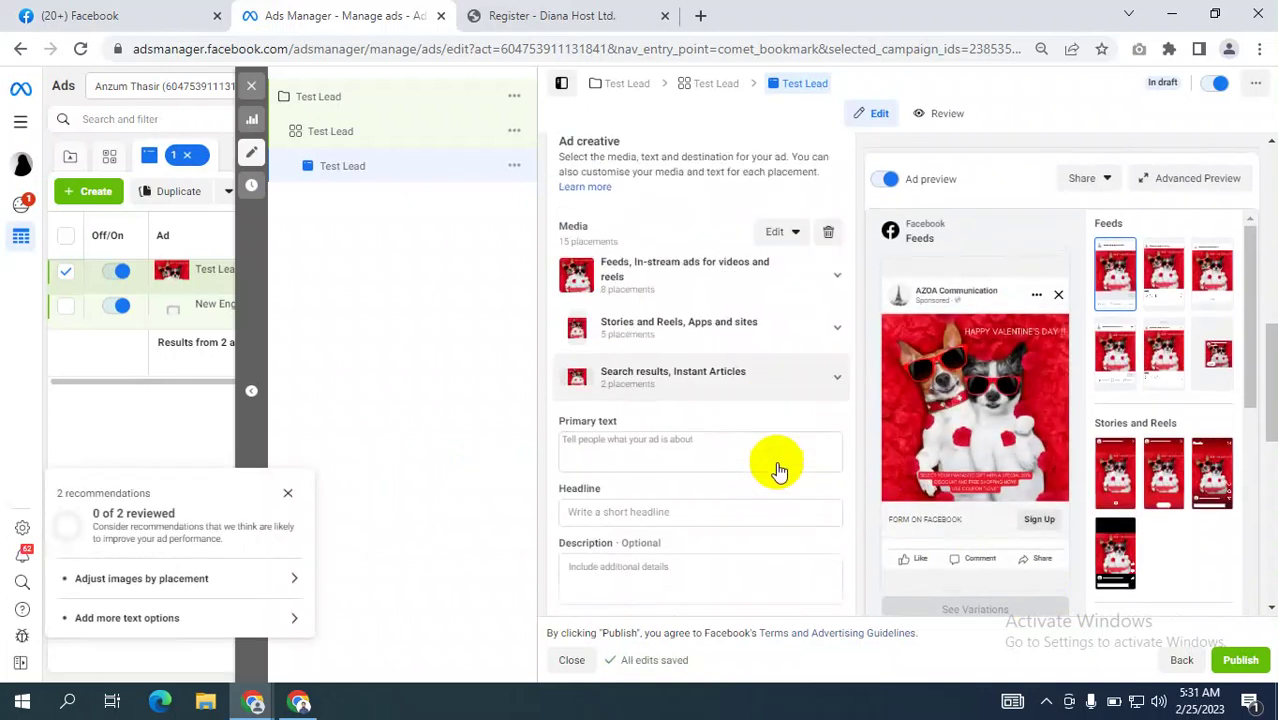
click(625, 418)
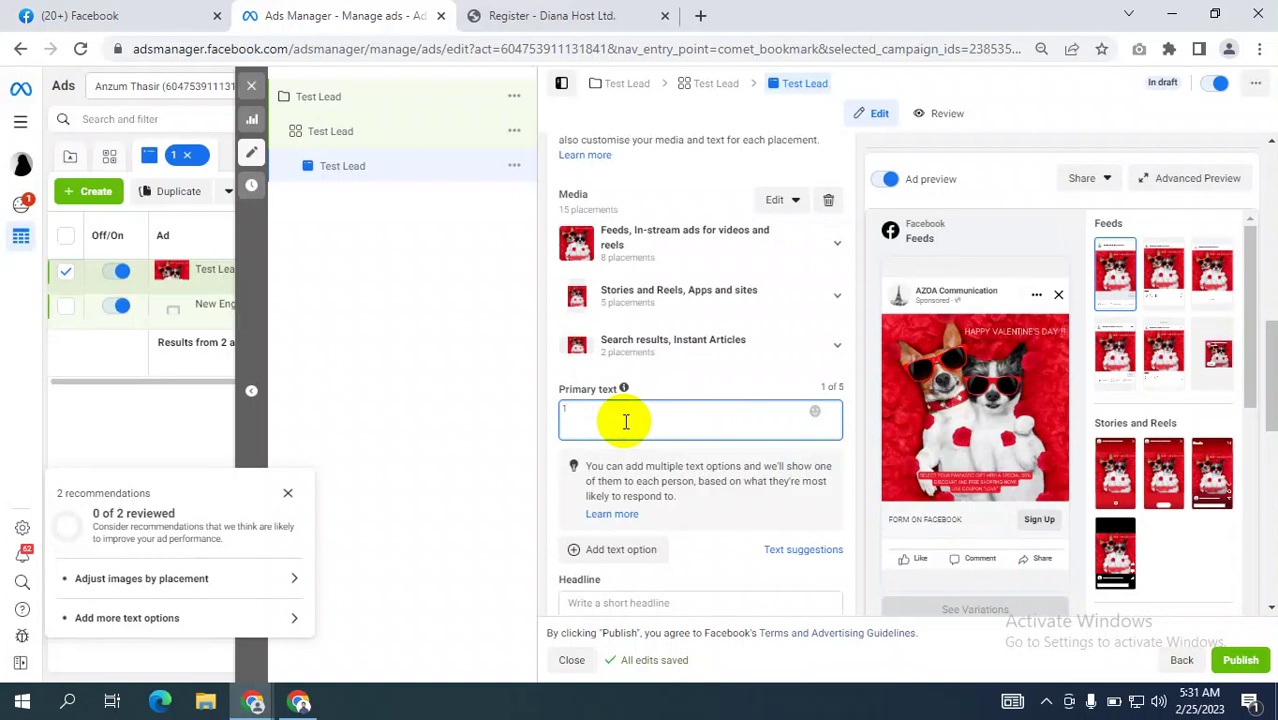
text(0% )
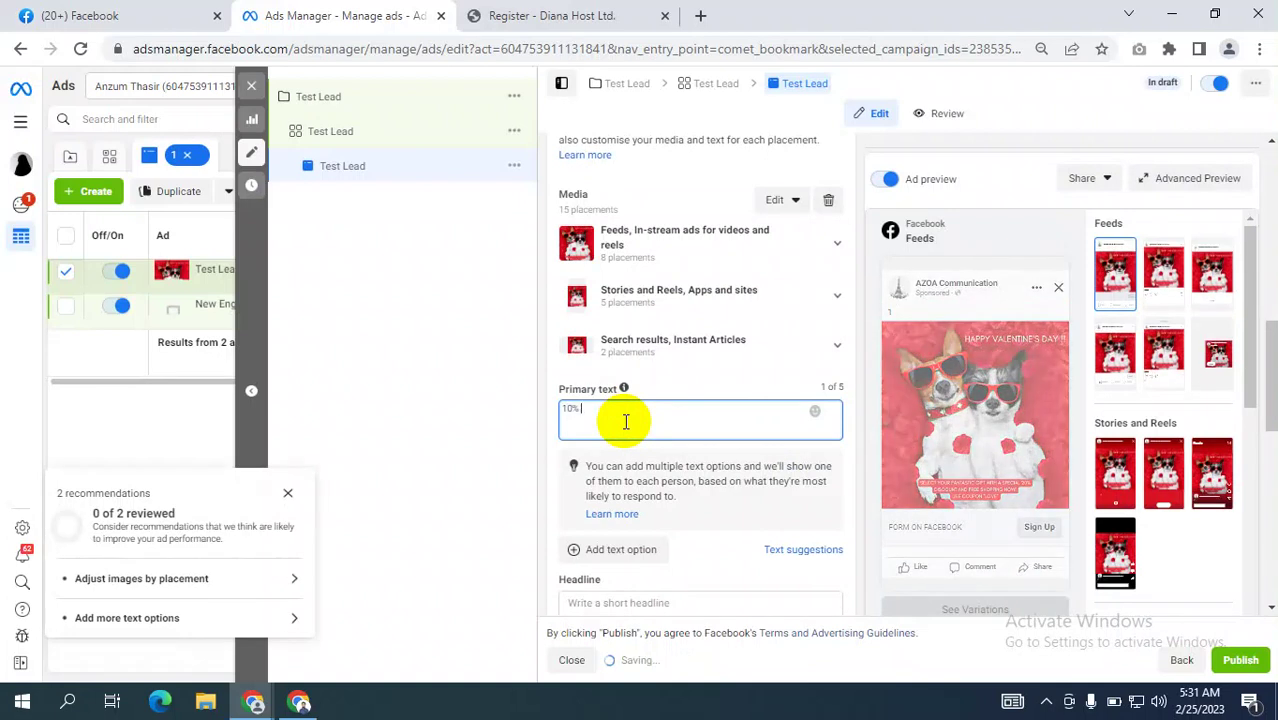
text(dis)
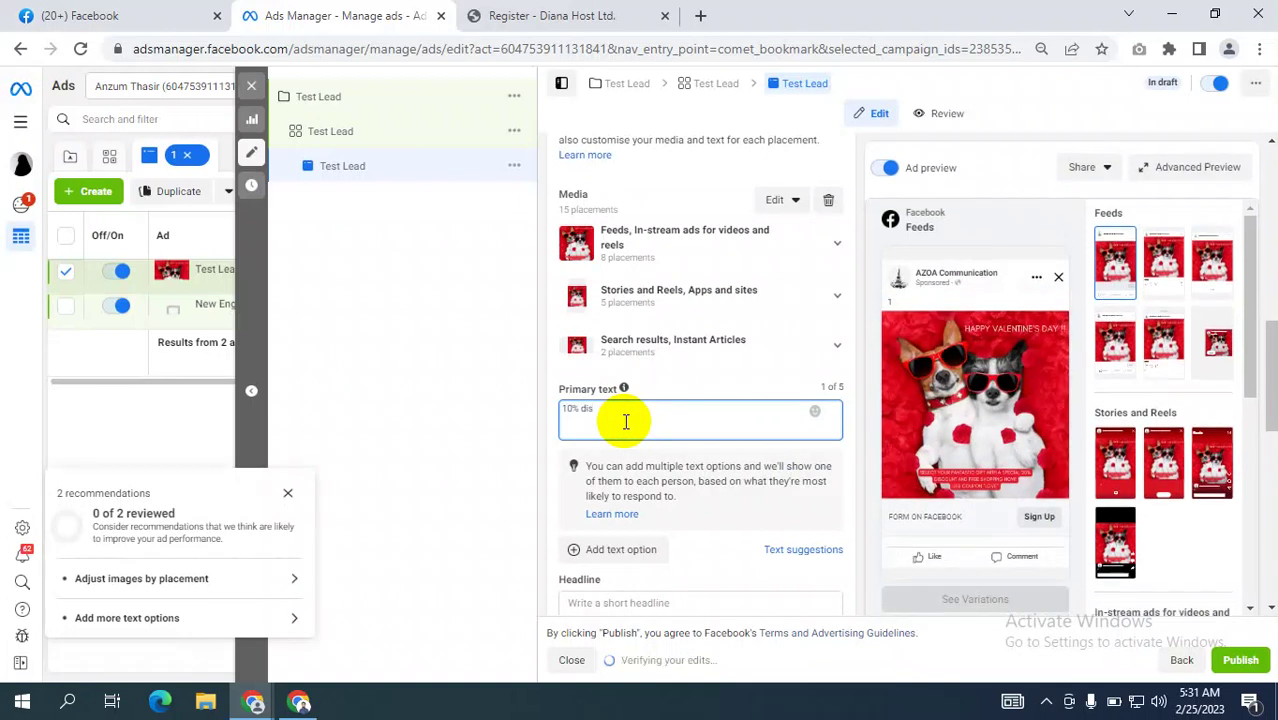
text(count for)
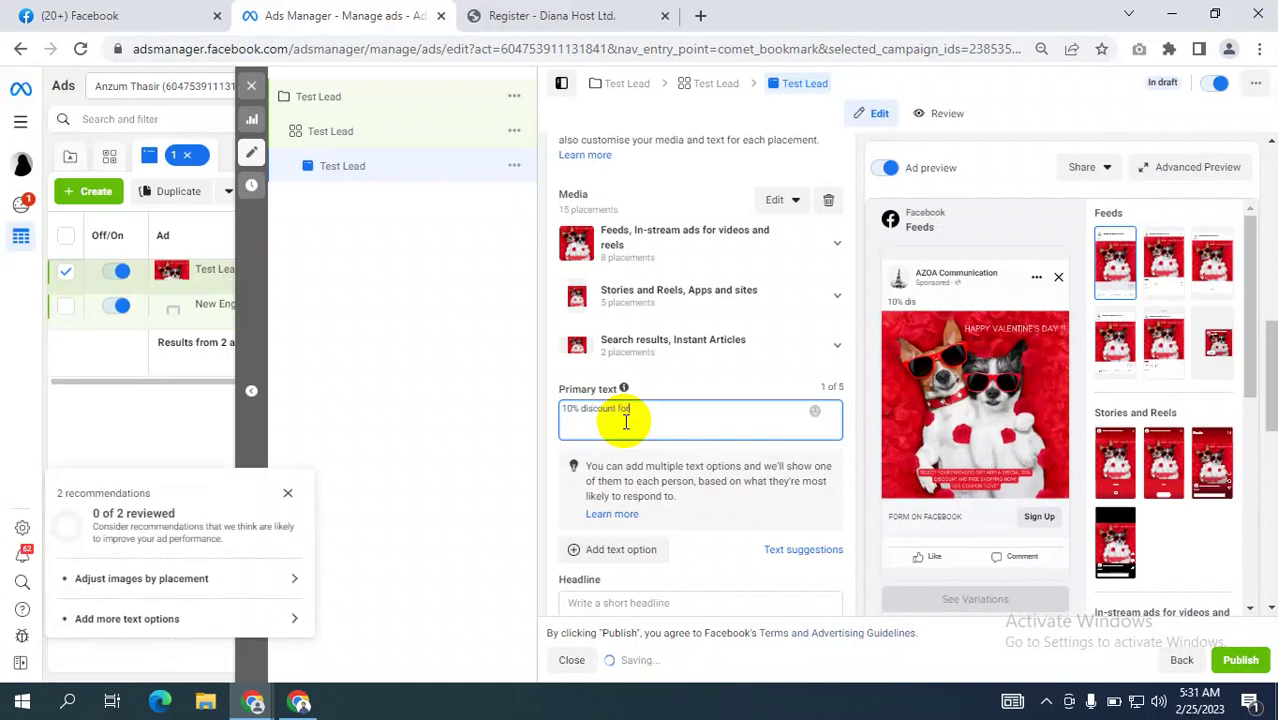
text( pre booking)
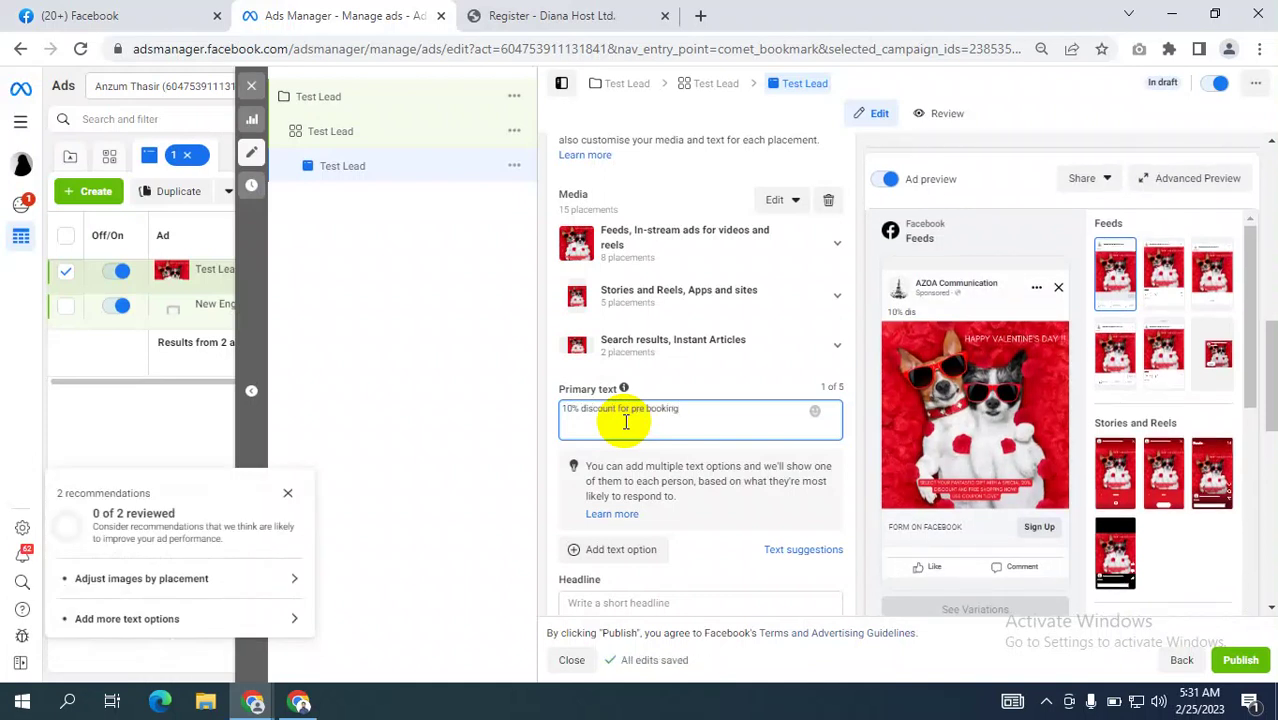
drag(682, 409, 548, 405)
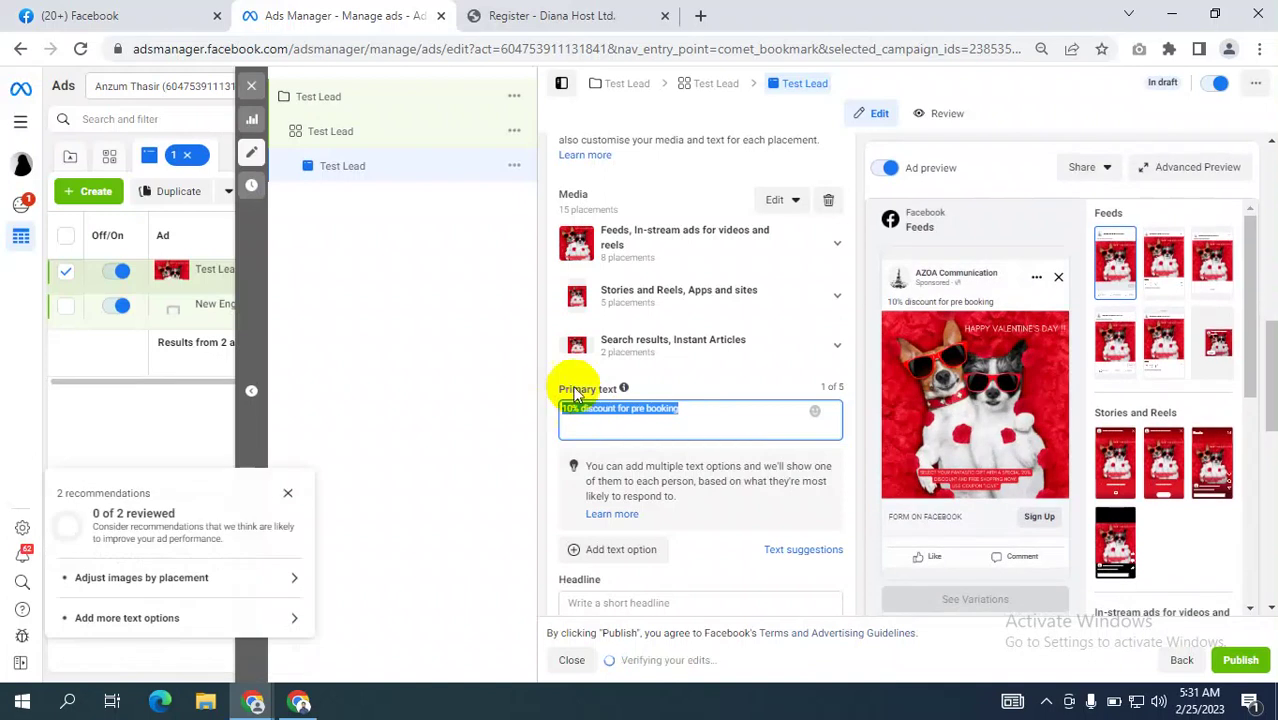
click(705, 414)
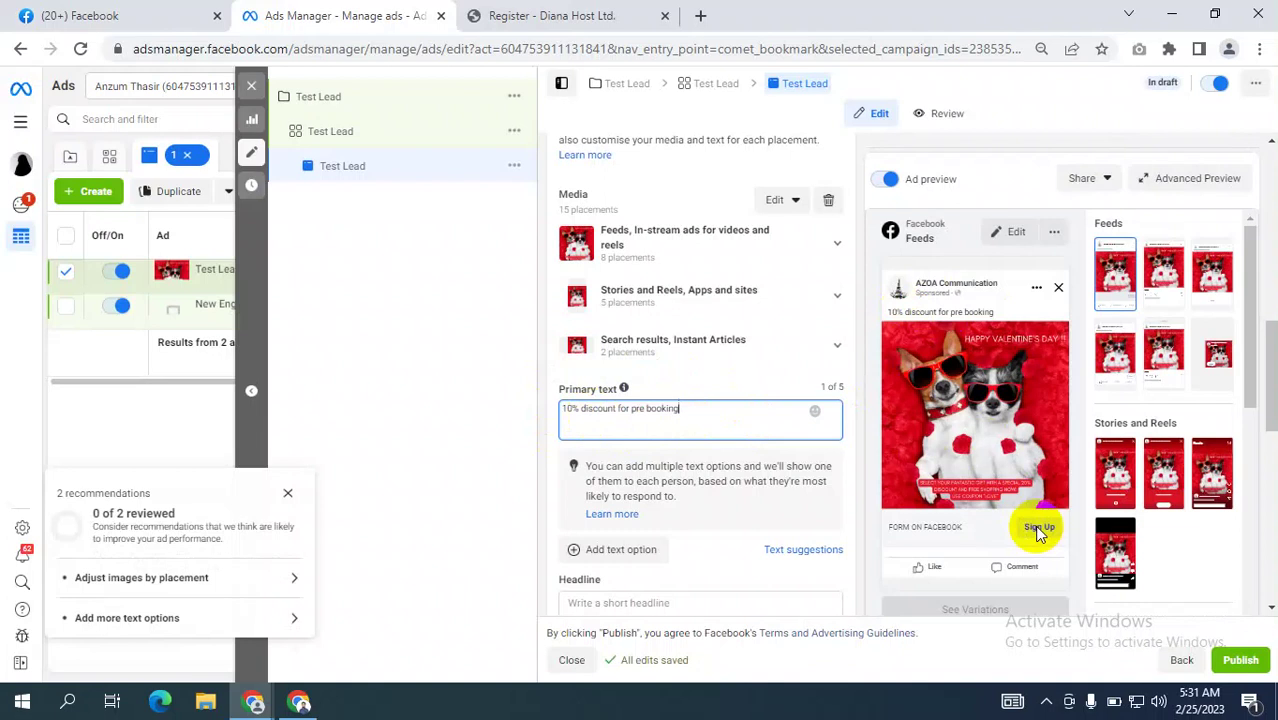
Check the call to action options and keep Sign Up.
scroll(690, 490, down, 1)
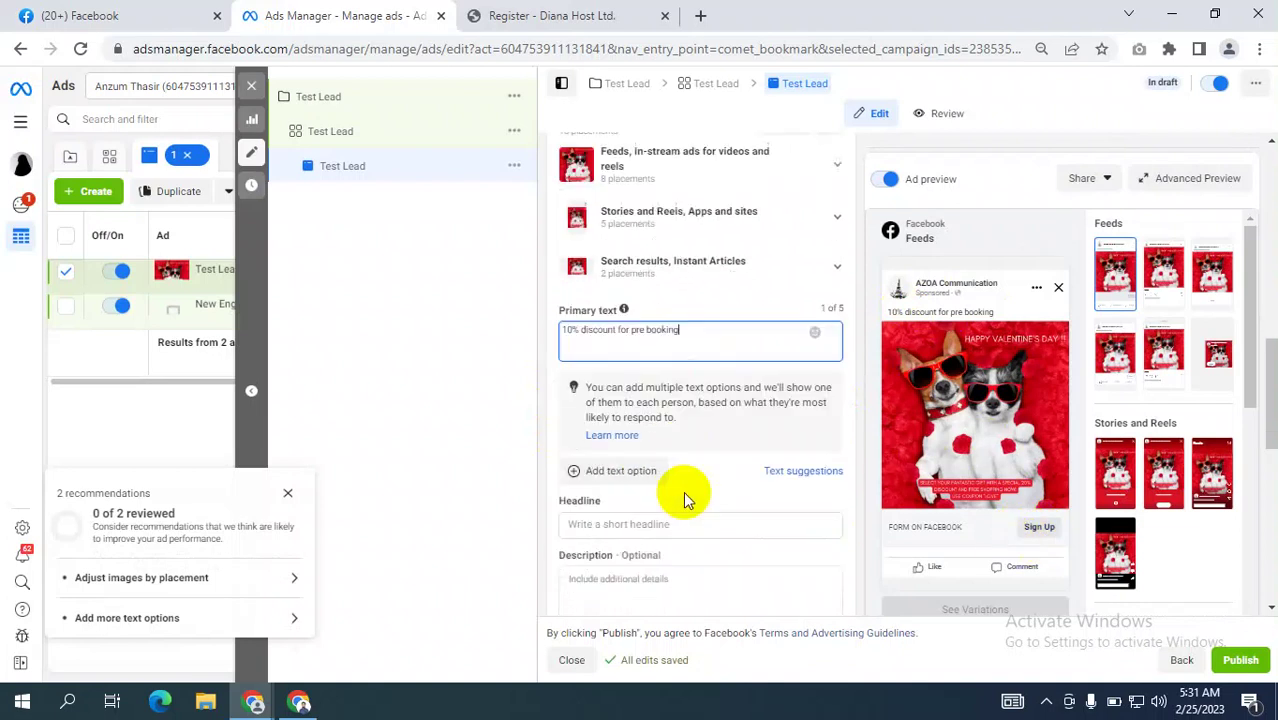
scroll(697, 482, up, 9)
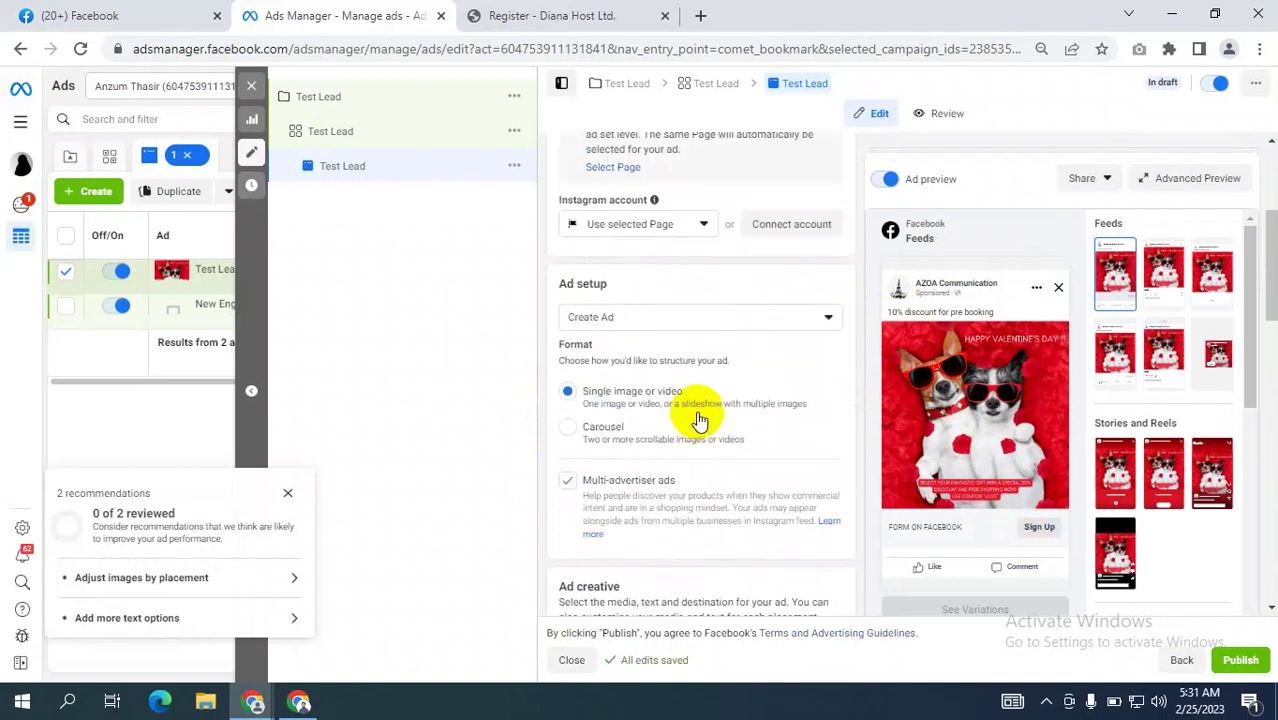
scroll(700, 420, down, 10)
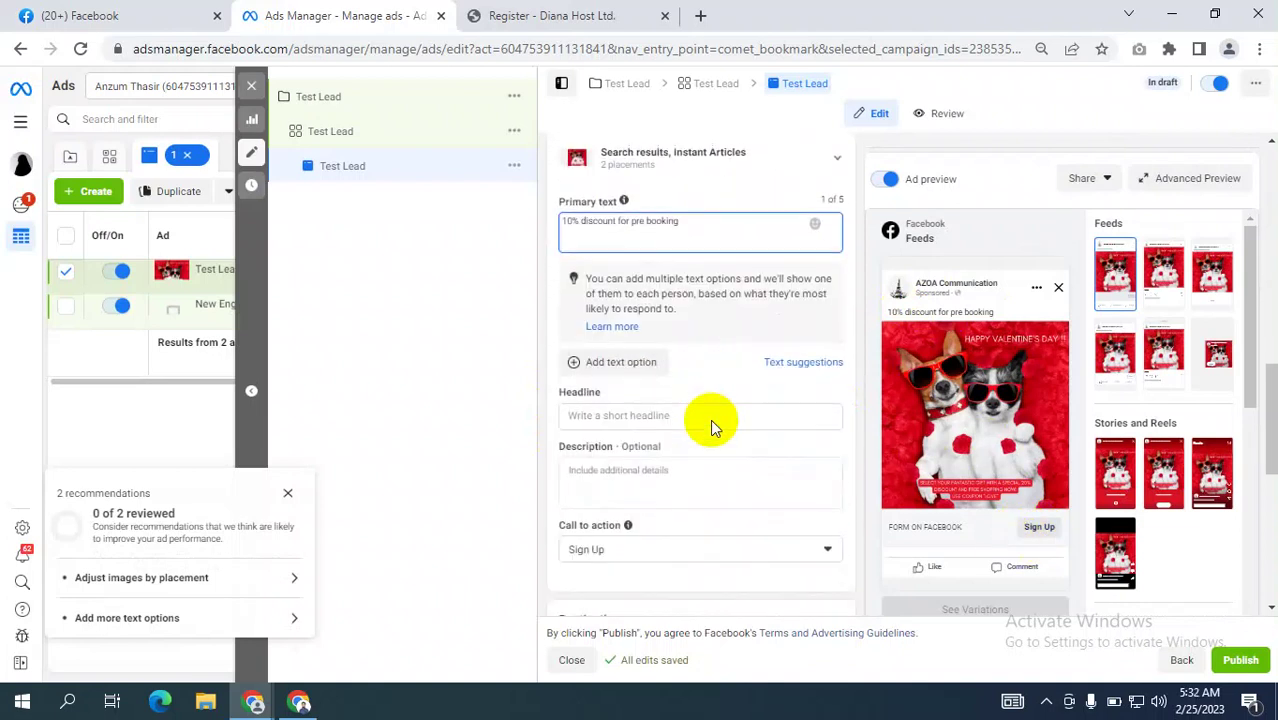
scroll(700, 415, down, 1)
click(637, 365)
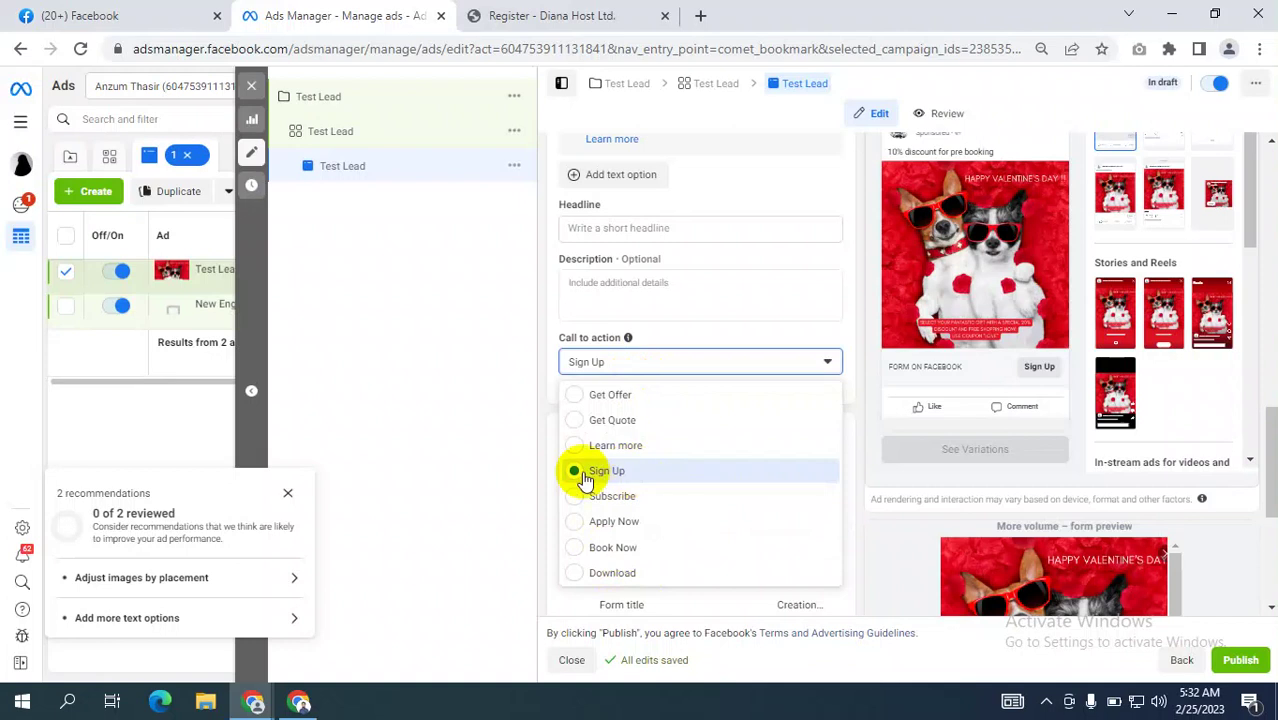
click(459, 439)
Start a new instant form with Create Form, then switch to the Google Meet window.
scroll(760, 475, down, 1)
scroll(823, 478, down, 2)
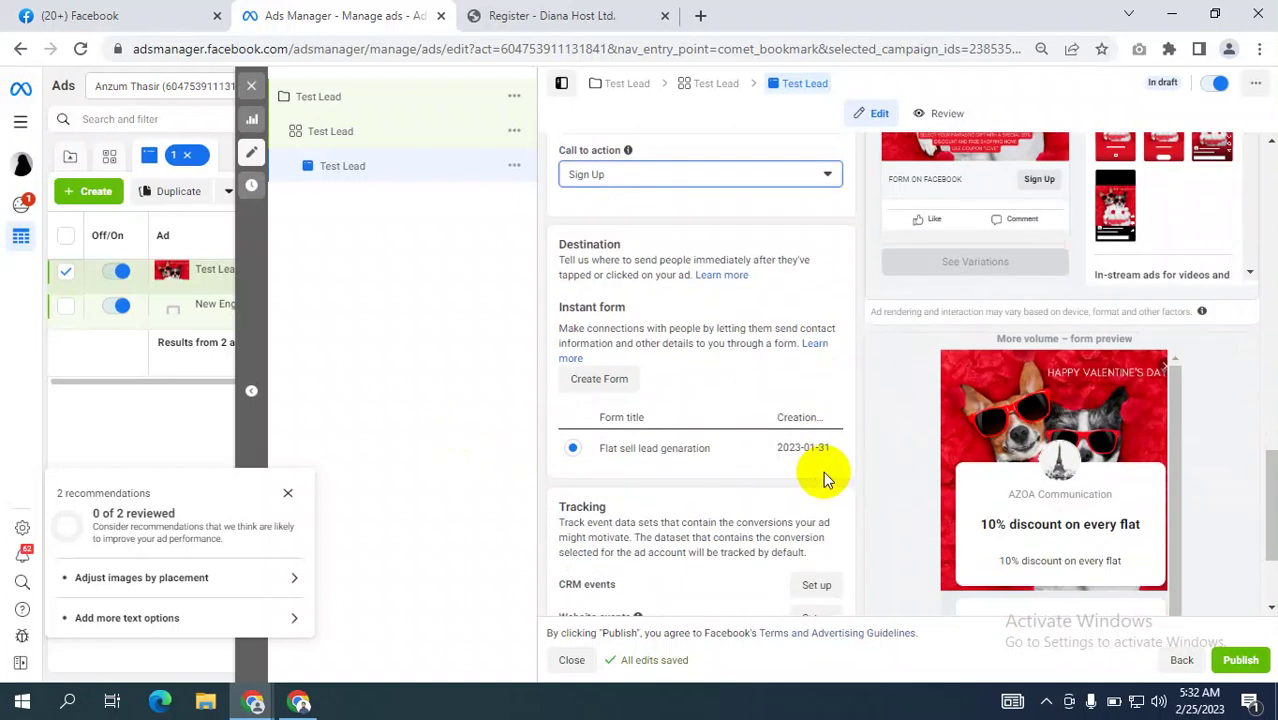
click(608, 380)
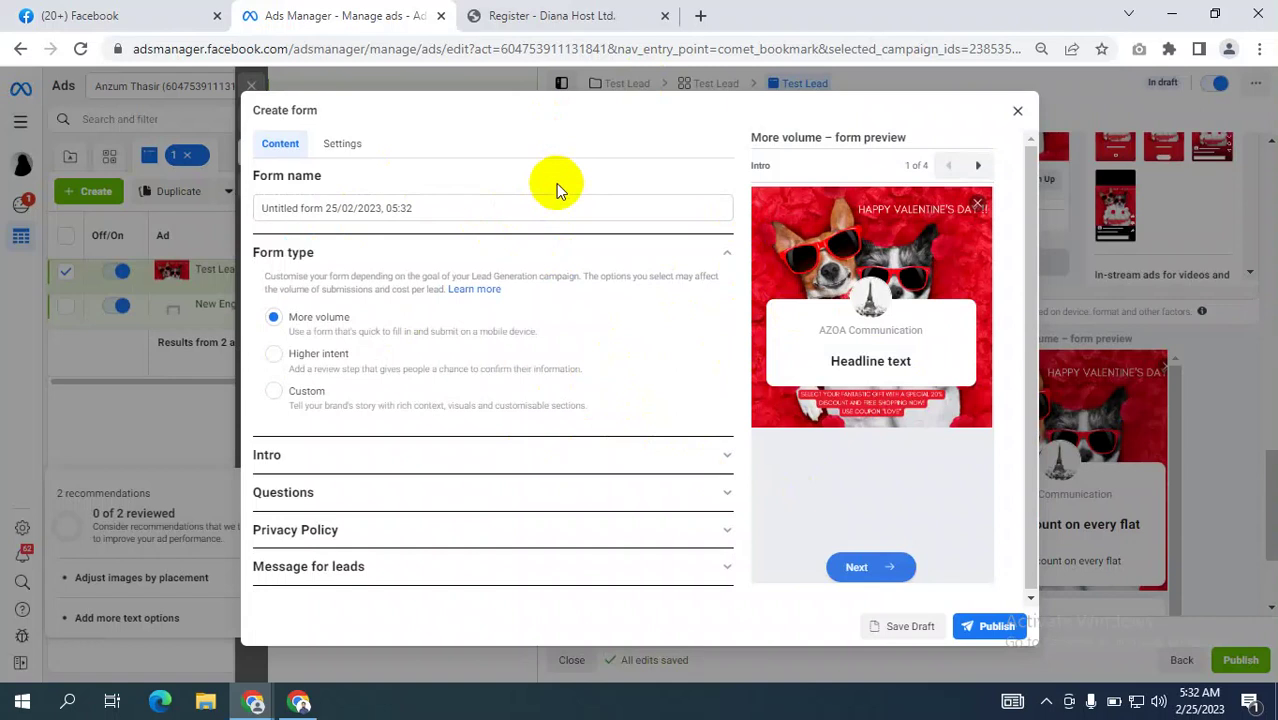
click(300, 703)
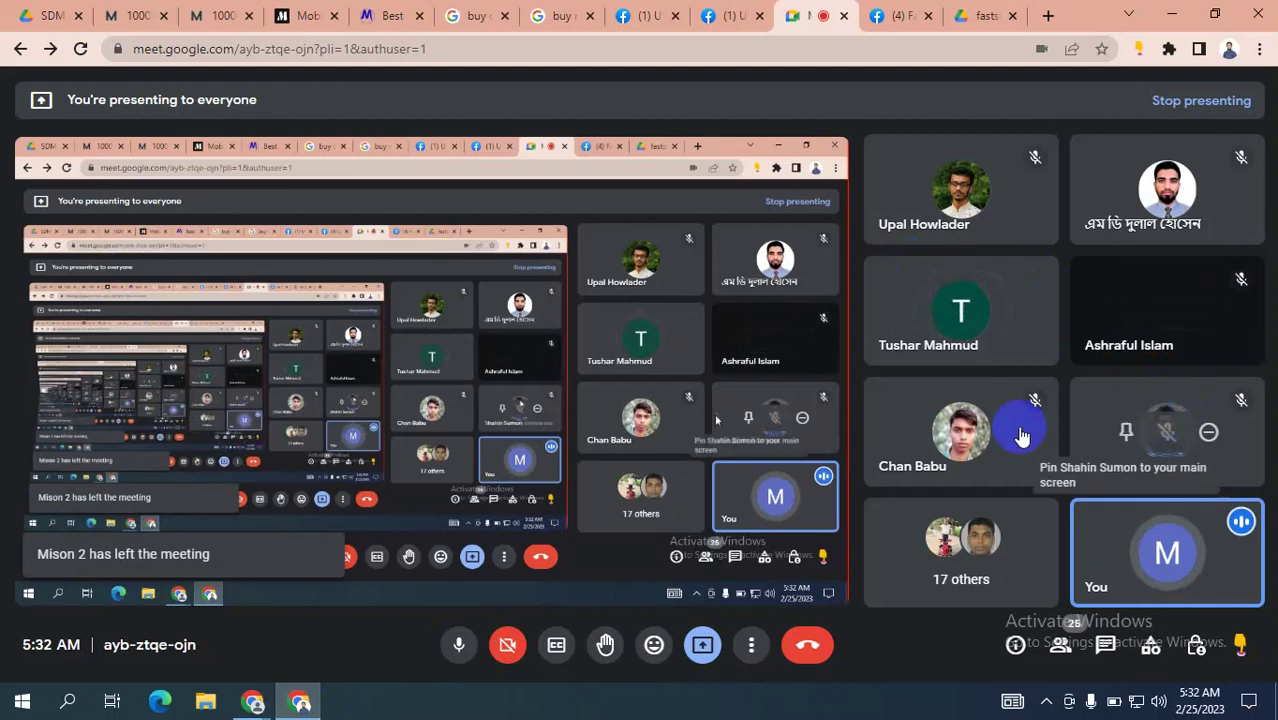
Briefly return to Ads Manager, then open the People list in the Google Meet call.
mouse_move(1091, 397)
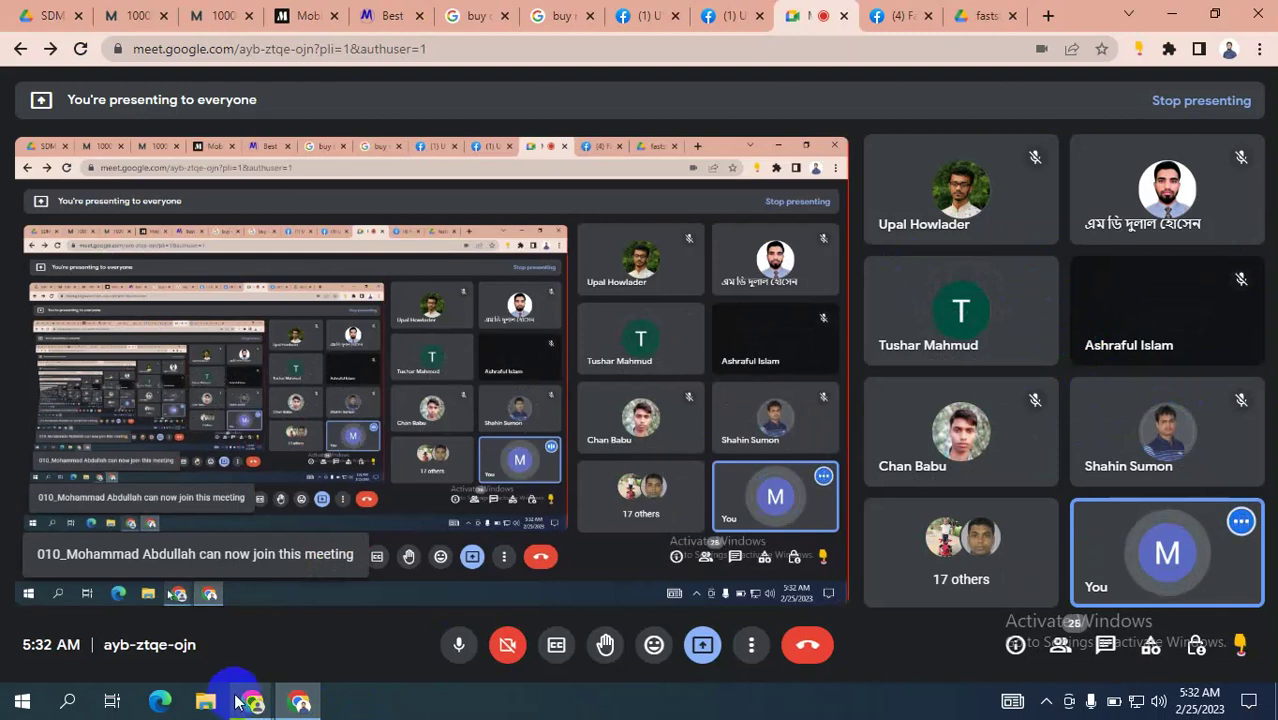
mouse_move(251, 697)
click(158, 617)
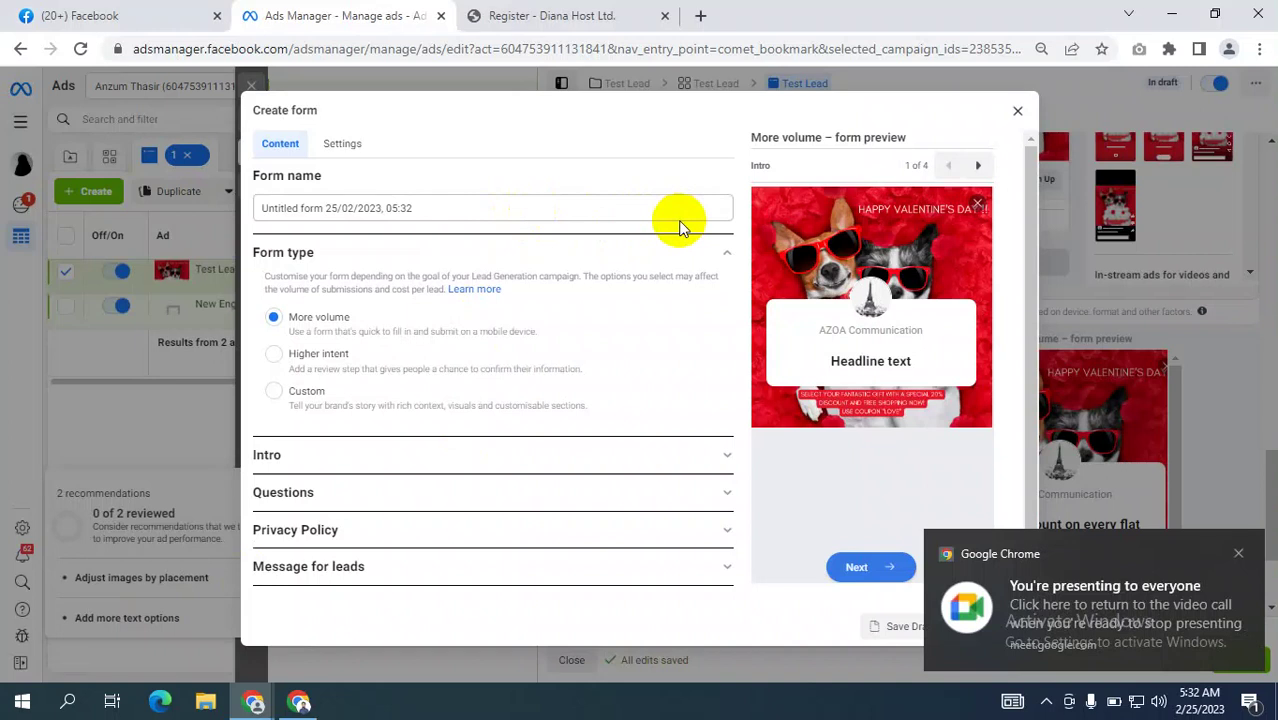
click(299, 701)
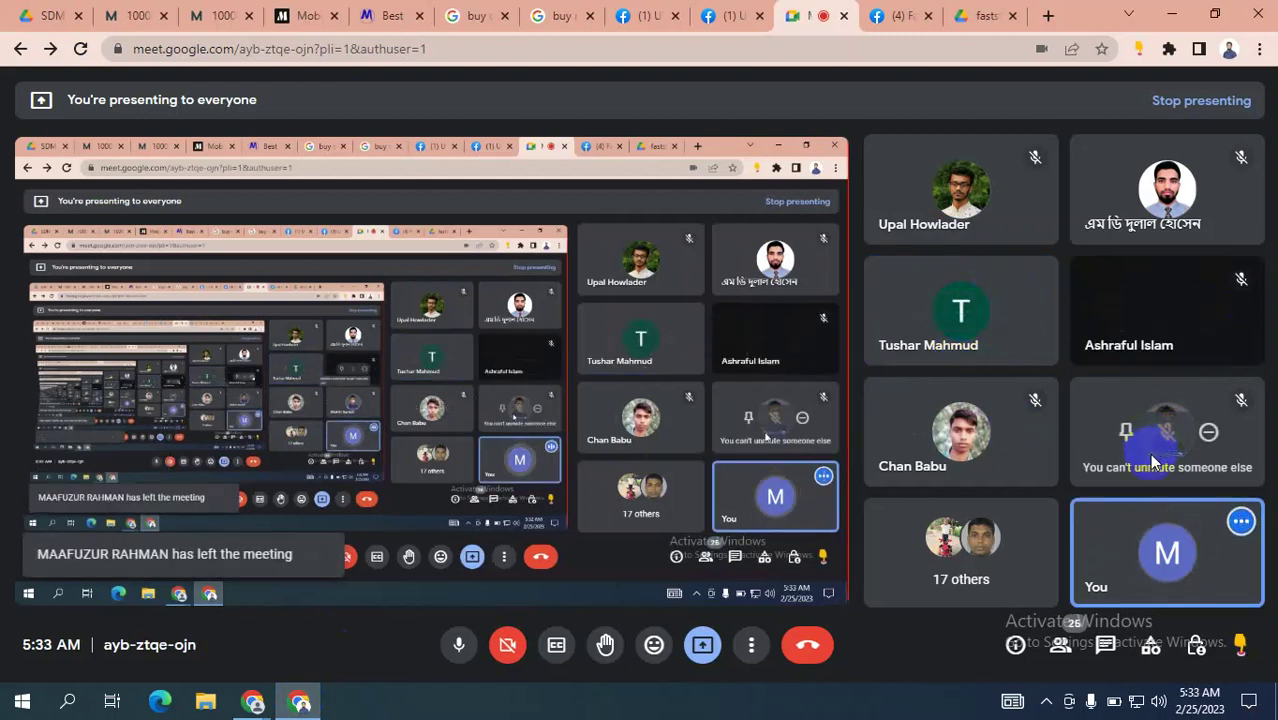
click(1060, 645)
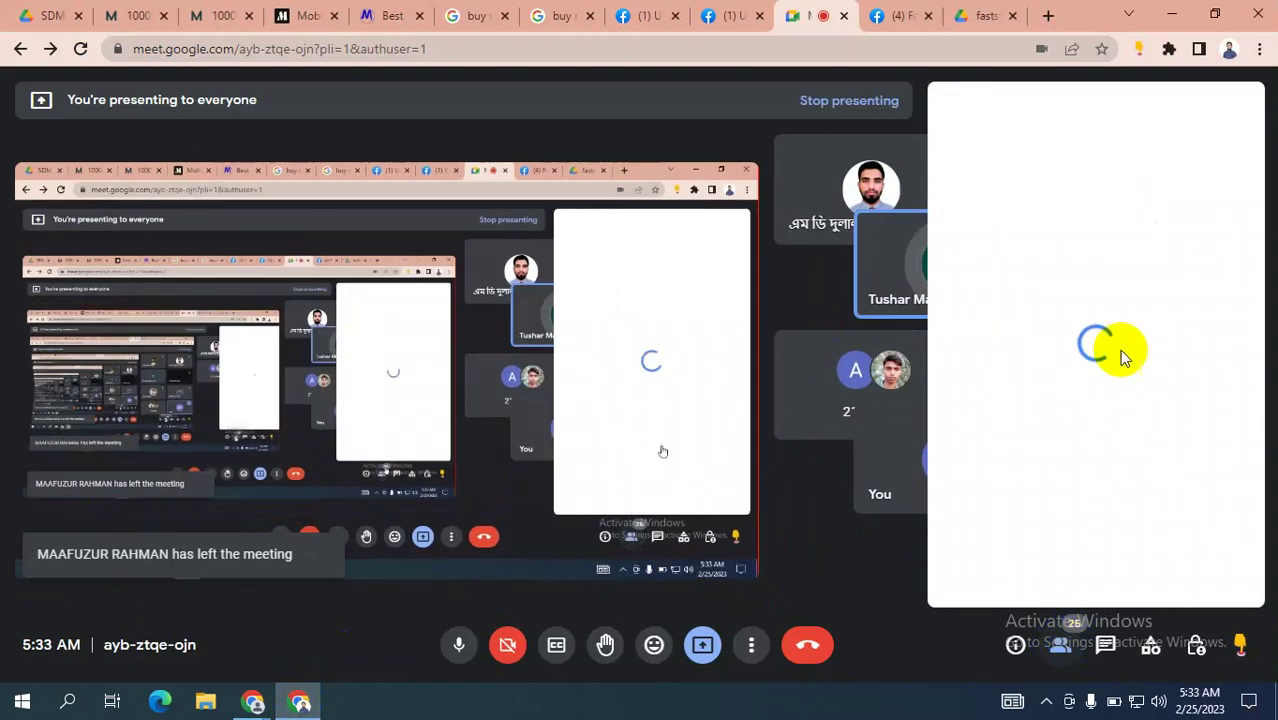
scroll(1120, 352, down, 10)
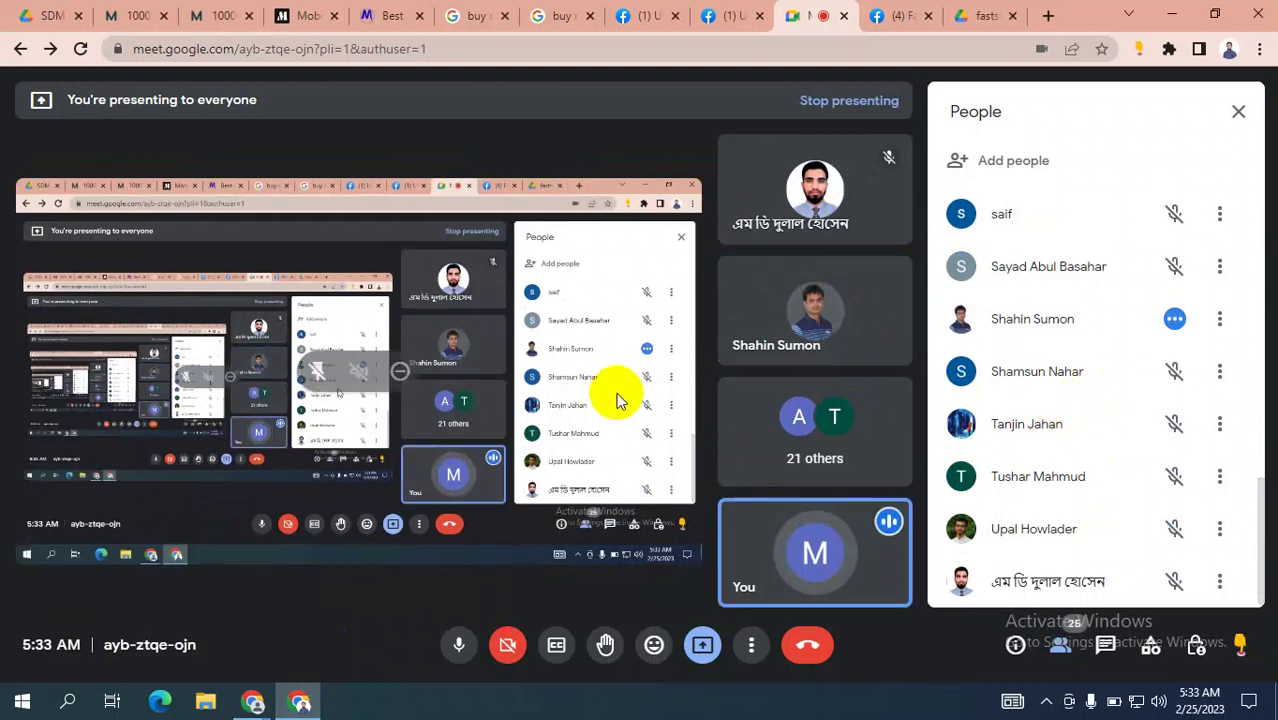
Switch back to the Ads Manager window and close the unfinished lead form.
mouse_move(256, 696)
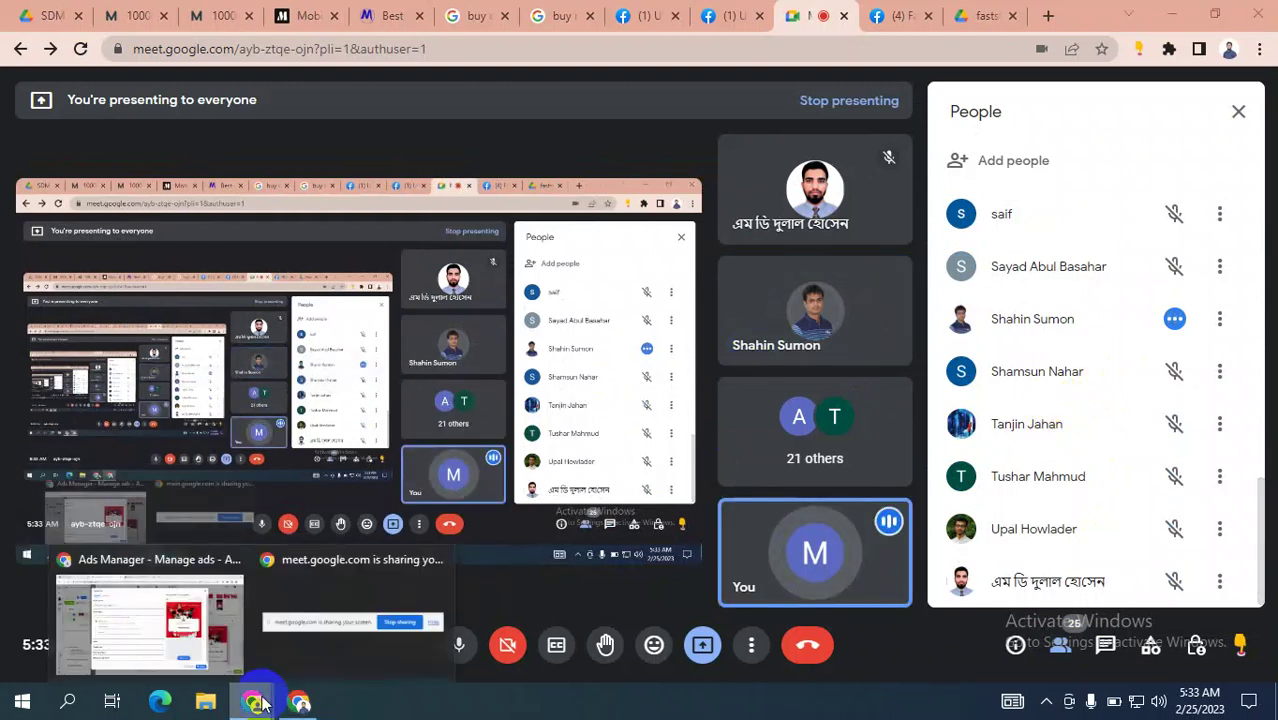
click(149, 622)
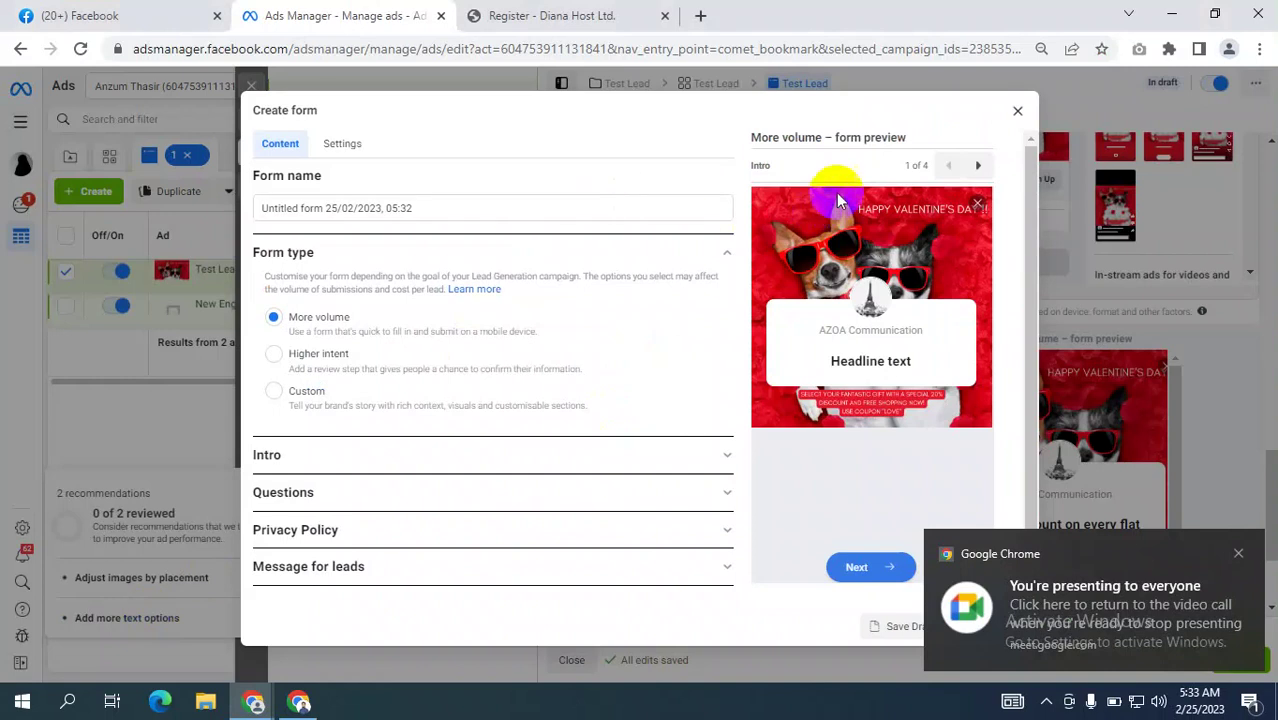
click(1017, 111)
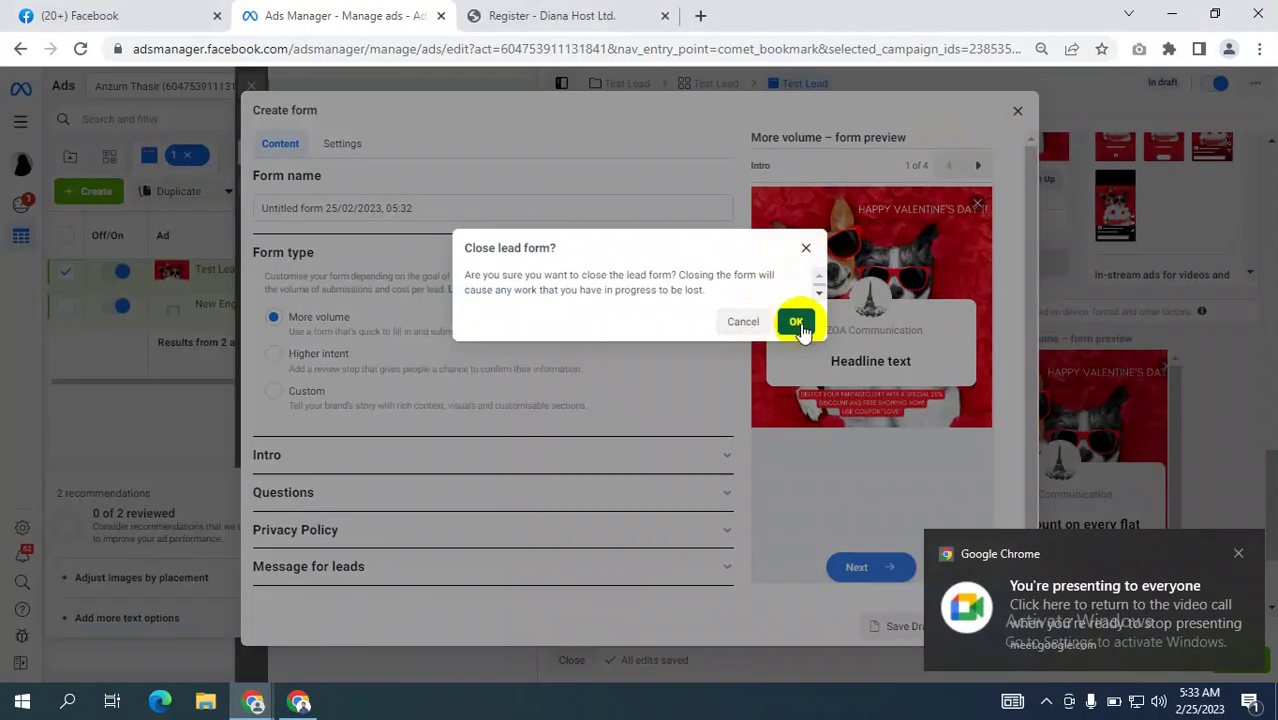
Discard the draft lead form and review the primary text wording.
click(796, 322)
scroll(756, 308, up, 10)
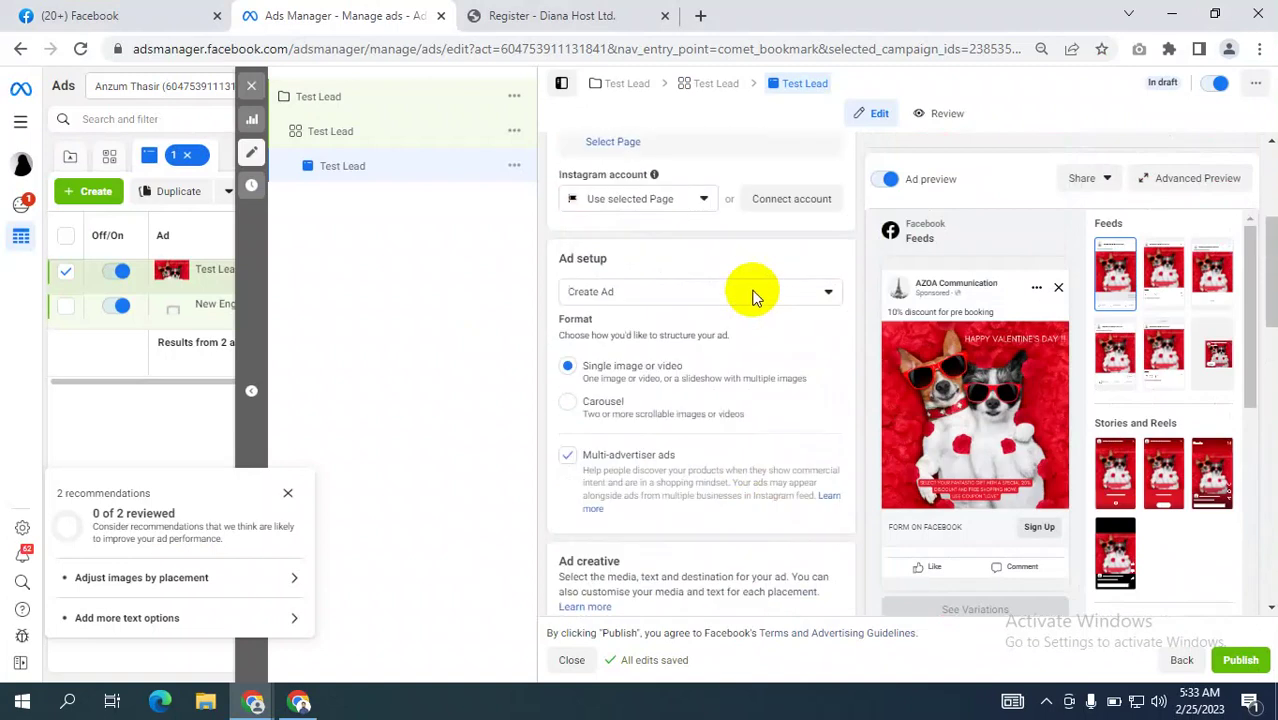
scroll(850, 280, up, 3)
scroll(790, 415, down, 2)
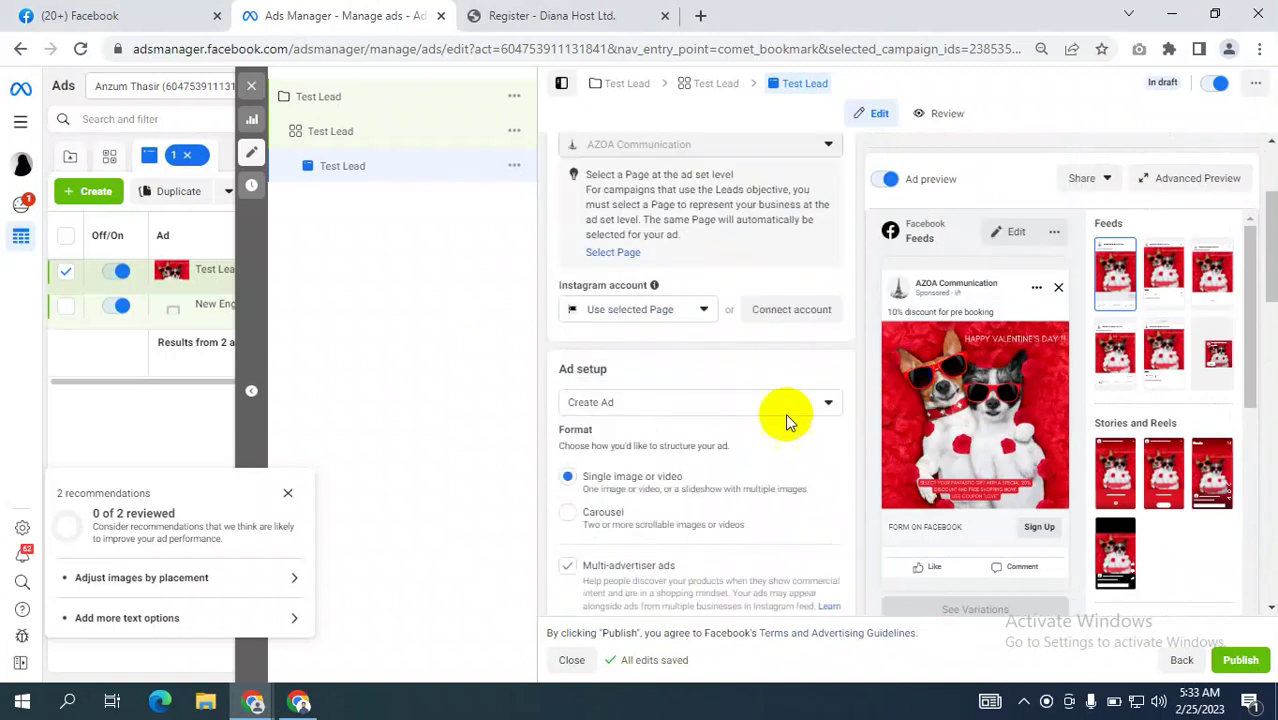
scroll(758, 425, down, 5)
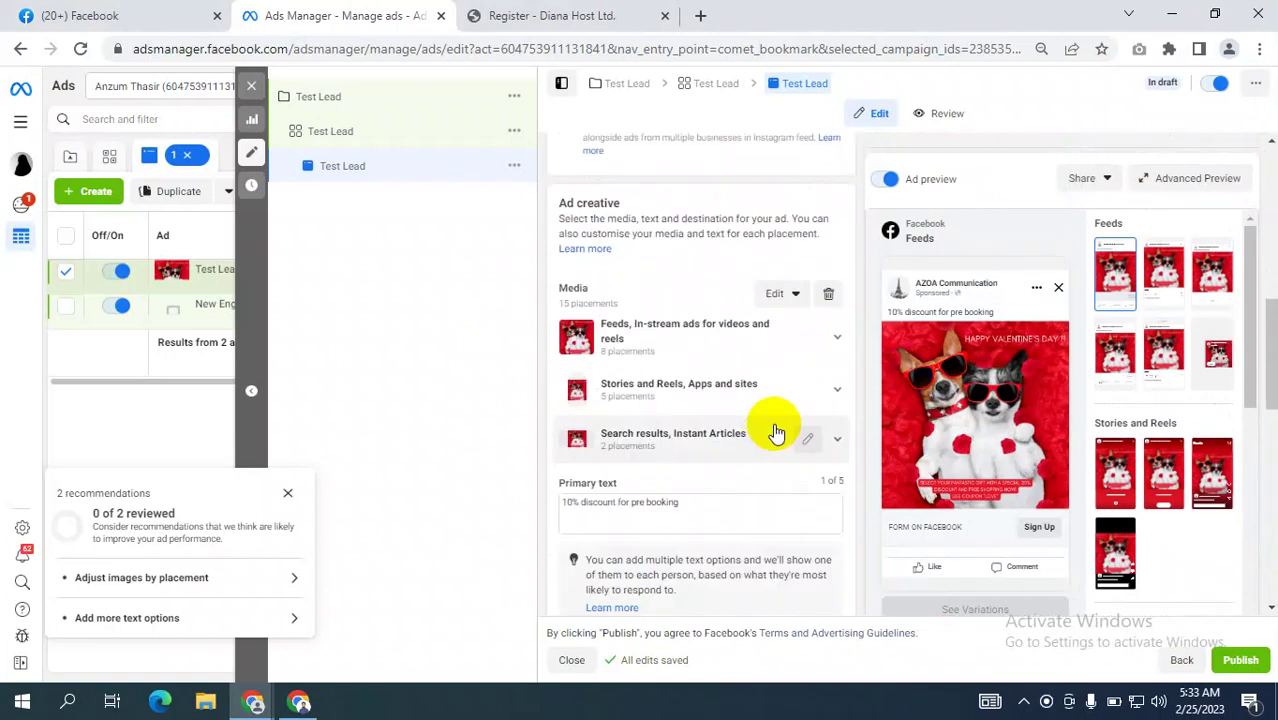
scroll(776, 425, down, 2)
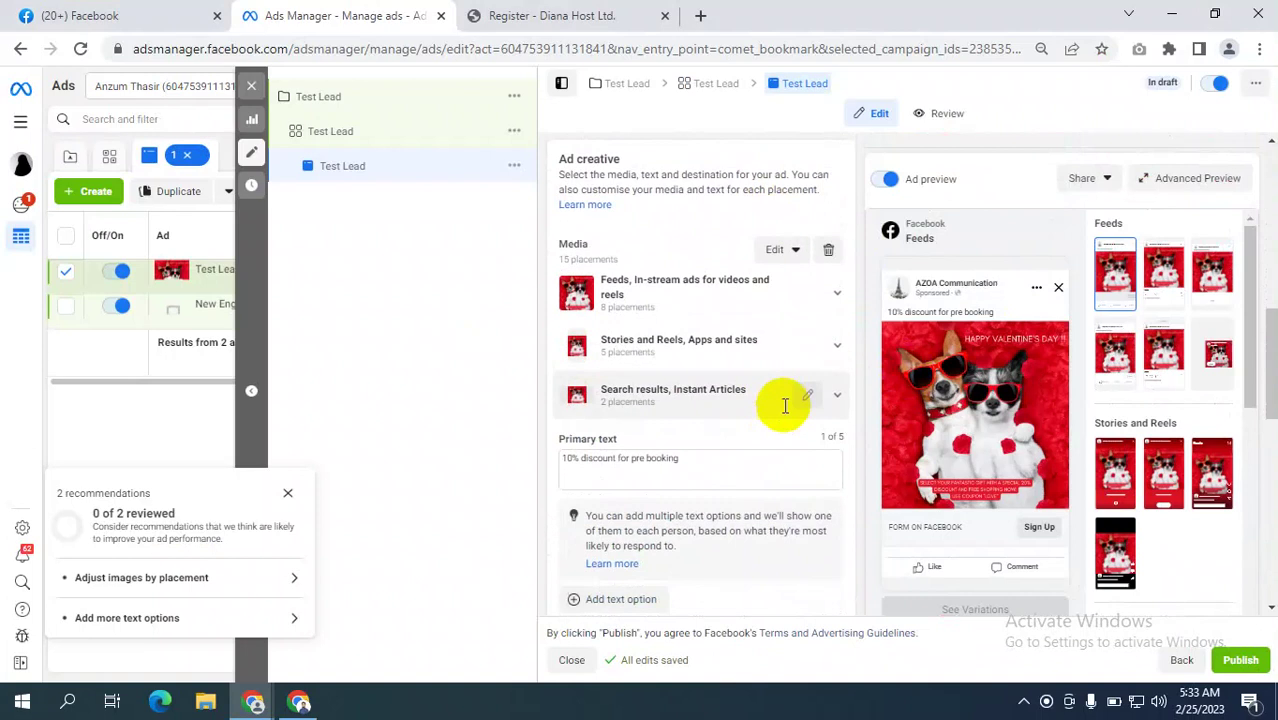
scroll(693, 368, up, 2)
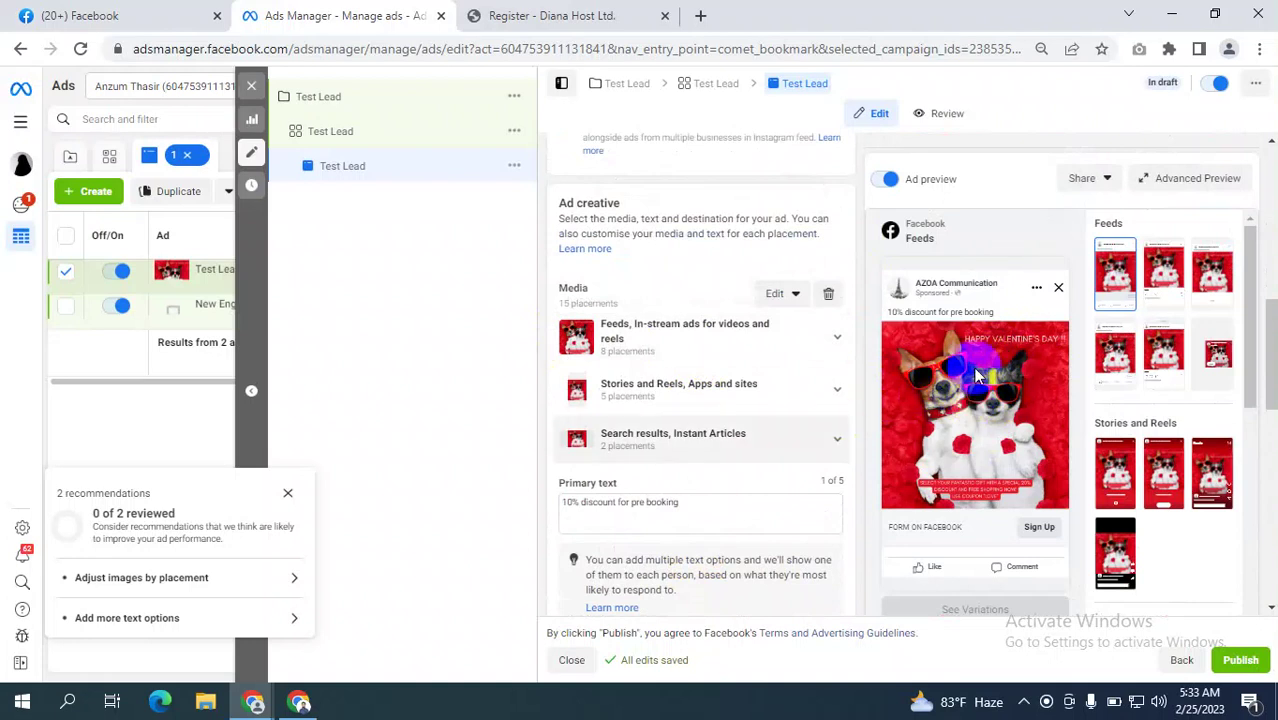
drag(680, 505, 542, 500)
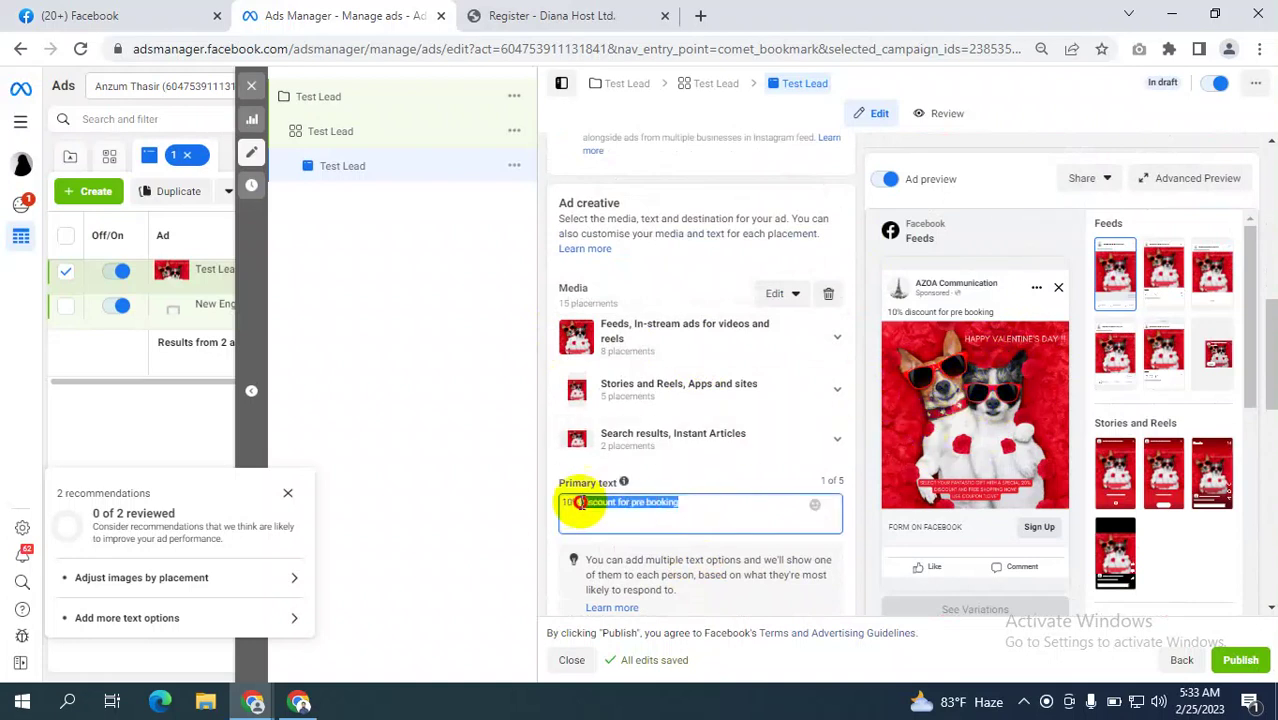
click(649, 505)
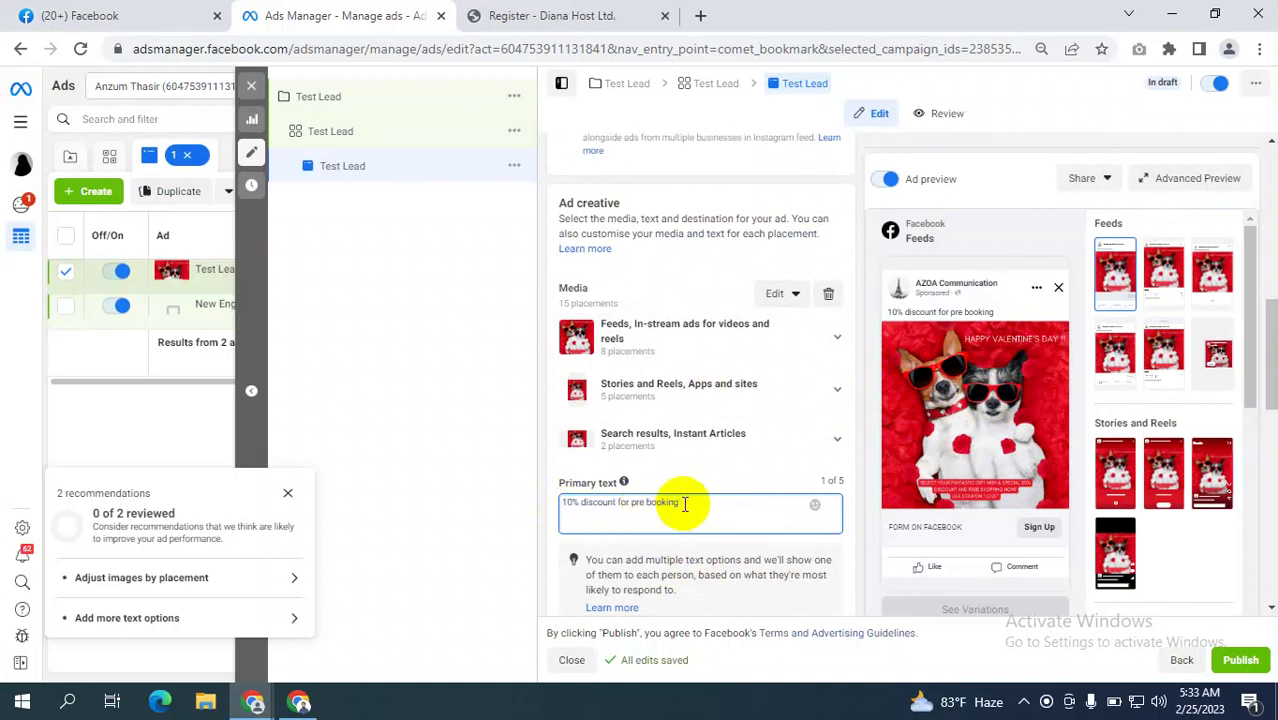
drag(684, 503, 503, 508)
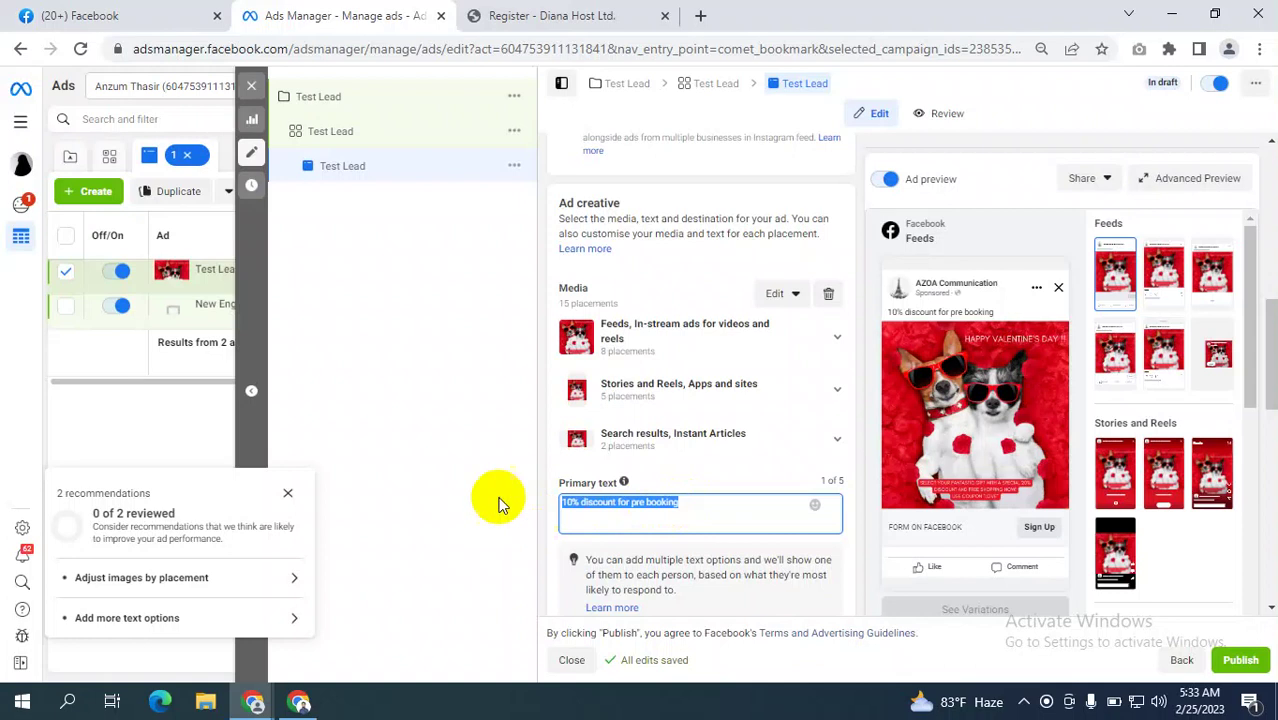
click(487, 500)
Start a fresh untitled instant form, then switch to the Facebook tab.
scroll(670, 517, down, 1)
scroll(670, 517, down, 5)
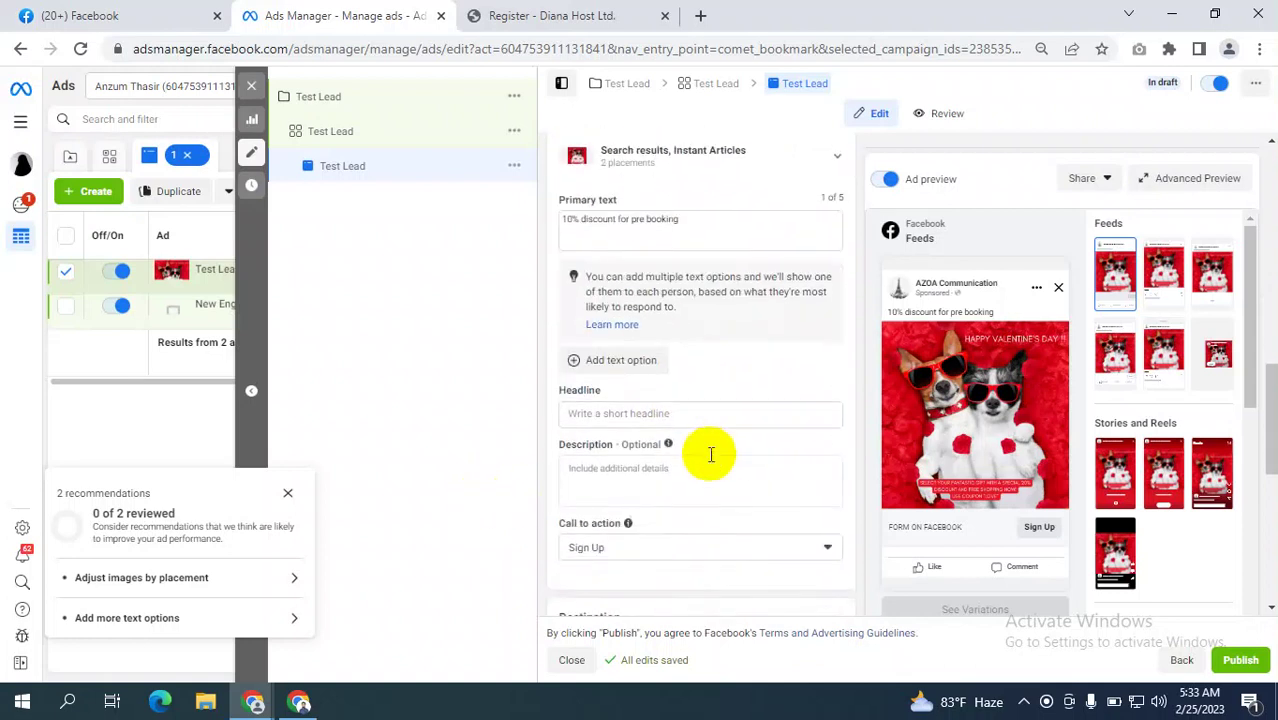
scroll(622, 300, up, 1)
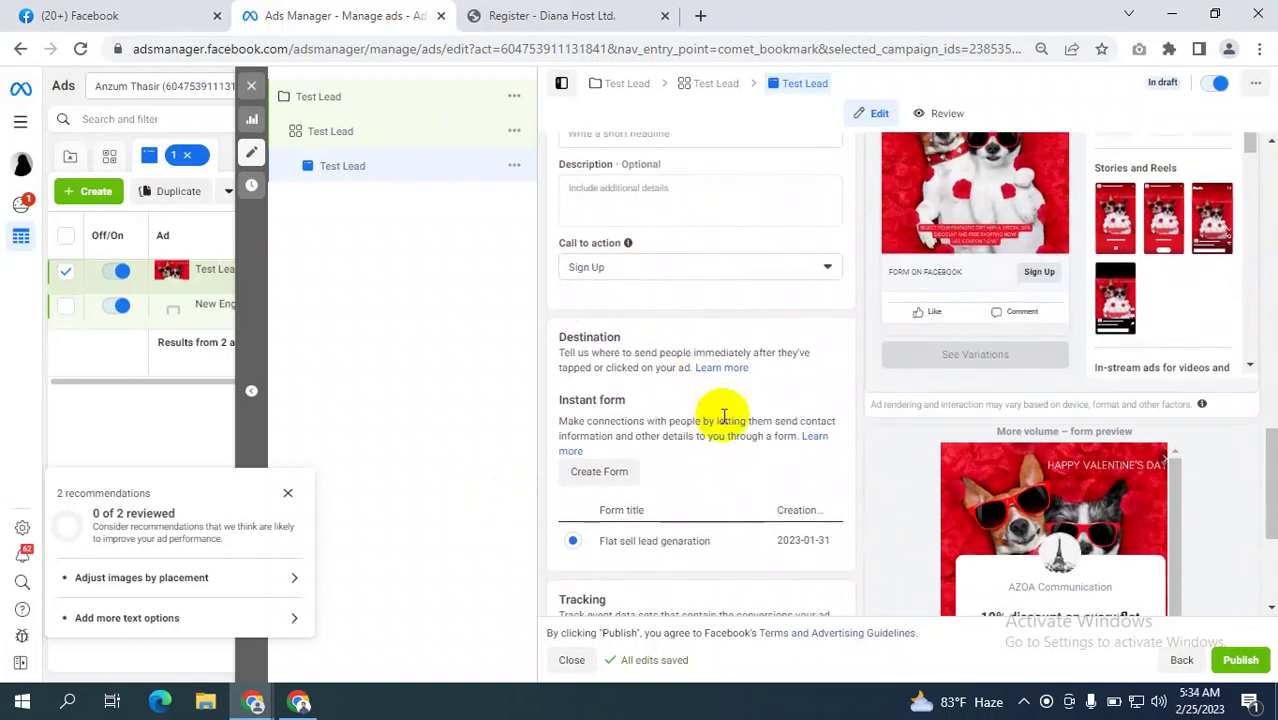
scroll(591, 336, down, 2)
click(598, 287)
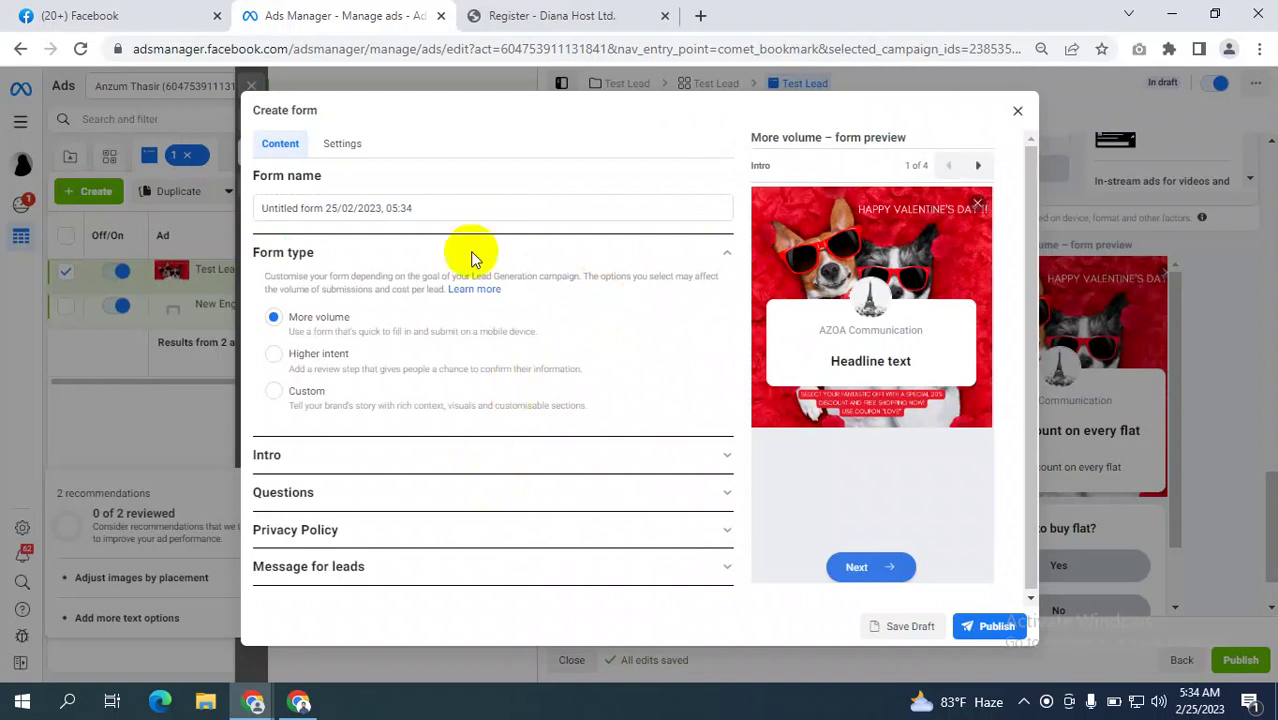
click(120, 15)
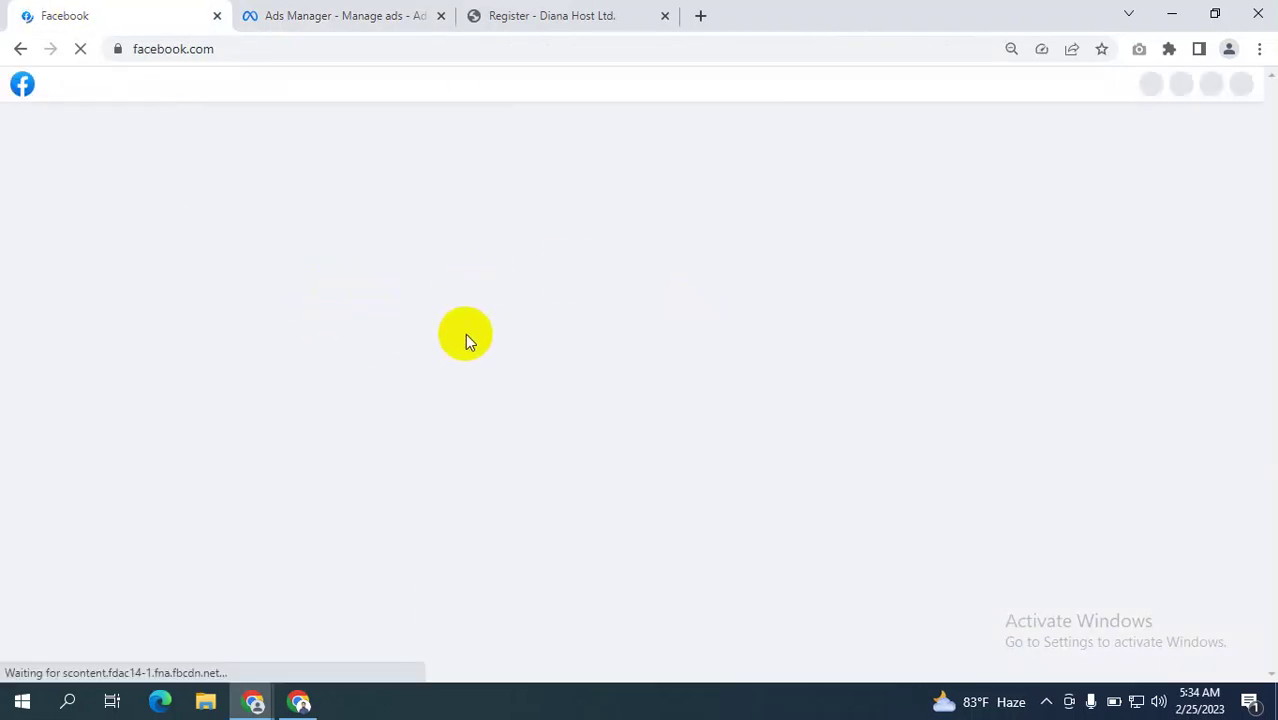
Scroll through the Facebook news feed, then return to the Ads Manager tab's Create form dialog.
scroll(573, 358, down, 3)
scroll(573, 360, down, 2)
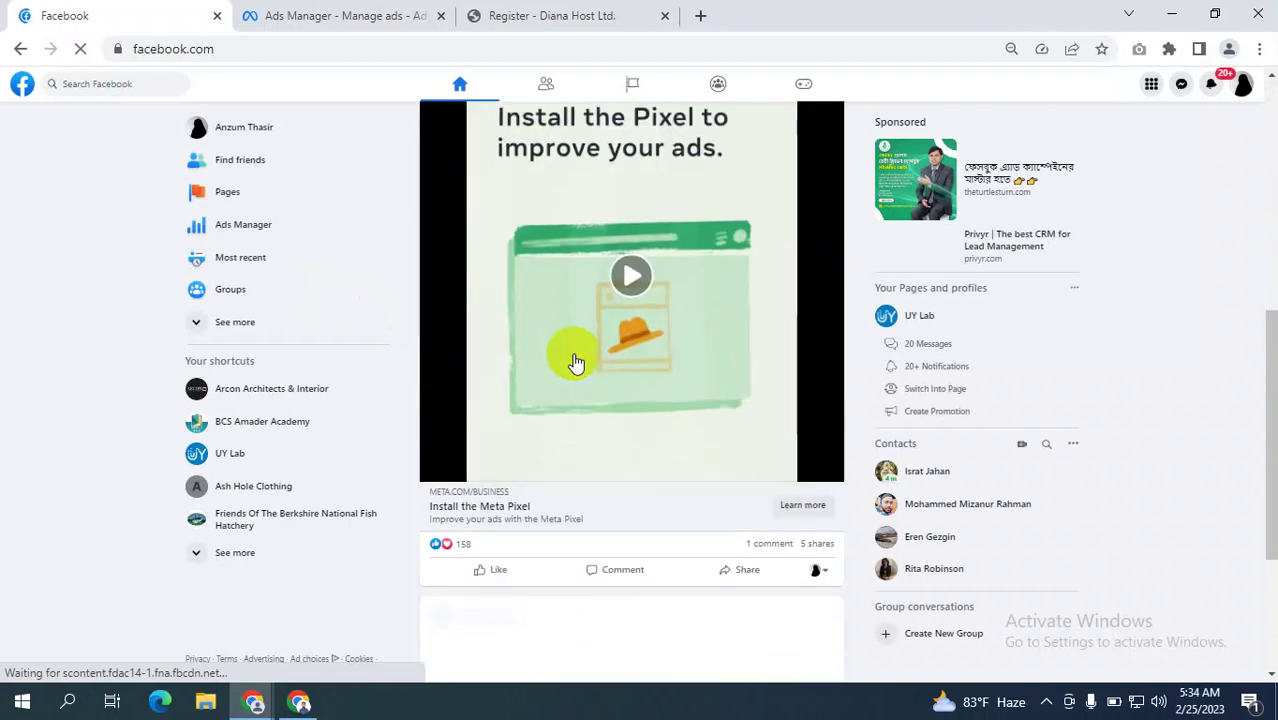
scroll(503, 488, down, 3)
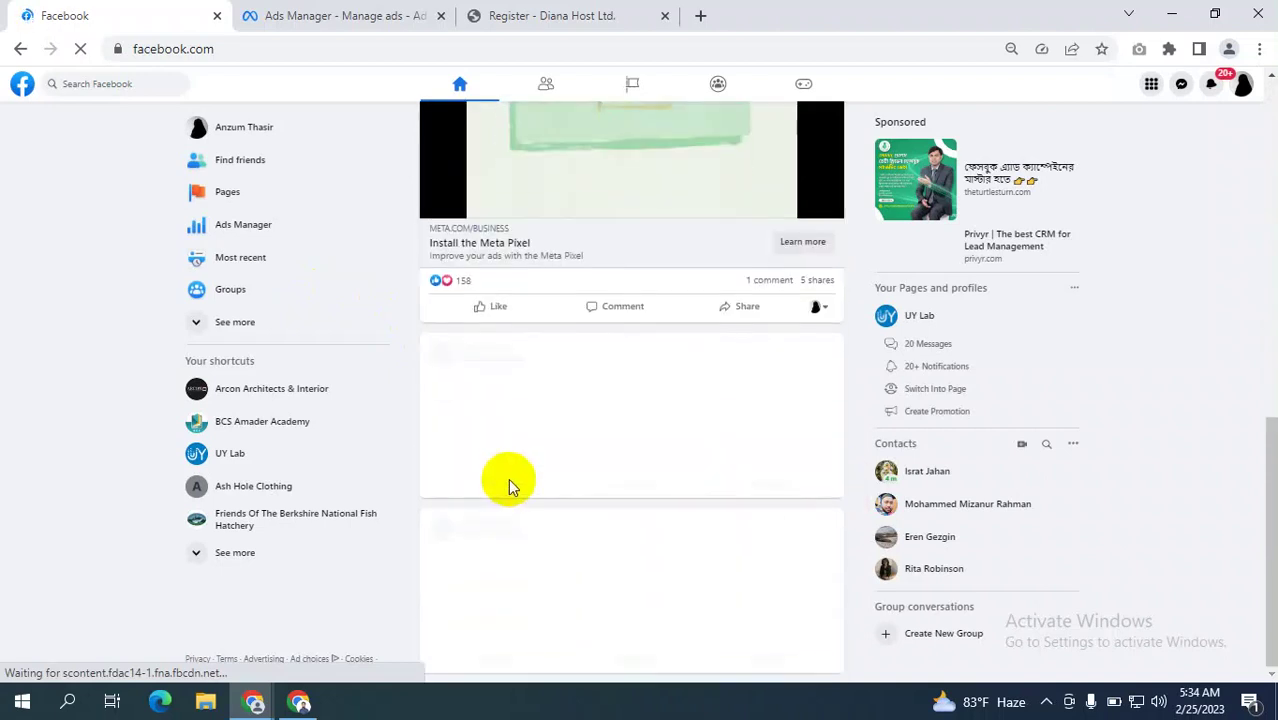
scroll(508, 480, down, 5)
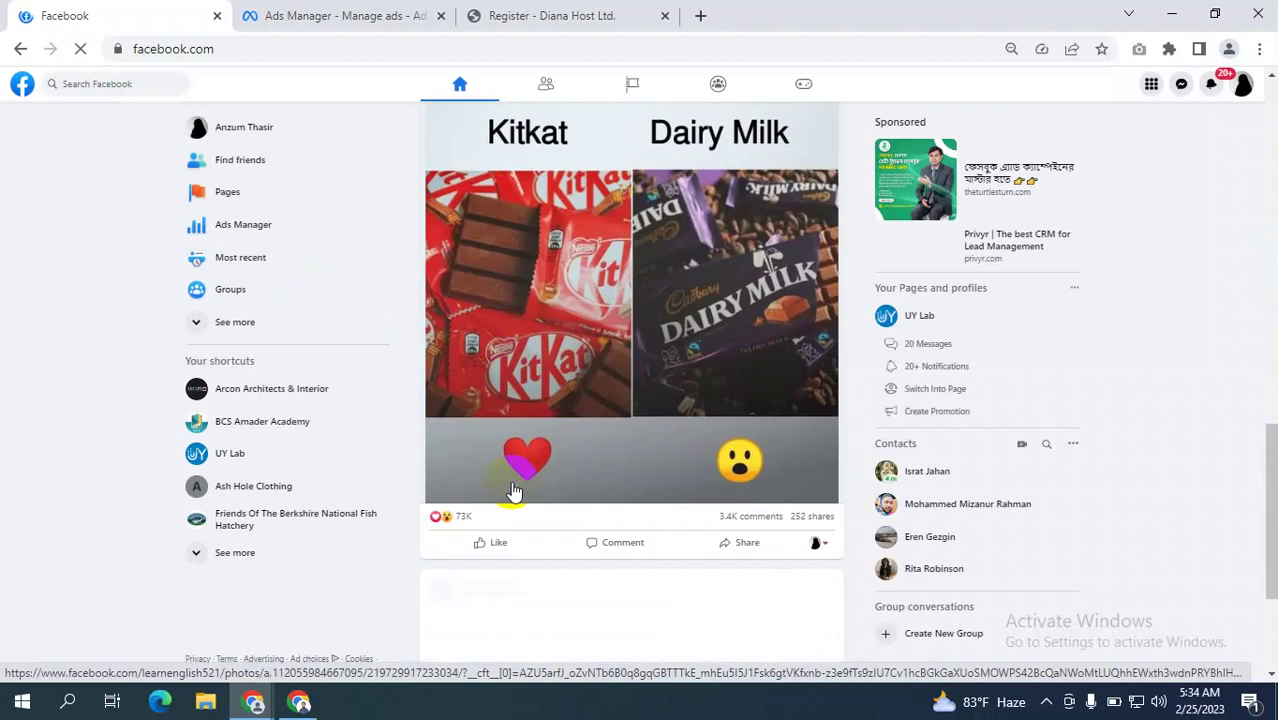
scroll(512, 490, down, 10)
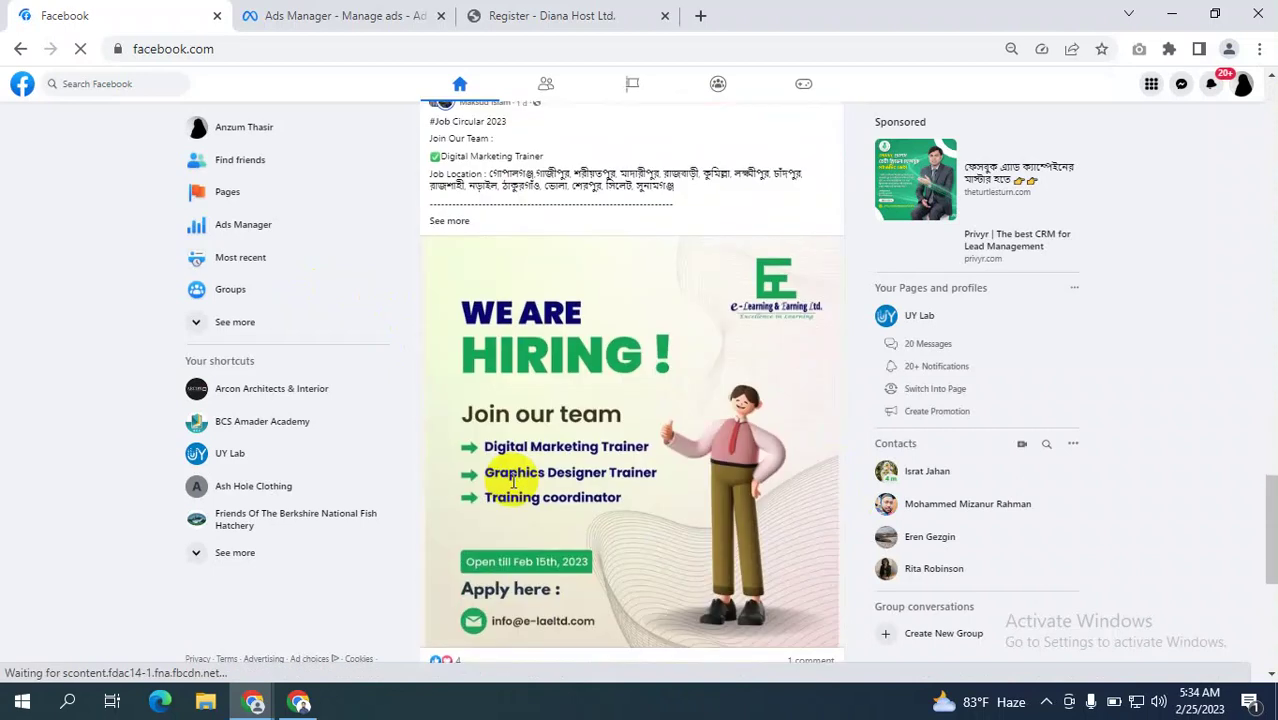
scroll(513, 485, down, 12)
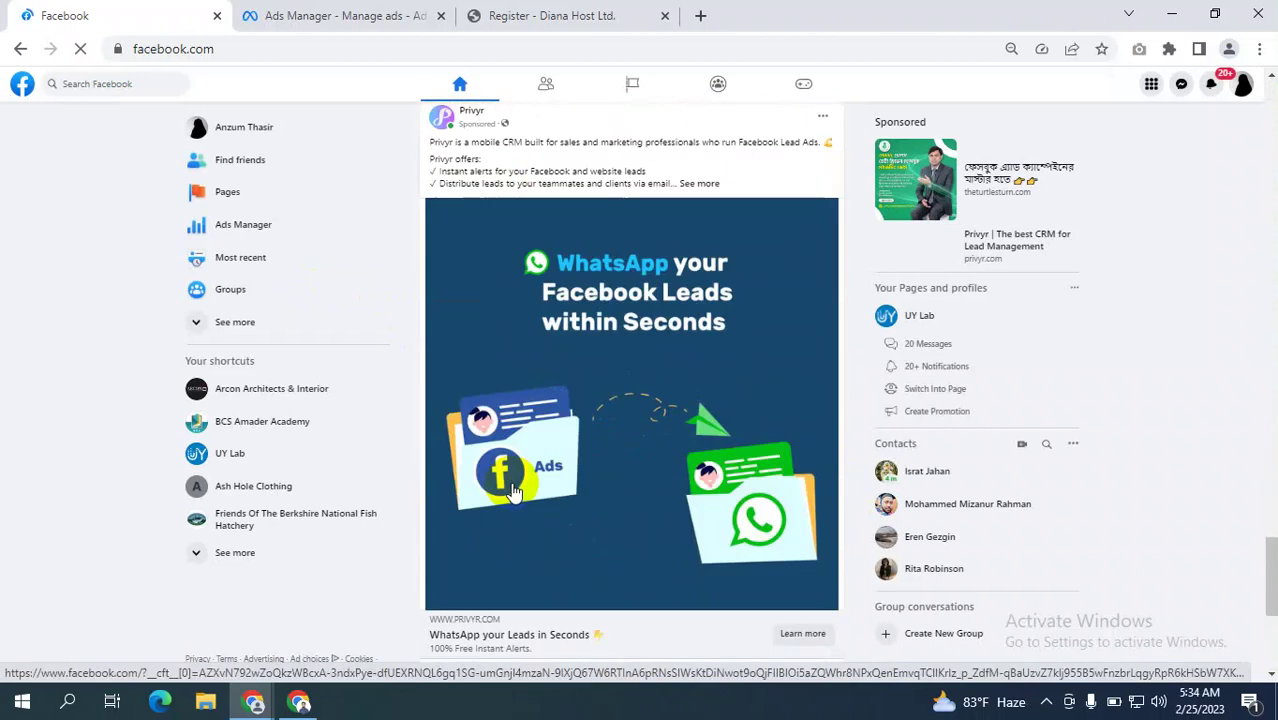
scroll(513, 492, down, 8)
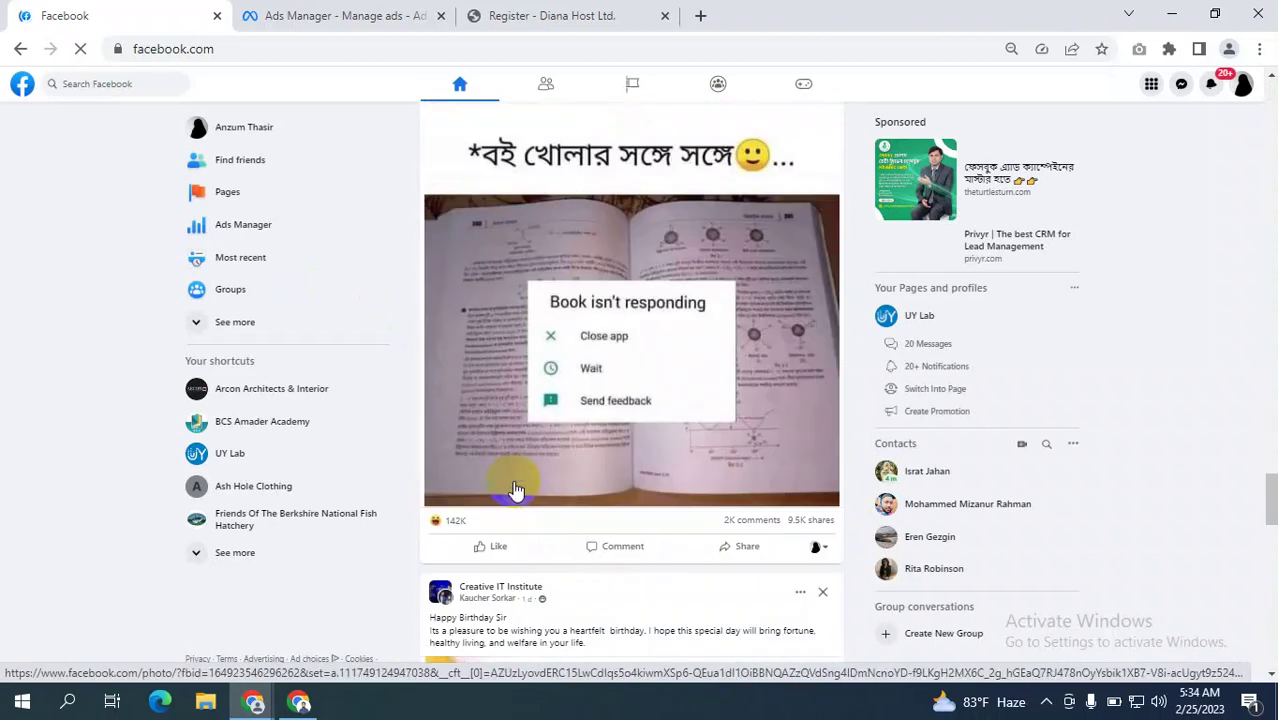
scroll(513, 487, down, 9)
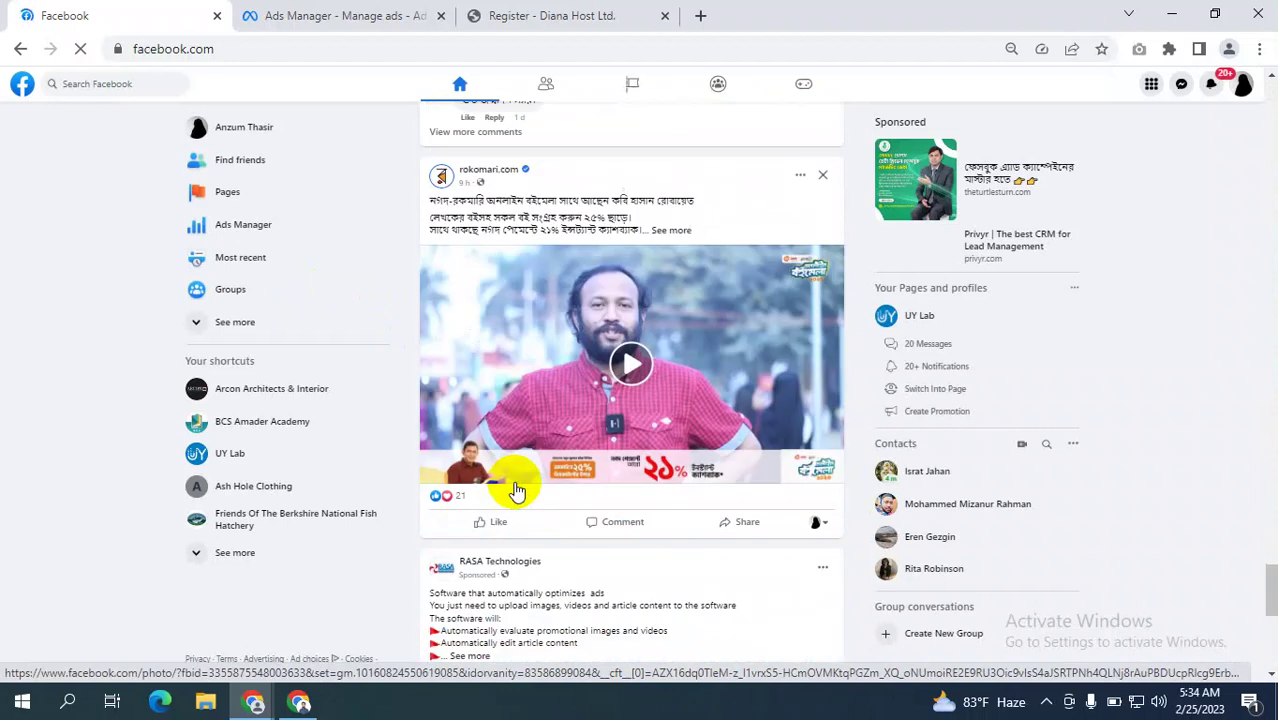
scroll(530, 420, up, 3)
click(345, 15)
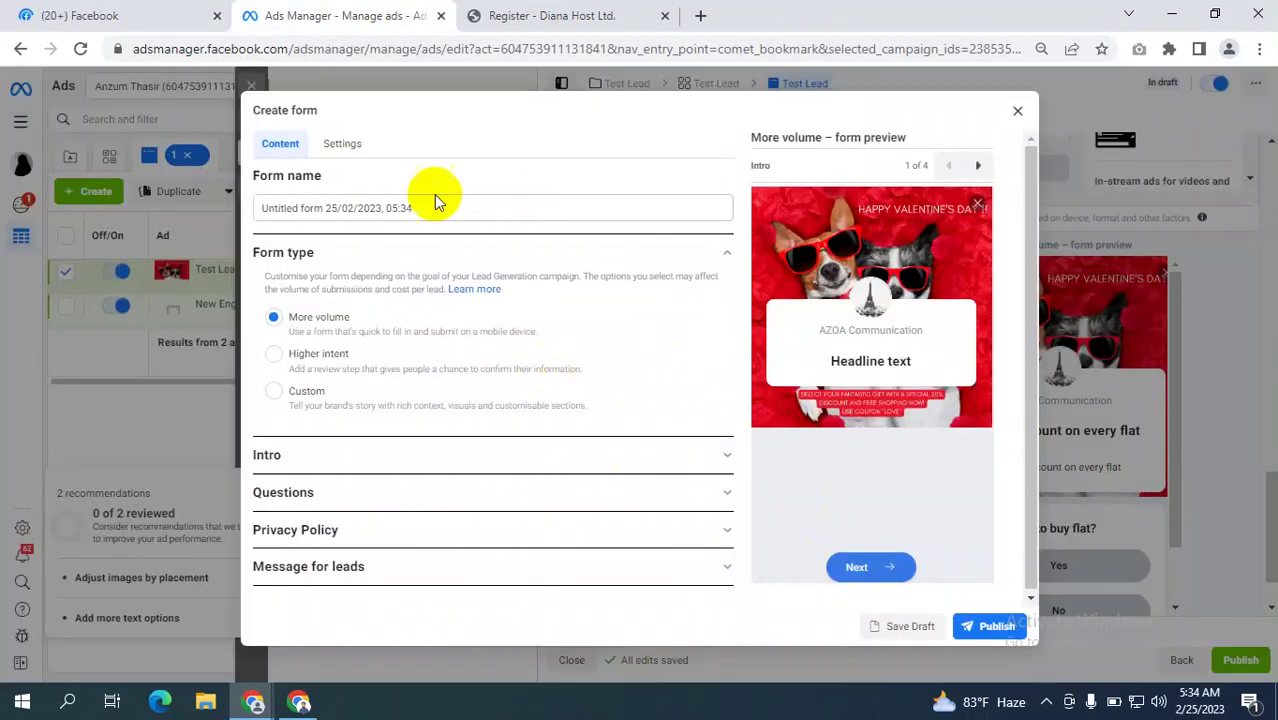
Replace the default form name with 'Bike Pre booking'.
drag(410, 207, 225, 207)
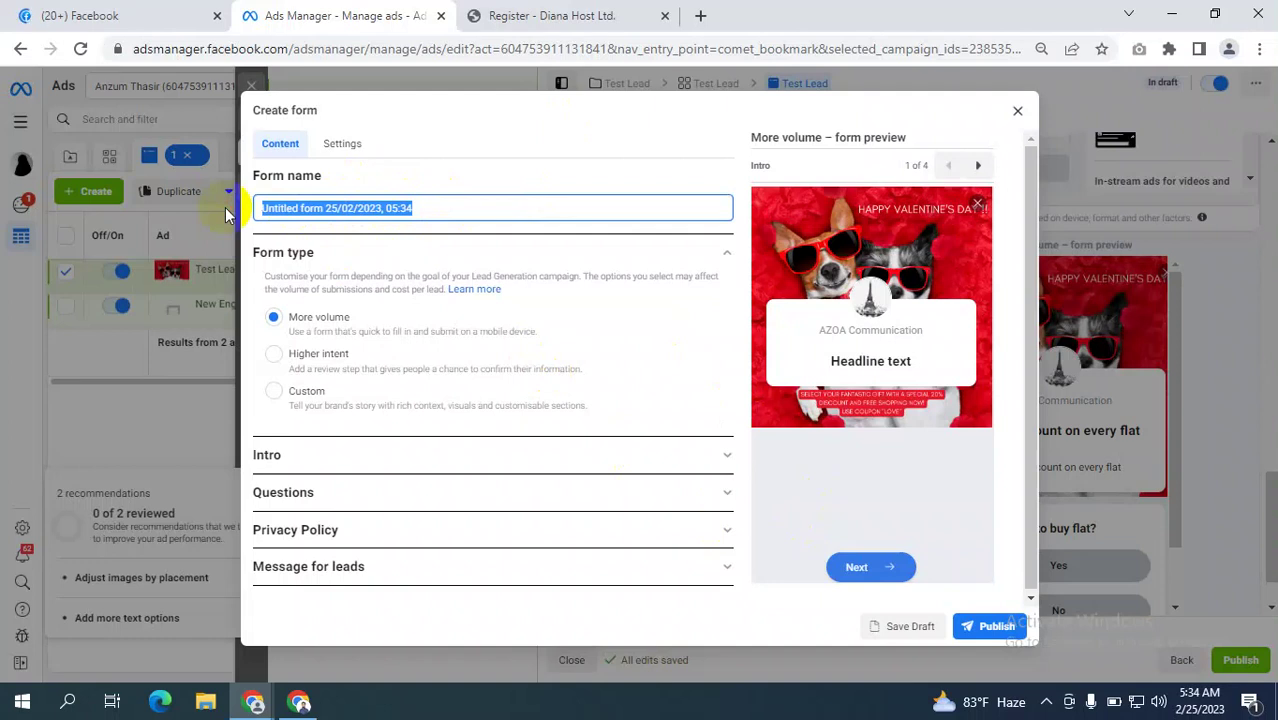
text(Oew)
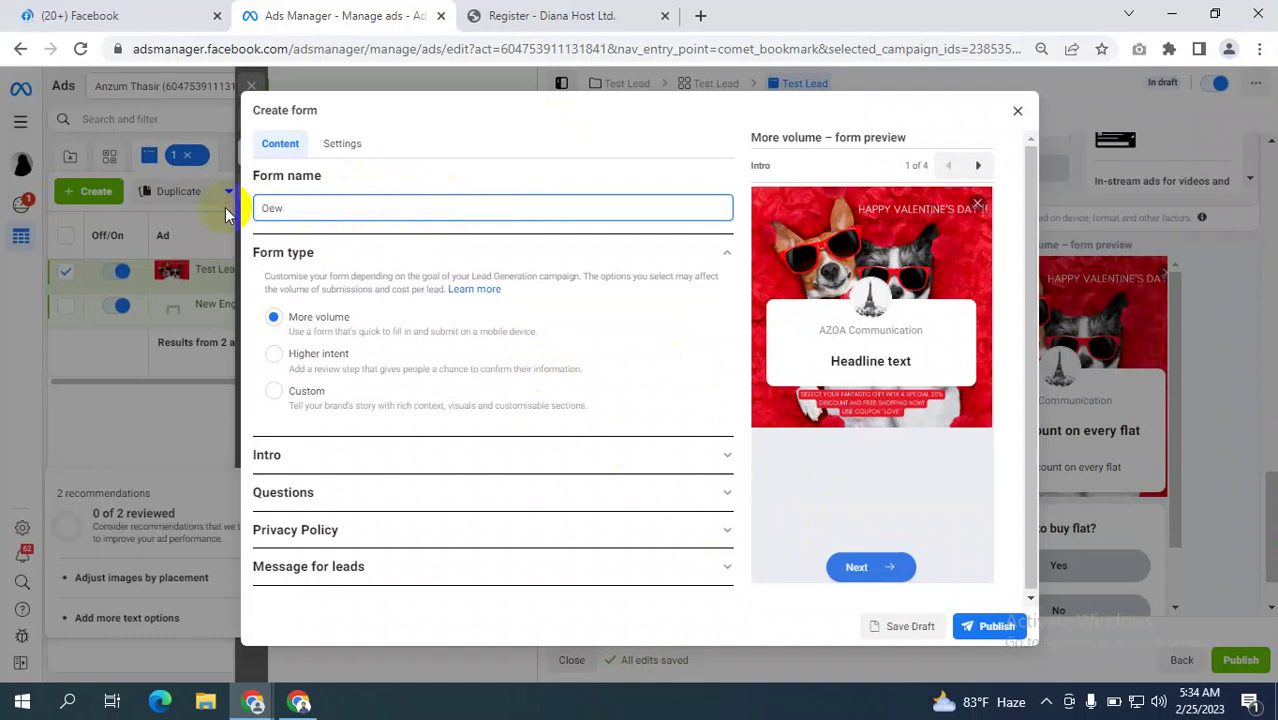
key(BackSpace)
key(BackSpace)
key(BackSpace)
text(O)
key(BackSpace)
text(Bikw)
key(BackSpace)
key(BackSpace)
key(BackSpace)
text(e Pre booking)
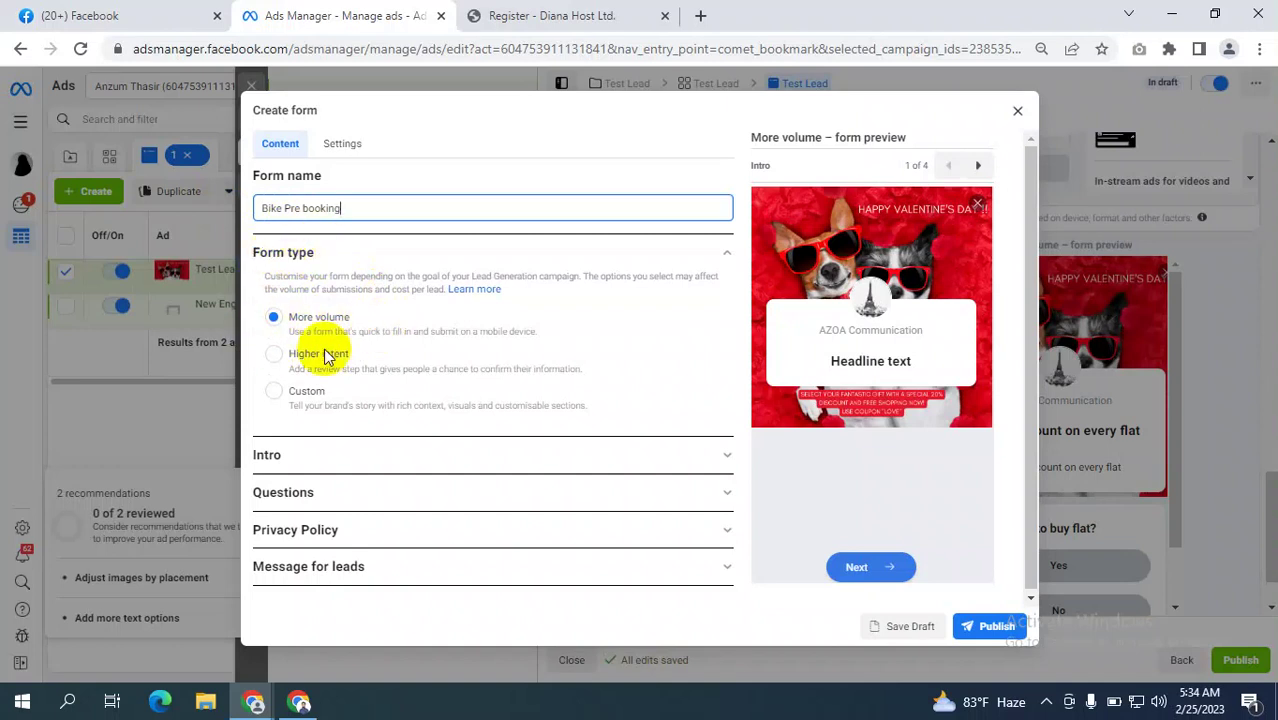
Expand the Intro section and set the greeting headline to '10% Discount on pre booking'.
click(422, 458)
scroll(420, 400, down, 2)
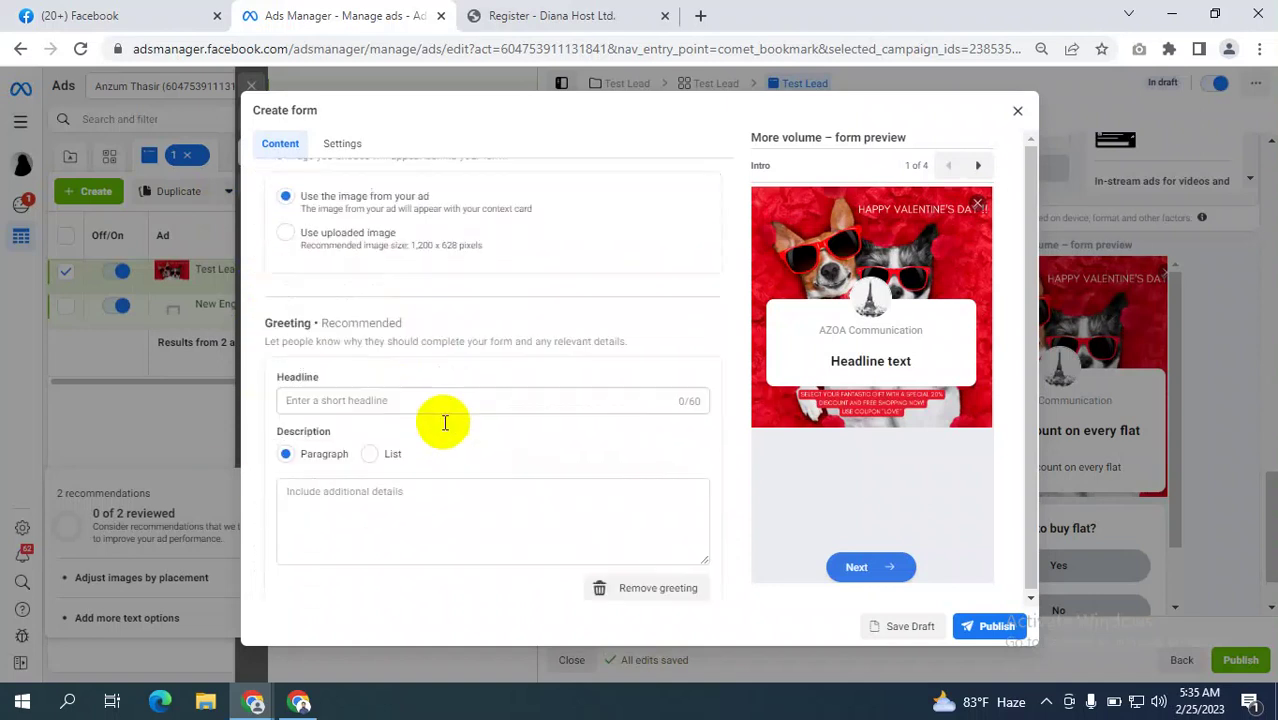
scroll(478, 371, down, 2)
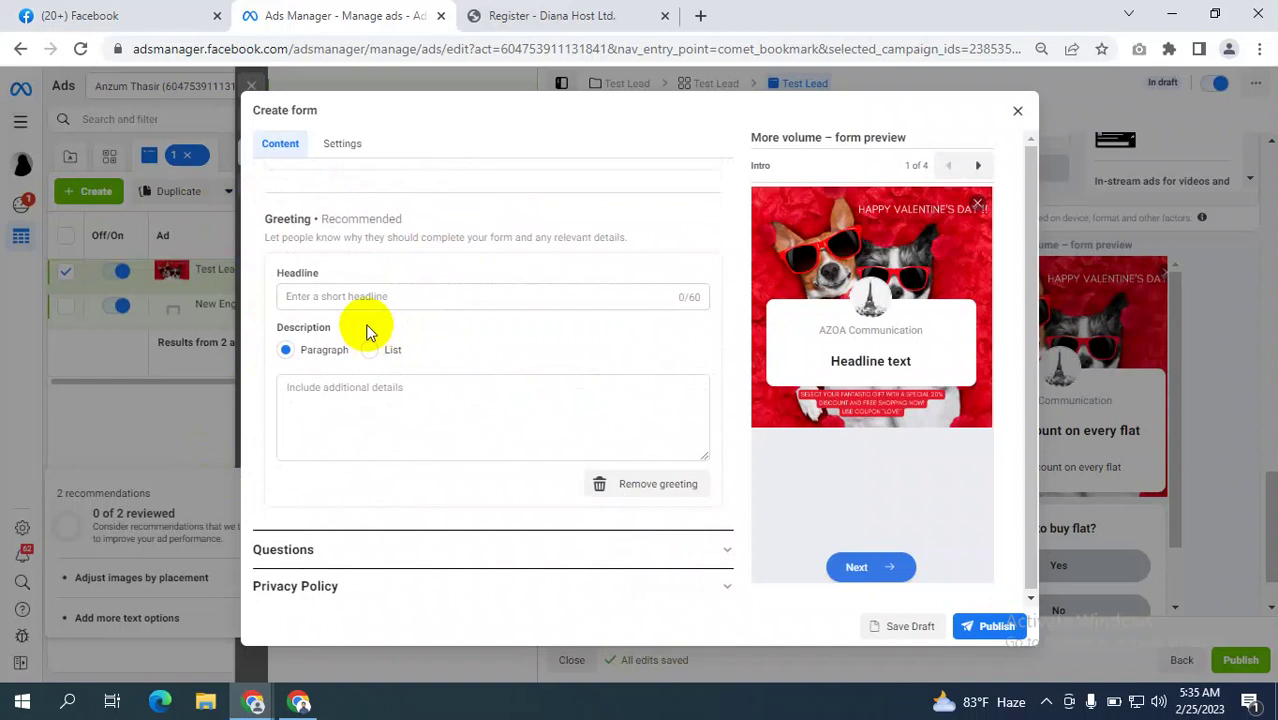
click(315, 295)
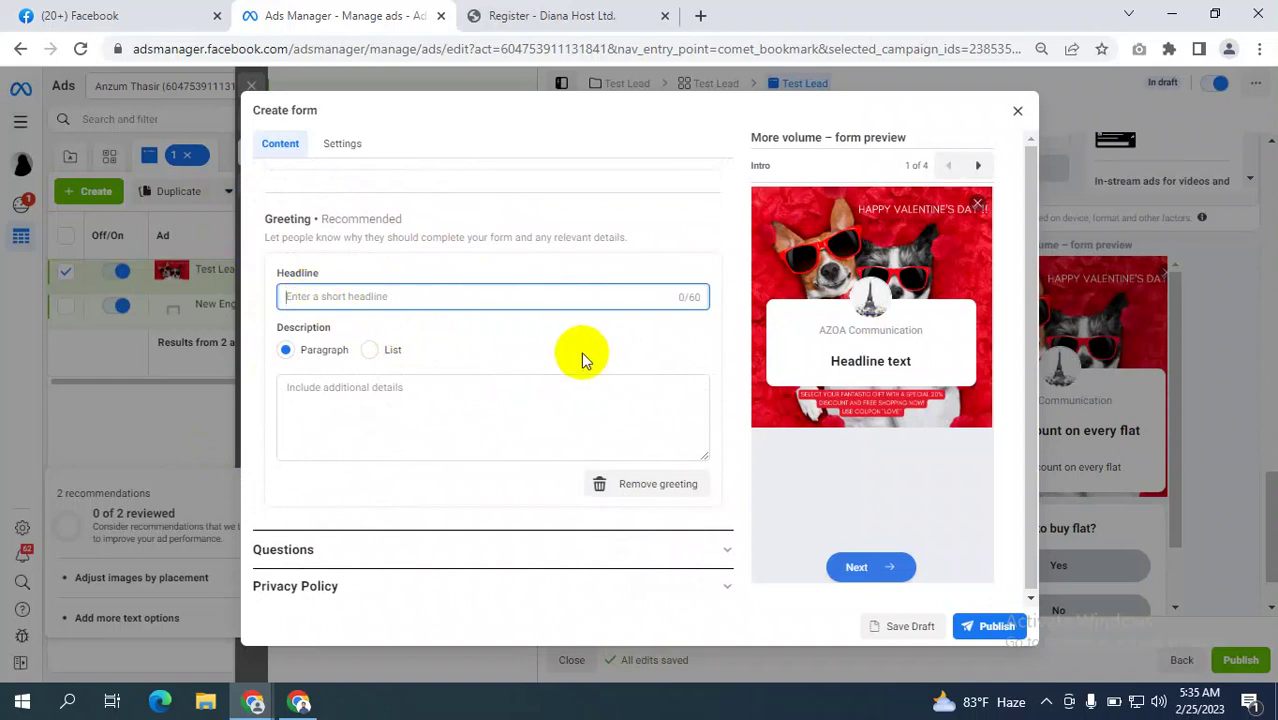
text(10)
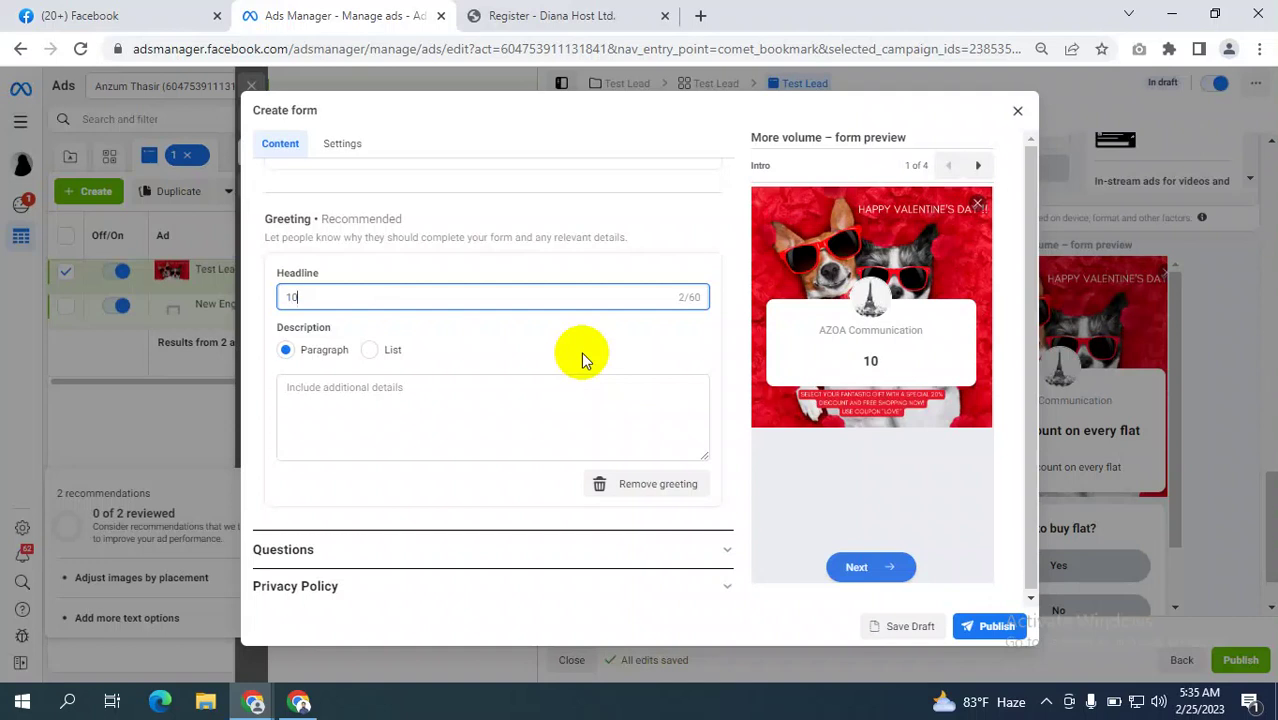
text(% Discount )
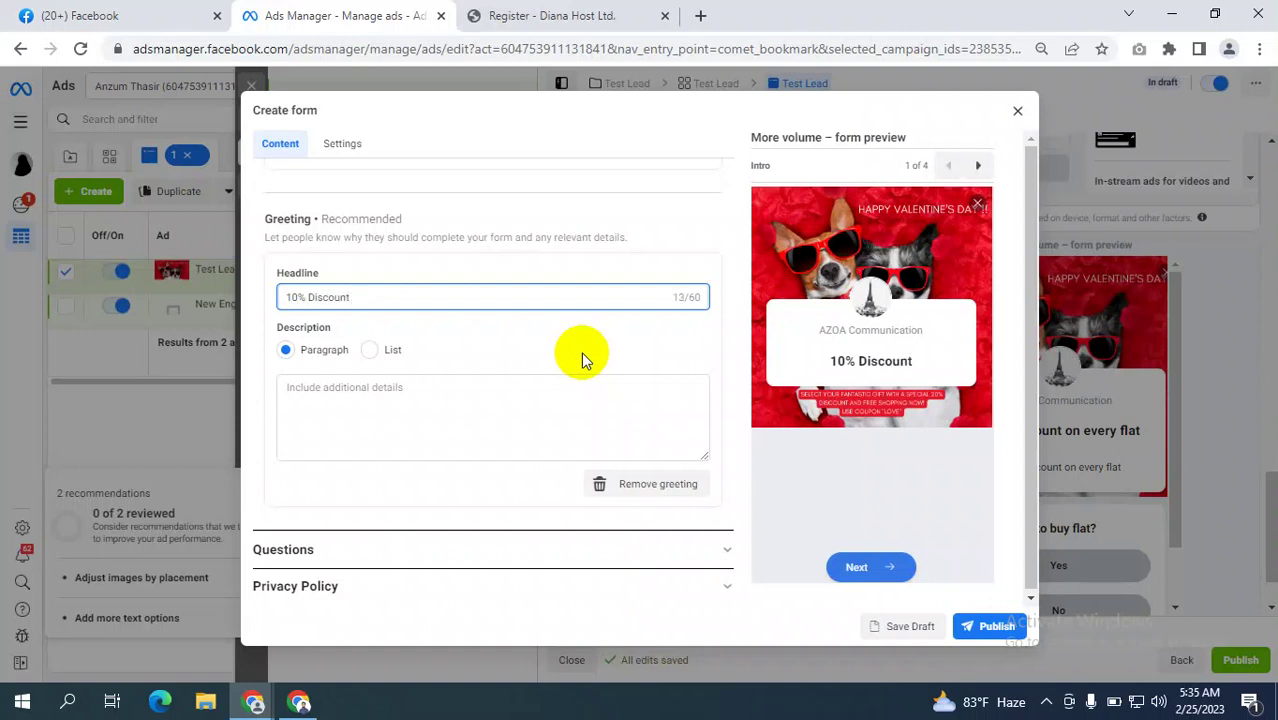
text(on )
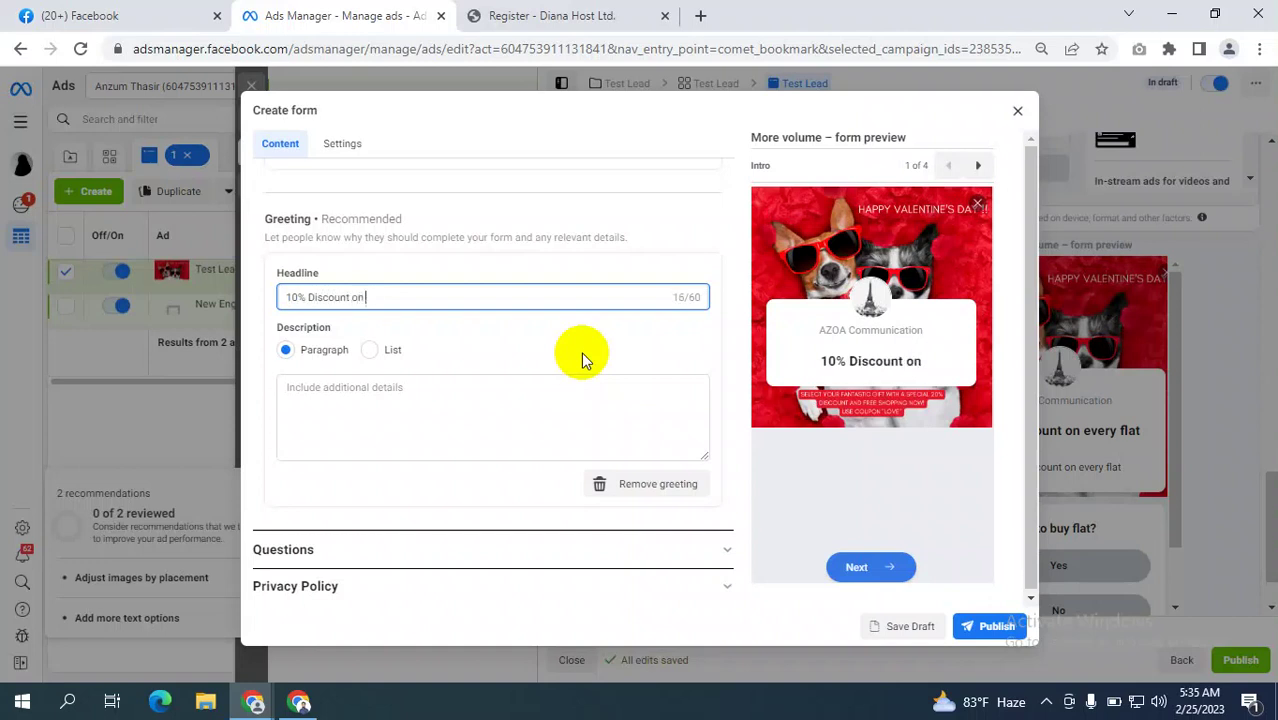
text(pre booking)
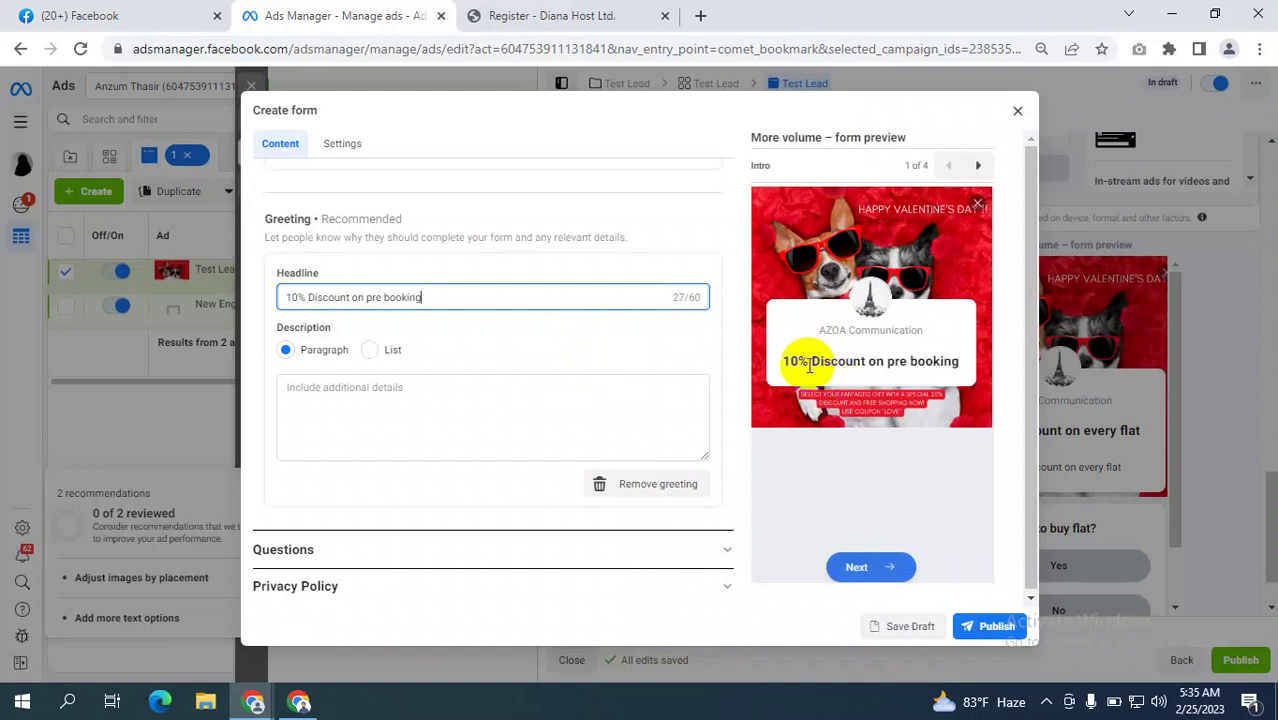
Check the headline and page name shown in the form preview.
drag(778, 361, 956, 362)
drag(811, 340, 900, 330)
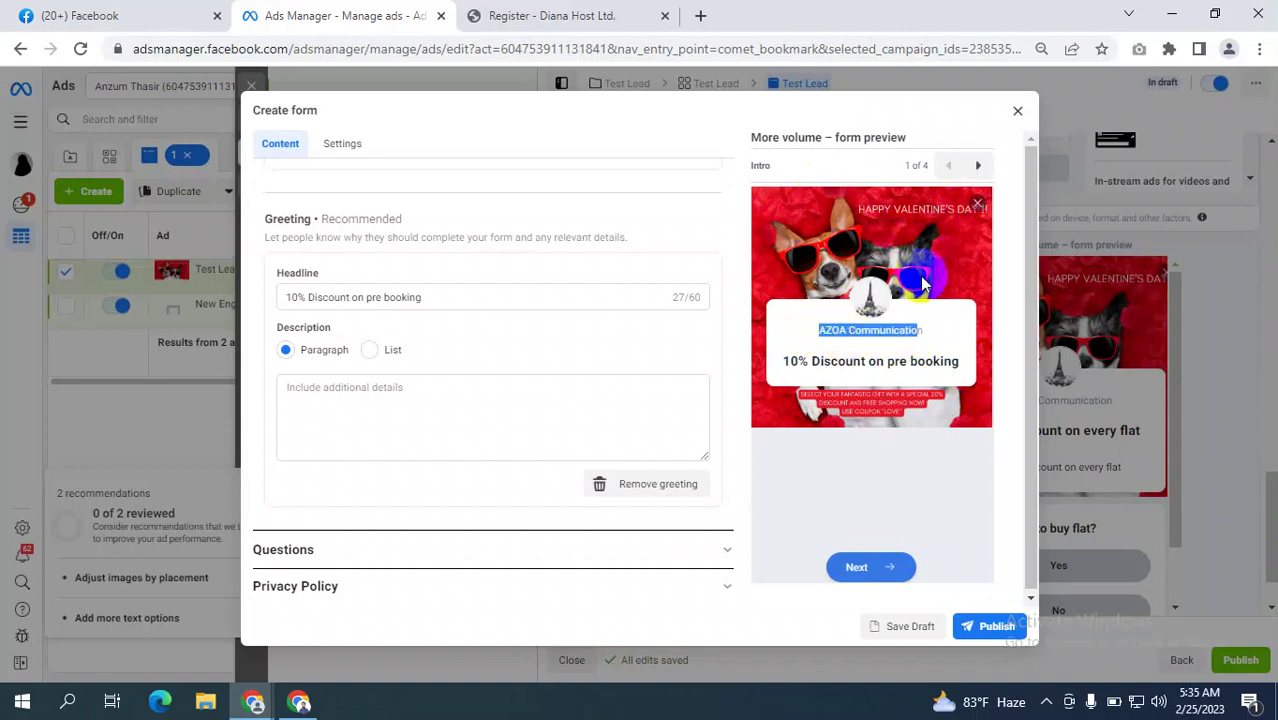
scroll(443, 373, down, 1)
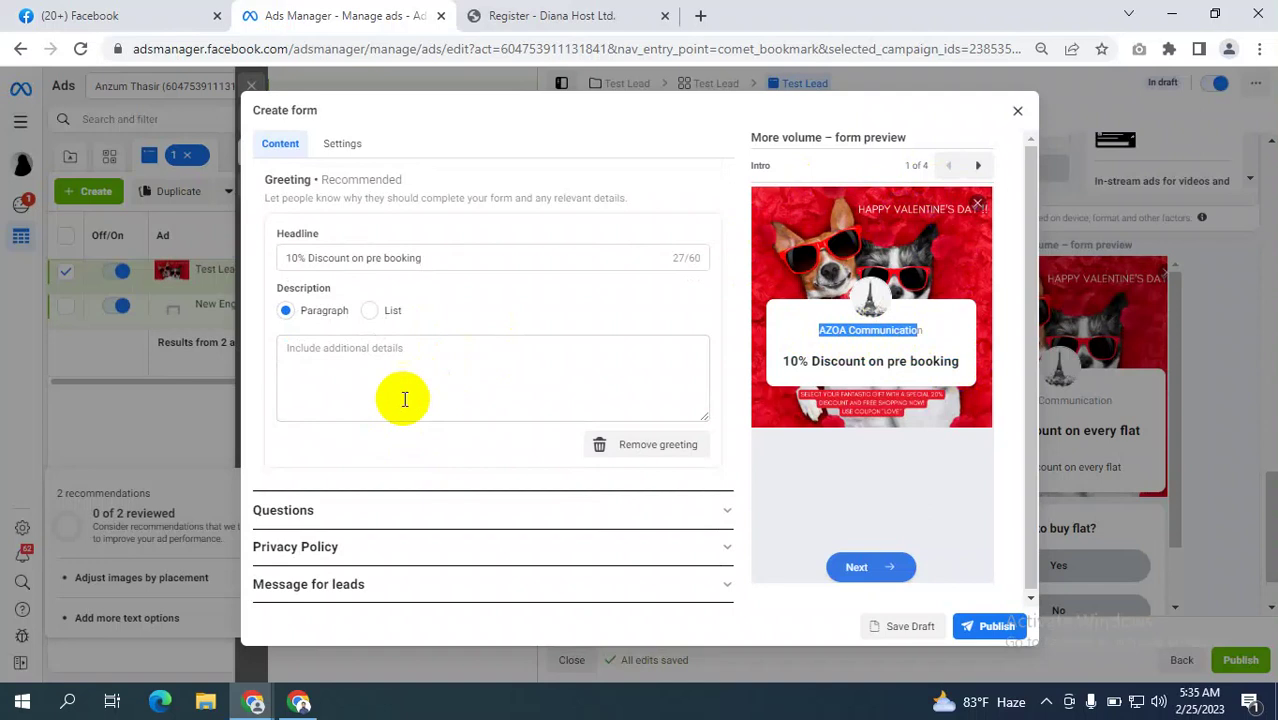
scroll(428, 365, up, 4)
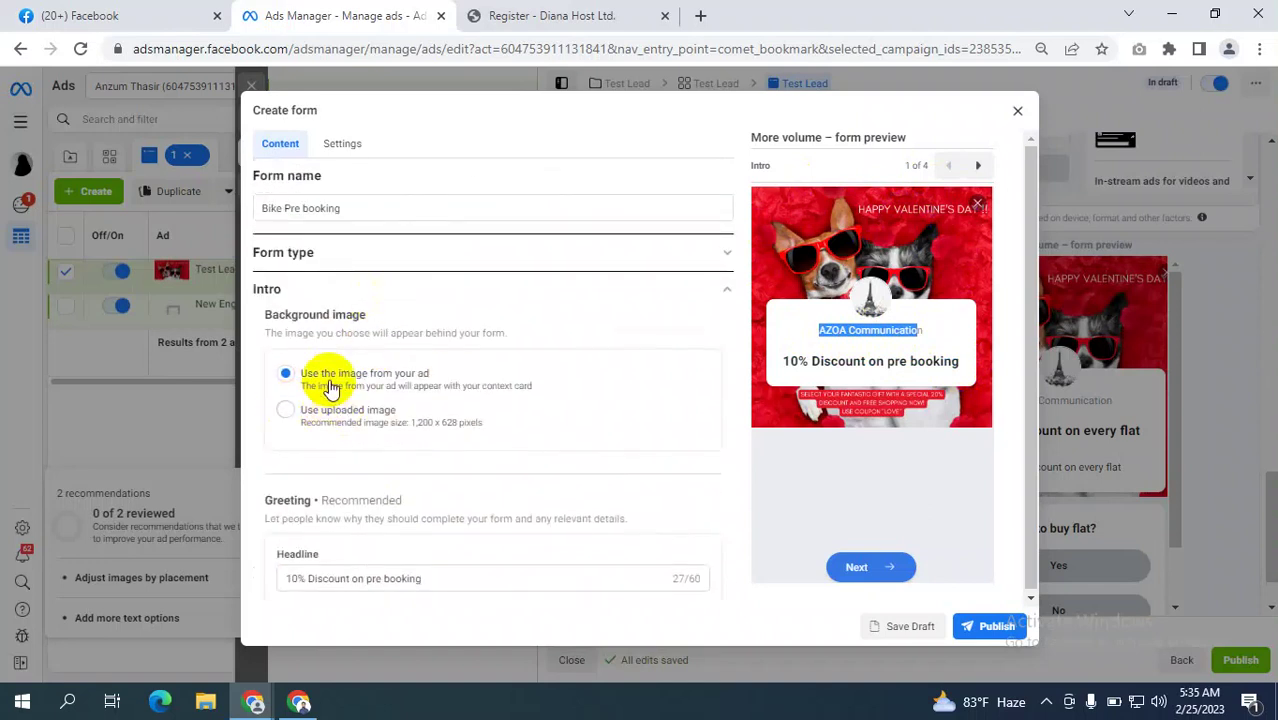
click(303, 378)
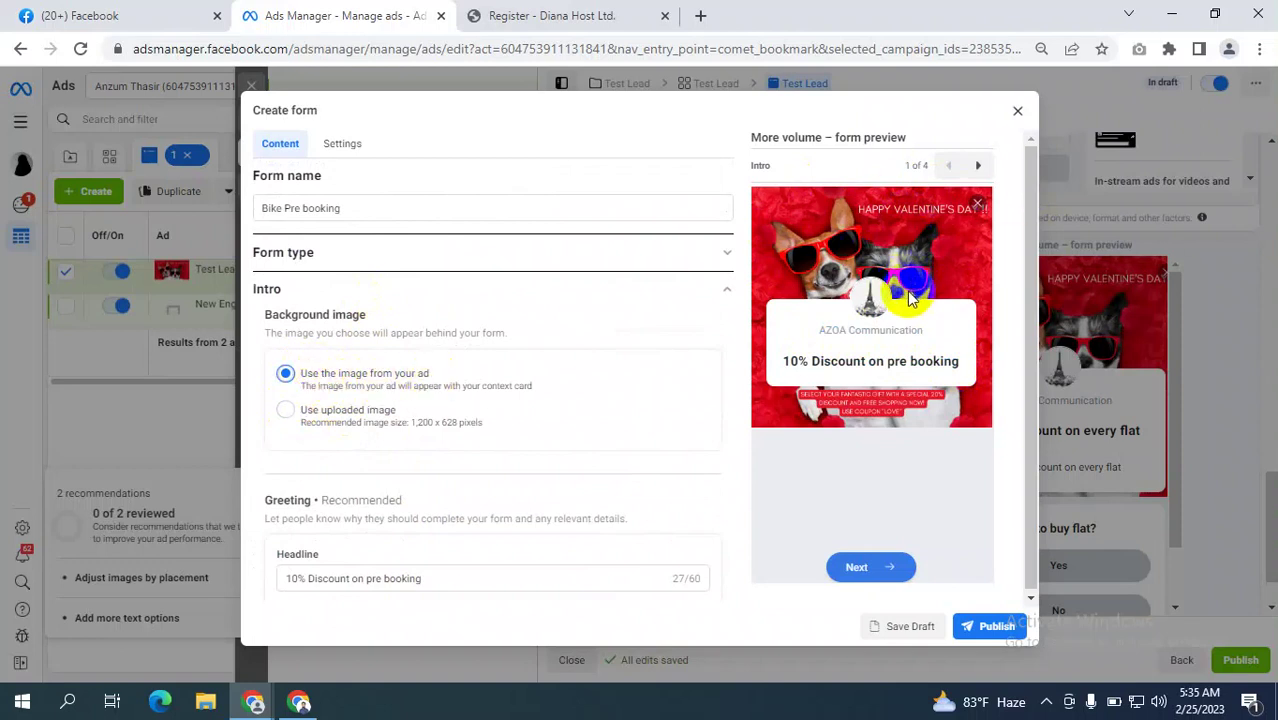
click(284, 411)
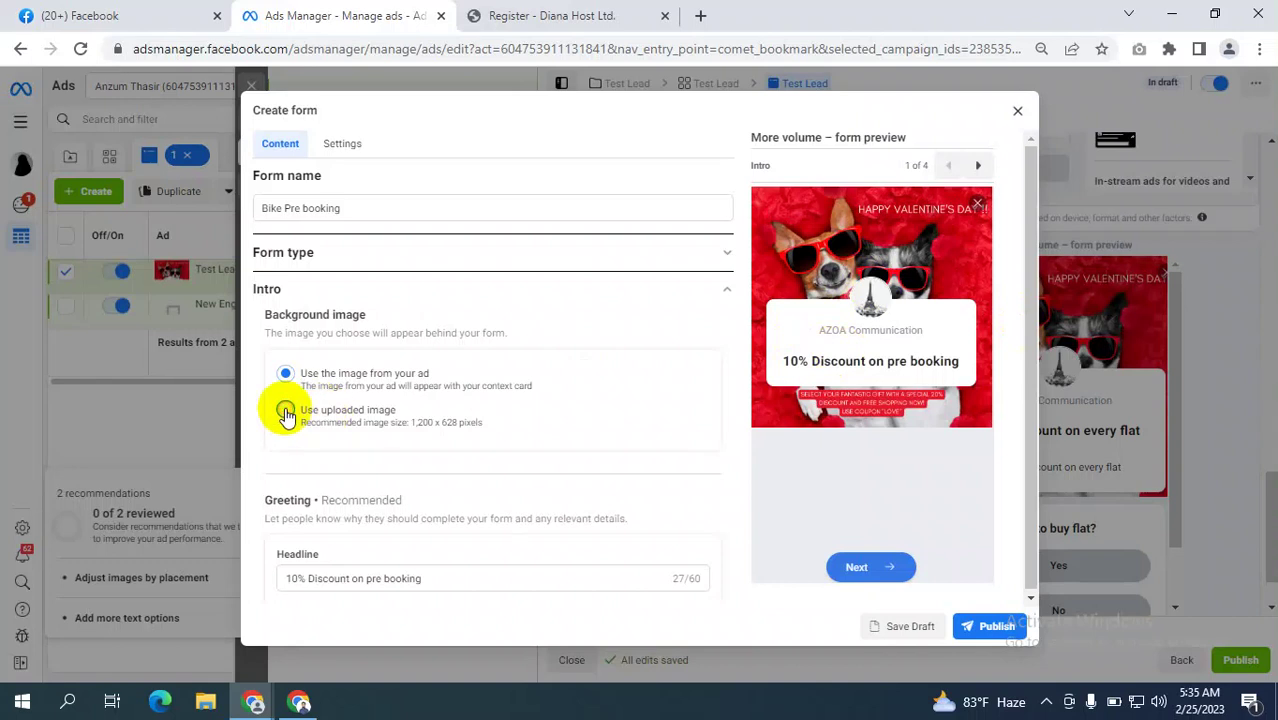
click(327, 454)
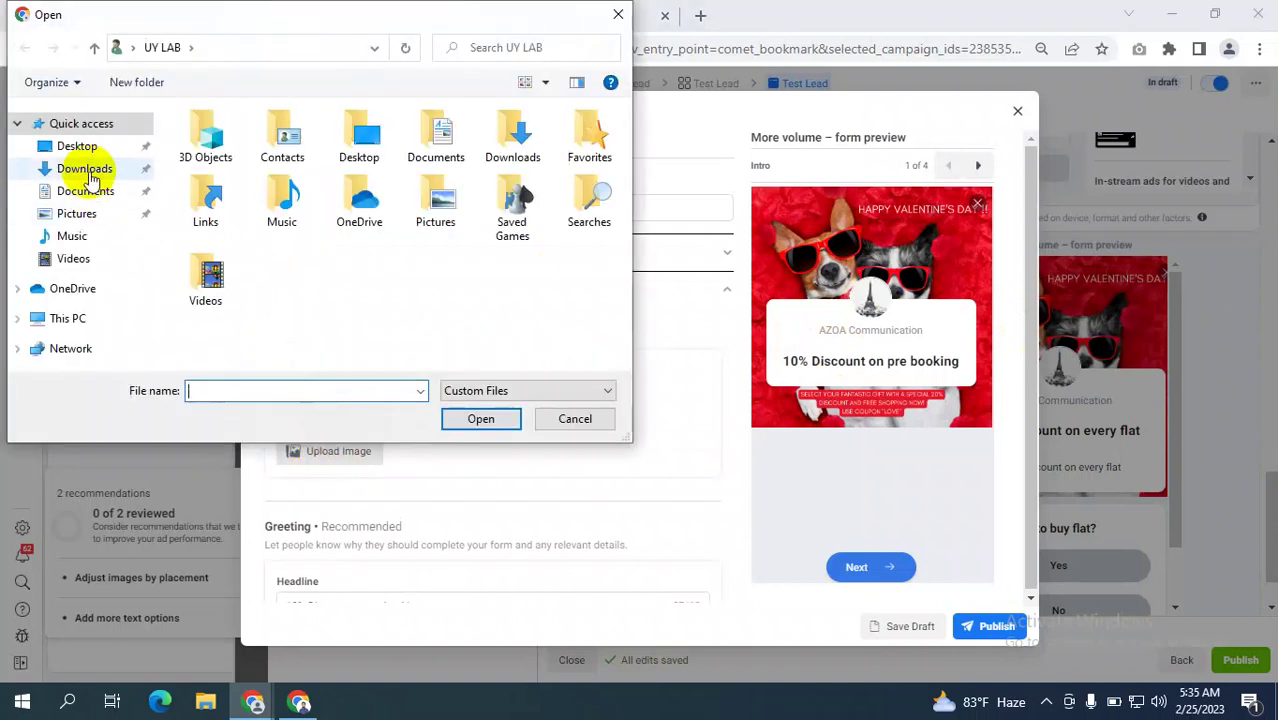
click(84, 168)
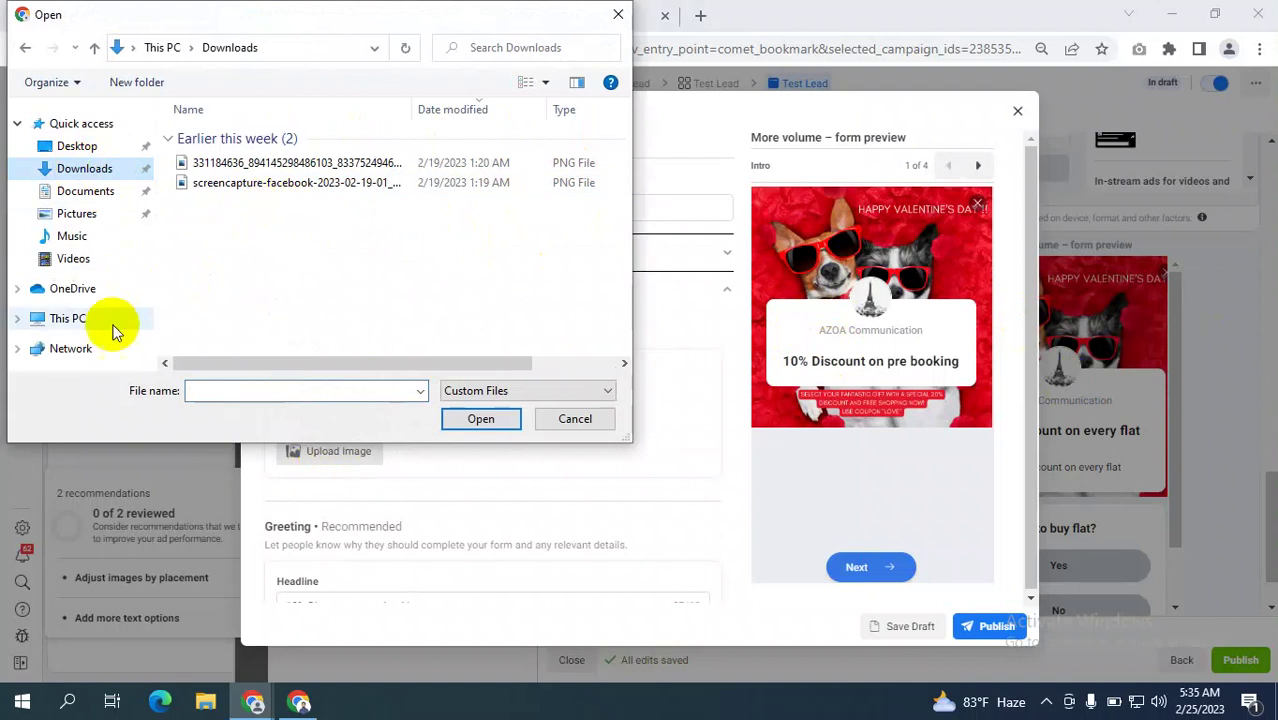
click(579, 83)
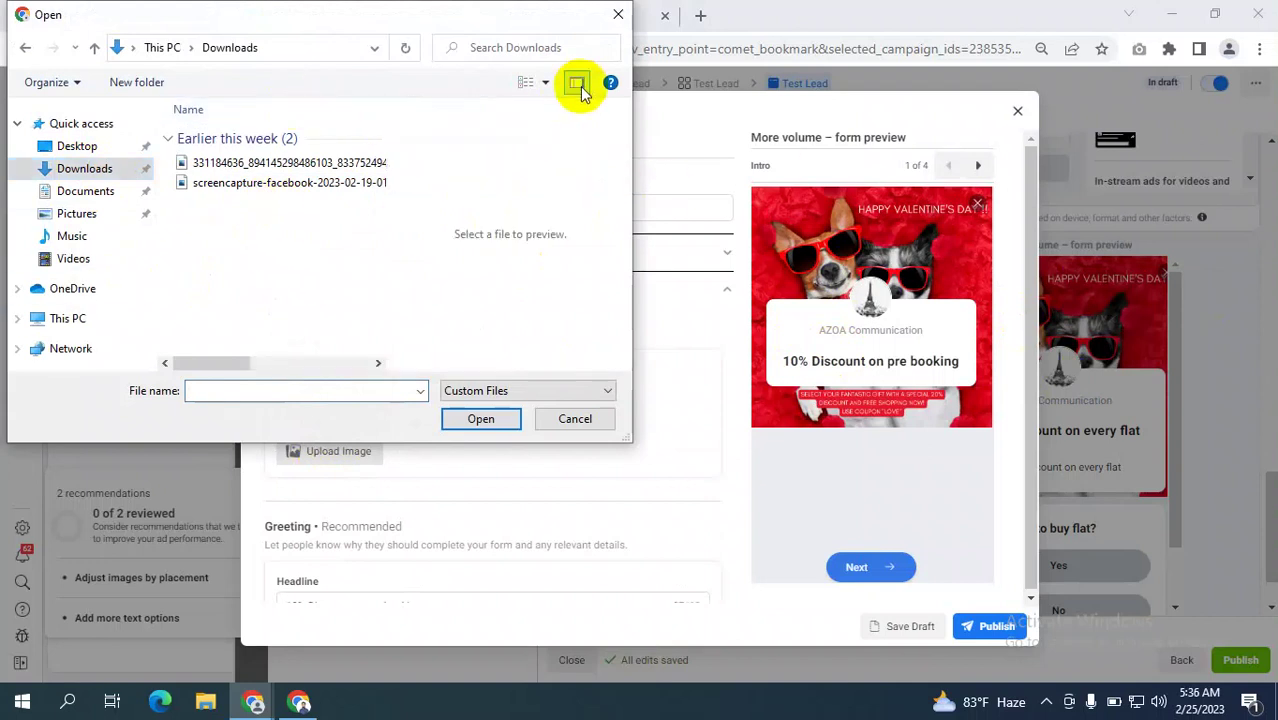
click(549, 85)
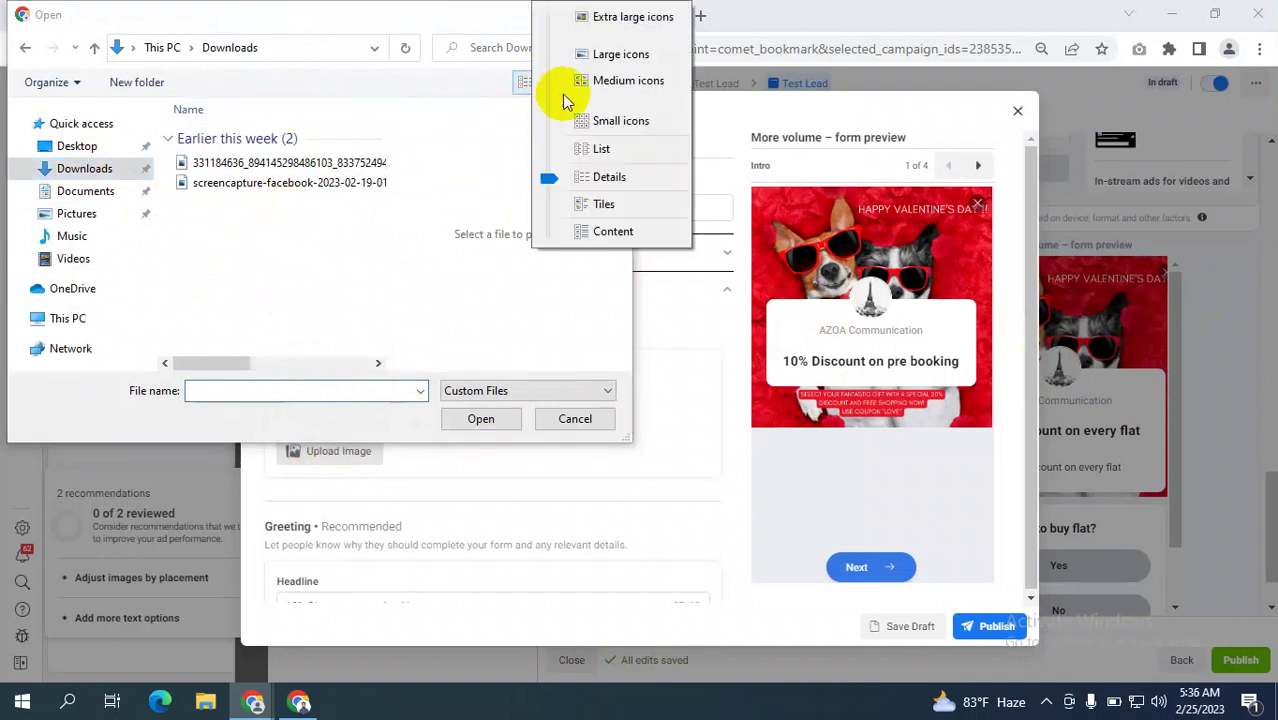
click(600, 52)
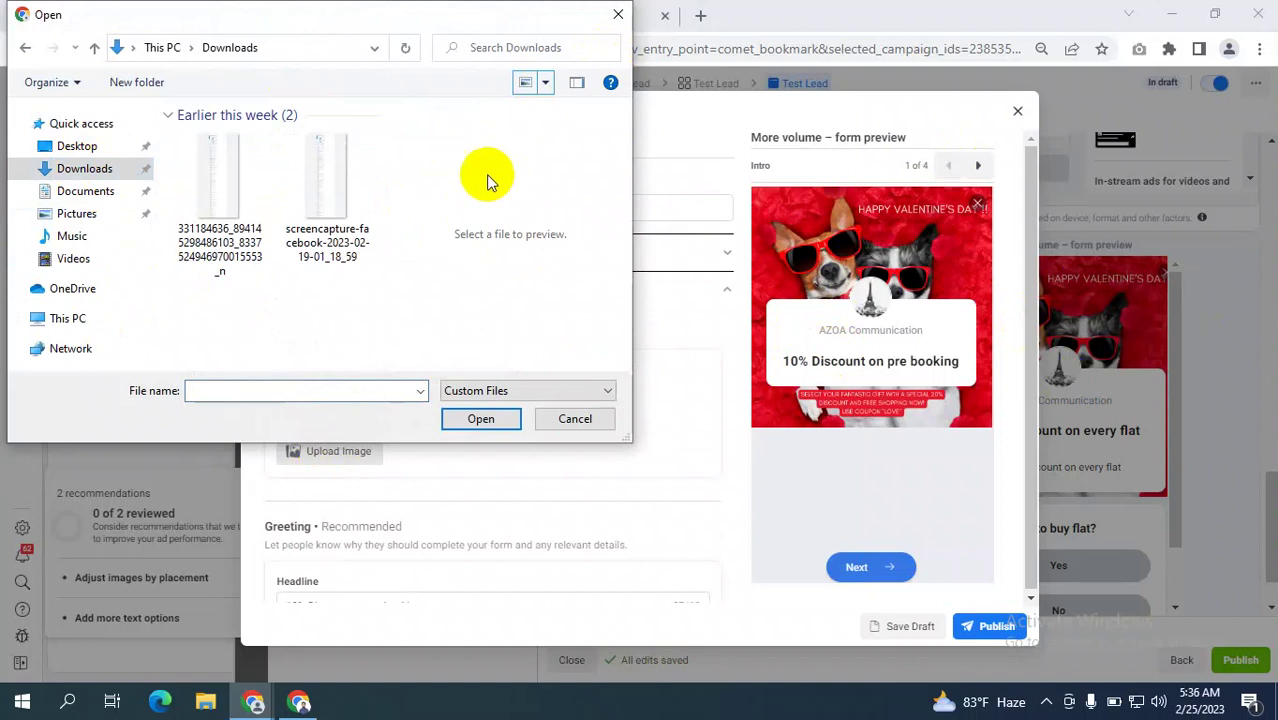
click(617, 15)
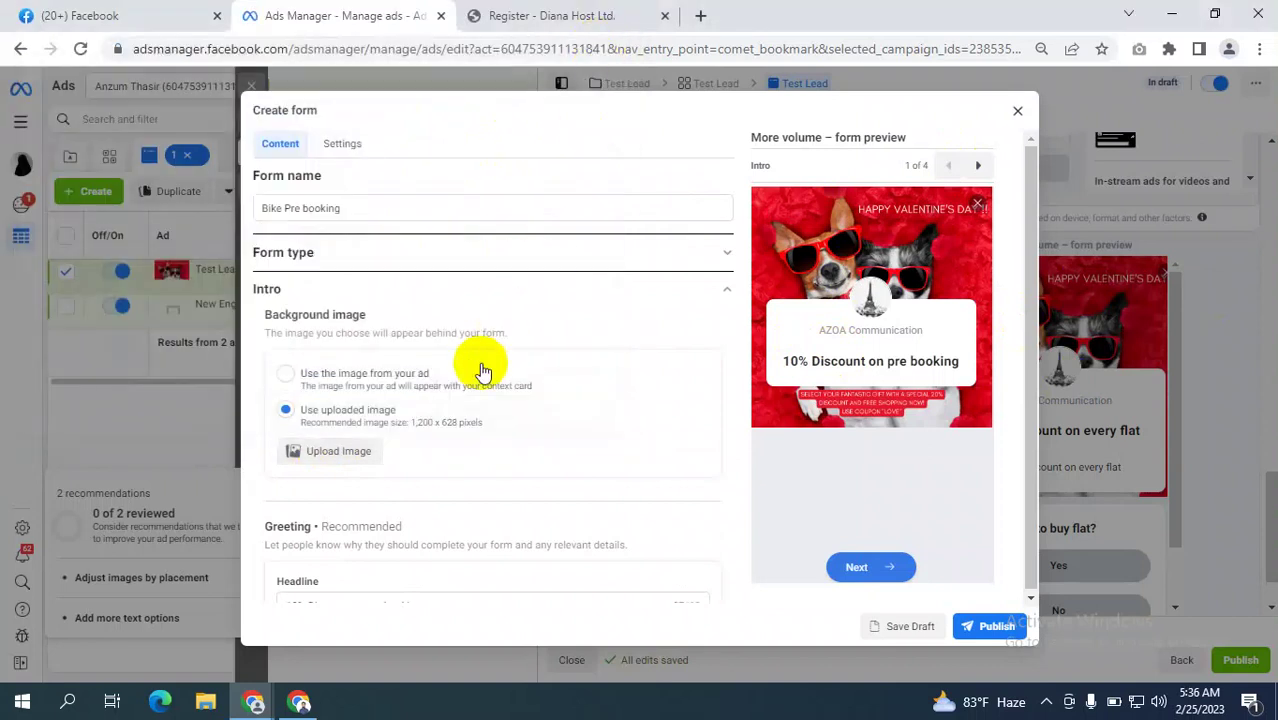
scroll(485, 371, down, 1)
click(285, 280)
scroll(490, 355, down, 3)
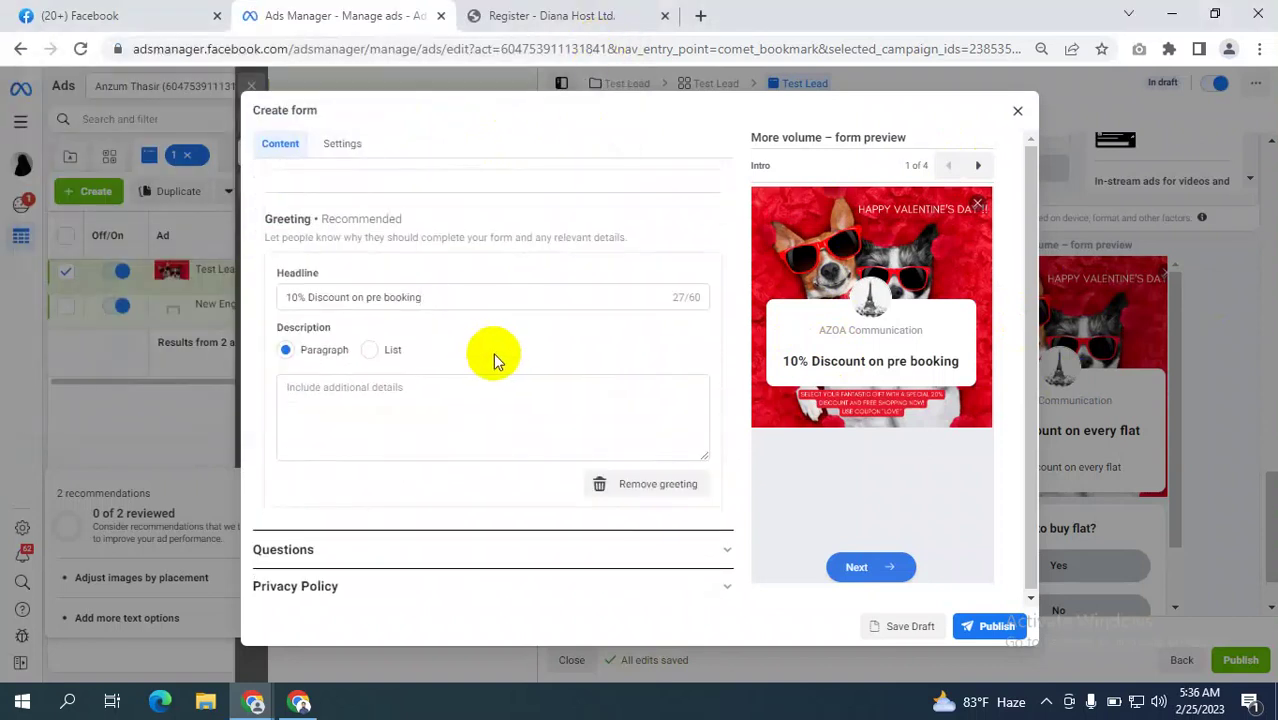
click(379, 350)
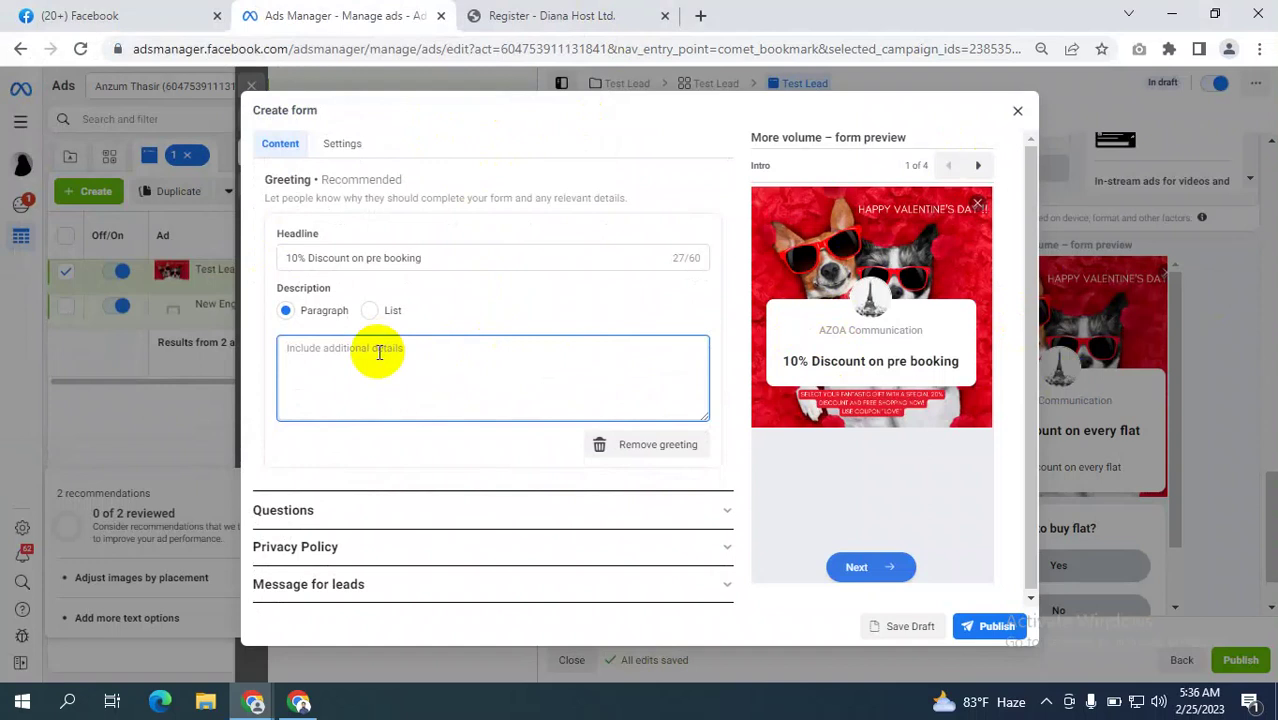
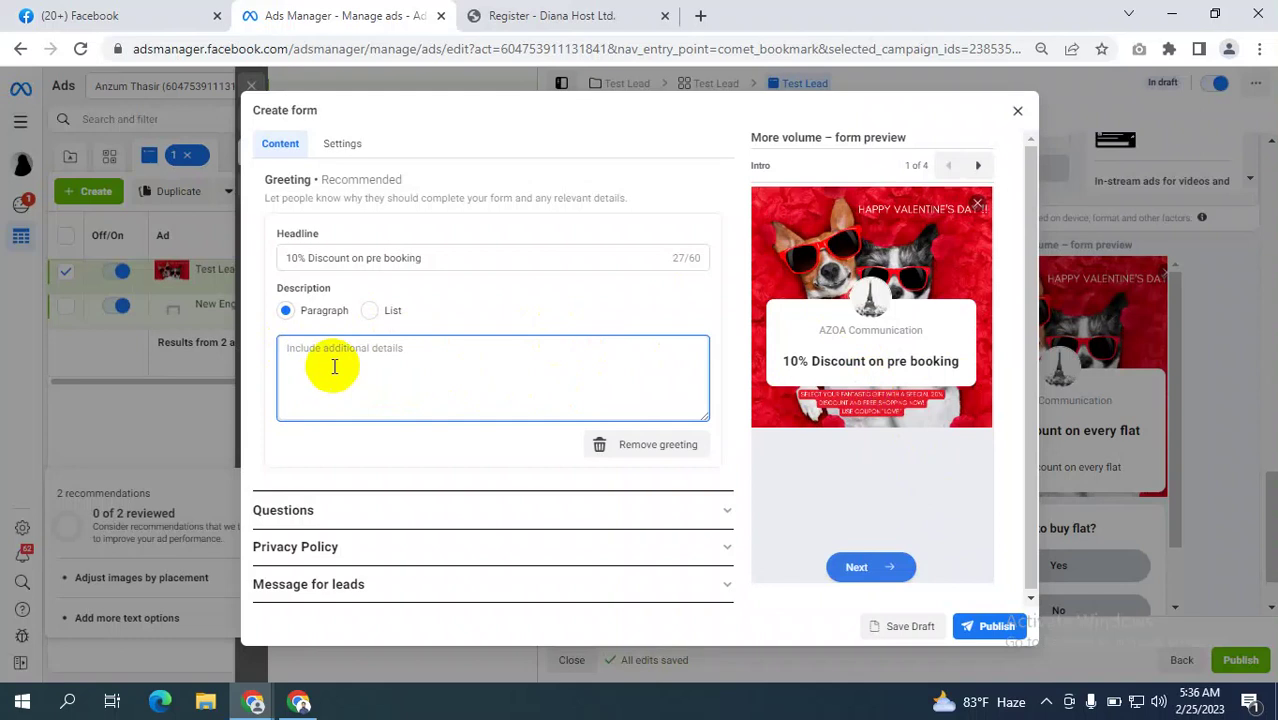
Enter 'dfhds' as the greeting description, then review the custom and prefill questions.
text(dfhds)
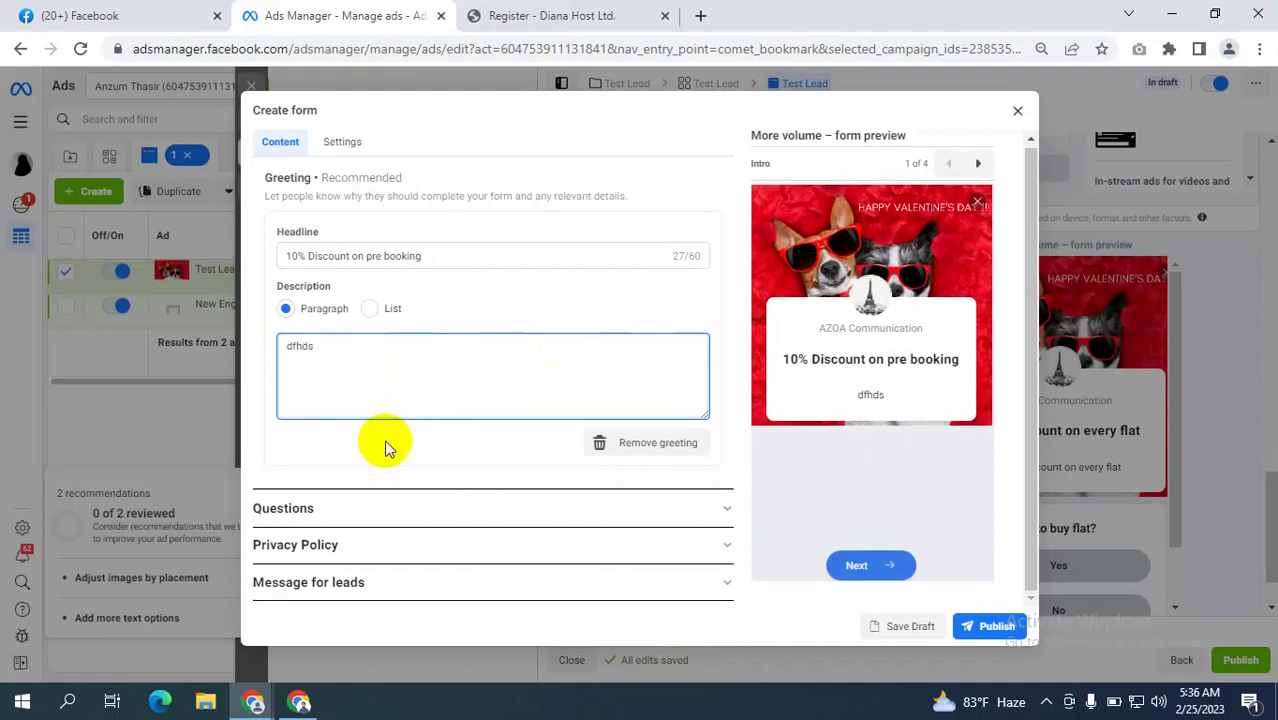
click(499, 509)
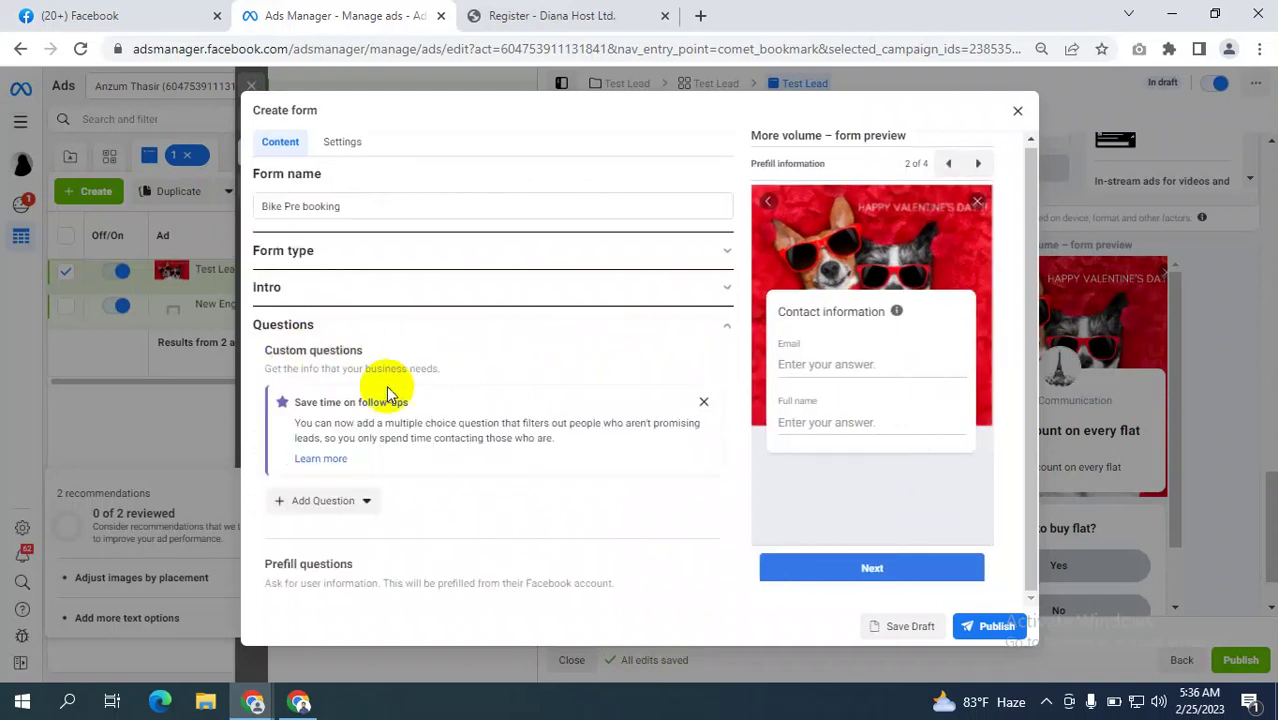
scroll(445, 395, down, 1)
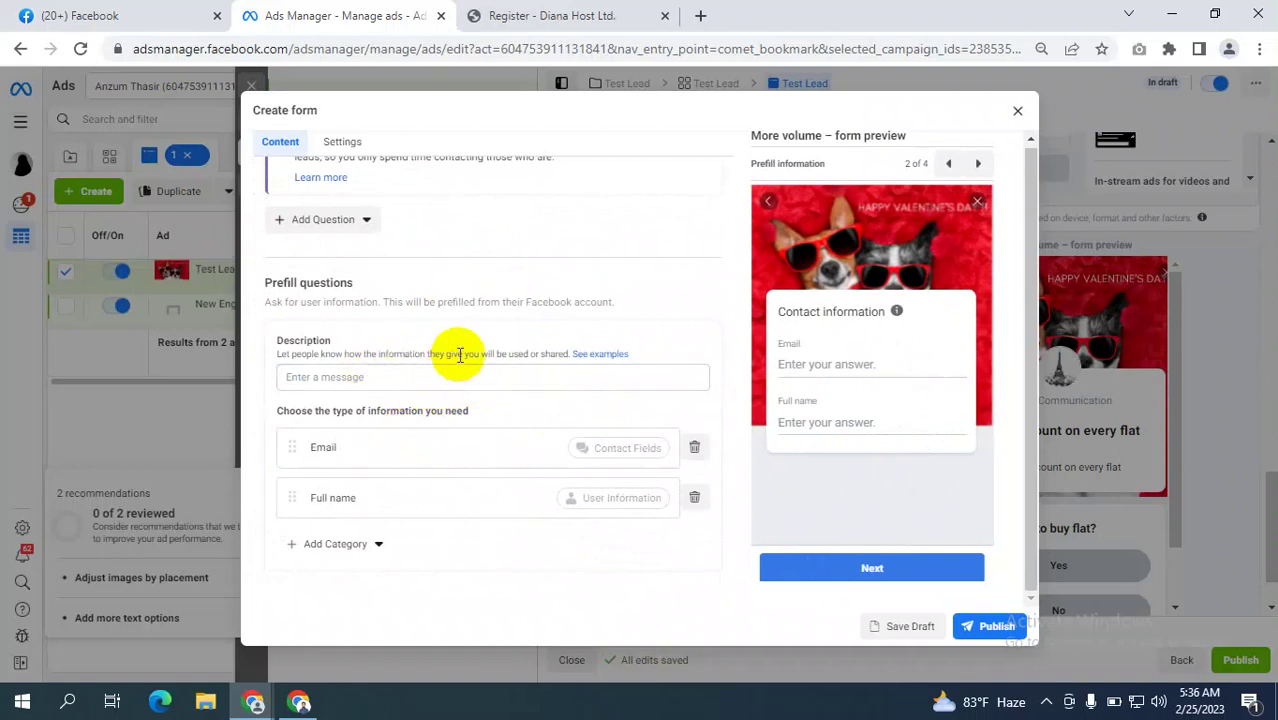
scroll(460, 355, up, 1)
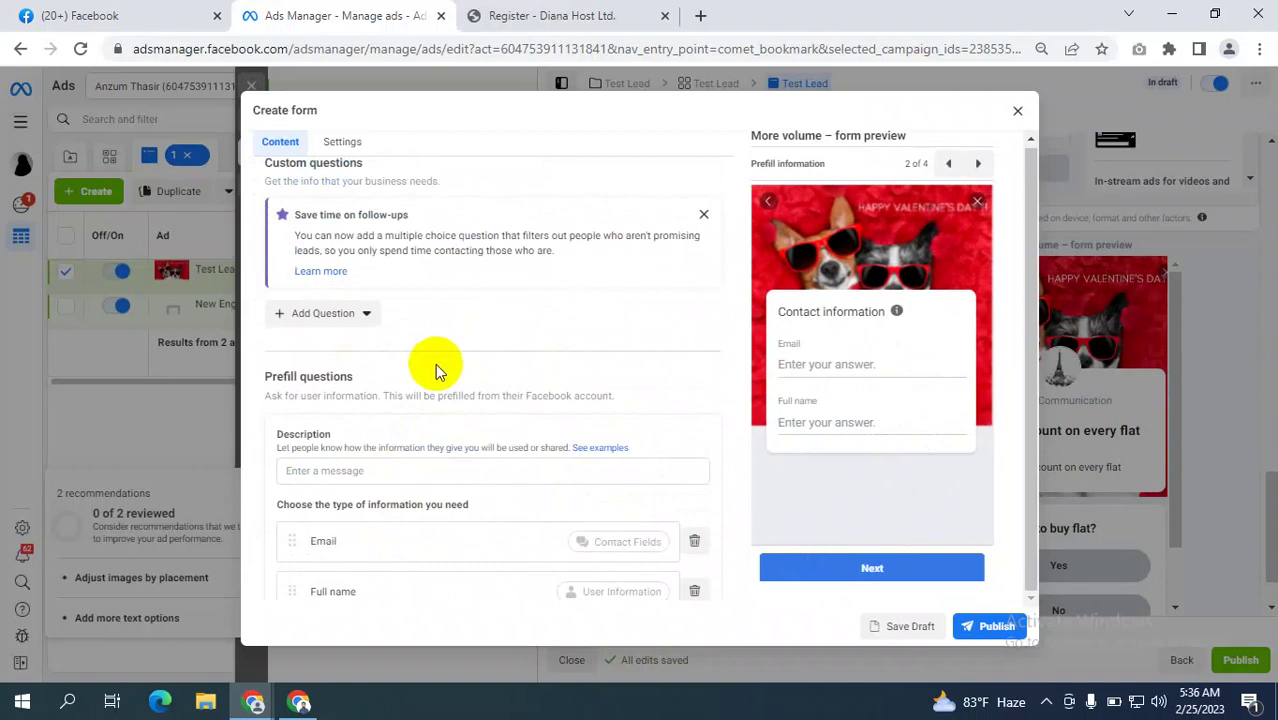
scroll(418, 378, down, 1)
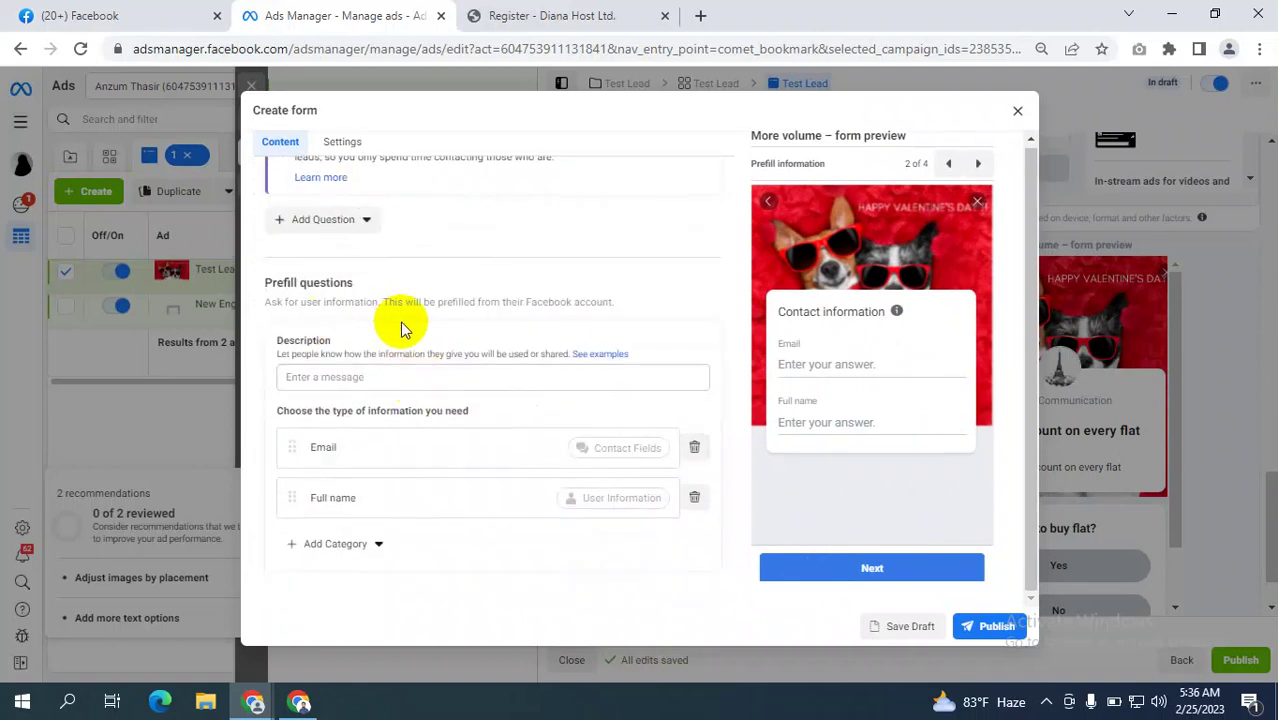
scroll(412, 336, up, 2)
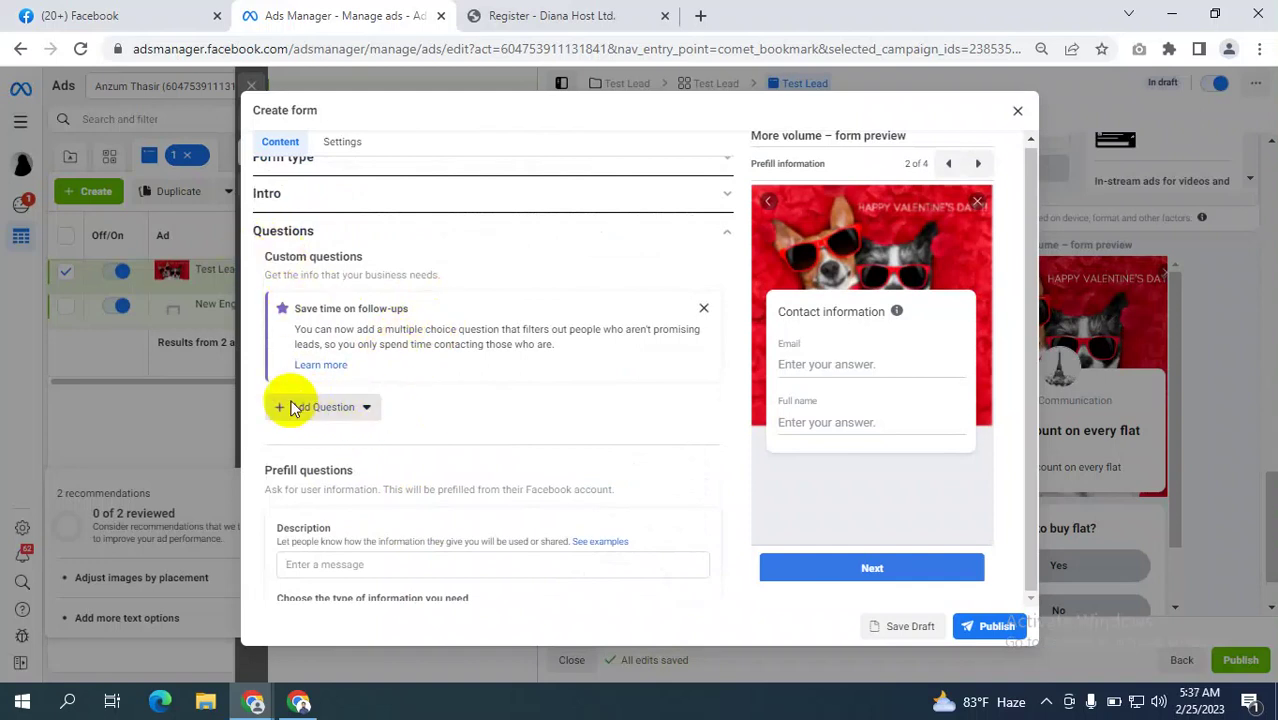
Add a multiple-choice question reading 'Are you interested to pre order?'.
click(312, 410)
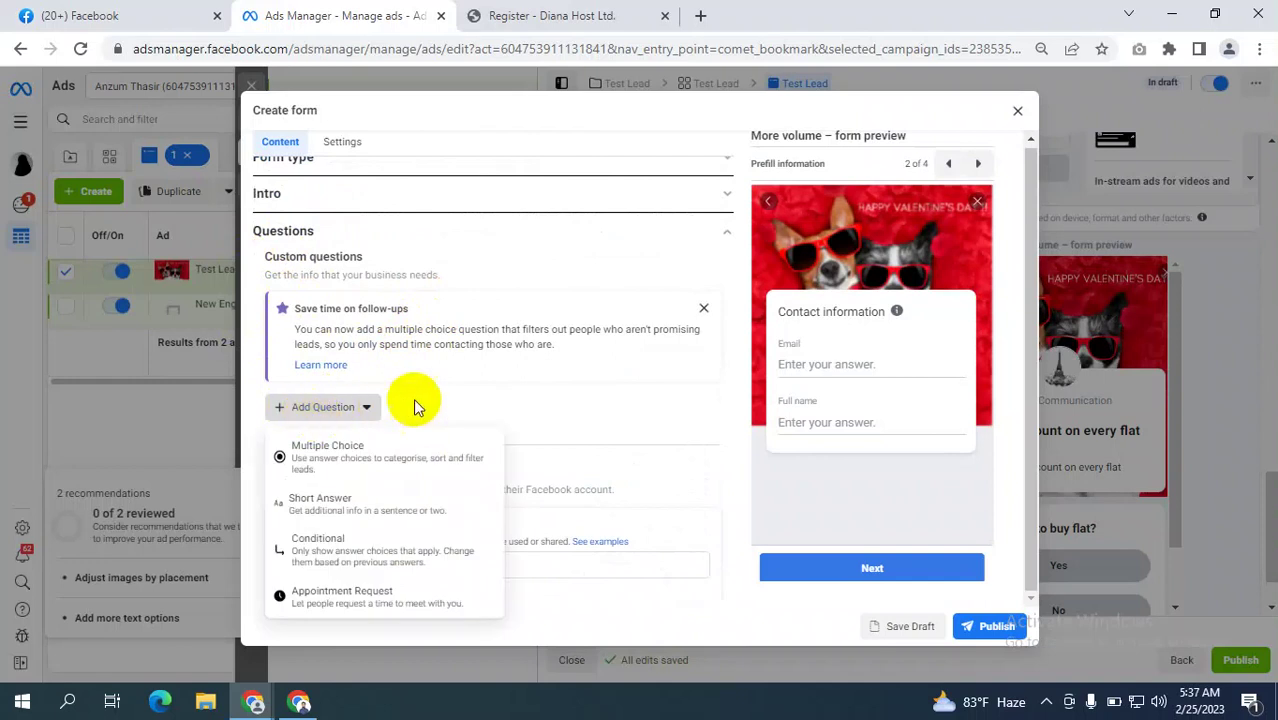
click(350, 458)
scroll(495, 425, down, 1)
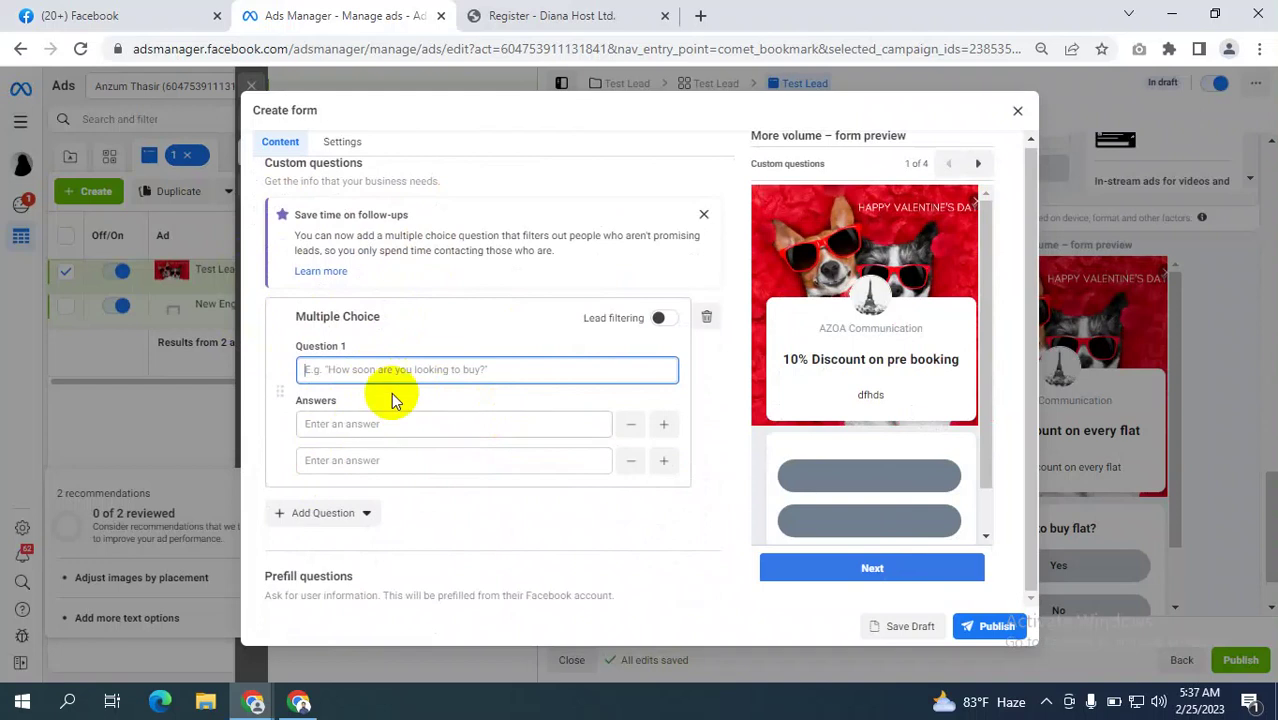
click(353, 370)
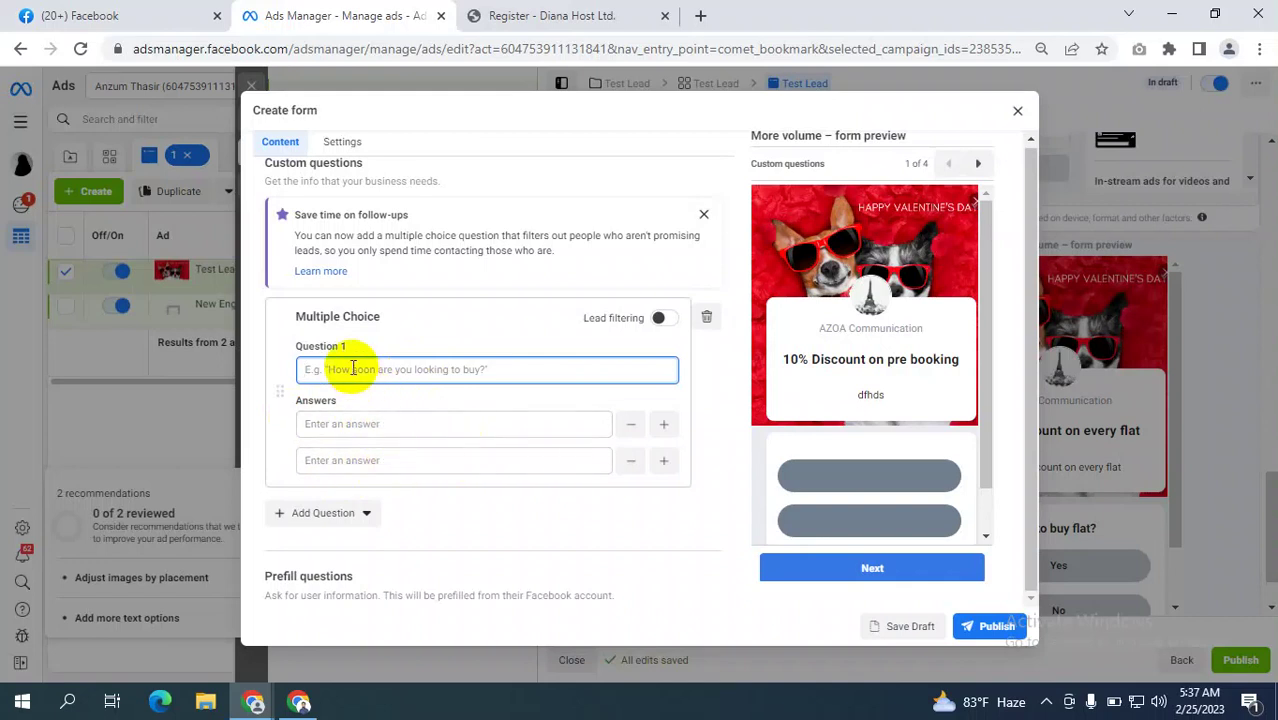
text(Are)
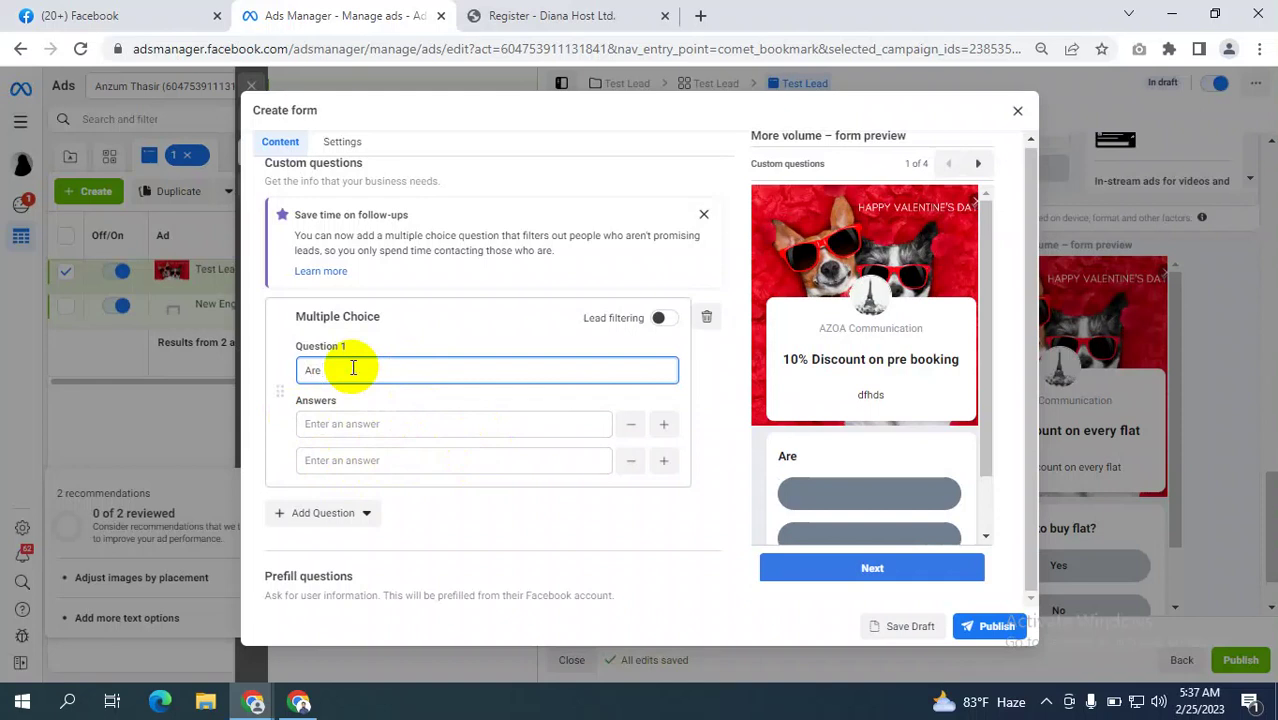
text(you interes)
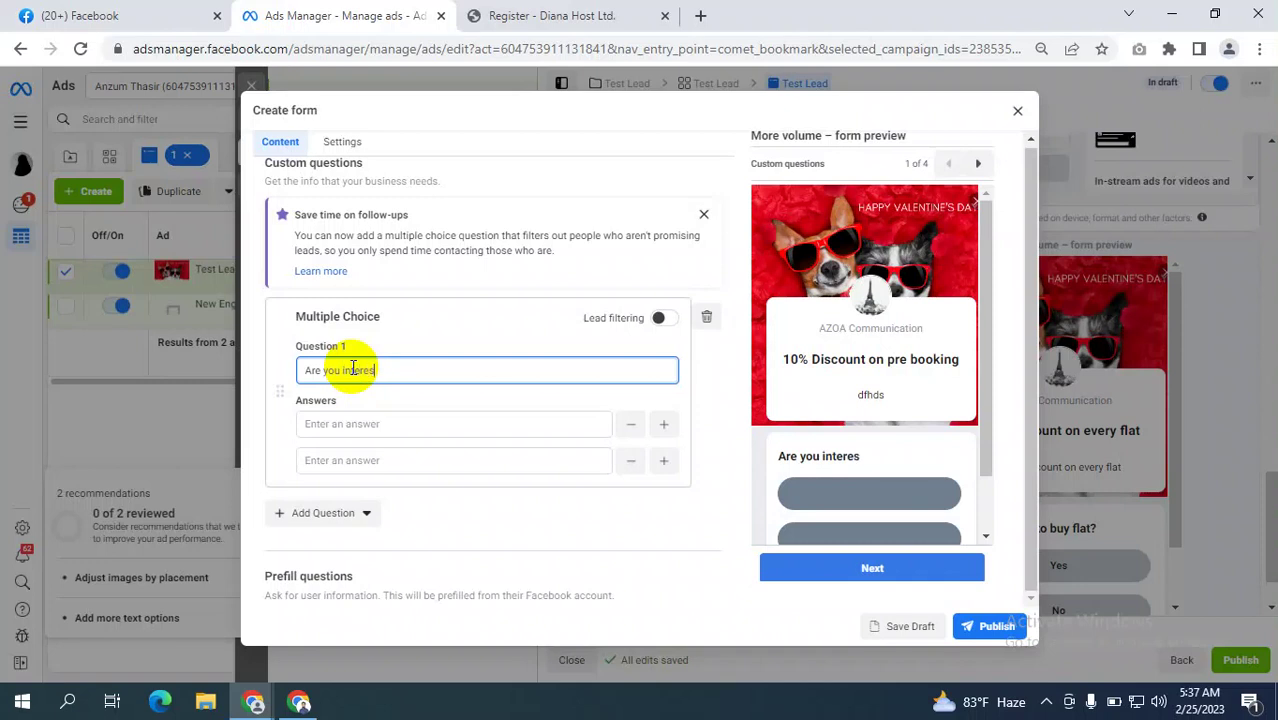
text(ted to pre order?)
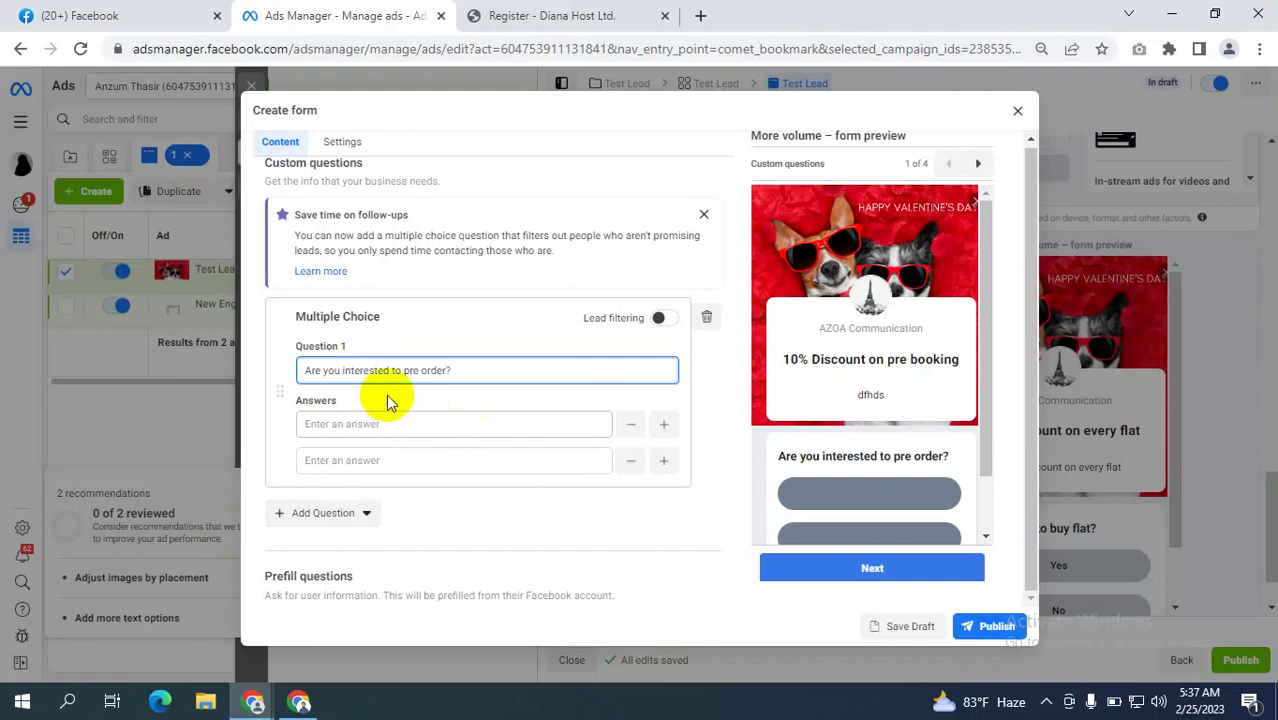
Give the question the answer choices Yes and No.
click(330, 424)
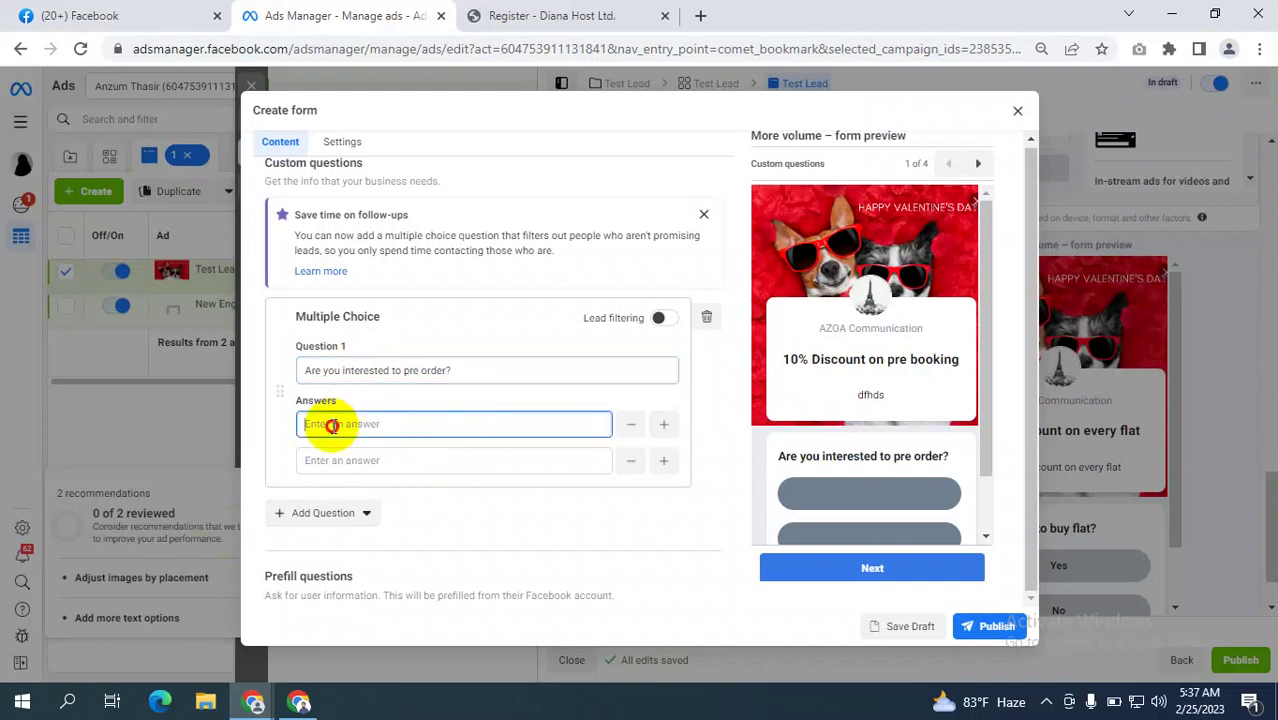
text(Yes)
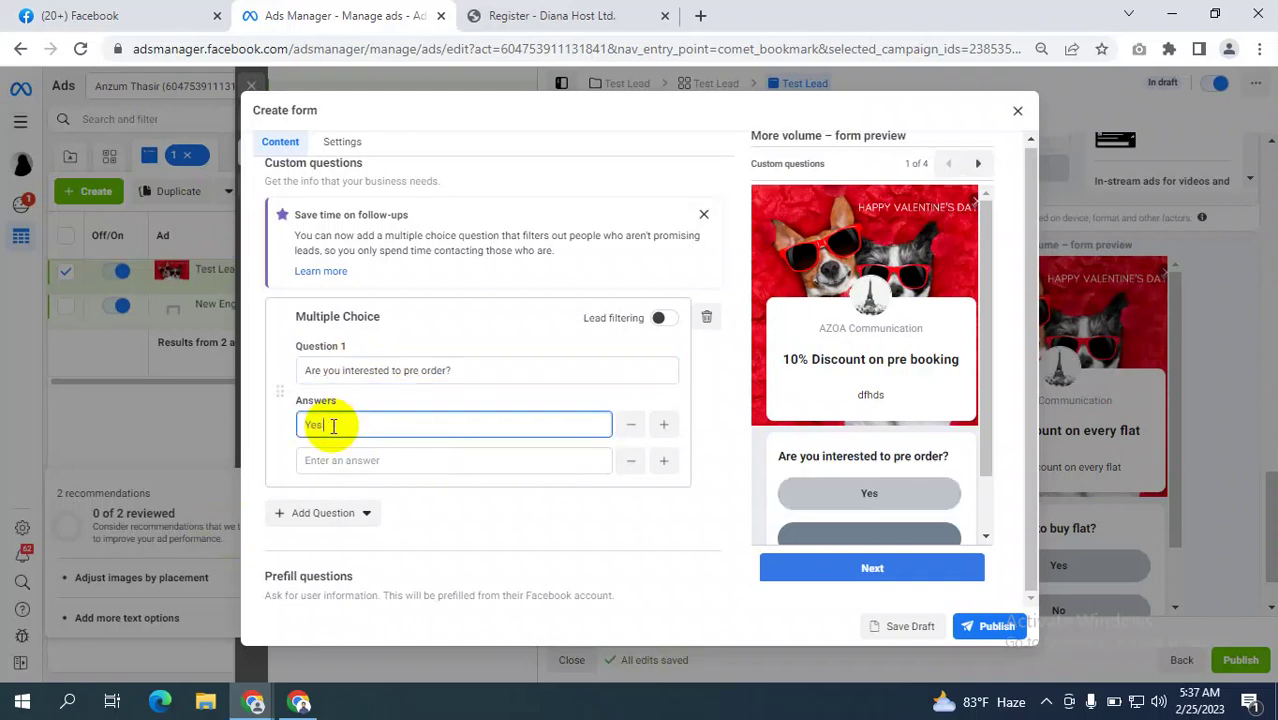
click(350, 461)
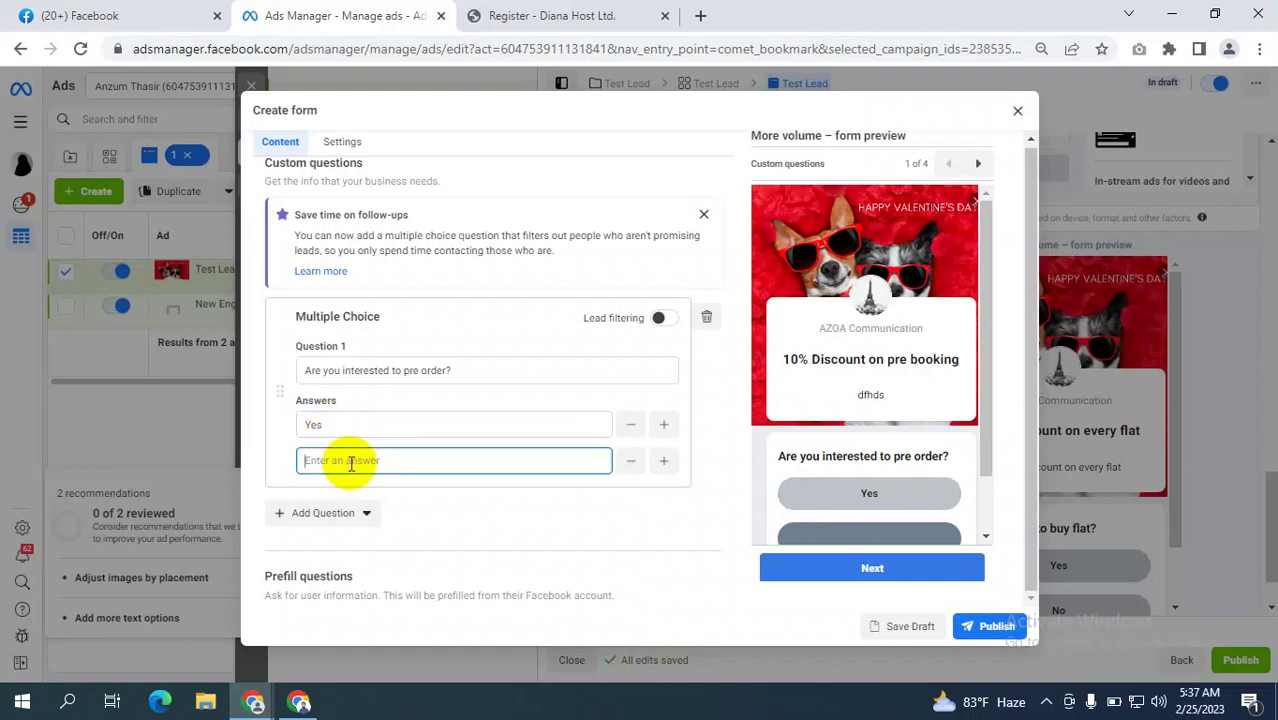
text(NO)
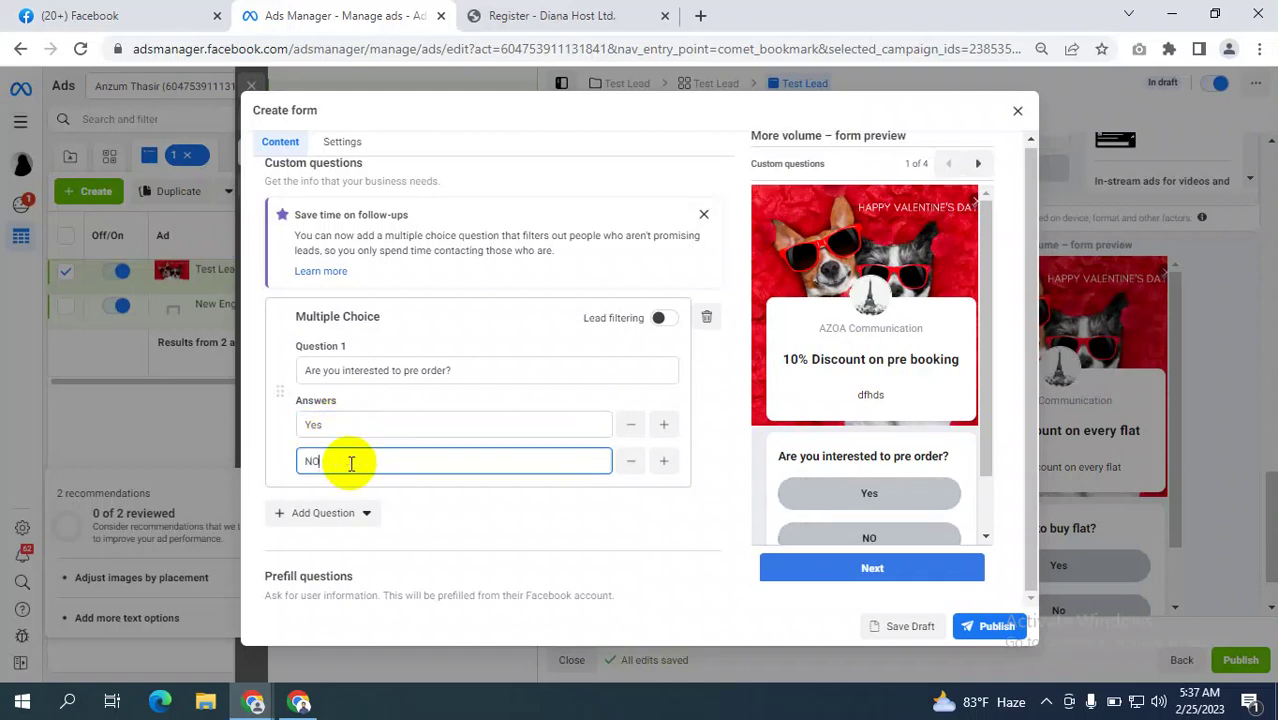
key(BackSpace)
text(o)
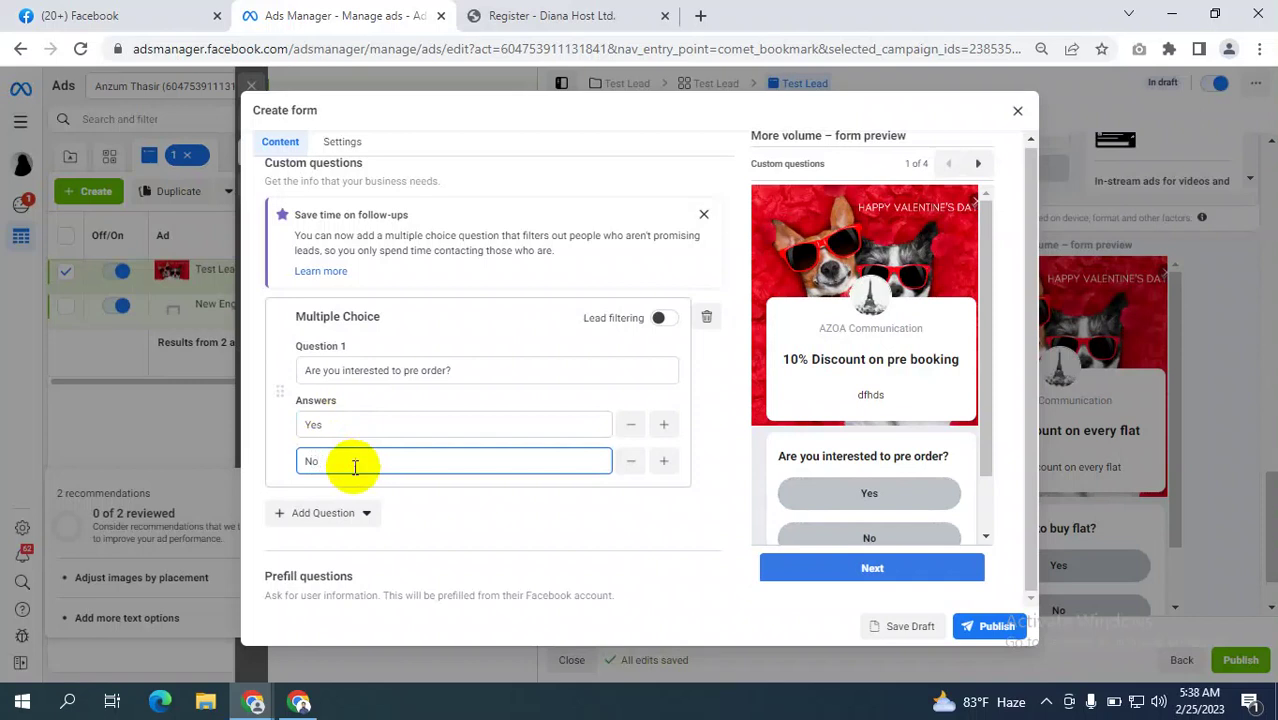
click(268, 430)
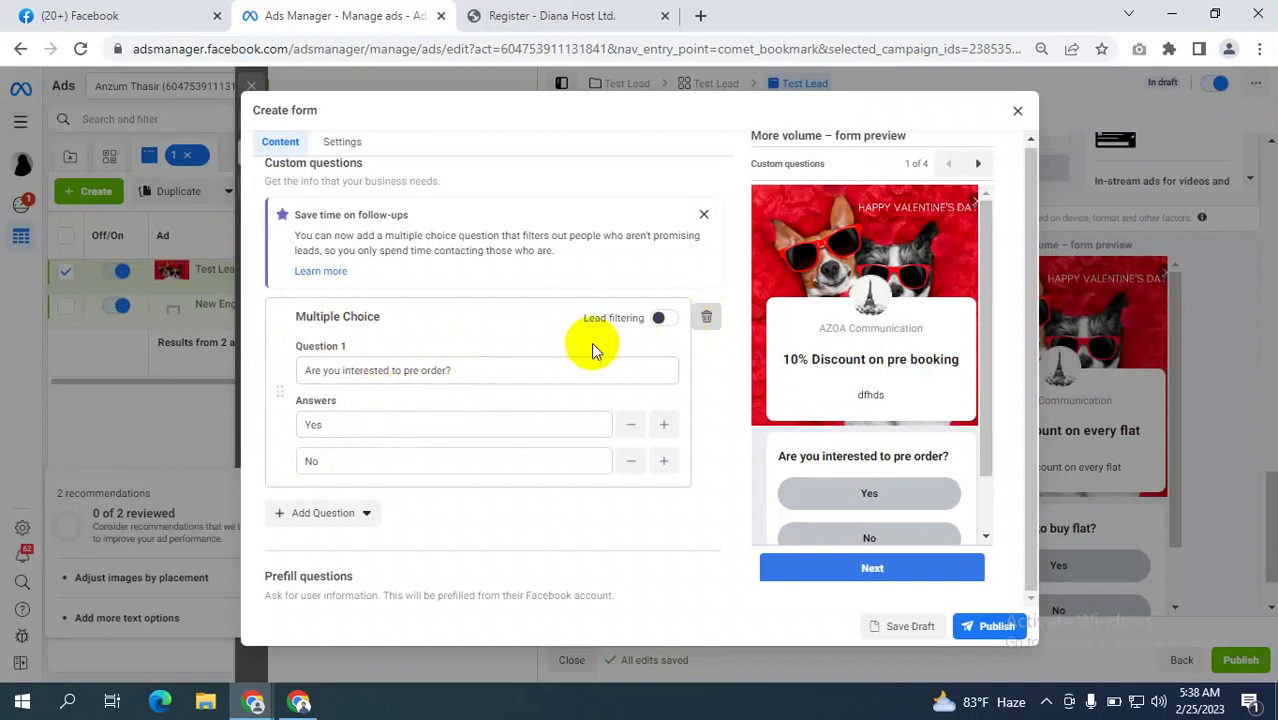
Add a short-answer question reading 'Why you want to pre order the bike?'.
scroll(410, 370, up, 1)
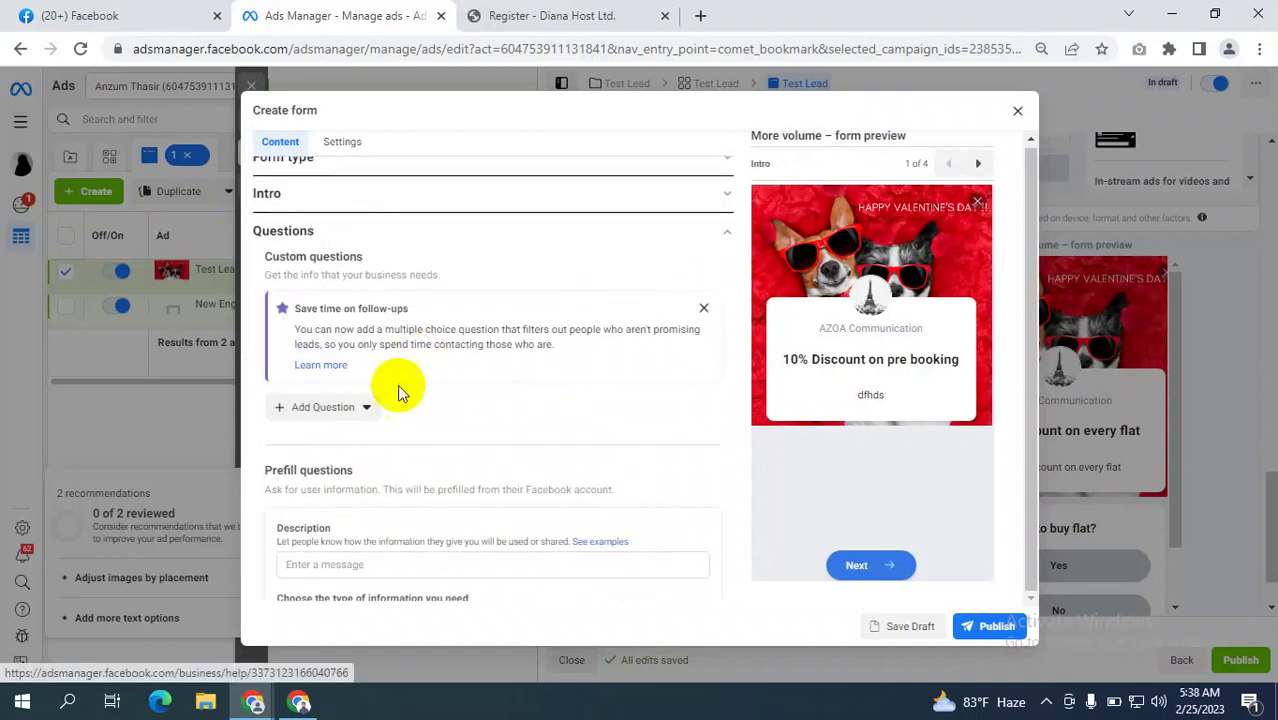
click(350, 406)
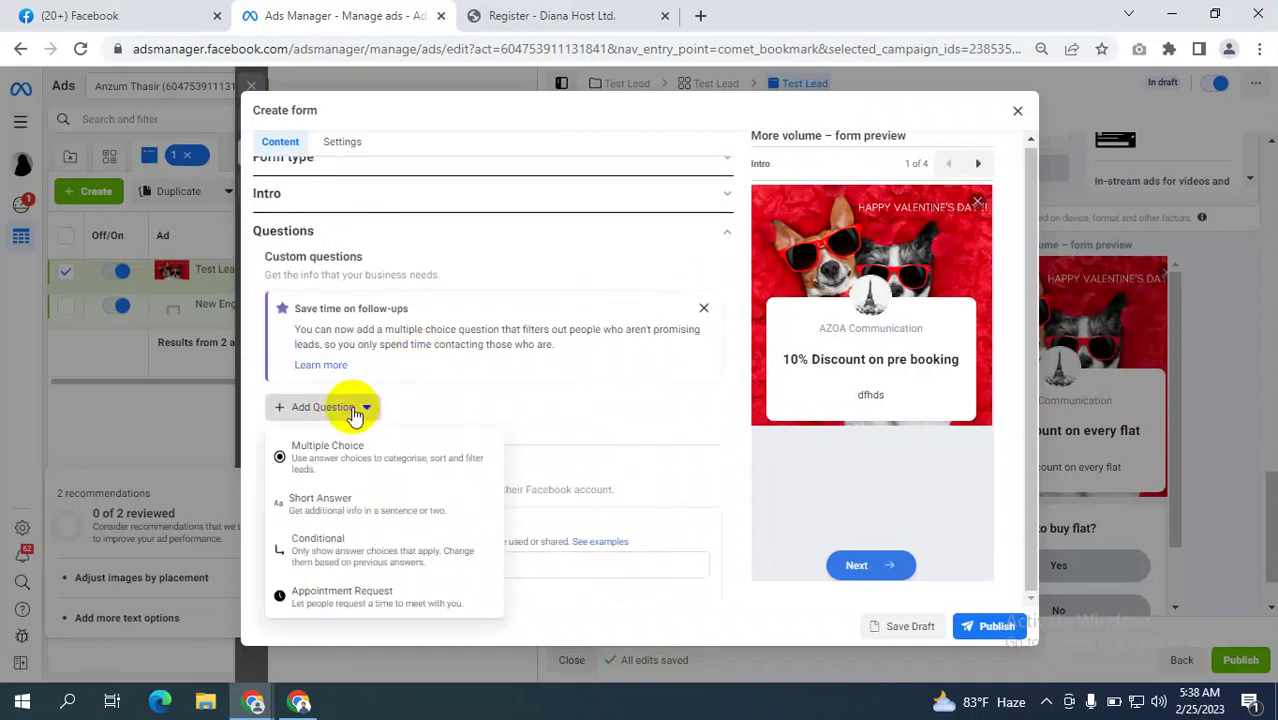
click(338, 505)
click(365, 441)
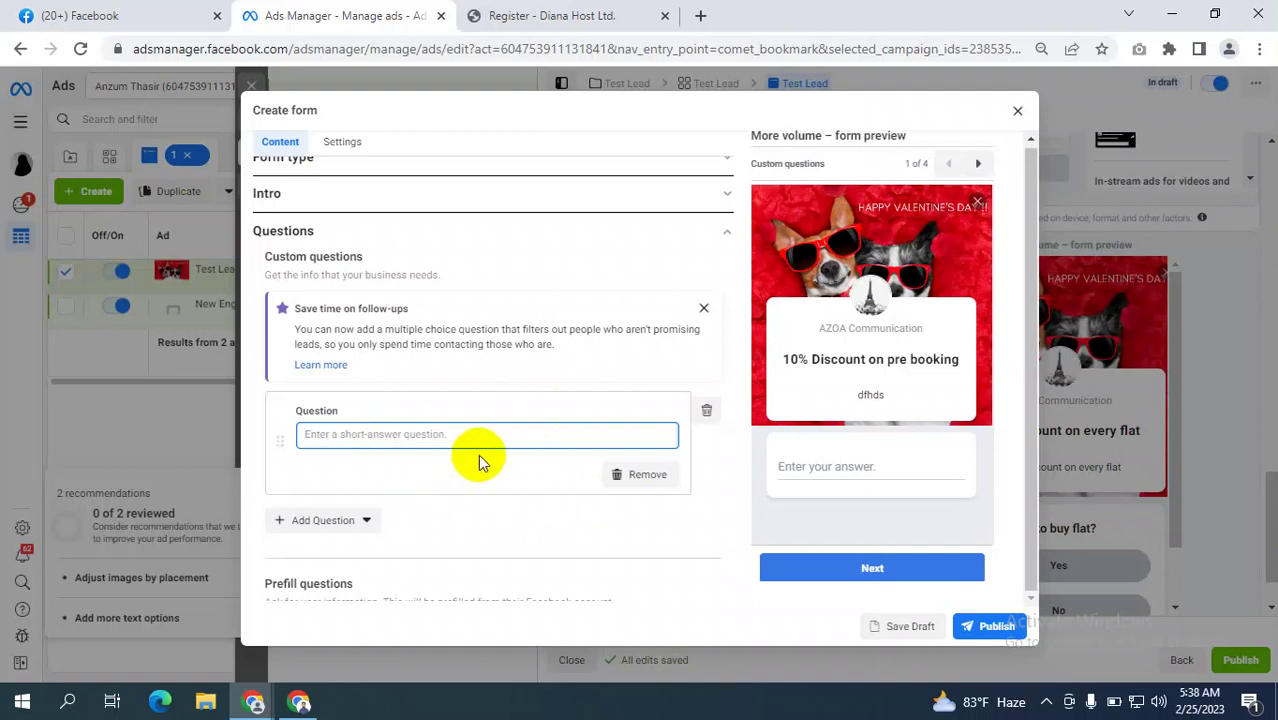
click(368, 434)
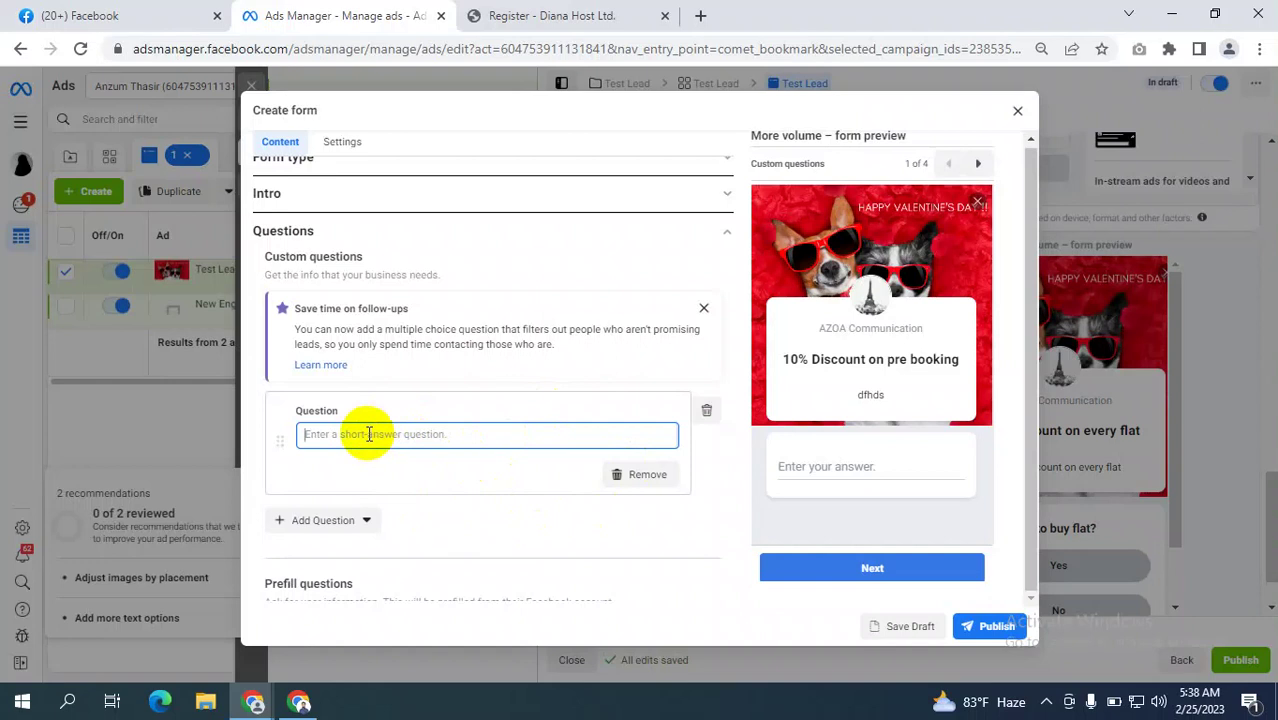
text(W)
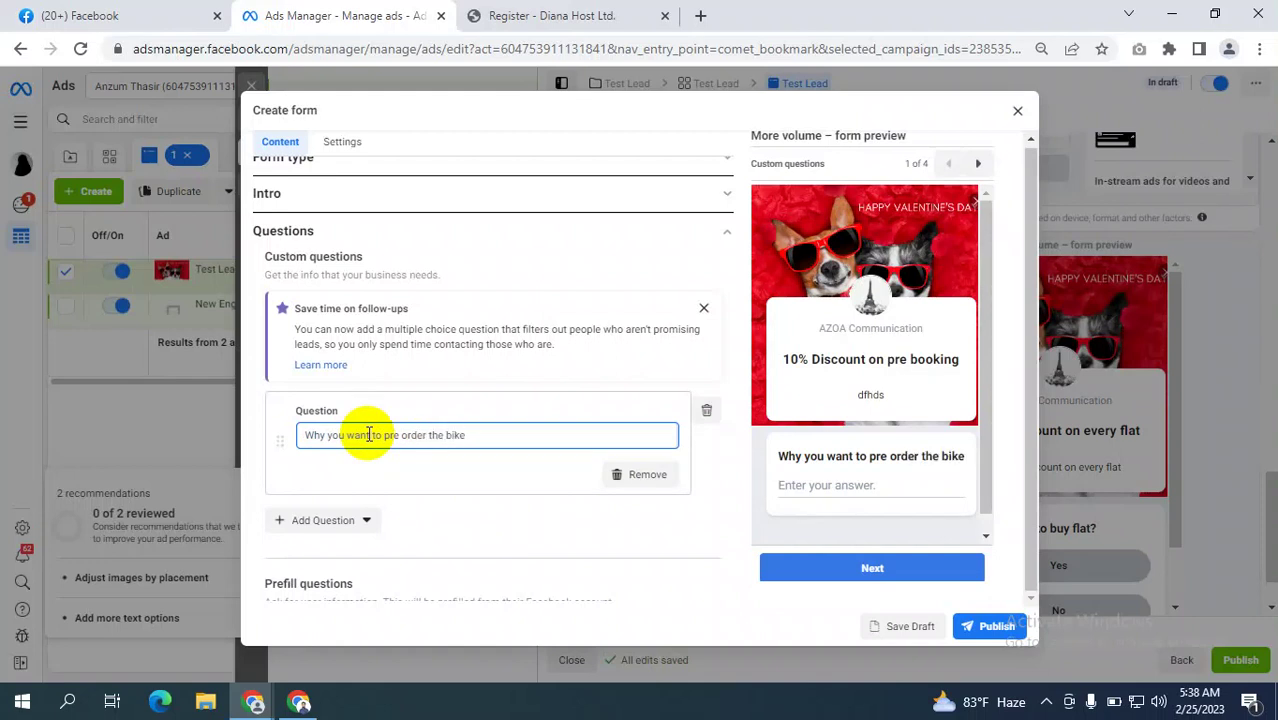
text(?)
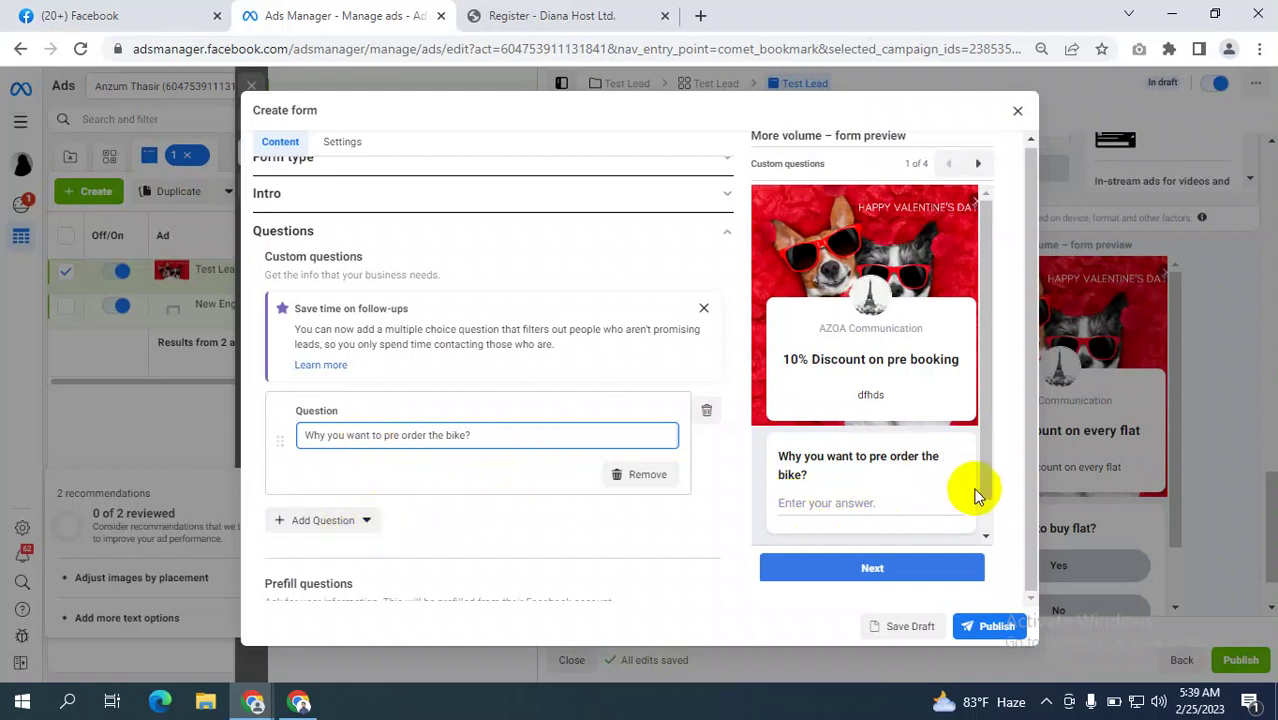
scroll(568, 434, down, 2)
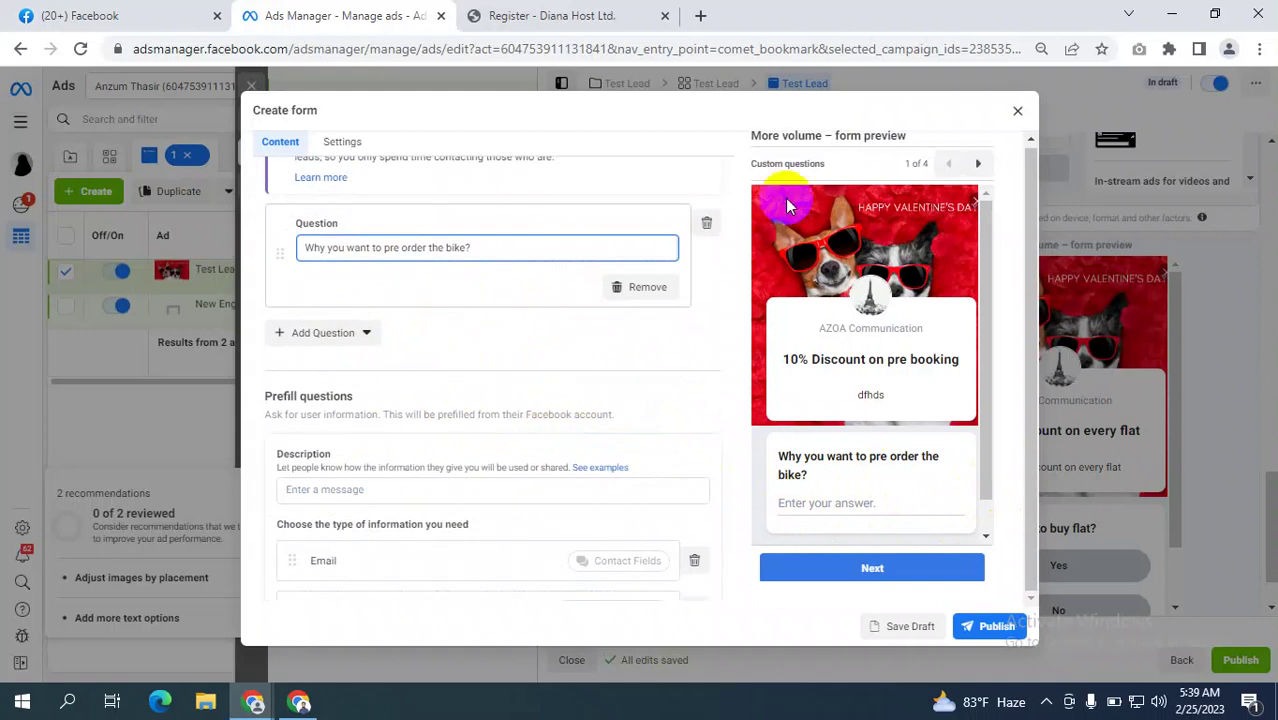
Add a Phone number contact field to the form's prefill questions.
scroll(385, 318, up, 2)
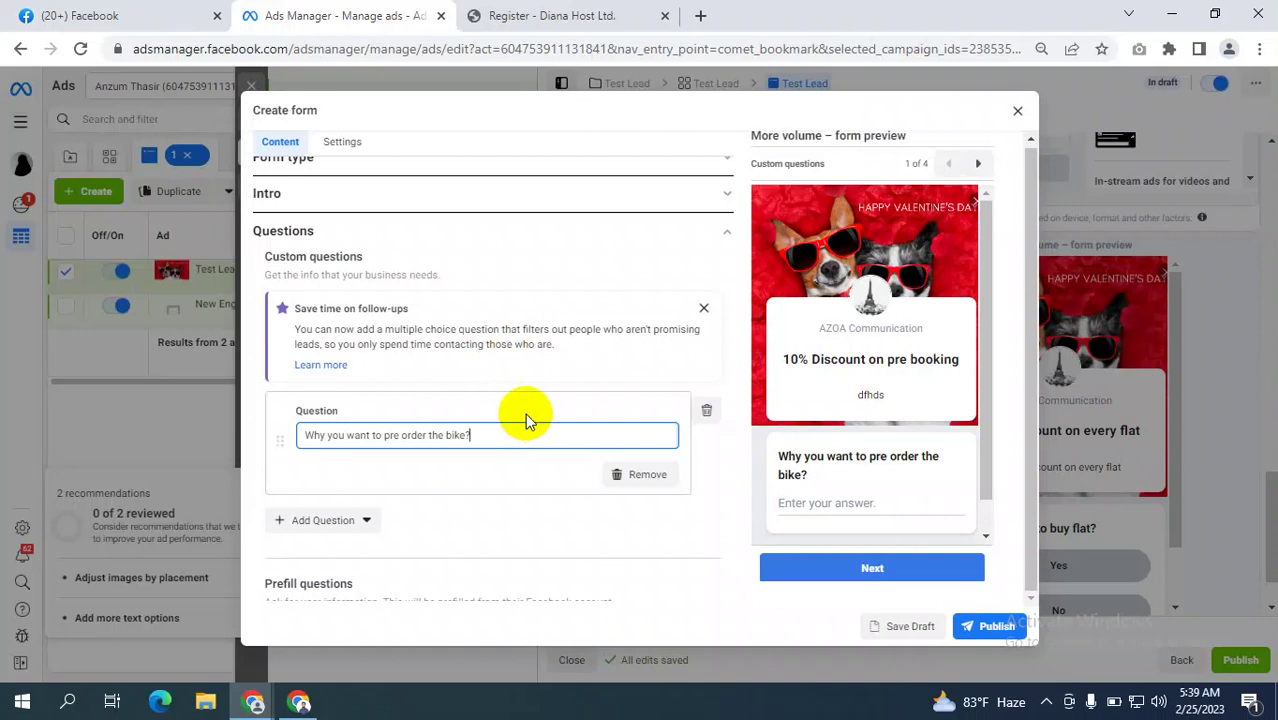
scroll(536, 385, down, 1)
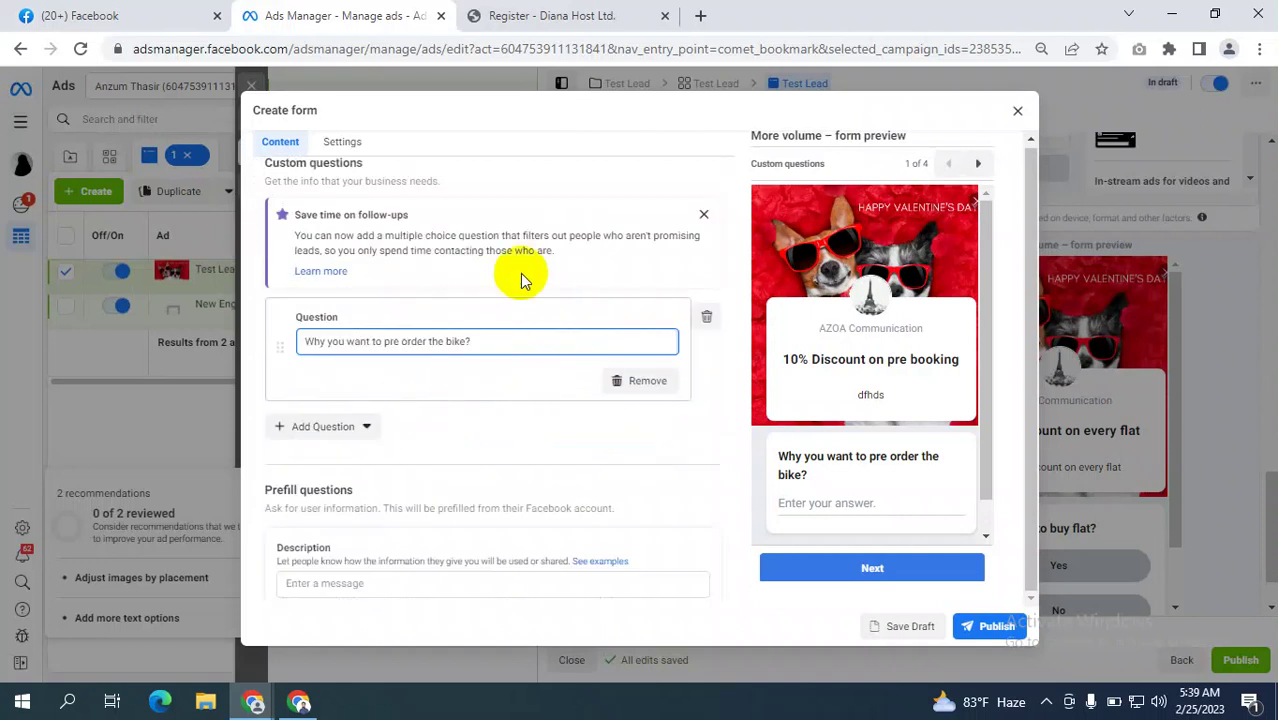
scroll(422, 385, down, 2)
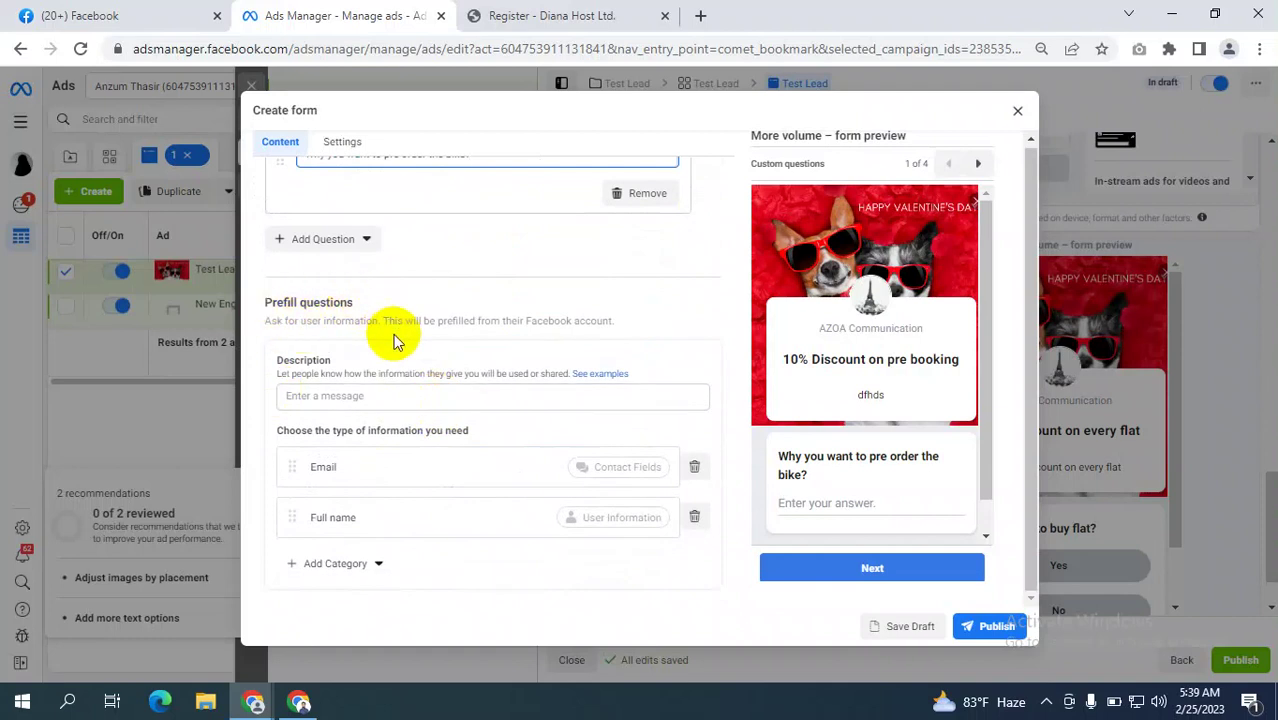
scroll(397, 338, down, 1)
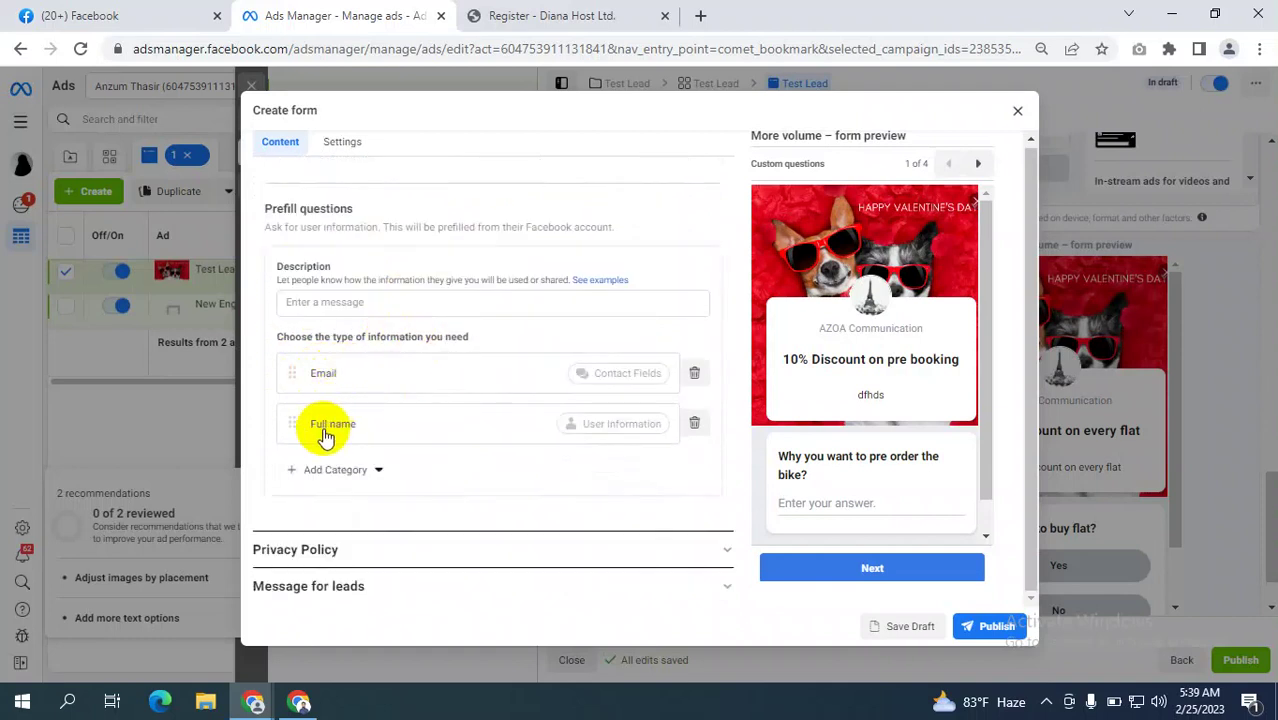
click(350, 477)
mouse_move(383, 504)
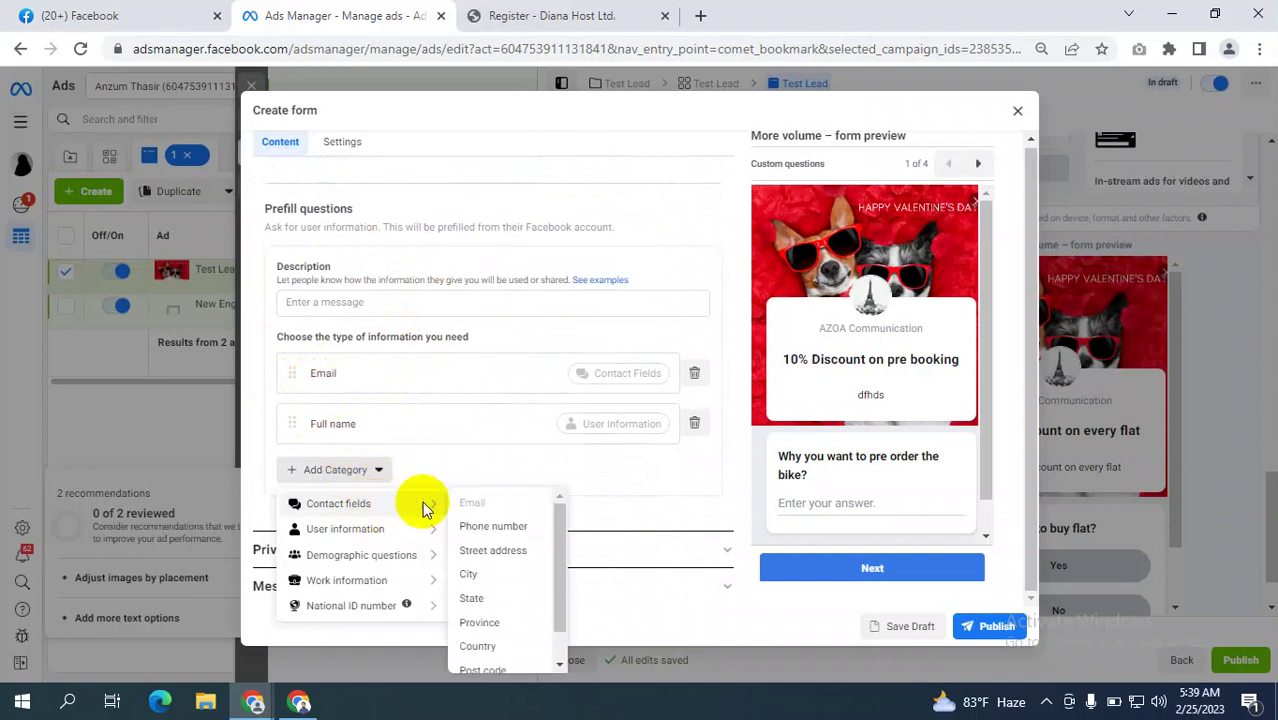
click(493, 526)
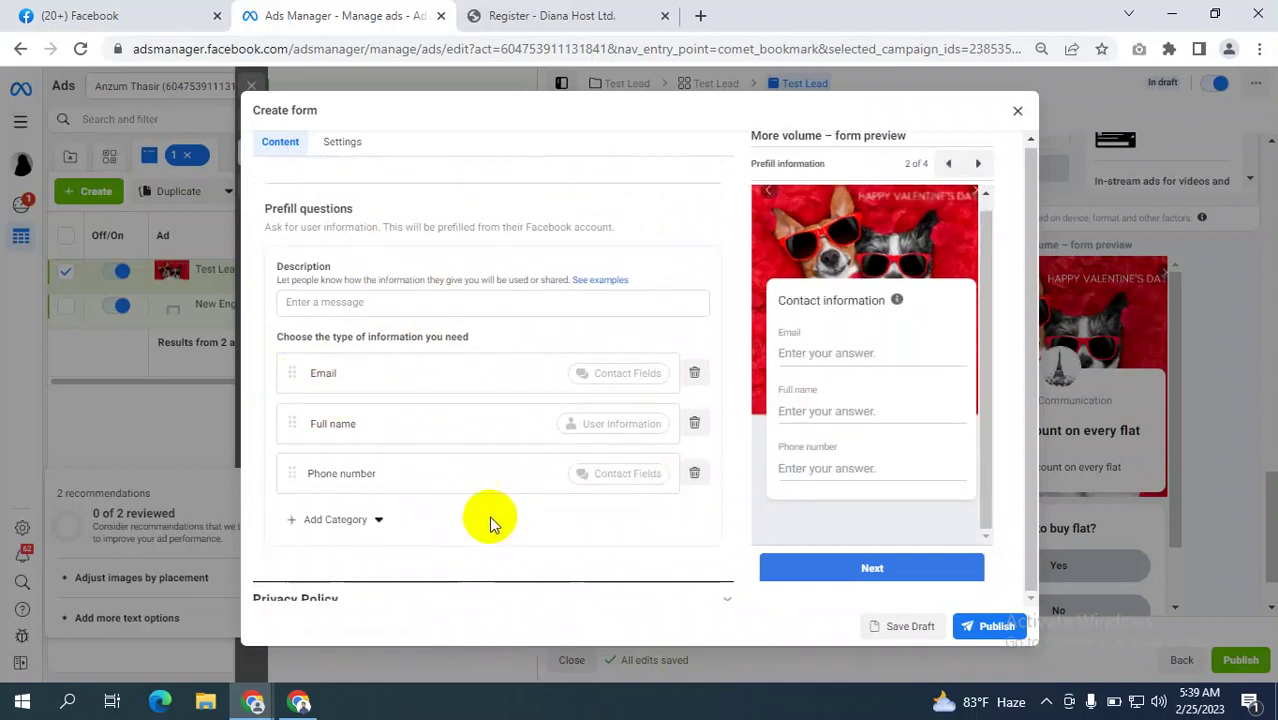
Move Phone number above Full name, then switch to the Google Meet call window.
drag(288, 474, 286, 408)
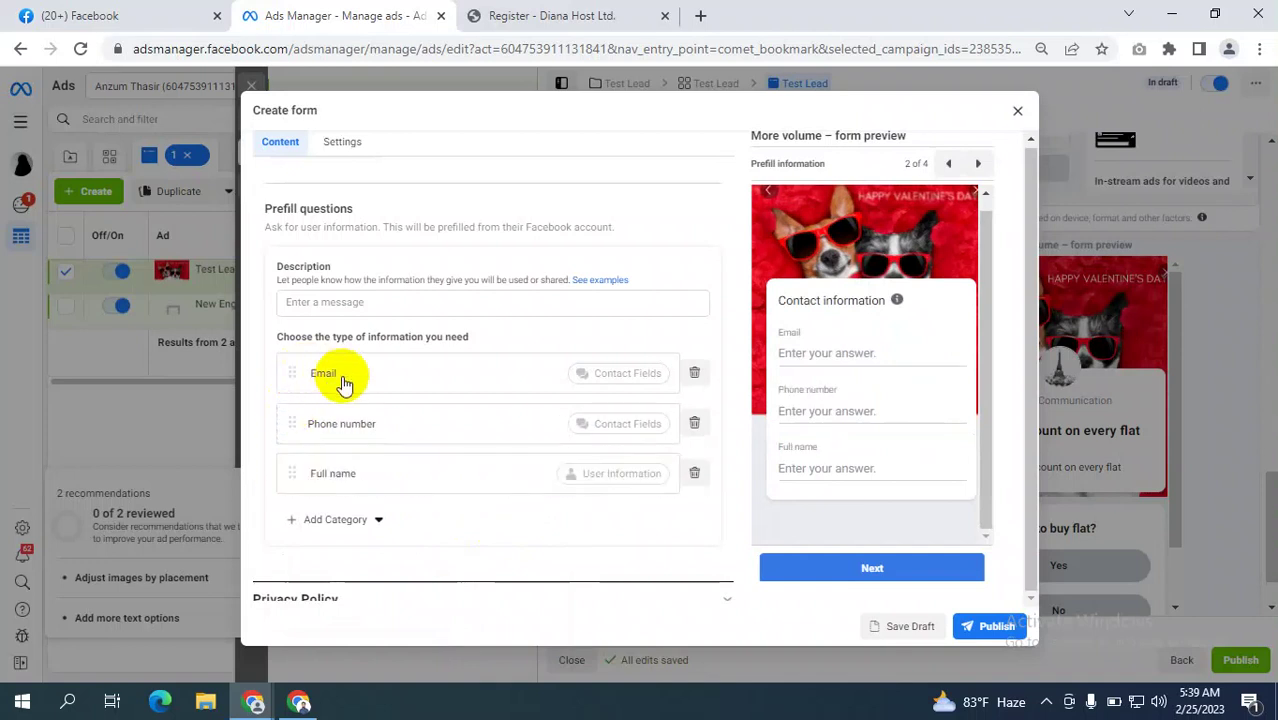
scroll(459, 402, up, 3)
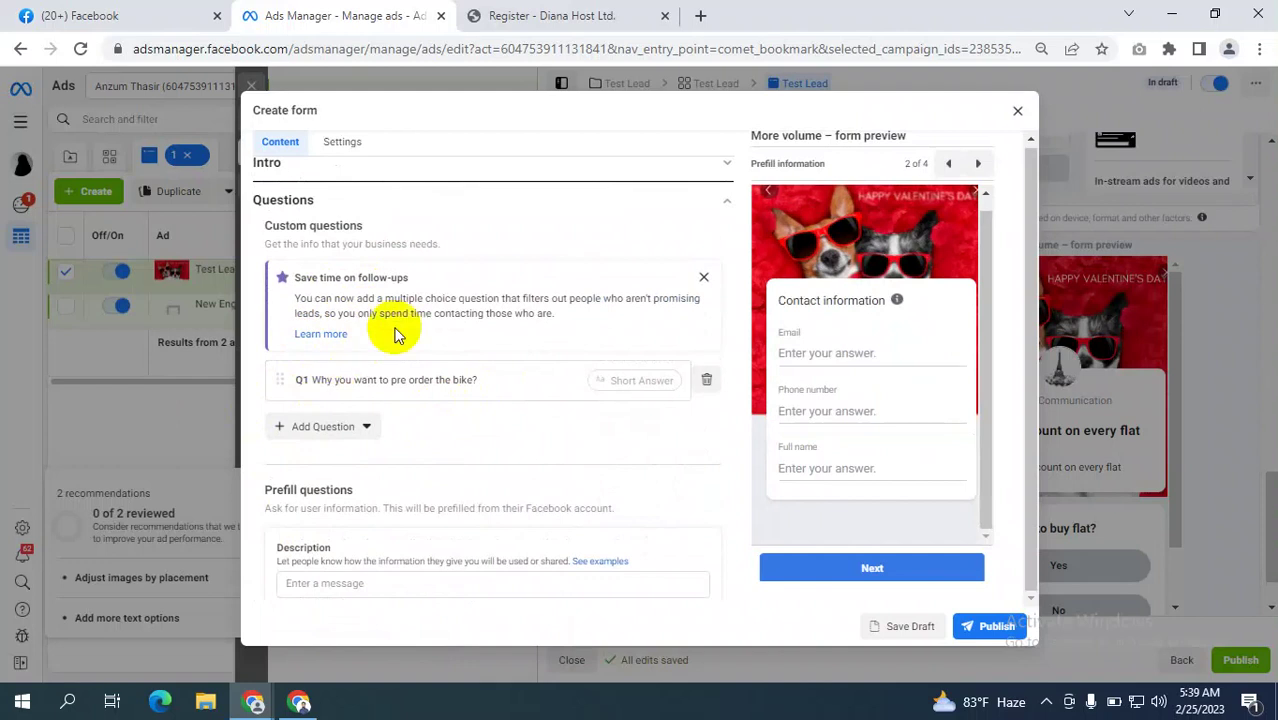
scroll(414, 371, down, 3)
scroll(450, 475, down, 1)
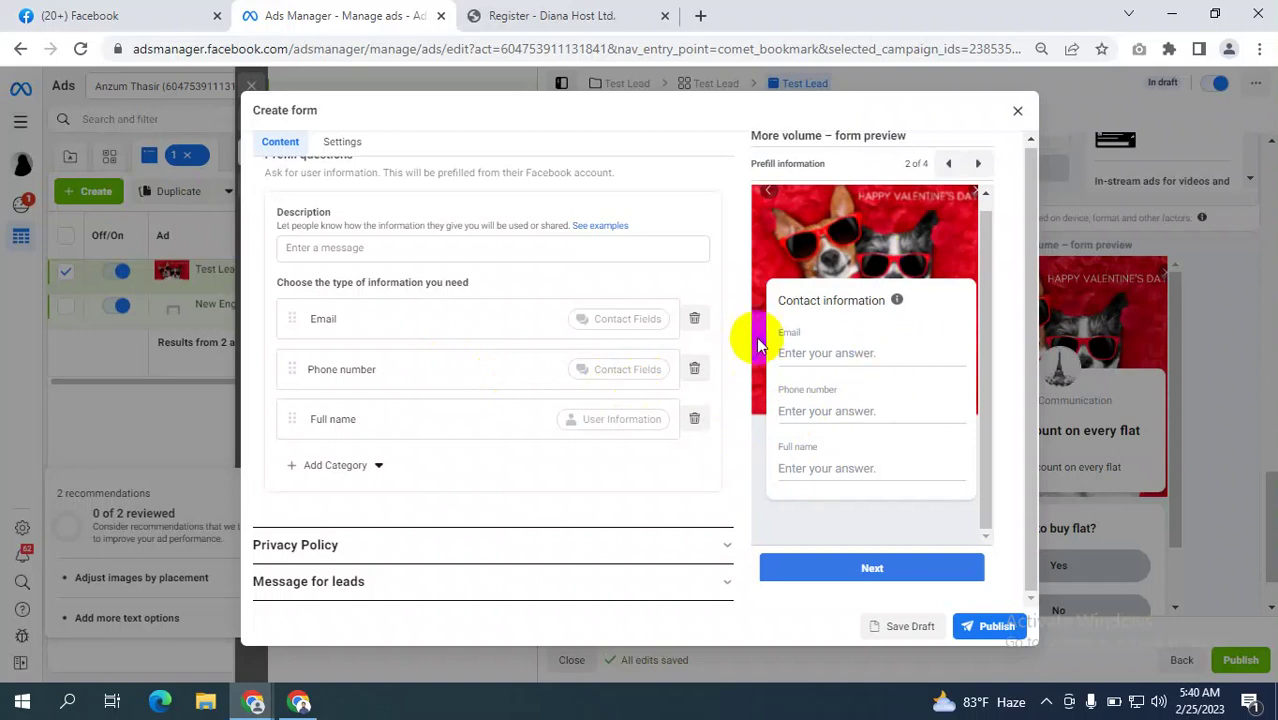
scroll(370, 249, up, 1)
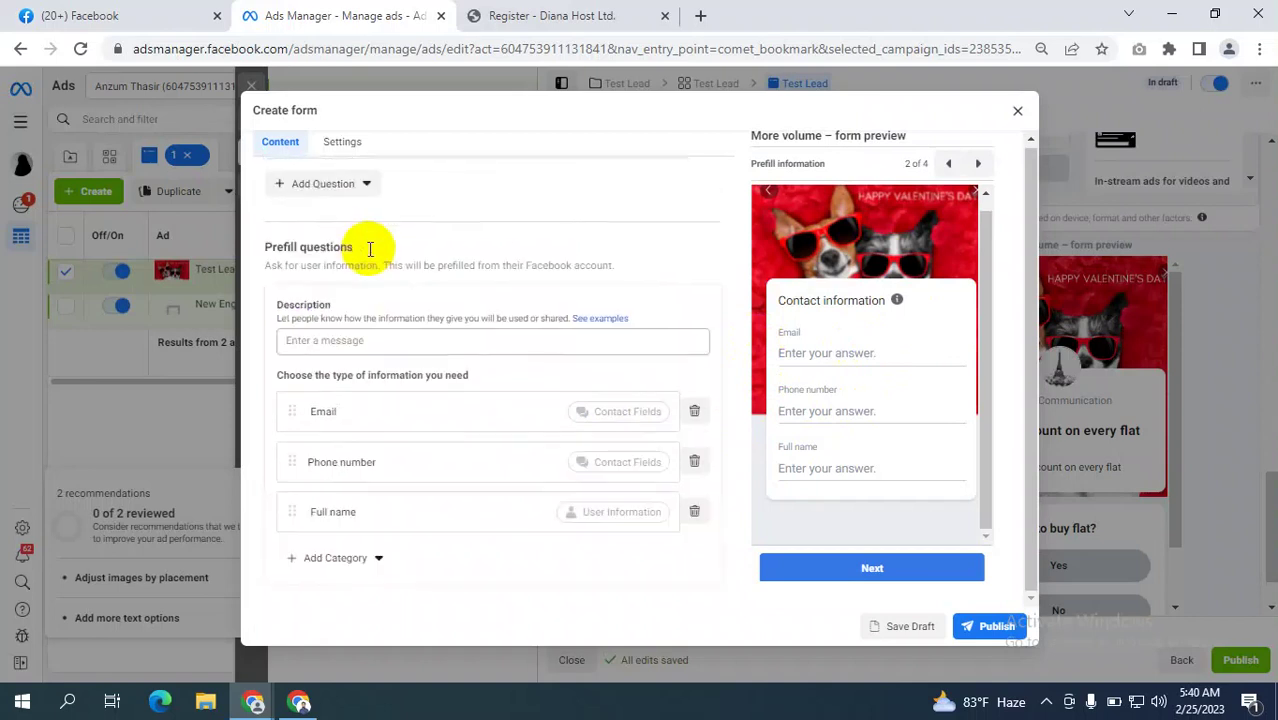
scroll(370, 249, down, 1)
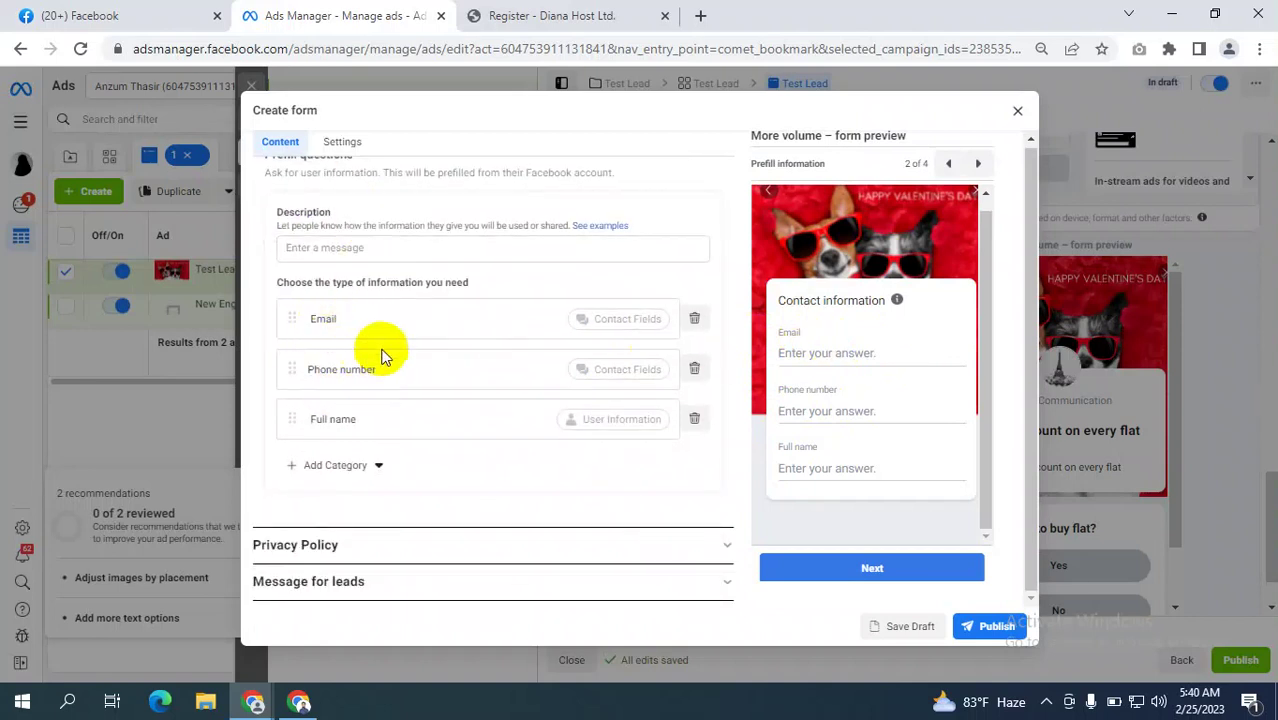
scroll(383, 355, up, 4)
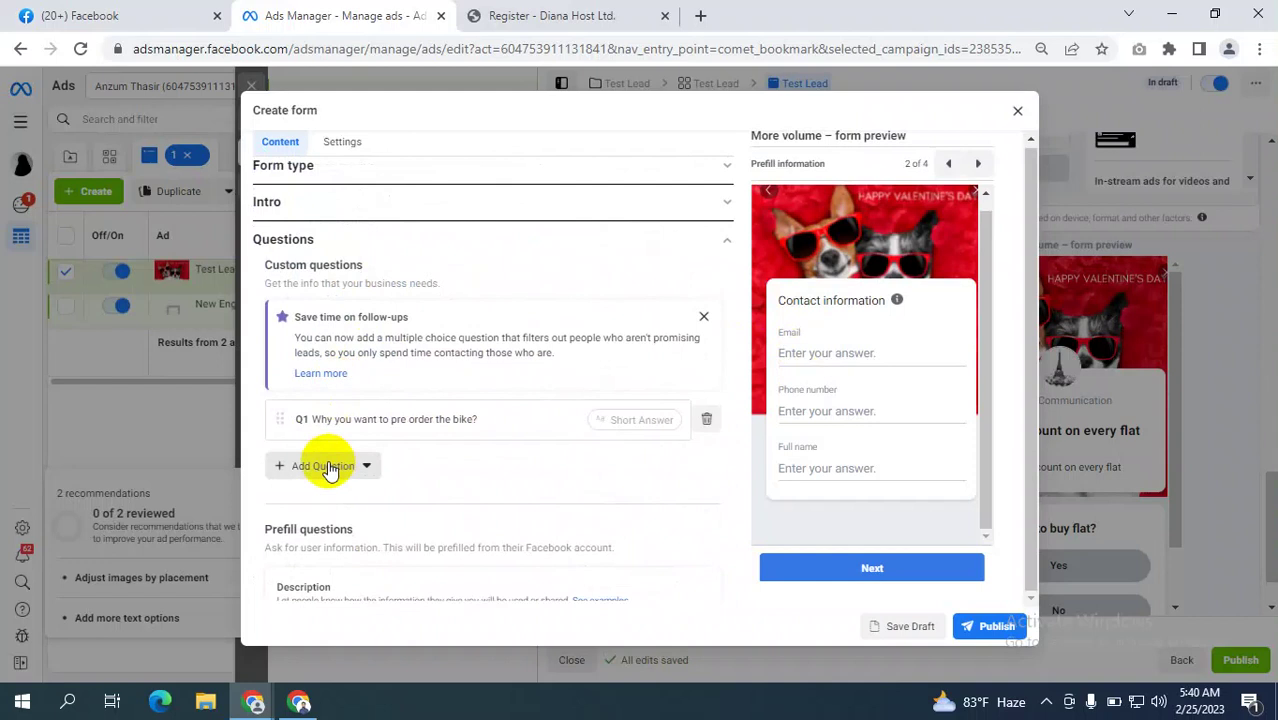
scroll(442, 446, down, 2)
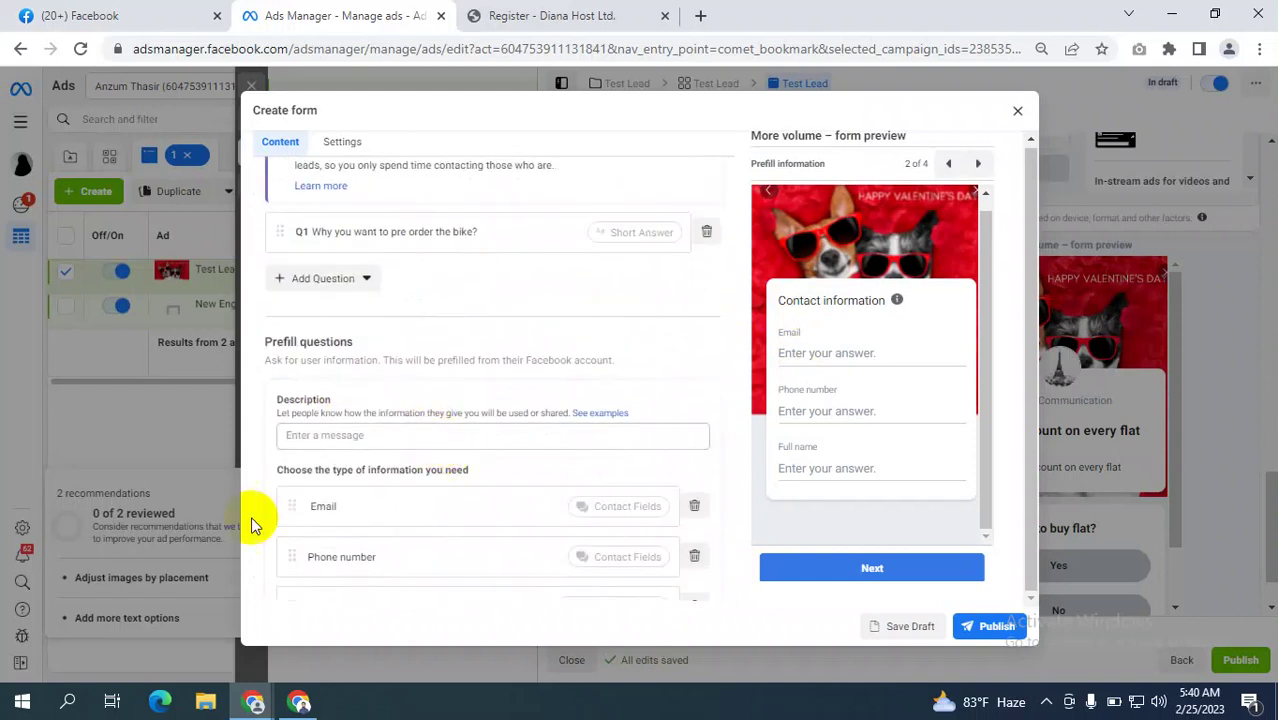
click(299, 701)
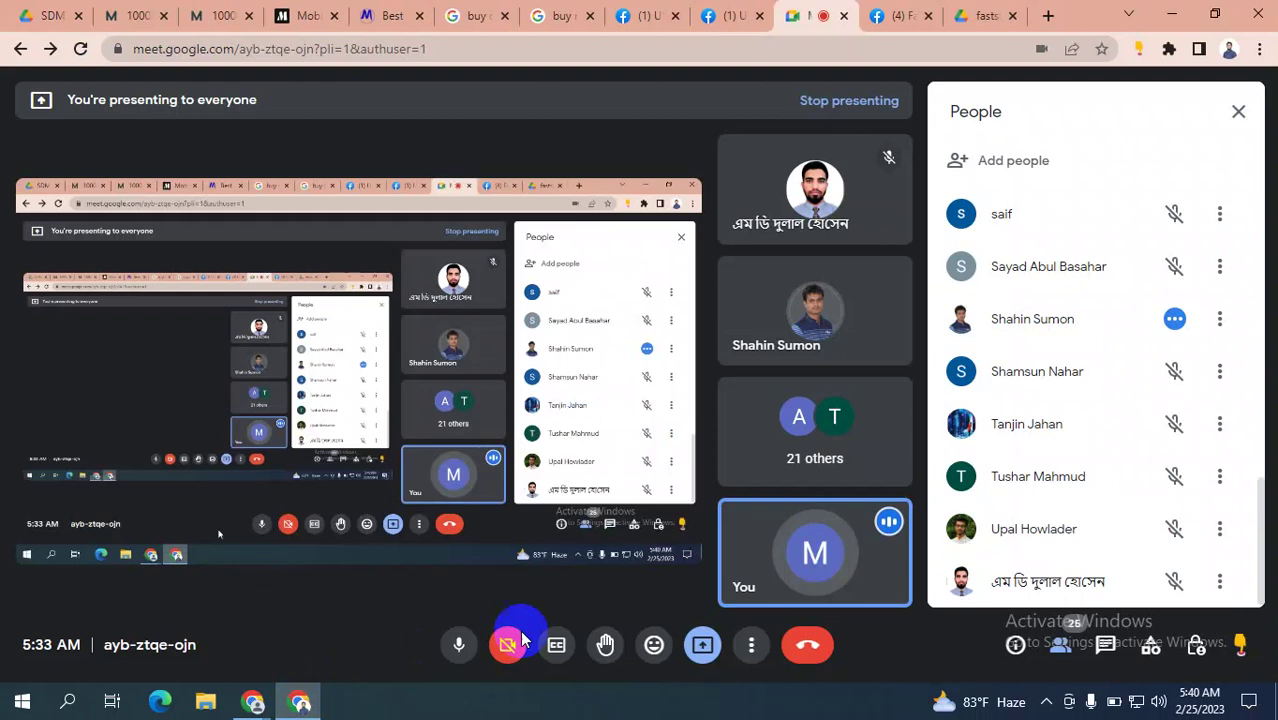
Mute the Meet microphone and open then close the Windows notification panel.
click(468, 658)
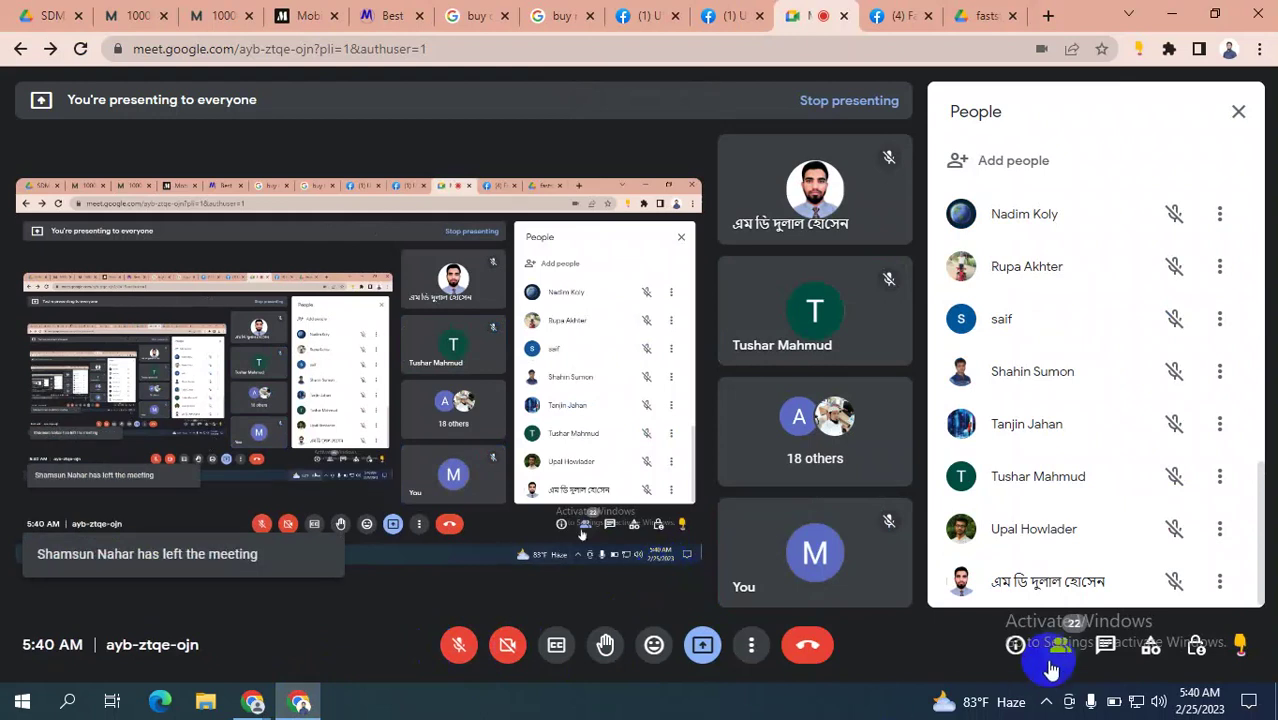
click(1250, 703)
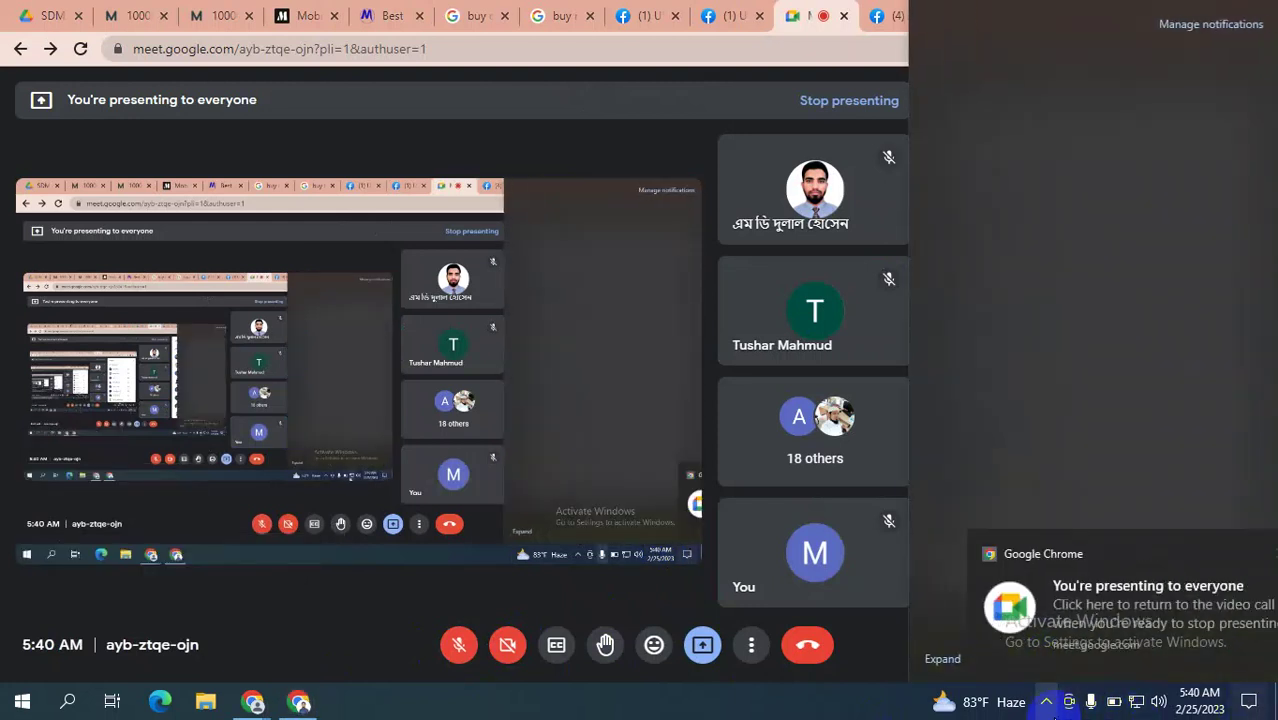
click(1135, 703)
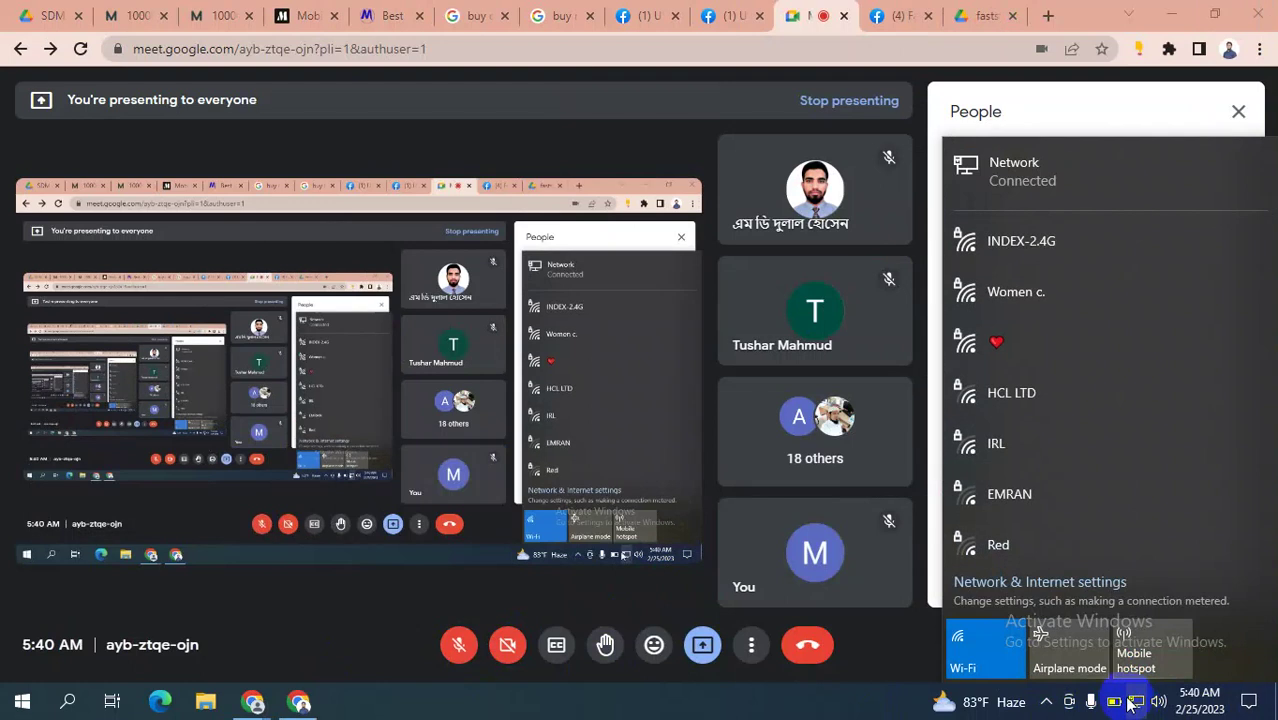
Turn on the mobile hotspot and go to its Settings page.
click(1150, 650)
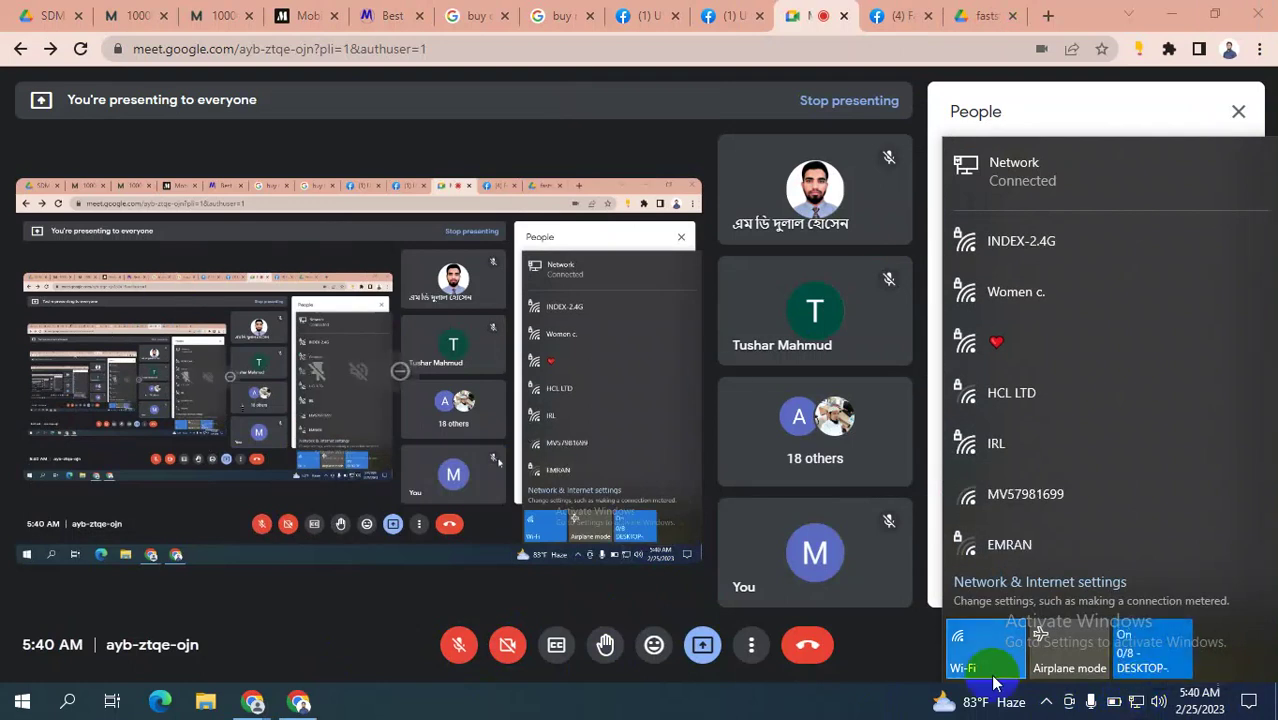
right_click(1136, 654)
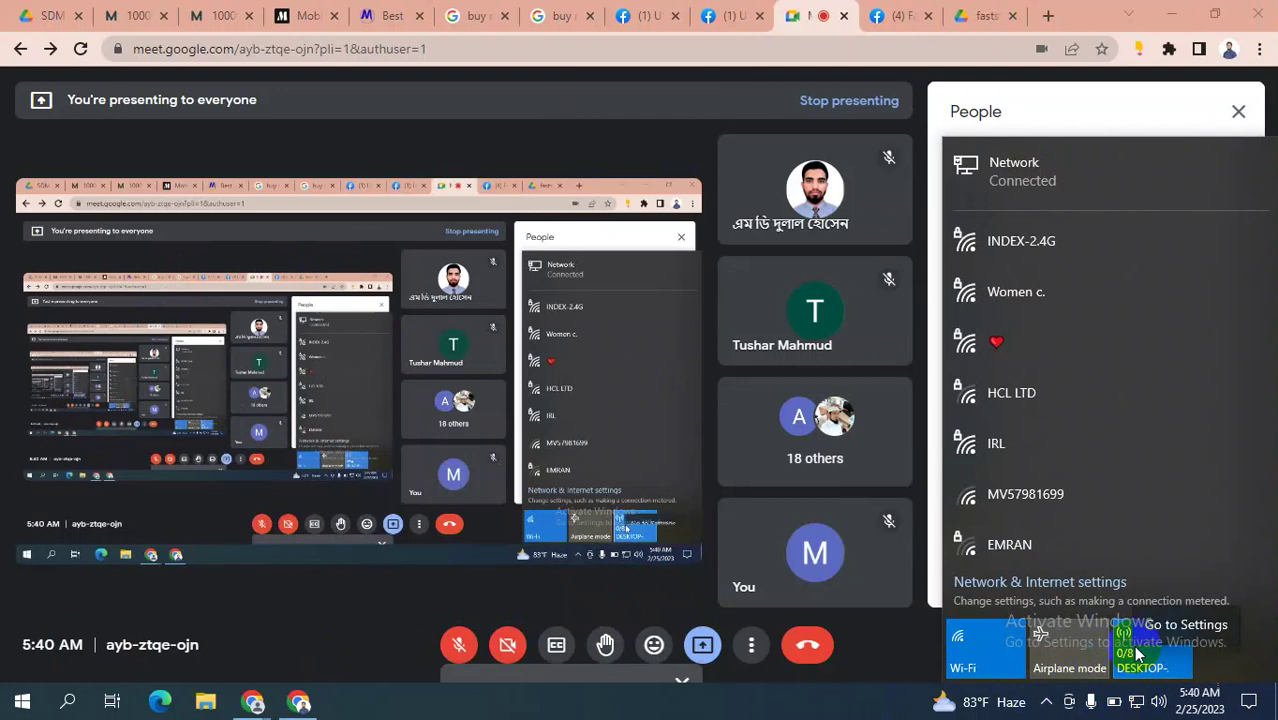
click(1162, 628)
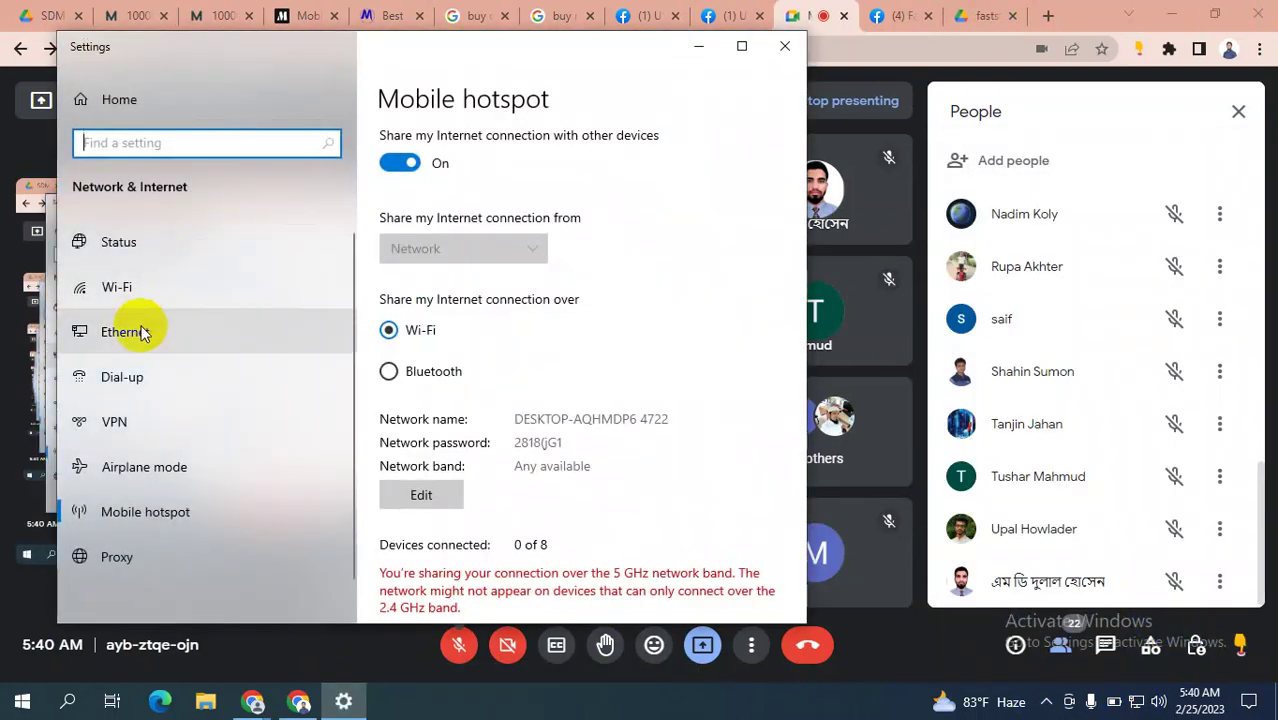
click(137, 288)
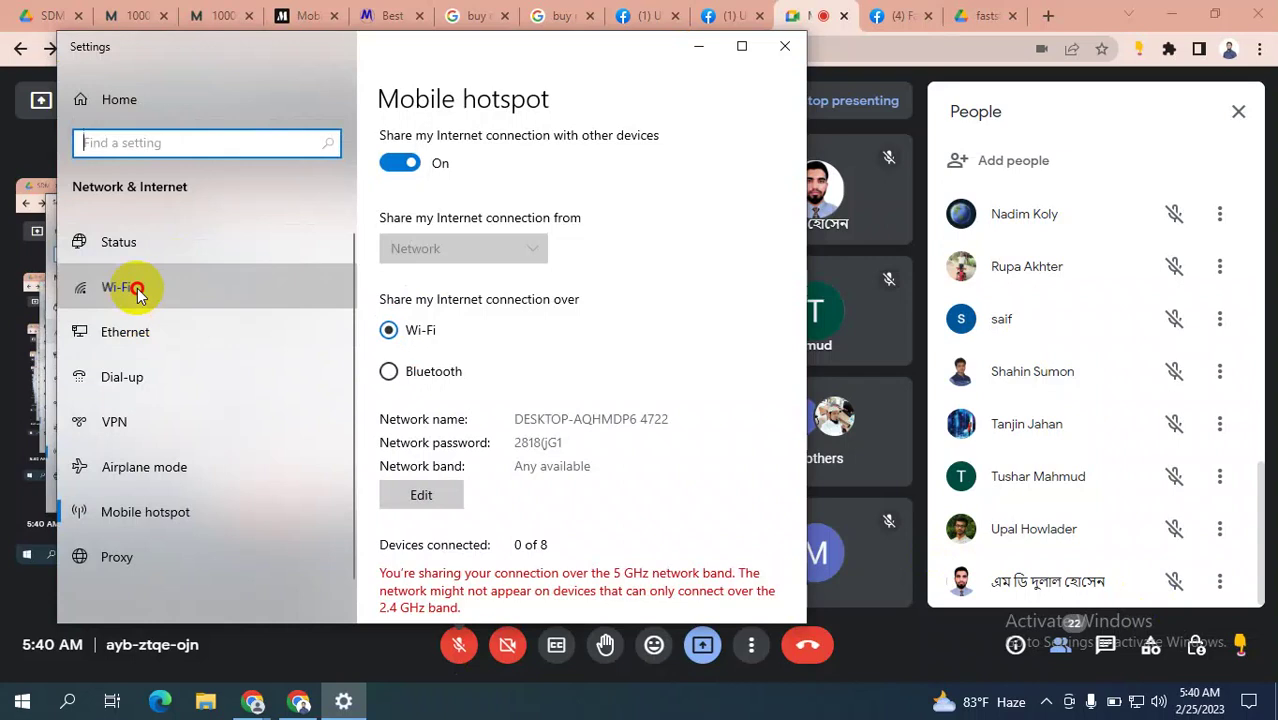
scroll(150, 475, down, 1)
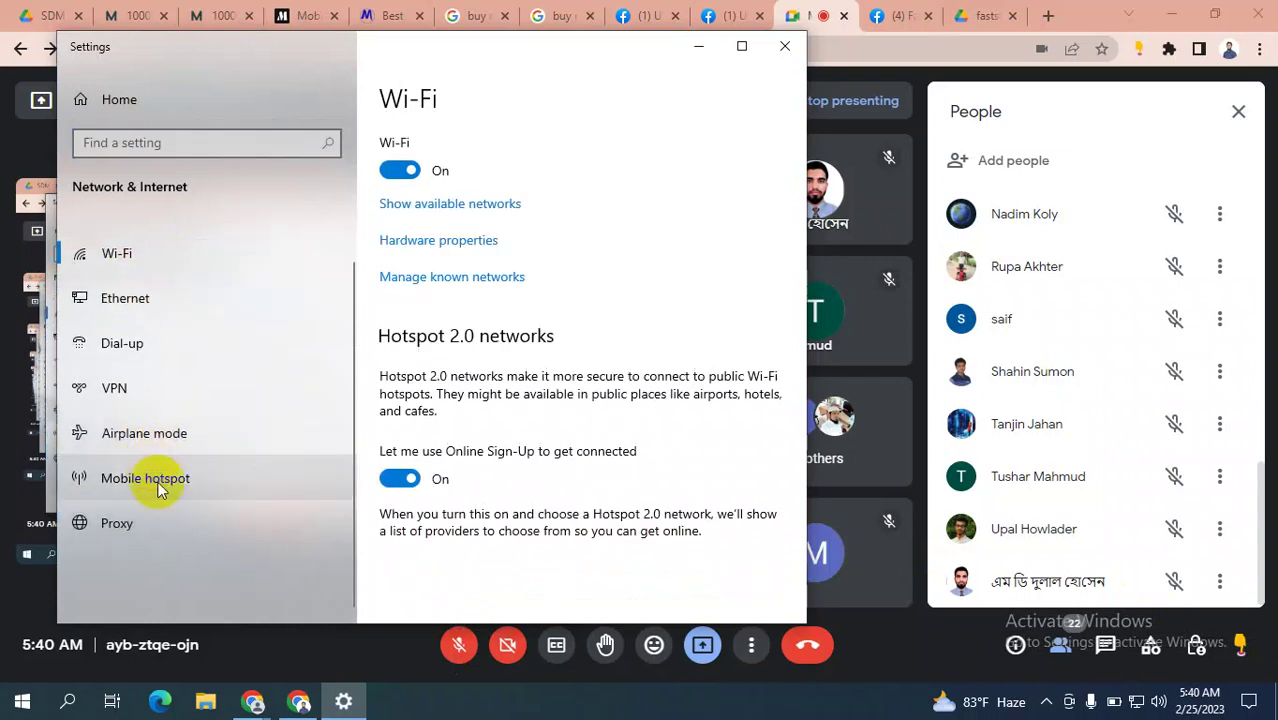
click(165, 478)
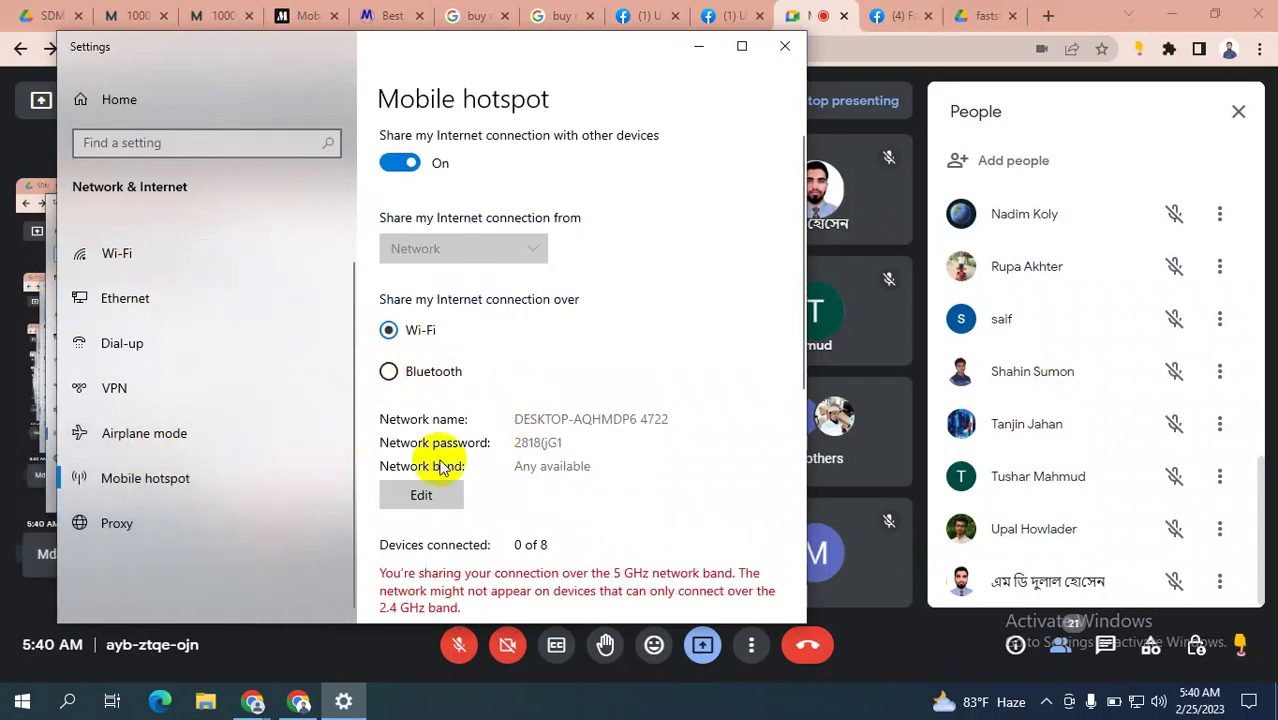
Replace the hotspot's network password with a new one, save it, and close Settings.
click(422, 491)
drag(277, 358, 191, 373)
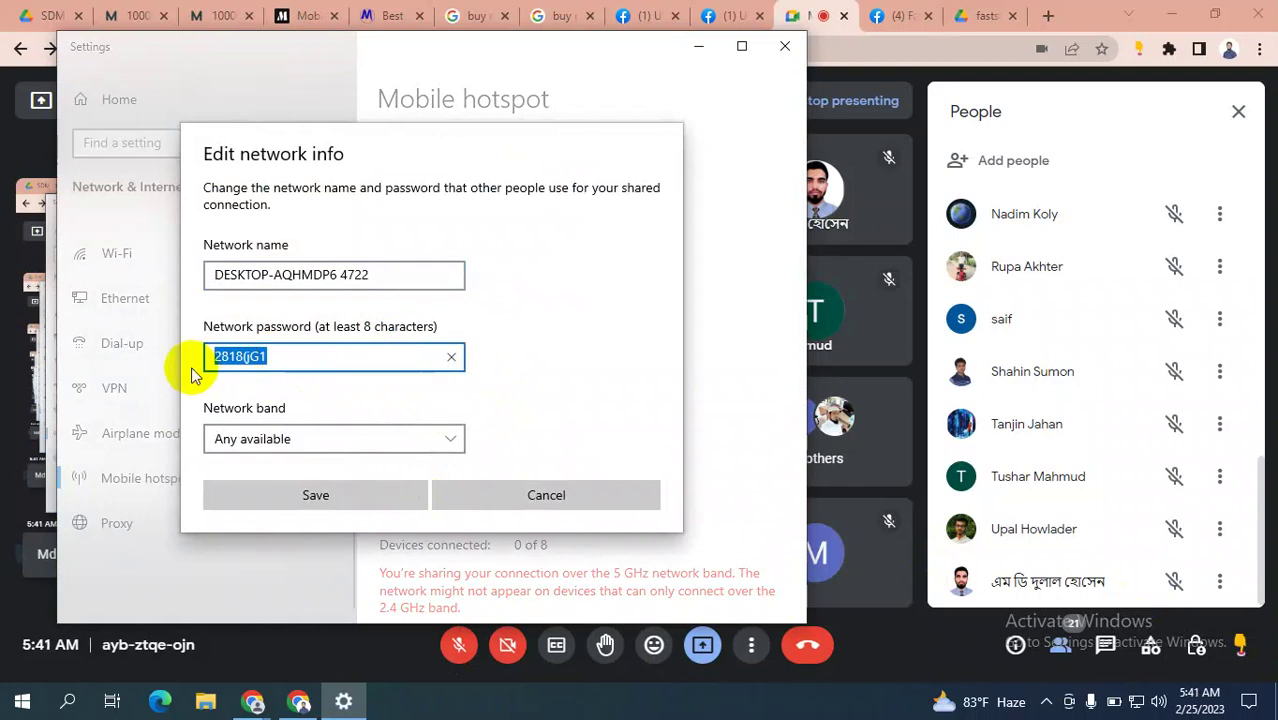
key(BackSpace)
text(123456)
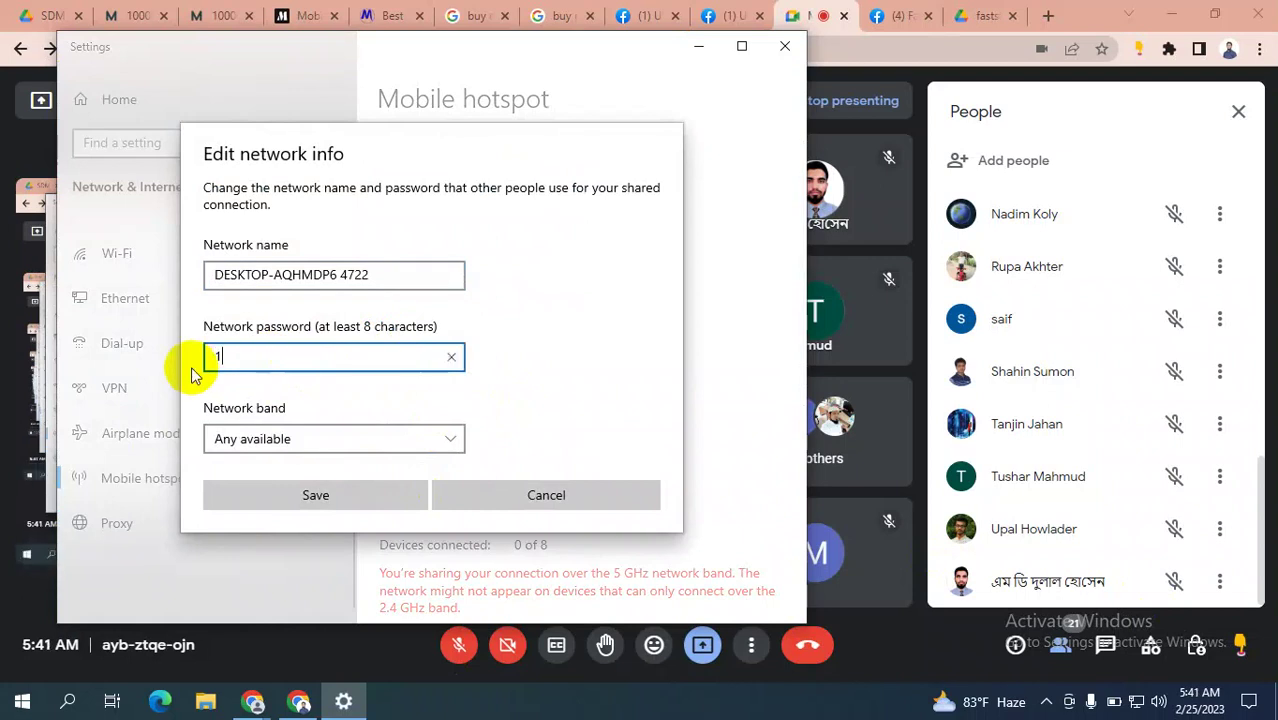
text(789)
click(342, 502)
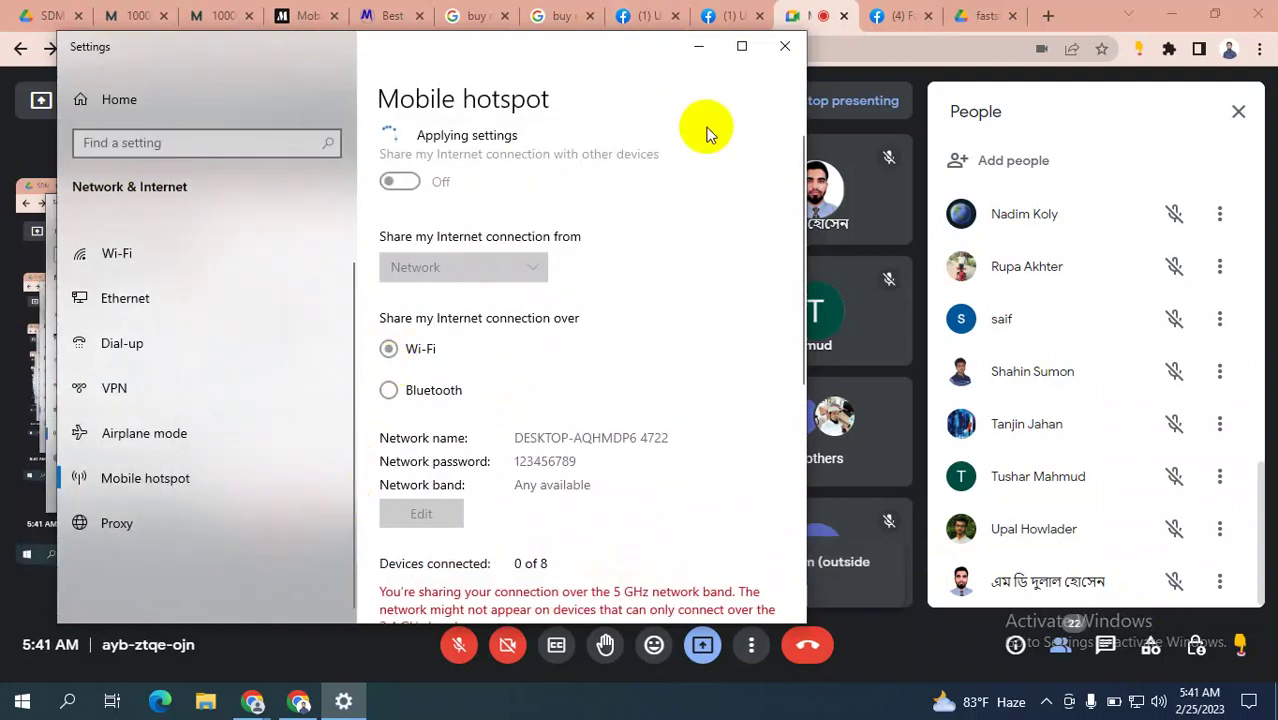
click(783, 47)
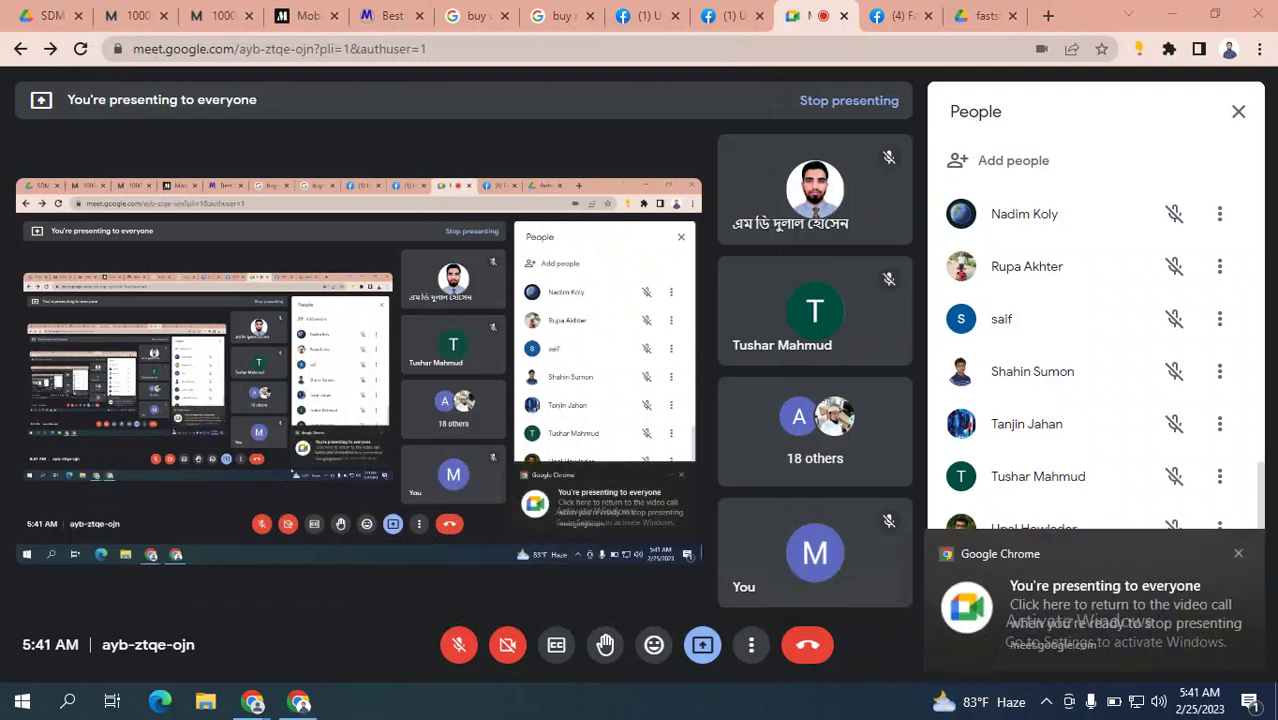
Dismiss the presenting notification, unmute the microphone, and return to the Ads Manager form window.
click(1238, 553)
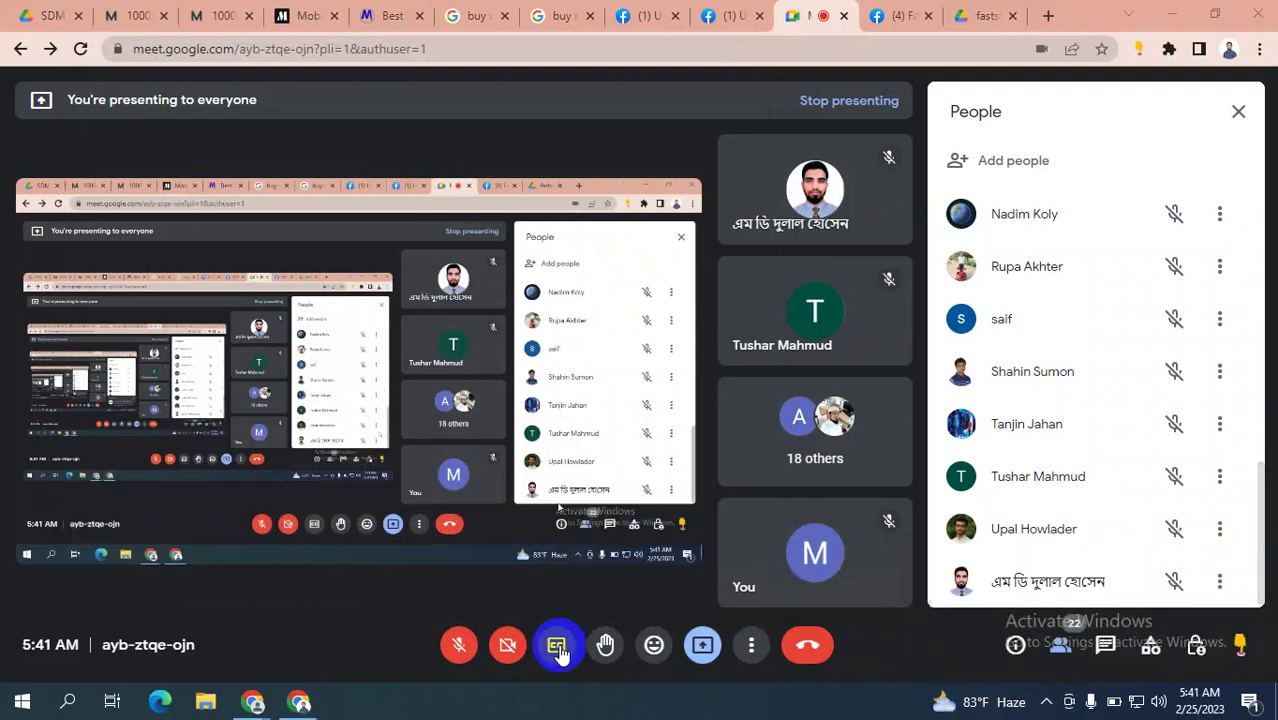
click(459, 644)
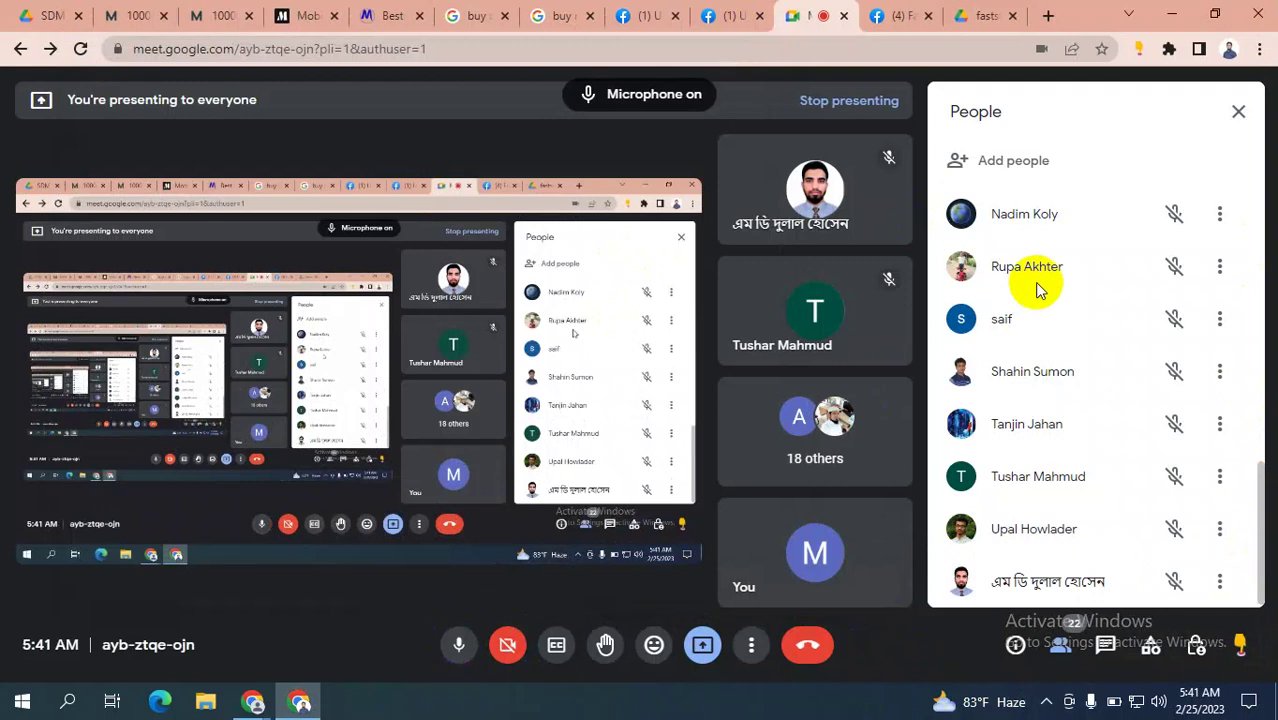
mouse_move(254, 706)
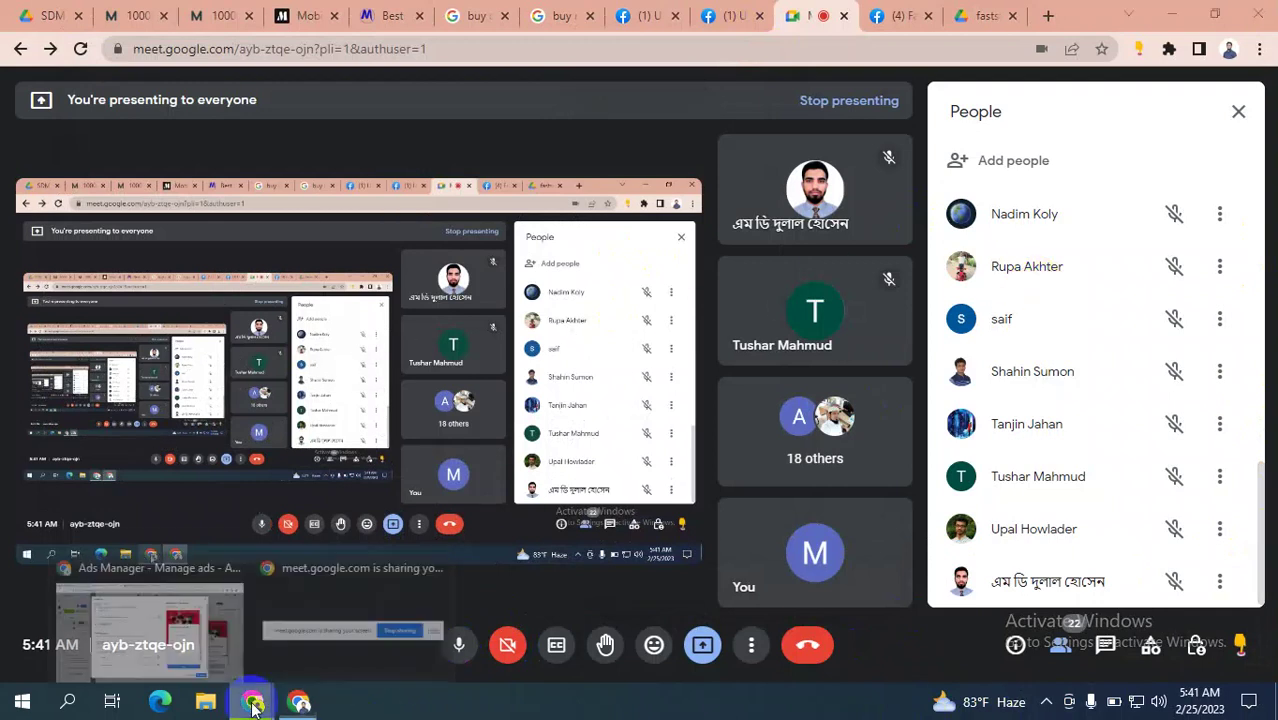
click(160, 635)
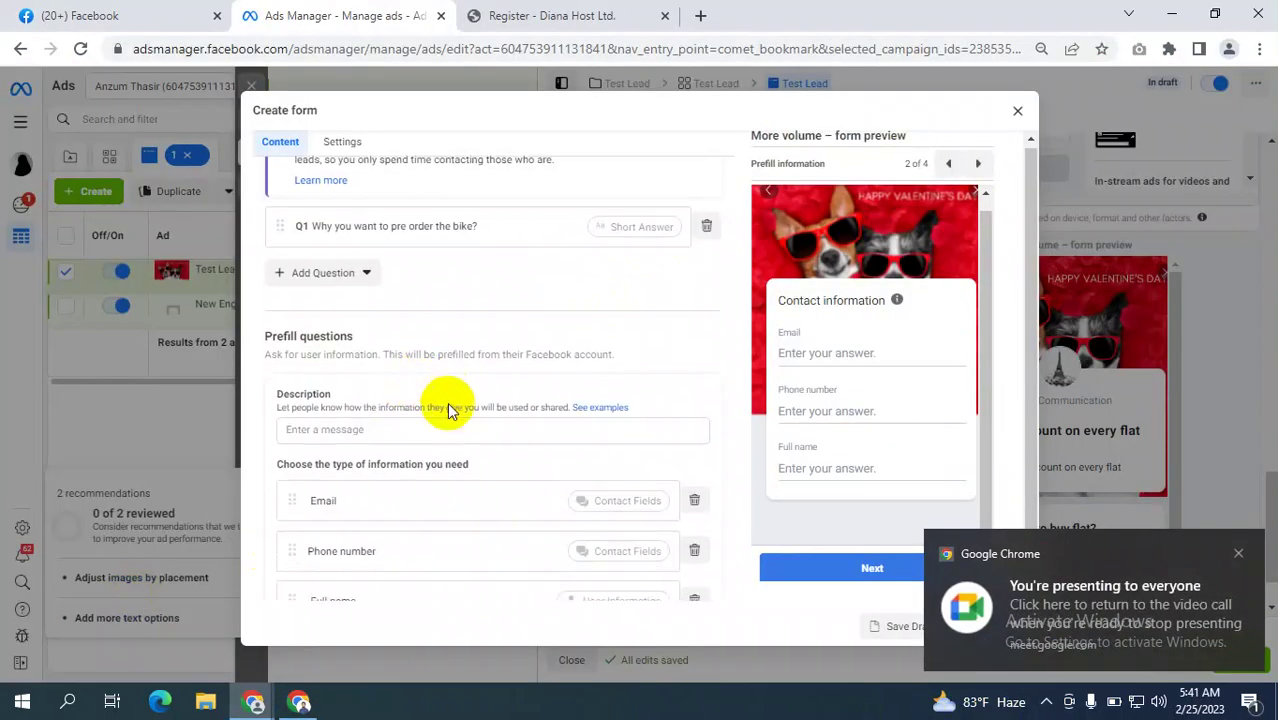
scroll(449, 410, down, 1)
scroll(335, 405, up, 1)
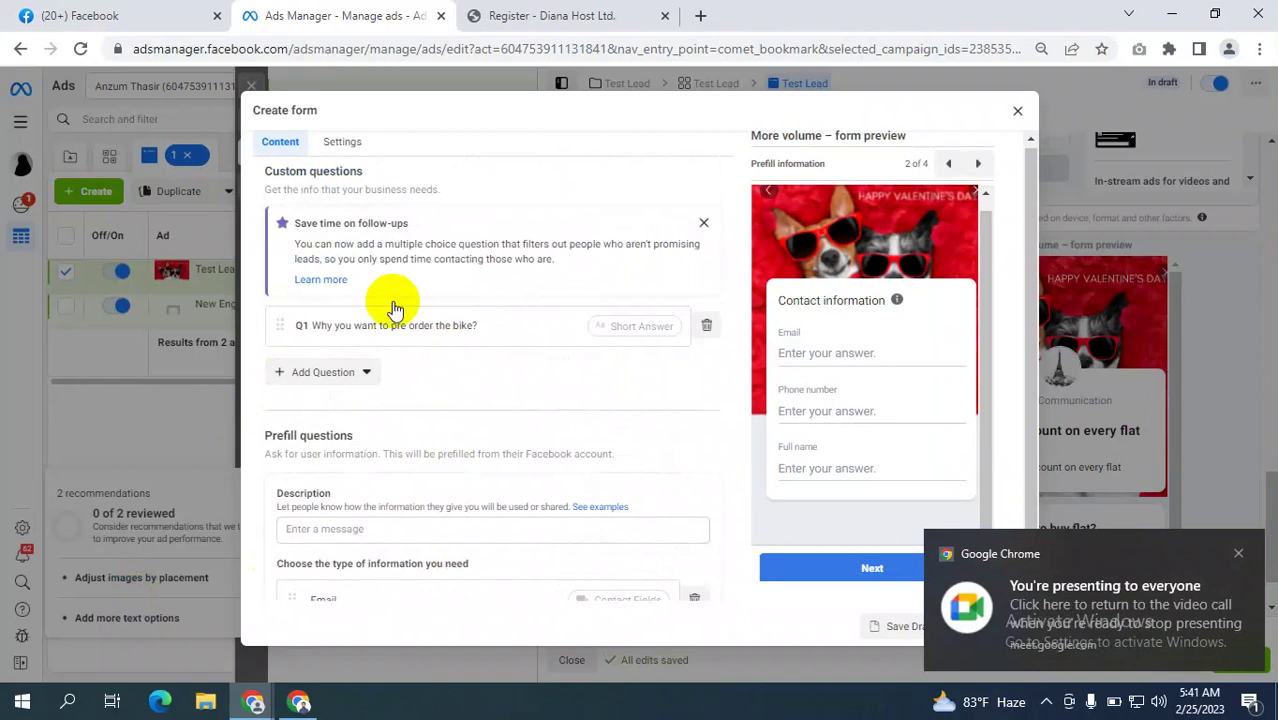
scroll(545, 460, down, 1)
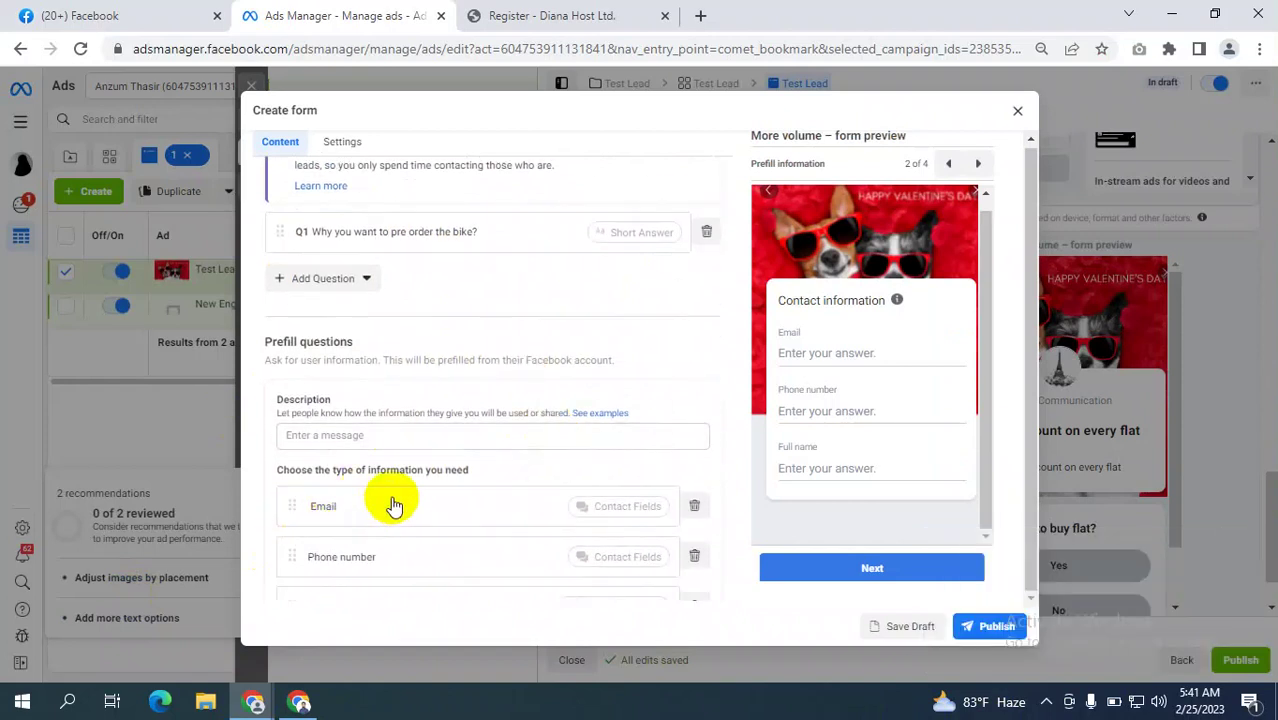
scroll(391, 500, down, 1)
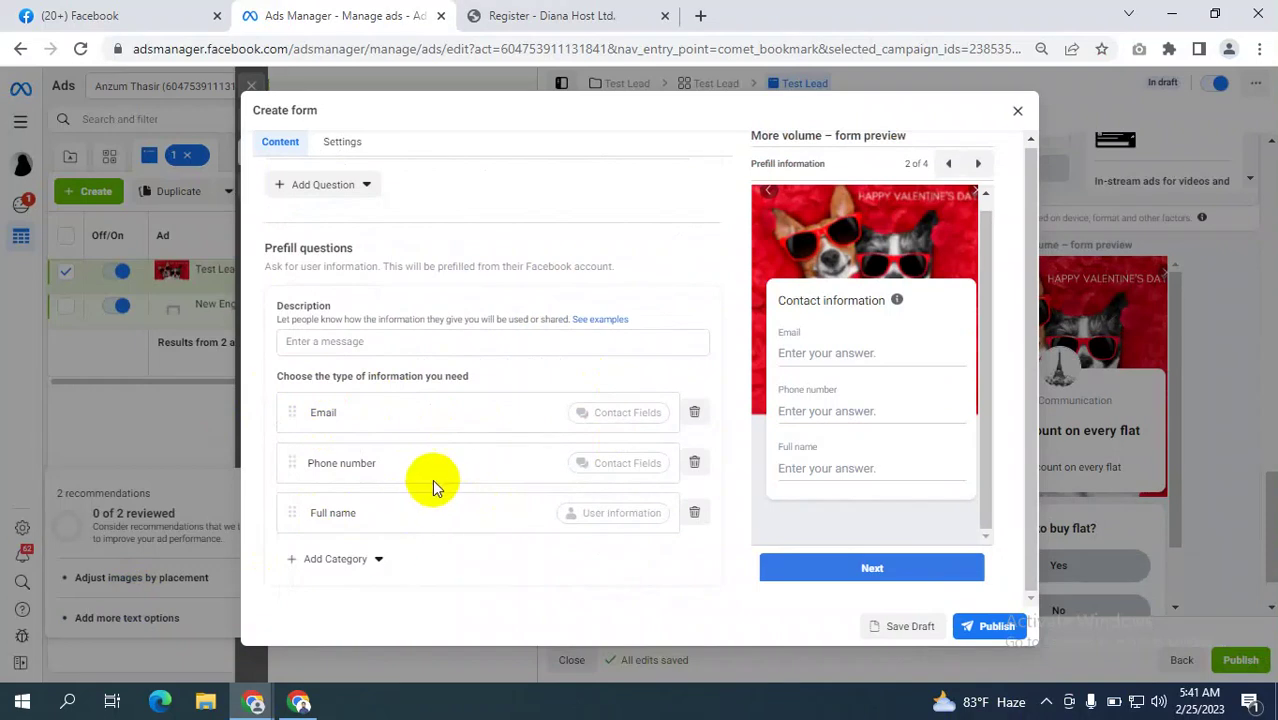
scroll(445, 468, down, 1)
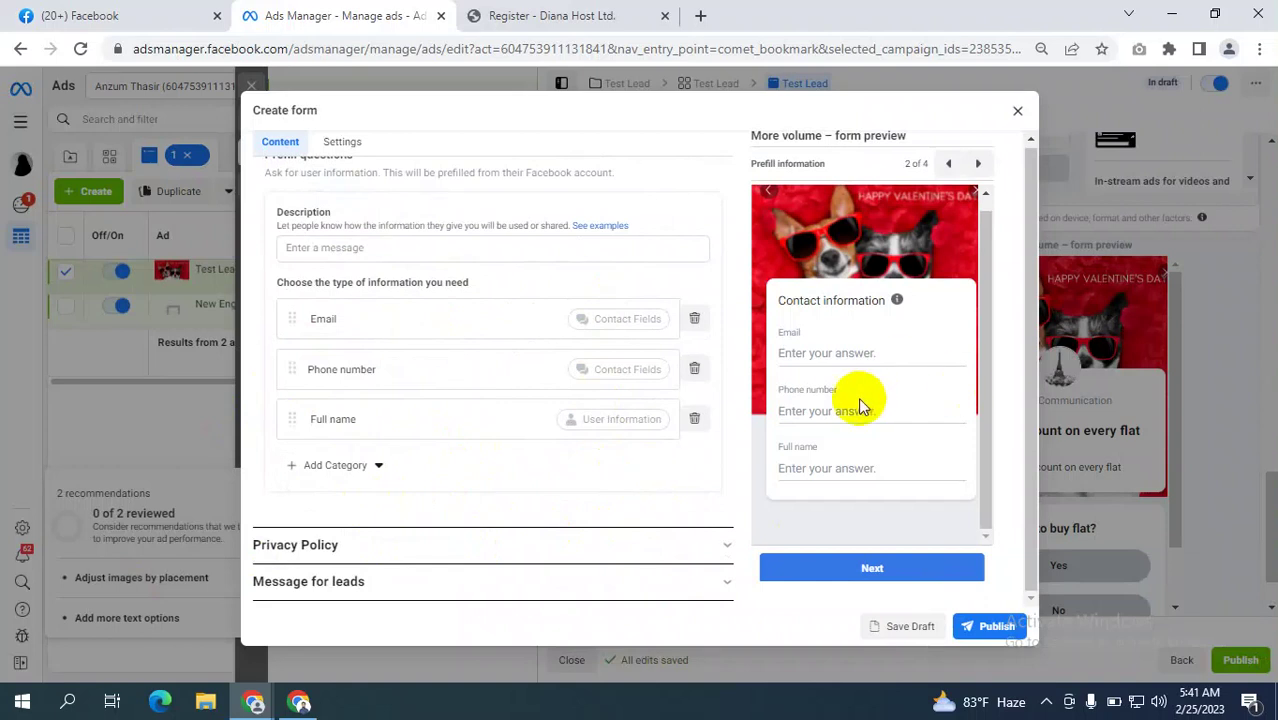
click(352, 466)
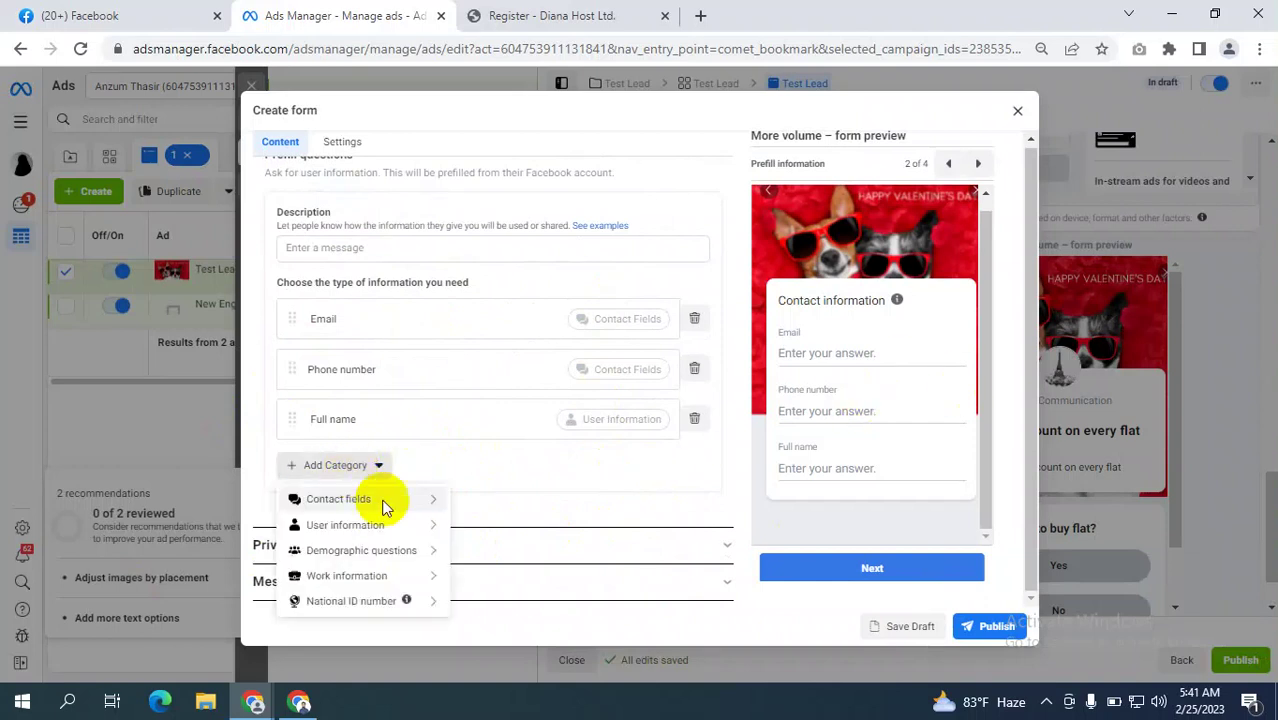
mouse_move(362, 560)
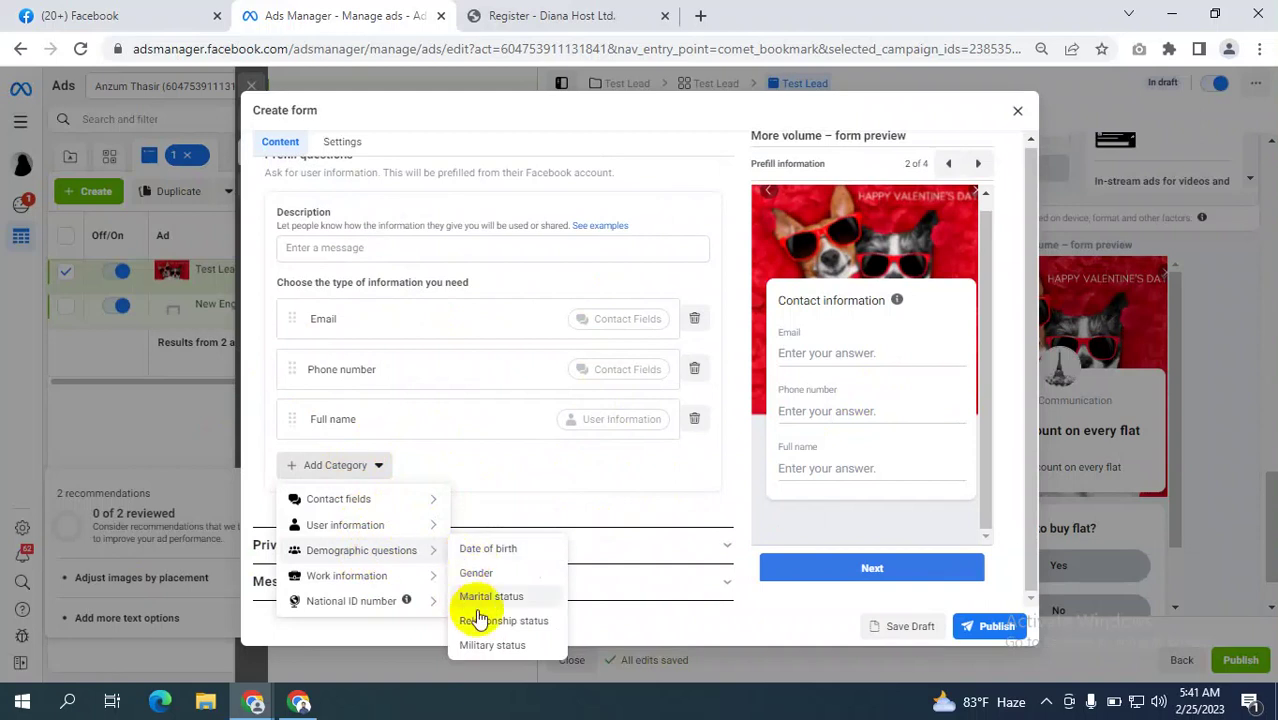
mouse_move(337, 588)
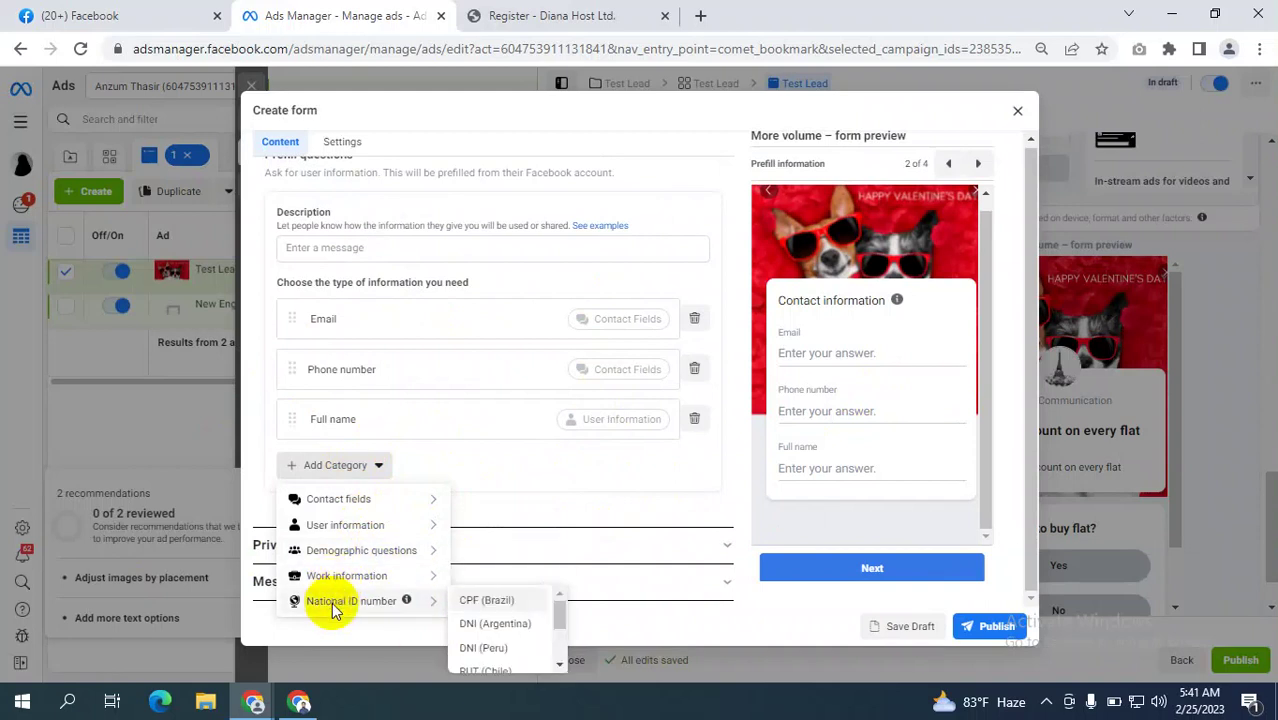
scroll(545, 600, down, 1)
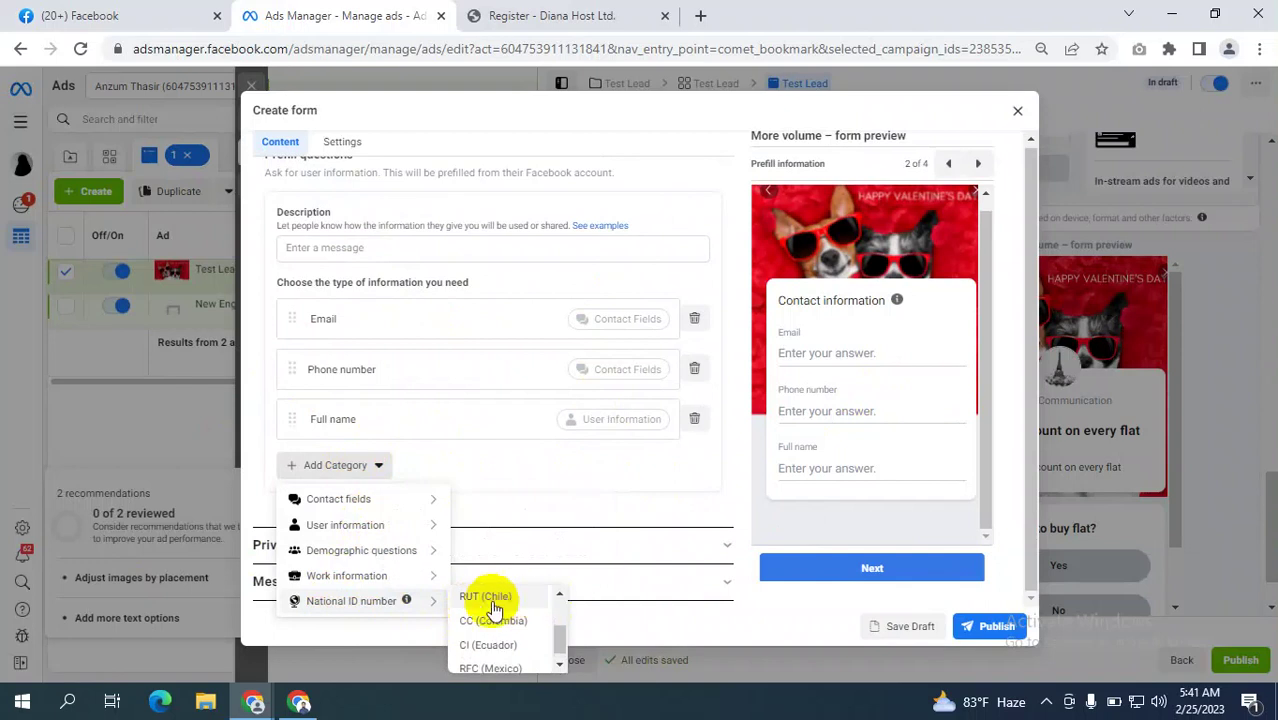
click(548, 492)
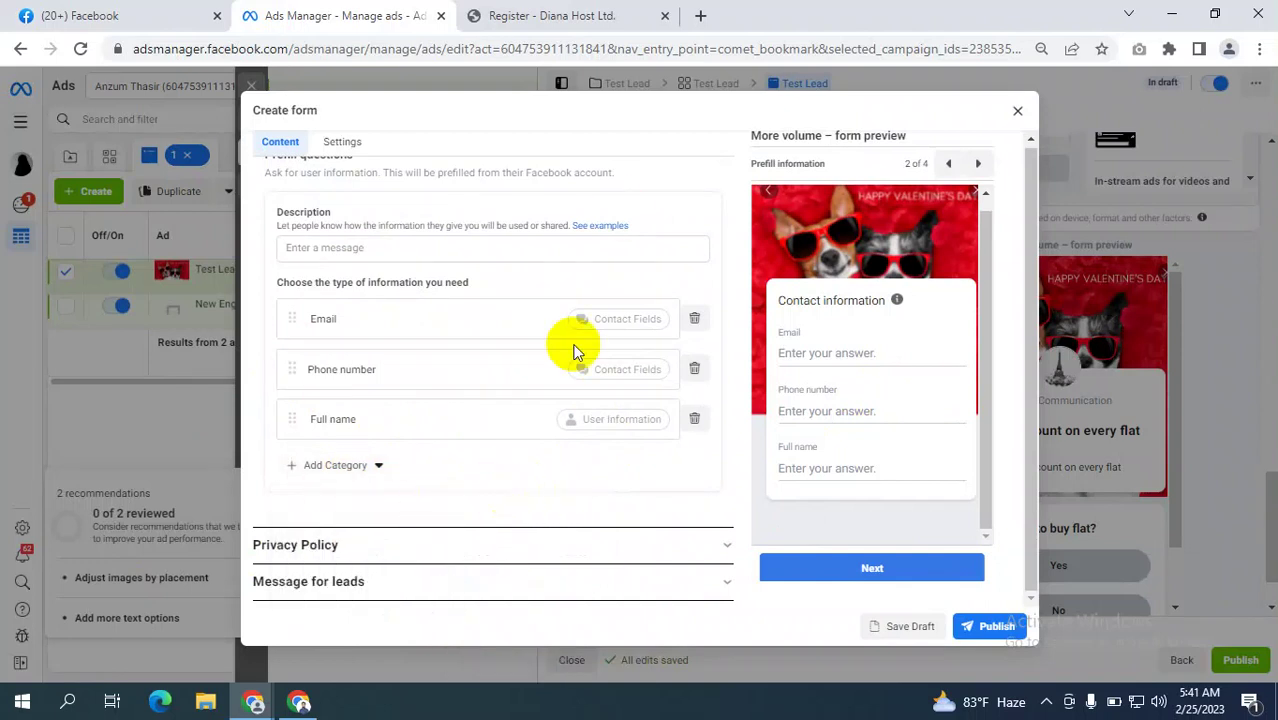
scroll(575, 405, up, 2)
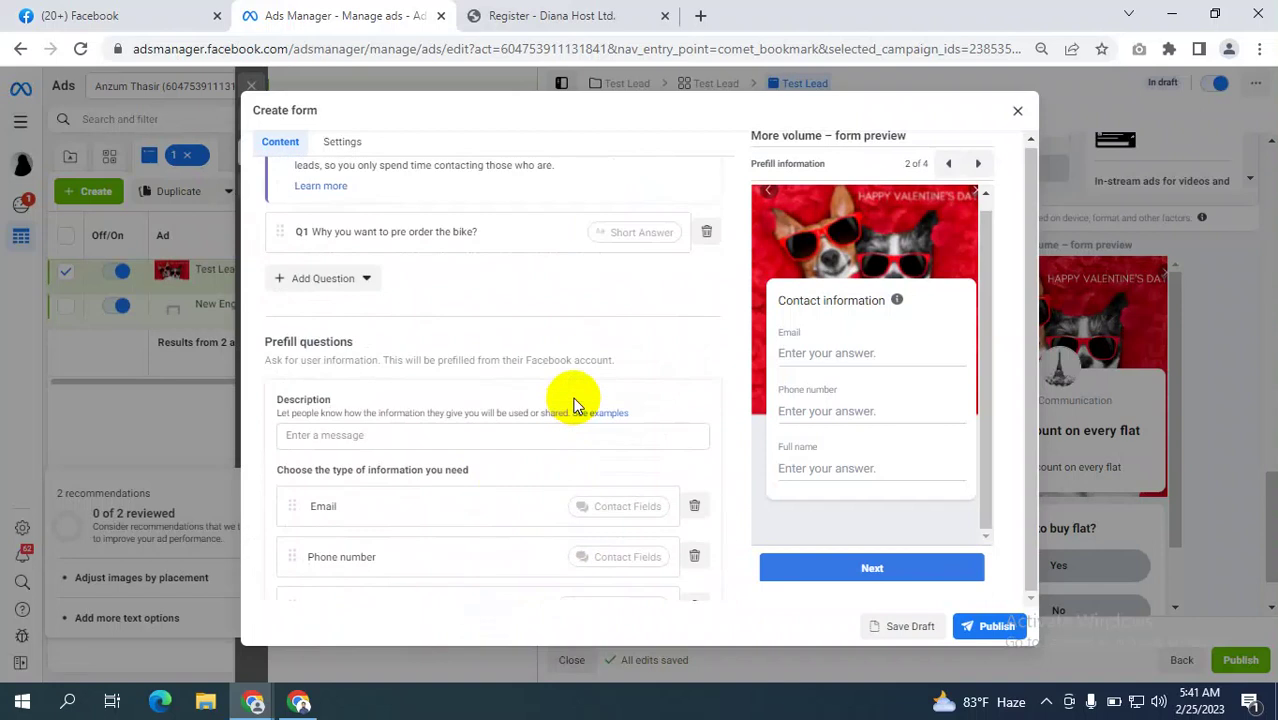
scroll(570, 404, down, 1)
drag(276, 305, 345, 307)
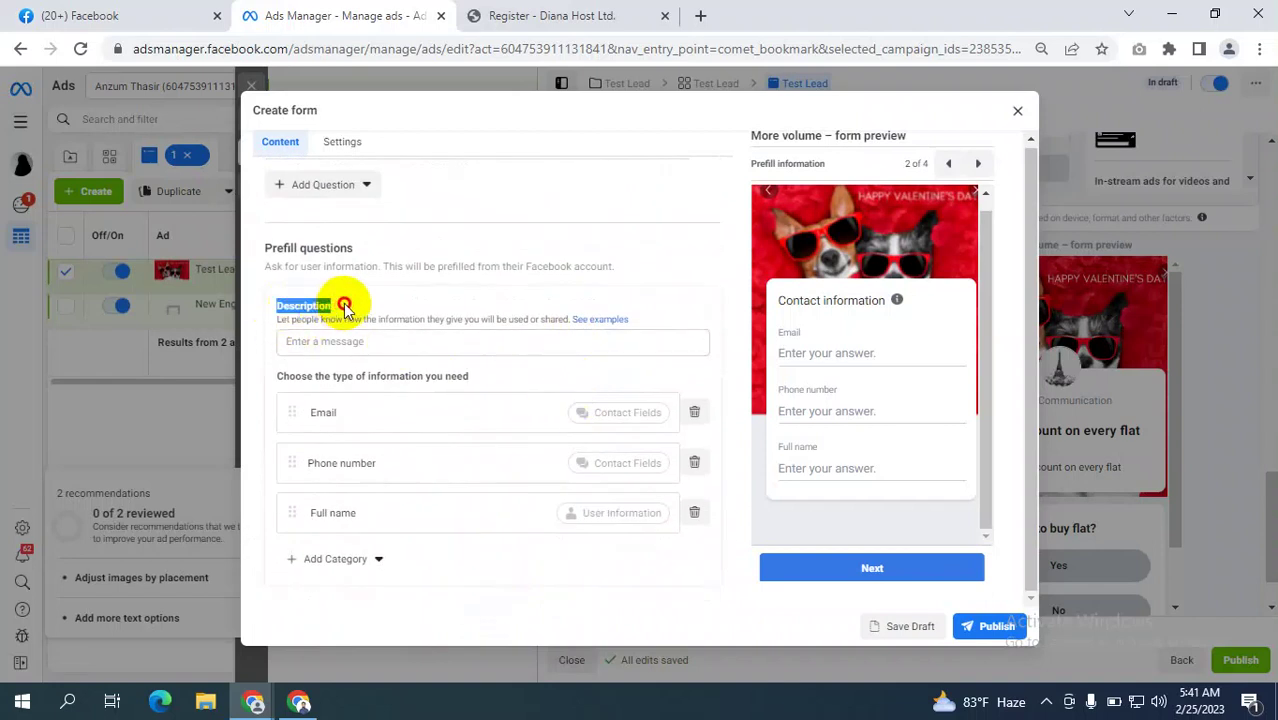
click(299, 340)
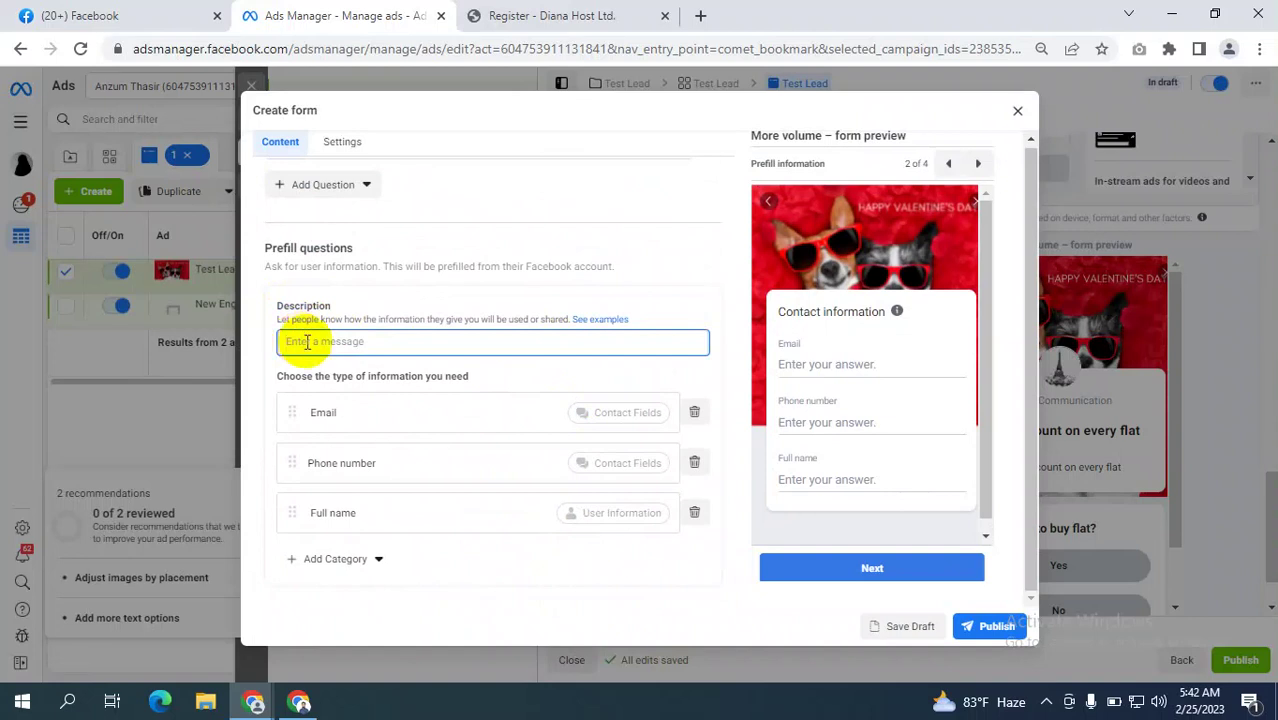
drag(278, 320, 483, 323)
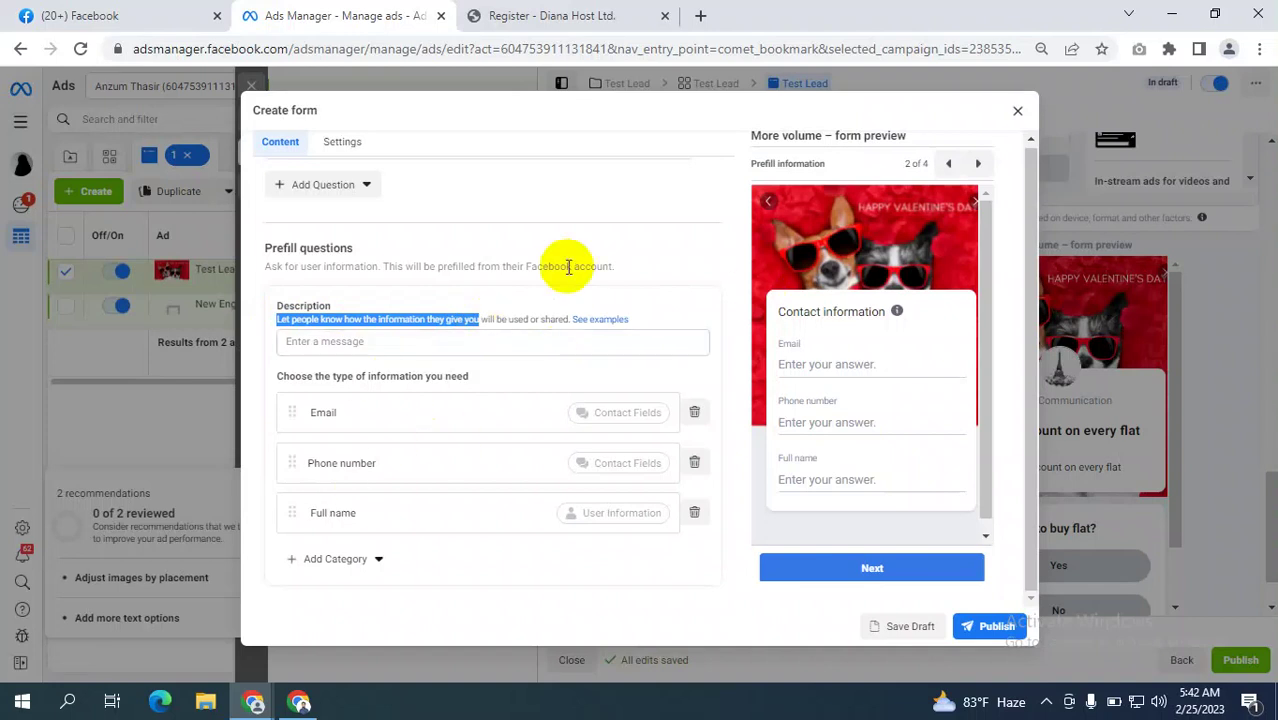
click(432, 349)
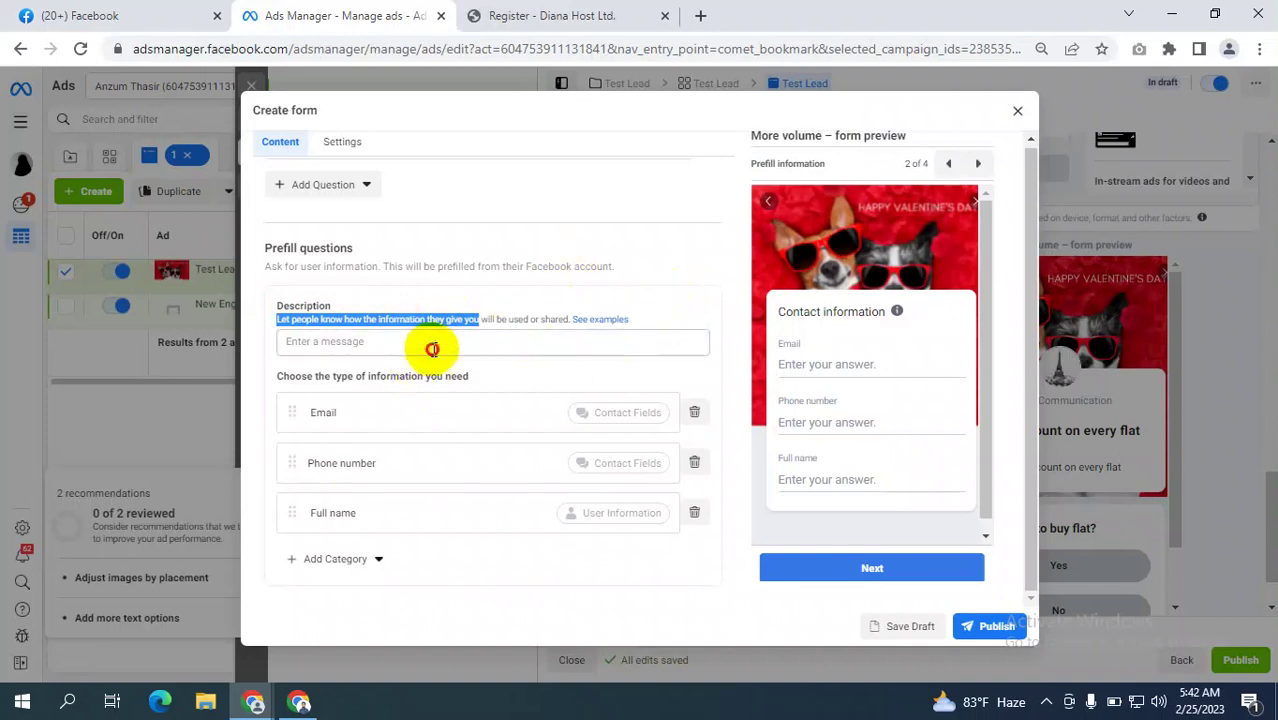
scroll(518, 380, down, 1)
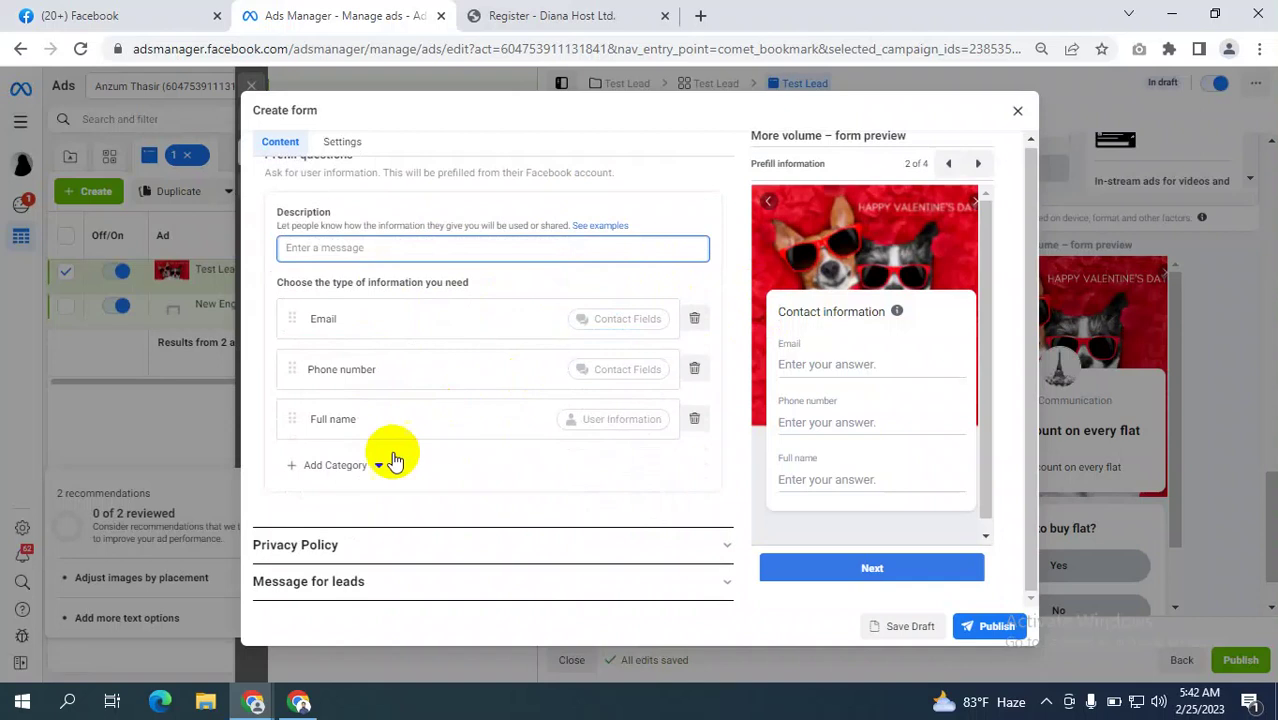
Expand Privacy Policy, focus its empty Link field, then switch to the Diana Host registration tab.
click(657, 553)
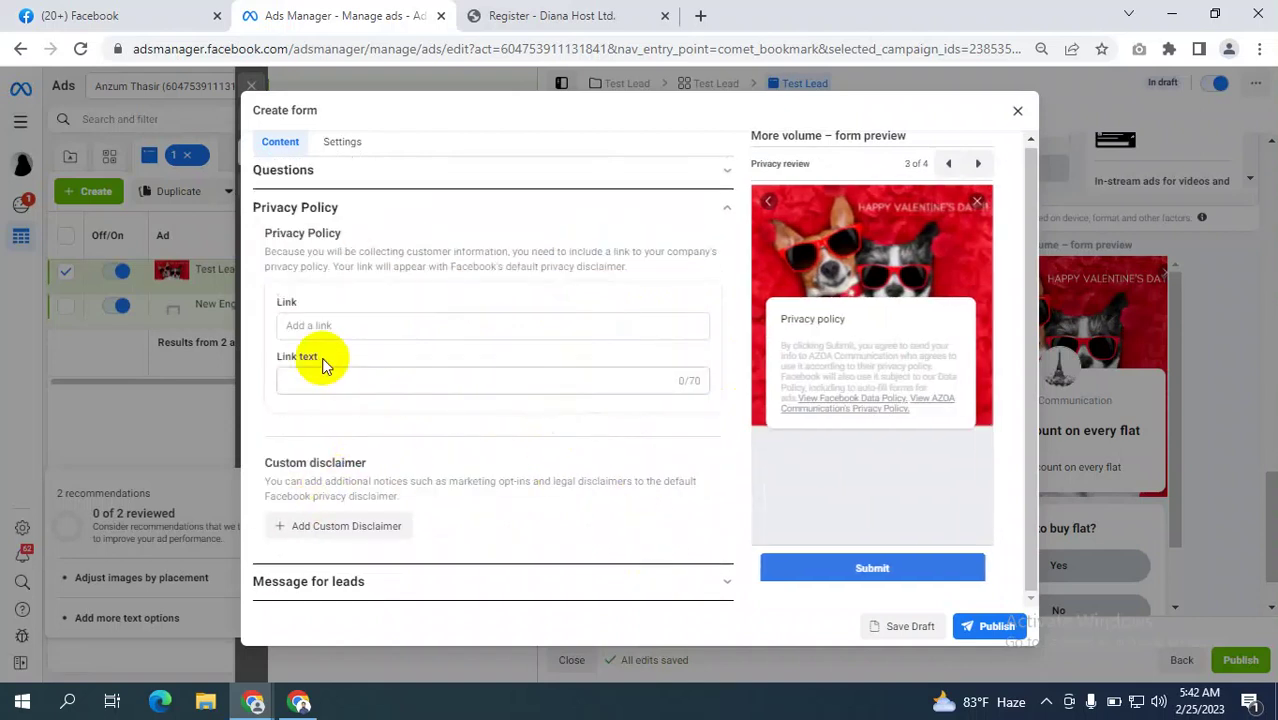
scroll(340, 340, up, 2)
scroll(364, 320, up, 1)
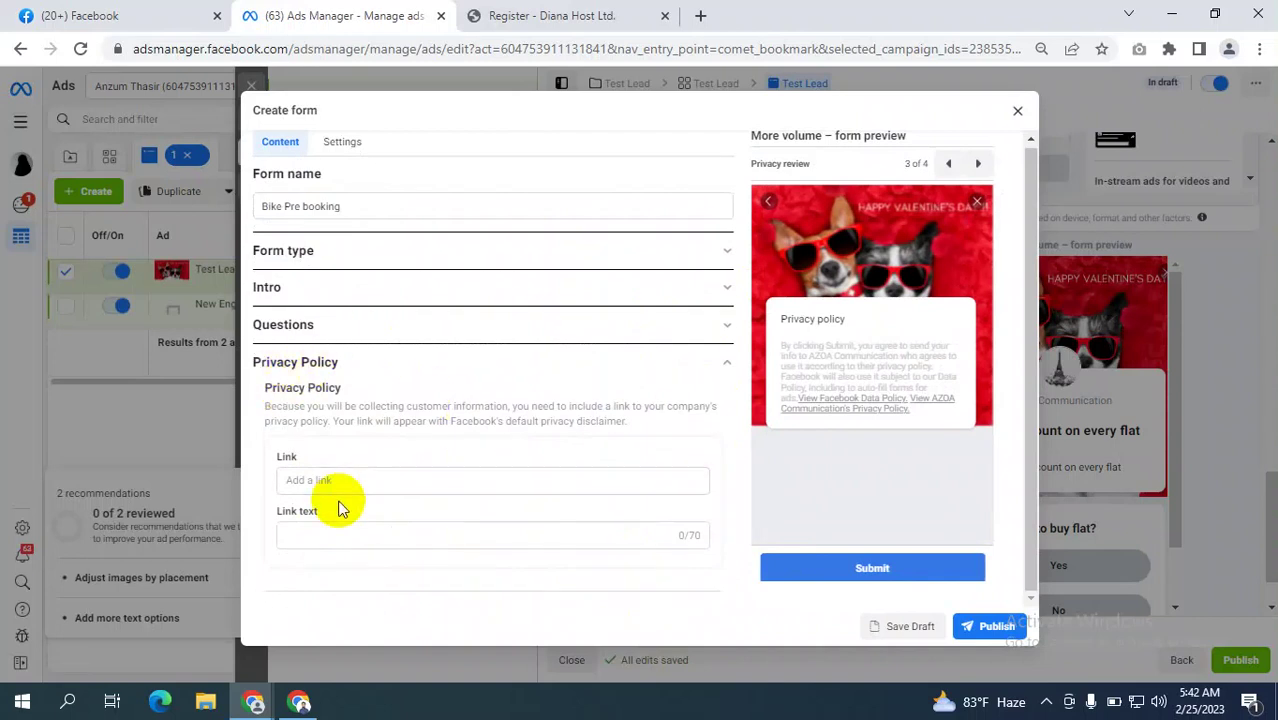
click(343, 484)
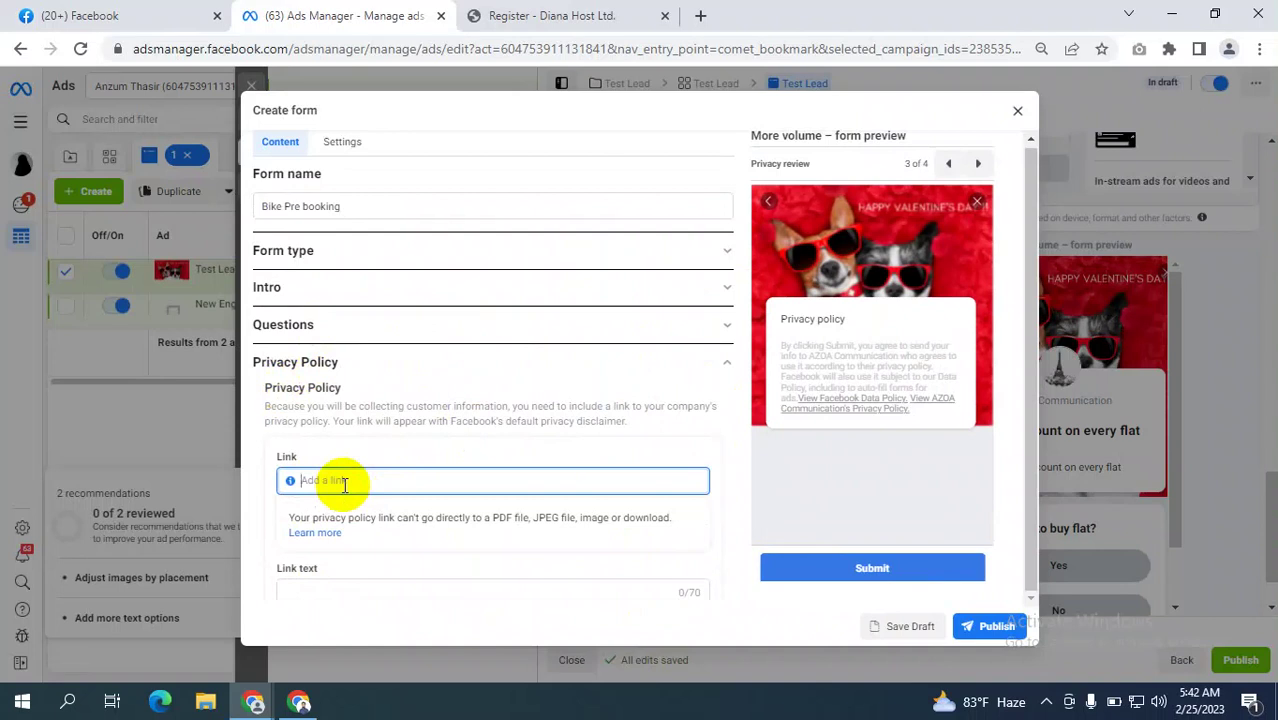
click(603, 12)
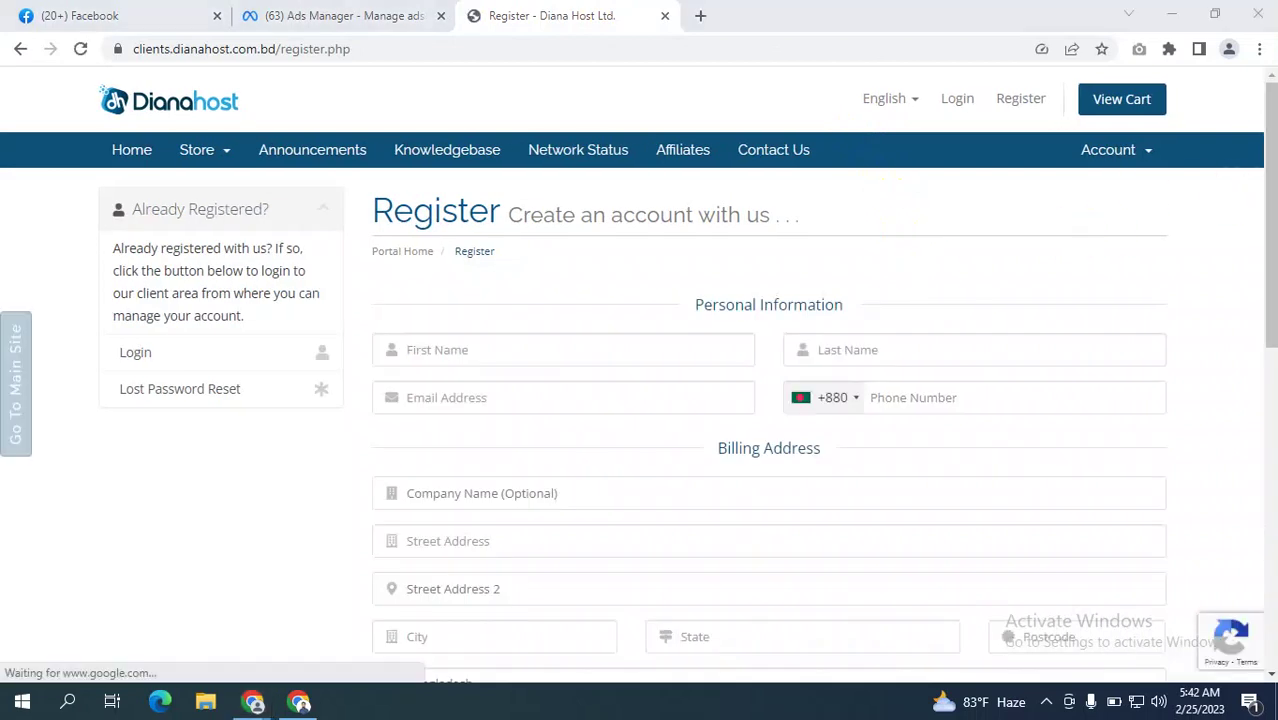
Open the Diana Host portal home page, dismissing the browser profile menu and live chat prompt.
drag(1267, 122, 1270, 478)
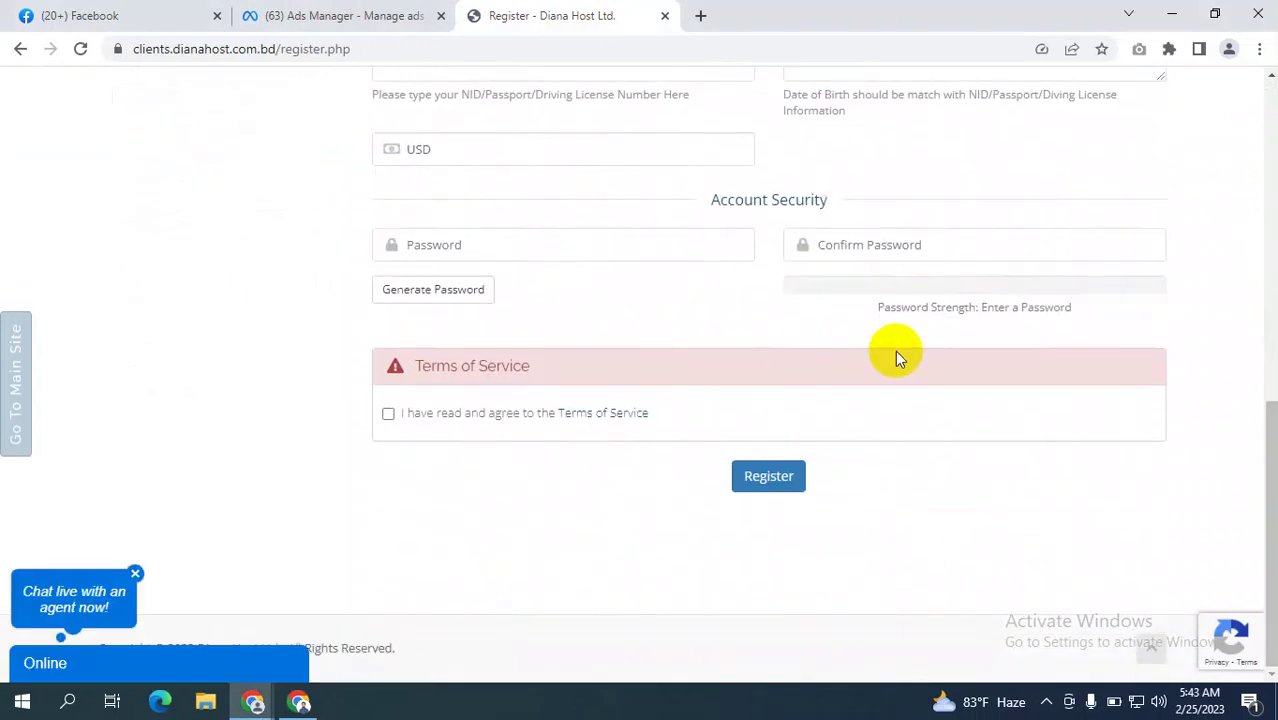
scroll(897, 357, up, 7)
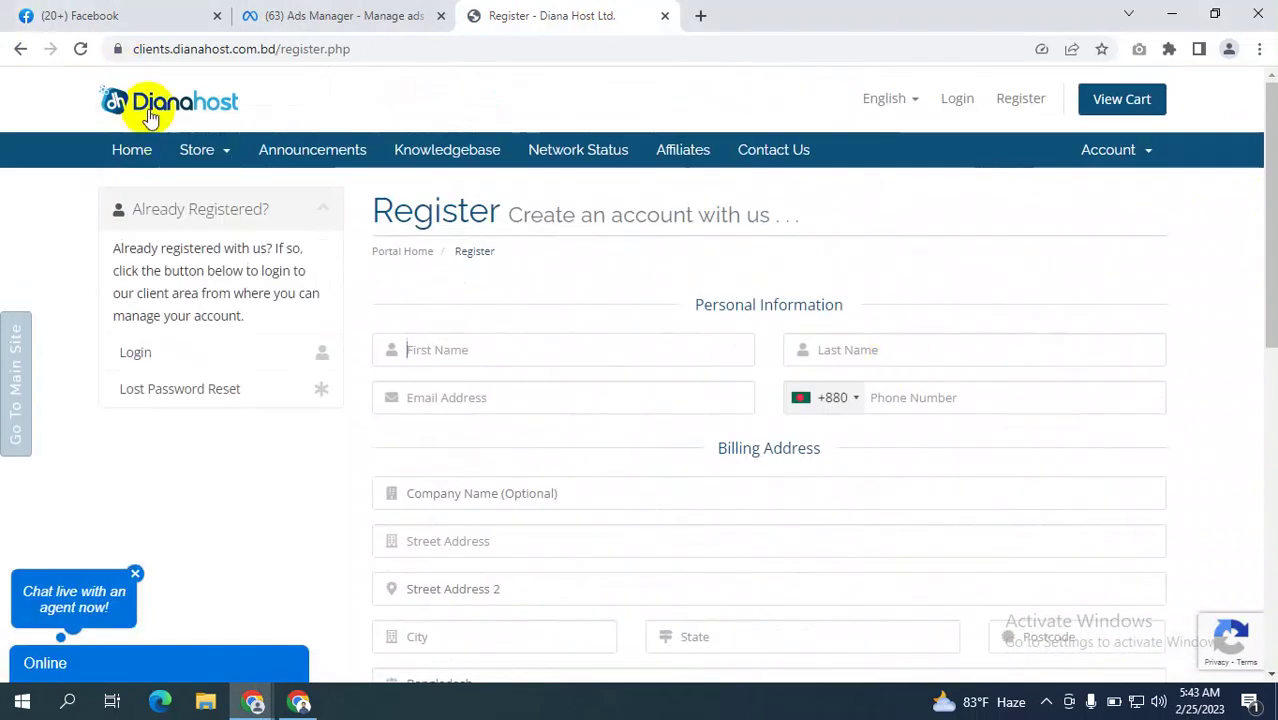
click(164, 116)
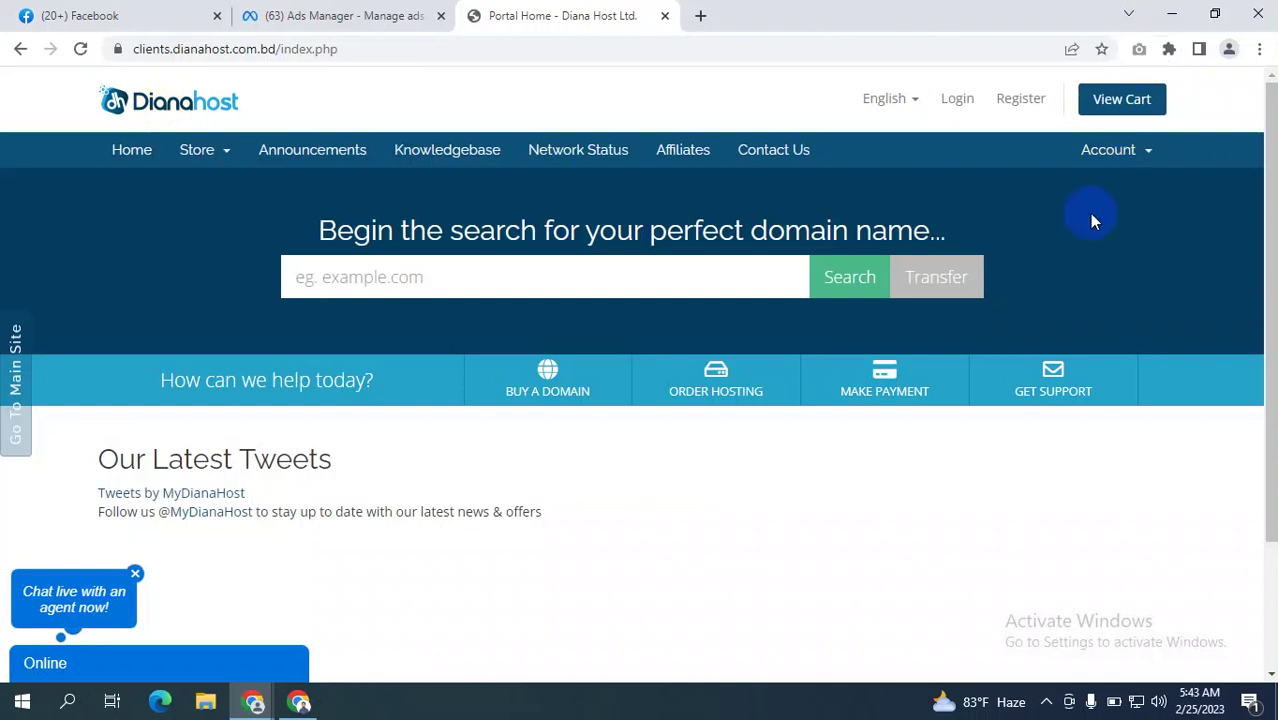
click(464, 263)
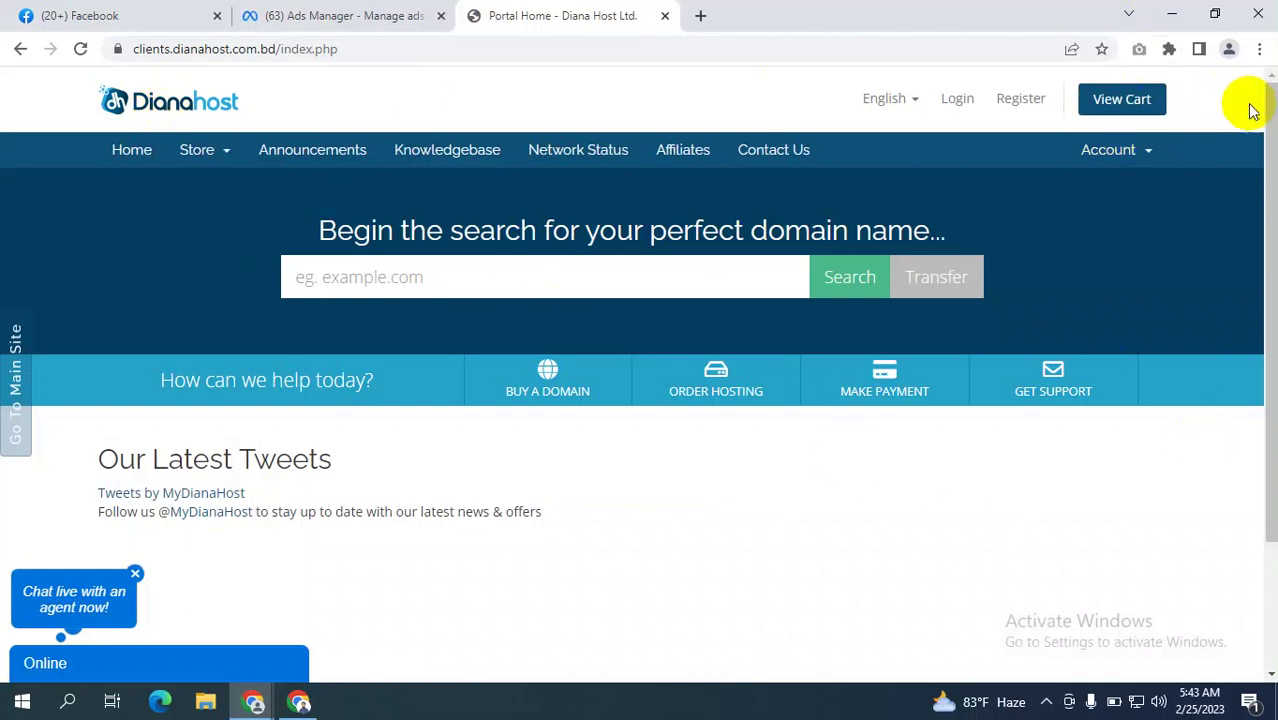
click(1230, 49)
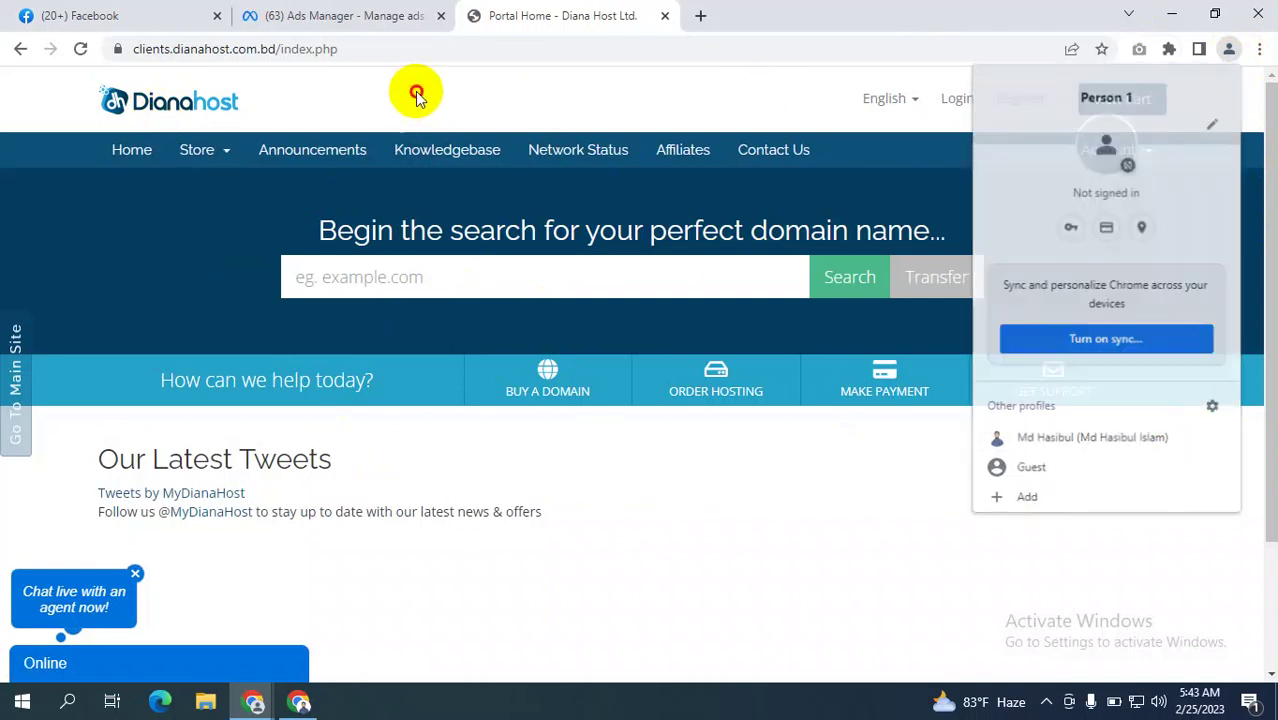
click(413, 94)
scroll(431, 392, down, 2)
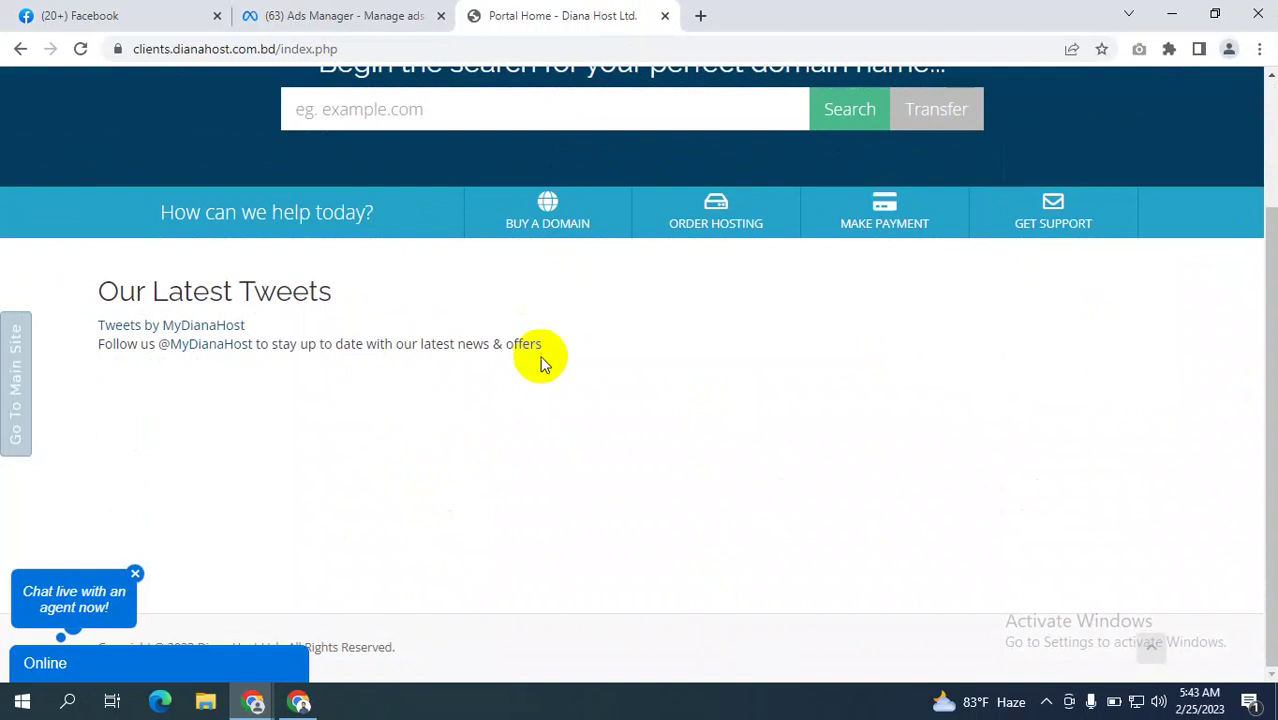
scroll(542, 362, up, 2)
click(136, 575)
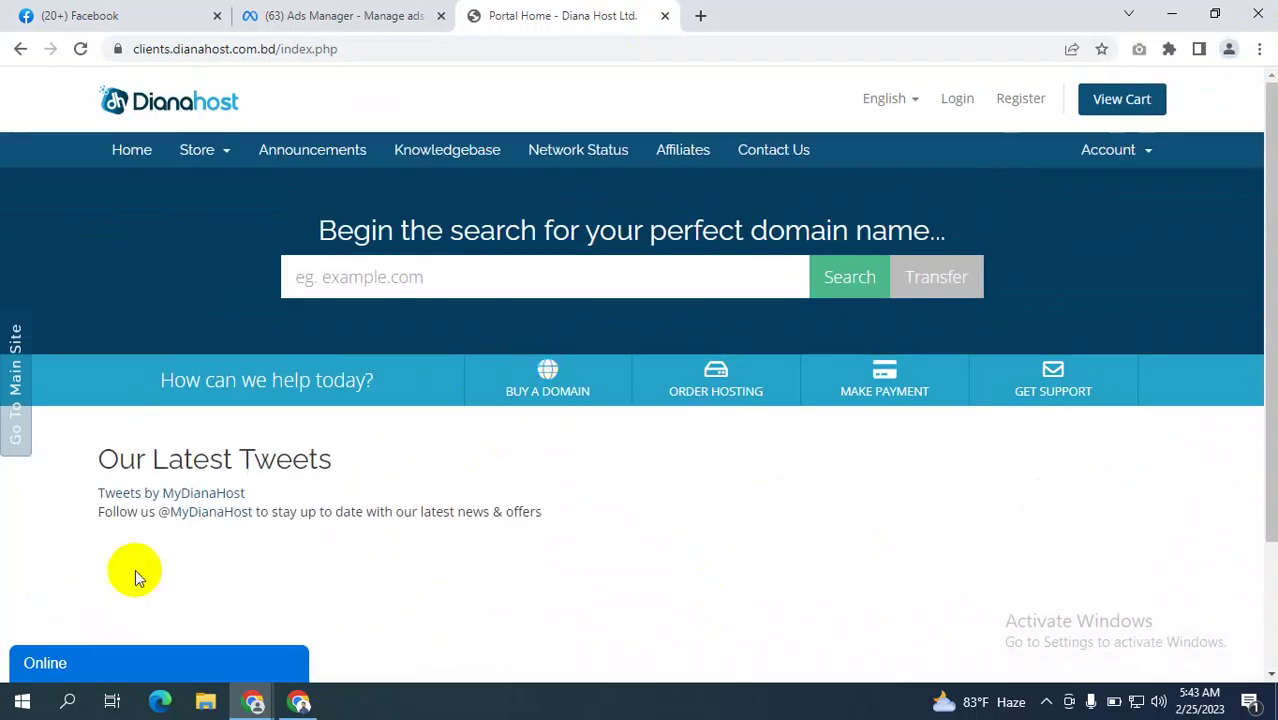
scroll(414, 568, down, 2)
scroll(476, 390, up, 2)
View the Diana Host announcements page, then return to the Ads Manager form tab.
click(369, 143)
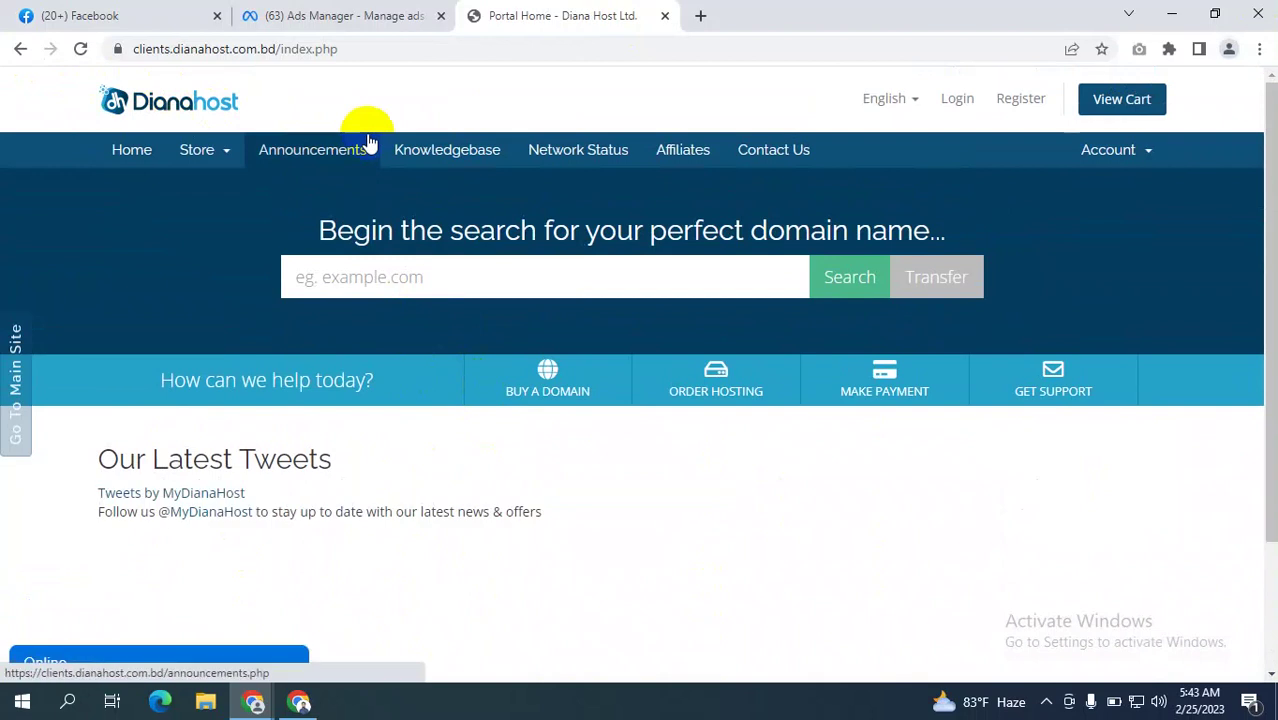
click(517, 390)
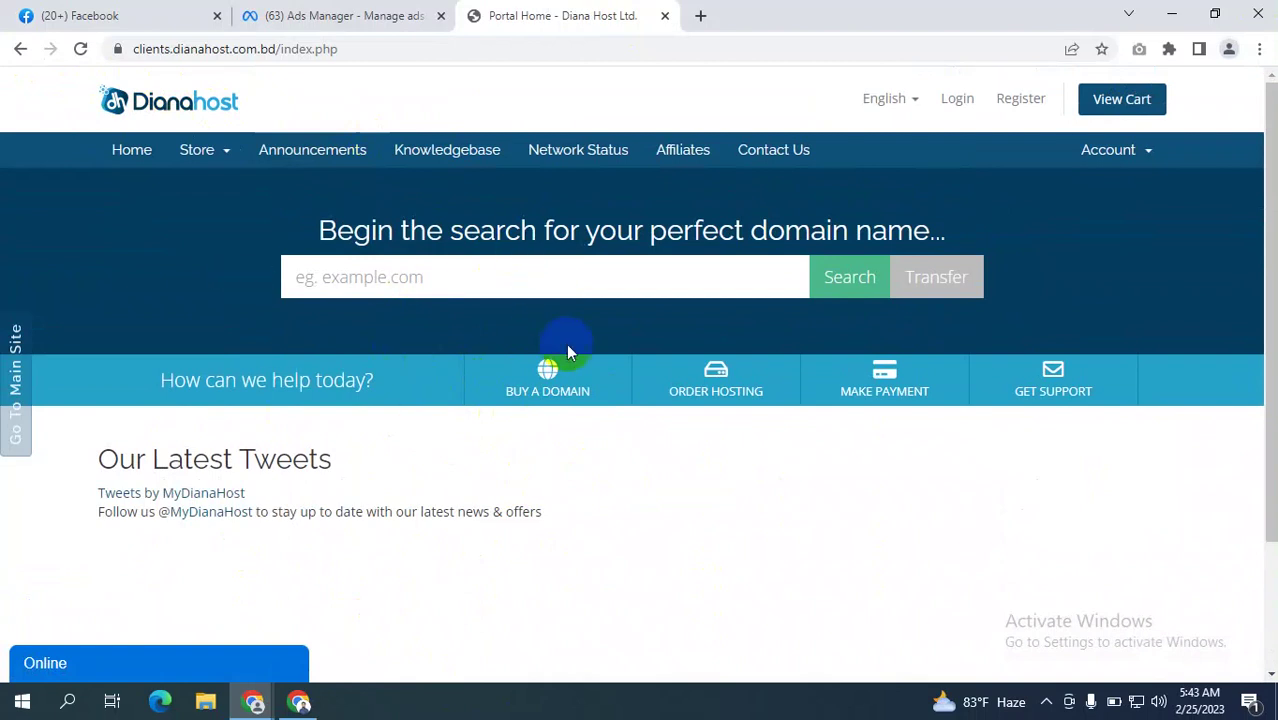
scroll(1250, 130, down, 2)
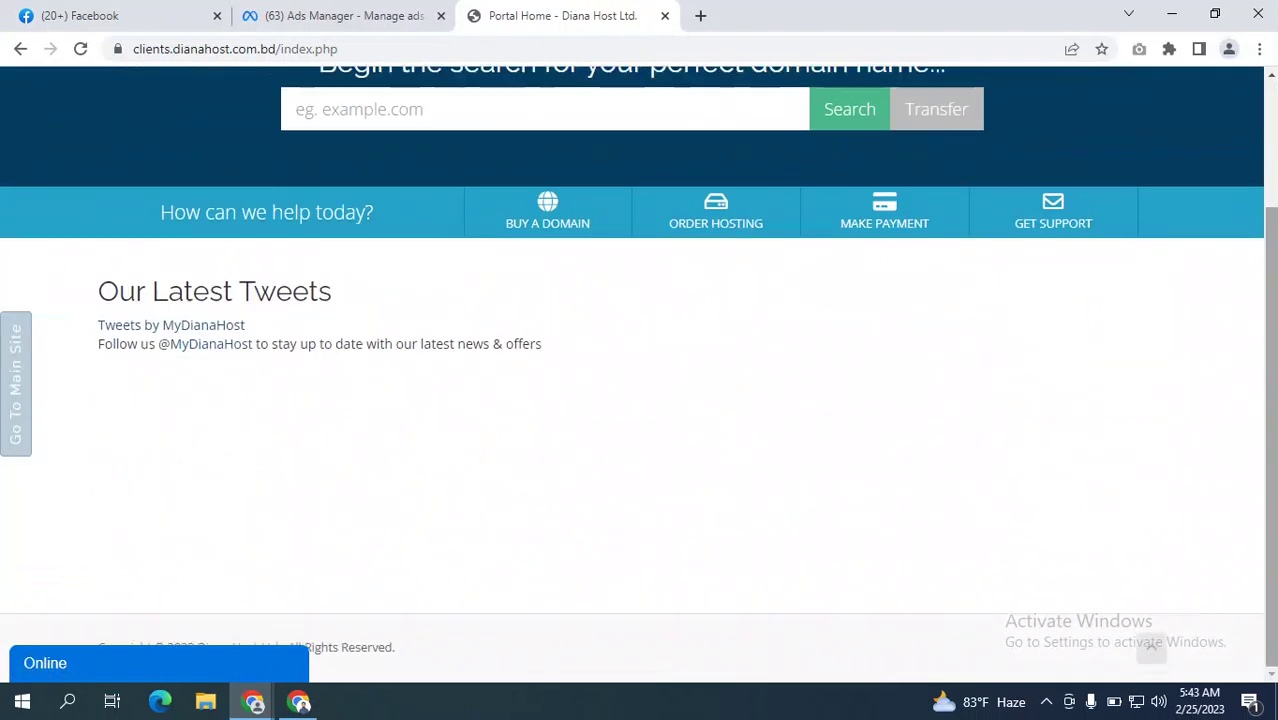
scroll(947, 335, up, 2)
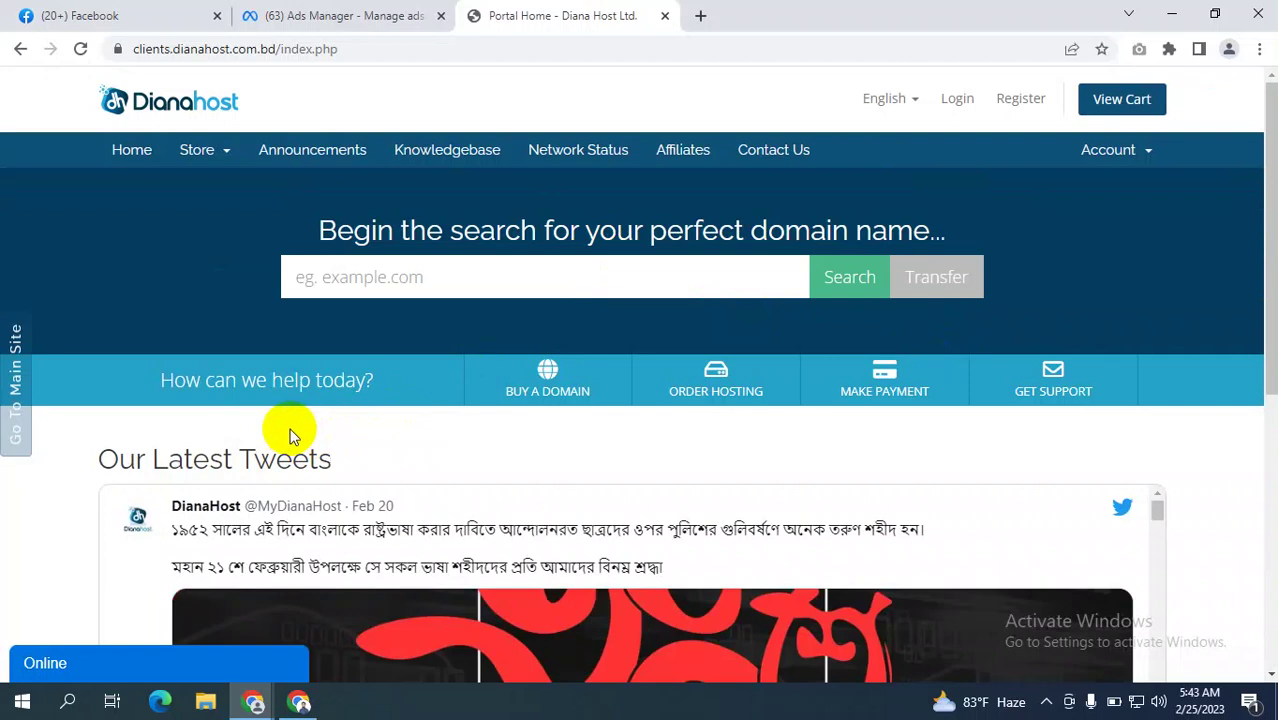
click(287, 14)
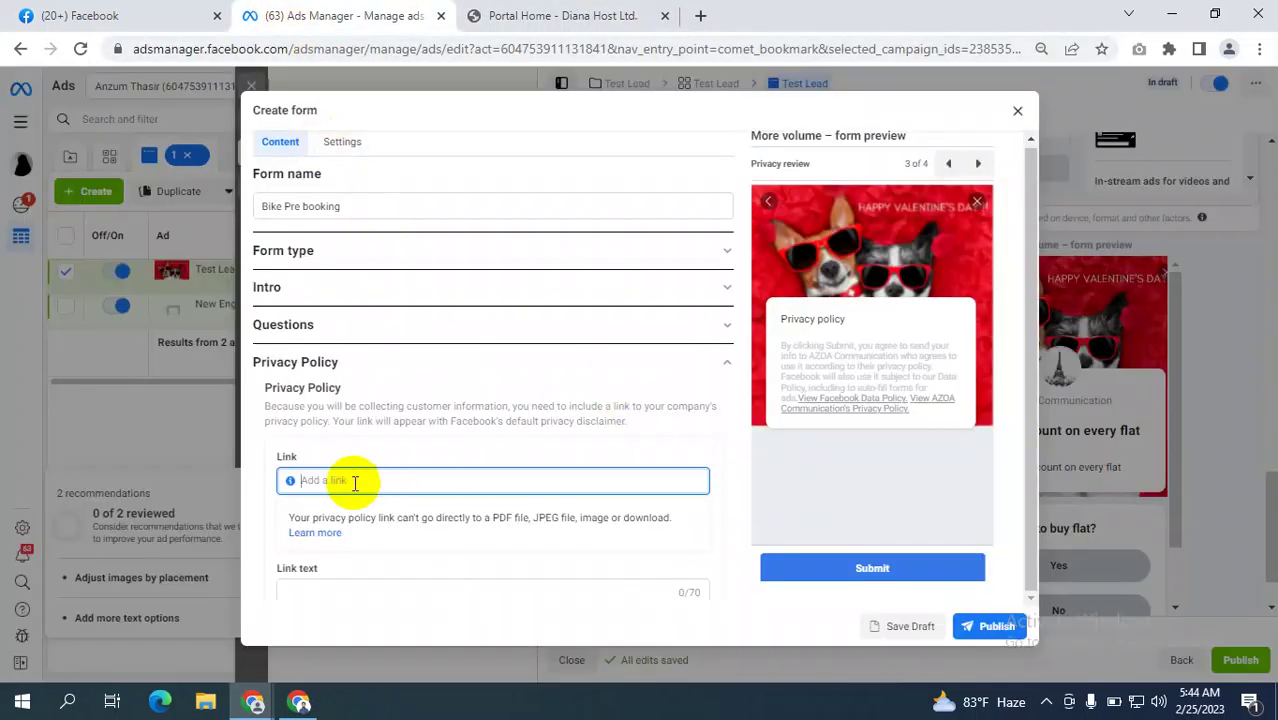
click(520, 481)
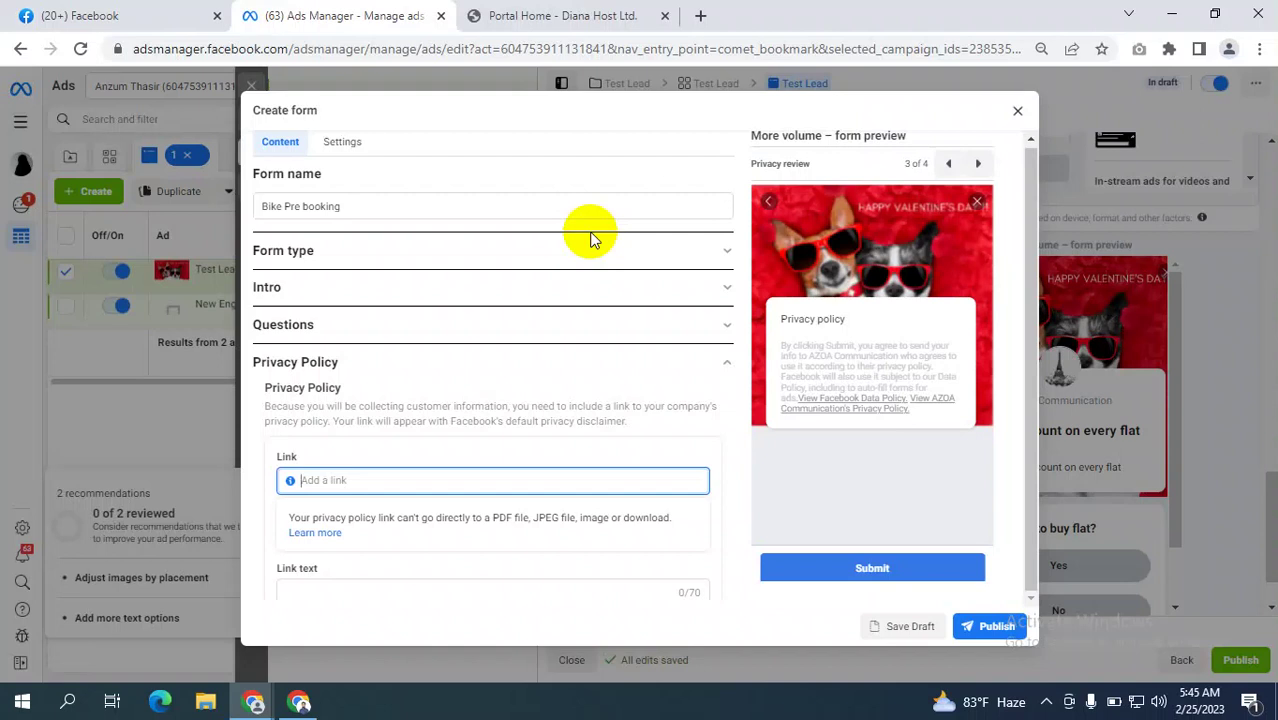
Bring the Google Meet call window, still presenting to everyone, back to the front.
scroll(408, 420, down, 2)
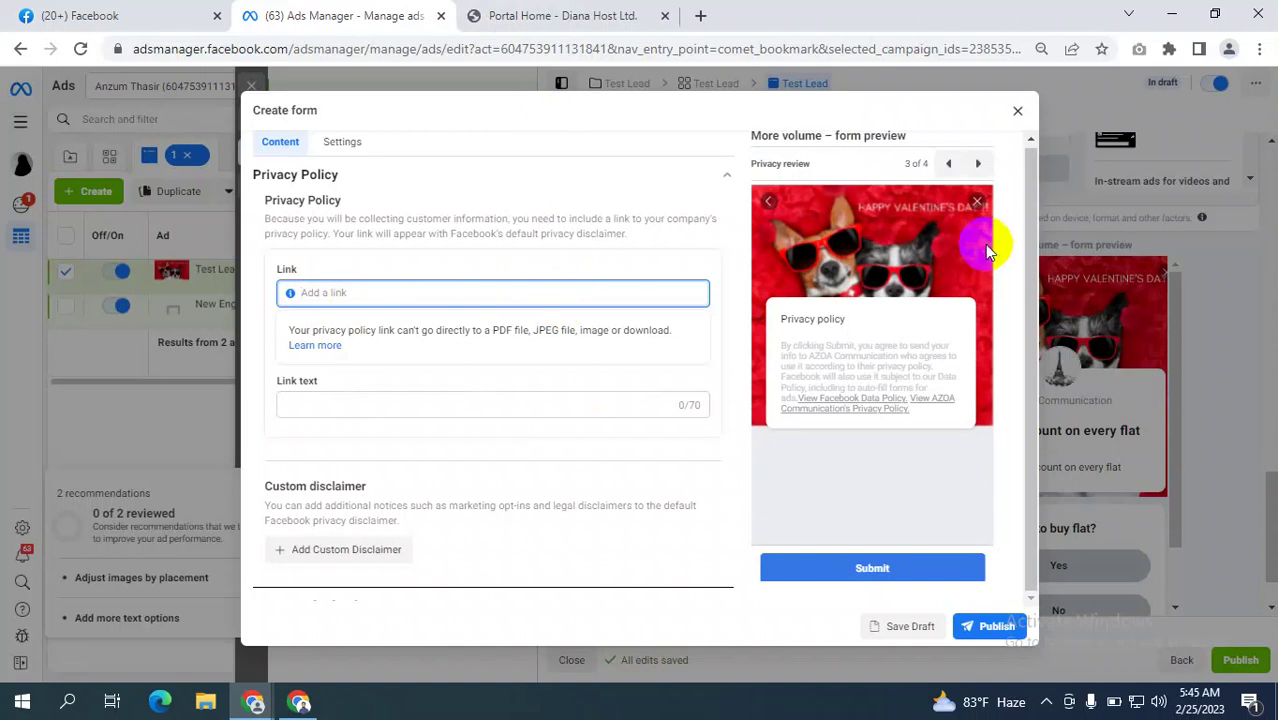
click(299, 701)
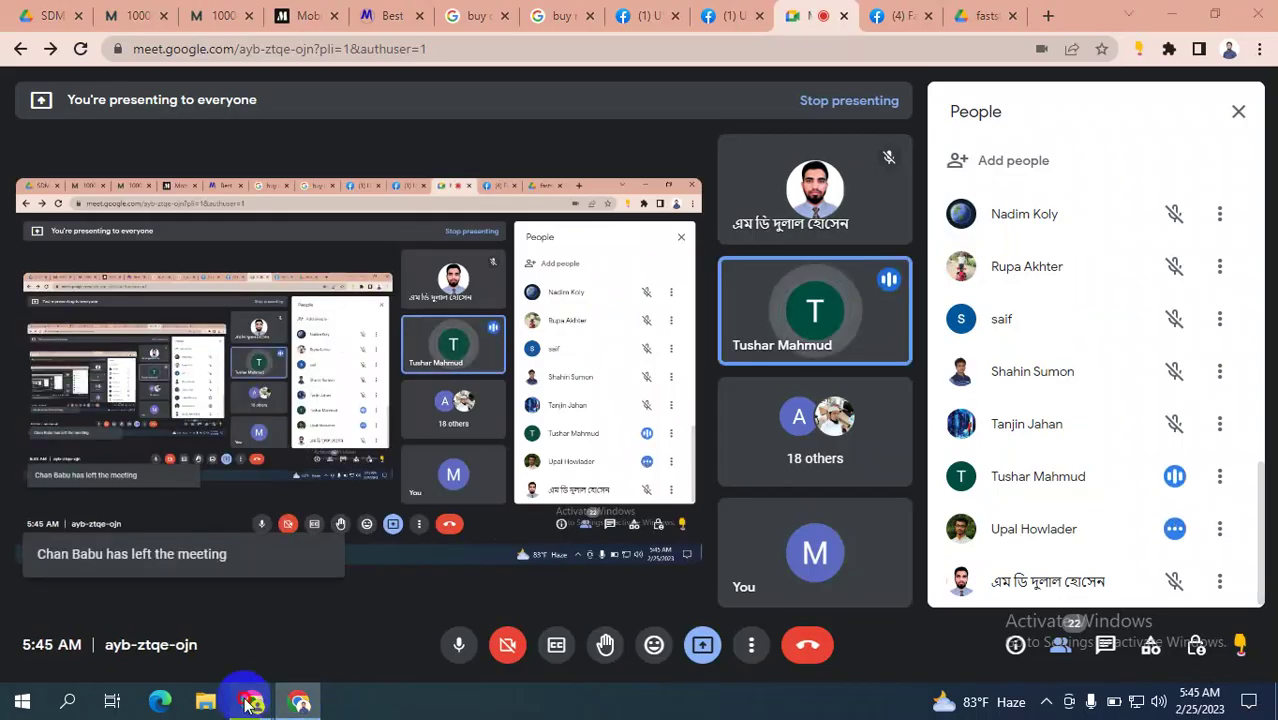
Bring Ads Manager back, dismiss the presenting notification, and focus the privacy policy Link field.
mouse_move(253, 703)
click(140, 605)
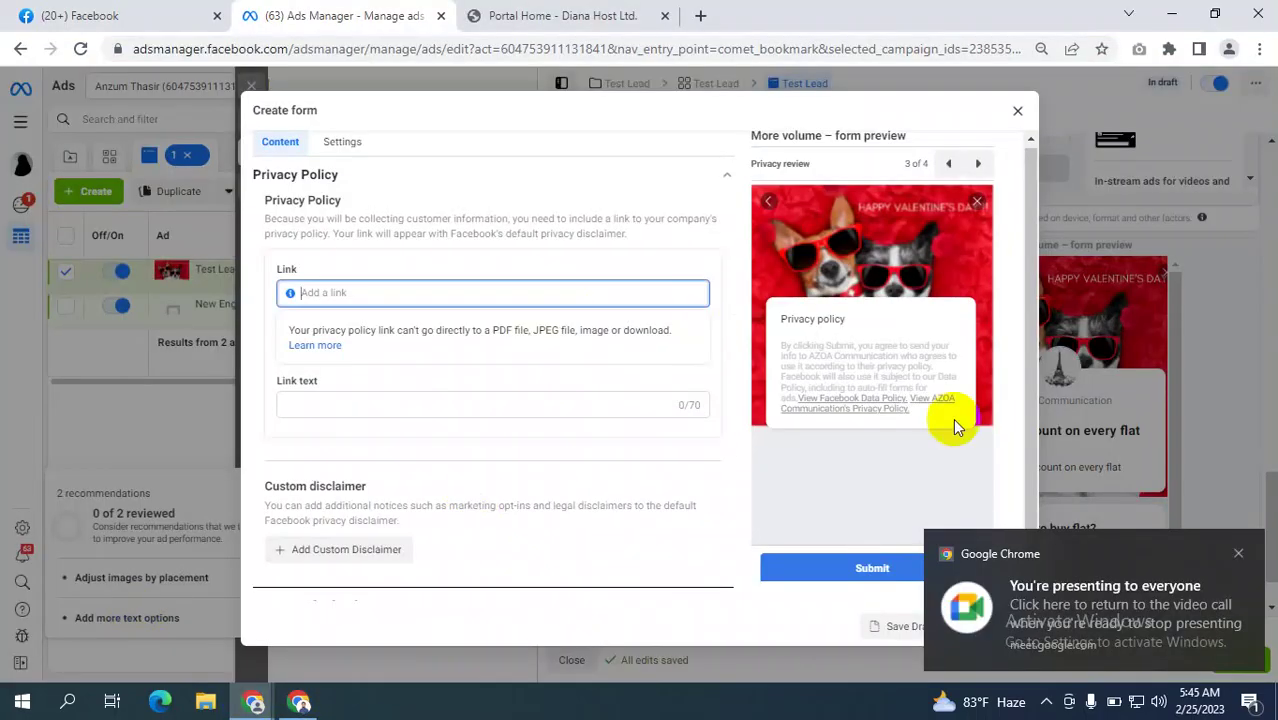
click(1236, 553)
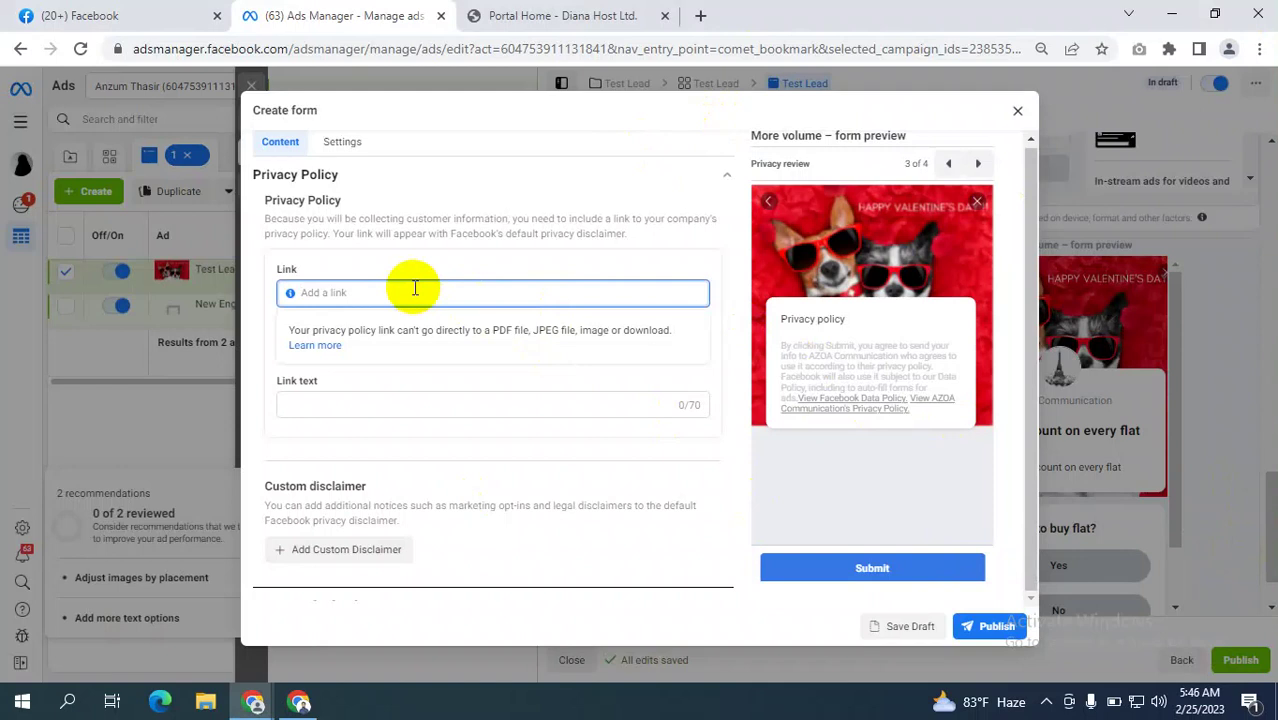
click(360, 402)
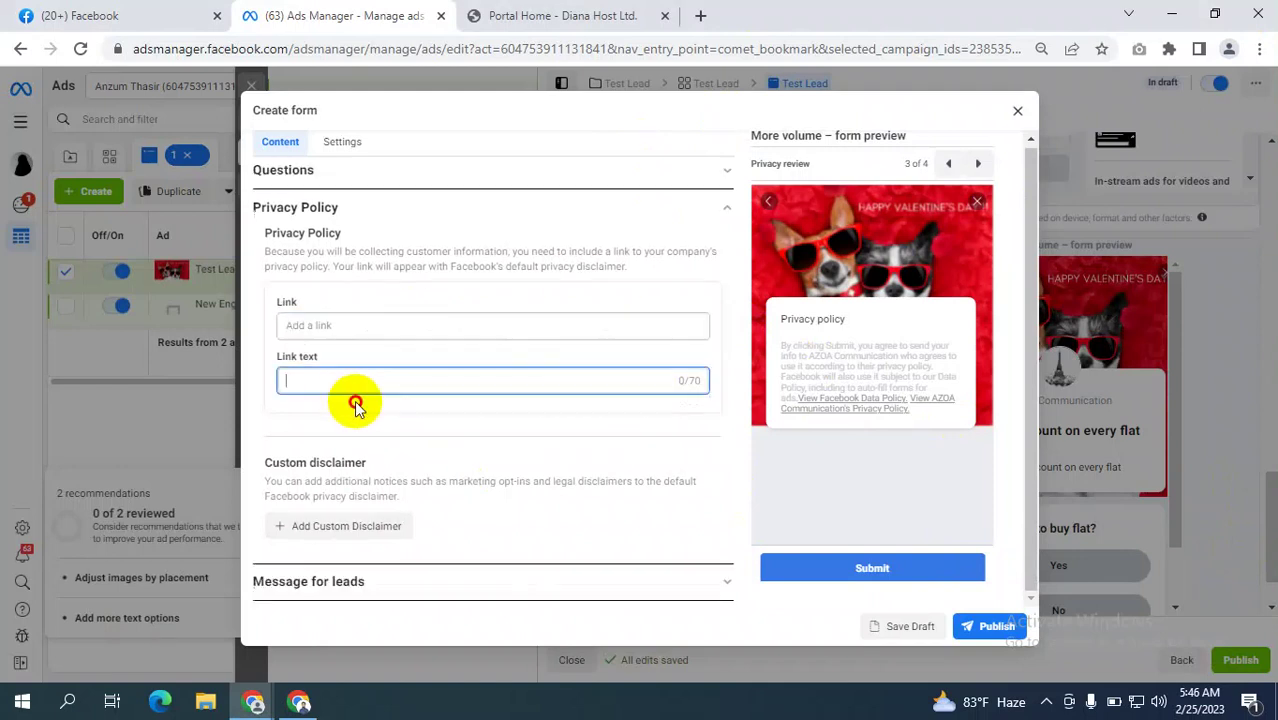
click(338, 323)
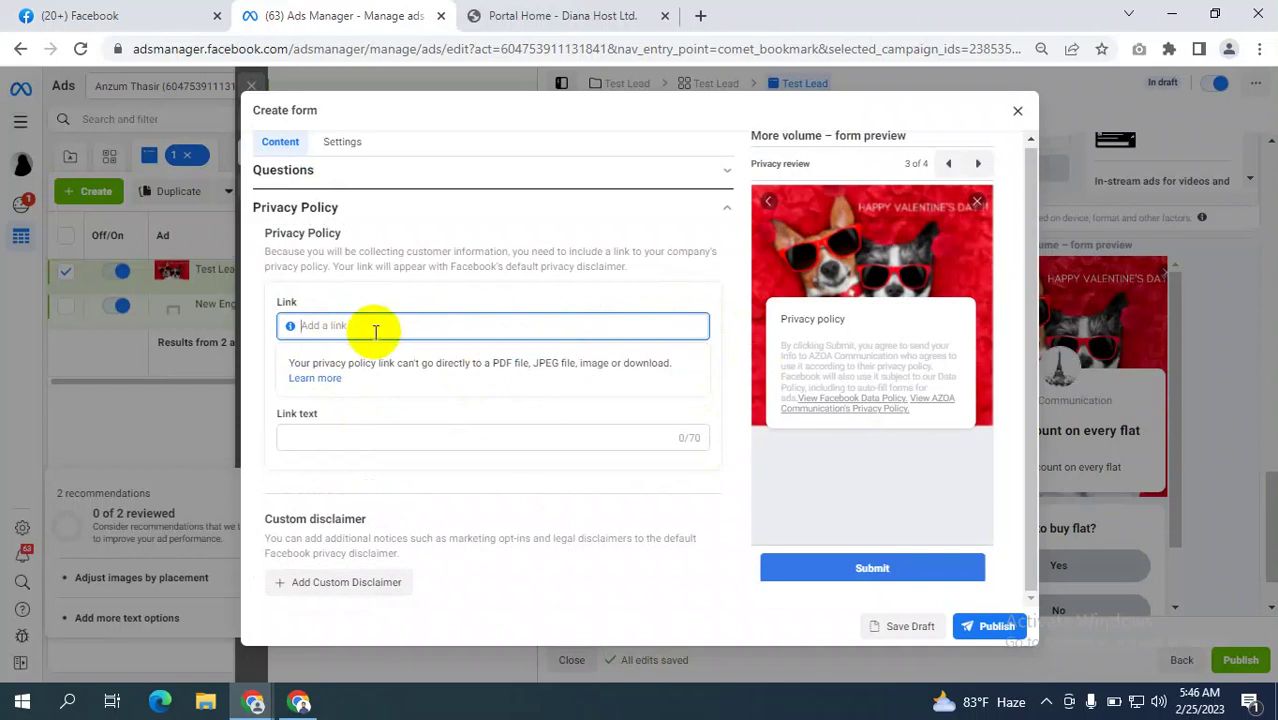
Glance over the Diana Host portal page, then return to the Ads Manager form.
click(543, 15)
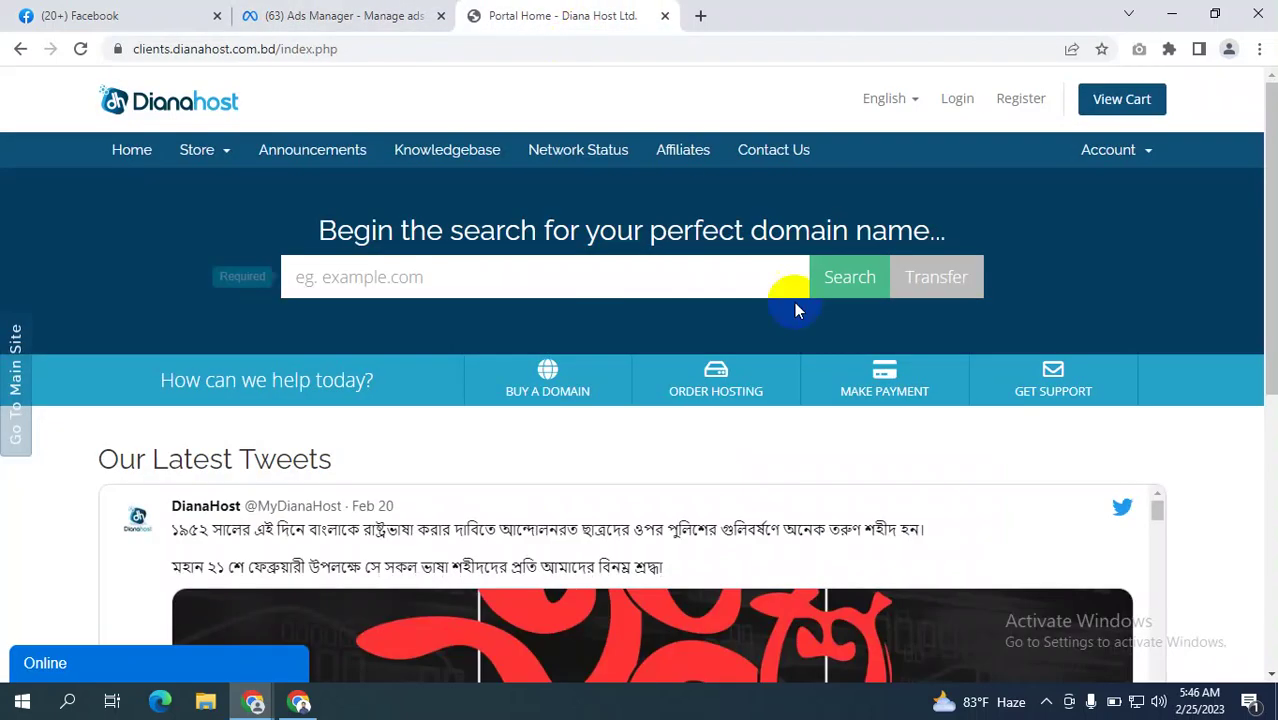
scroll(794, 302, down, 3)
scroll(845, 397, down, 3)
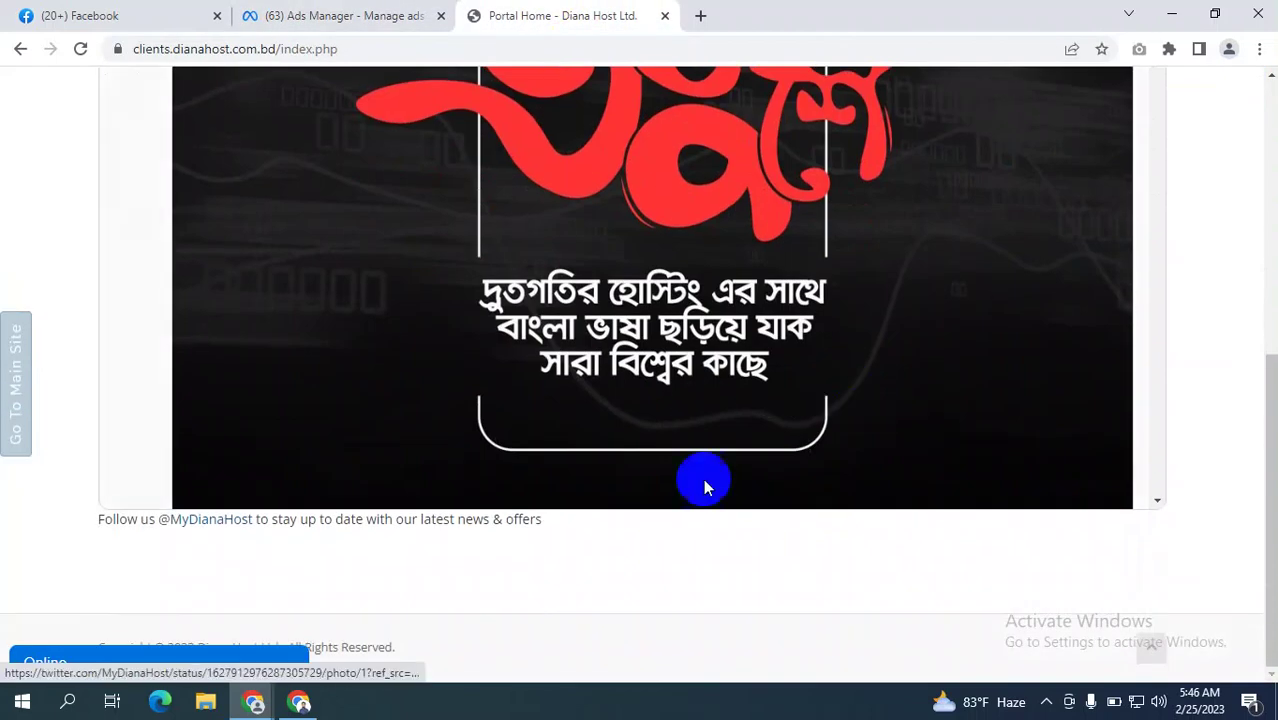
scroll(638, 345, up, 10)
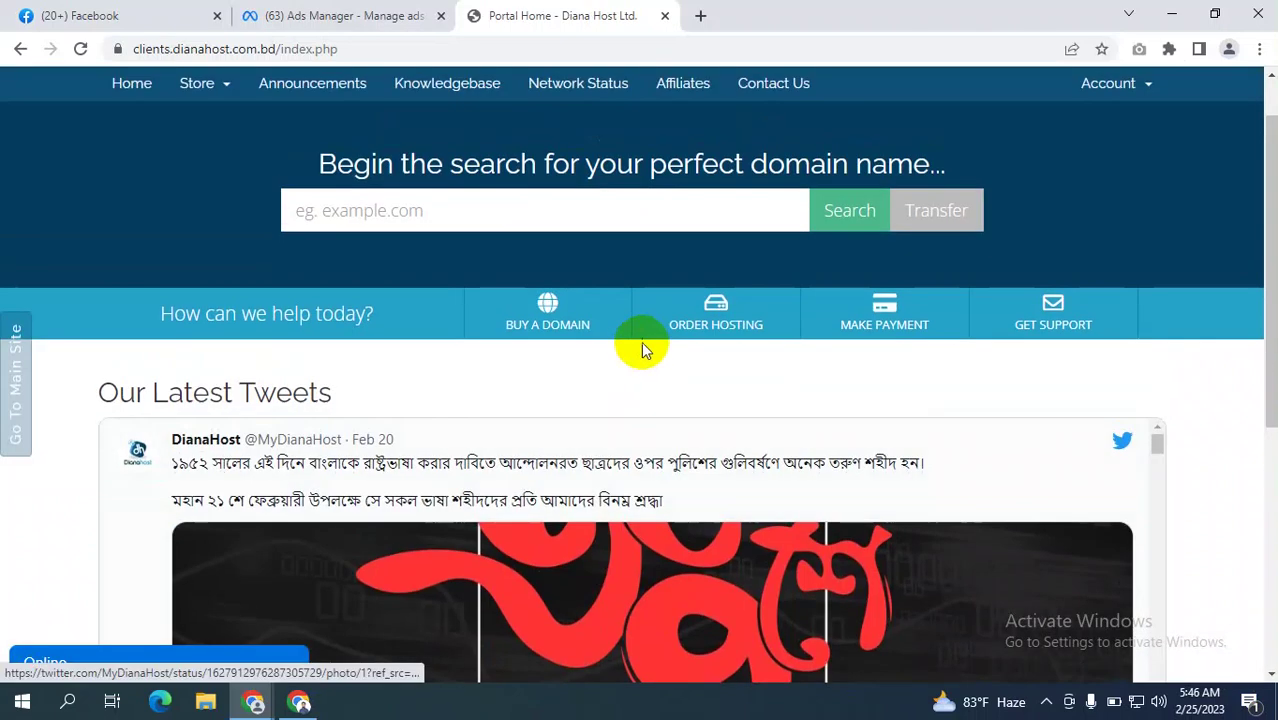
click(368, 17)
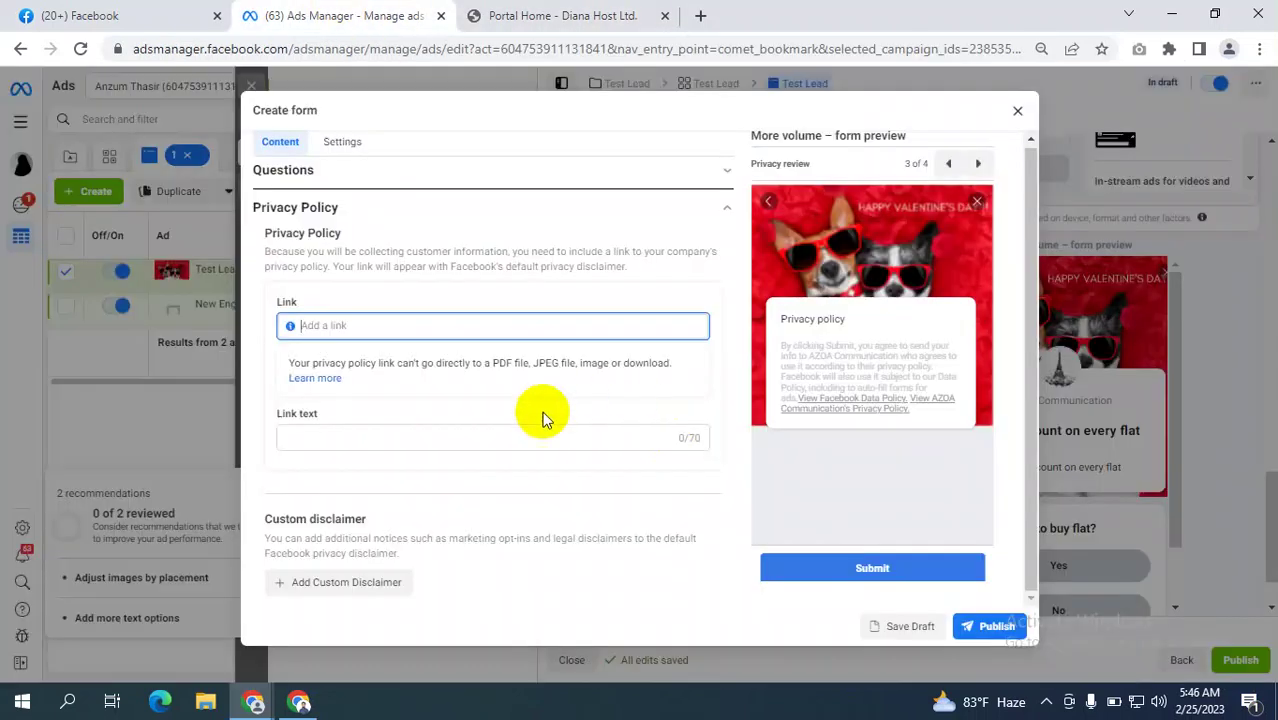
click(377, 334)
scroll(300, 540, down, 1)
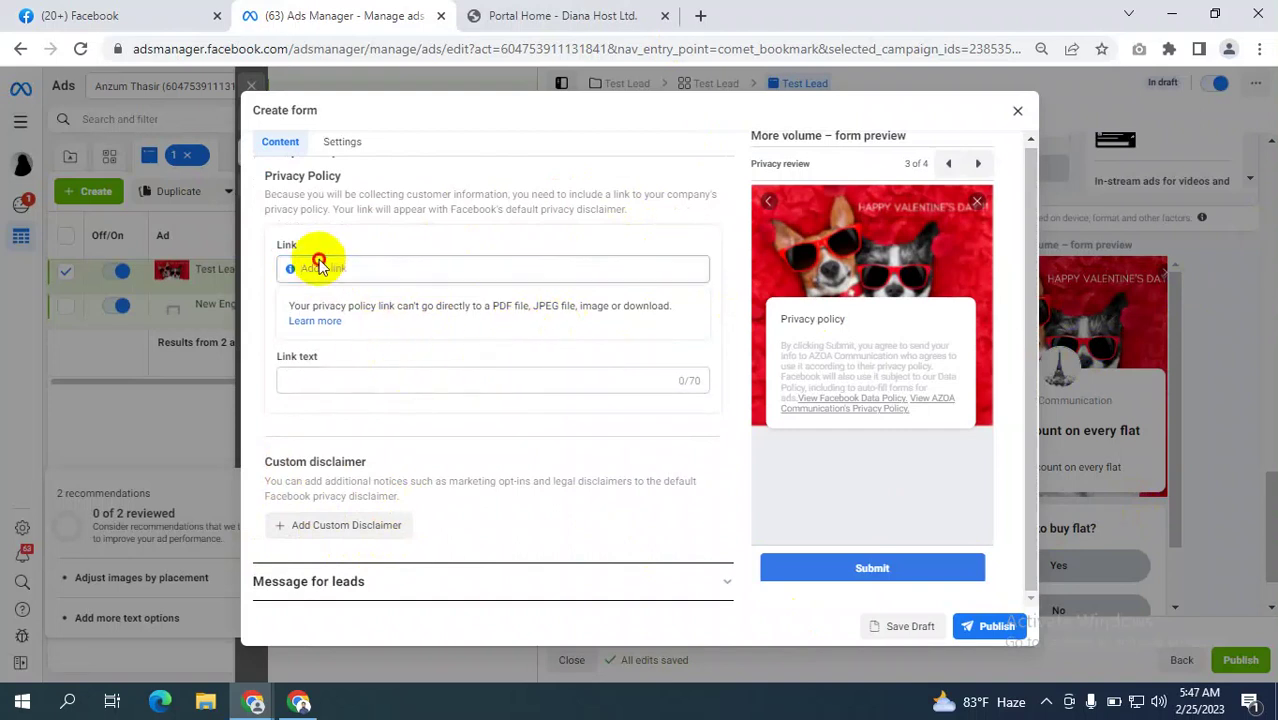
In the Diana Host tab, try loading uylab.com in the address bar.
click(600, 25)
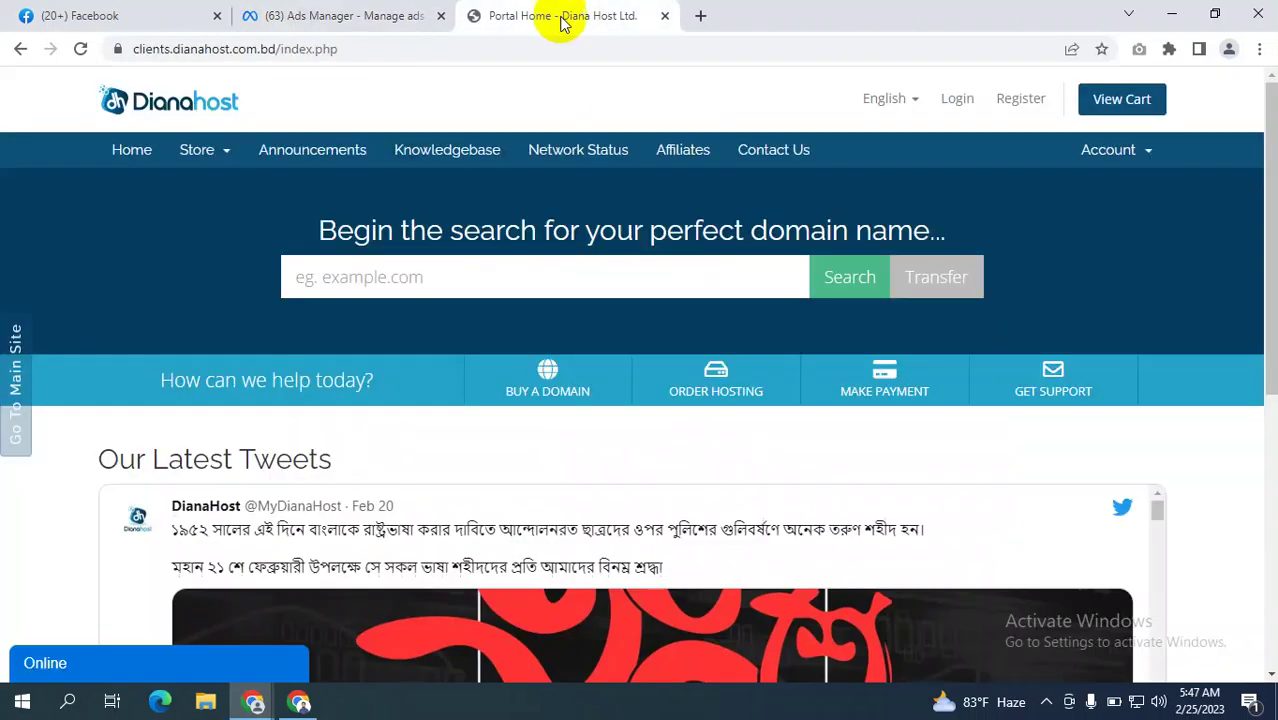
scroll(1050, 372, down, 5)
scroll(1050, 372, down, 10)
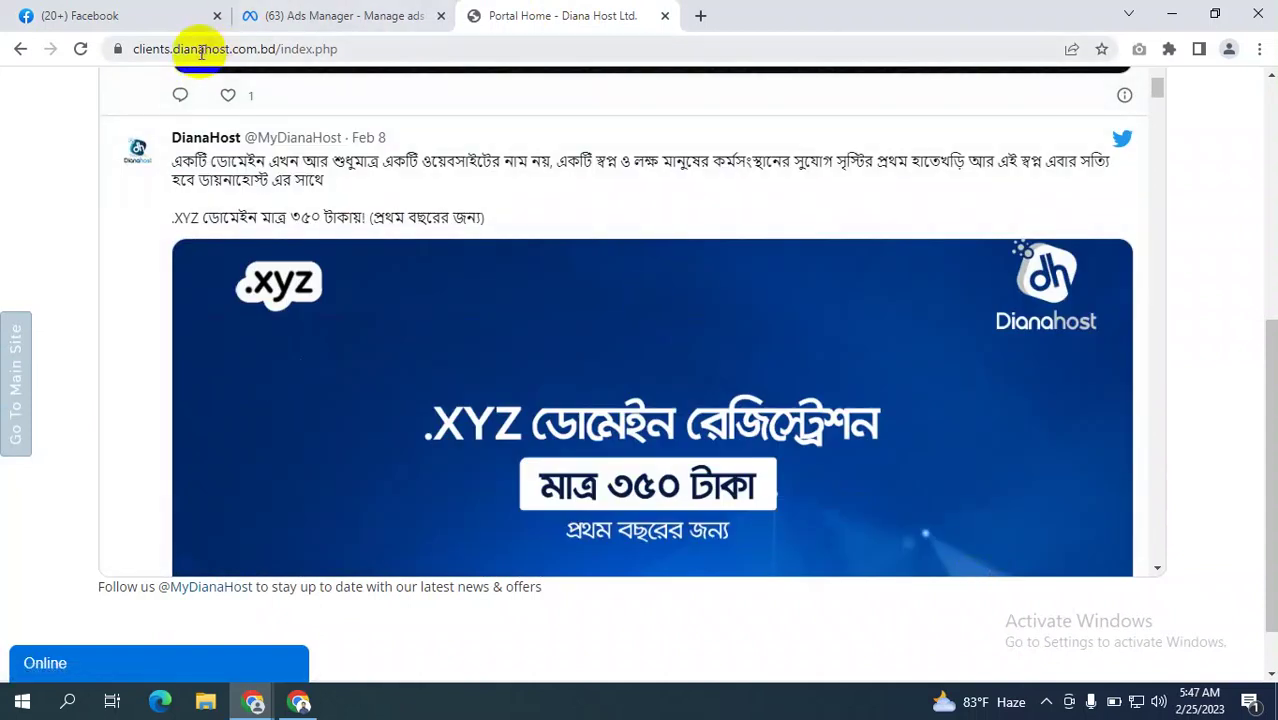
click(200, 52)
text(uyk)
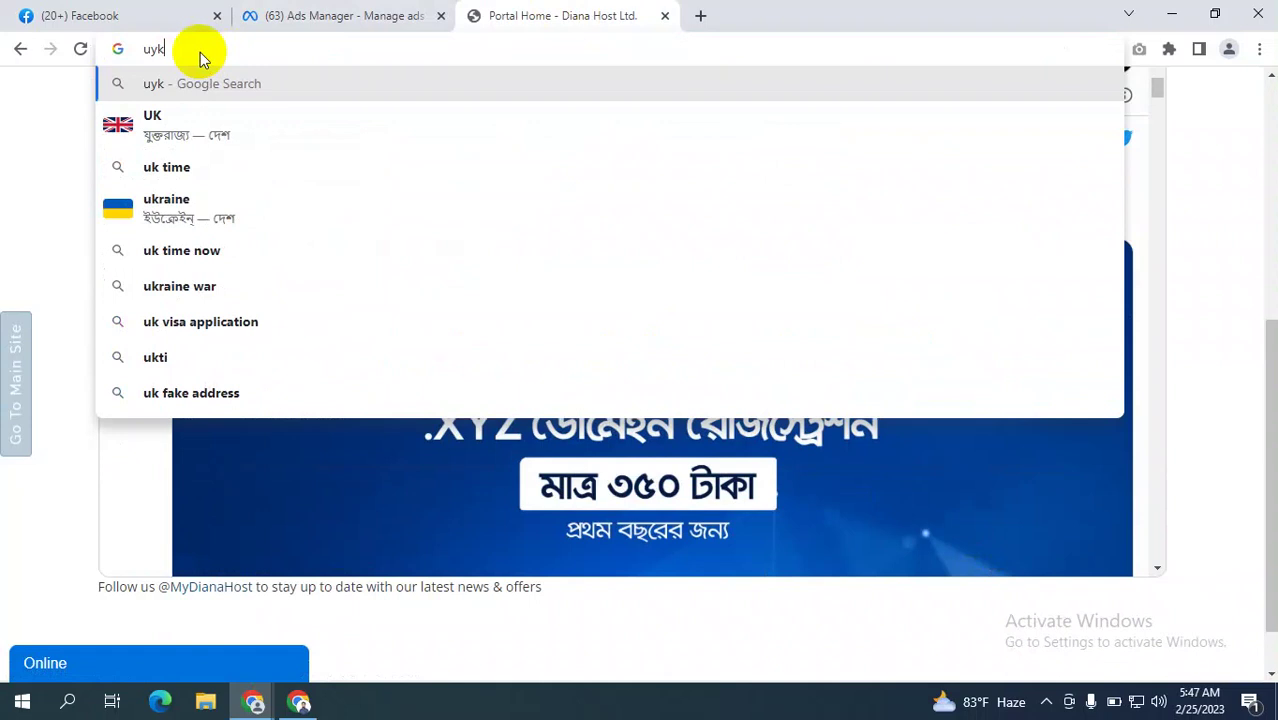
key(BackSpace)
text(LA)
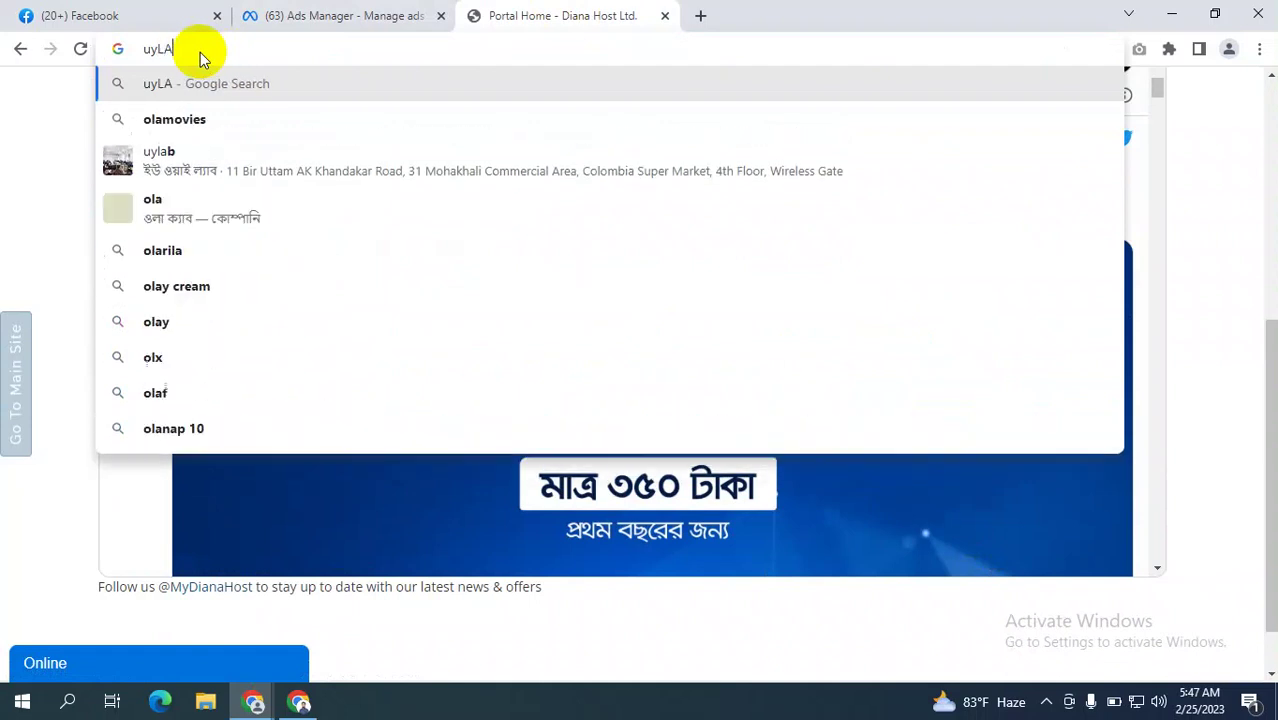
text(B.COM)
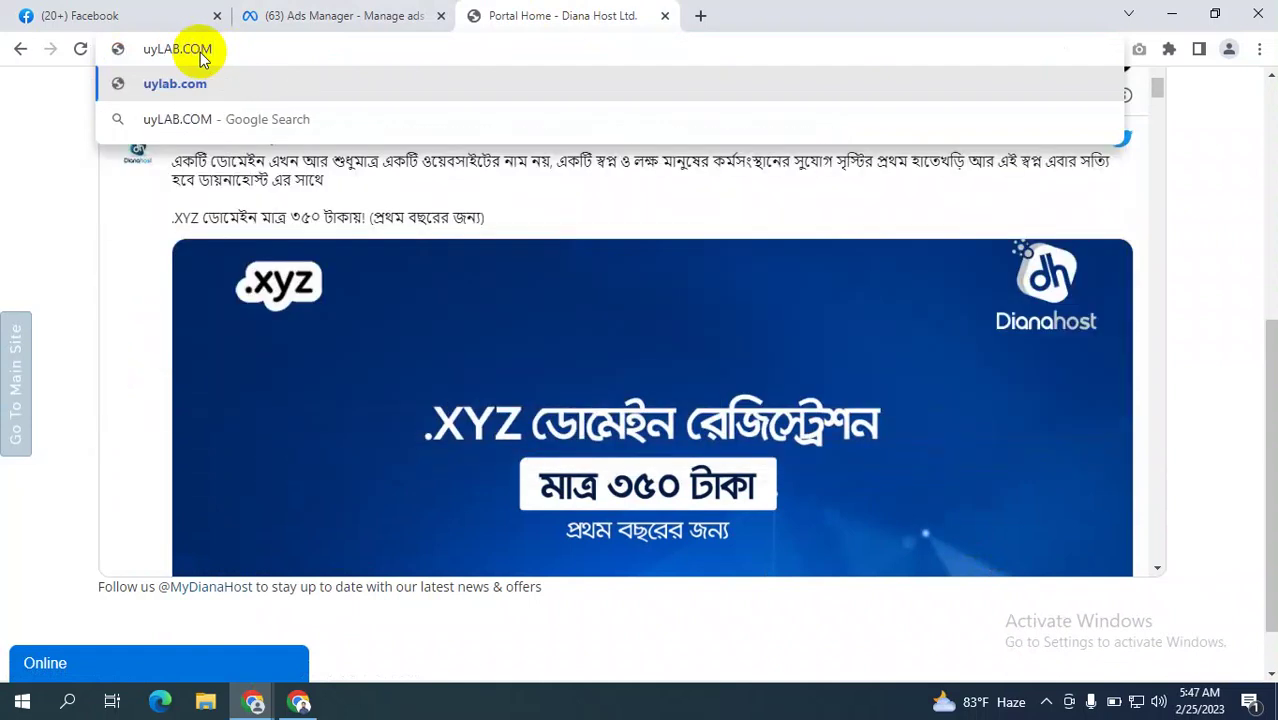
key(Return)
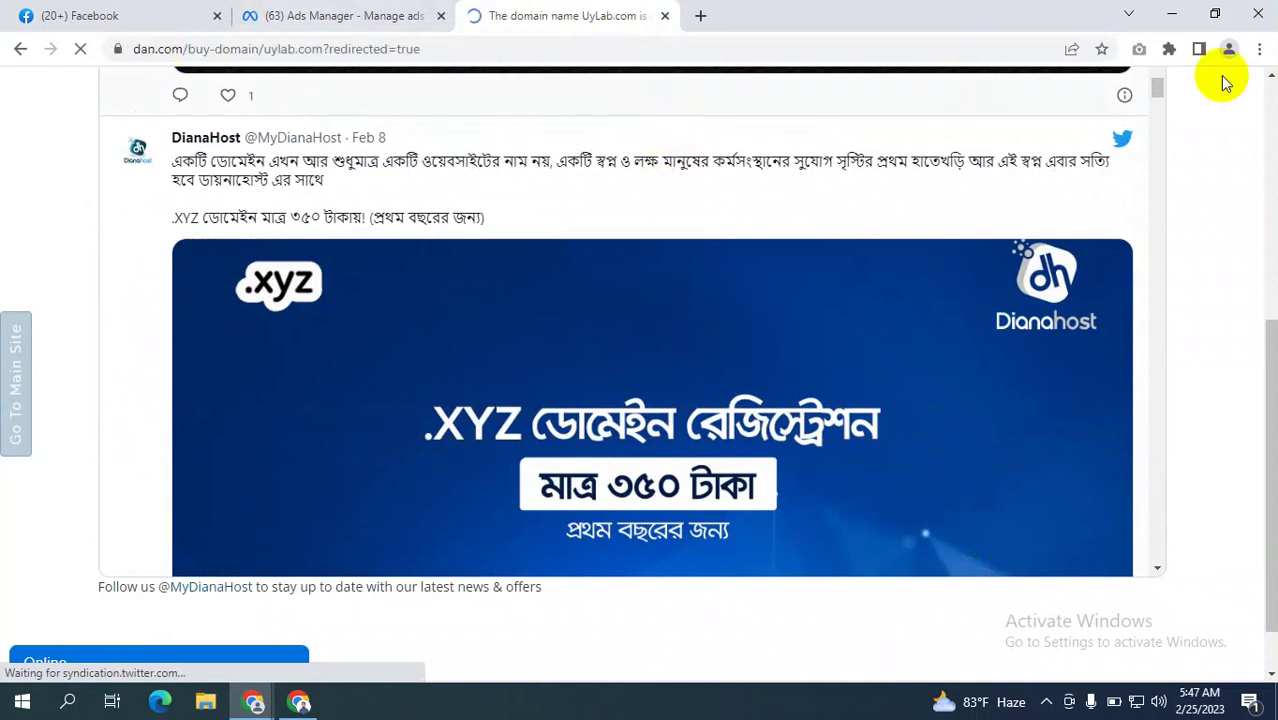
Load uylab.org, open its footer Privacy Policy page, and copy the page URL.
scroll(1006, 212, down, 4)
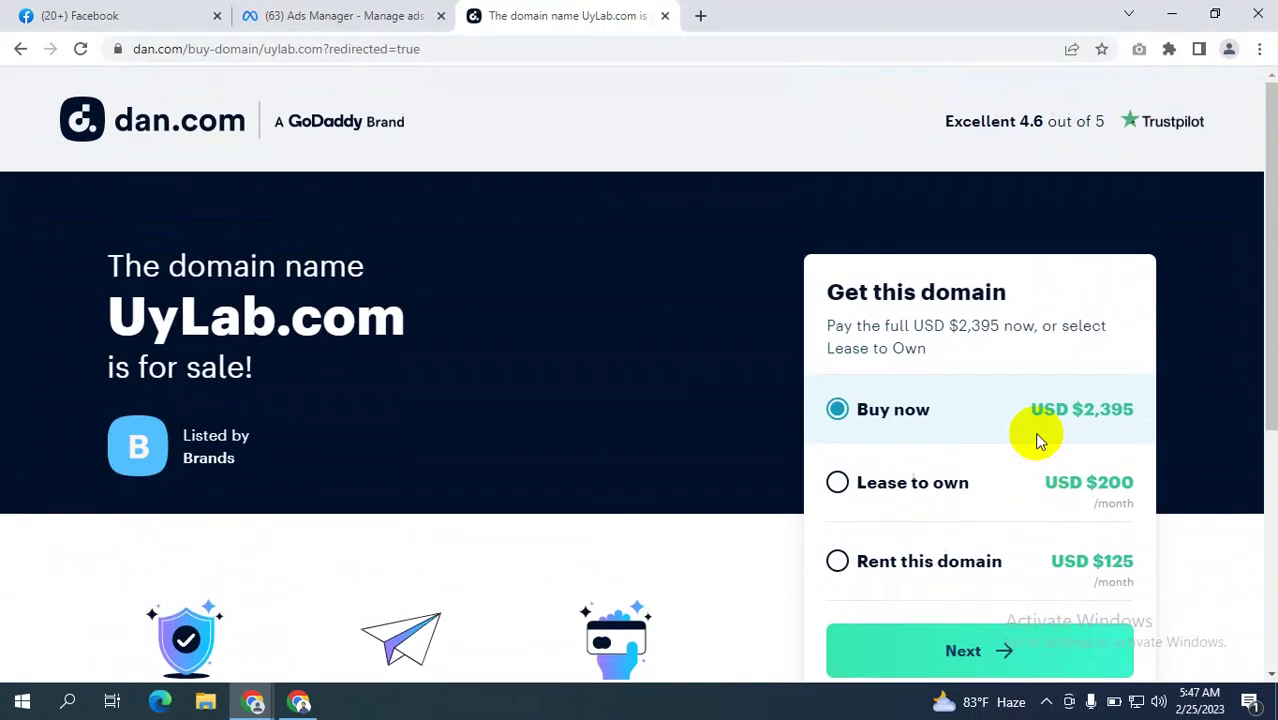
click(206, 50)
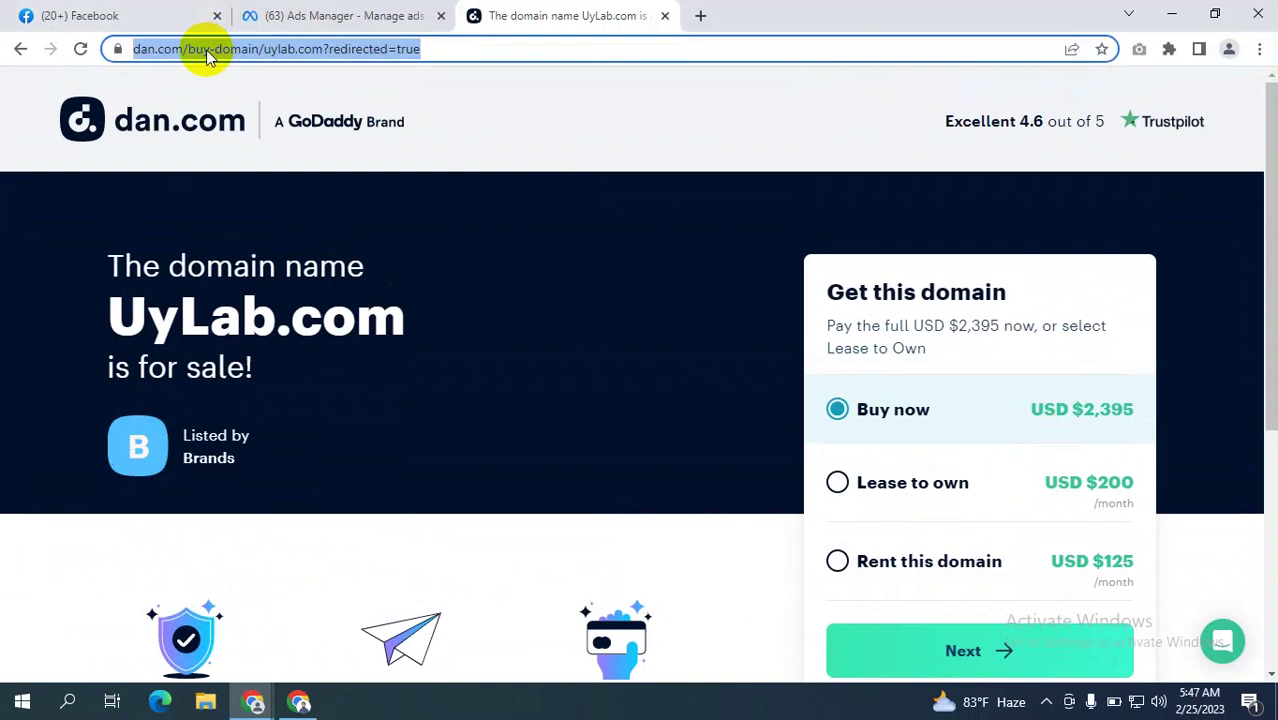
text(UY)
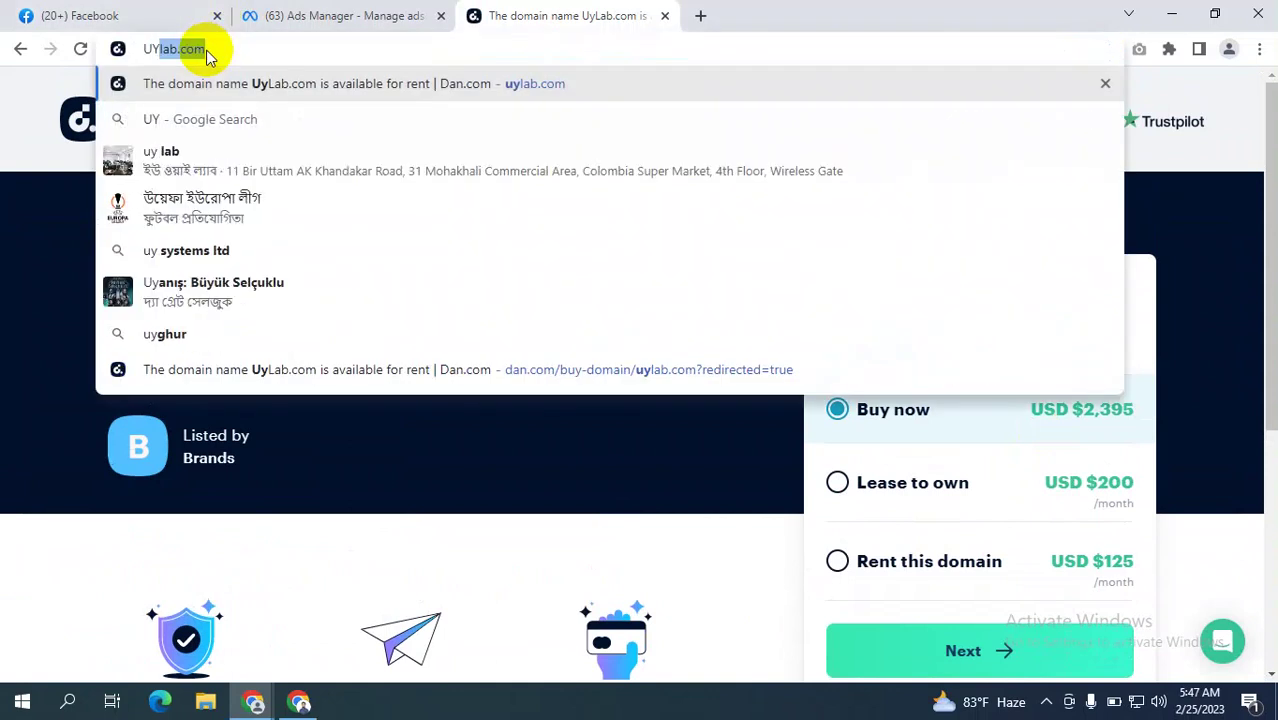
text(LAB)
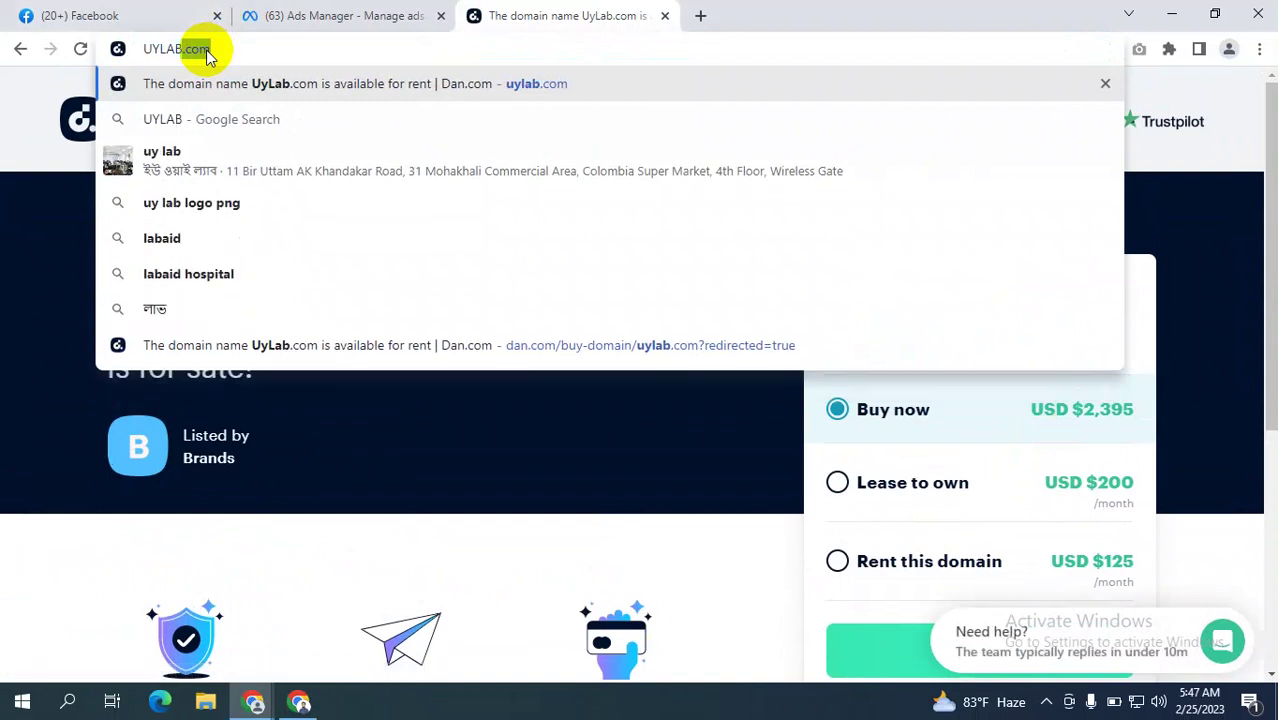
text(.ORG)
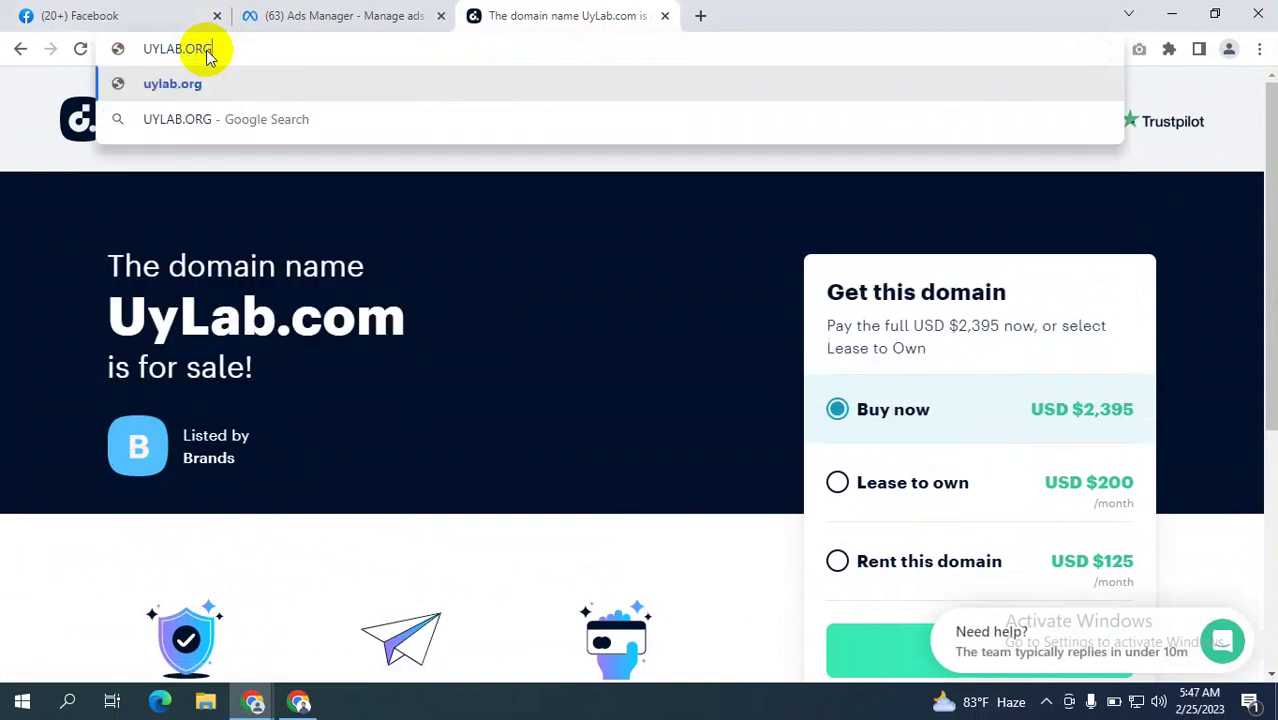
key(Return)
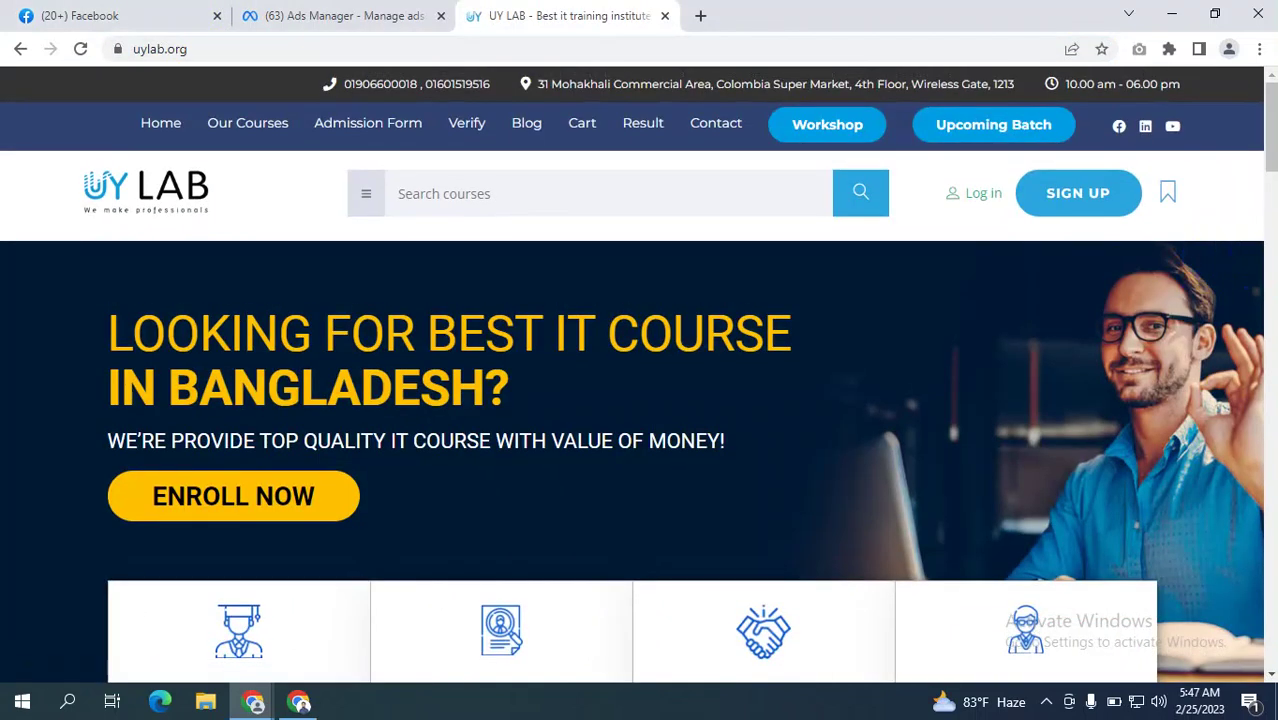
drag(1271, 100, 1271, 610)
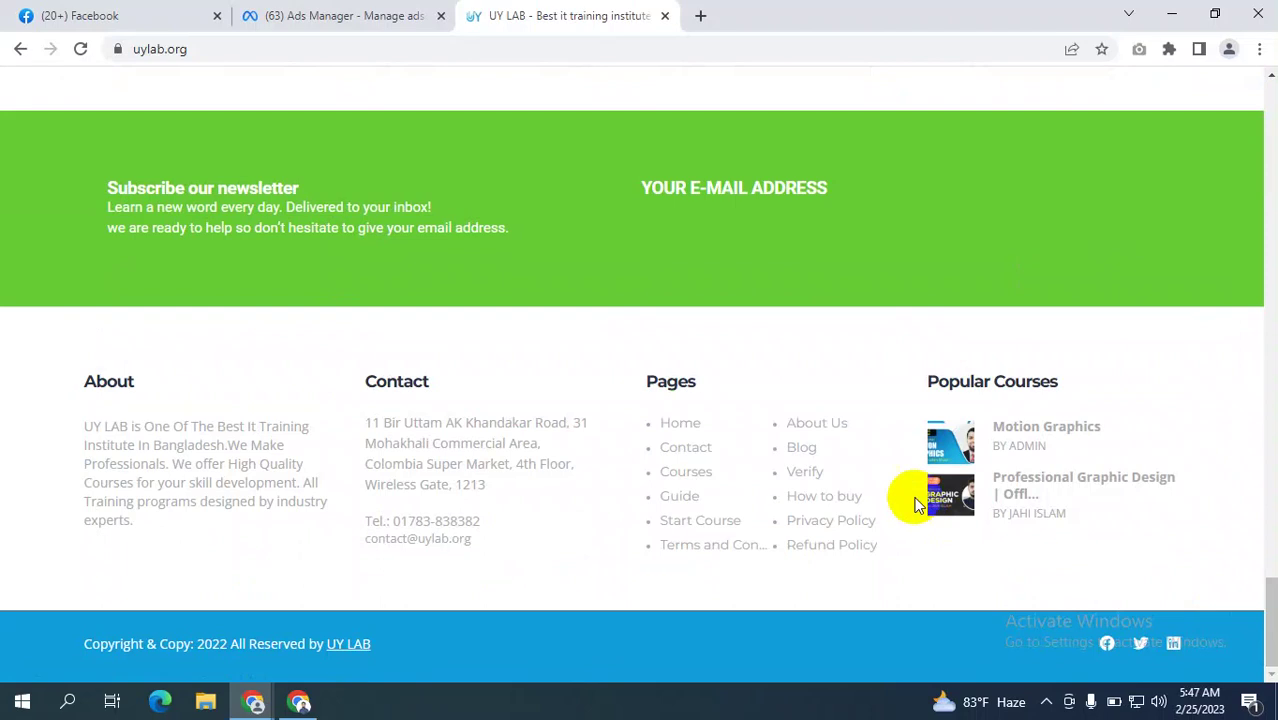
click(822, 524)
click(177, 50)
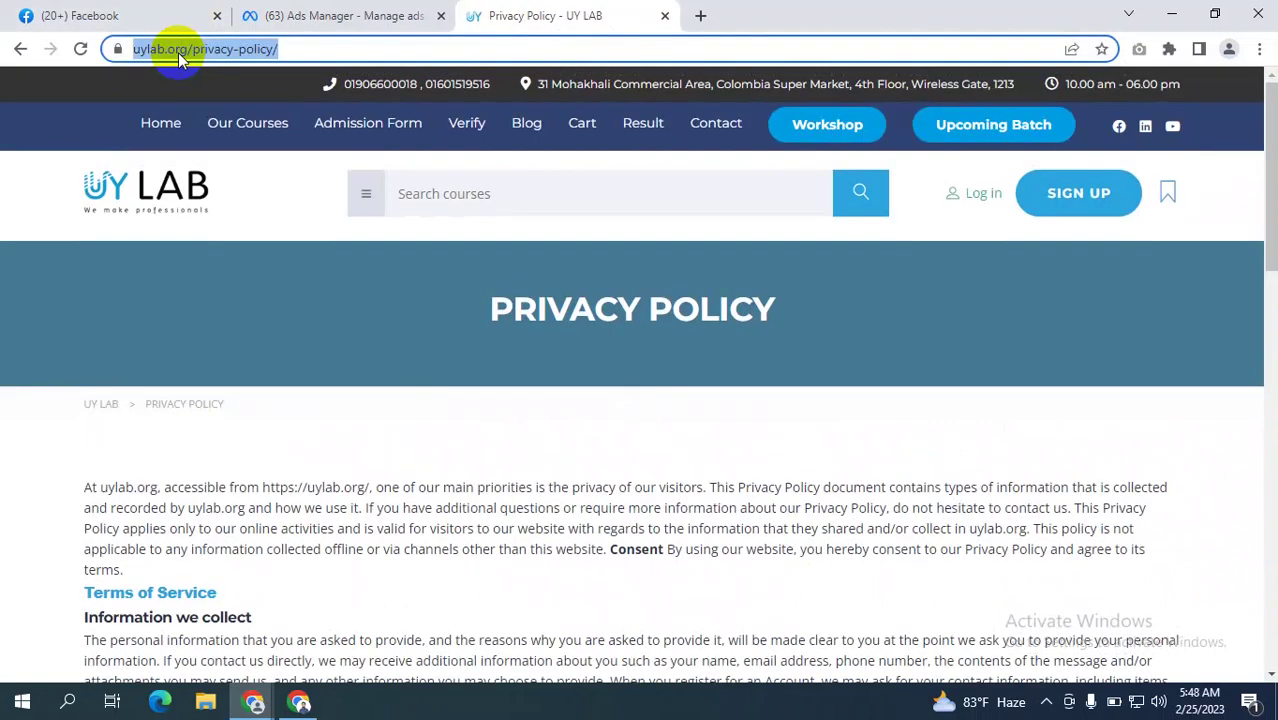
click(334, 14)
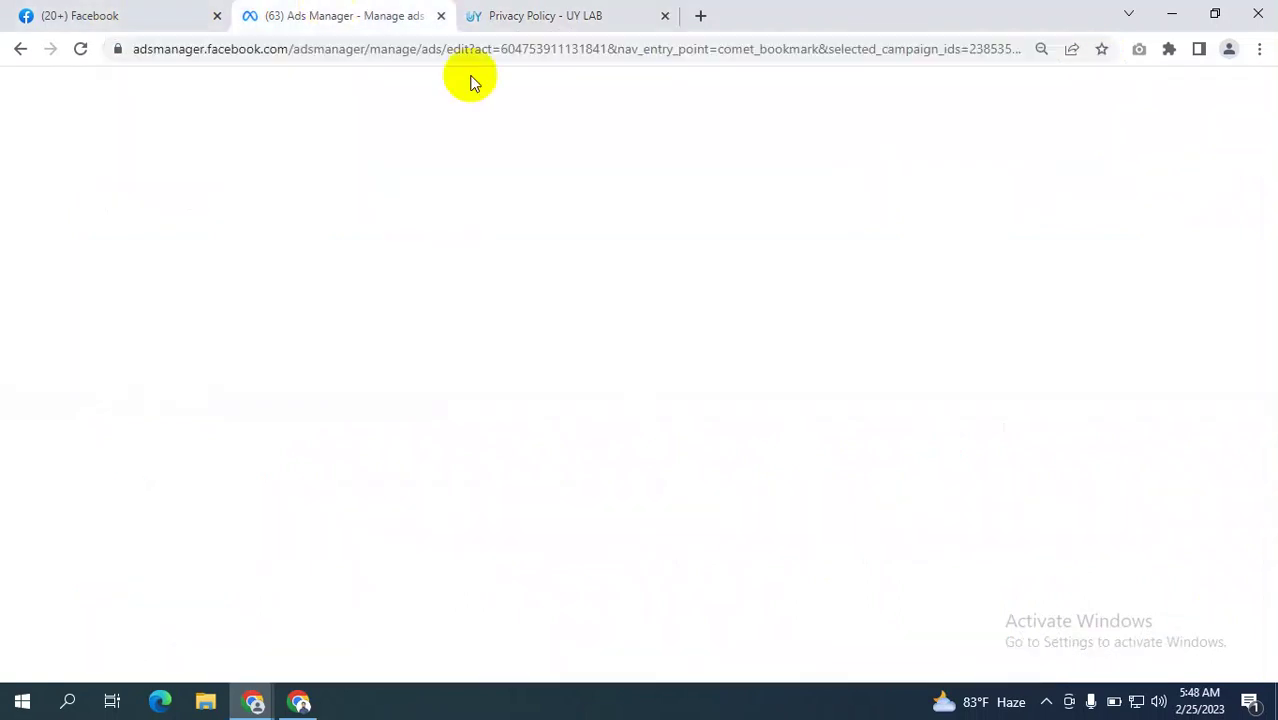
click(341, 268)
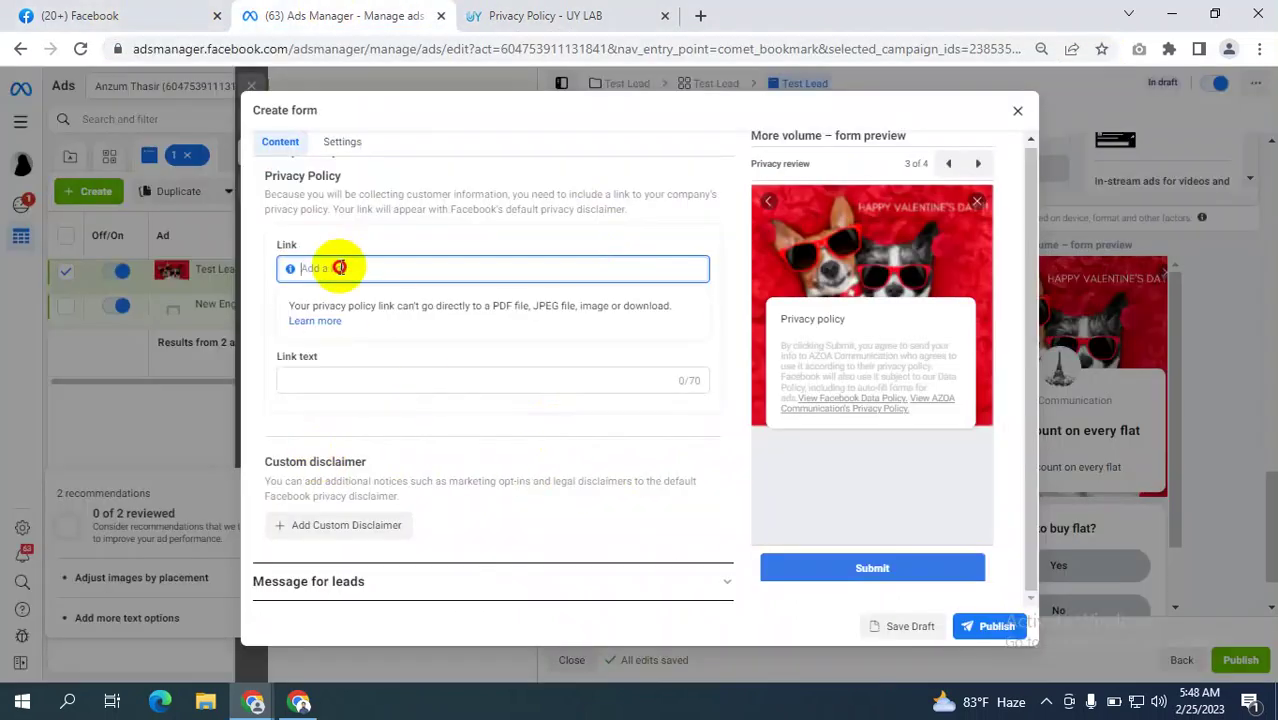
text(https://uylab.org/privacy-policy/)
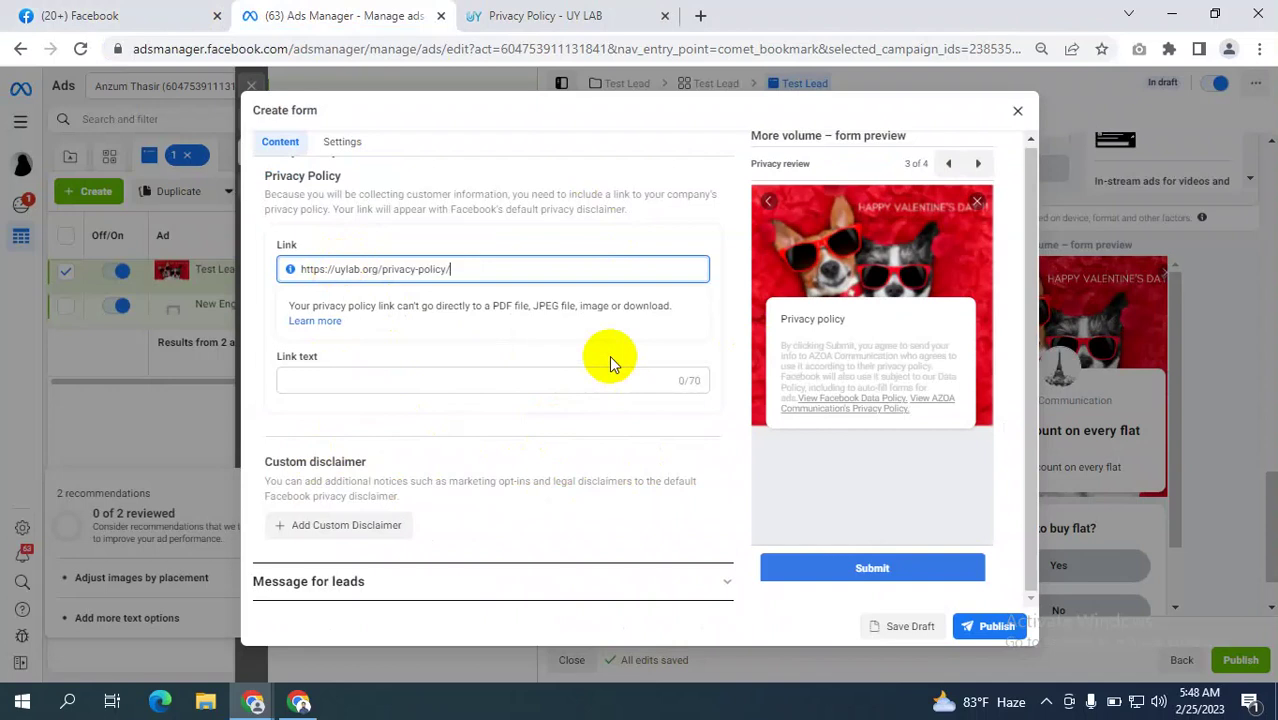
click(373, 381)
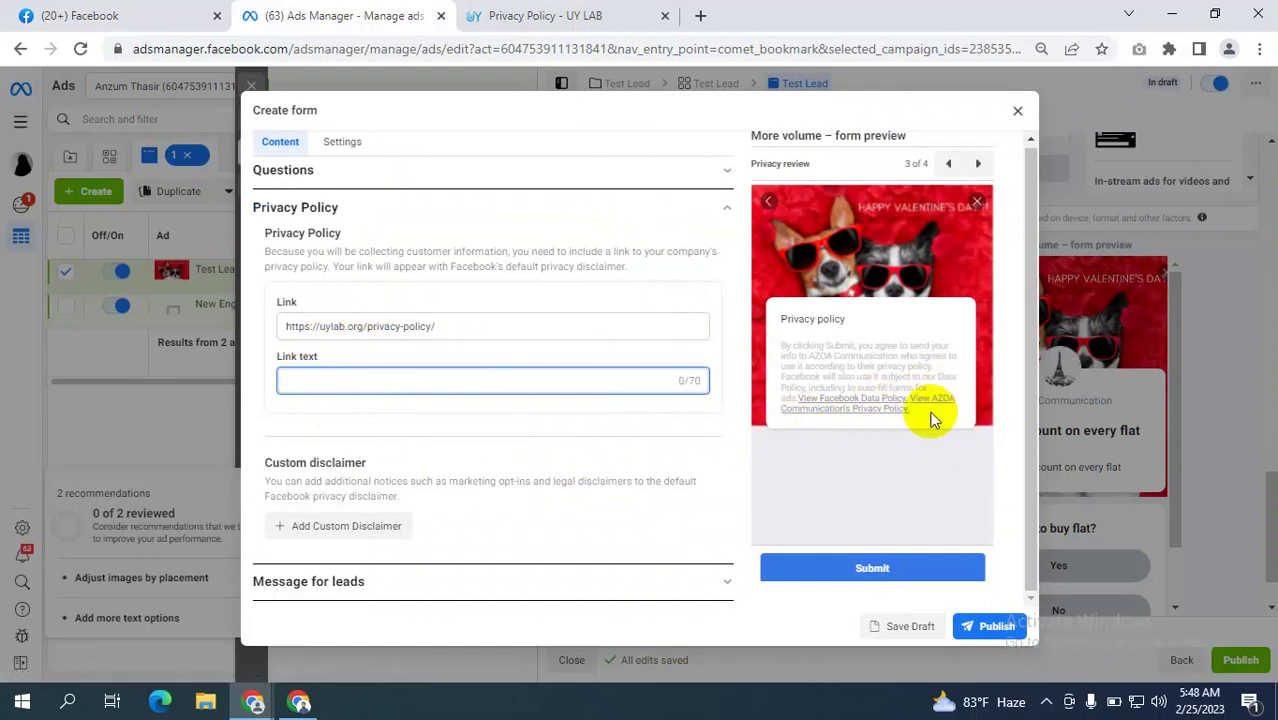
drag(919, 409, 941, 385)
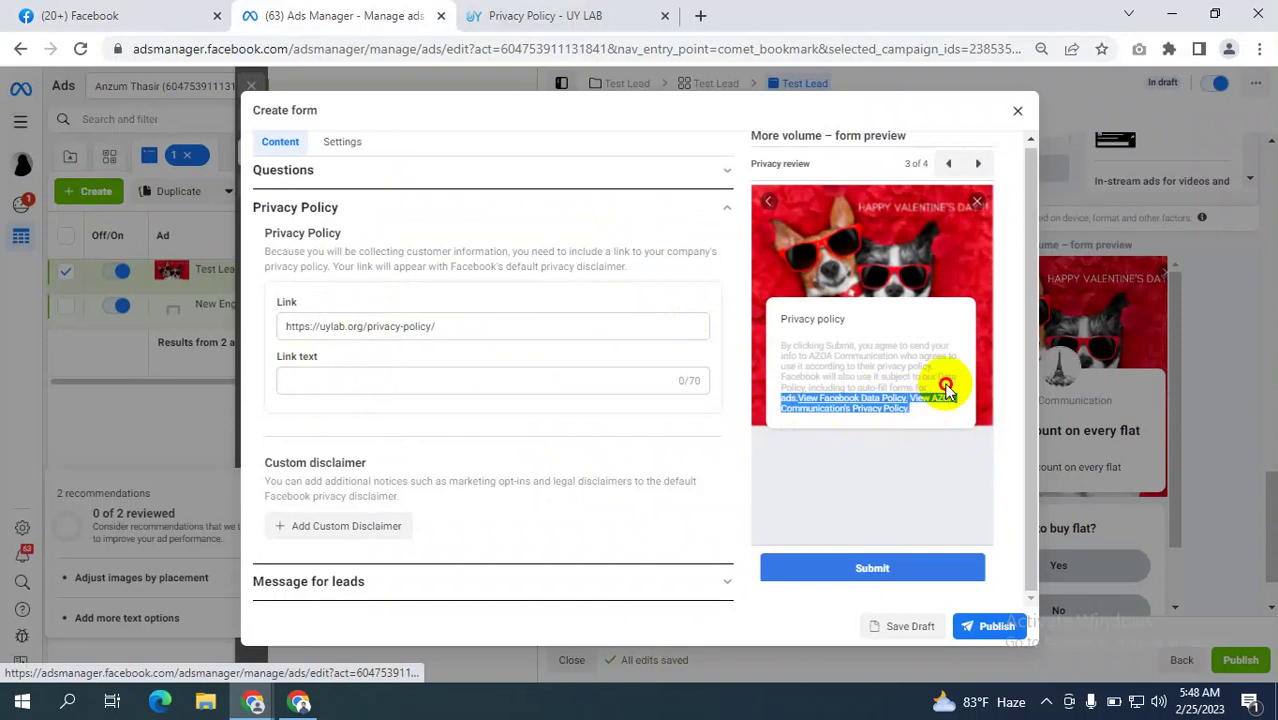
click(903, 405)
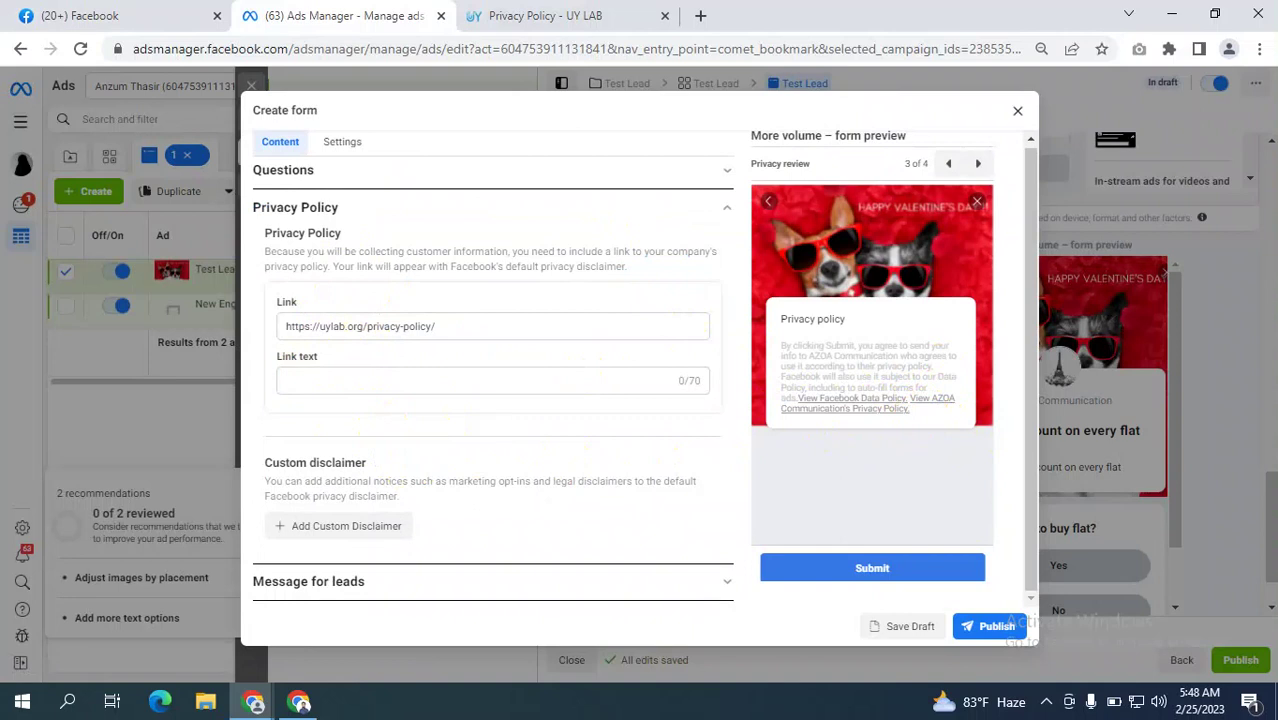
drag(451, 325, 170, 338)
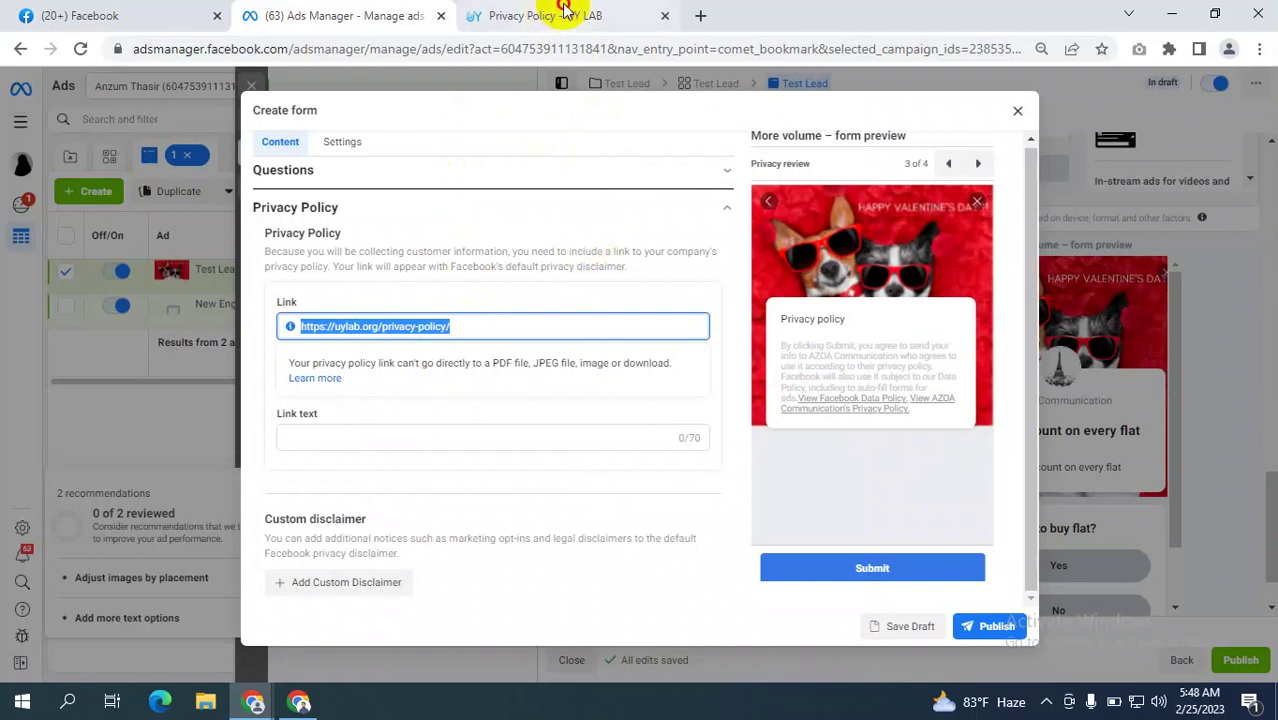
Search Google for 'privacy policy generator' and open privacypolicygenerator.info in its own tab.
click(535, 15)
click(701, 16)
click(354, 46)
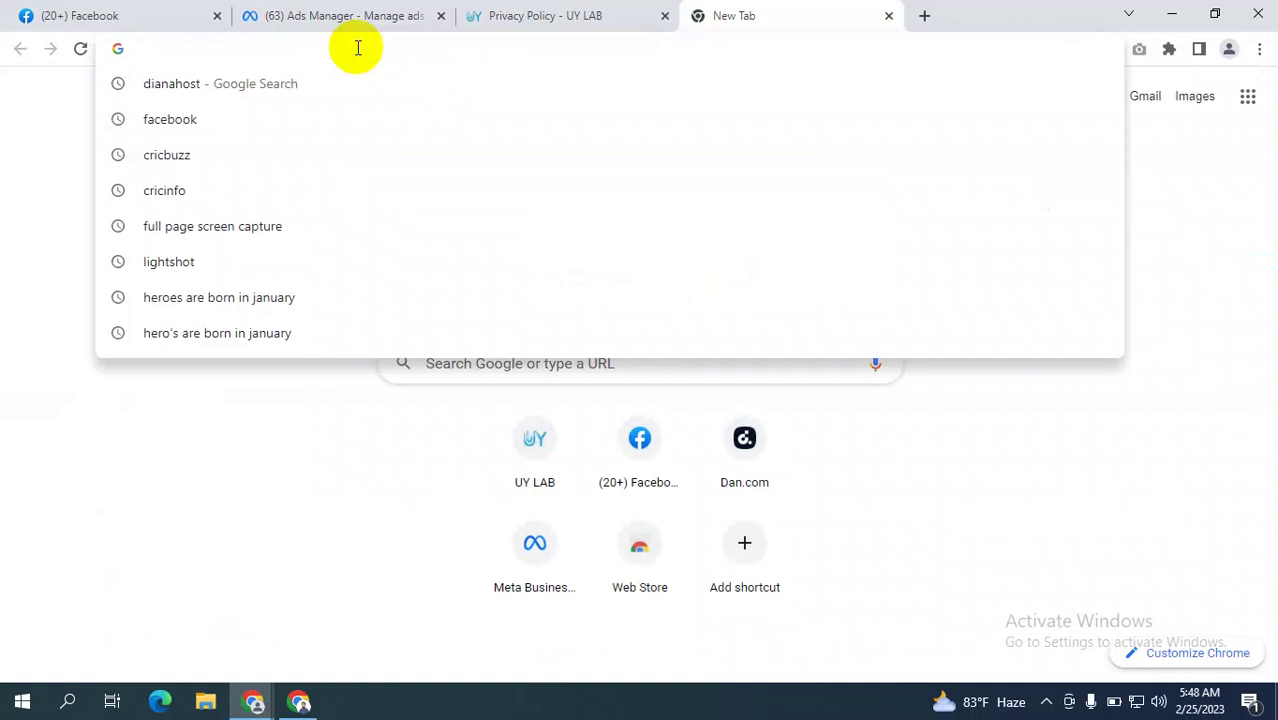
text(privacy)
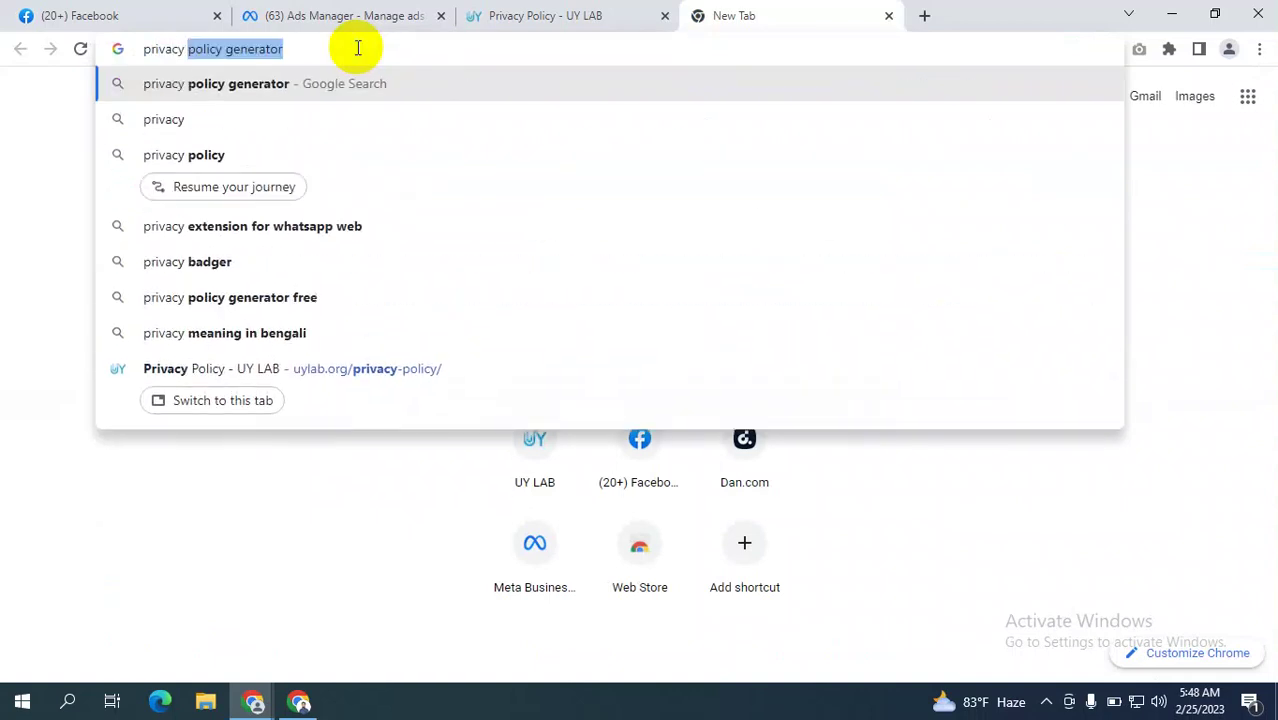
key(Return)
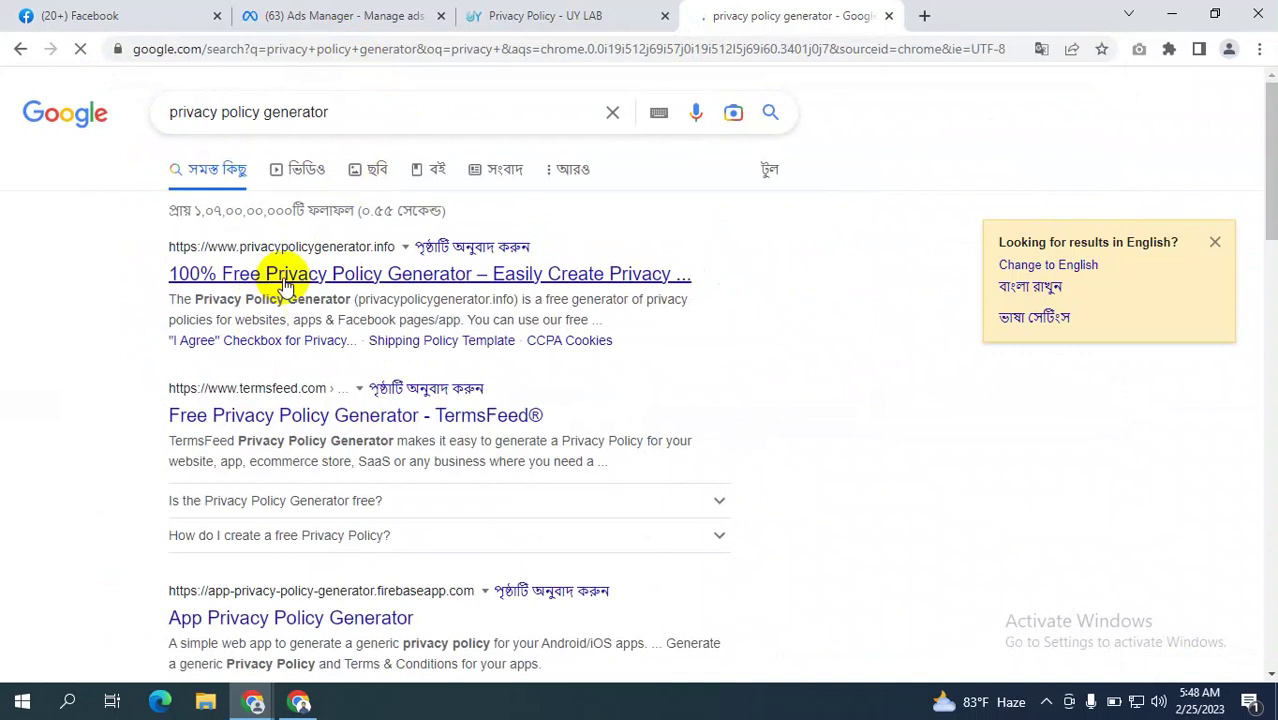
right_click(322, 278)
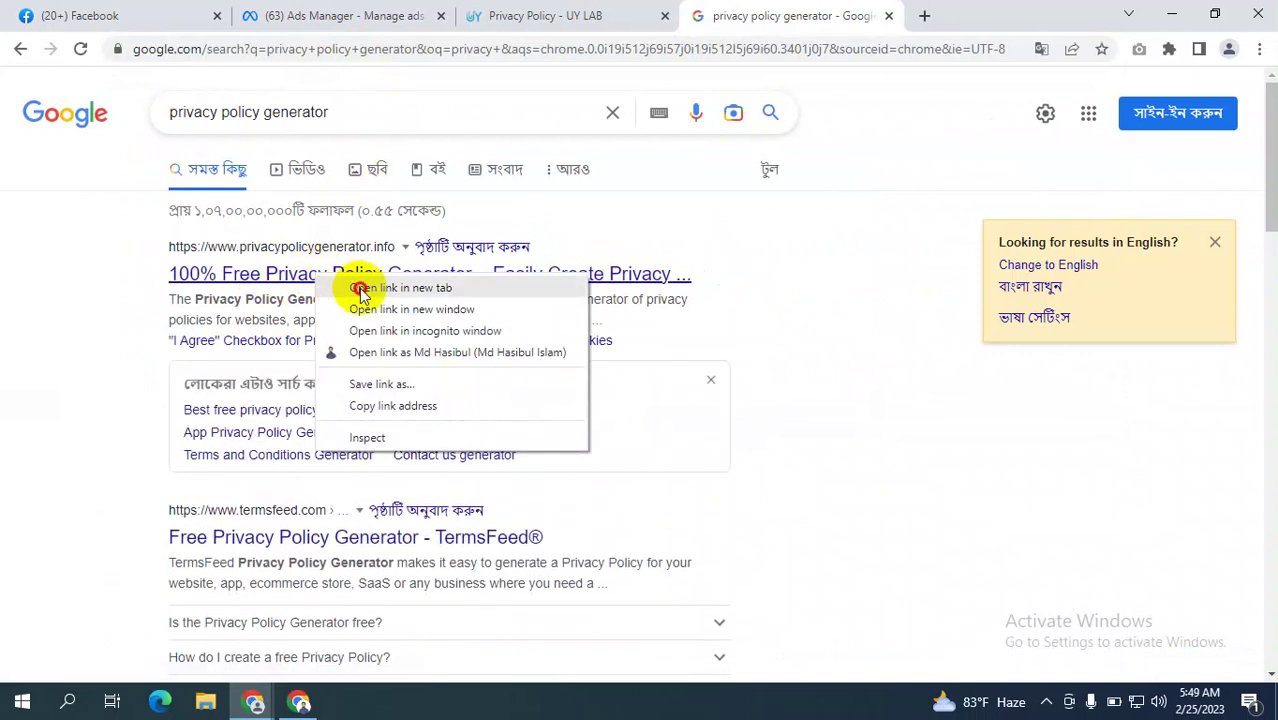
click(358, 285)
click(870, 14)
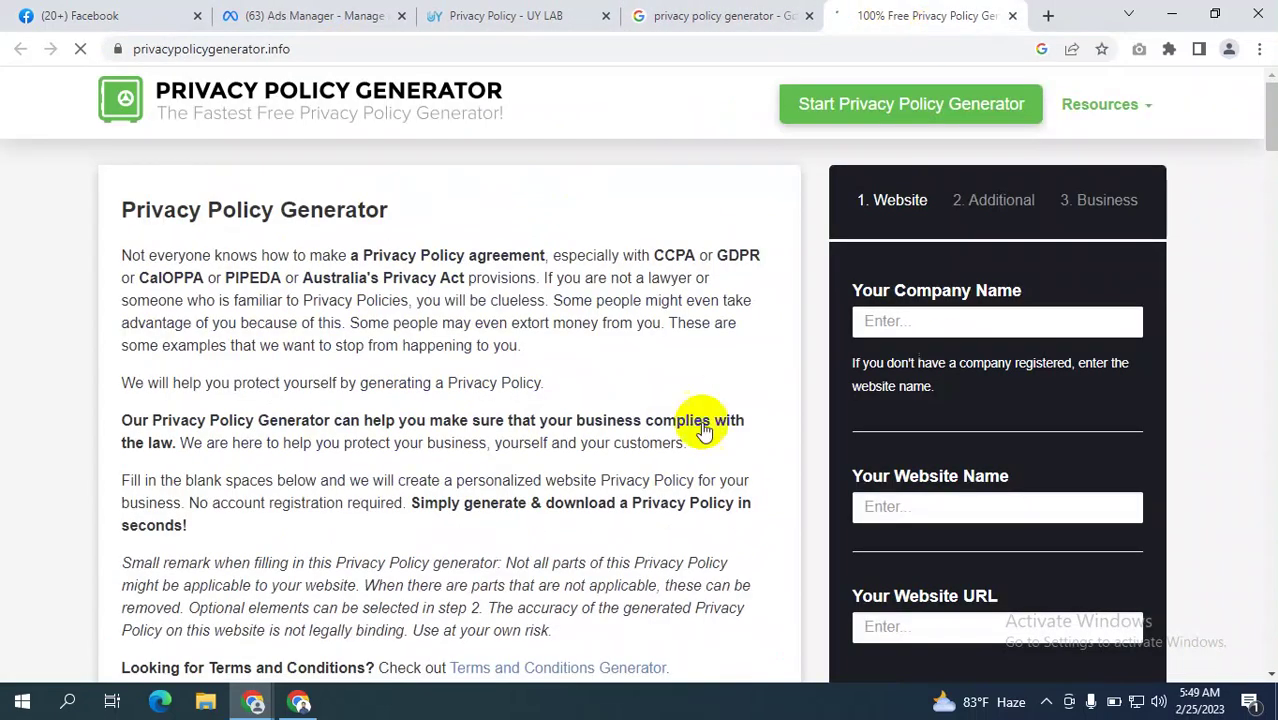
scroll(978, 310, down, 1)
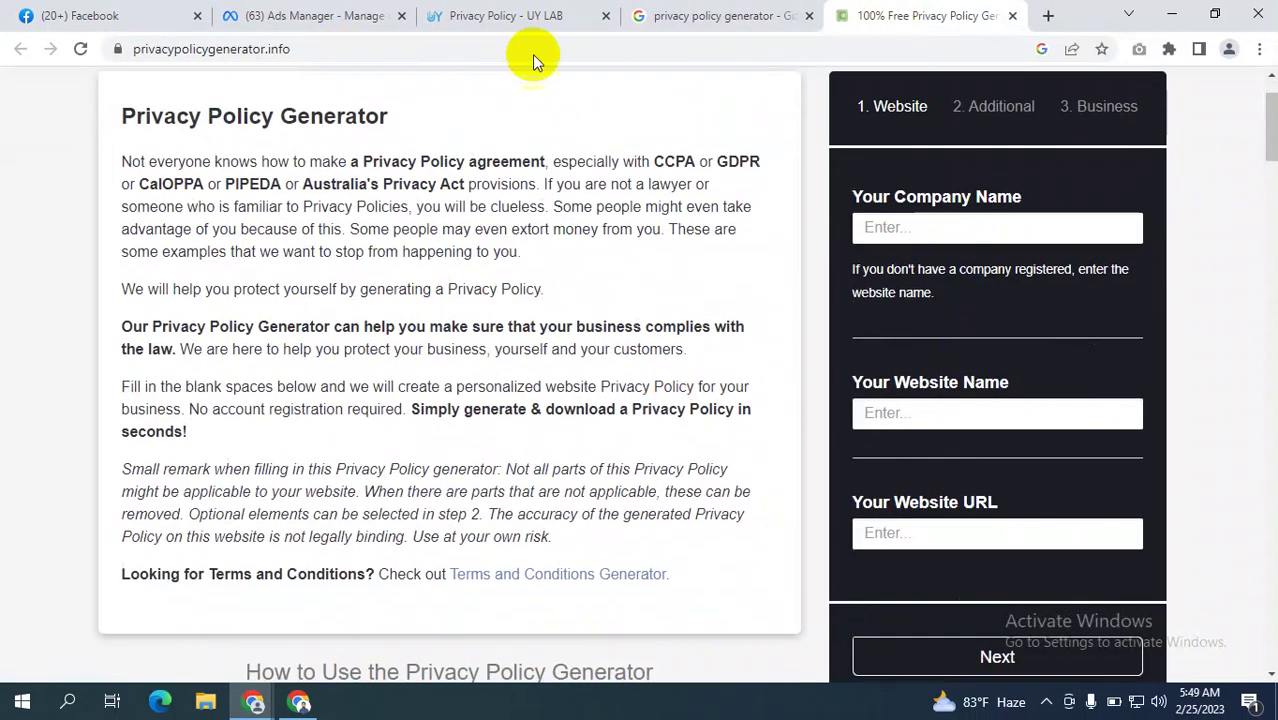
click(321, 12)
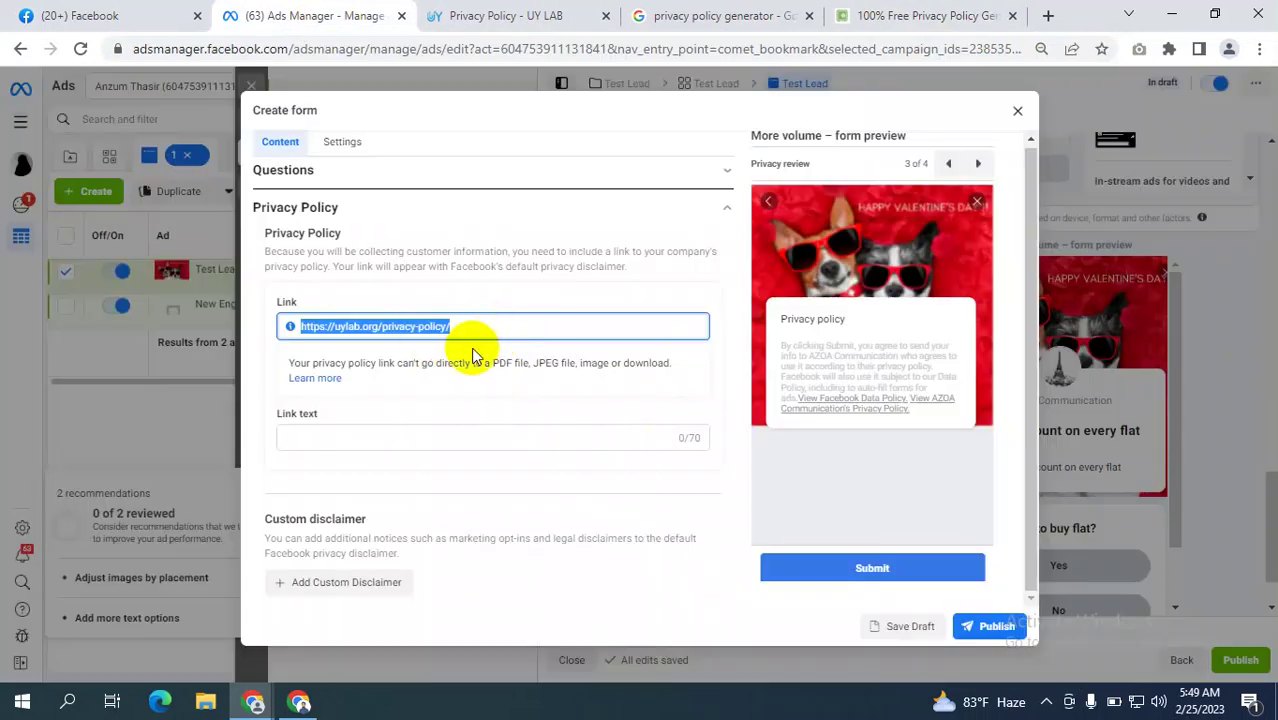
Clear the privacy policy Link field and re-paste the UY LAB privacy policy URL.
click(509, 320)
key(ctrl+a)
key(ctrl+c)
click(177, 362)
key(BackSpace)
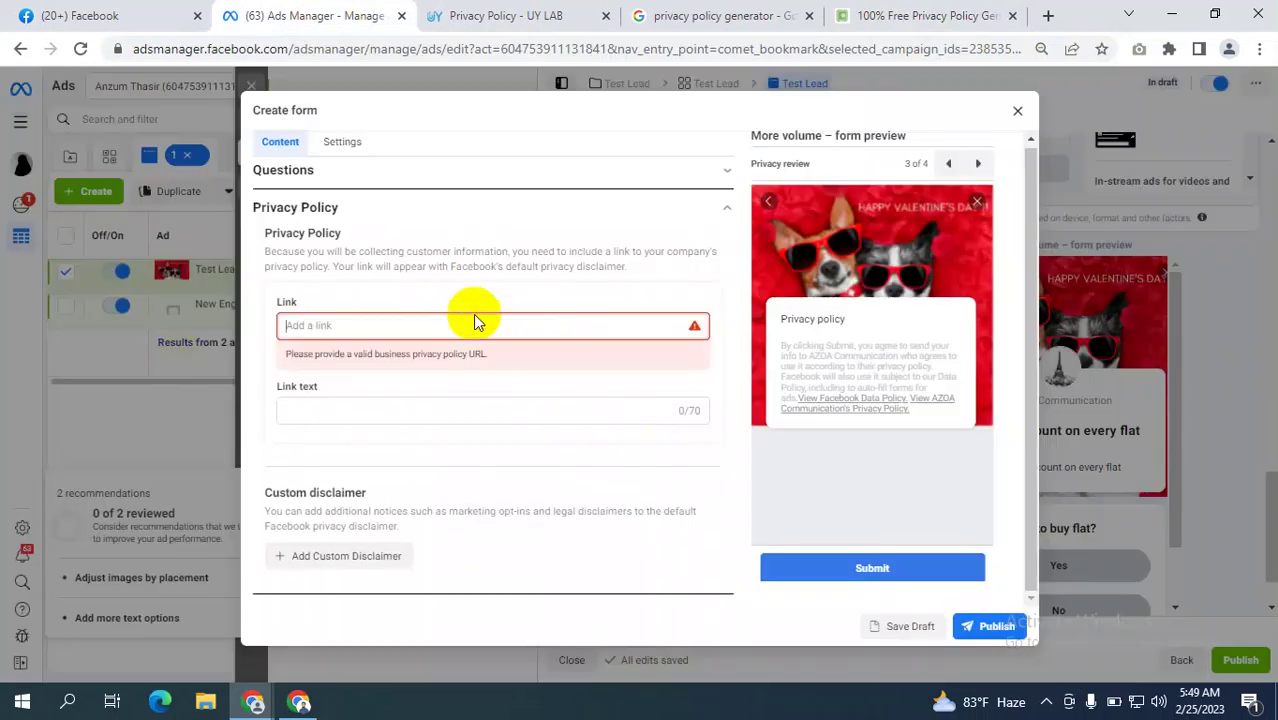
click(424, 323)
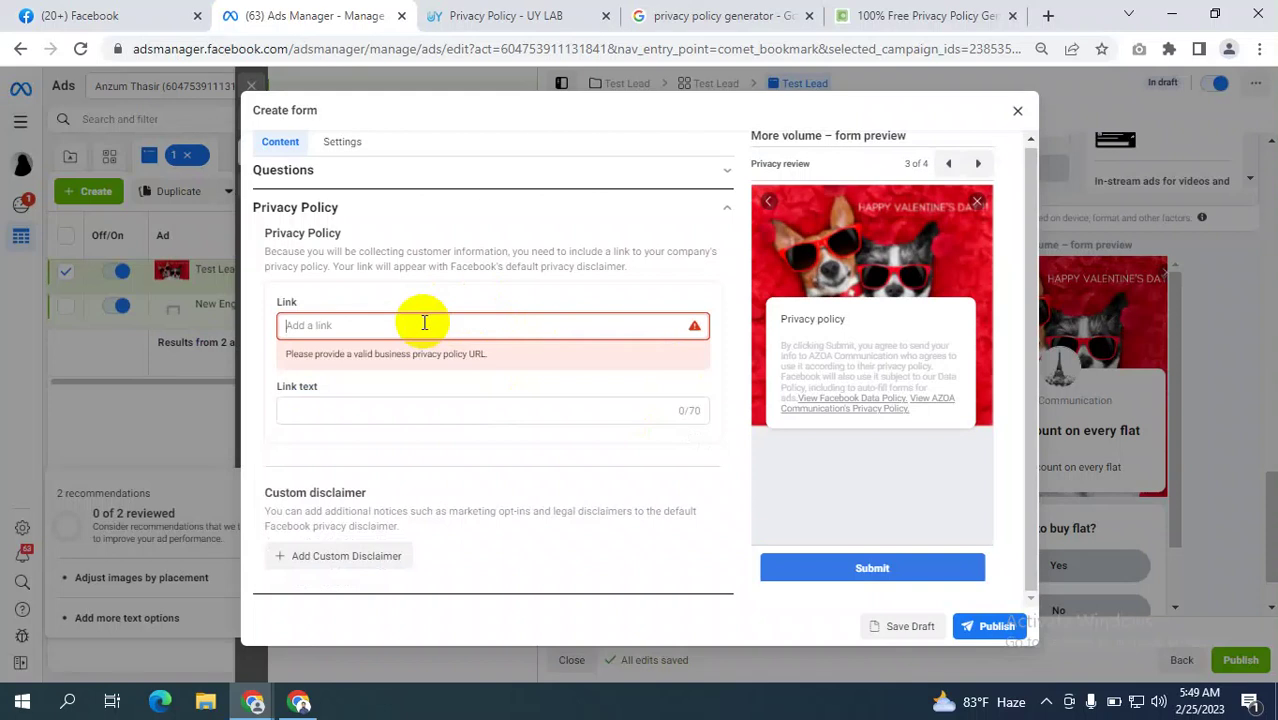
key(ctrl+v)
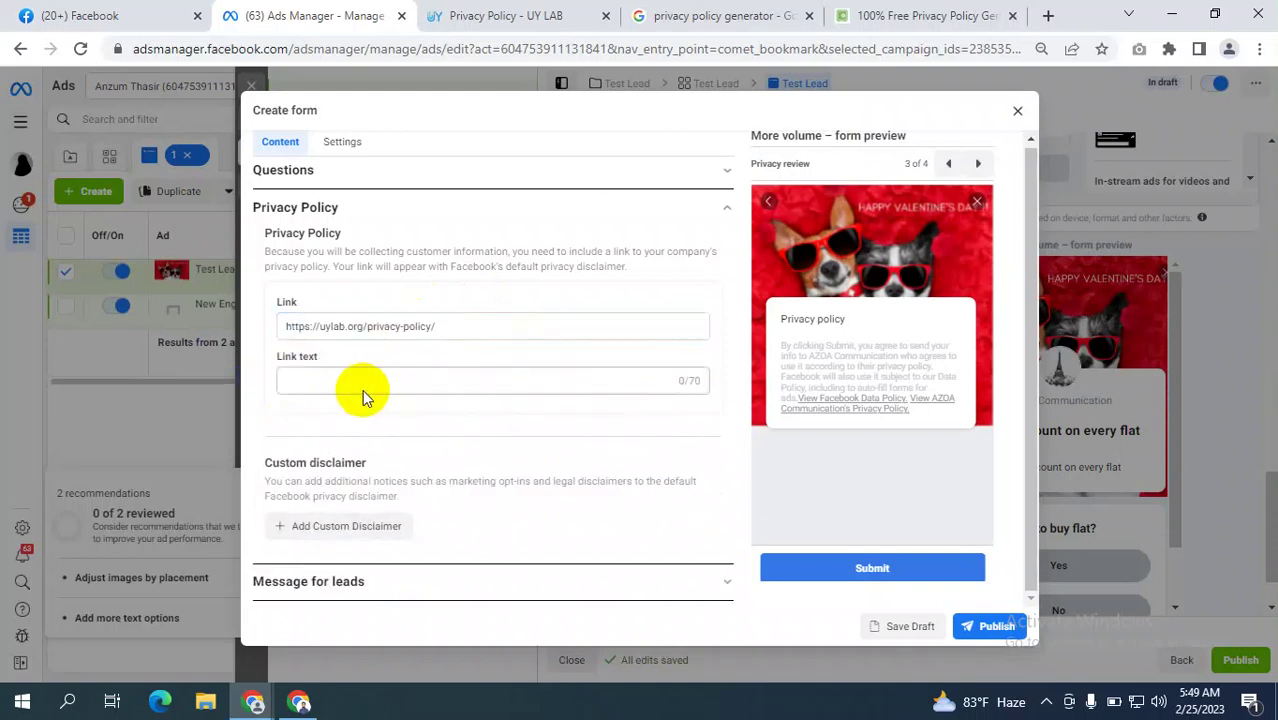
Set the privacy link text to 'agsgas' and expand the Message for leads section.
click(323, 380)
text(agsgas)
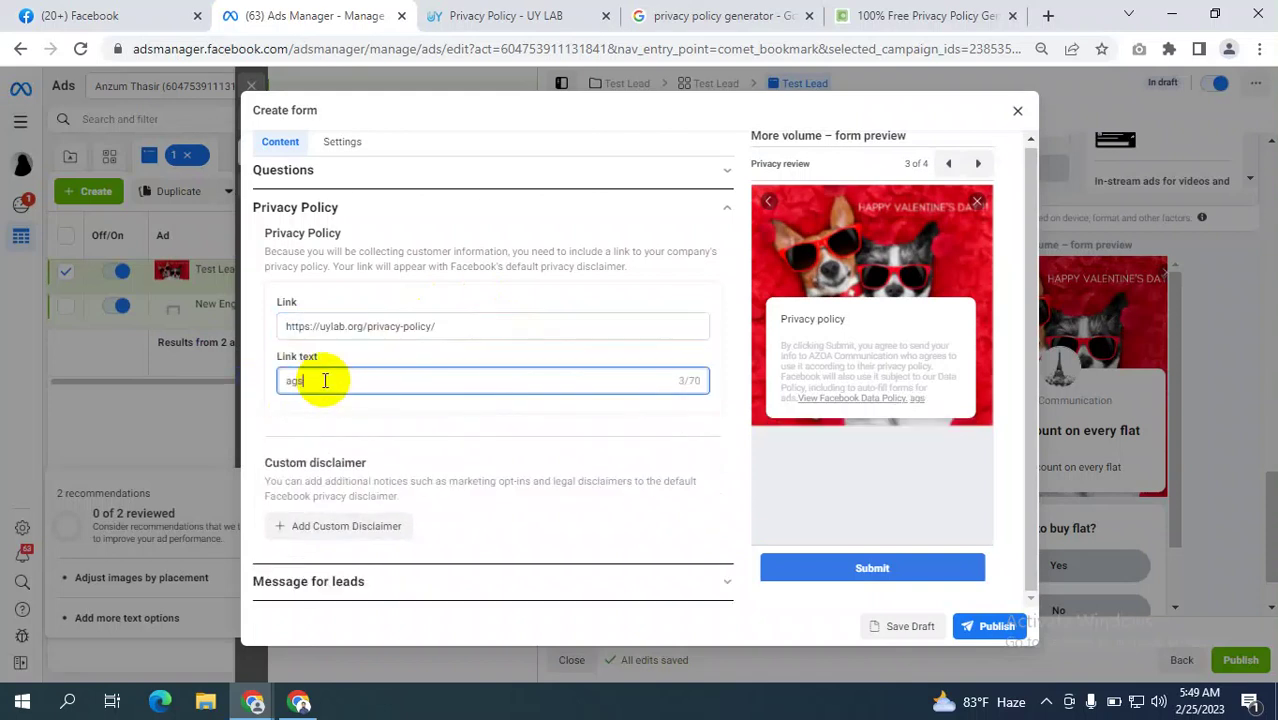
click(441, 584)
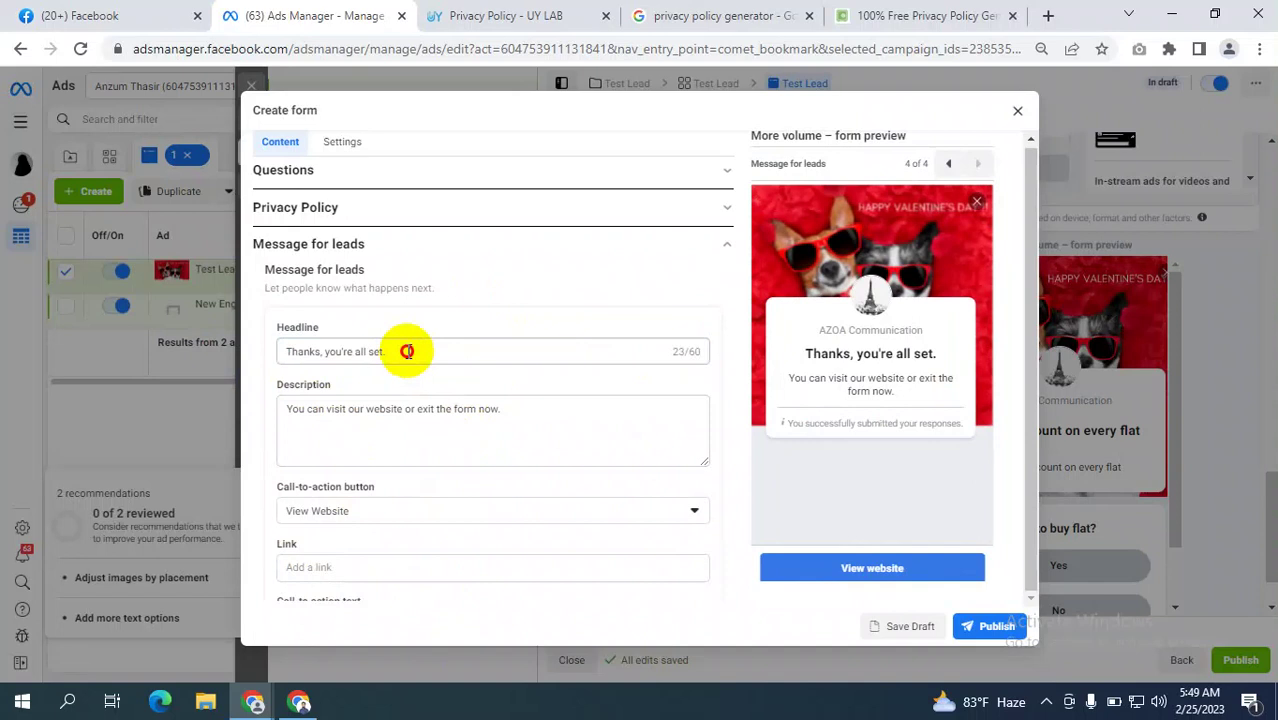
Review the thank-you headline and description, keeping View Website as the call to action.
drag(408, 351, 296, 349)
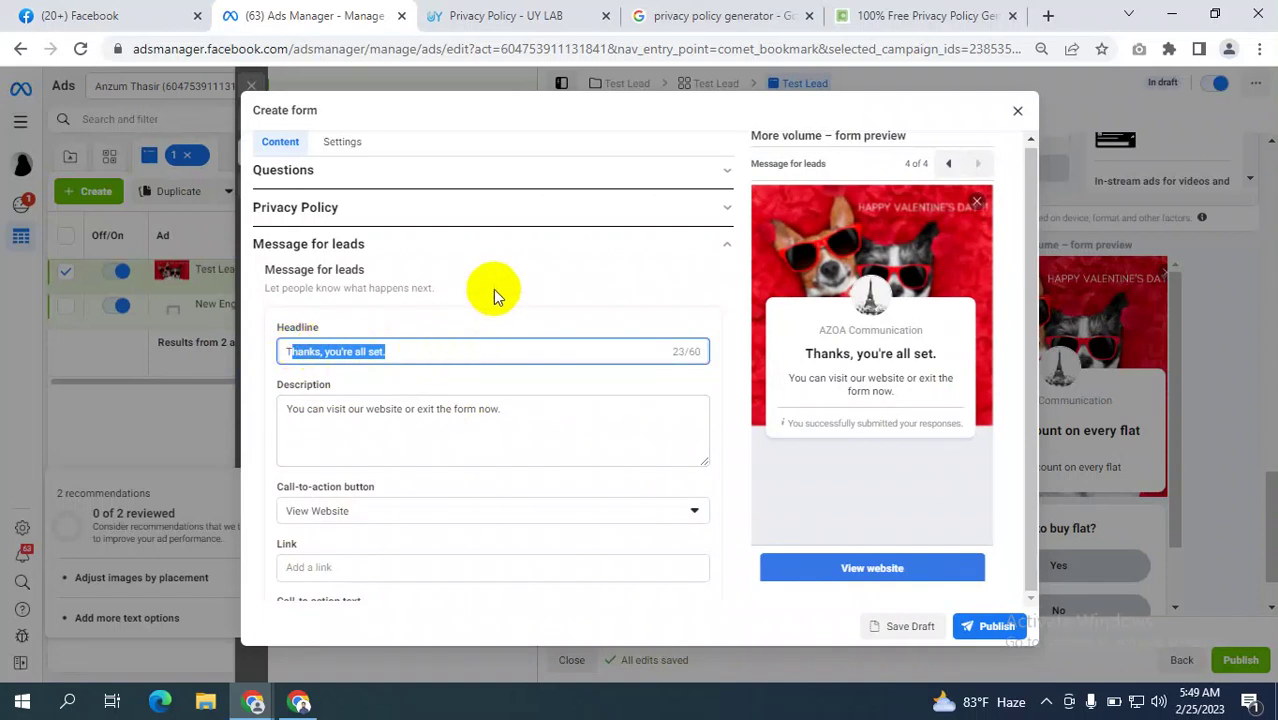
click(494, 289)
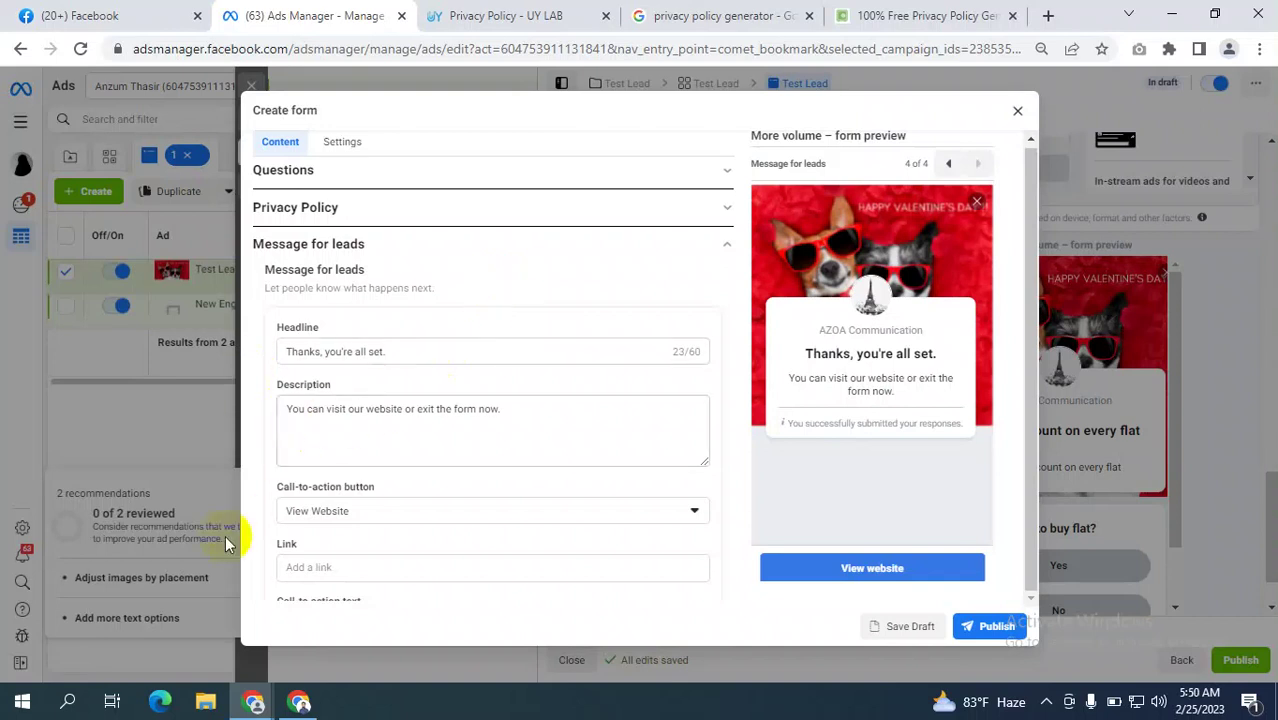
scroll(403, 470, down, 1)
scroll(403, 470, down, 1)
scroll(447, 450, up, 2)
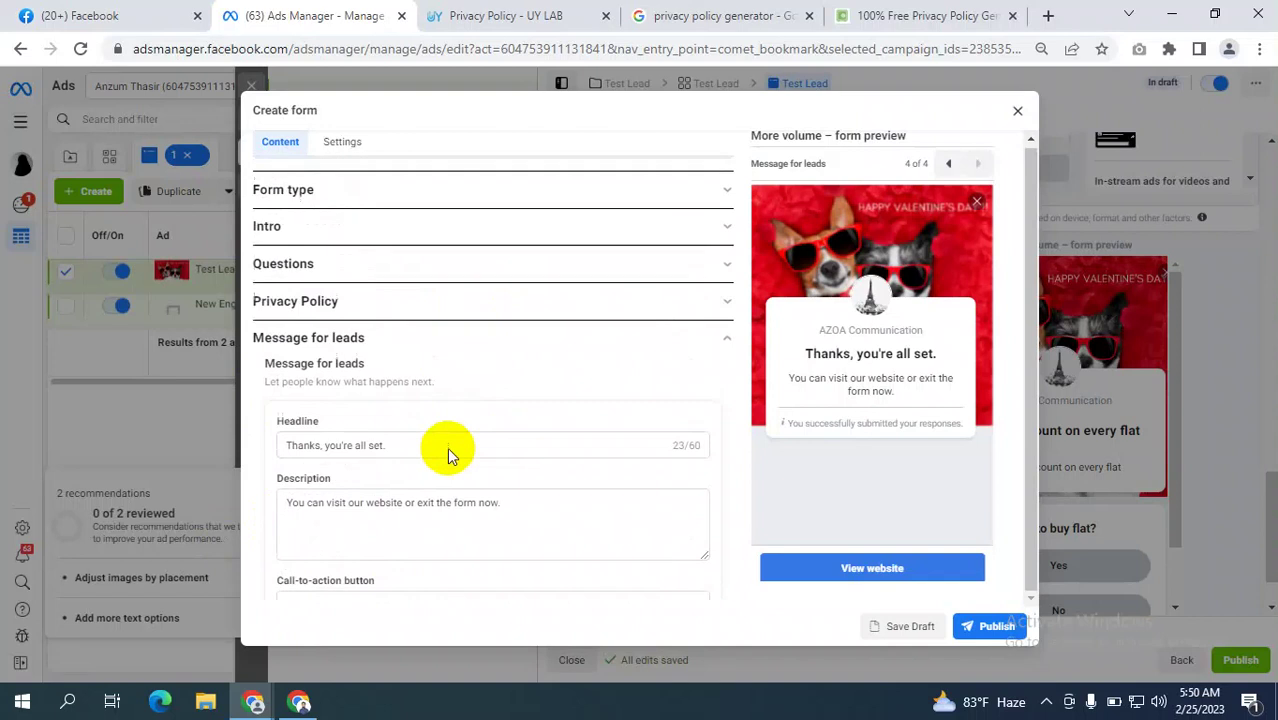
scroll(446, 450, down, 2)
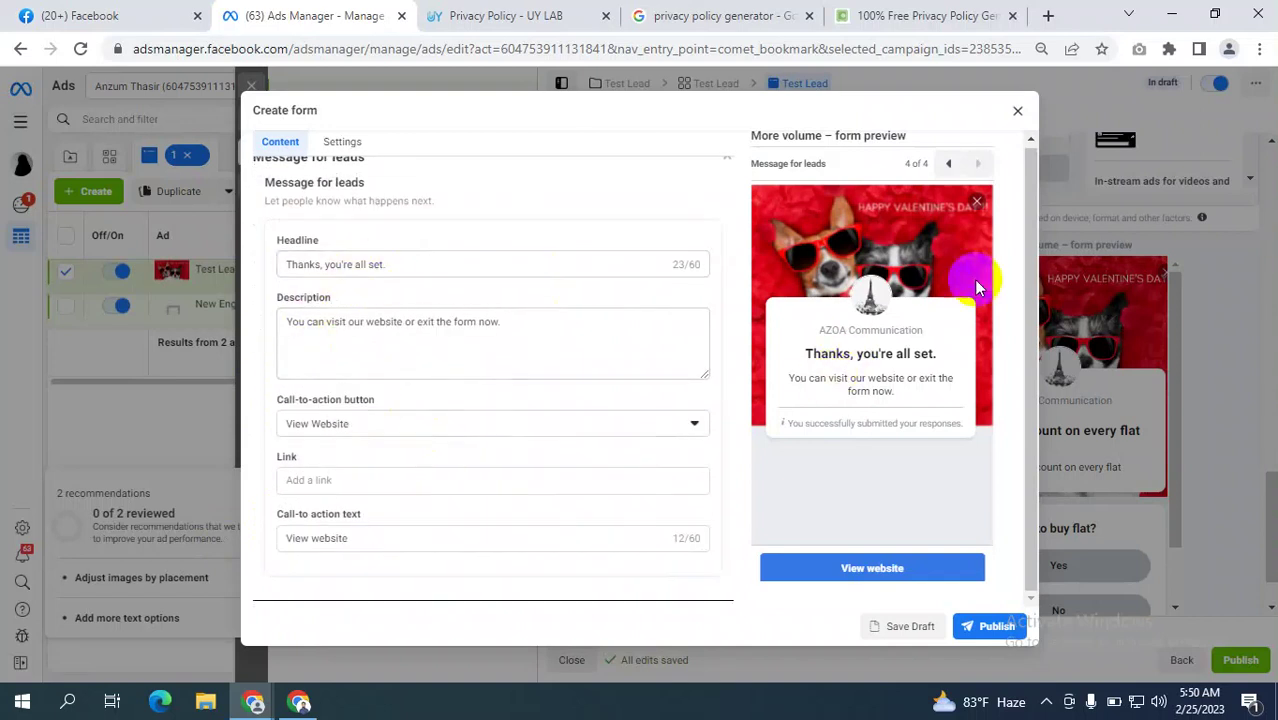
drag(396, 267, 251, 266)
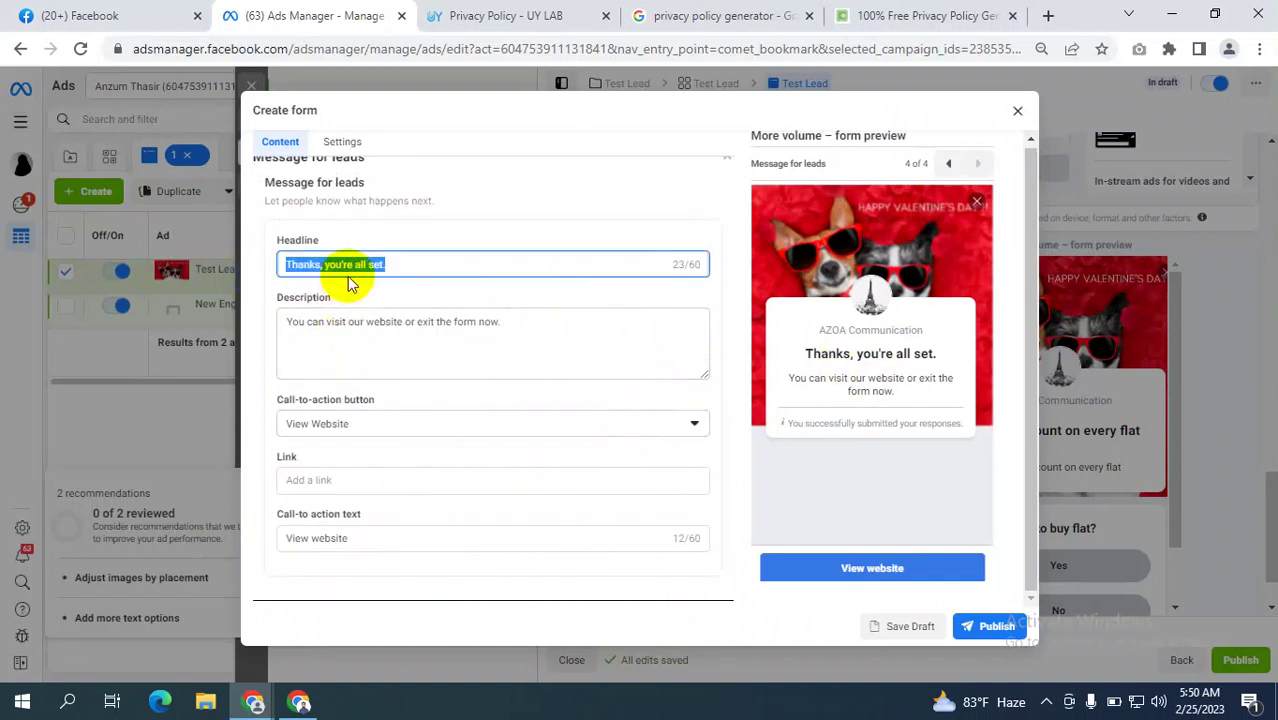
drag(548, 322, 284, 321)
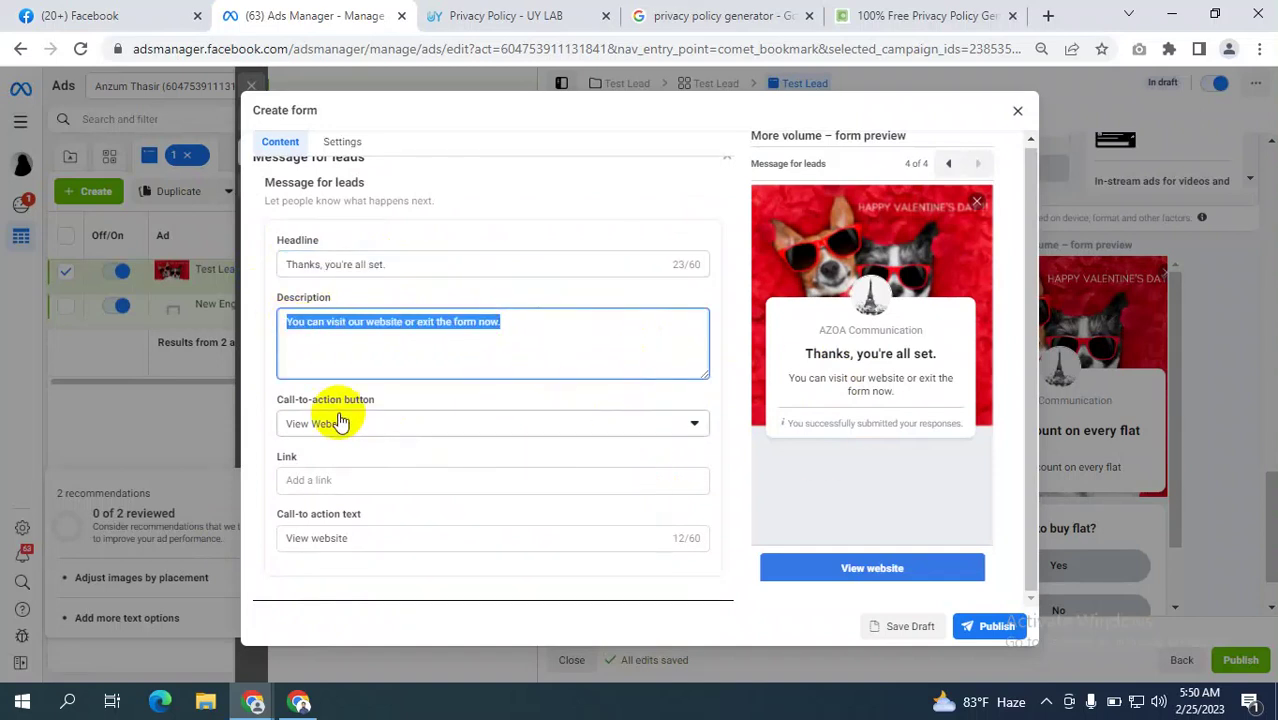
click(410, 432)
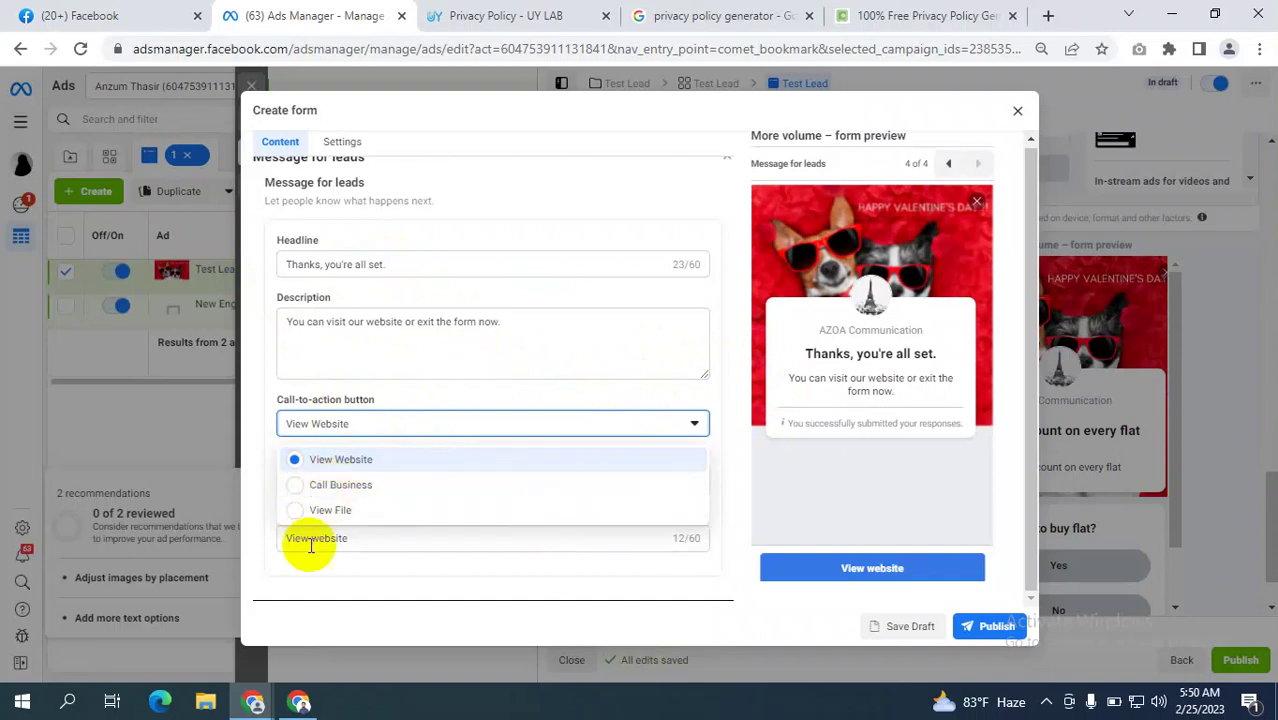
click(736, 409)
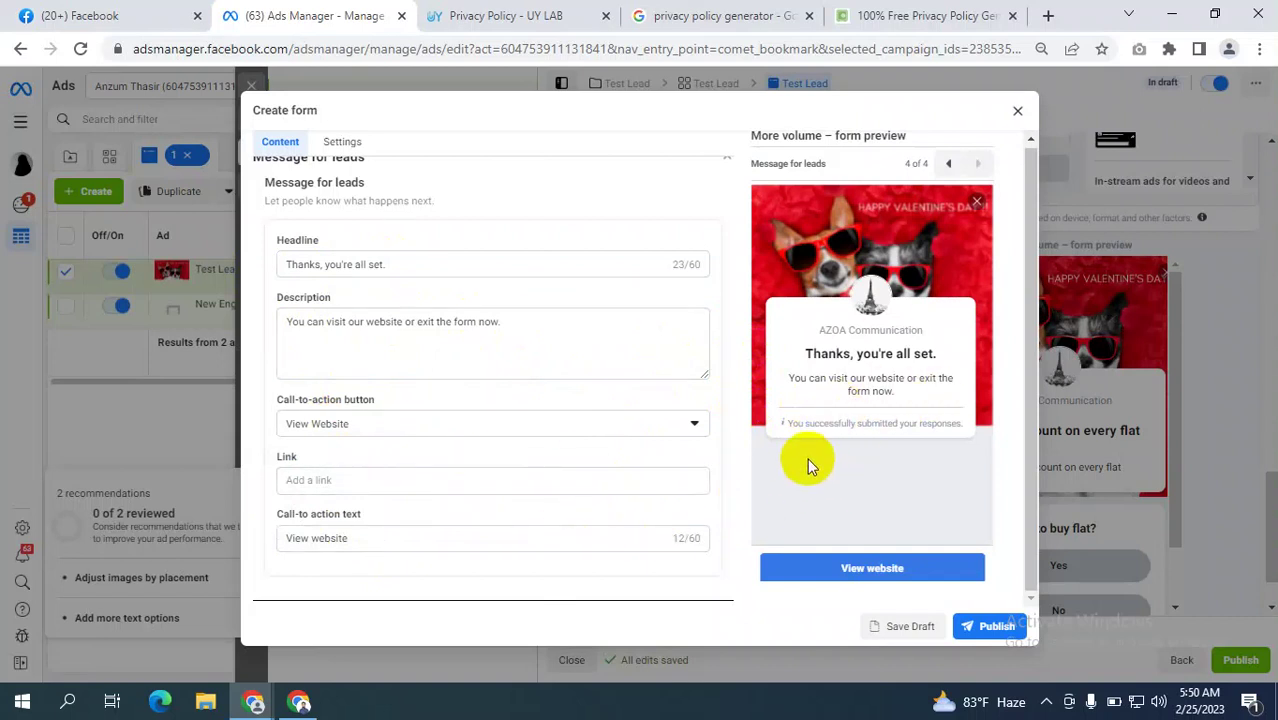
Paste the privacy policy URL as the thank-you link, add description 'sdhgsdrhfdjs', and publish the form.
click(994, 626)
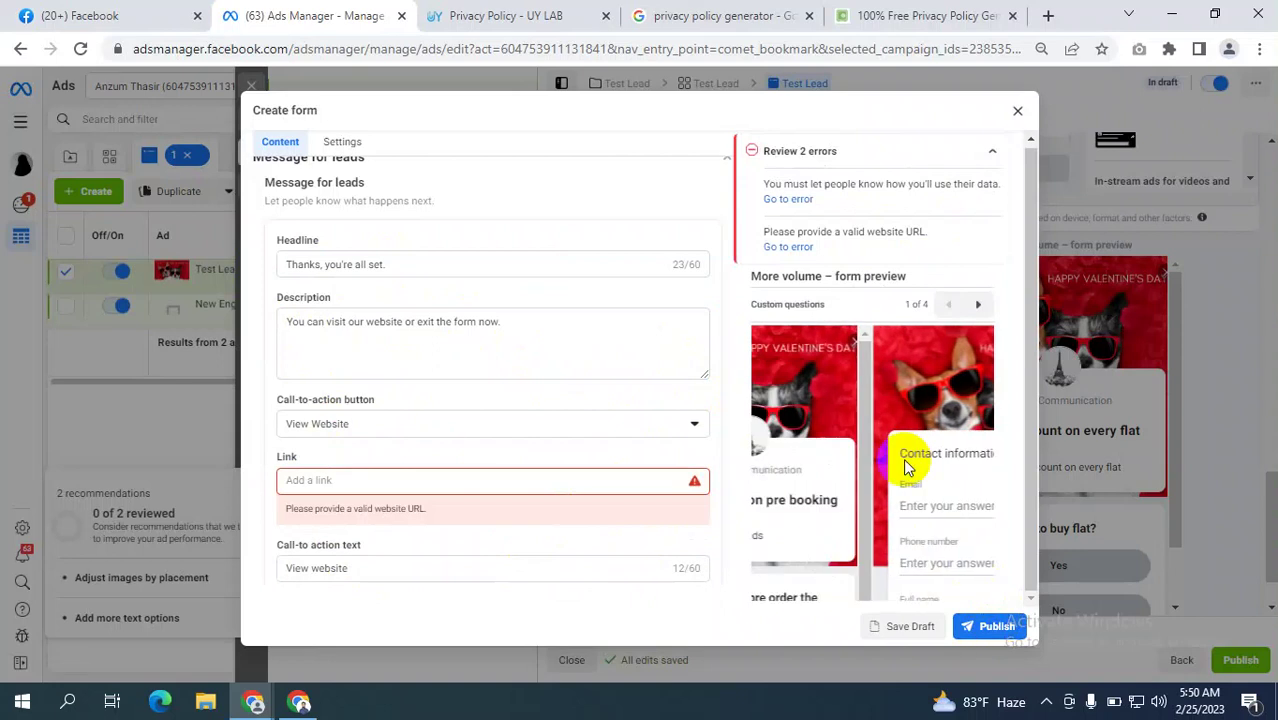
click(336, 485)
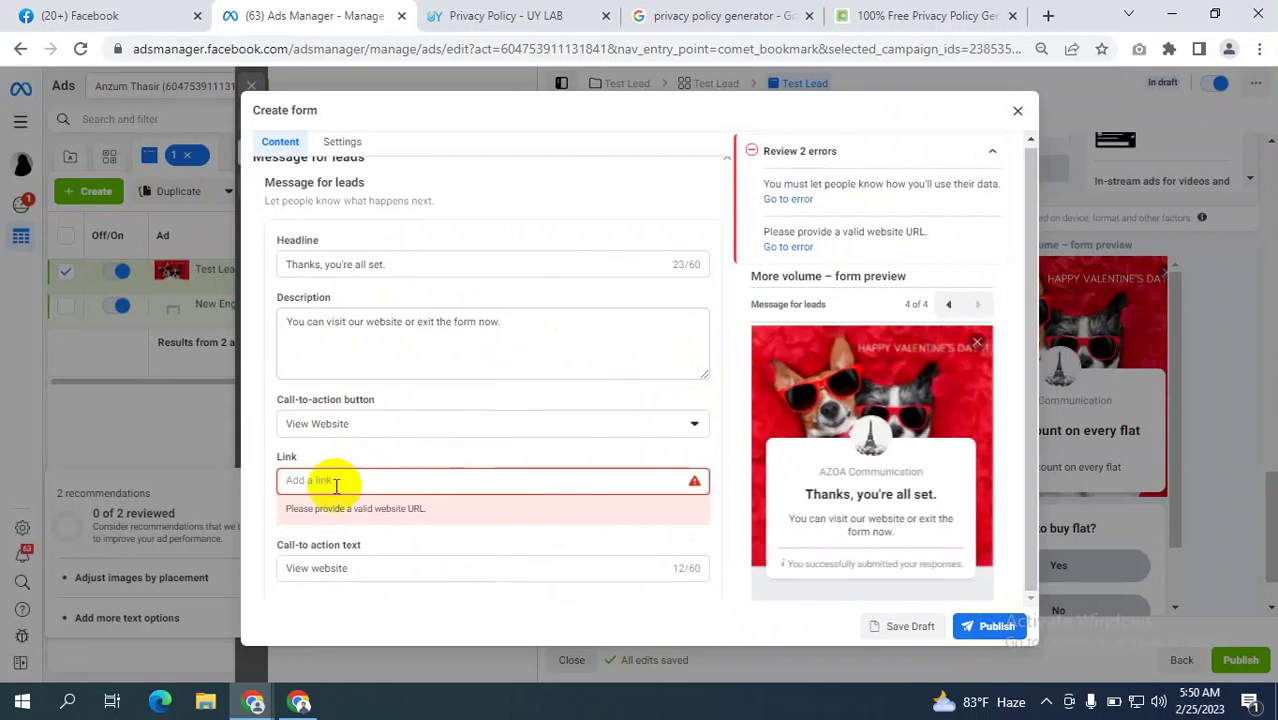
key(ctrl+v)
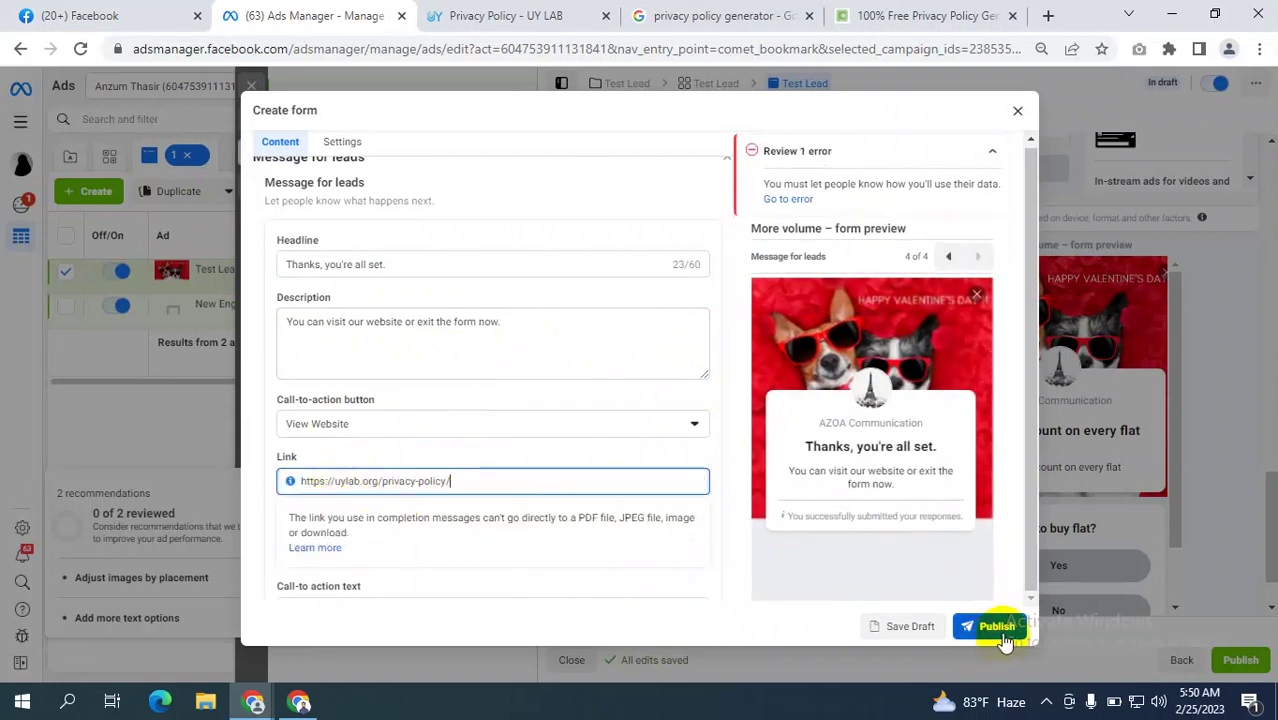
click(994, 626)
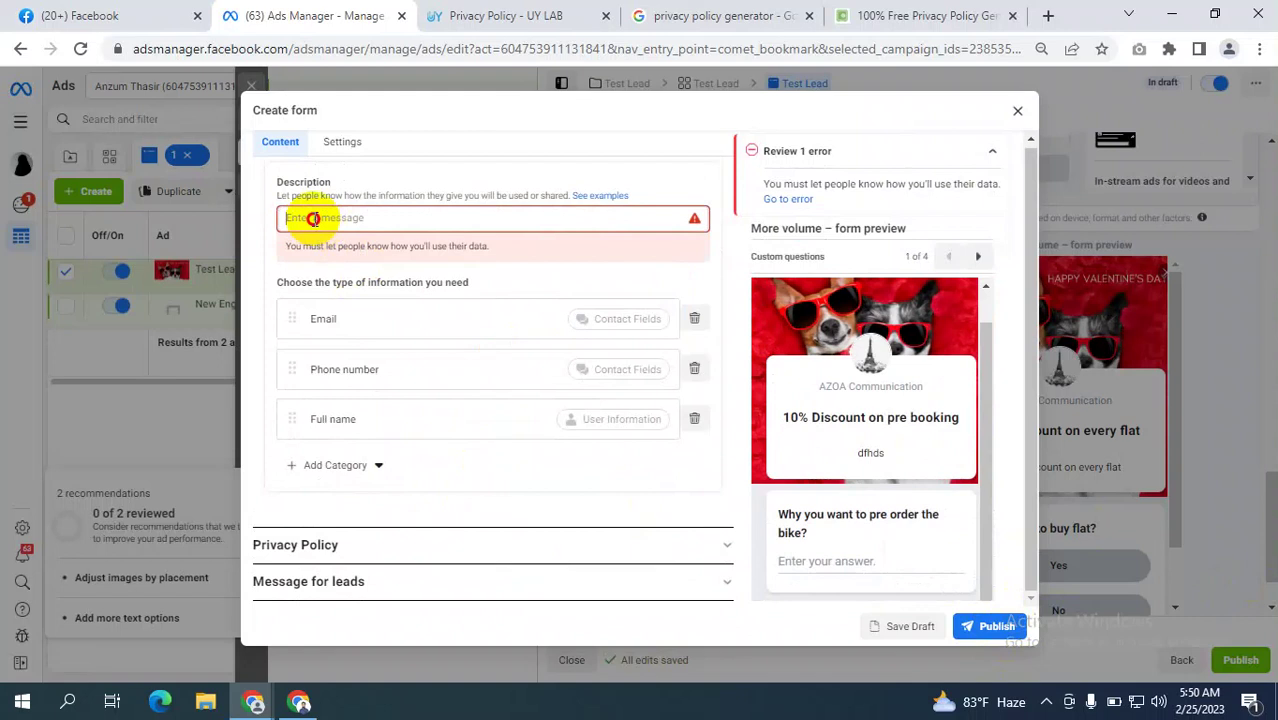
click(314, 216)
text(sdhgsdrhfdjs)
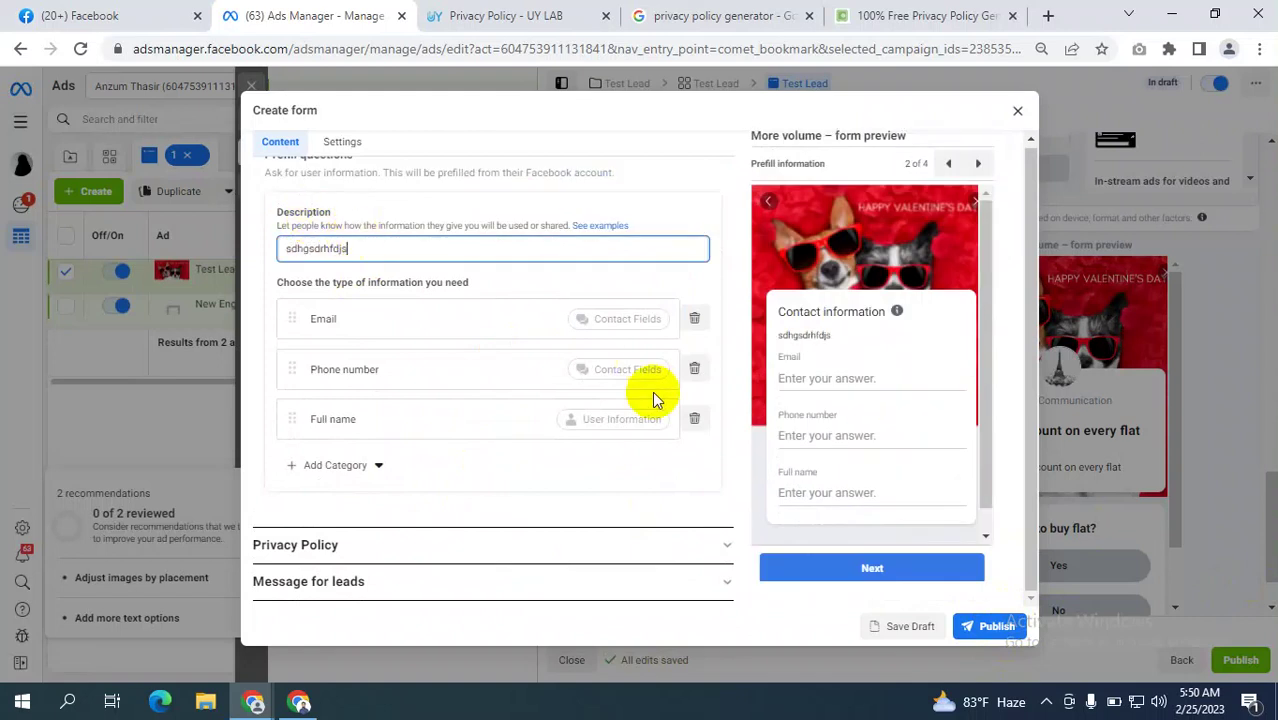
click(990, 626)
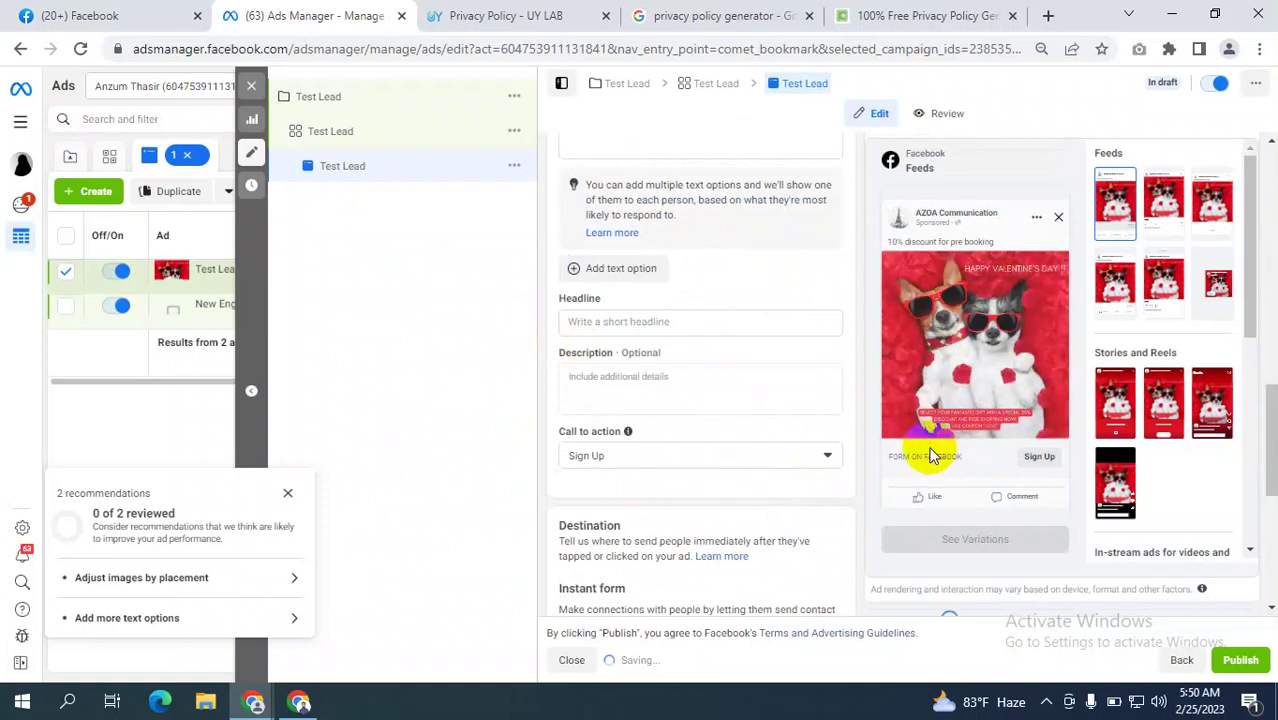
Page through the form preview to its privacy policy and thank-you screens.
scroll(1113, 465, down, 5)
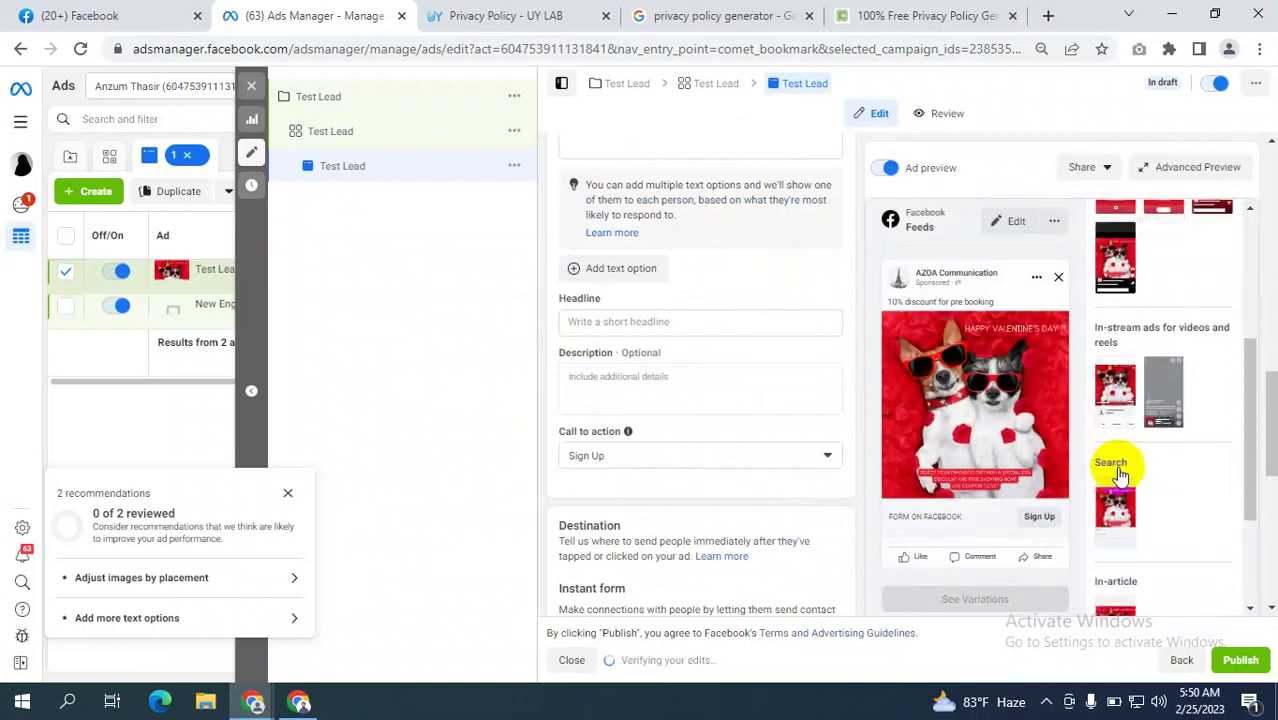
scroll(1122, 483, down, 5)
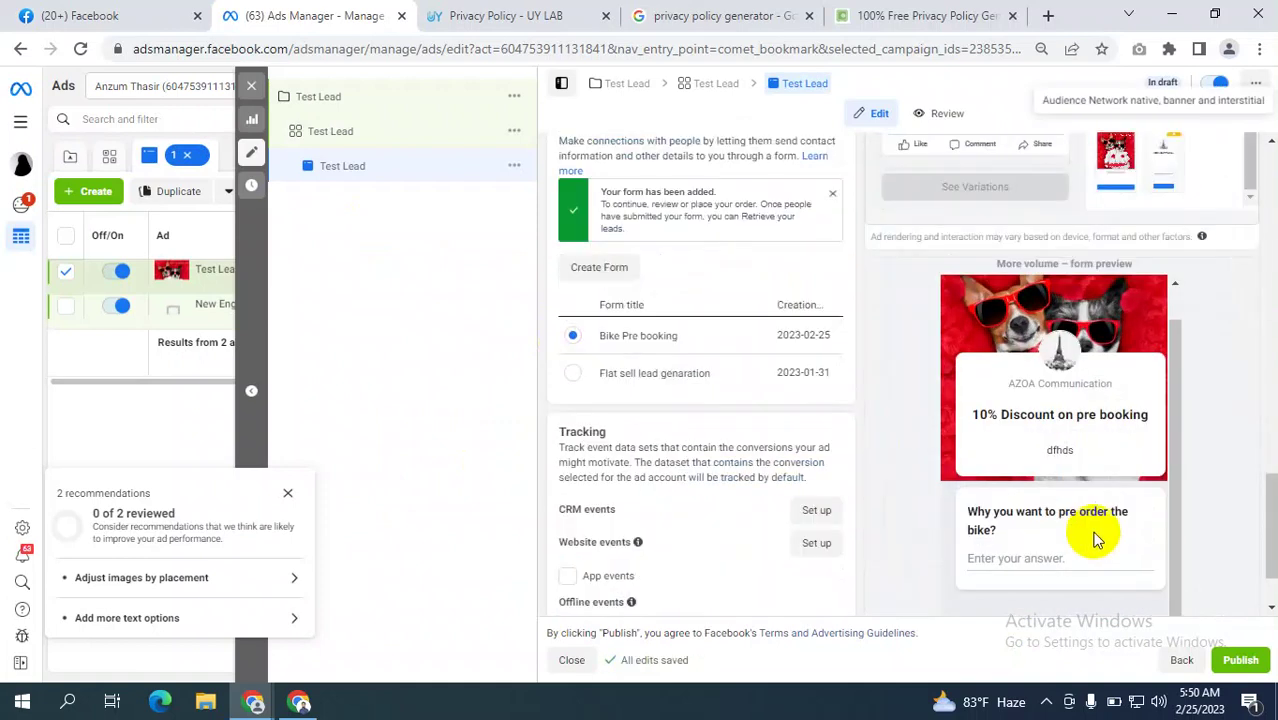
scroll(1075, 460, down, 1)
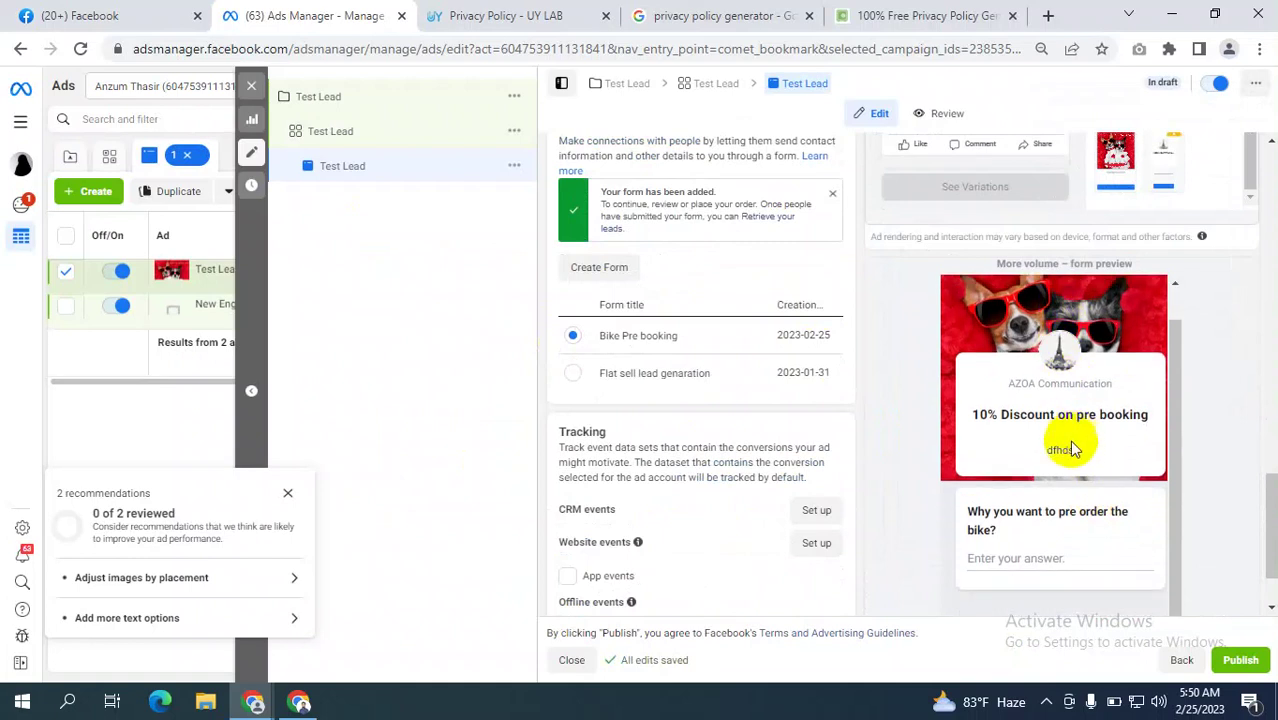
scroll(1114, 466, down, 3)
click(1168, 605)
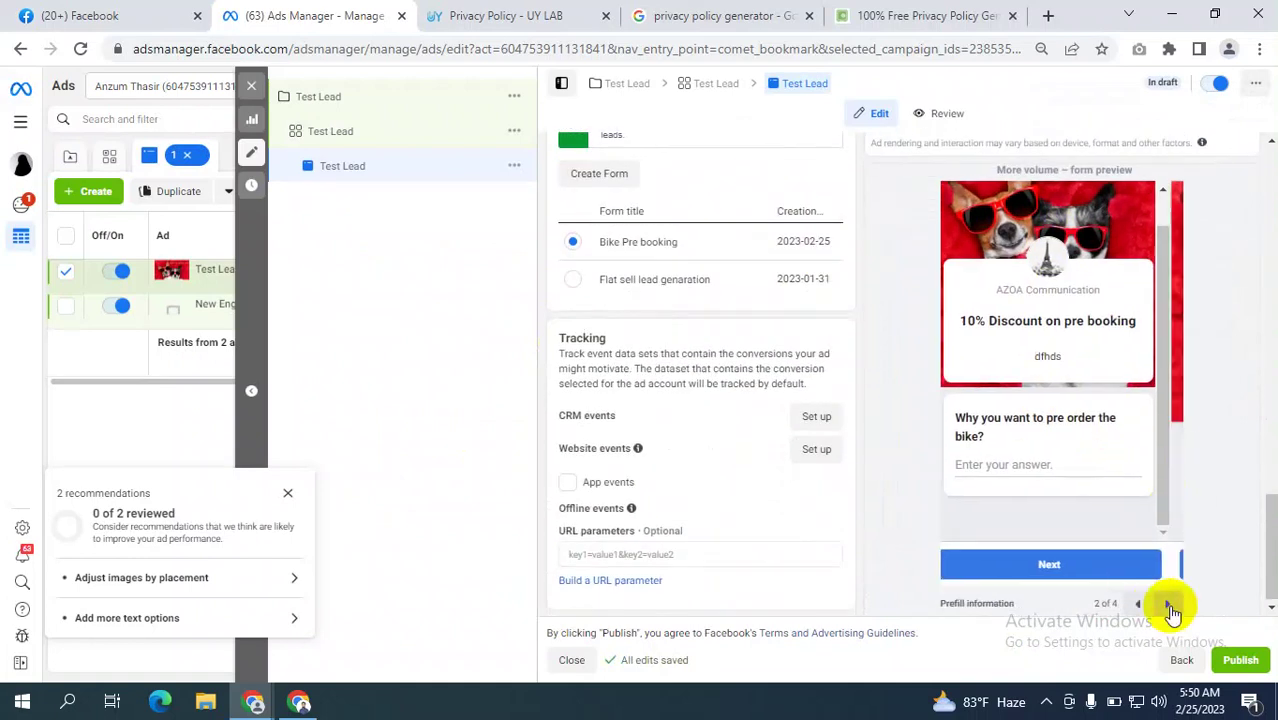
click(1168, 605)
click(1168, 605)
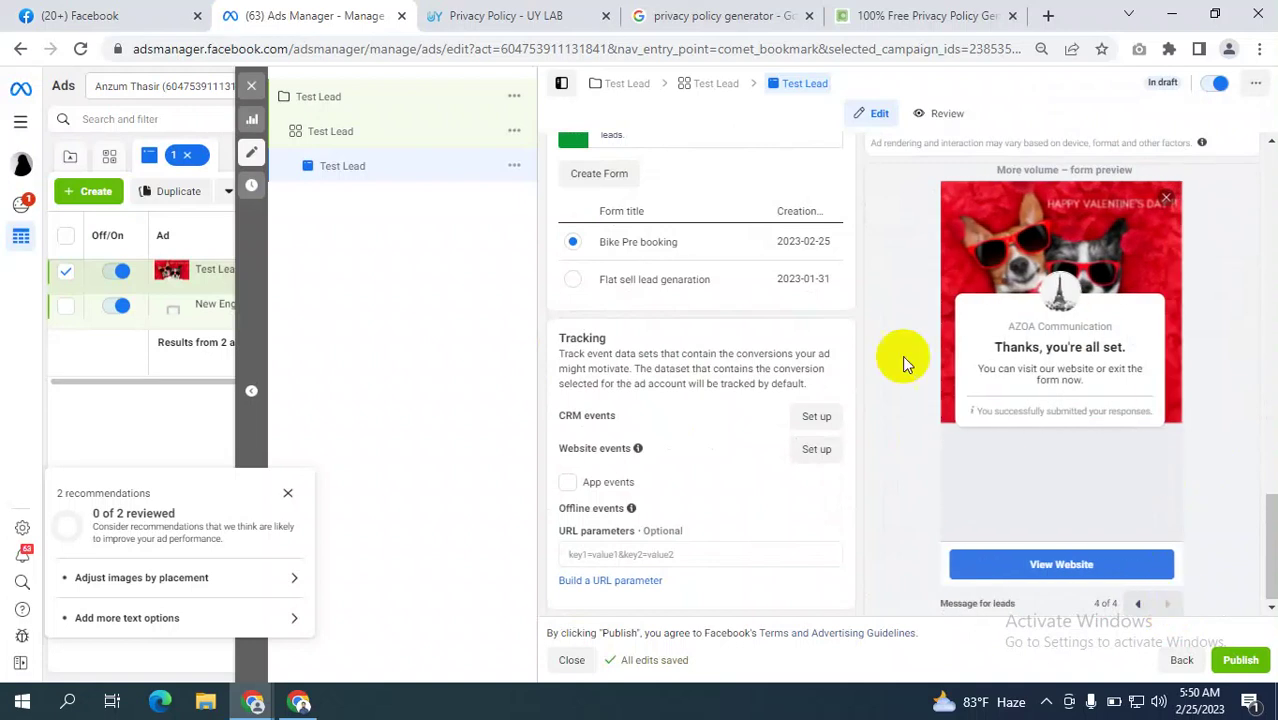
Close the recommendations panel and switch to the Privacy Policy Generator site.
scroll(777, 356, up, 5)
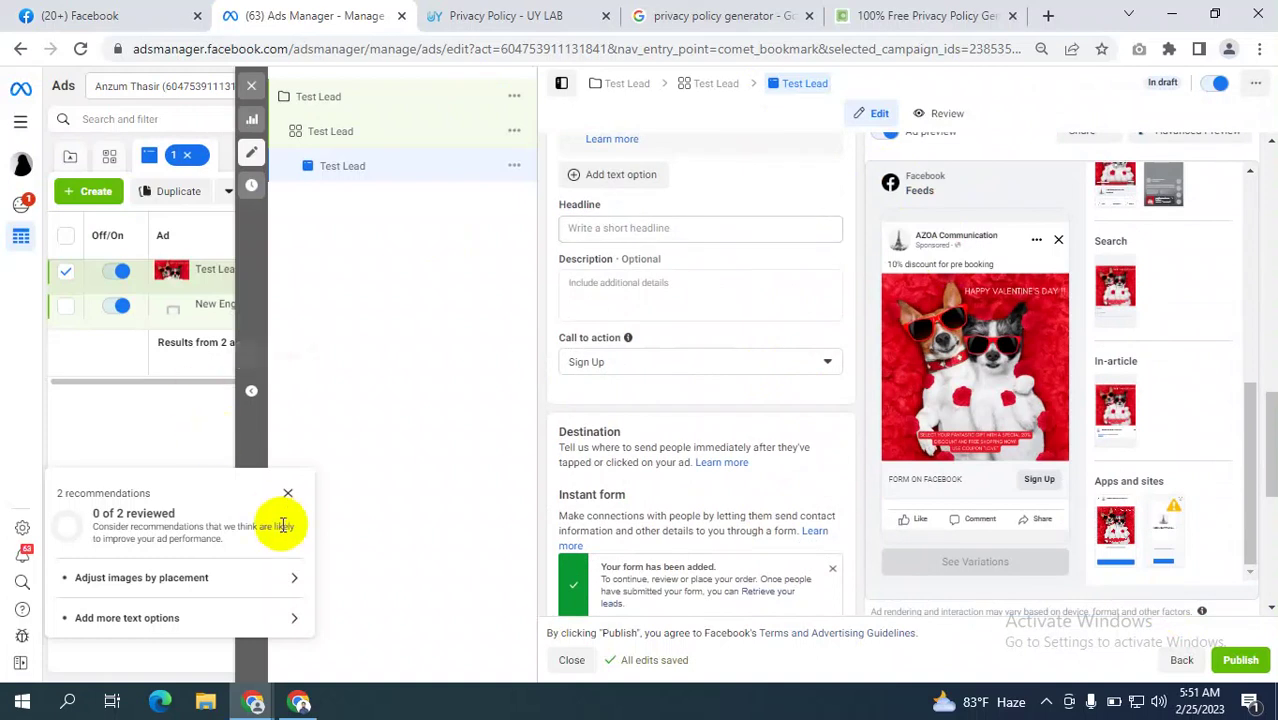
click(287, 493)
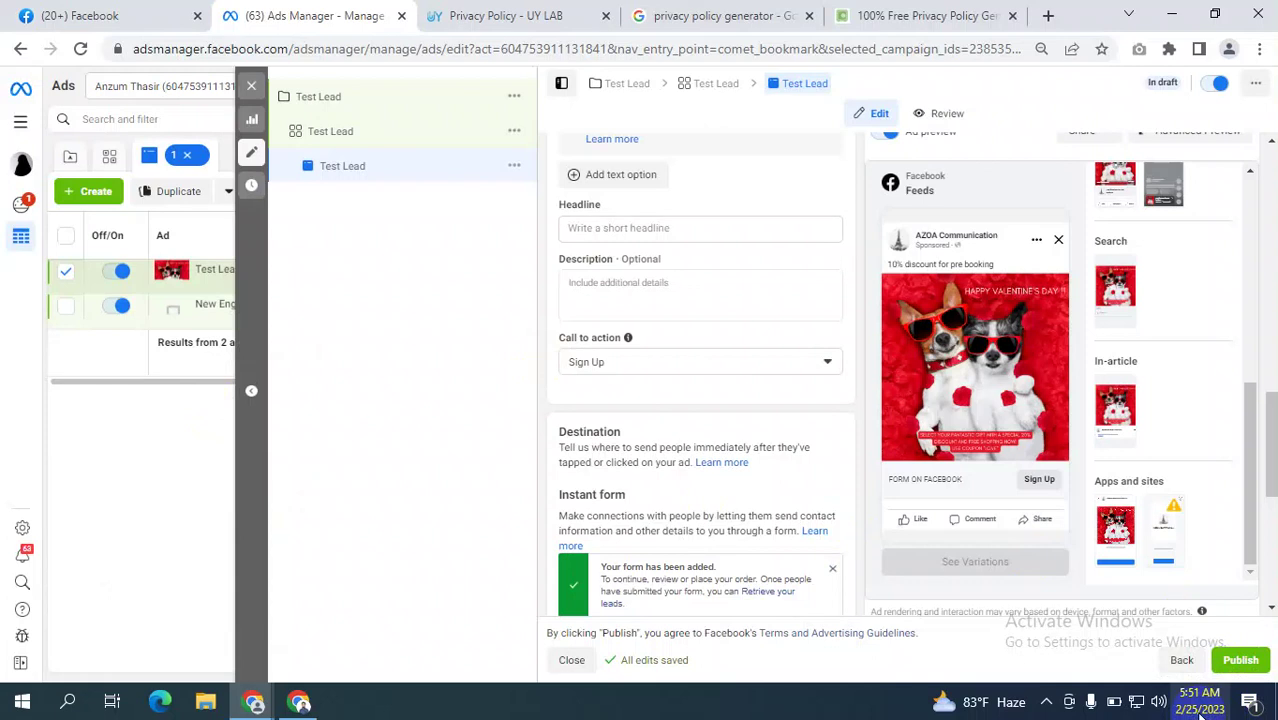
click(958, 15)
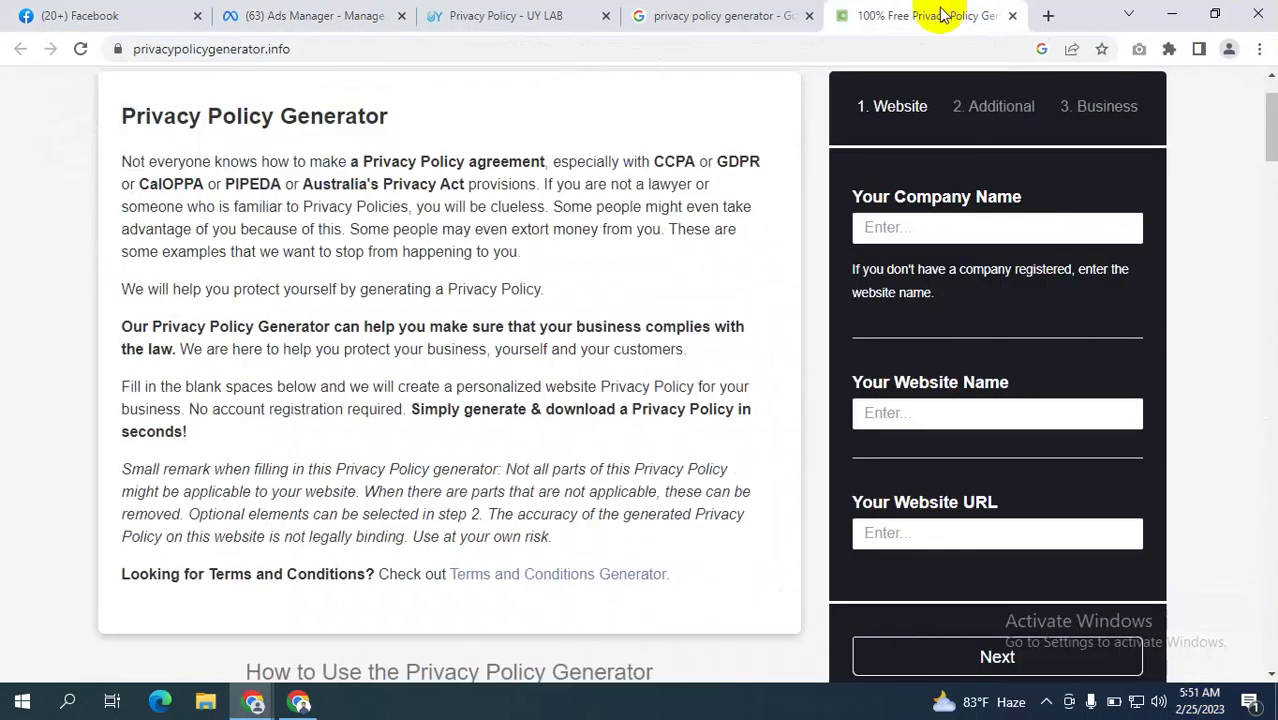
Scroll the Privacy Policy Generator page, then flip between it and Ads Manager, ending on Ads Manager.
scroll(650, 240, up, 1)
scroll(640, 240, down, 10)
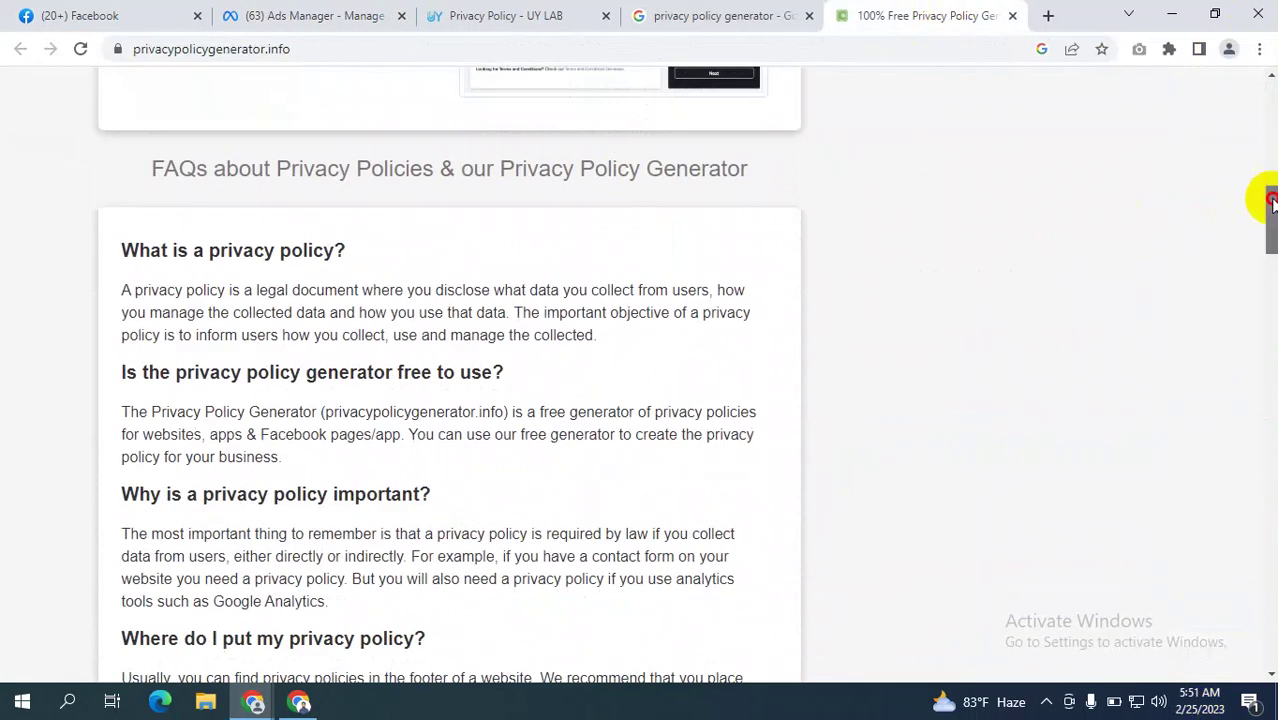
drag(1268, 200, 1272, 100)
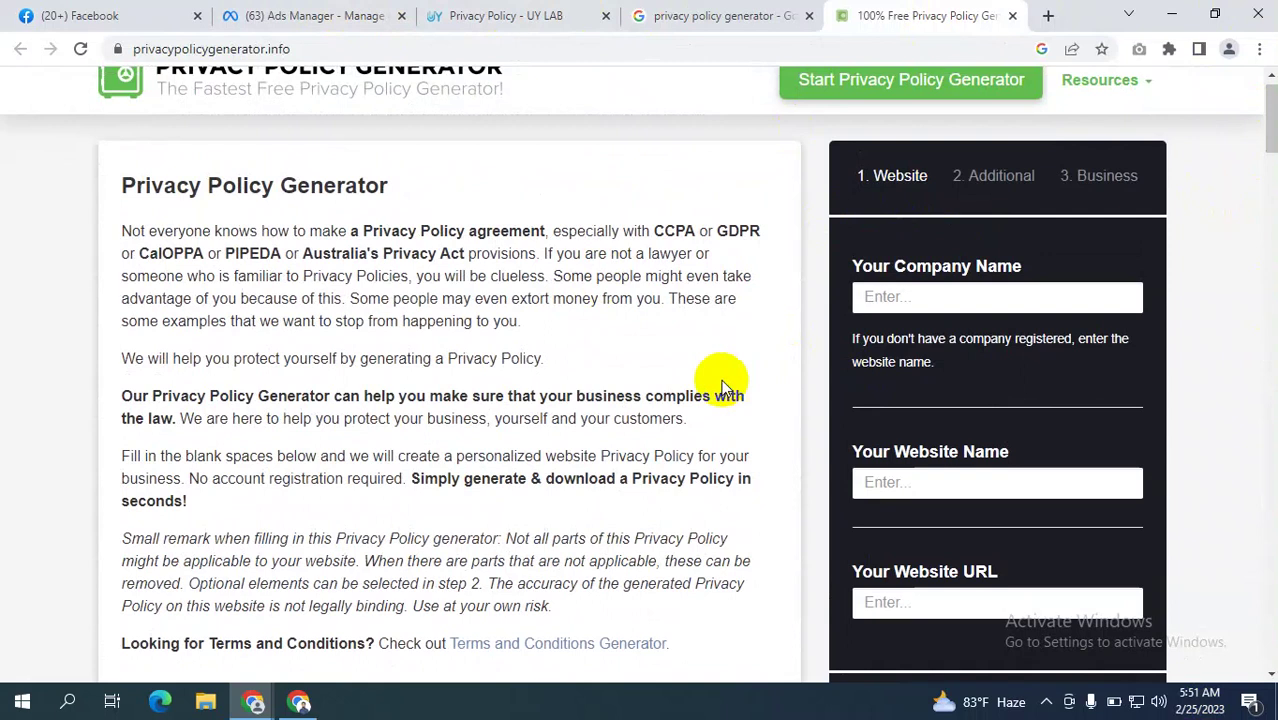
click(340, 12)
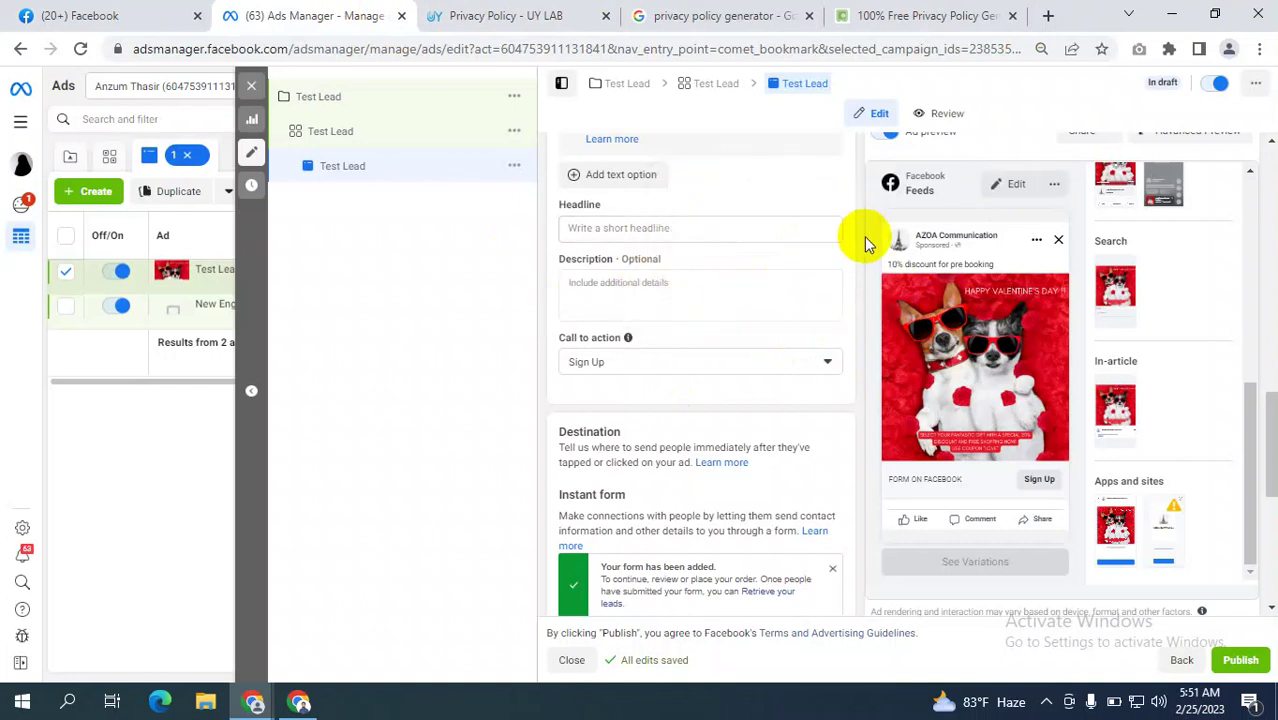
click(920, 15)
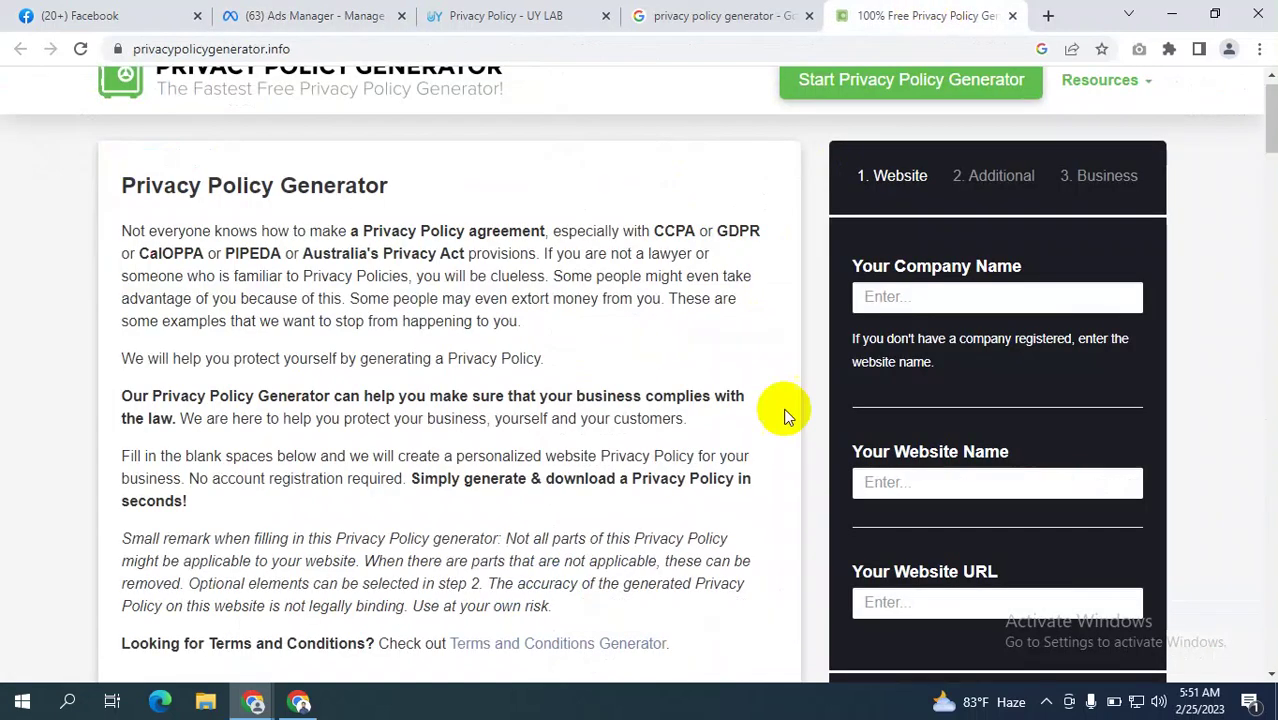
click(300, 15)
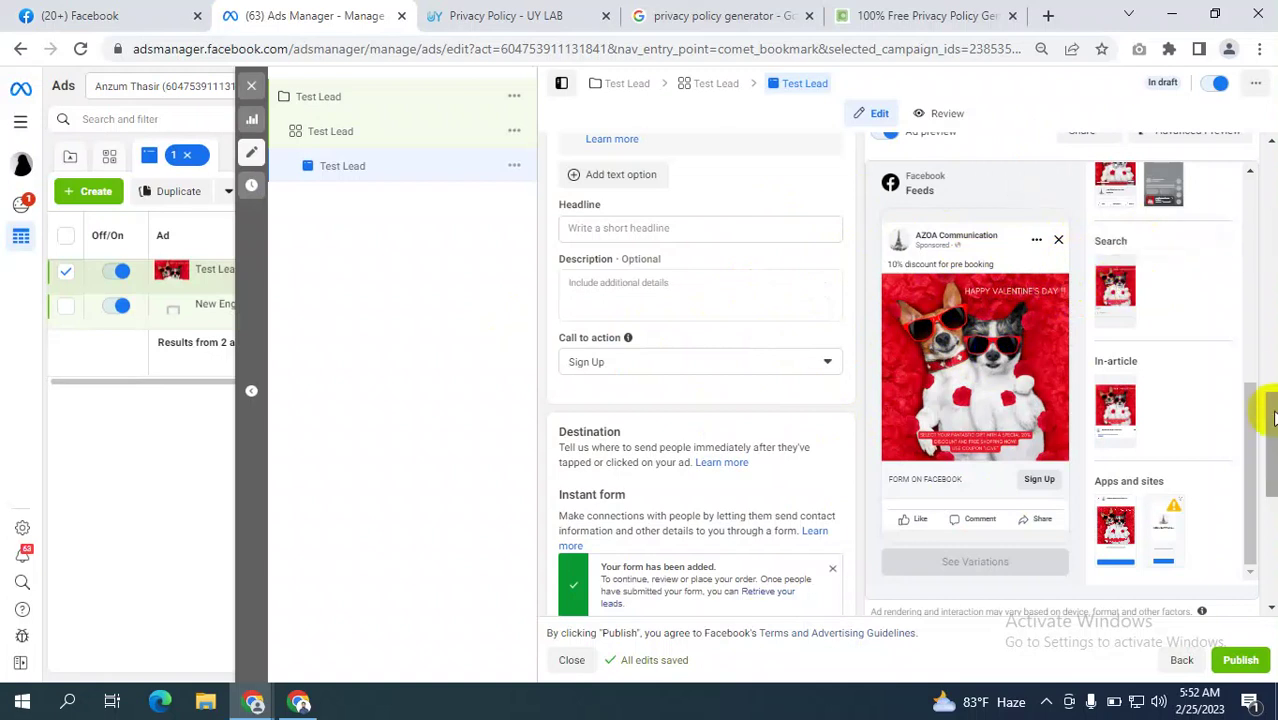
Scroll the Test Lead ad editor from Ad name down to Tracking, then show the Privacy Policy Generator.
drag(1272, 418, 1270, 200)
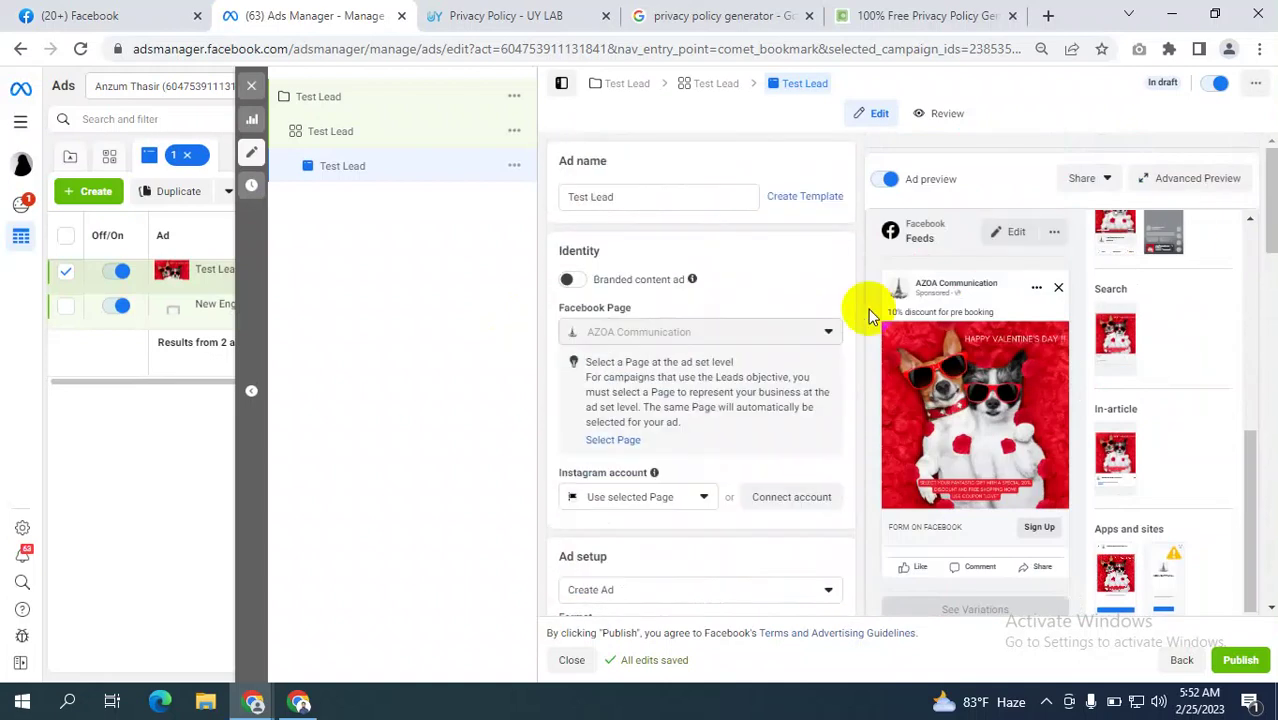
scroll(1113, 371, down, 3)
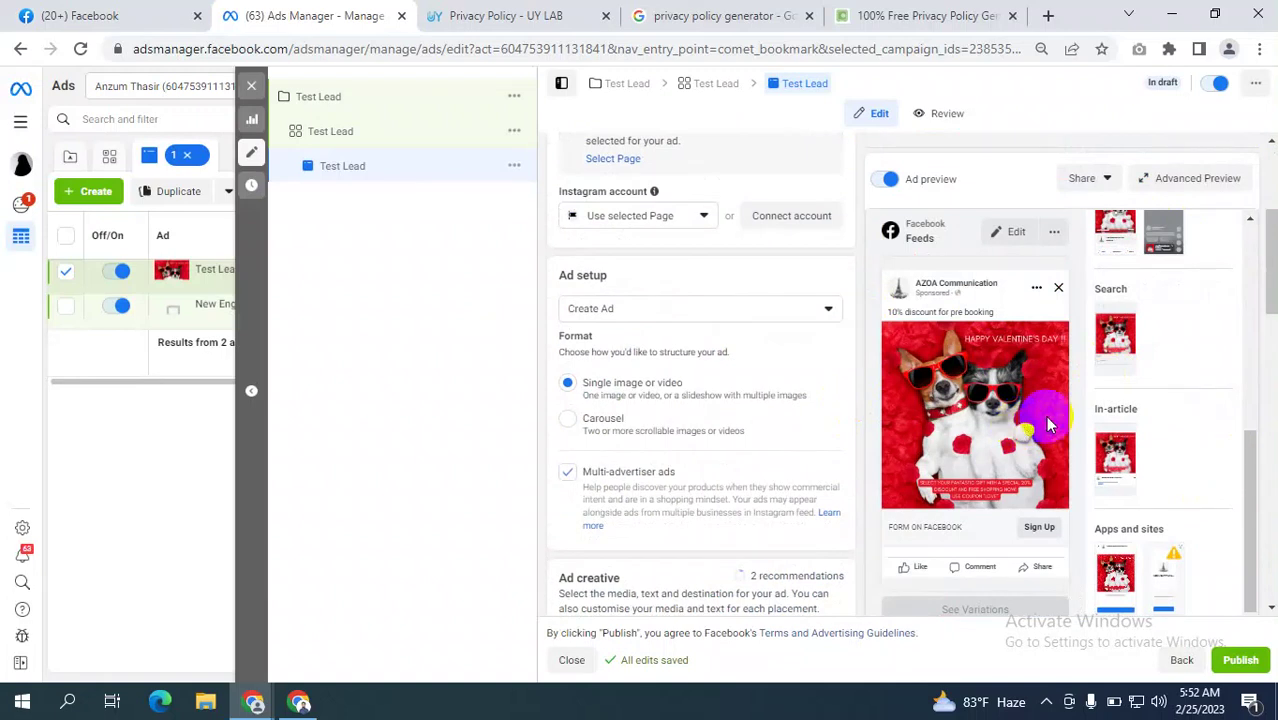
scroll(1204, 422, down, 10)
scroll(1204, 444, down, 2)
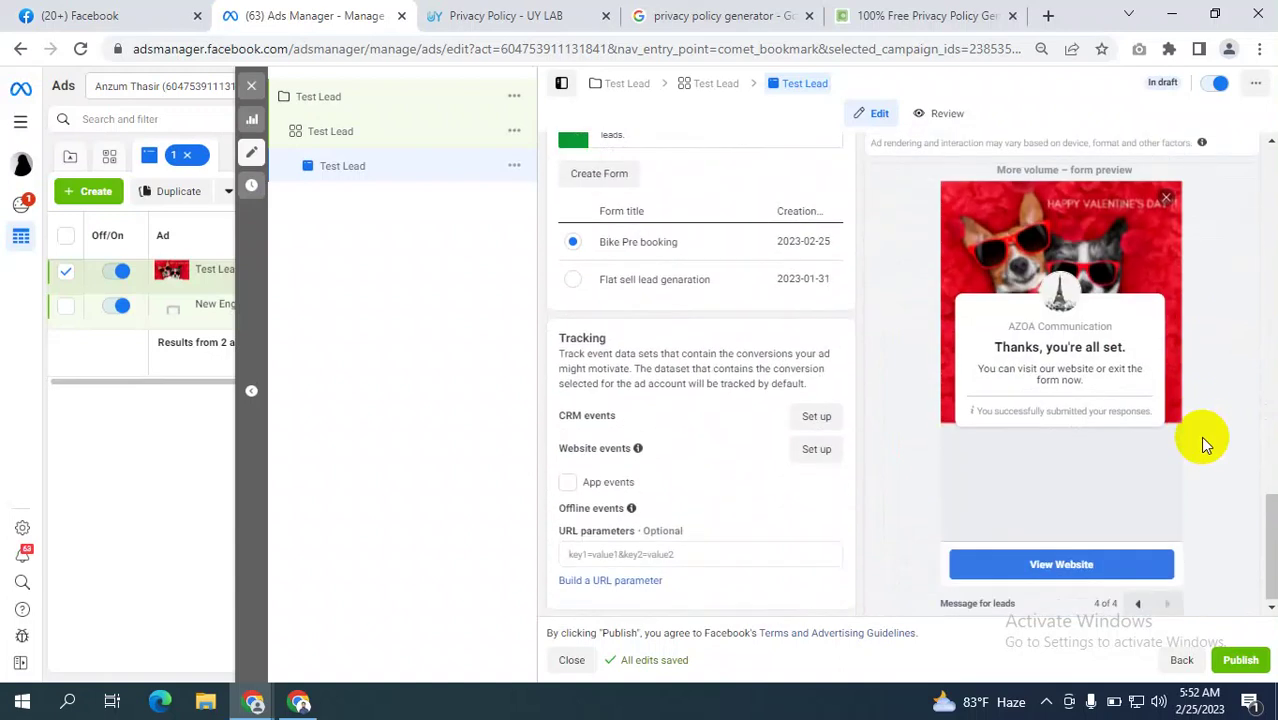
click(920, 12)
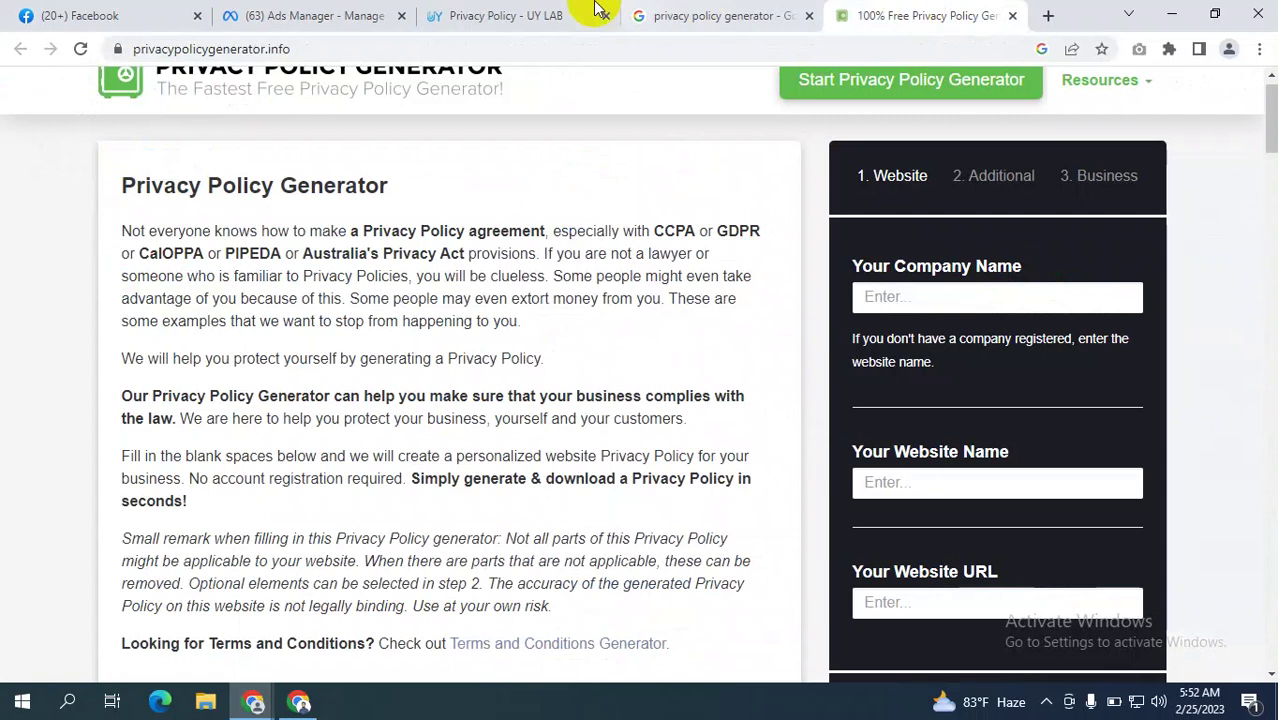
Review the UY LAB privacy policy and generator search results, then return to the Test Lead editor.
click(545, 13)
click(700, 17)
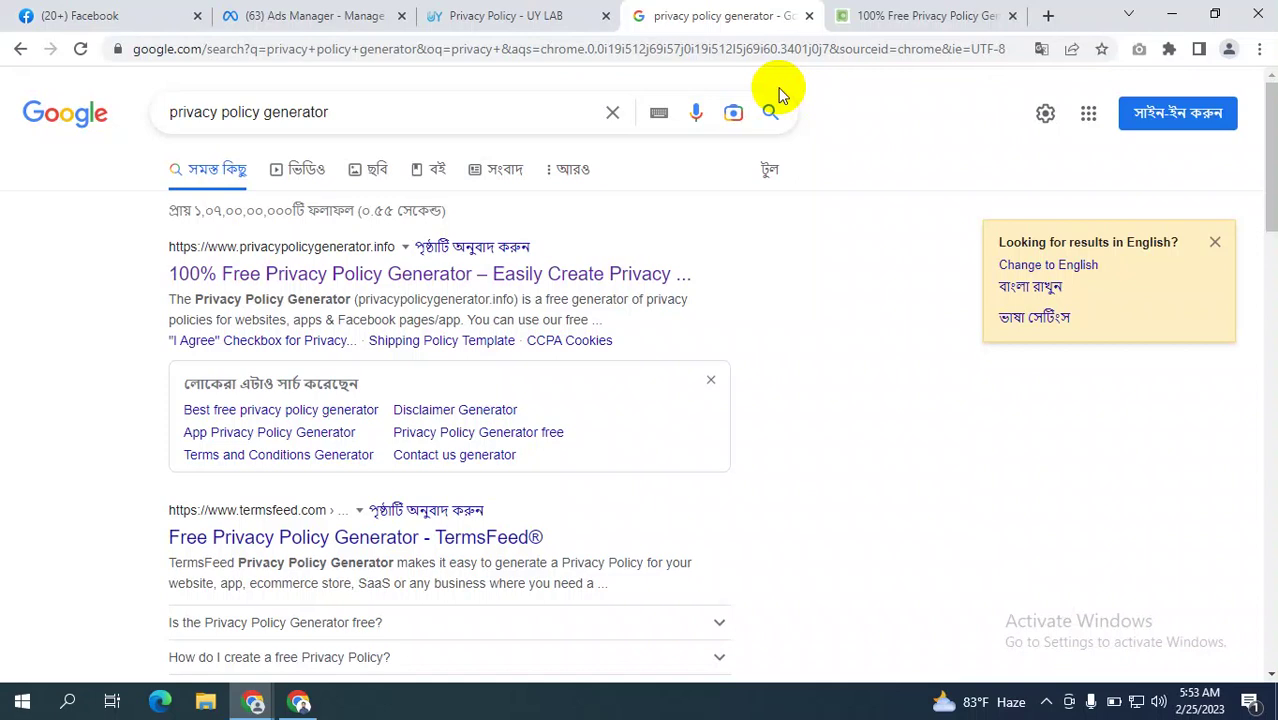
click(475, 13)
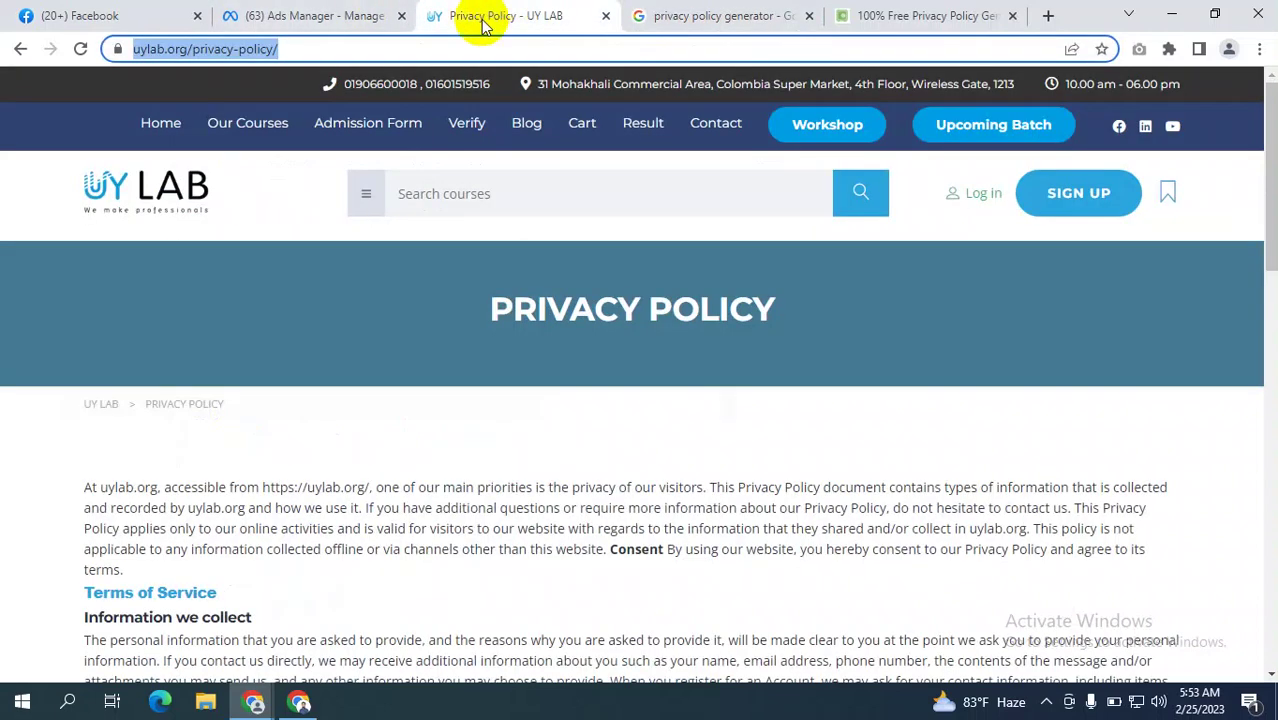
click(335, 10)
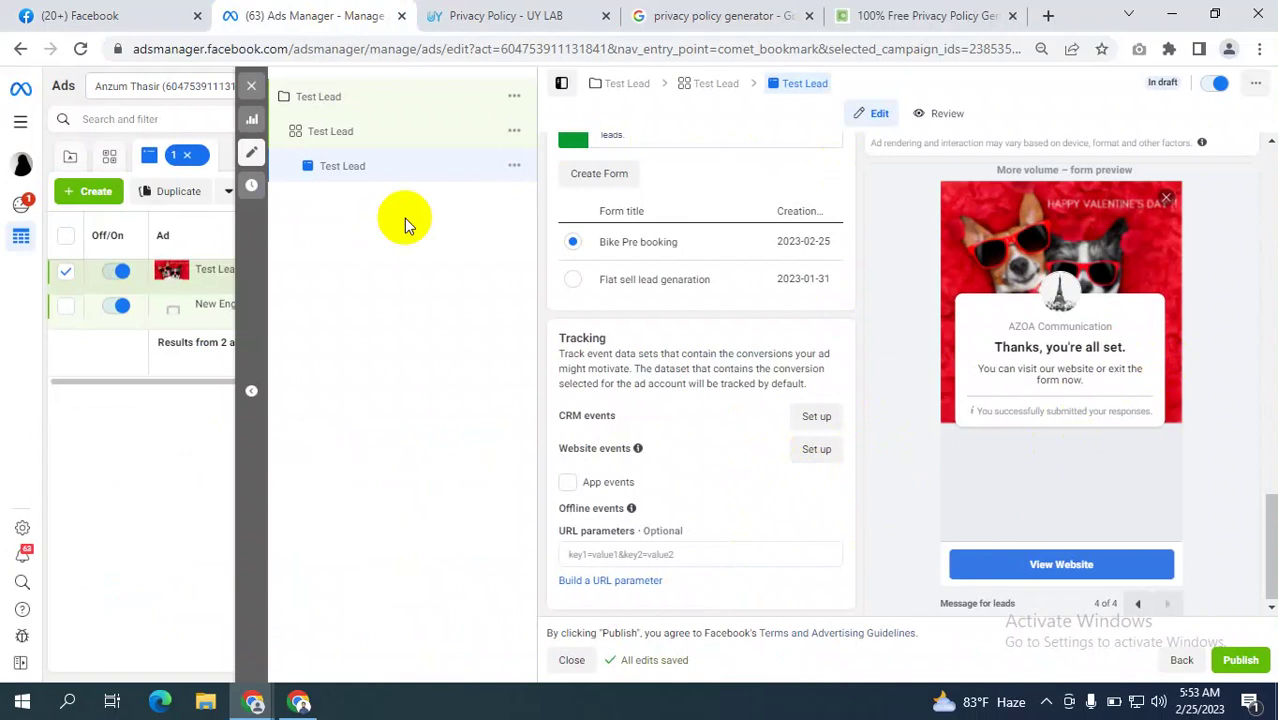
Check the Test Lead ad's Facebook Feeds preview, then return to the UY LAB privacy policy page.
scroll(613, 348, up, 4)
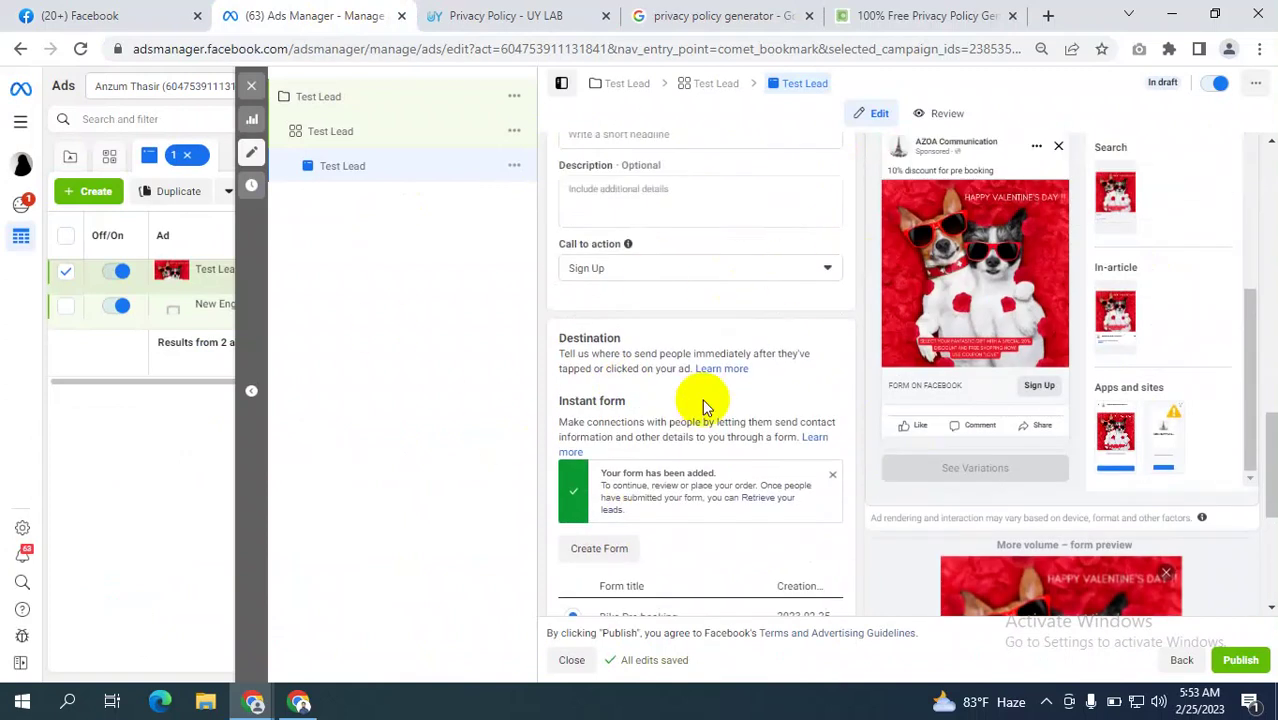
scroll(922, 228, up, 2)
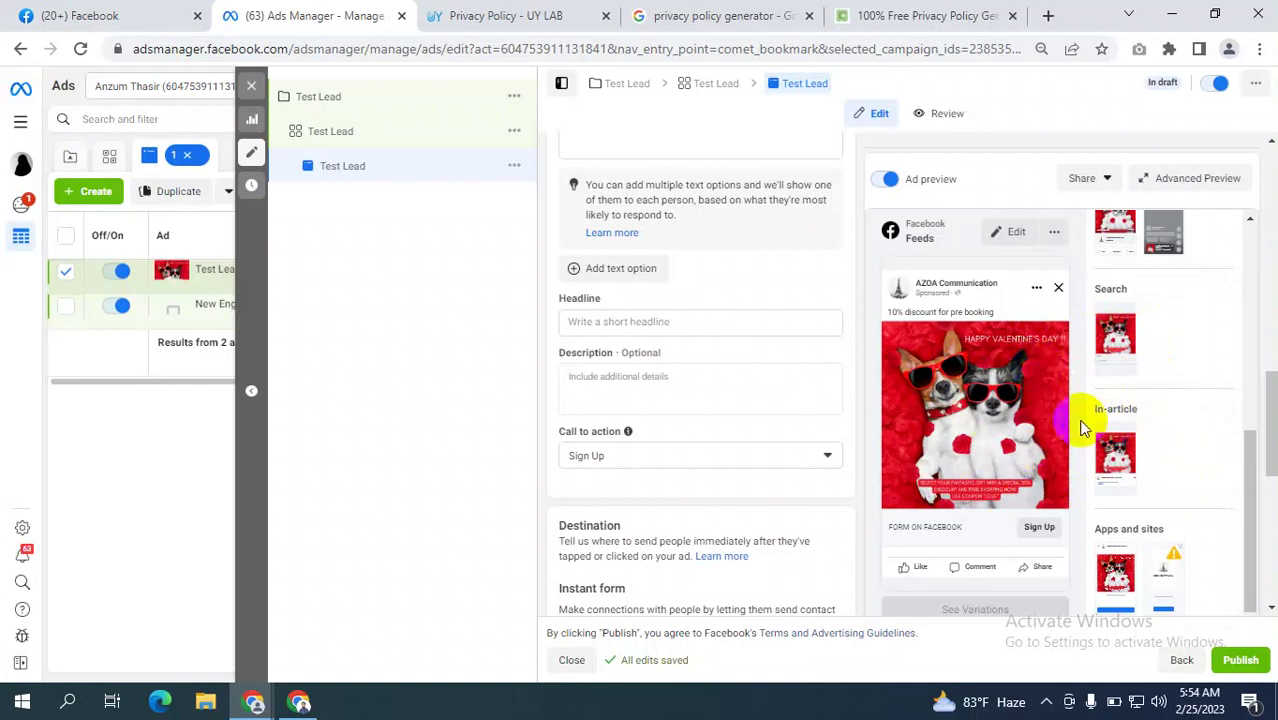
click(970, 415)
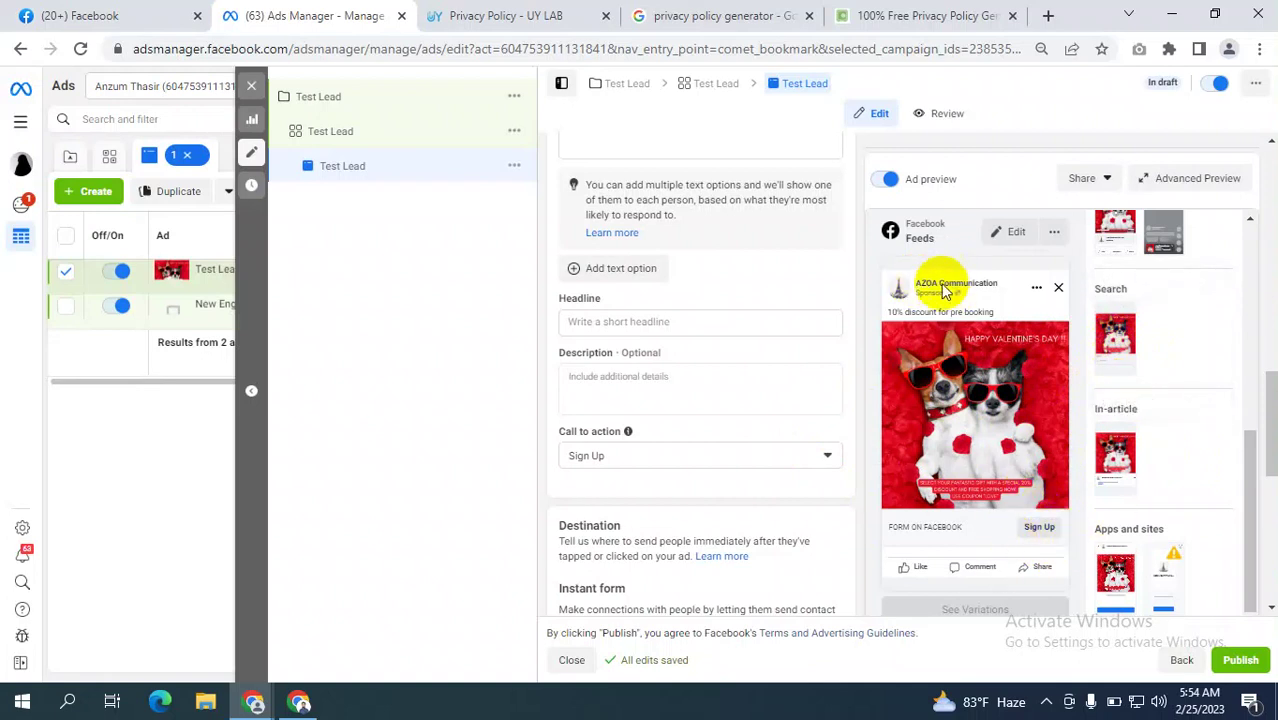
click(513, 18)
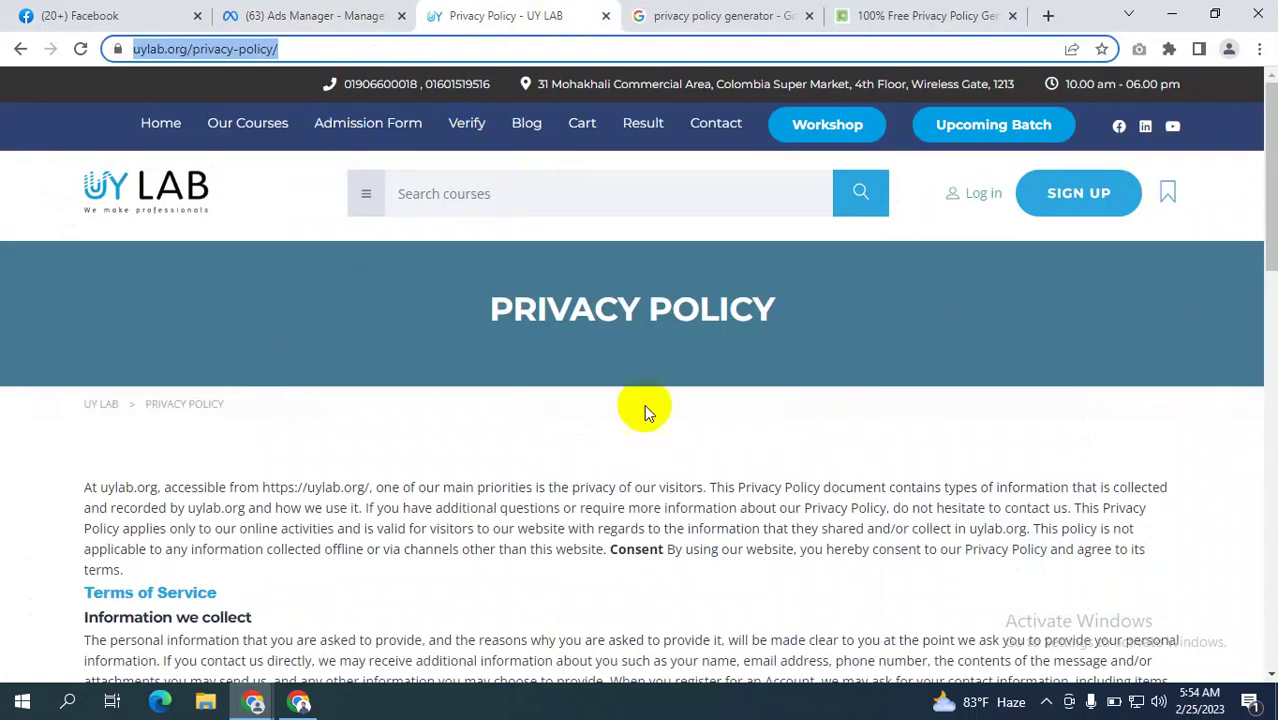
click(320, 14)
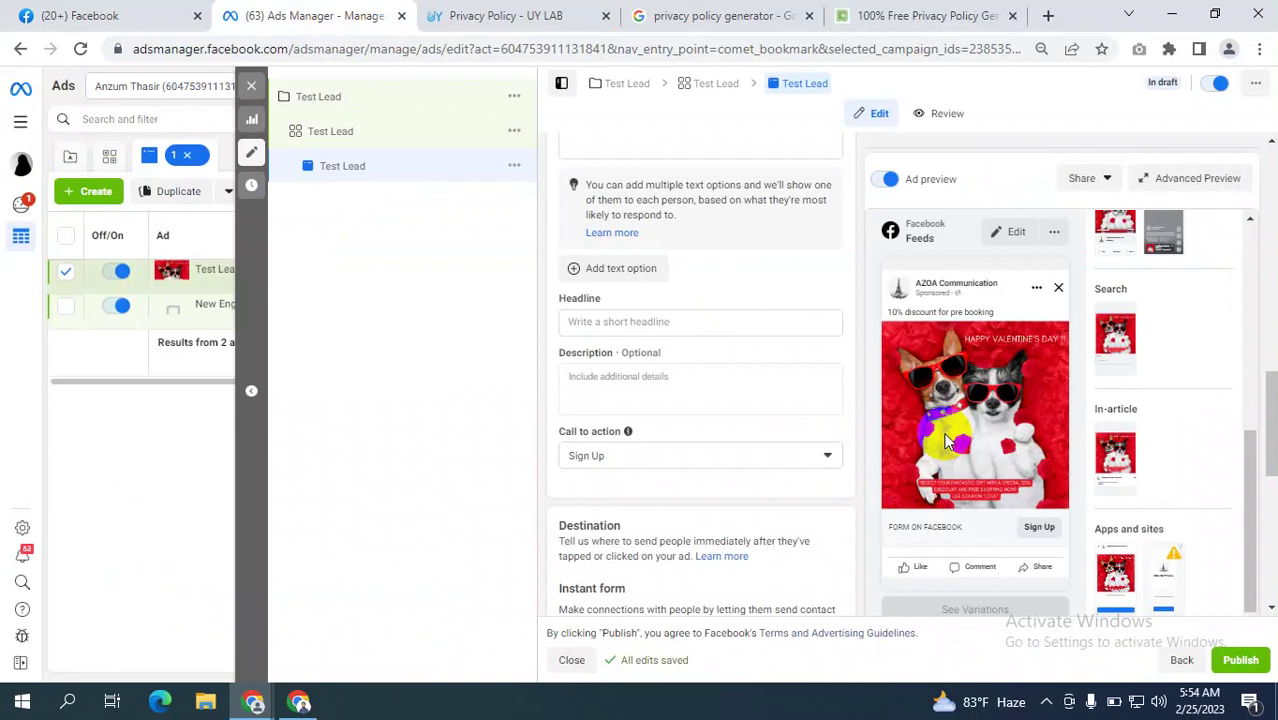
click(494, 15)
click(262, 52)
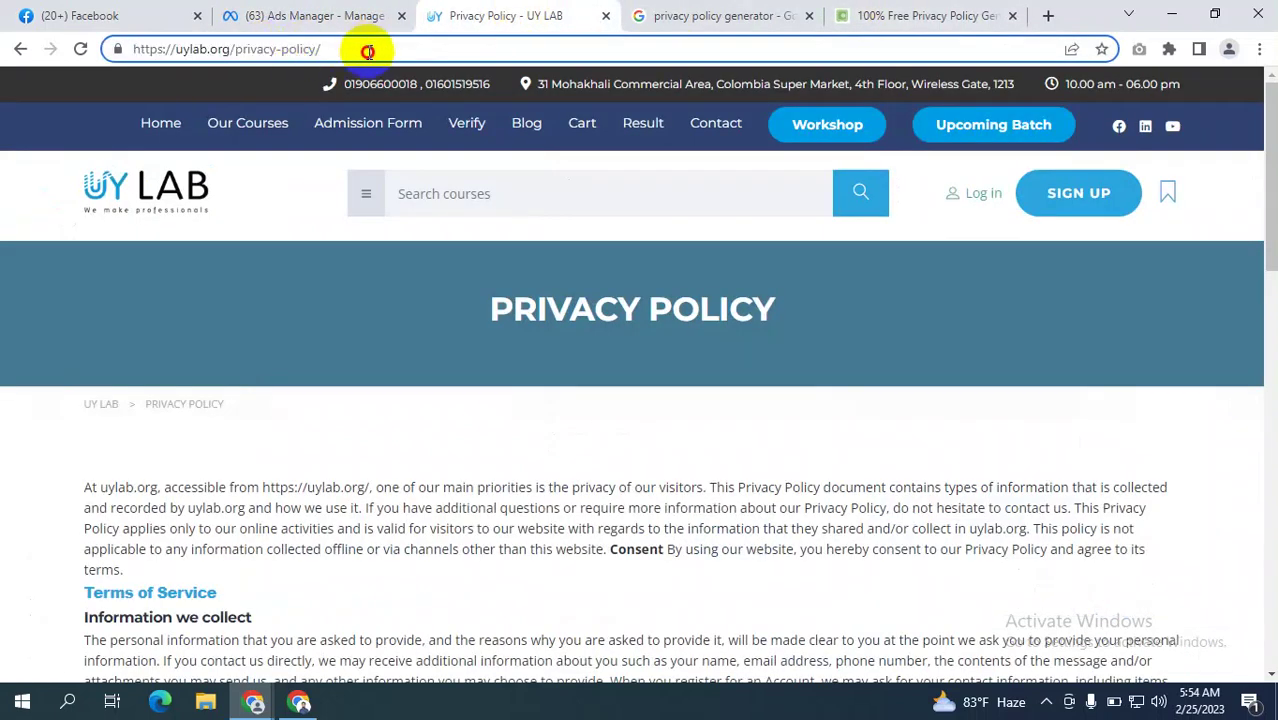
drag(362, 47, 243, 49)
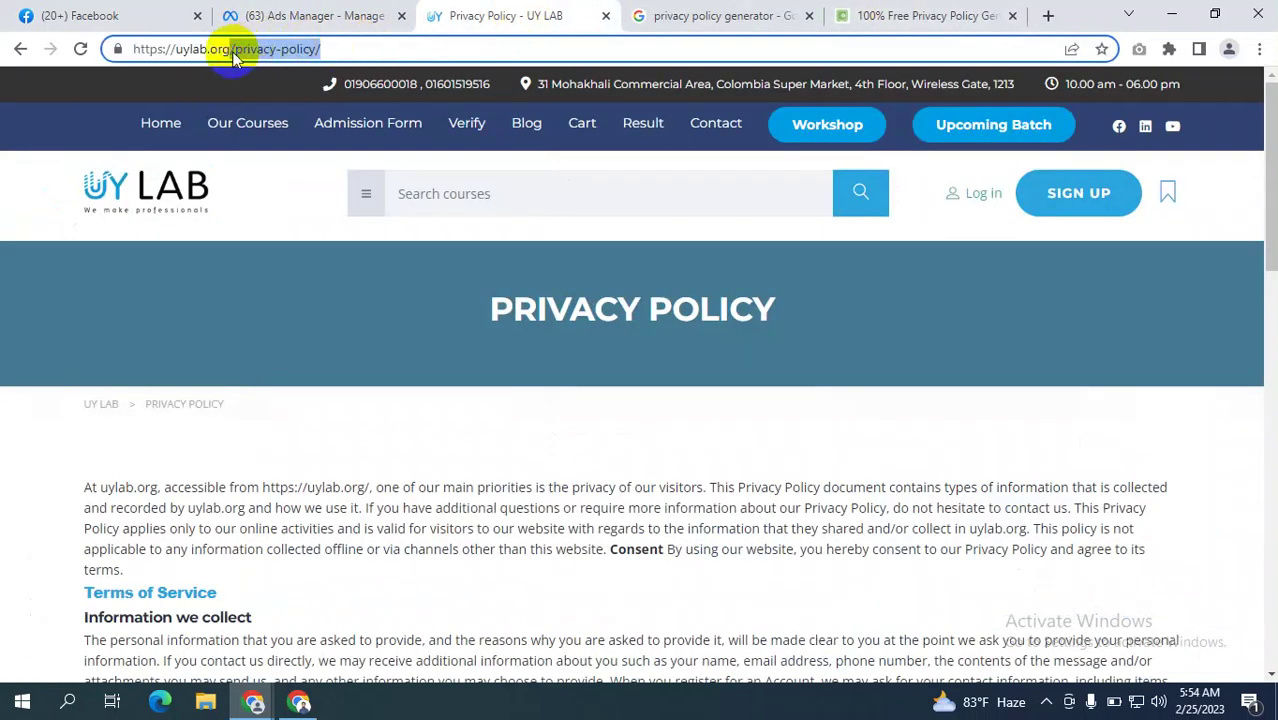
click(372, 16)
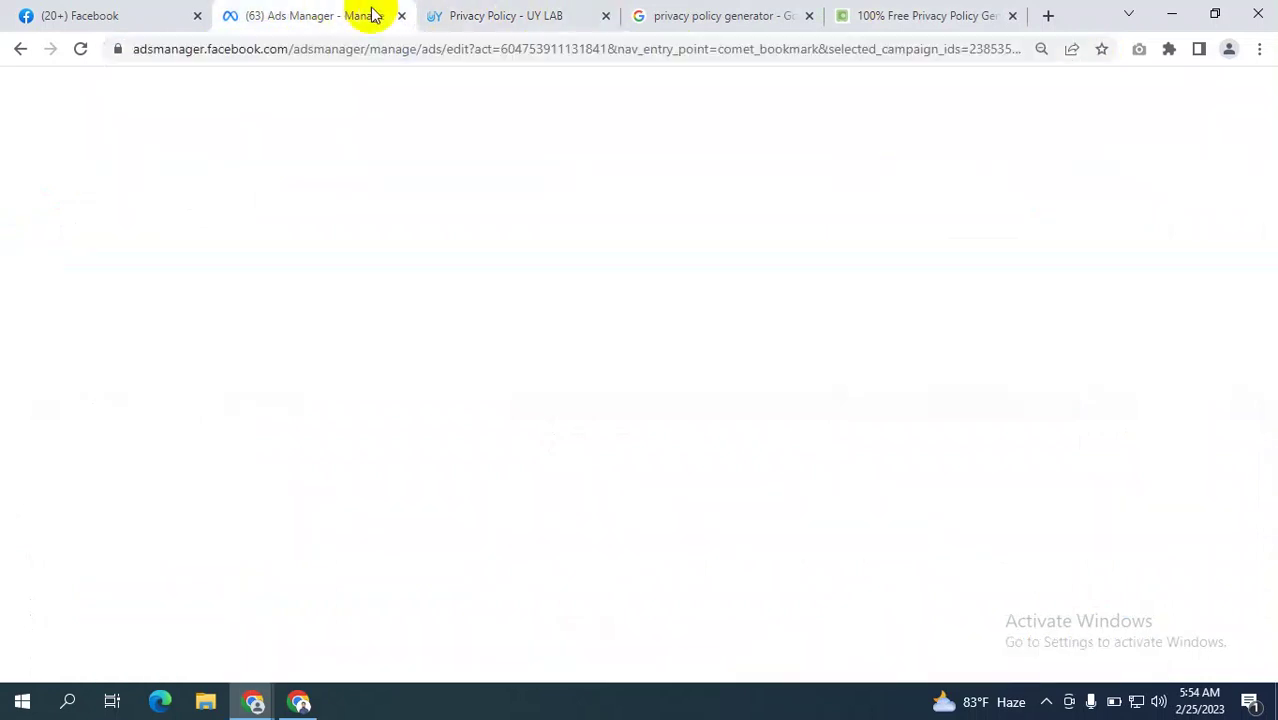
click(499, 14)
click(365, 46)
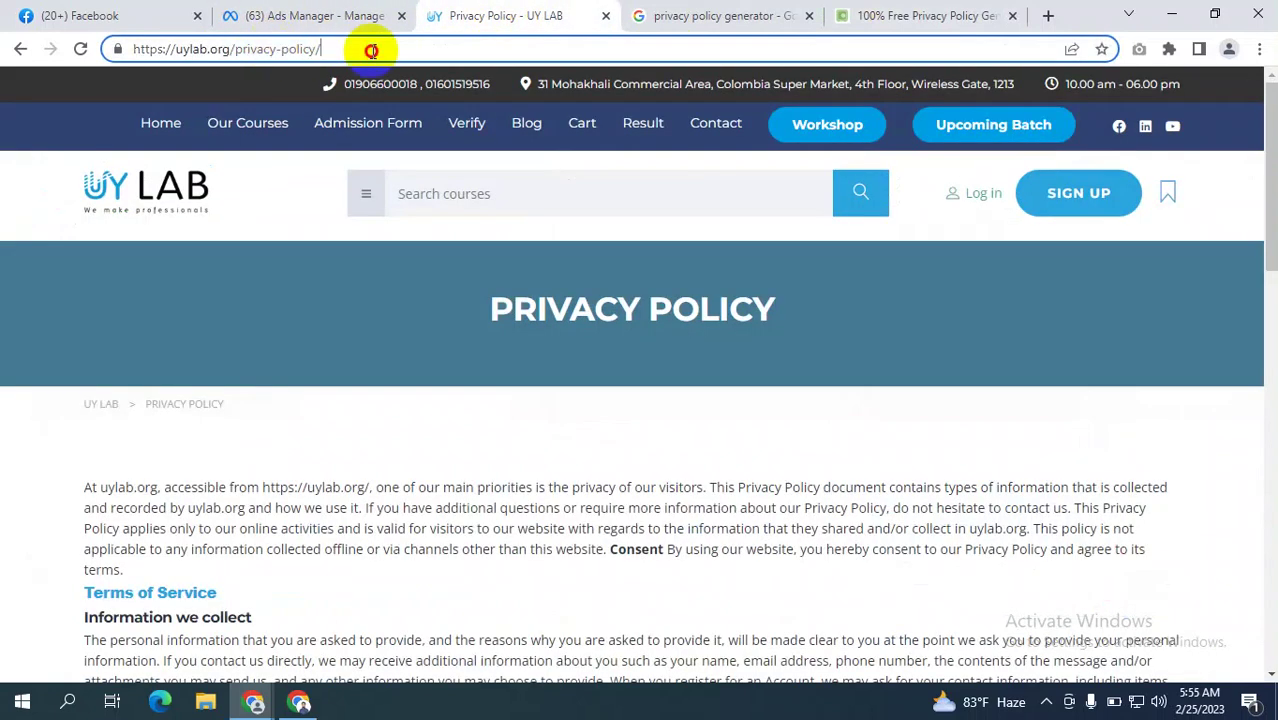
click(313, 8)
click(484, 14)
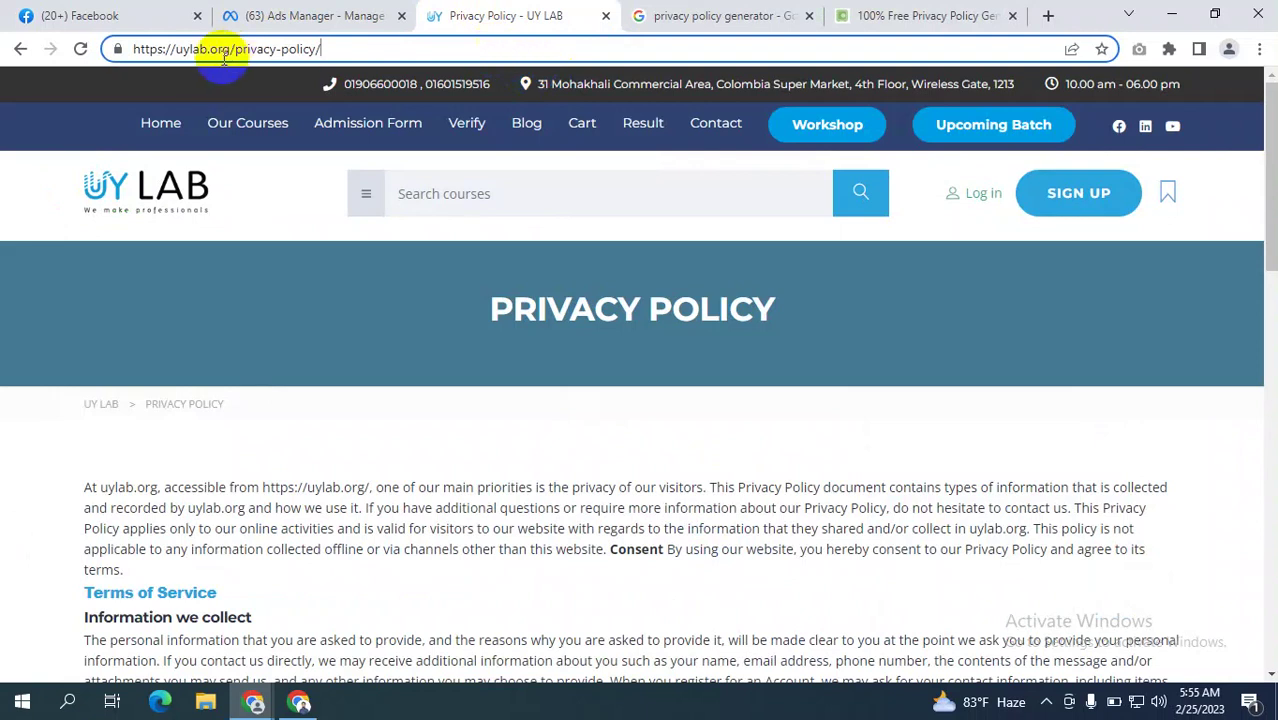
drag(228, 46, 86, 46)
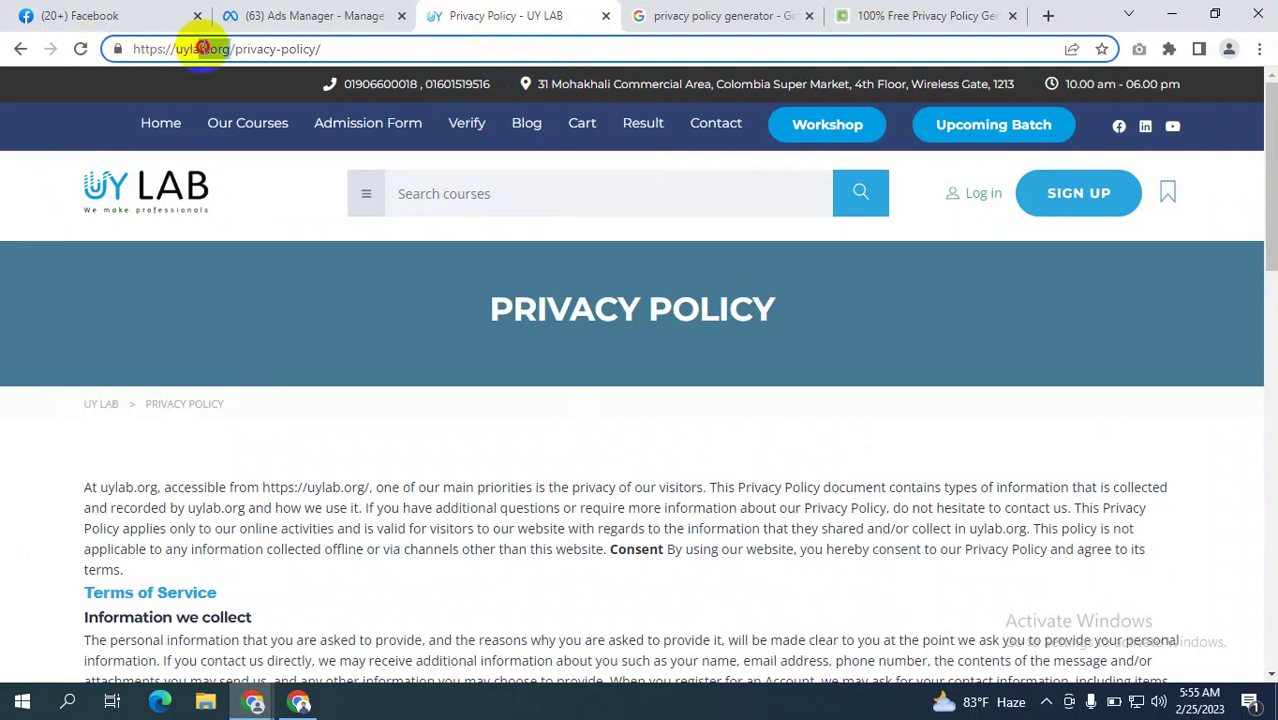
drag(230, 48, 114, 48)
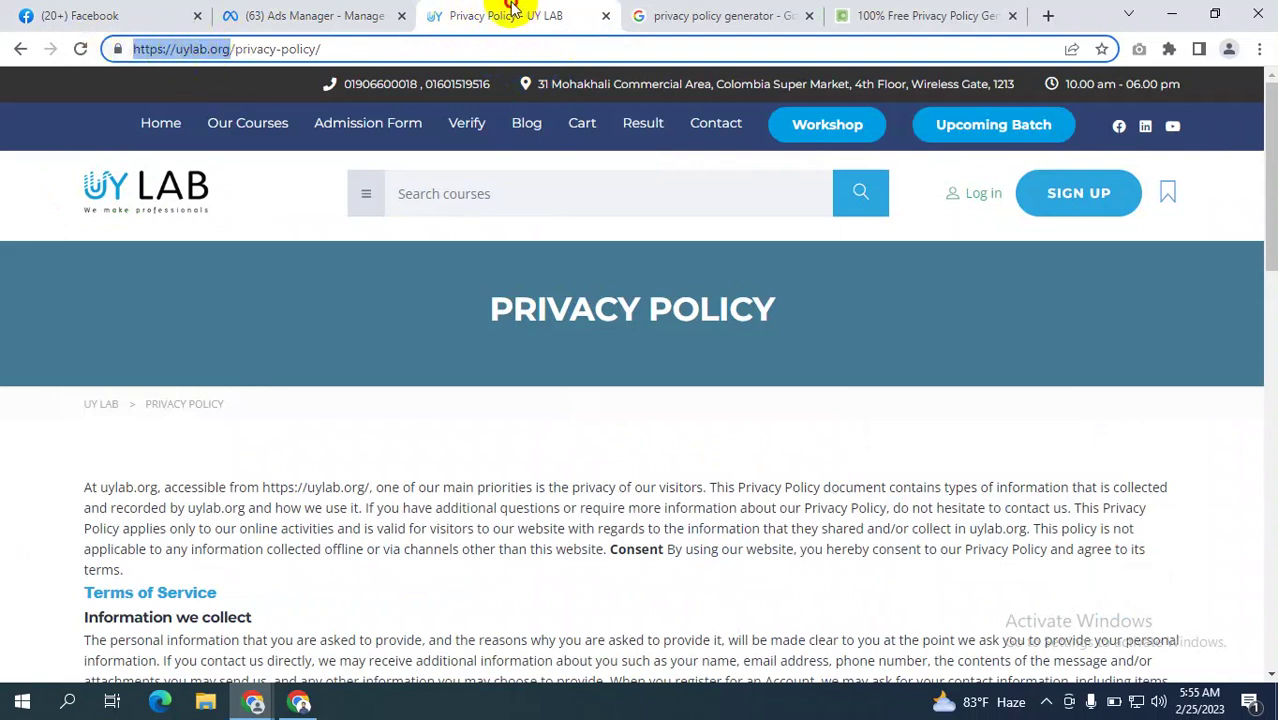
click(314, 14)
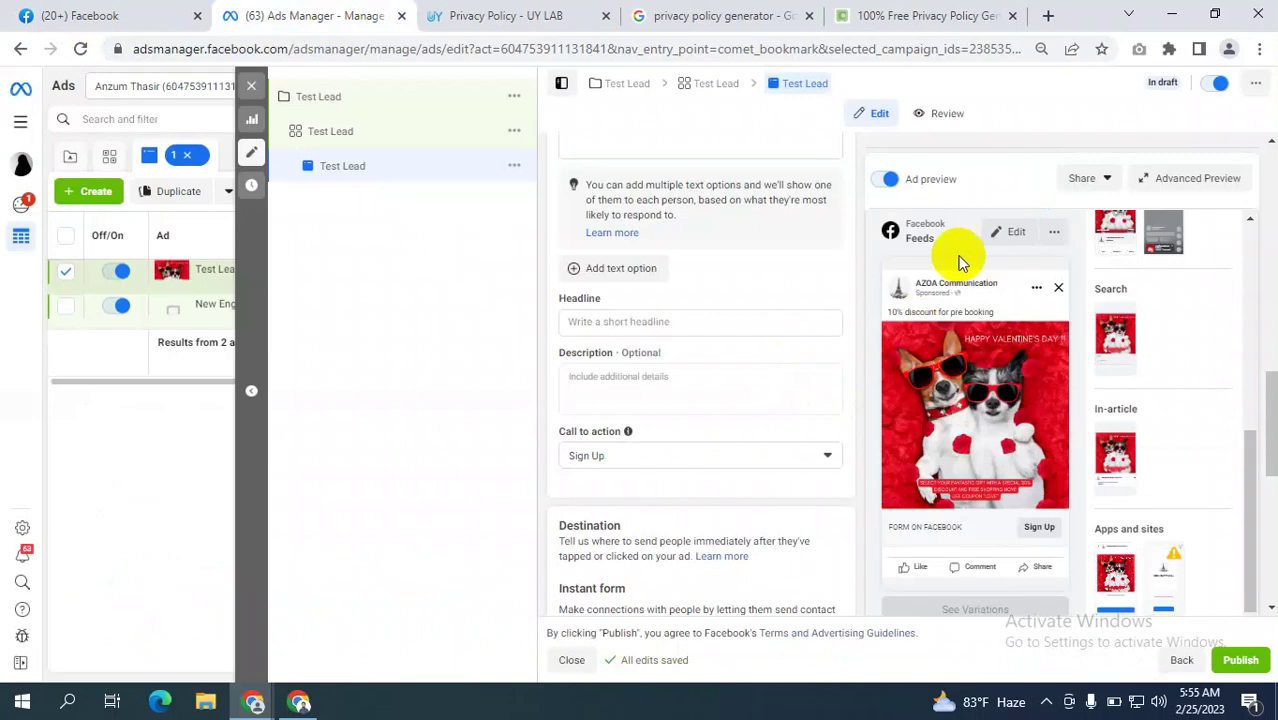
click(502, 15)
click(280, 15)
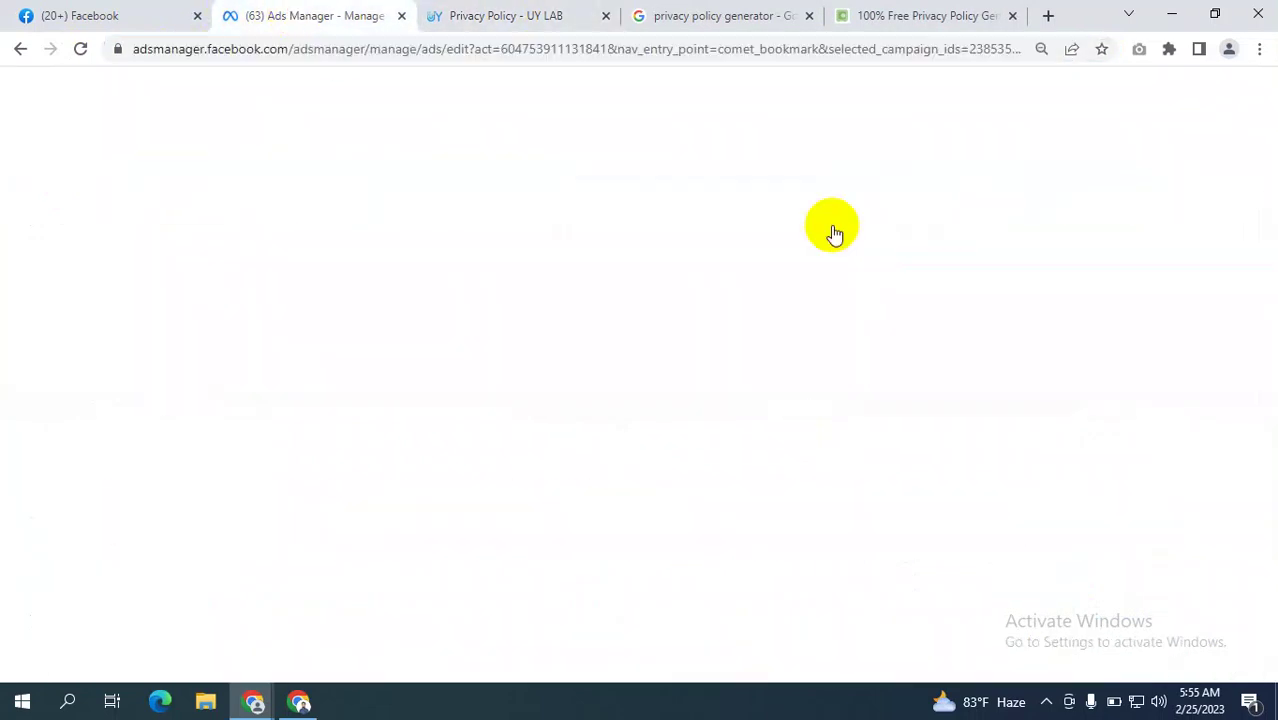
click(540, 12)
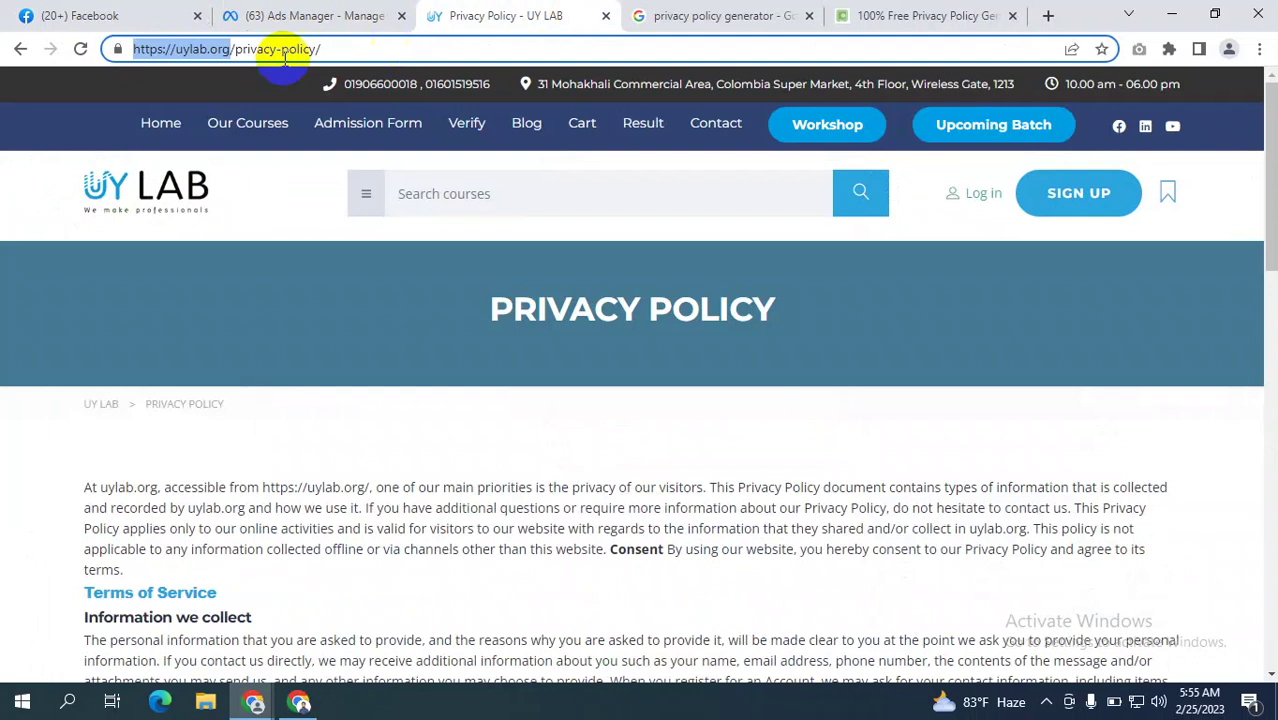
click(226, 49)
drag(232, 49, 668, 65)
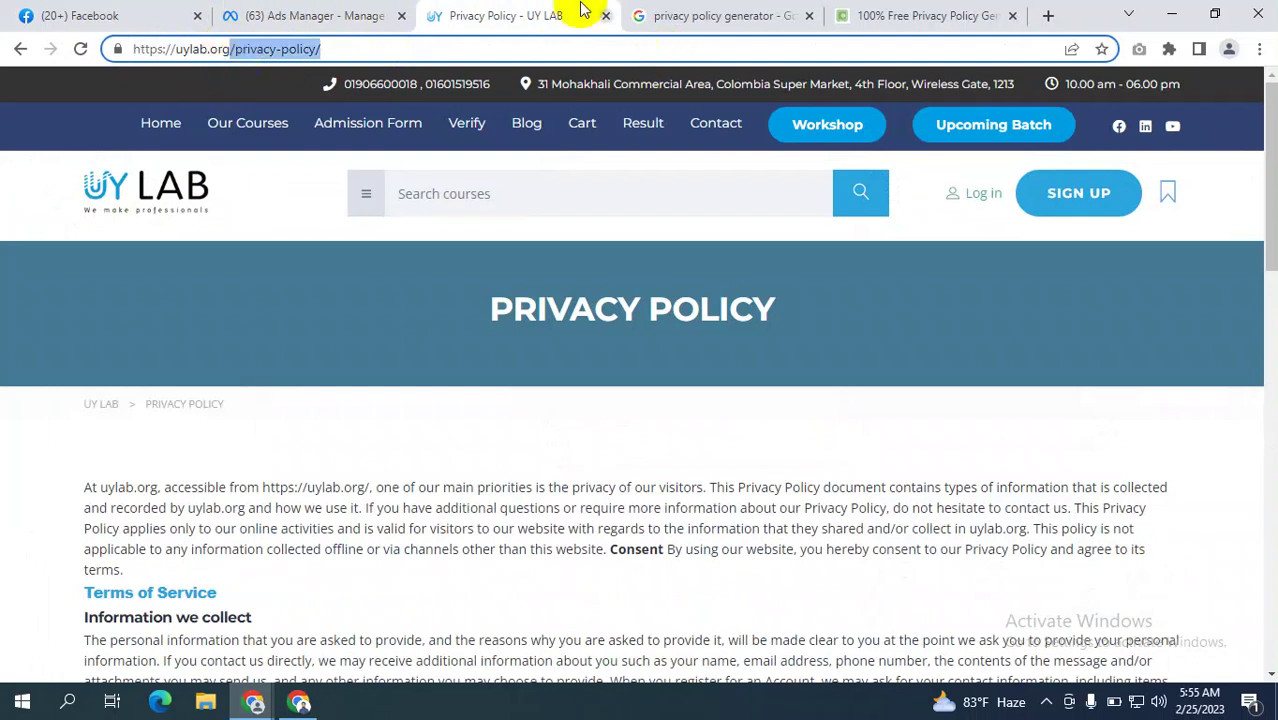
drag(231, 49, 80, 52)
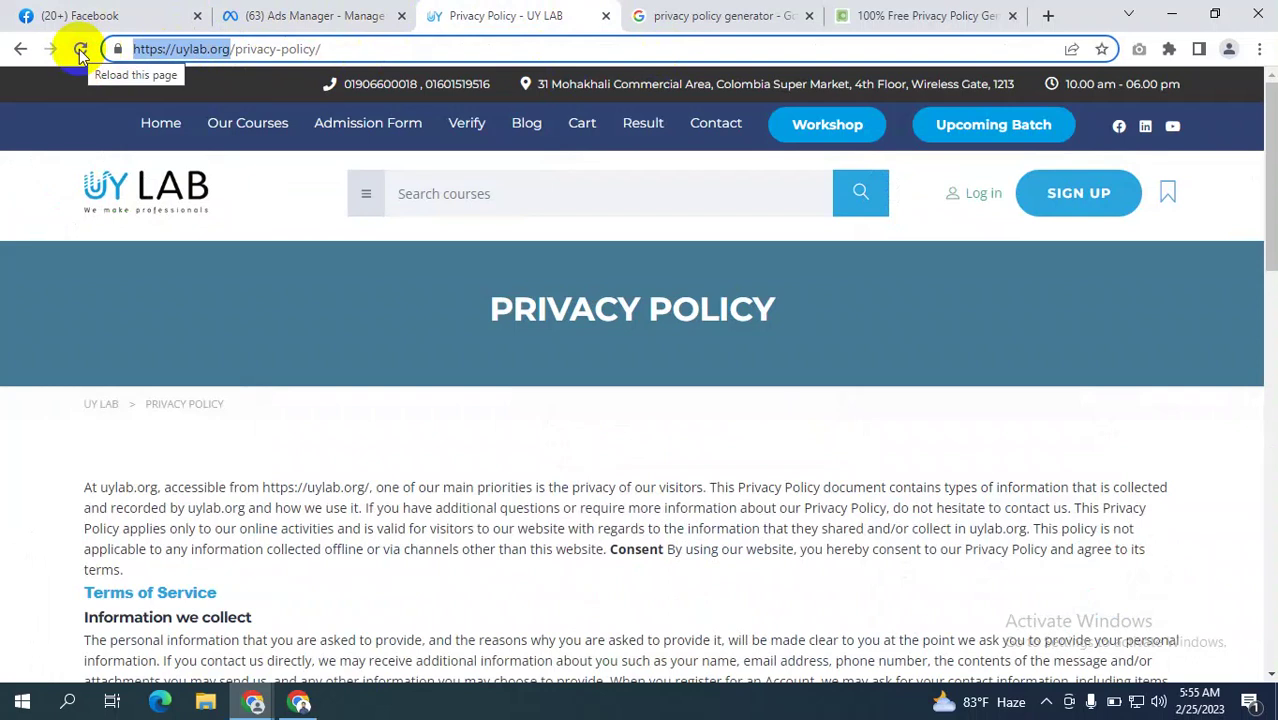
click(362, 15)
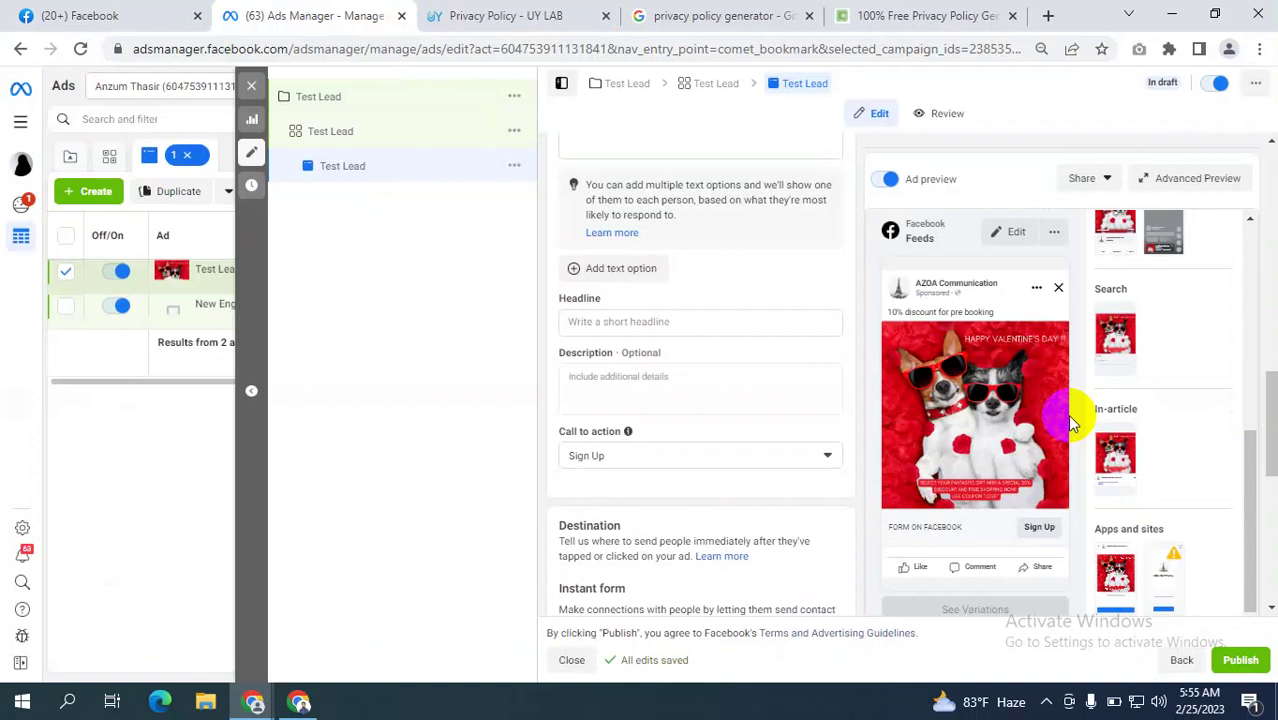
Open the Test Lead ad set to confirm Instant Forms as its conversion location.
scroll(807, 449, up, 3)
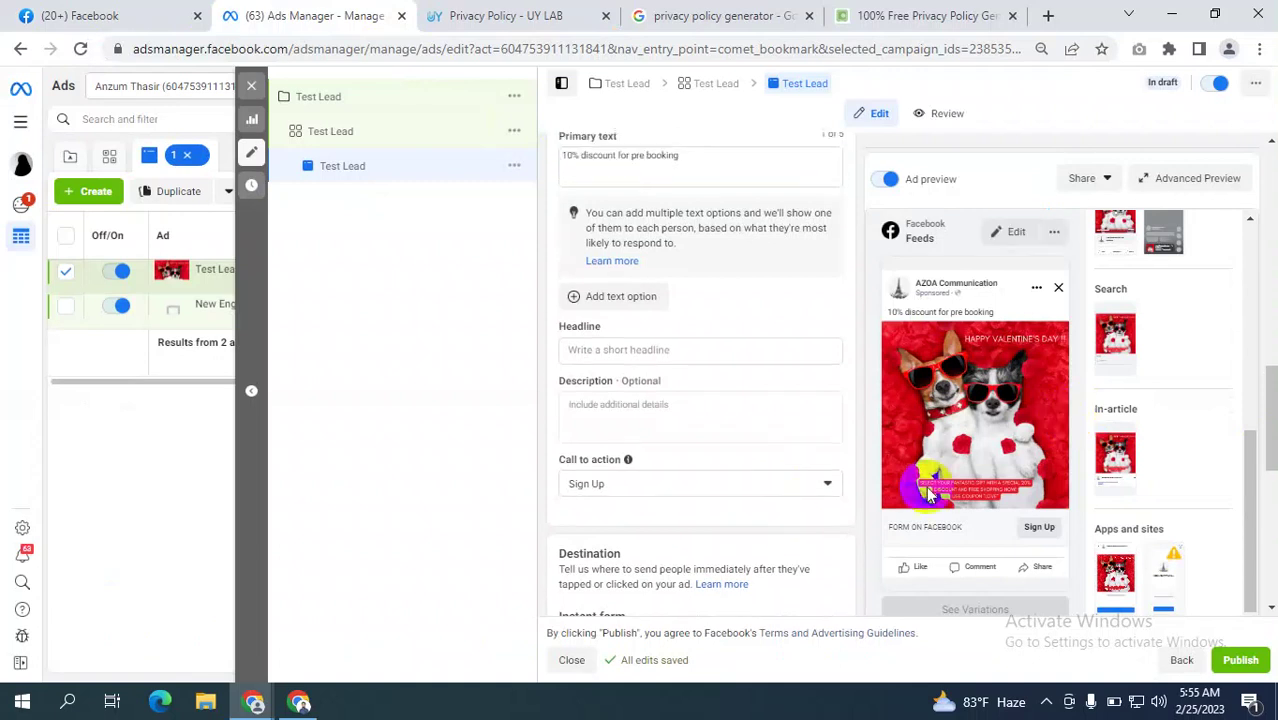
scroll(1019, 400, down, 10)
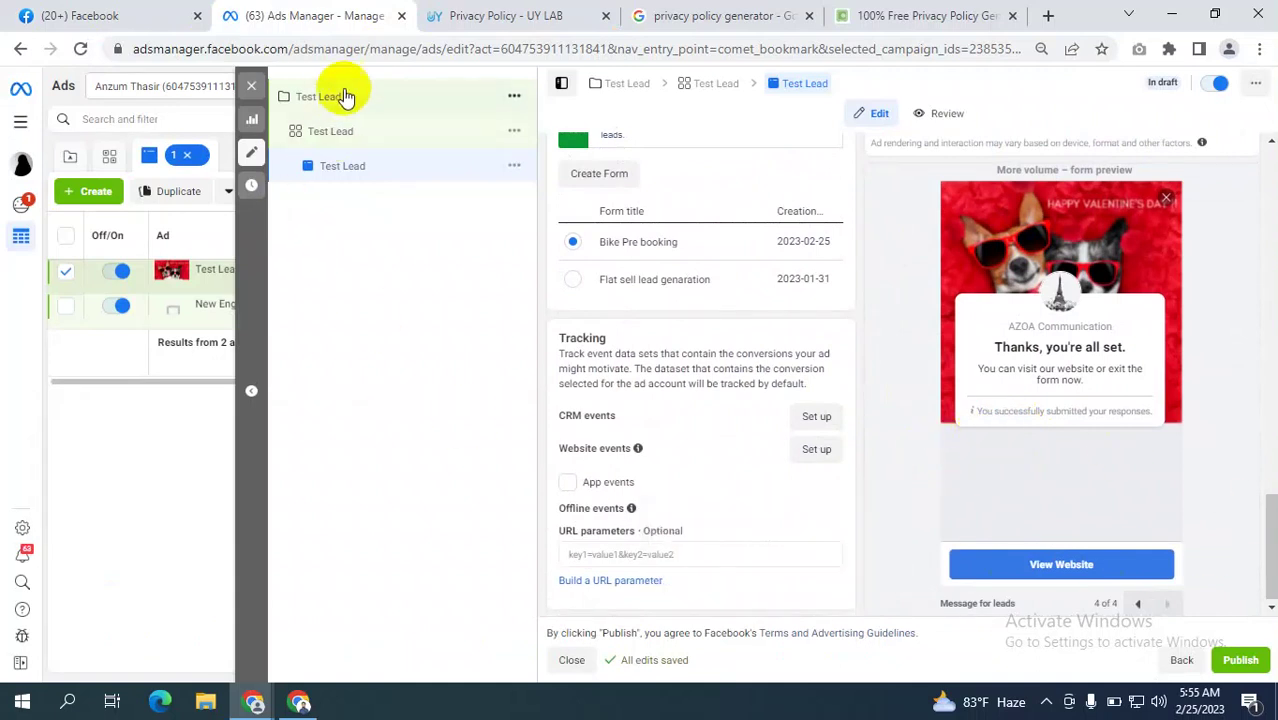
click(328, 133)
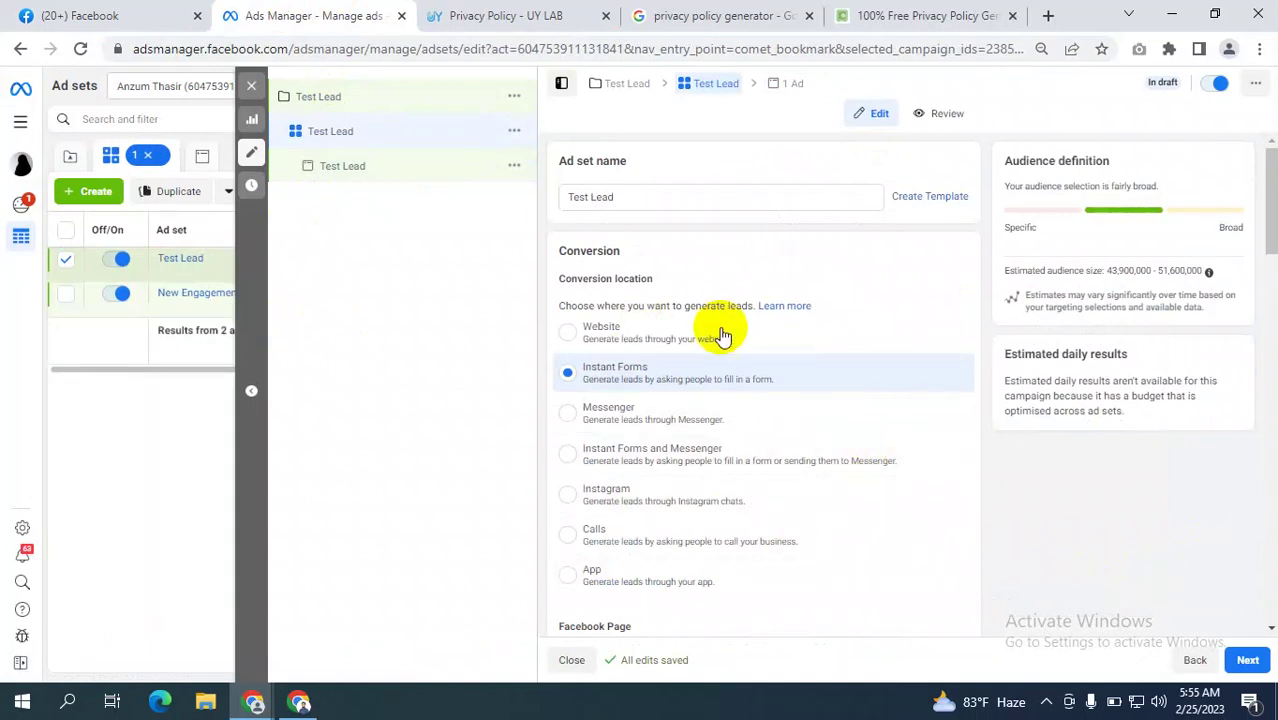
Reopen the Test Lead ad's settings, then go to the Facebook home feed tab.
click(348, 170)
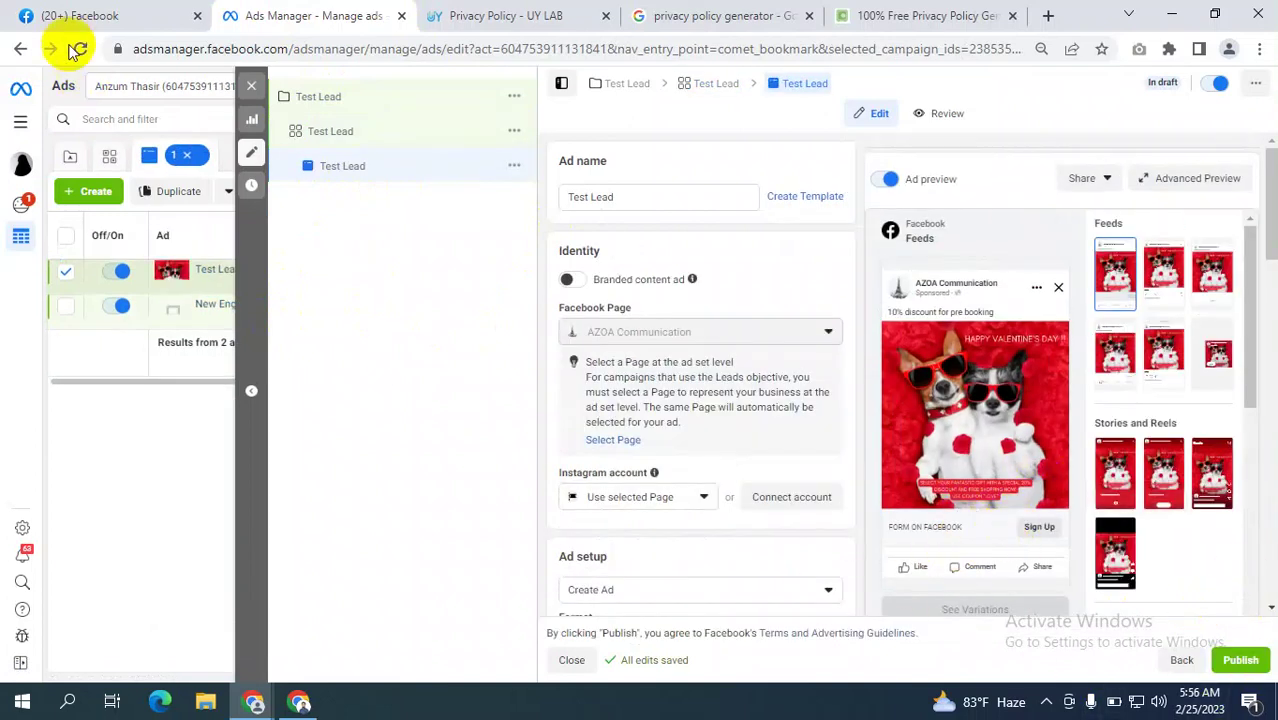
click(82, 14)
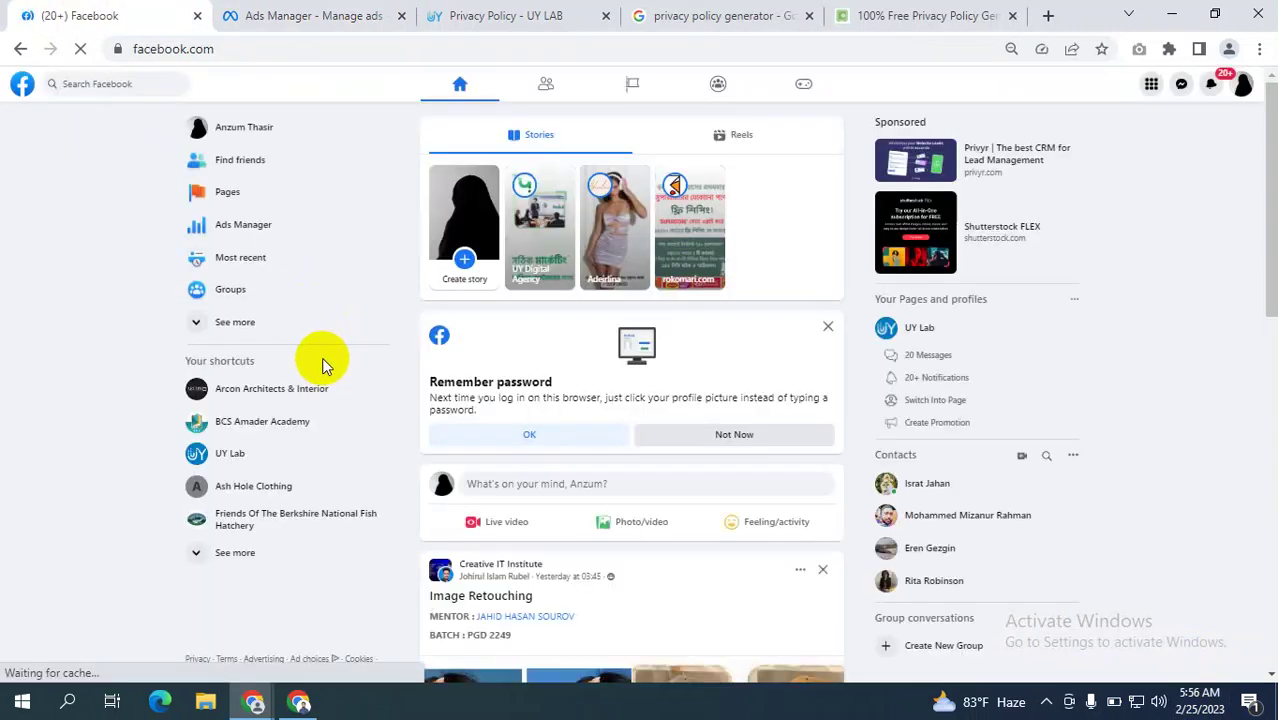
Open the Arcon Architects & Interior Page in a new tab and switch to acting as it.
click(233, 193)
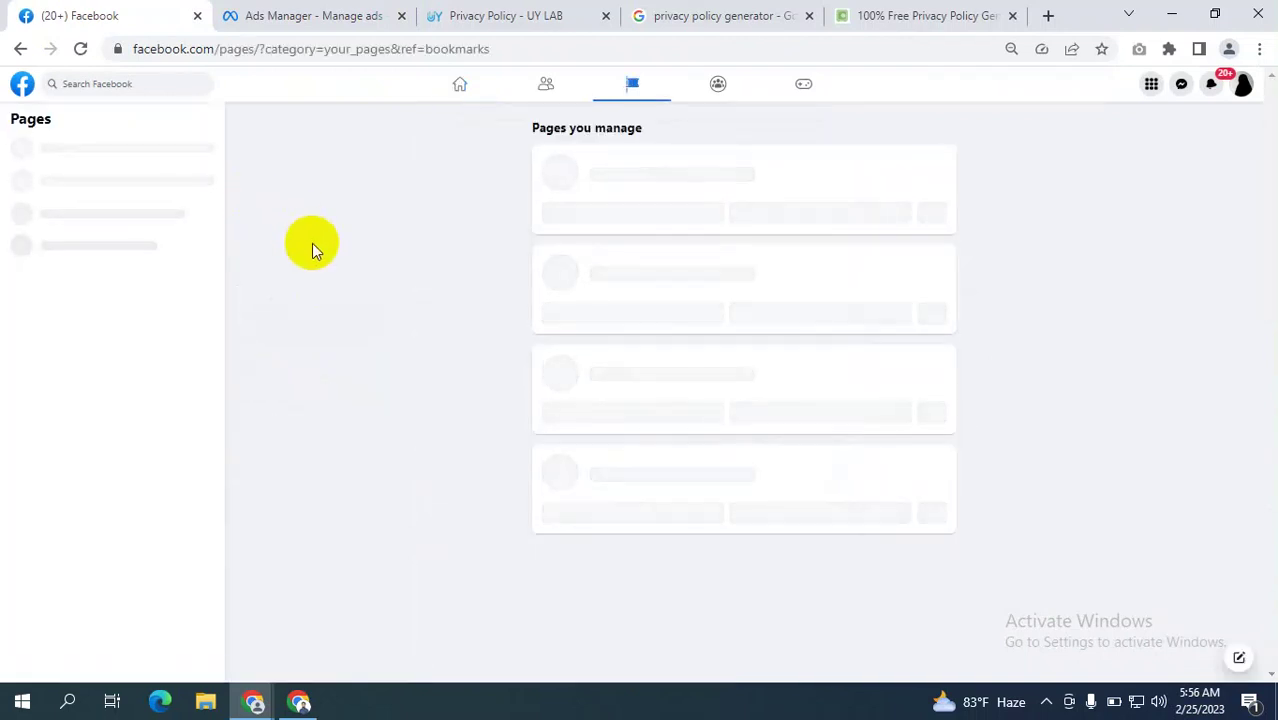
right_click(486, 190)
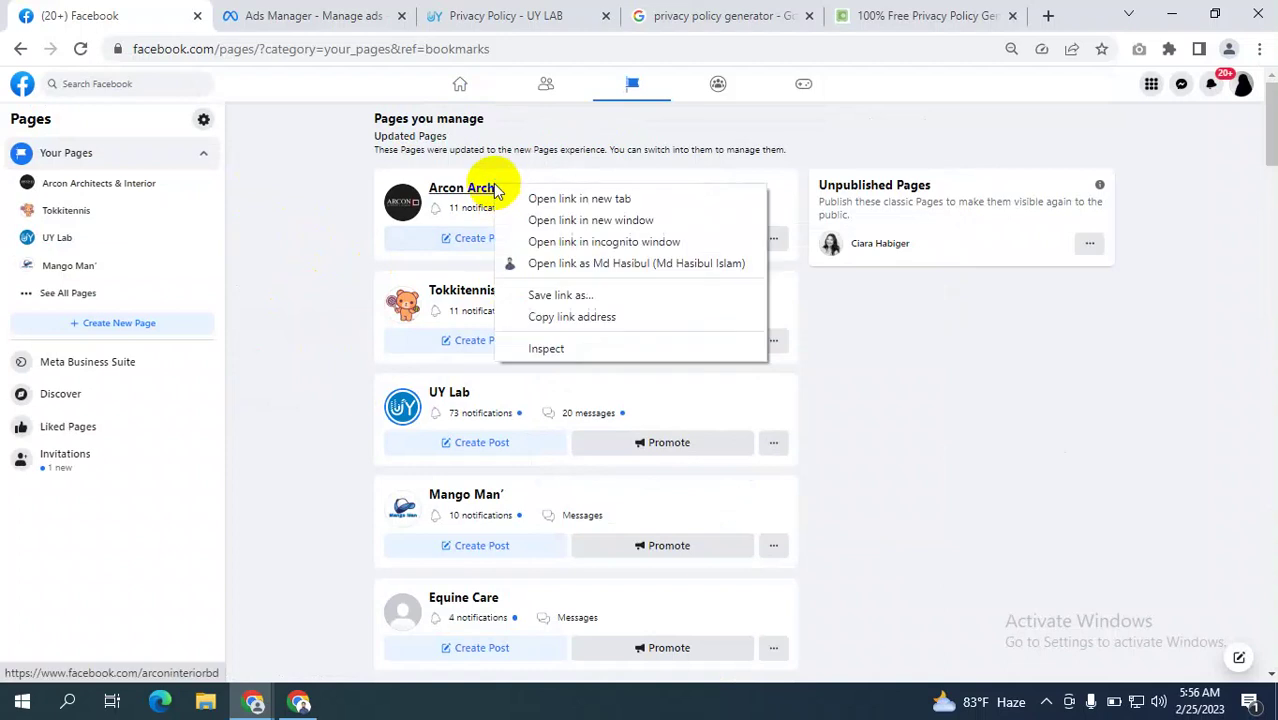
click(535, 197)
click(251, 18)
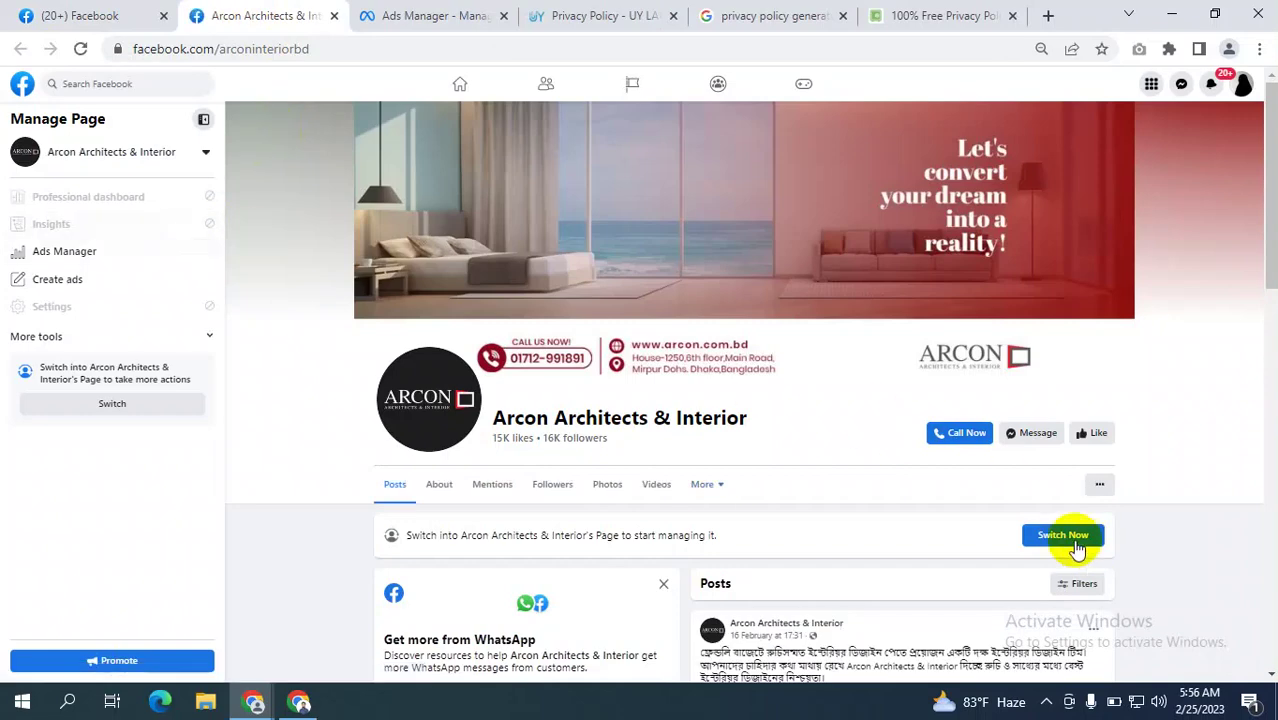
click(1063, 534)
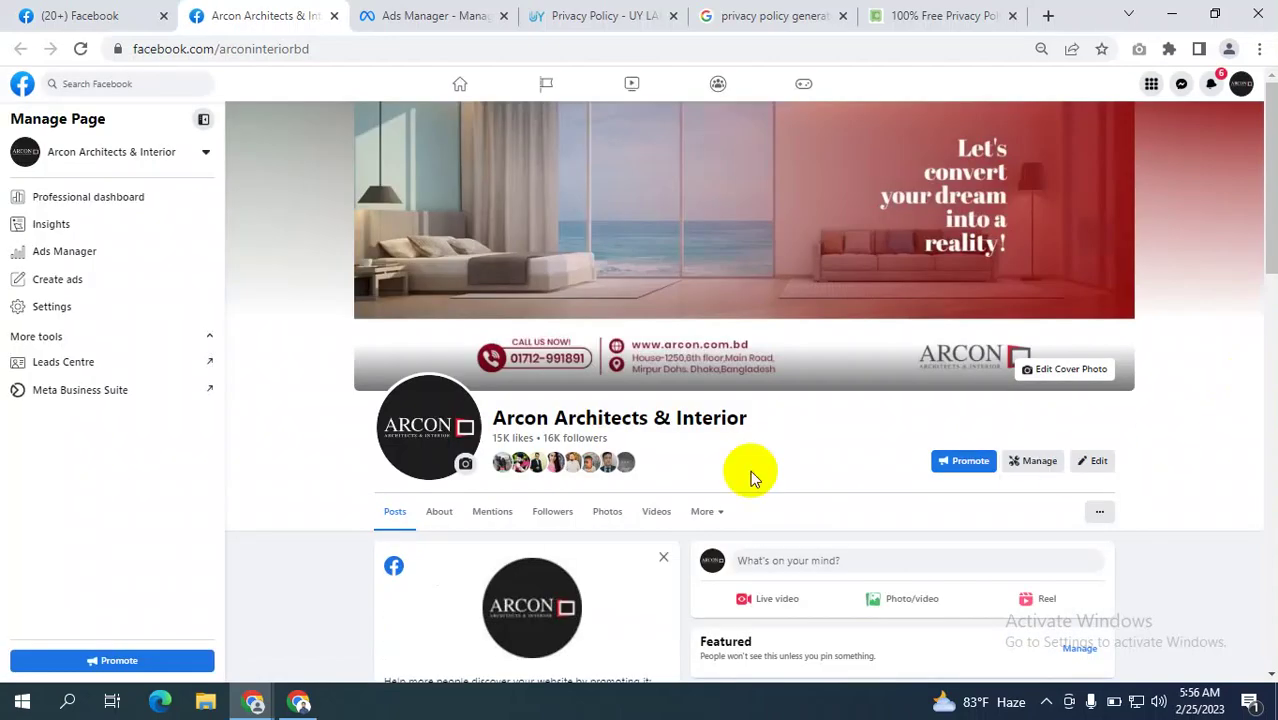
Open Meta Business Suite in a new tab from the Page's menu.
scroll(122, 400, down, 2)
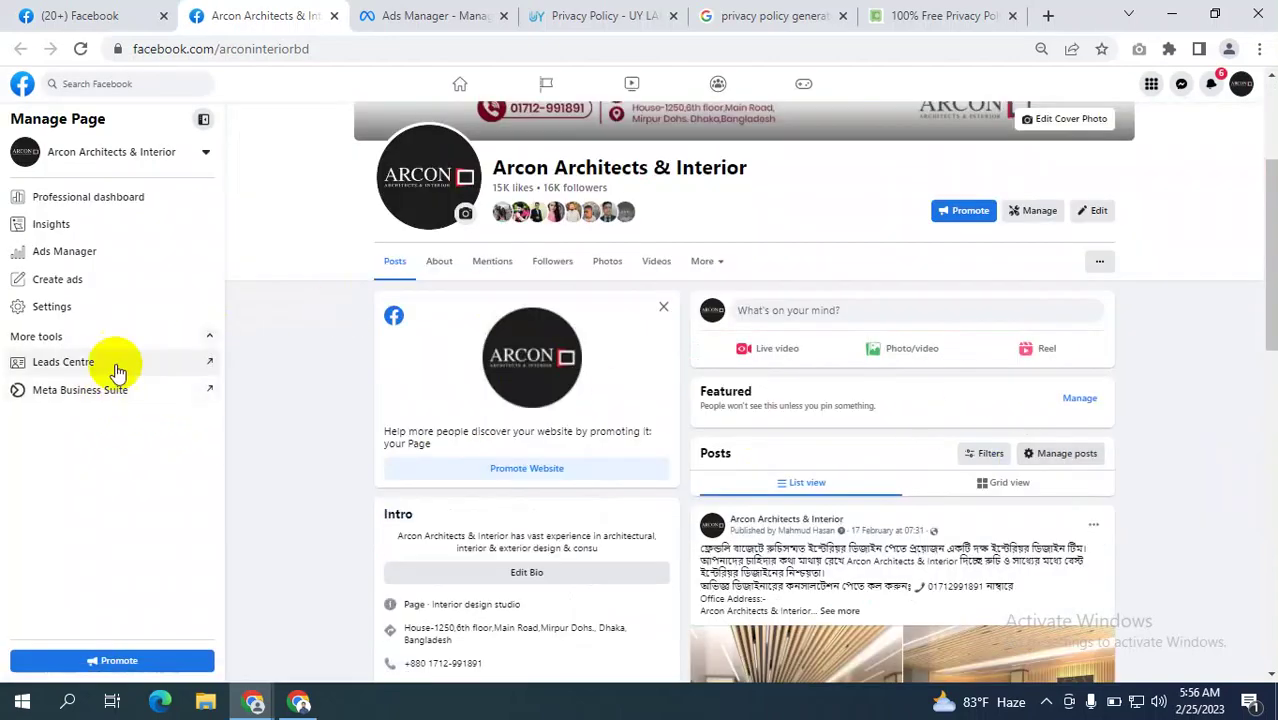
scroll(901, 304, up, 2)
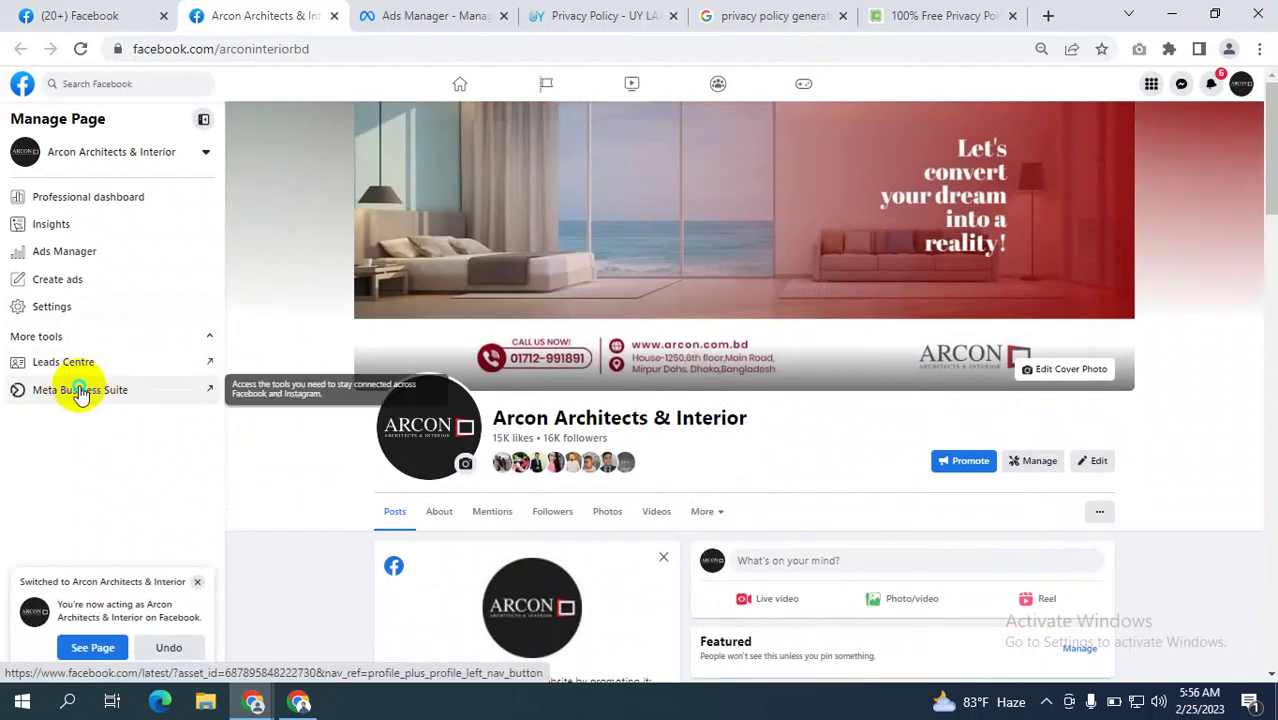
right_click(100, 392)
click(150, 401)
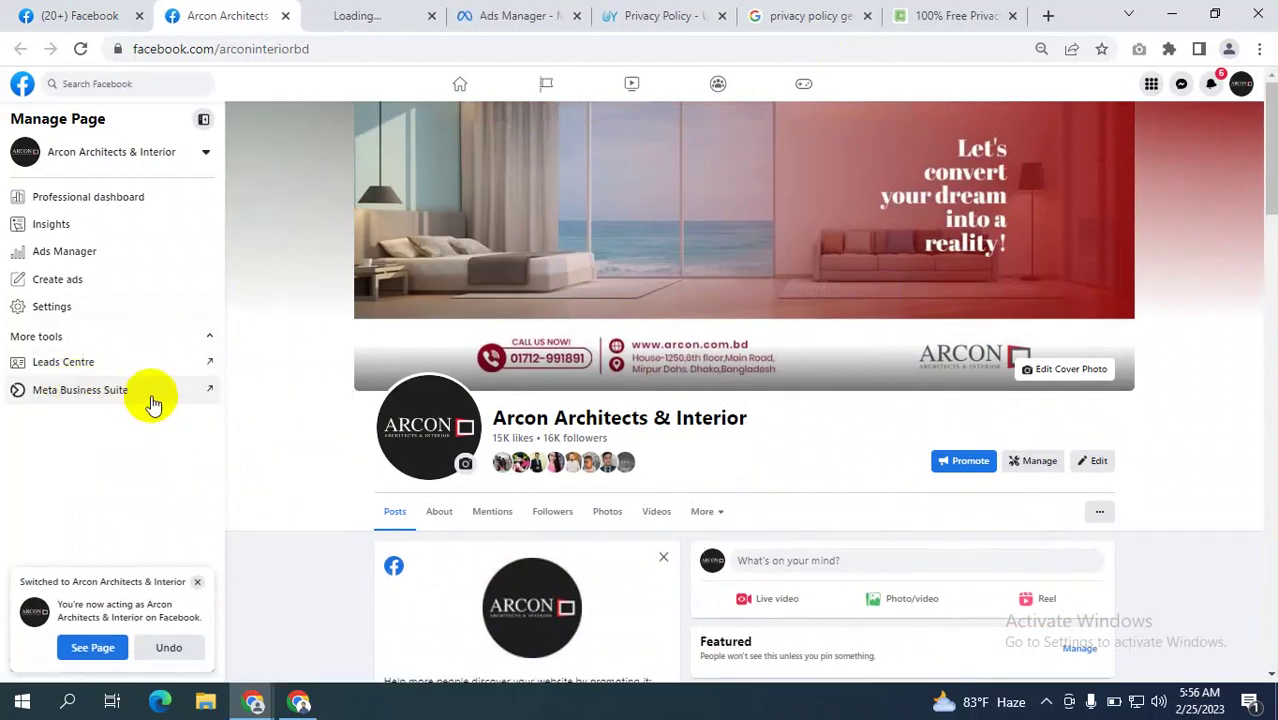
In Business Suite, dismiss the Instagram prompt and open Instant Forms from All tools, zoomed out twice.
click(371, 16)
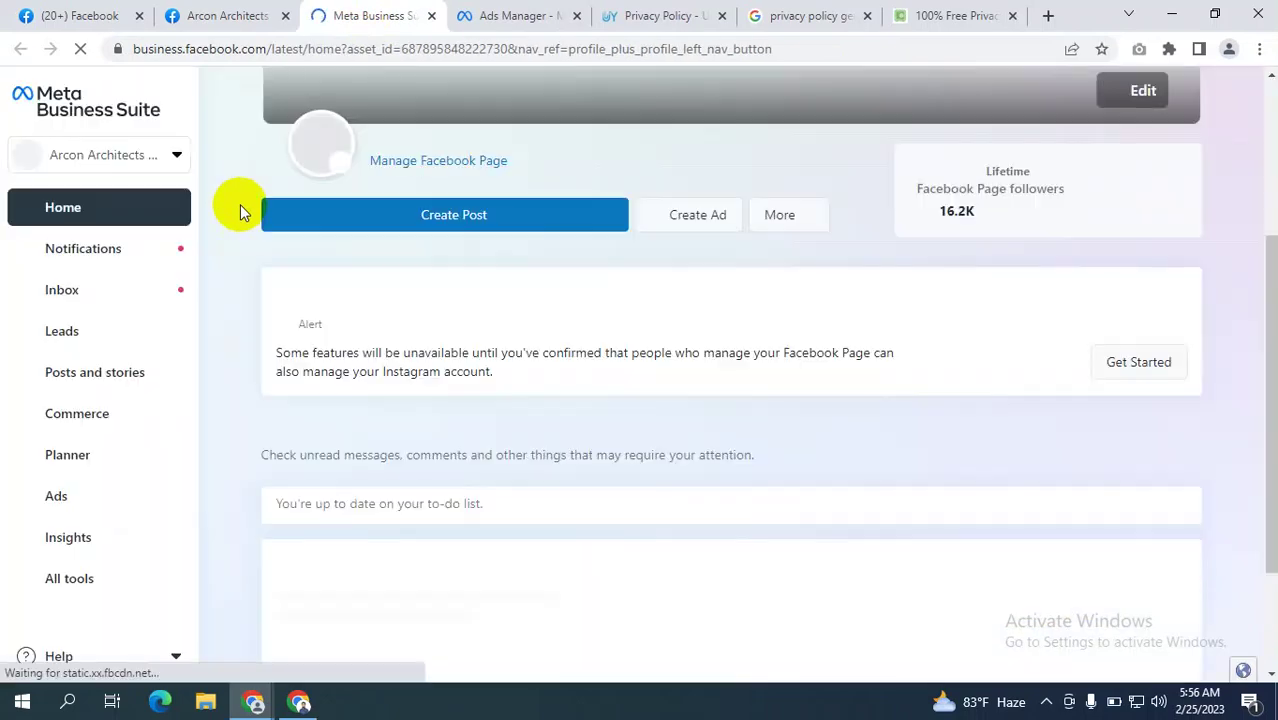
click(53, 582)
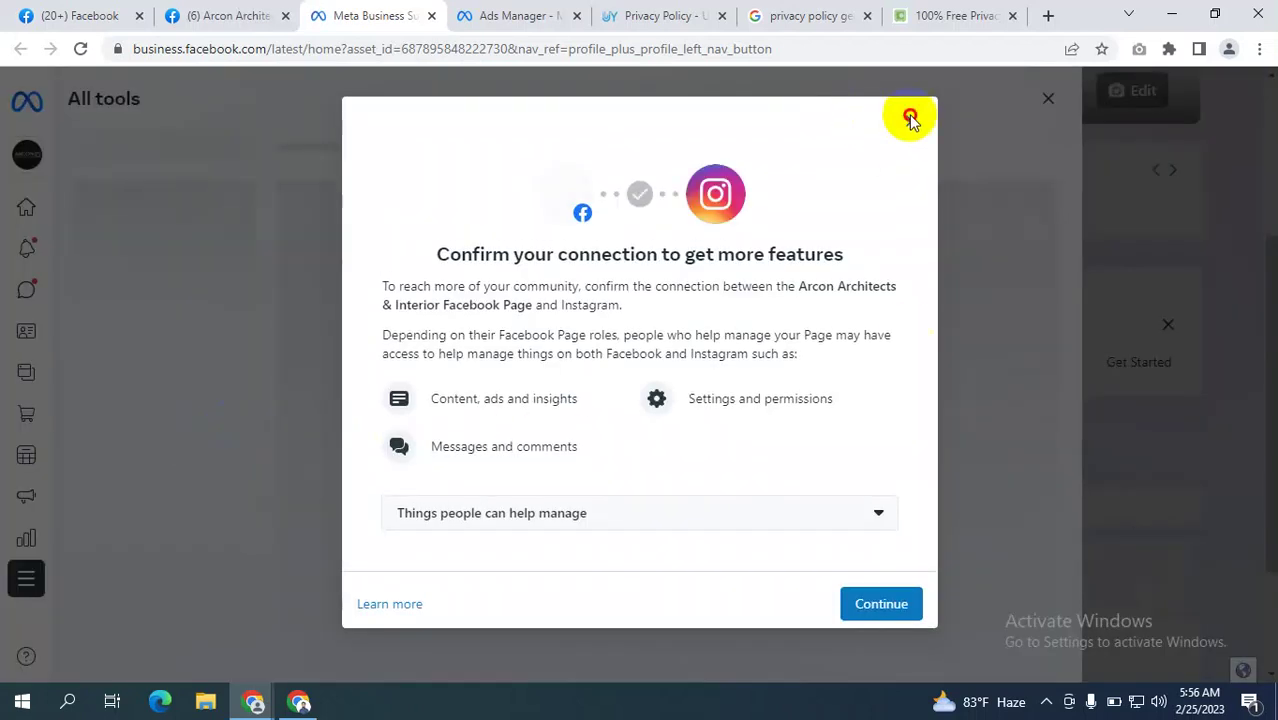
click(911, 121)
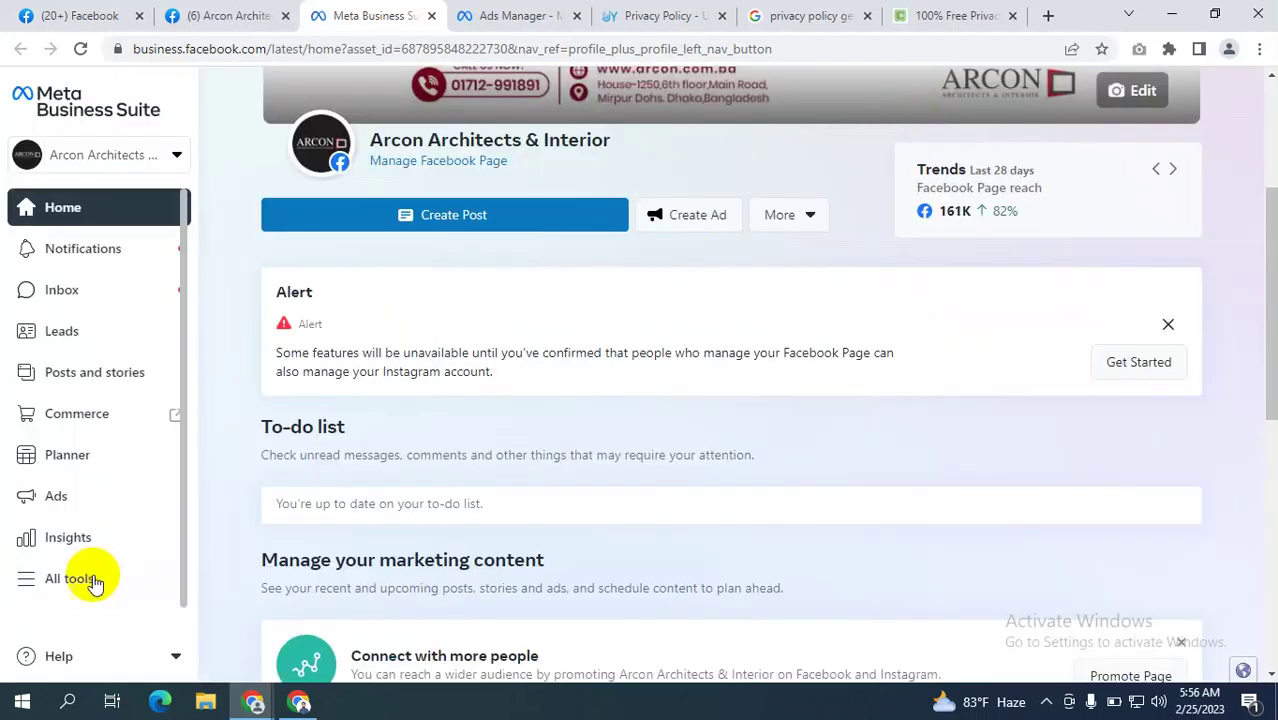
click(74, 581)
scroll(425, 495, down, 4)
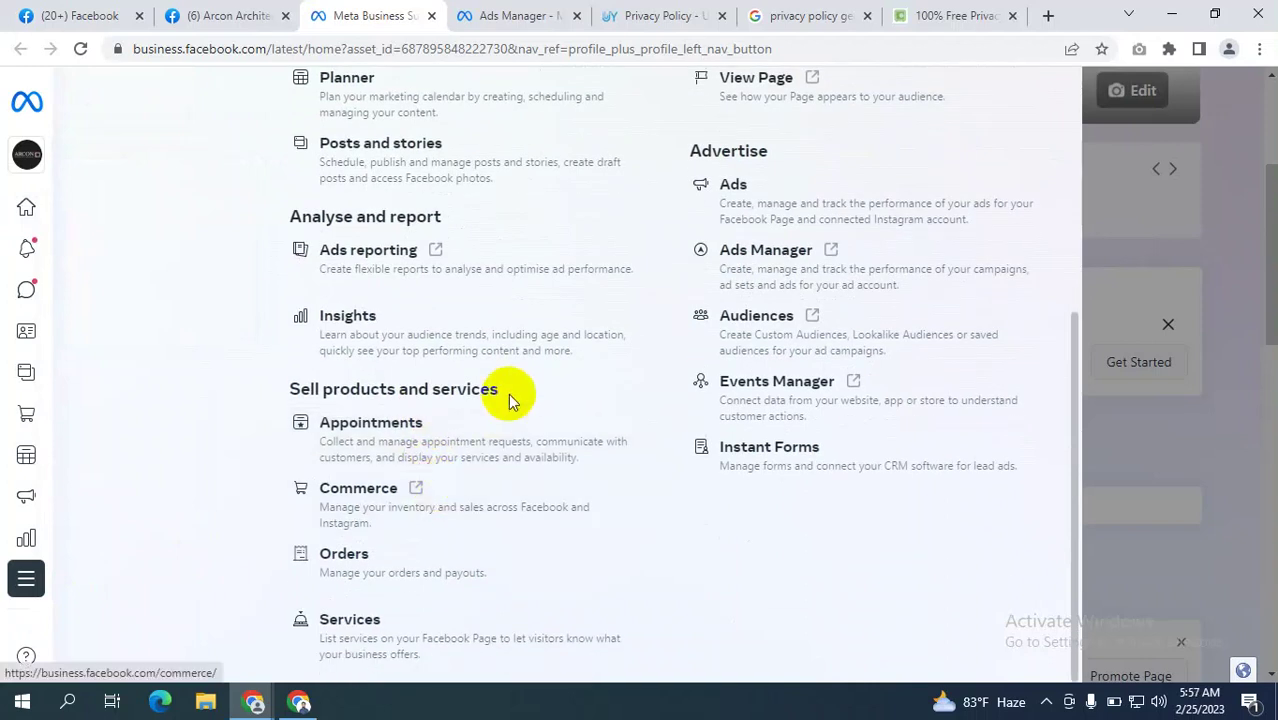
key(ctrl+minus)
key(ctrl+minus)
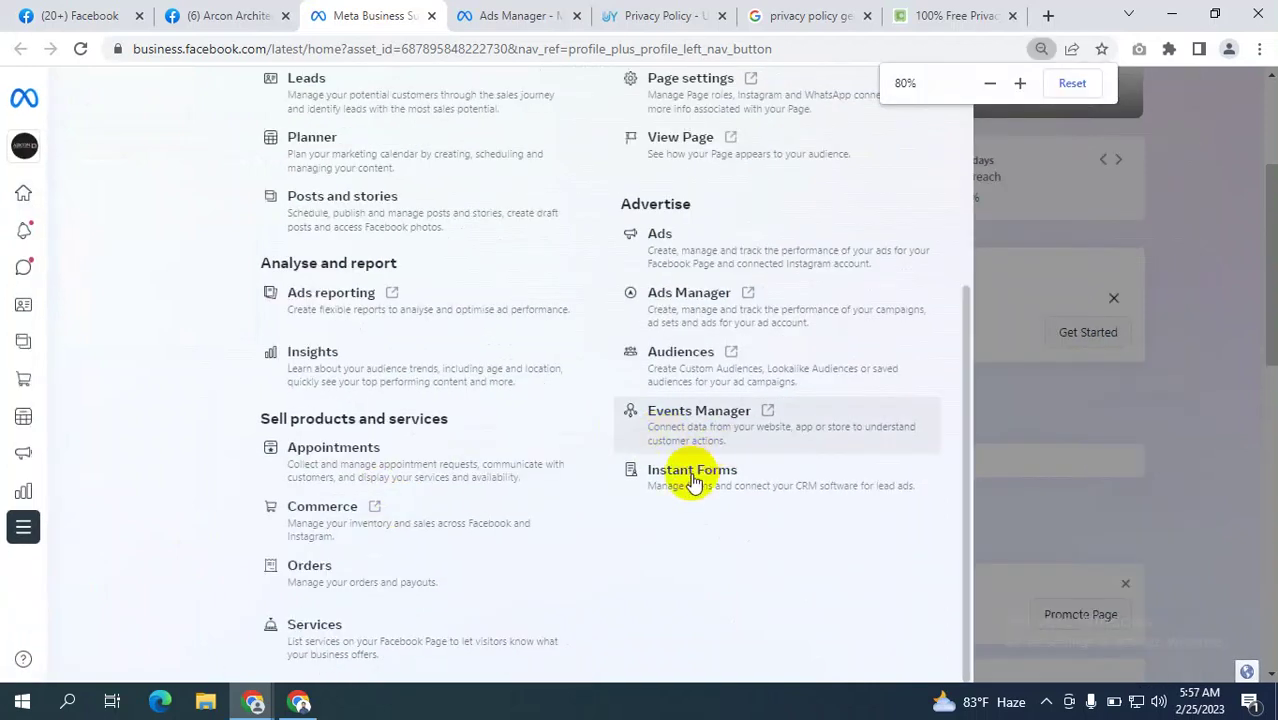
key(ctrl+minus)
click(636, 508)
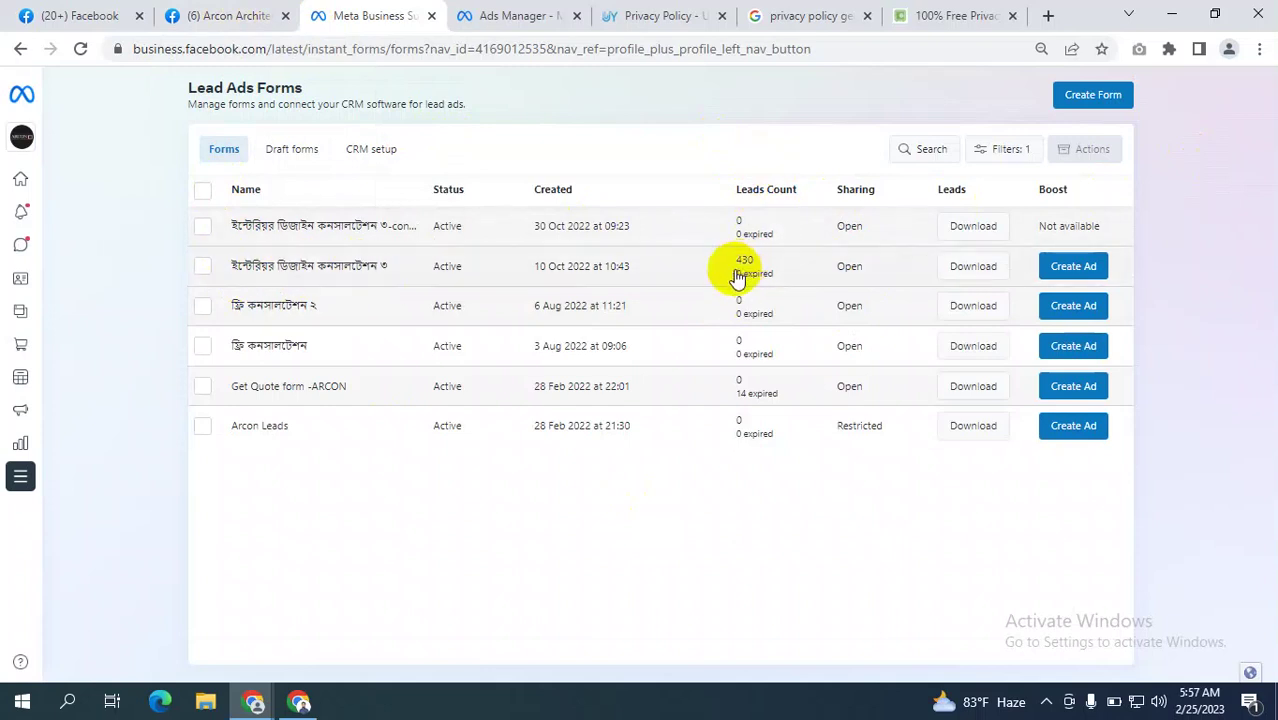
Generate a leads download for the 430-lead form over its full date range.
click(973, 266)
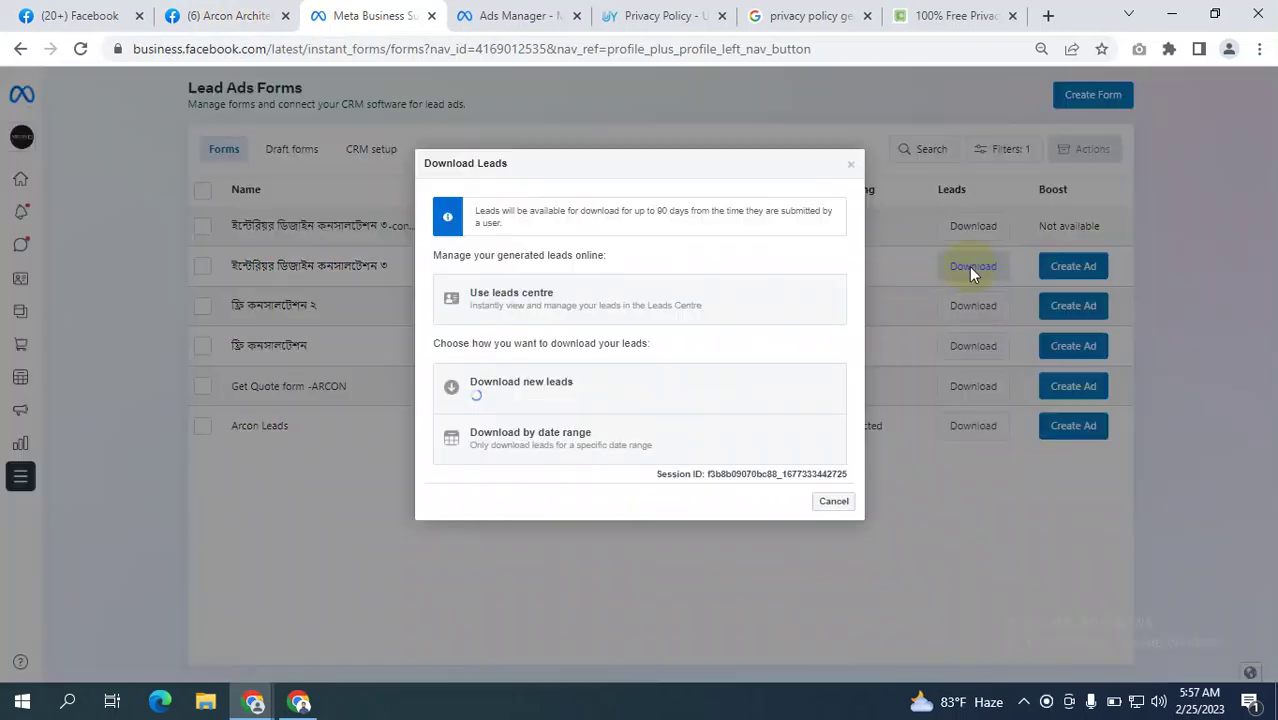
click(582, 443)
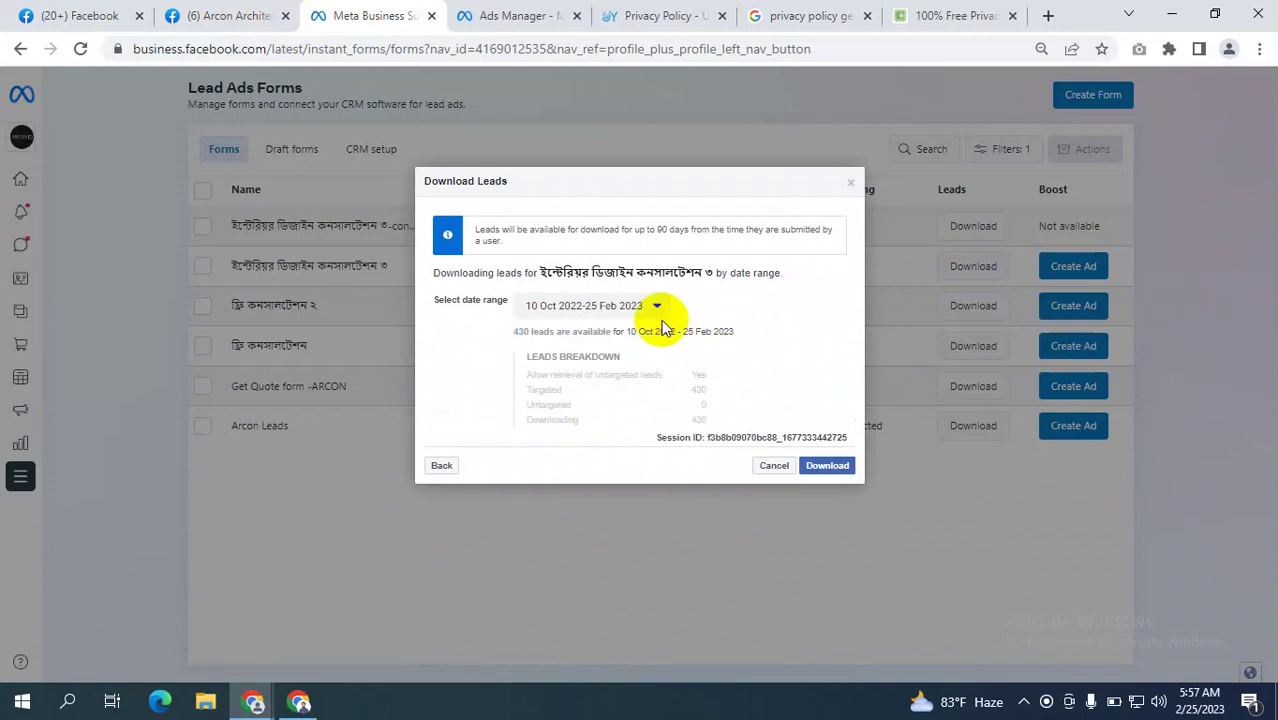
click(641, 310)
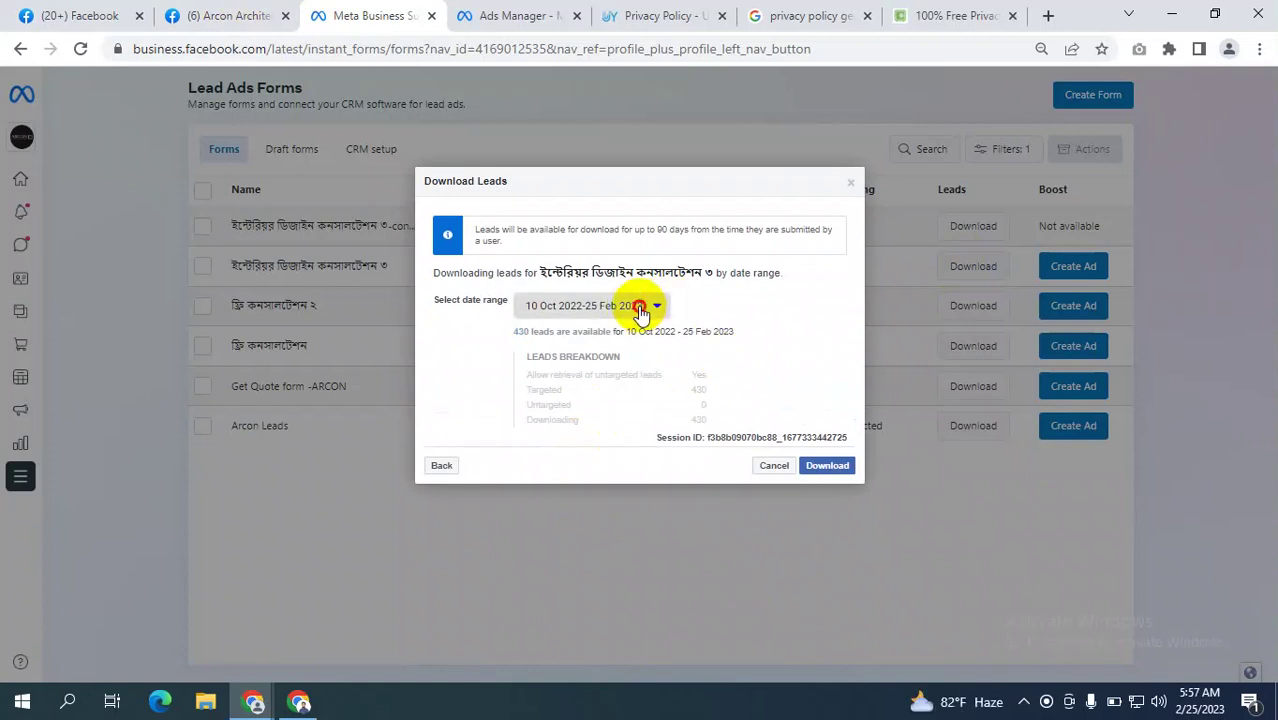
click(740, 277)
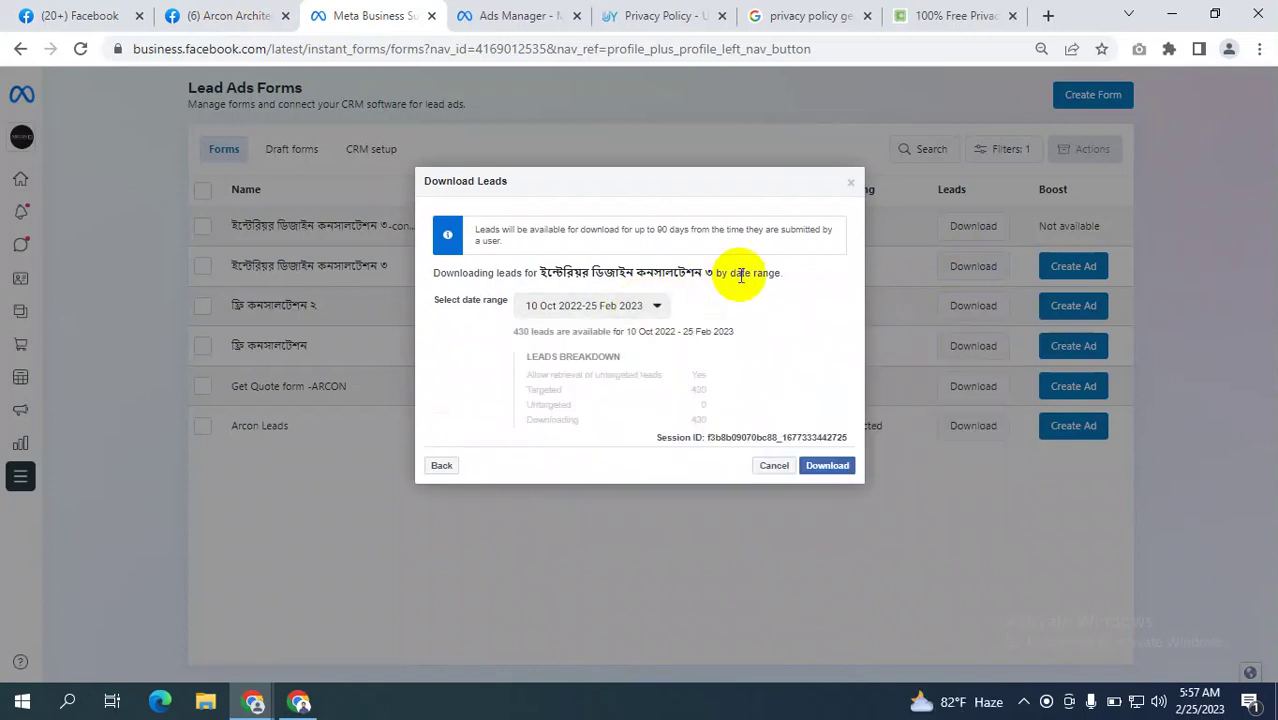
click(828, 466)
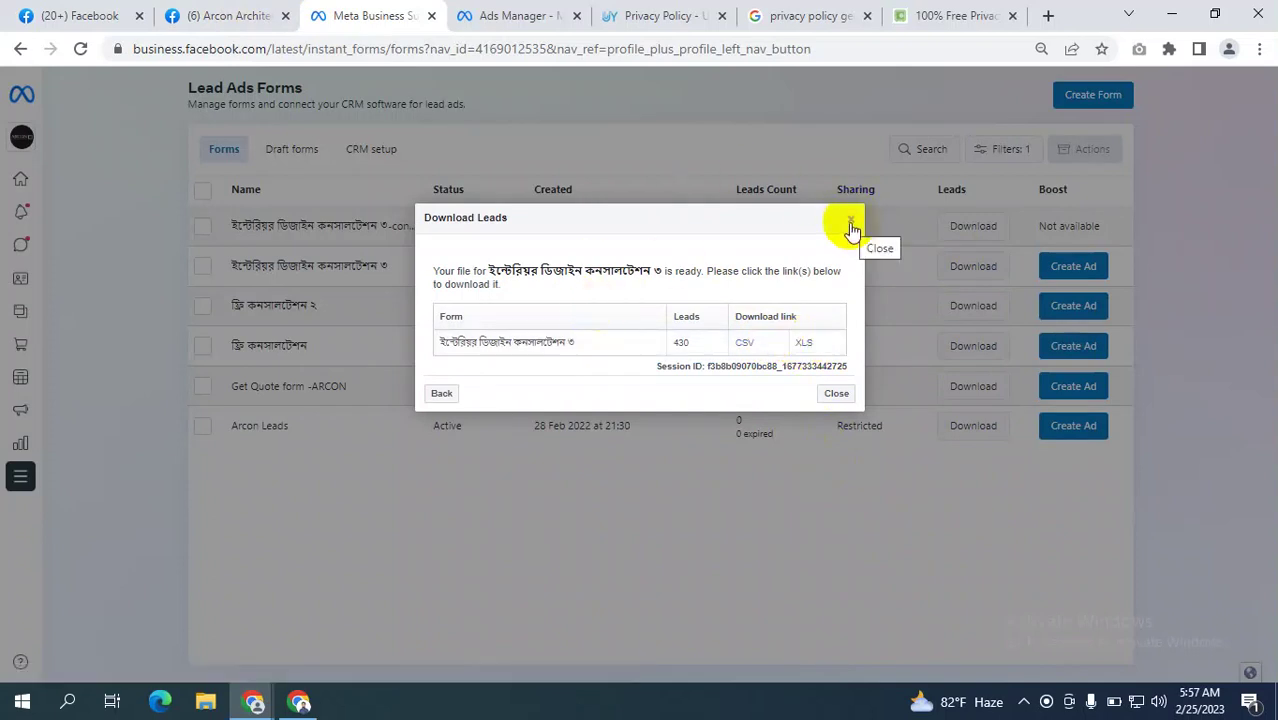
Close the Download Leads dialog and return to the Facebook tab.
click(440, 394)
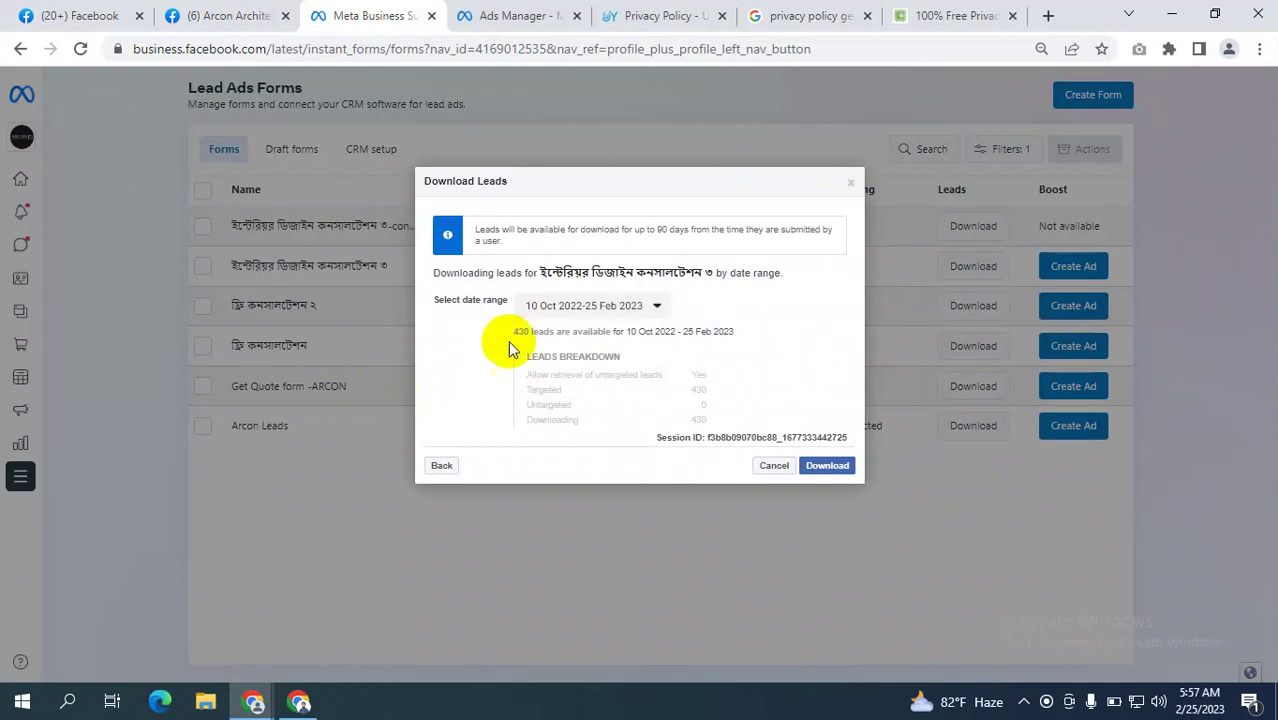
click(612, 305)
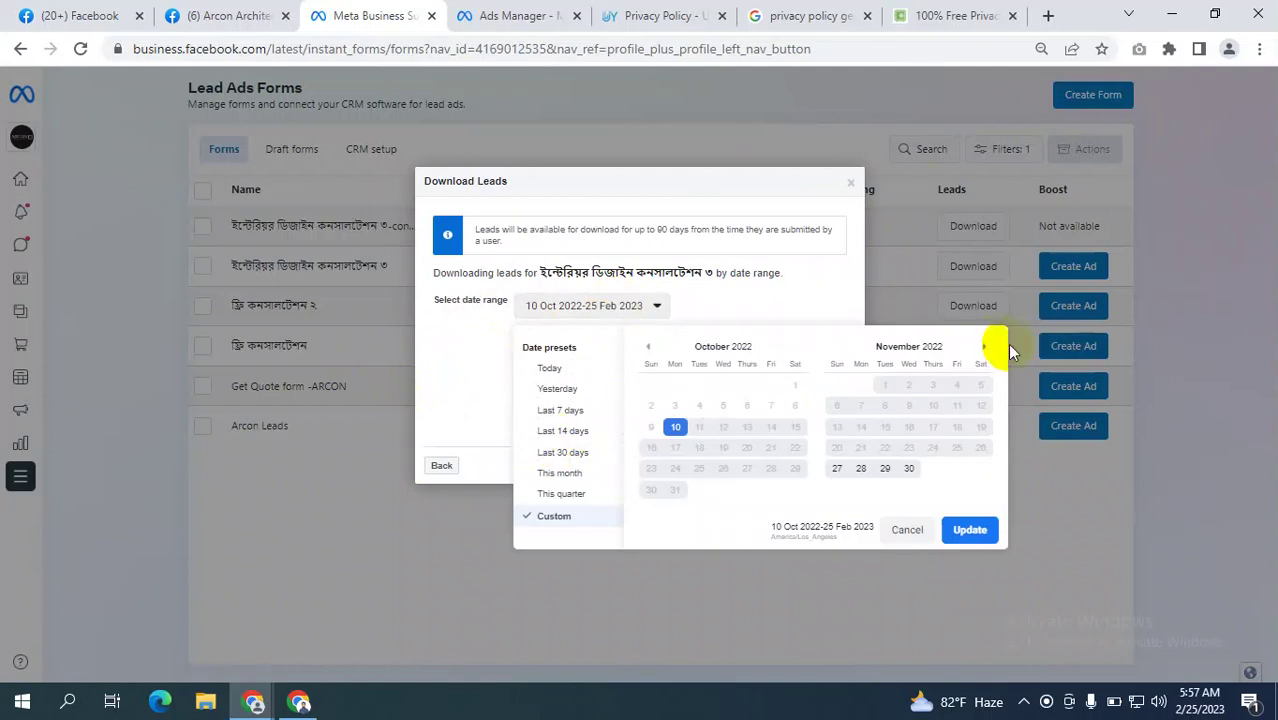
click(852, 186)
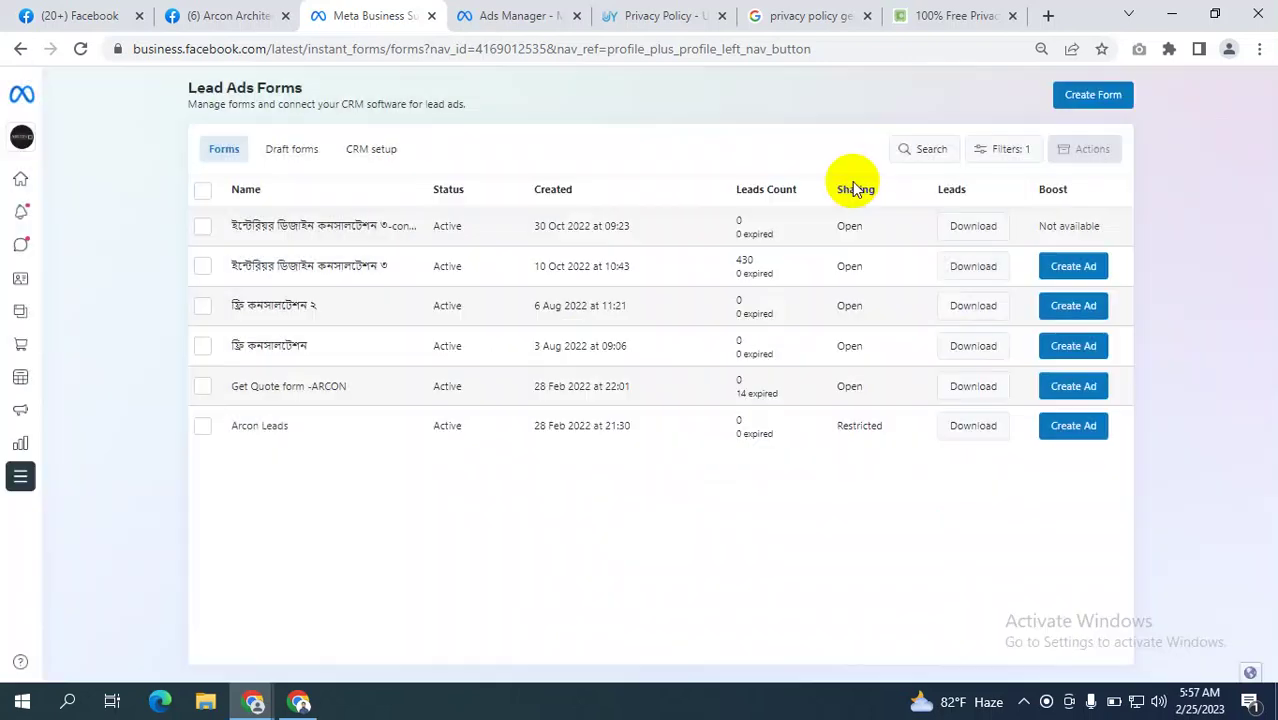
click(60, 15)
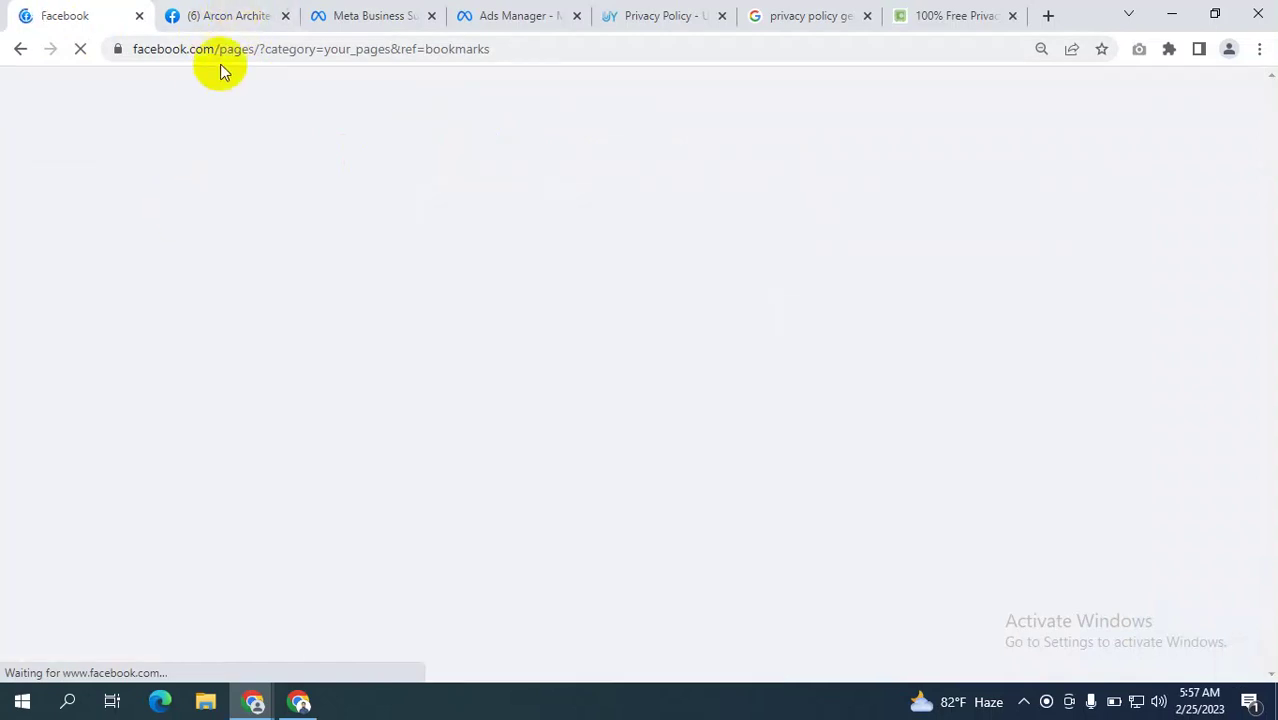
Close the ad editor without publishing, clear the ad and ad set filters, and list all campaigns.
click(520, 15)
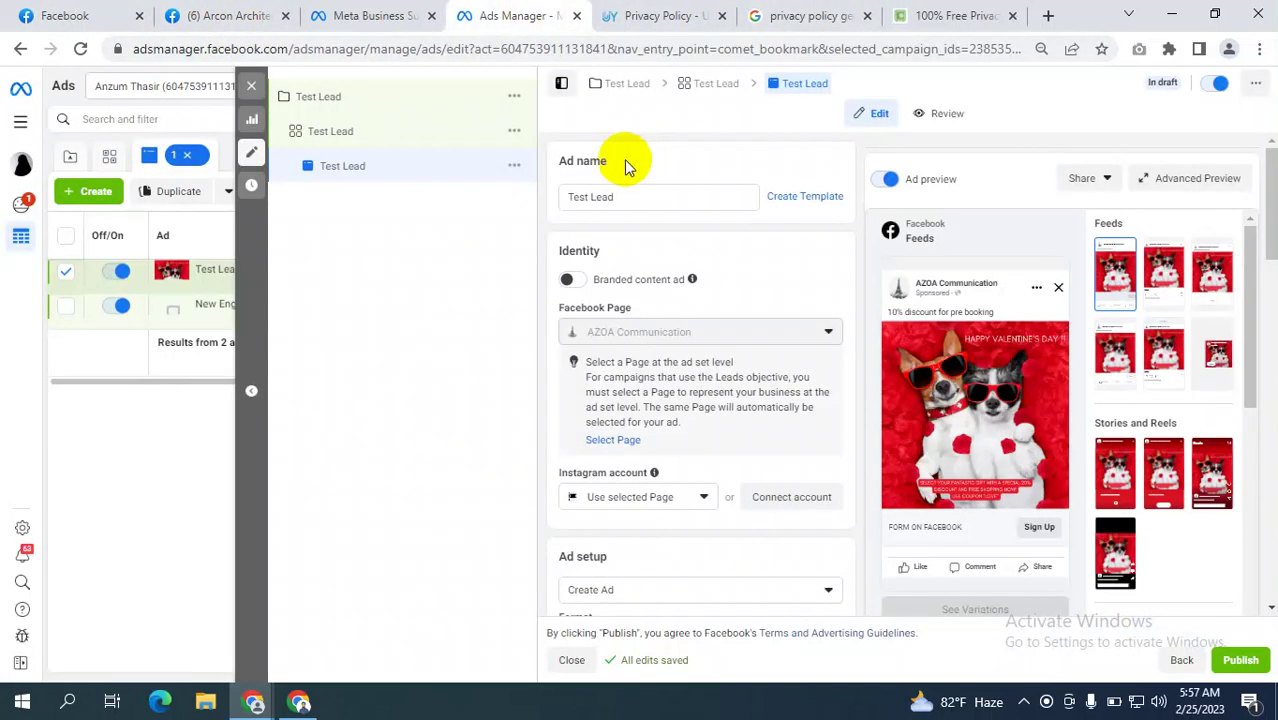
mouse_move(253, 90)
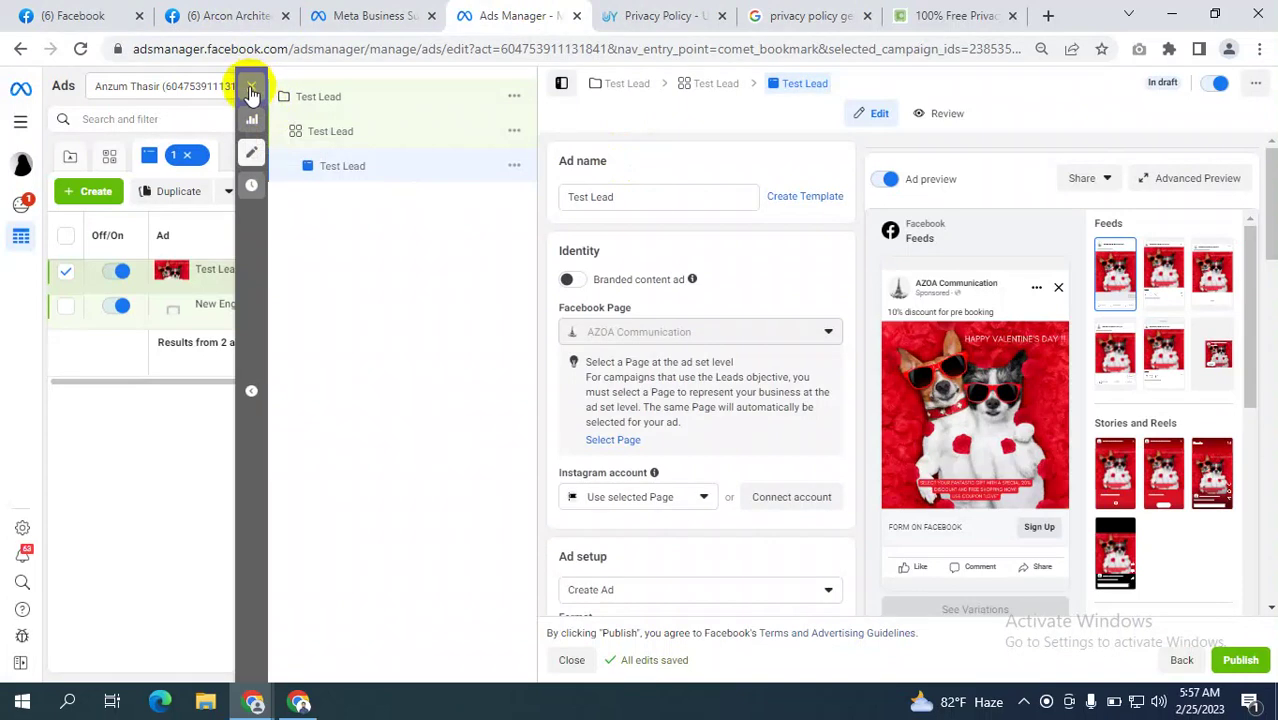
click(252, 90)
click(670, 361)
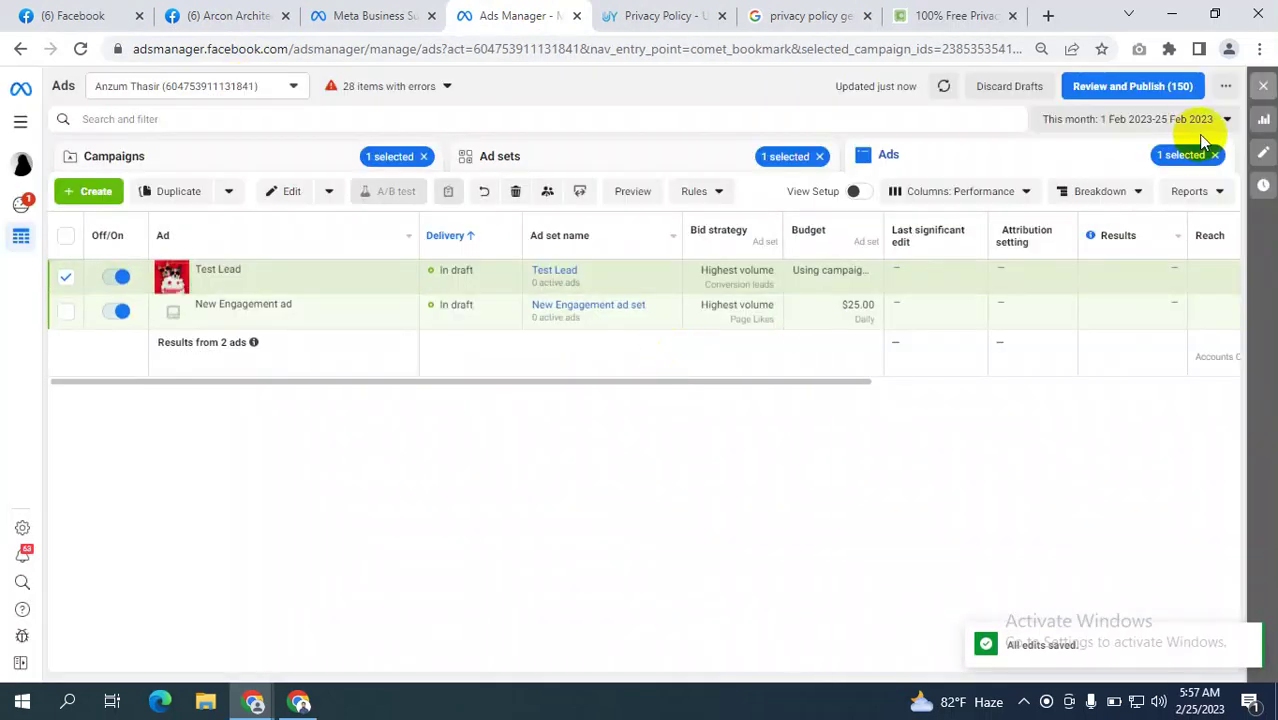
click(1213, 155)
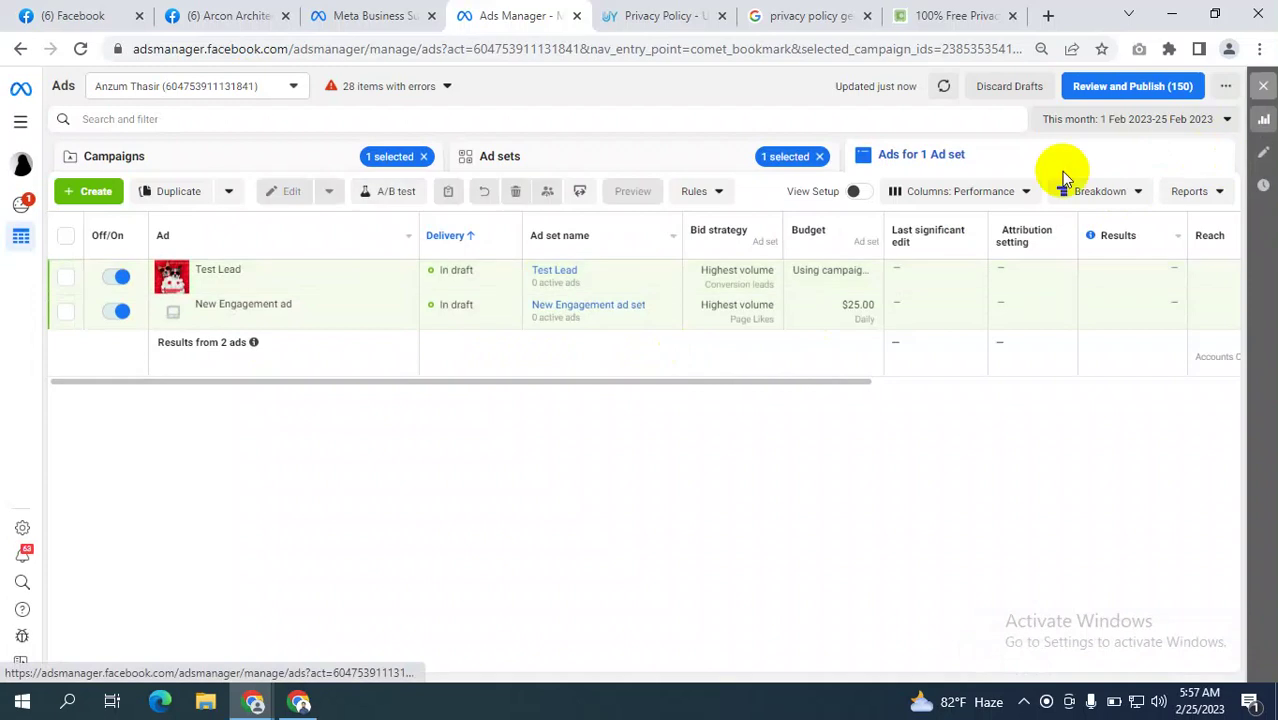
click(820, 157)
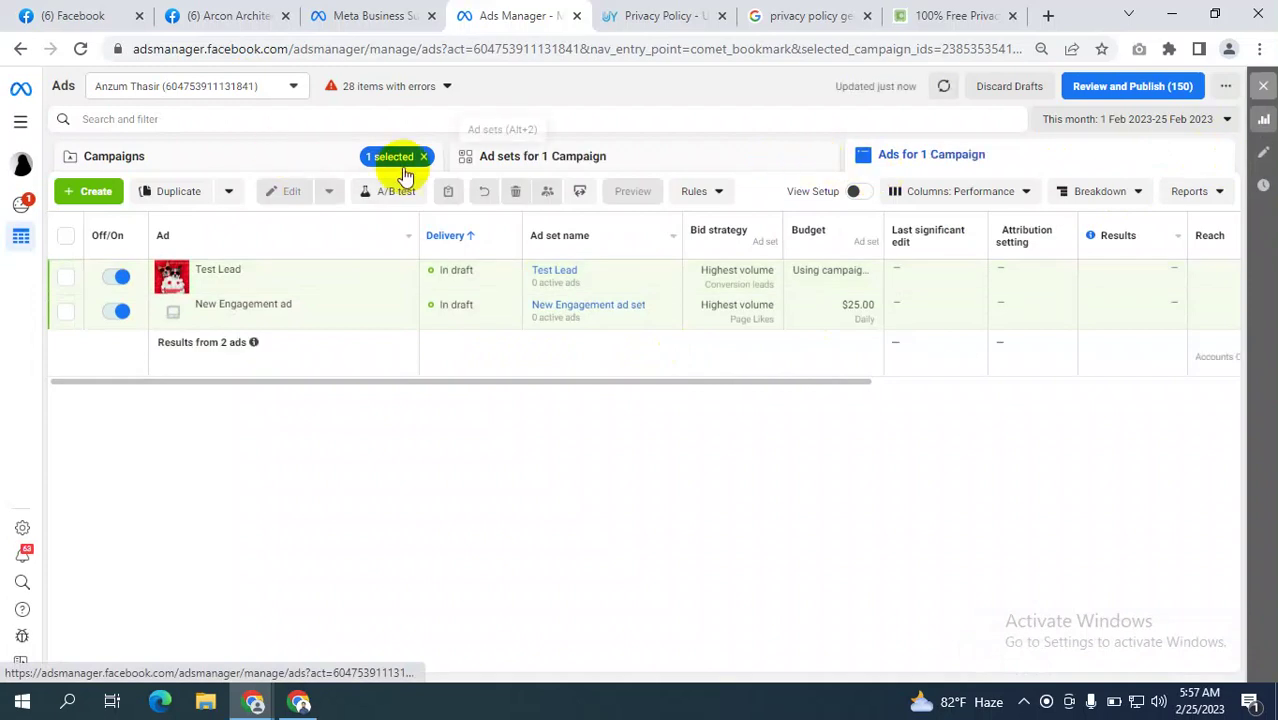
click(166, 162)
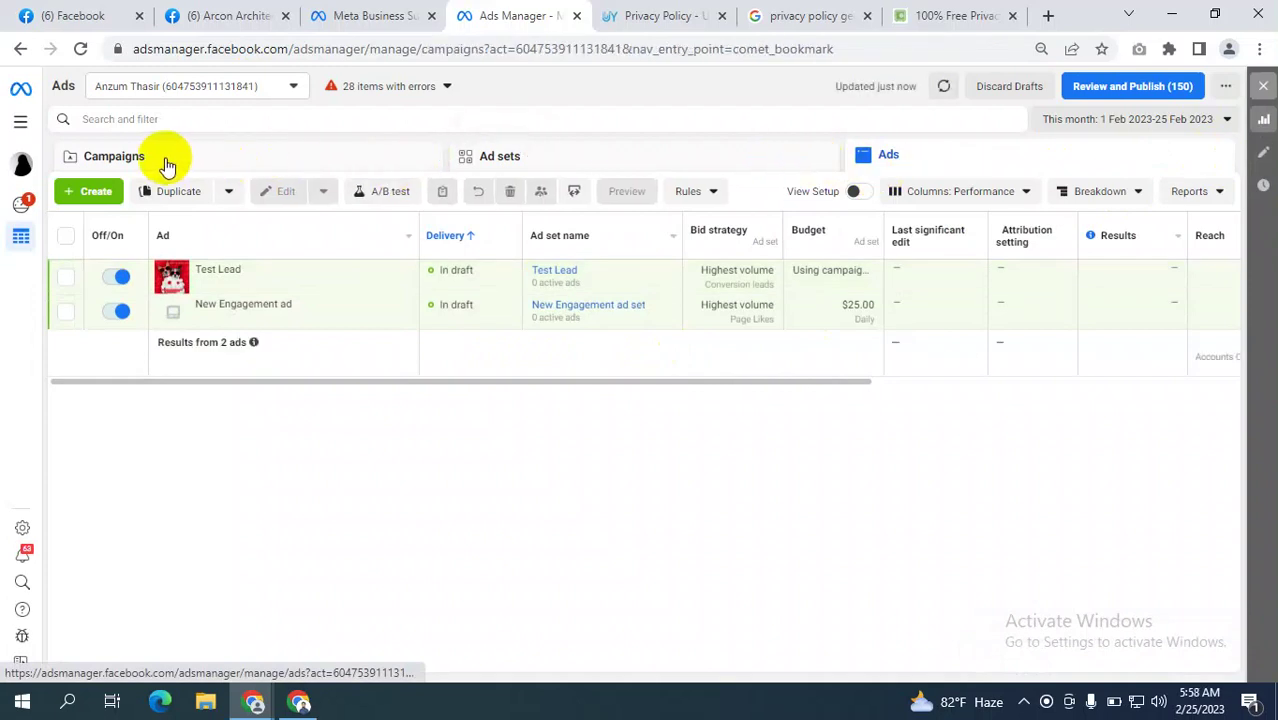
Edit the Test Lead campaign and set its ad set's conversion location to Website.
mouse_move(228, 280)
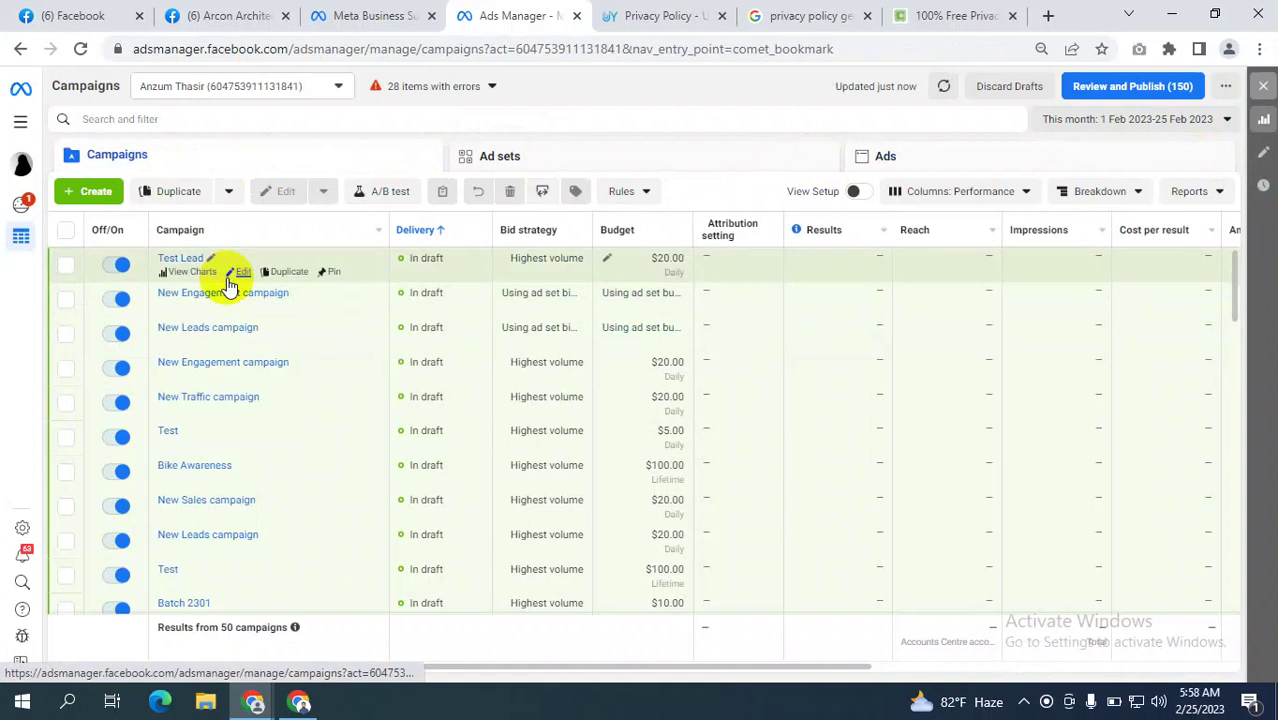
click(243, 270)
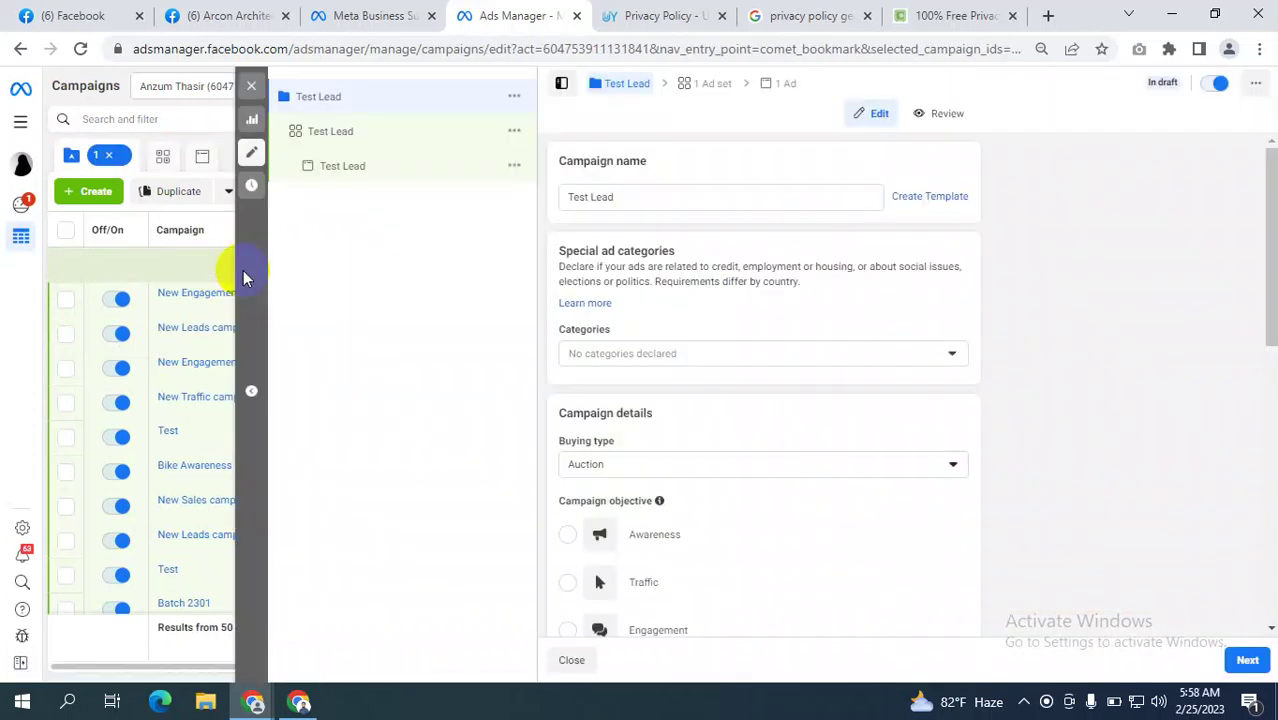
click(336, 132)
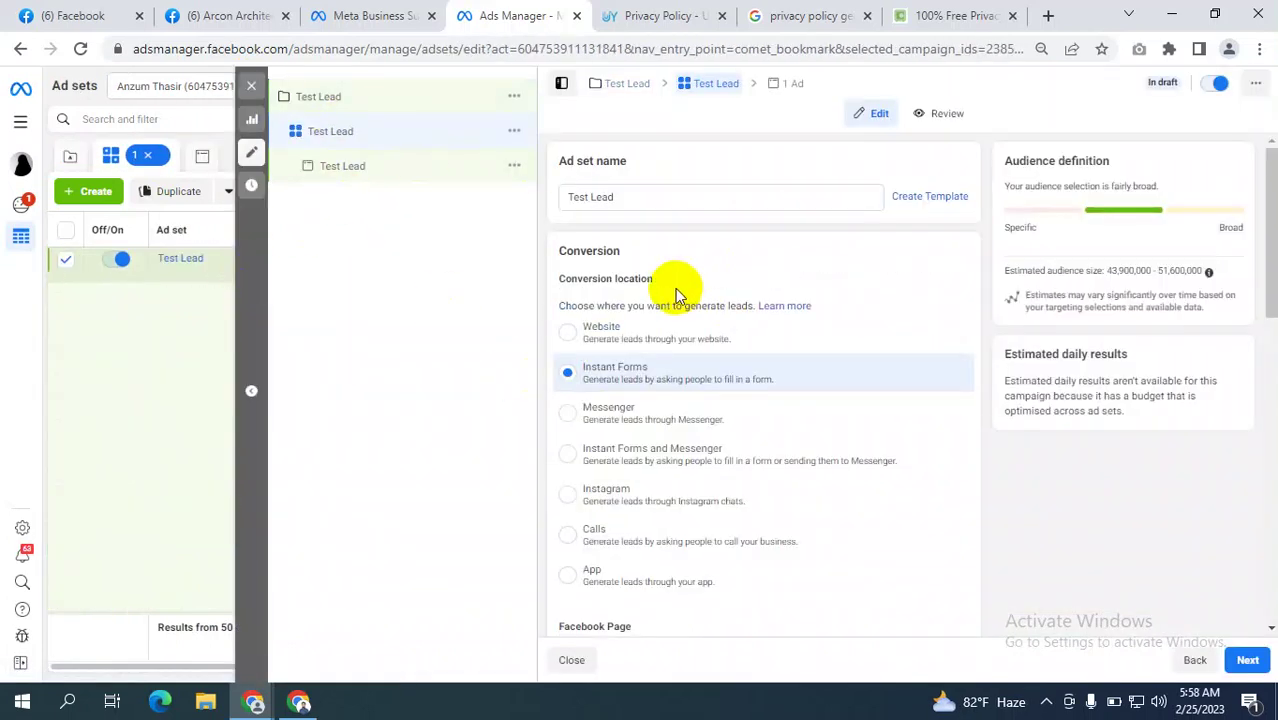
click(974, 350)
scroll(976, 360, down, 5)
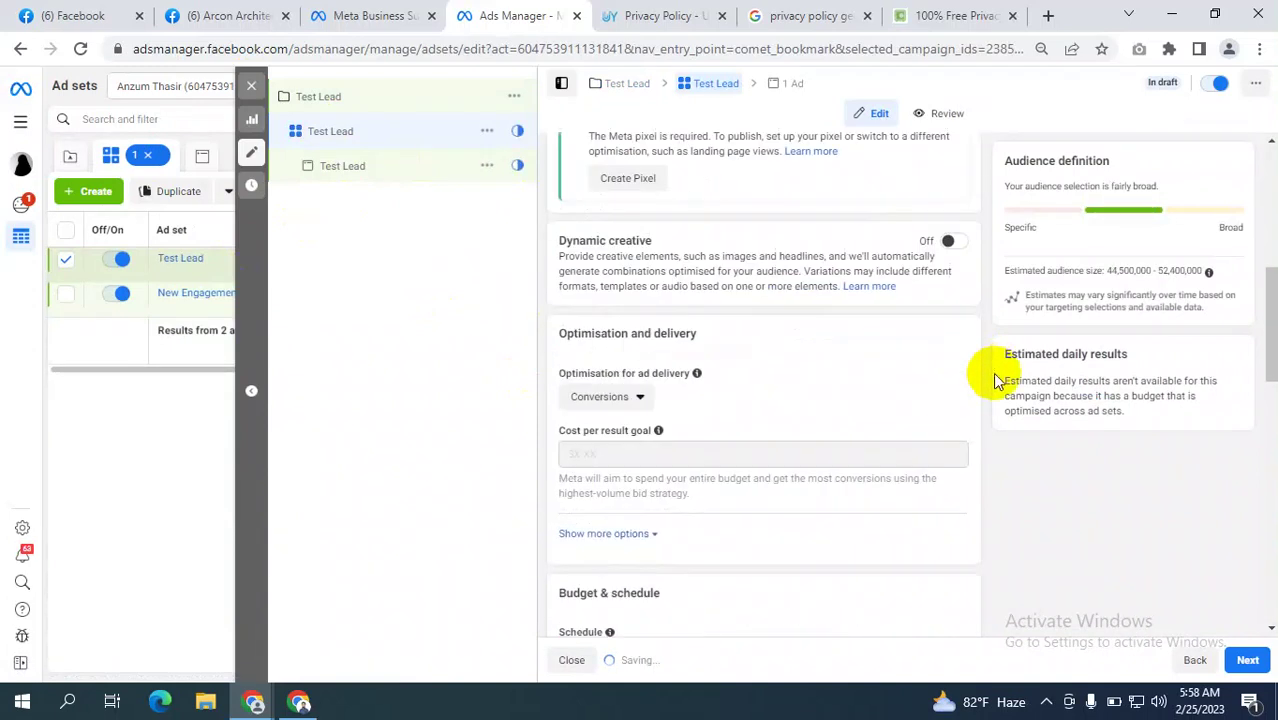
scroll(995, 380, down, 10)
Open the Test Lead ad, select its Website URL field, then open Add media.
click(345, 170)
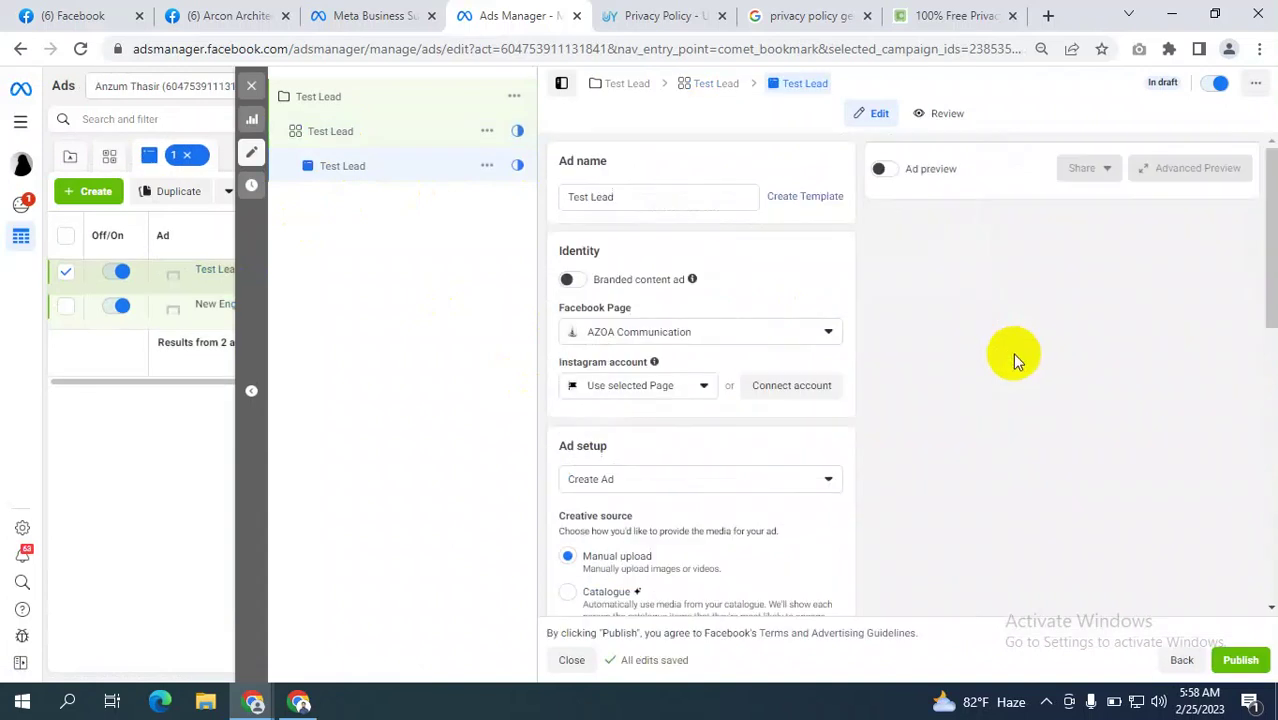
scroll(821, 404, down, 6)
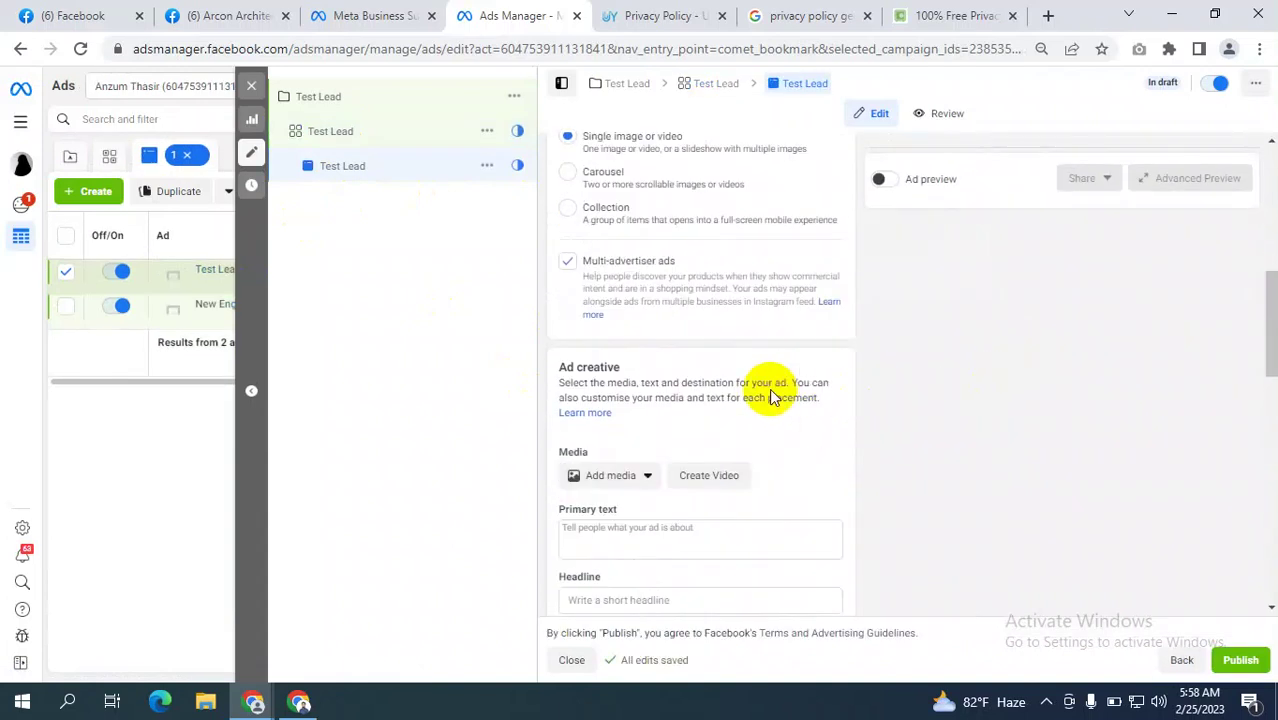
scroll(655, 400, down, 2)
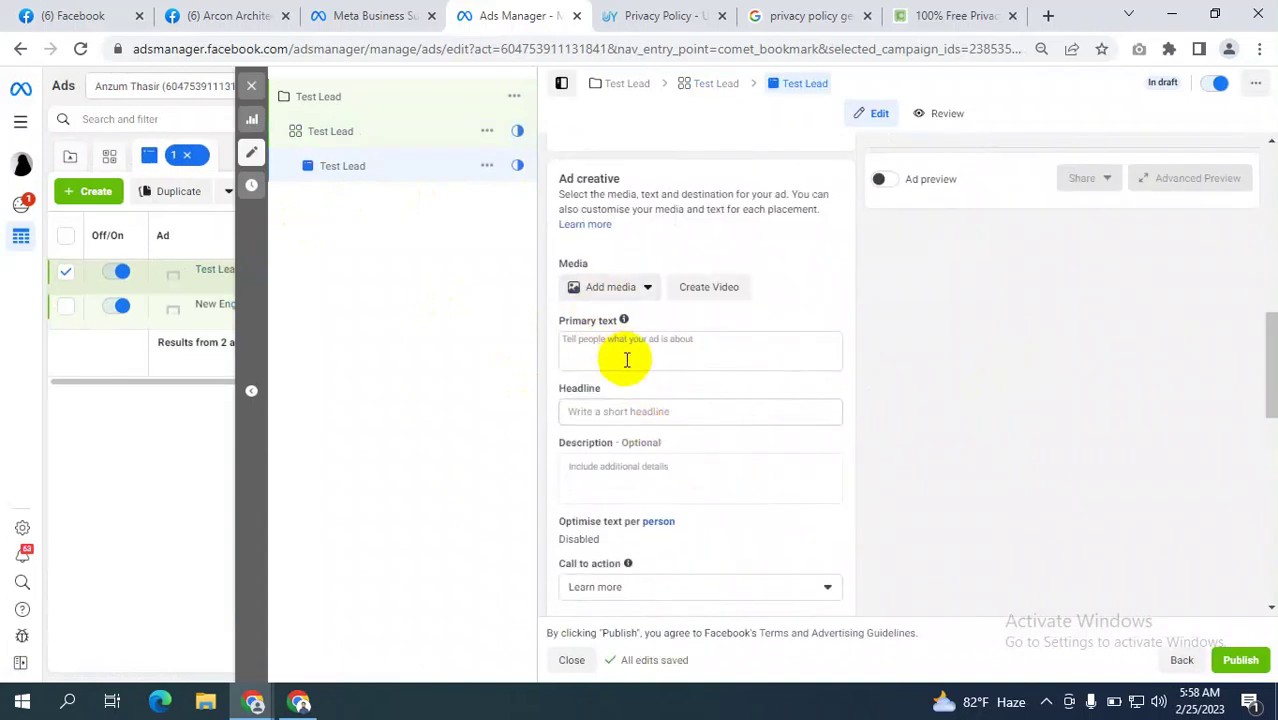
scroll(626, 360, down, 3)
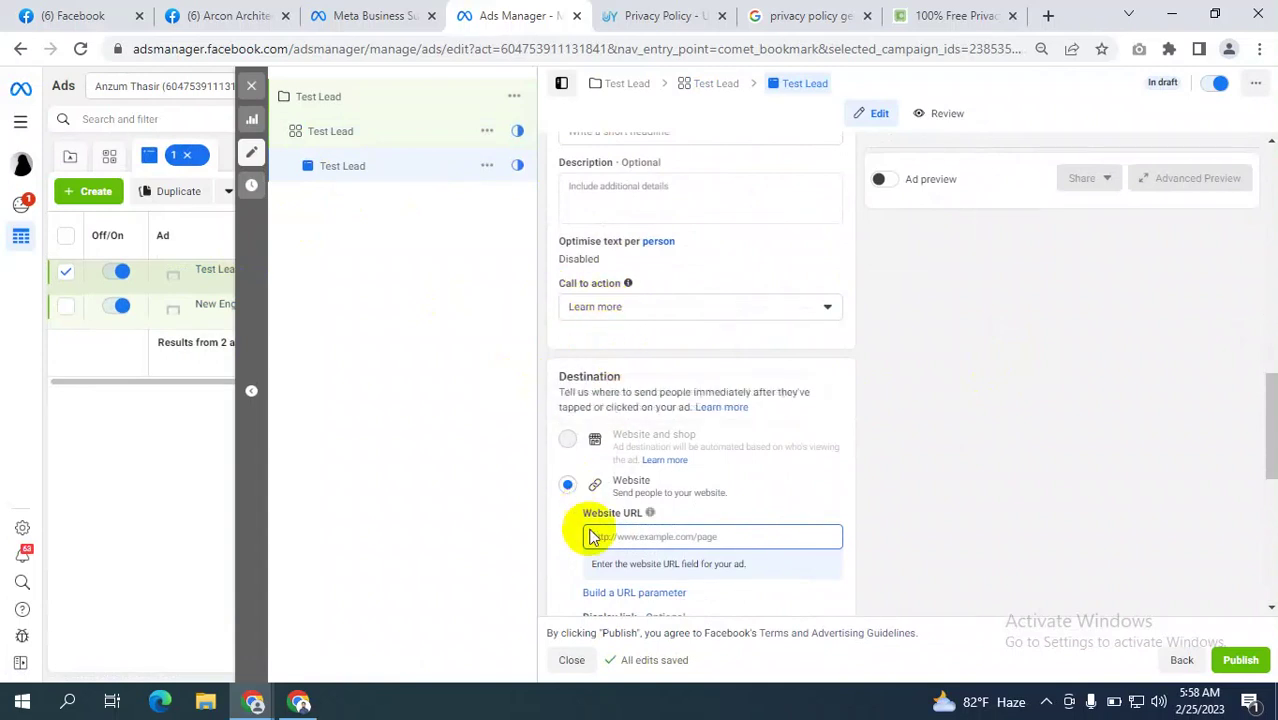
click(645, 537)
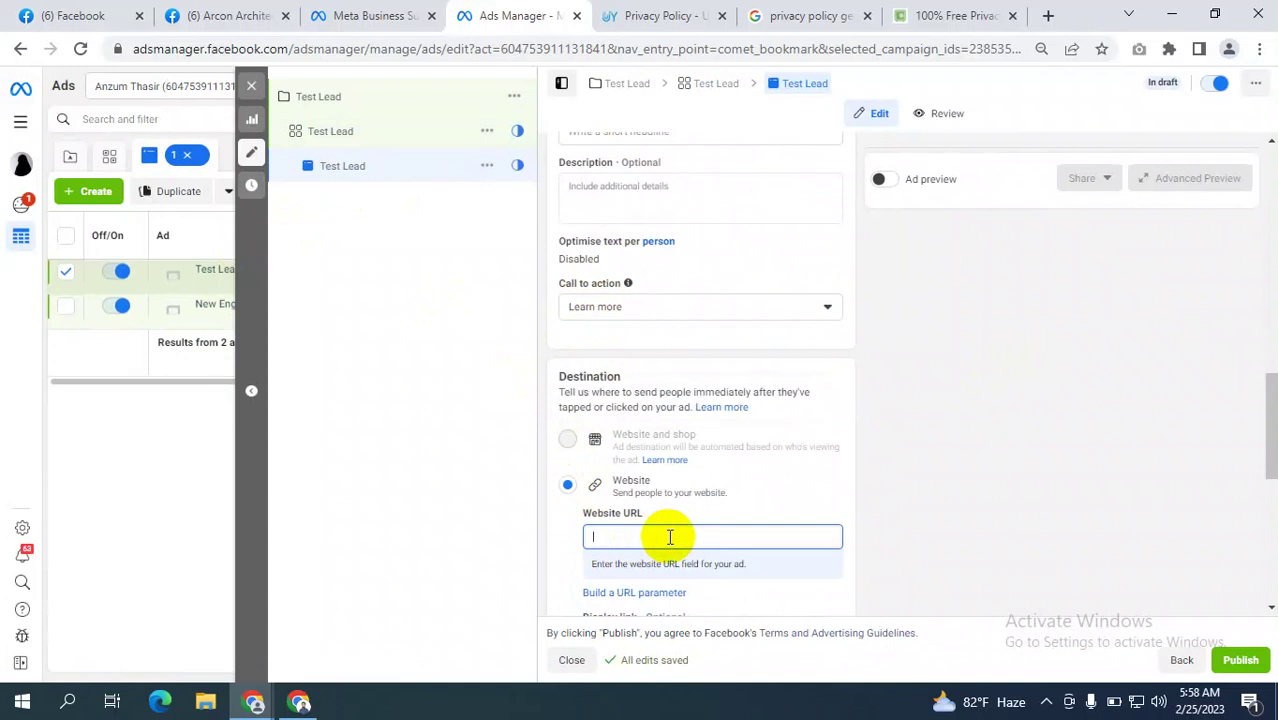
scroll(710, 436, up, 3)
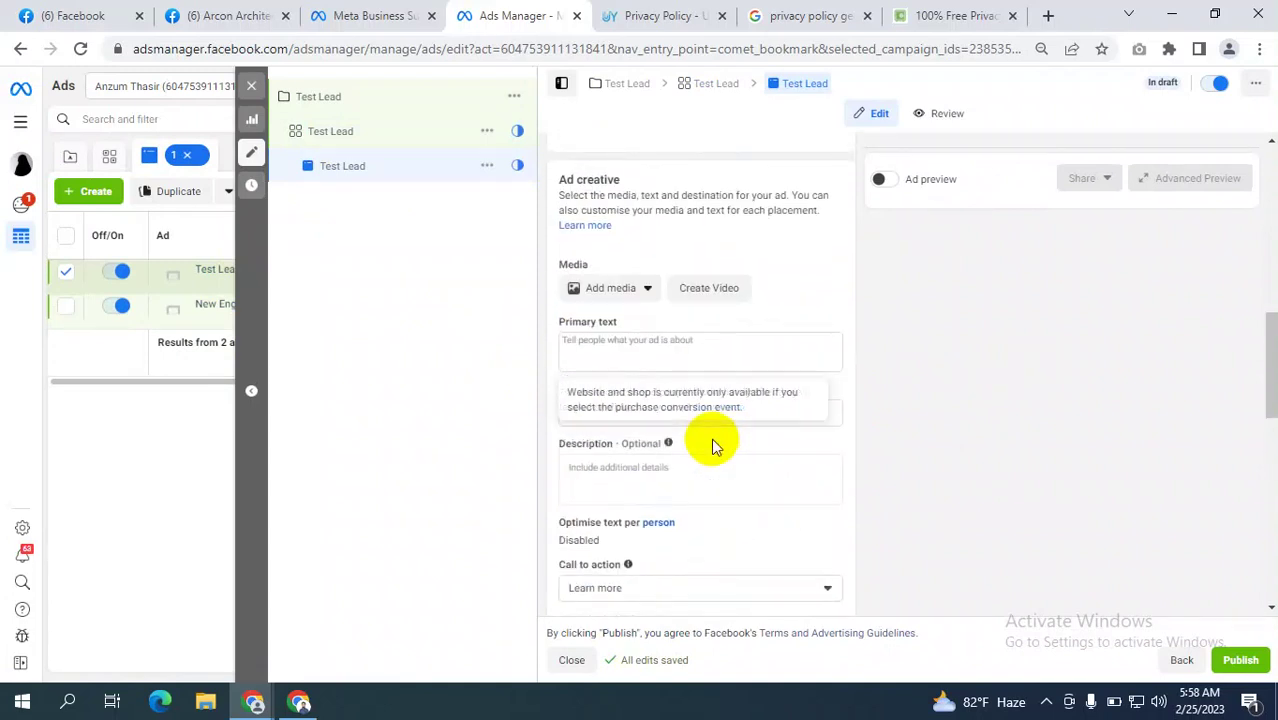
scroll(680, 420, up, 1)
click(612, 385)
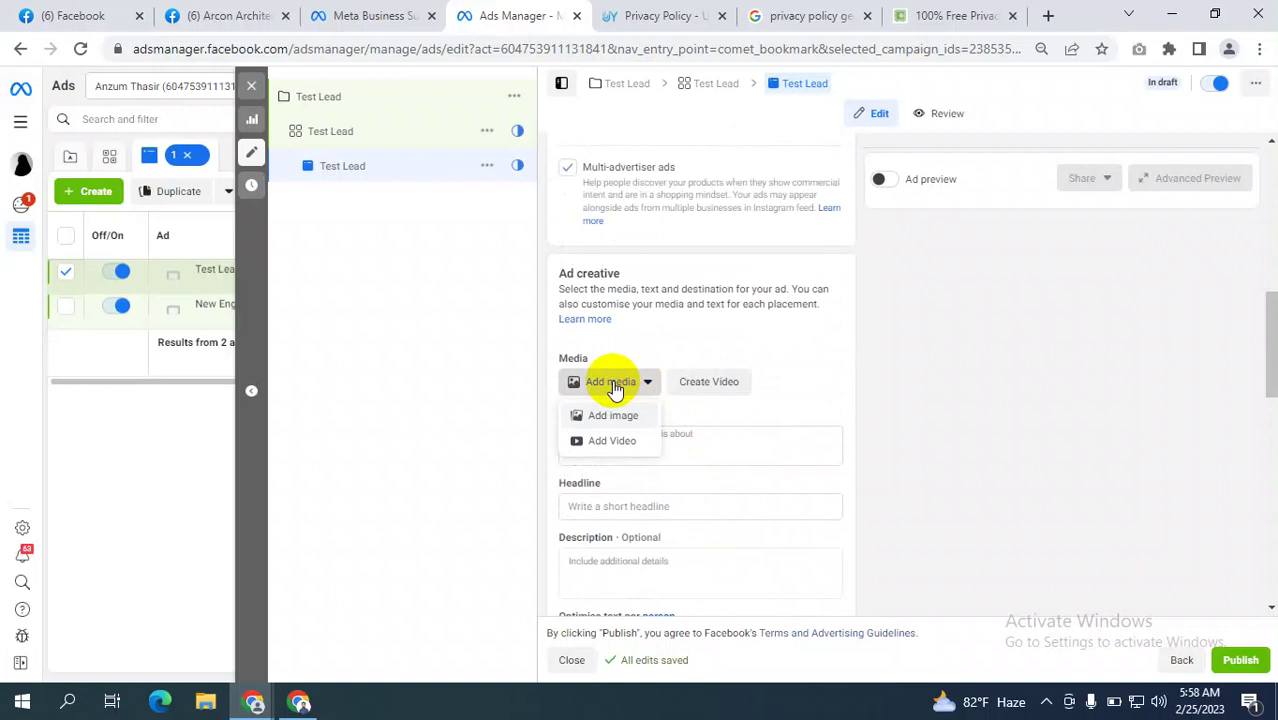
Add the red Valentine's Day dogs image to the Test Lead ad, then return to Google Meet.
click(613, 417)
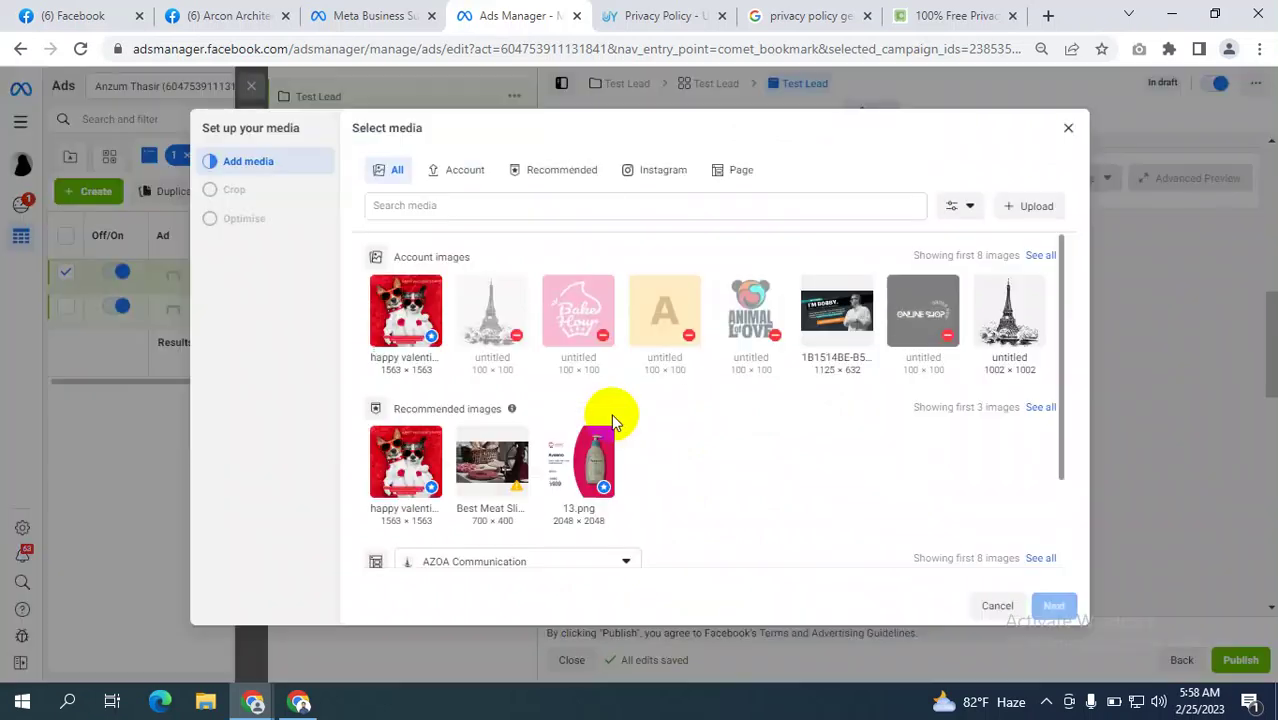
click(400, 322)
click(1054, 606)
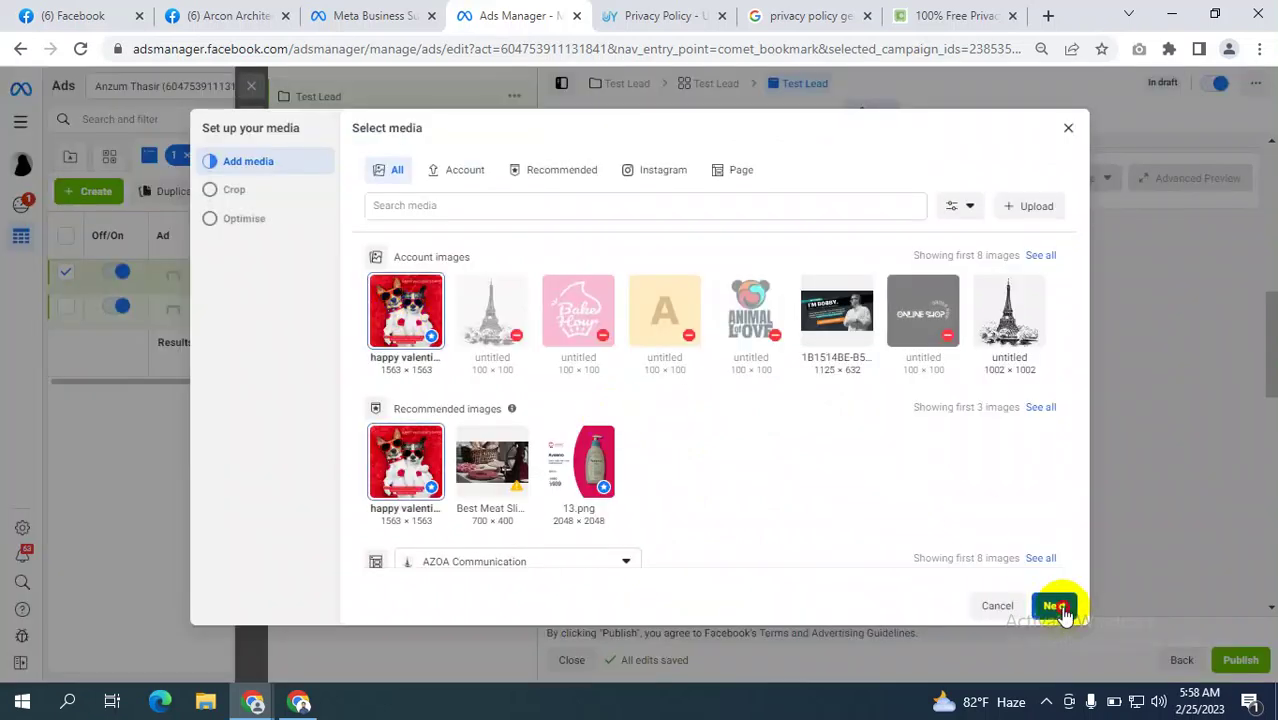
click(1058, 607)
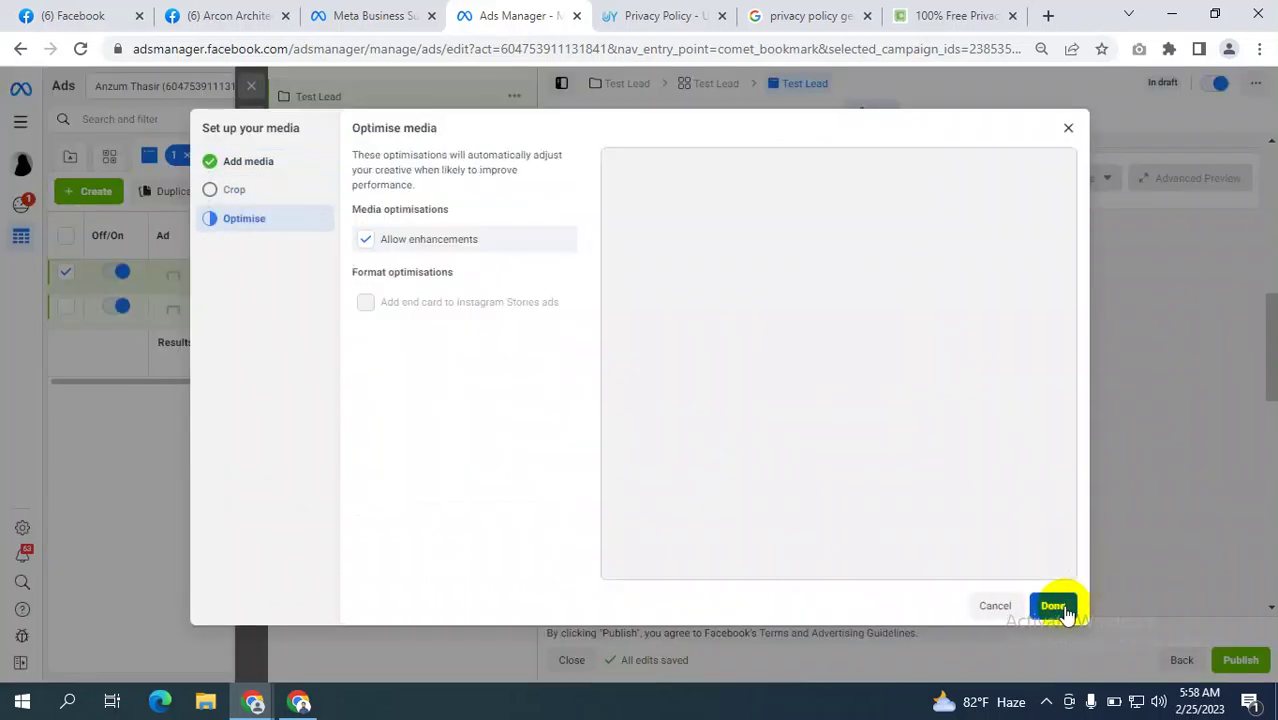
click(1058, 606)
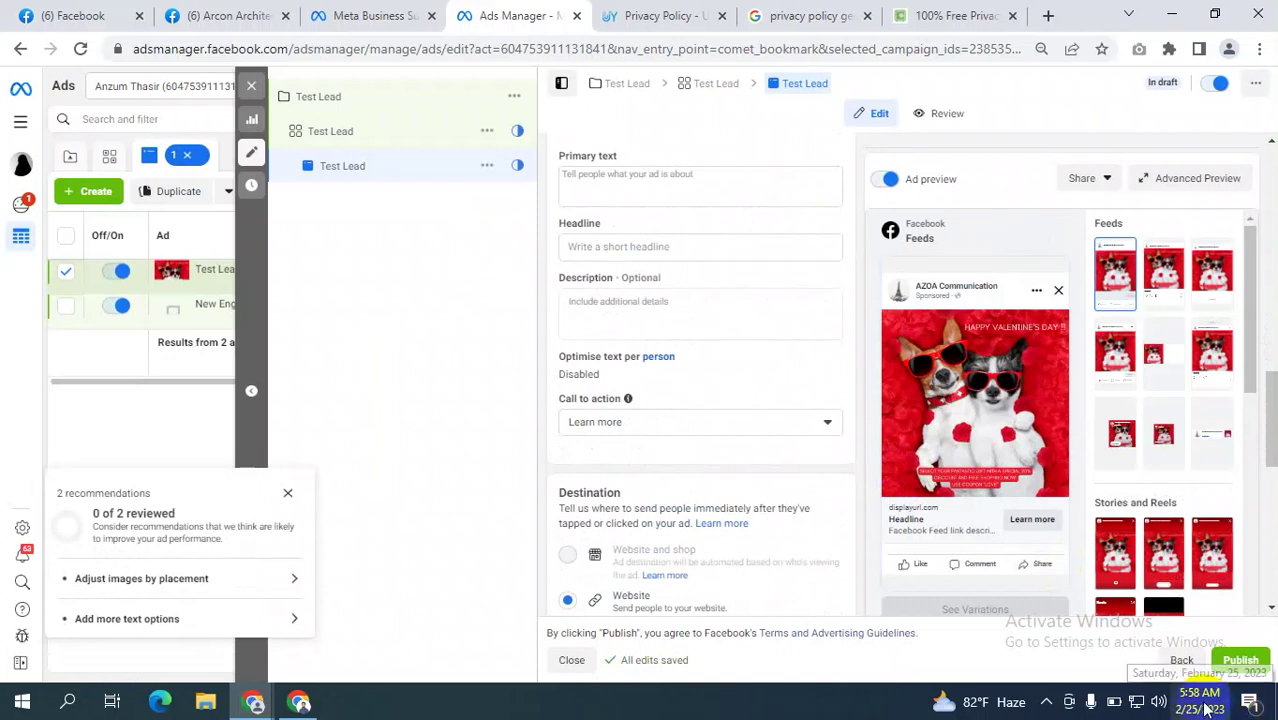
mouse_move(931, 358)
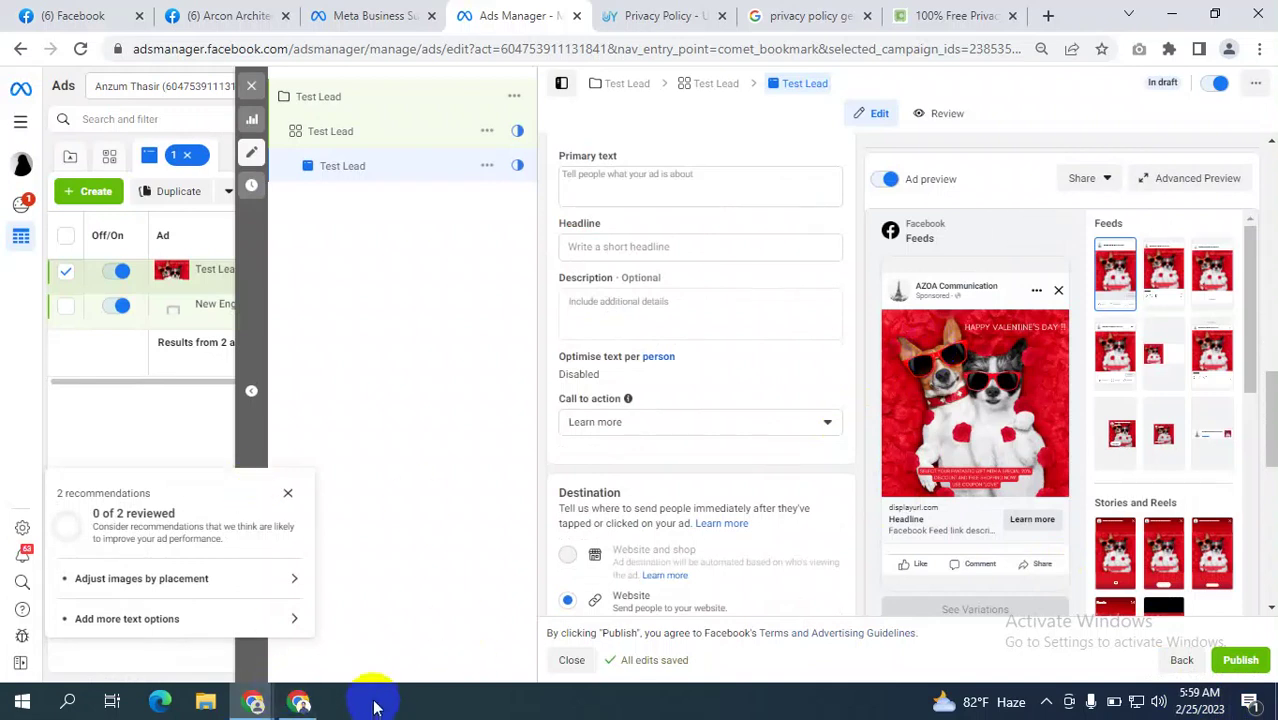
click(299, 702)
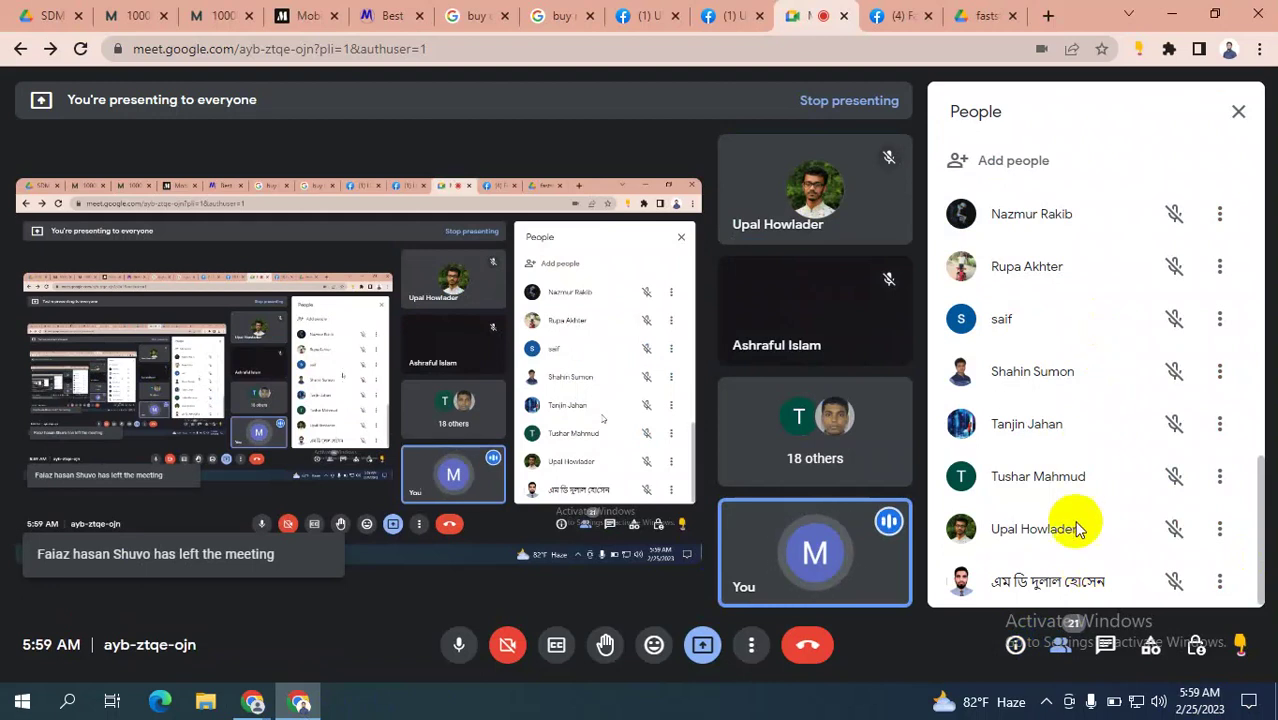
Scroll the Google Meet participants list and mute your microphone.
scroll(1147, 378, up, 4)
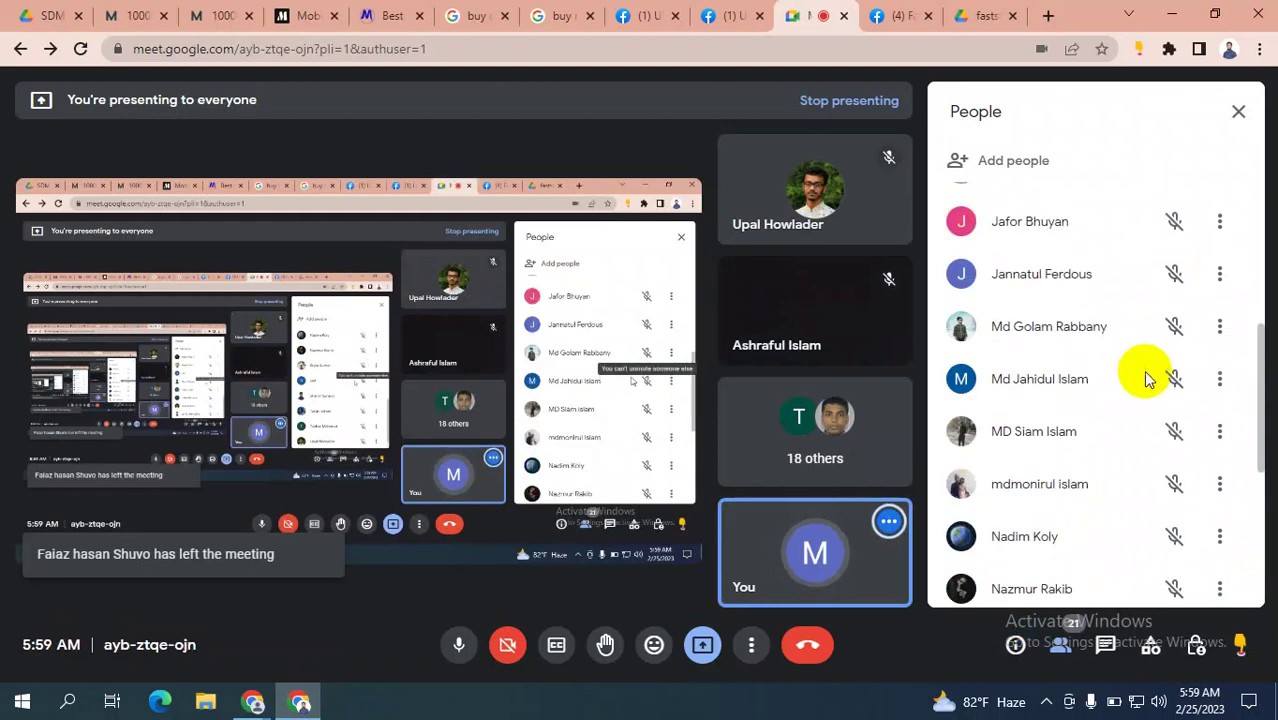
scroll(1147, 378, up, 4)
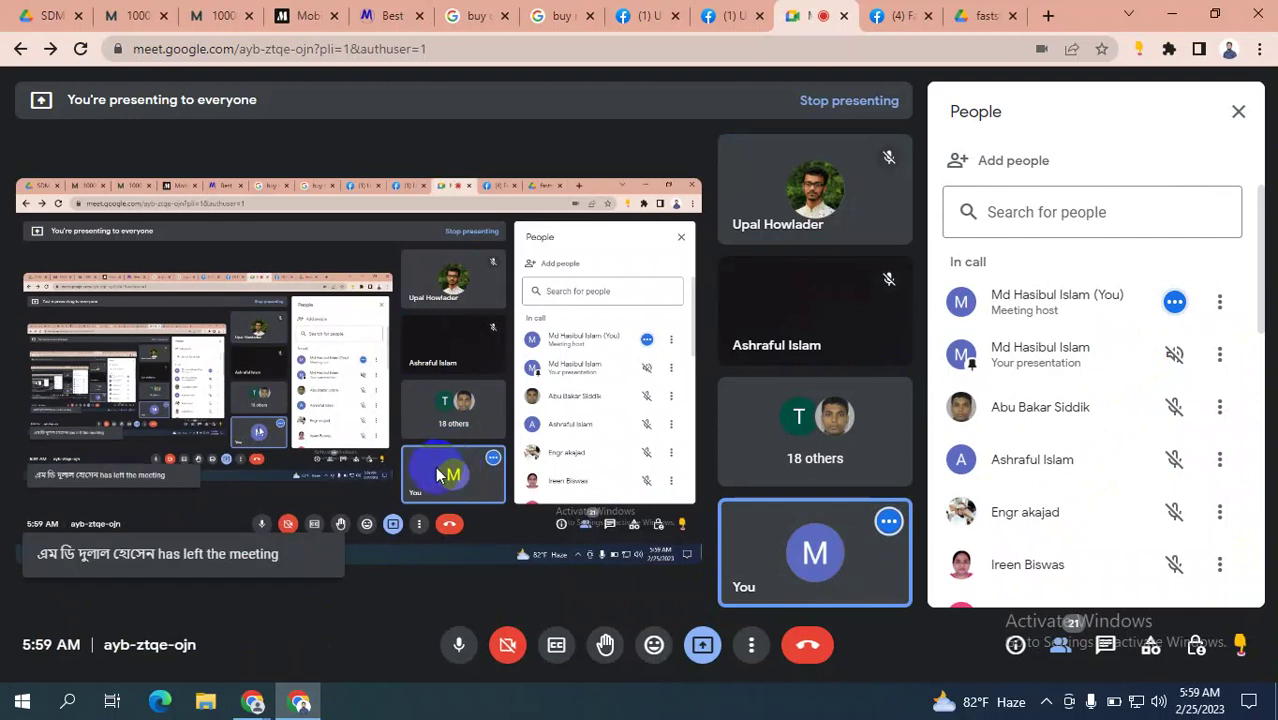
click(459, 645)
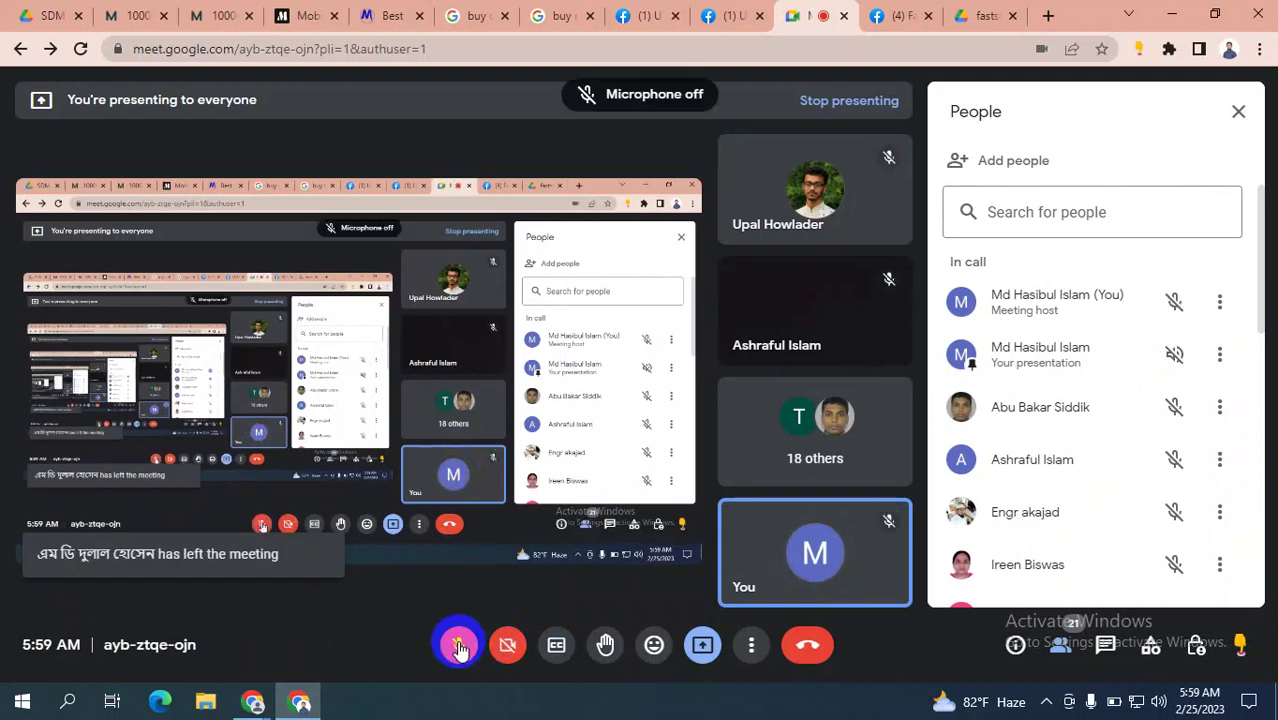